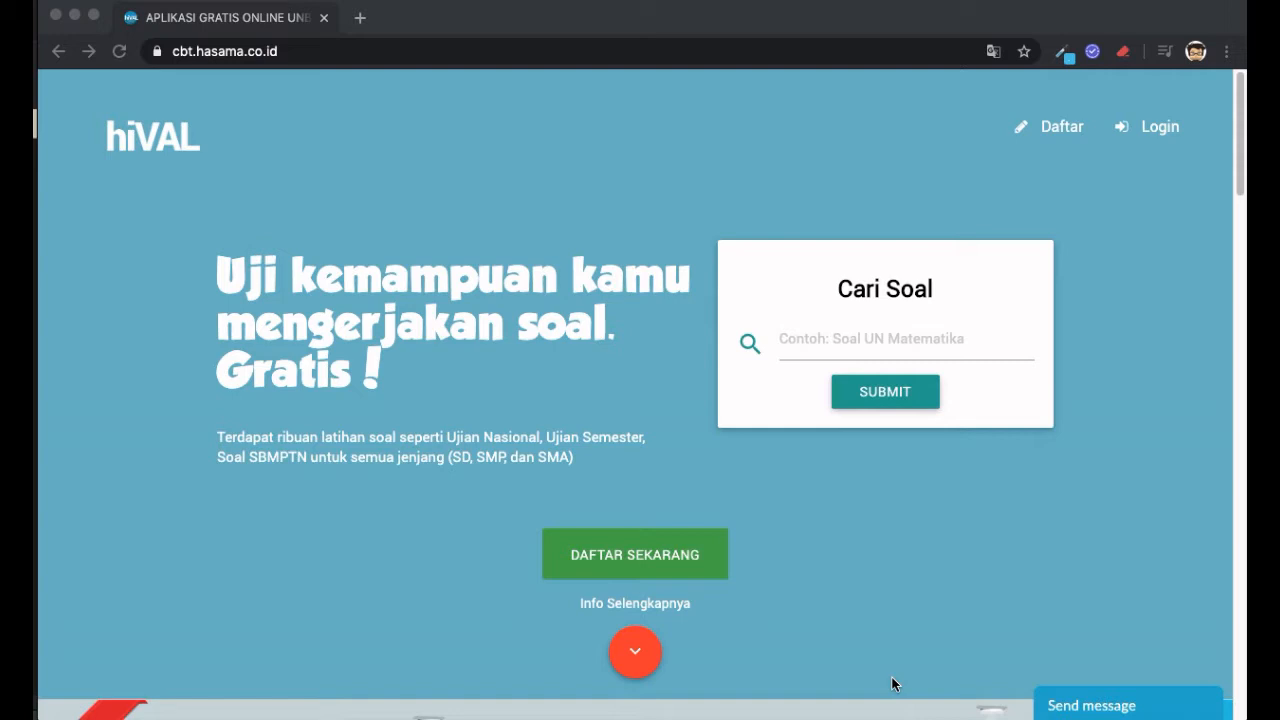
- Bring the browser to the front and reload the hiVAL home page
left_click(888, 660)
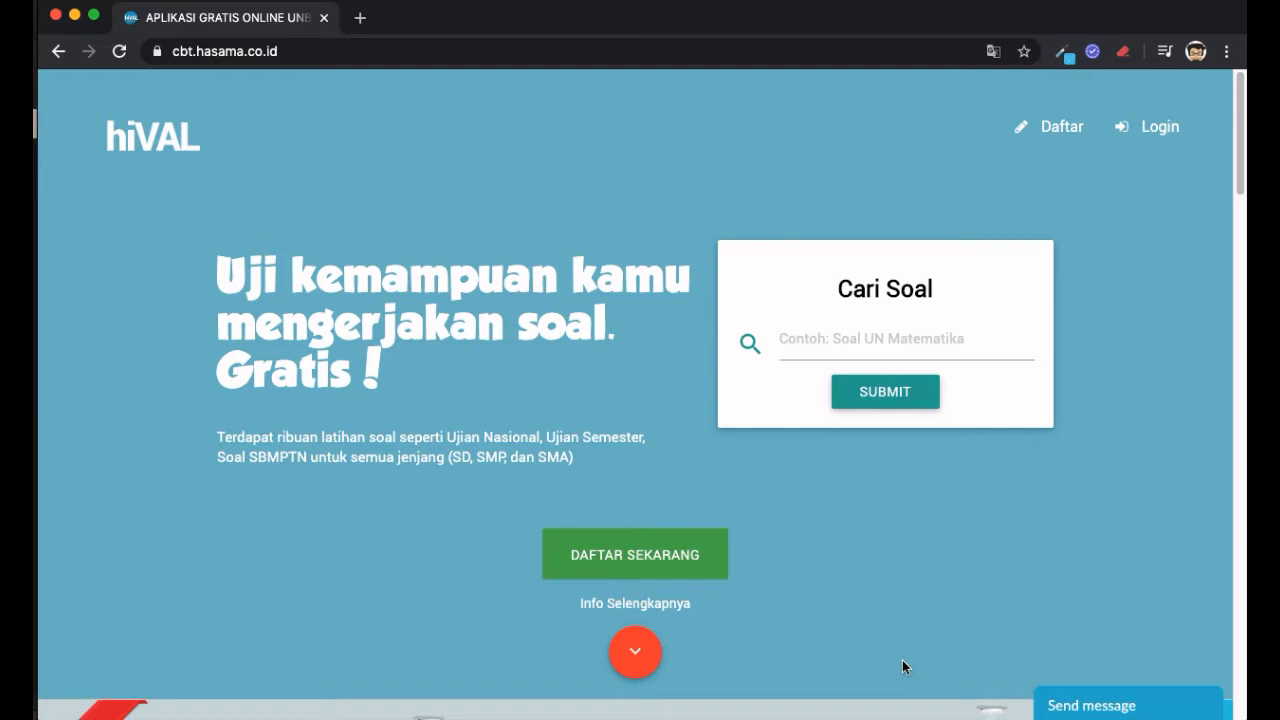
left_click(379, 41)
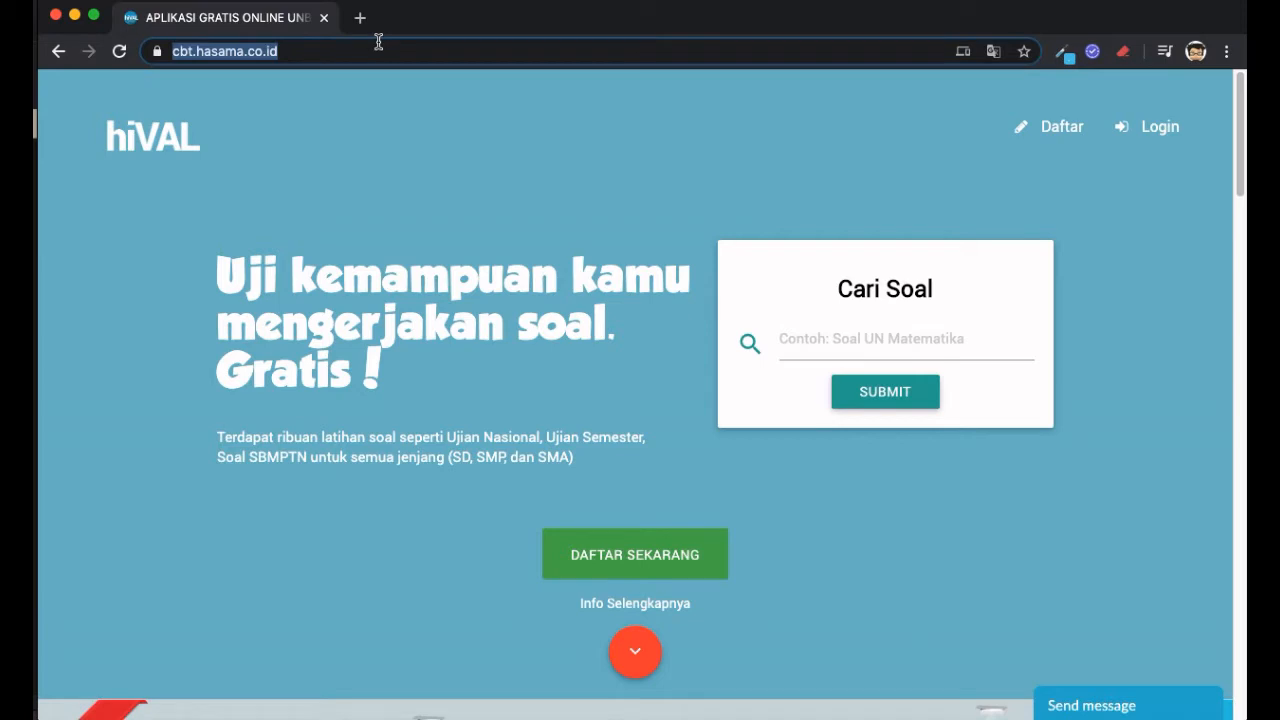
left_click(252, 47)
key("Return")
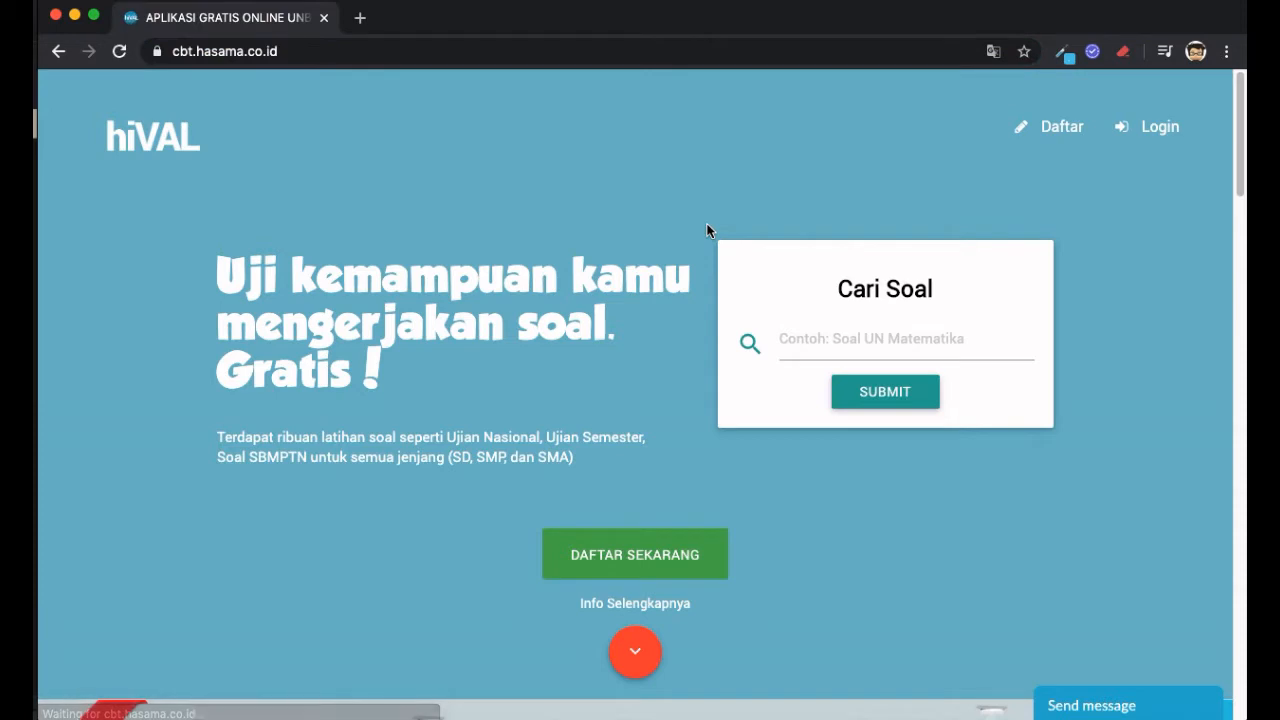
- Log in through LOGIN GURU with the saved teacher e-mail and the account password
left_click(1172, 132)
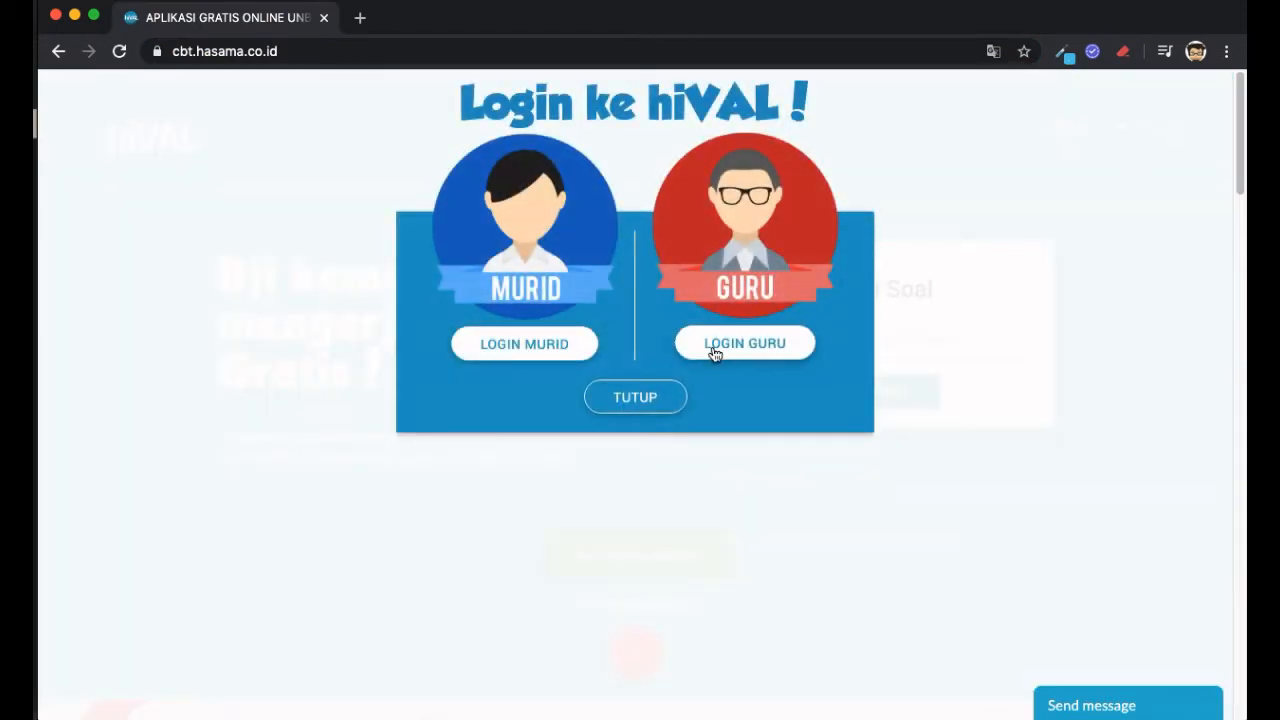
left_click(714, 354)
type("guru")
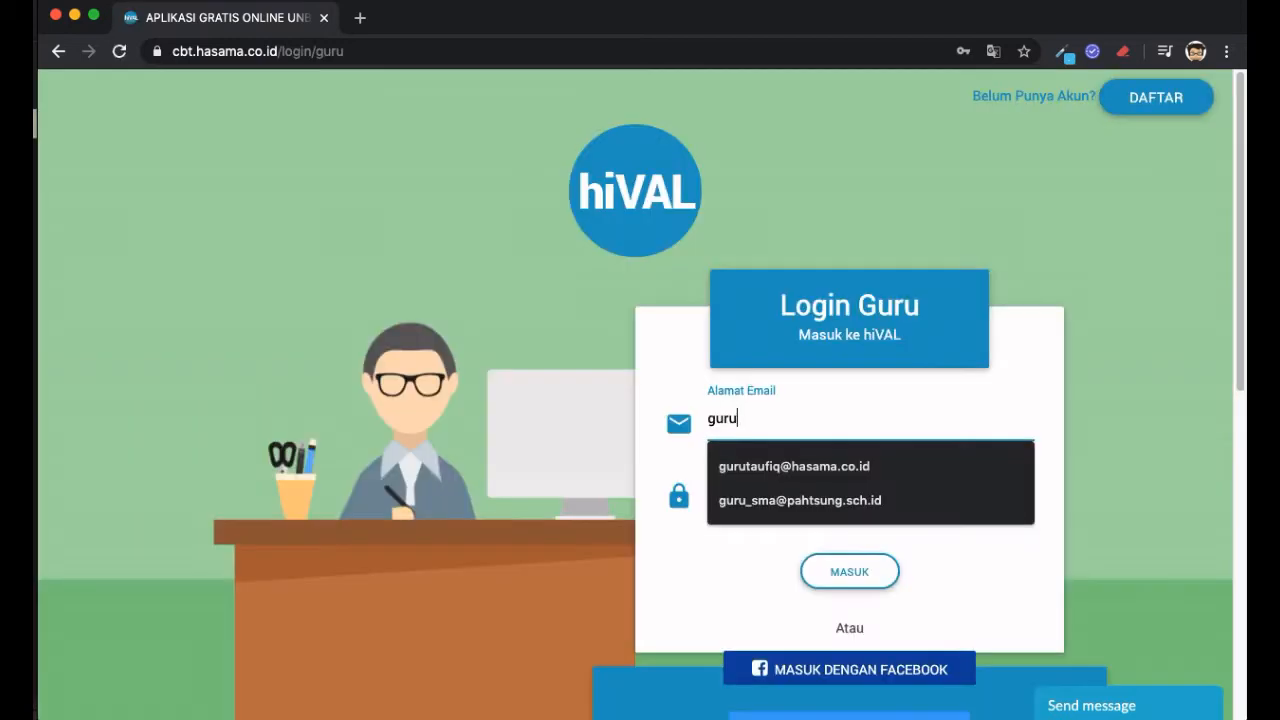
key("Down")
key("Return")
type("*******")
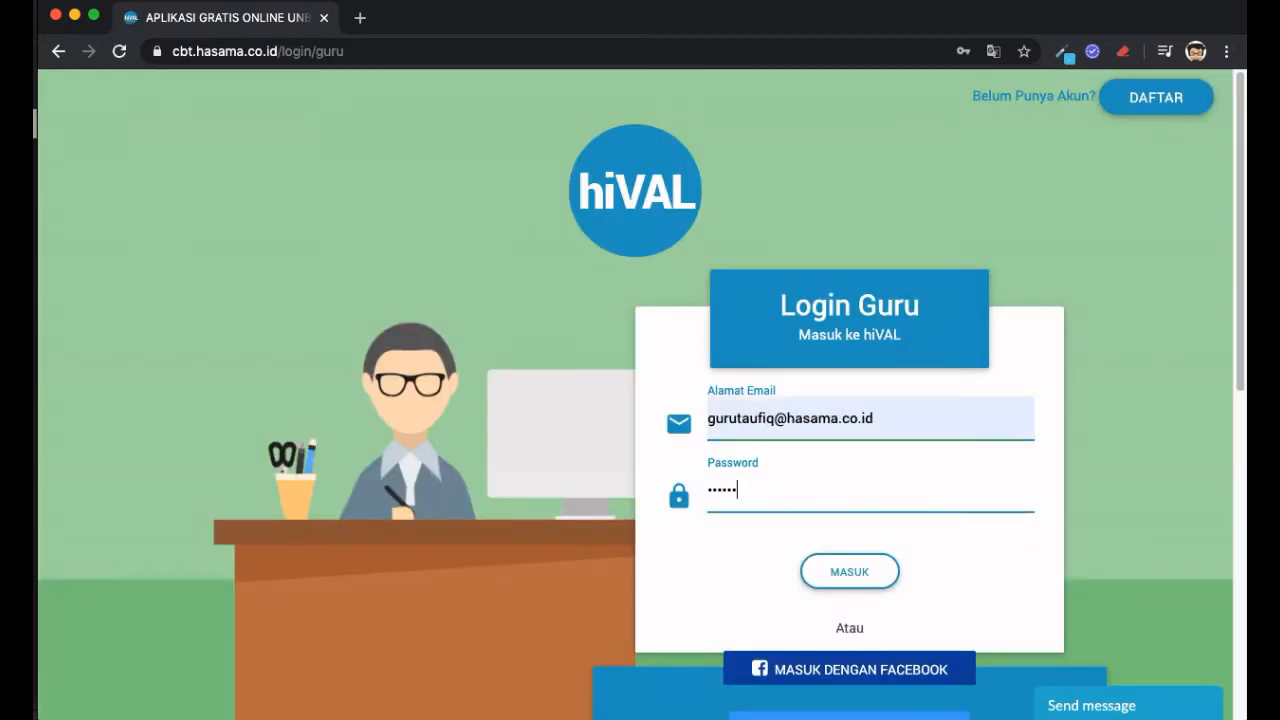
key("Return")
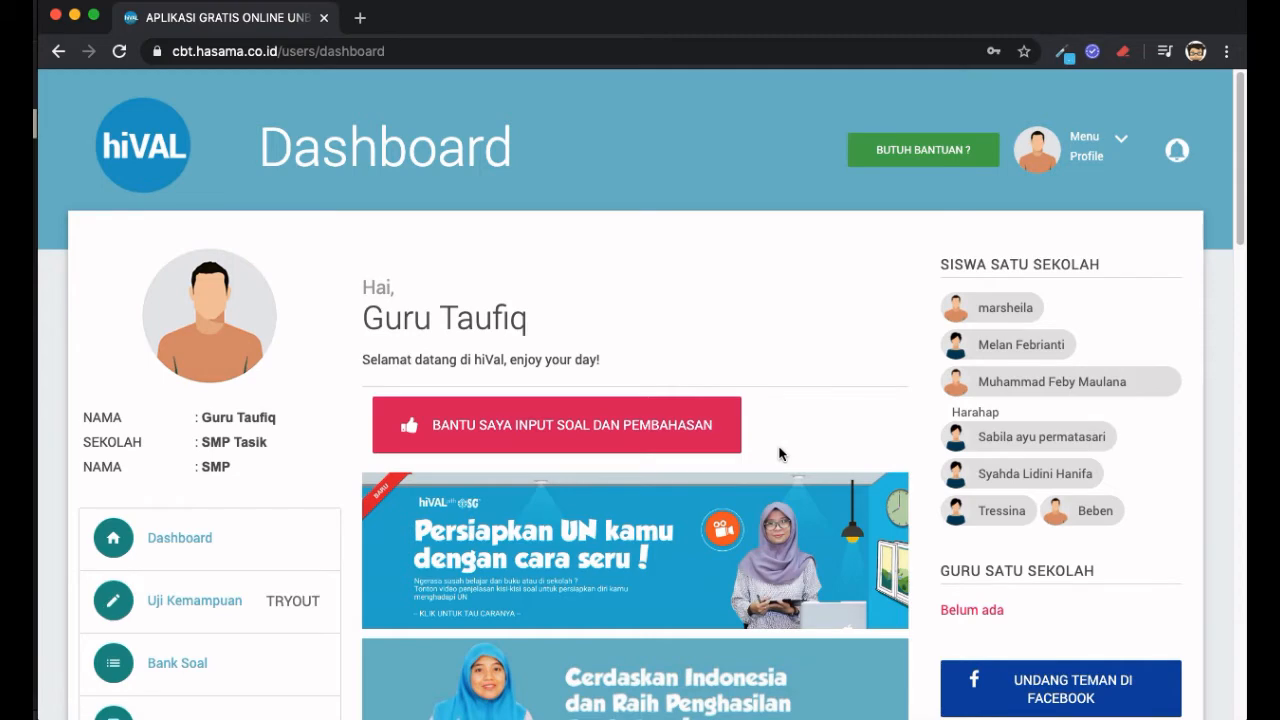
- Go to Kelas in the sidebar and browse the List Kelas Anda classes
scroll(781, 454, "down", 5)
scroll(781, 454, "up", 2)
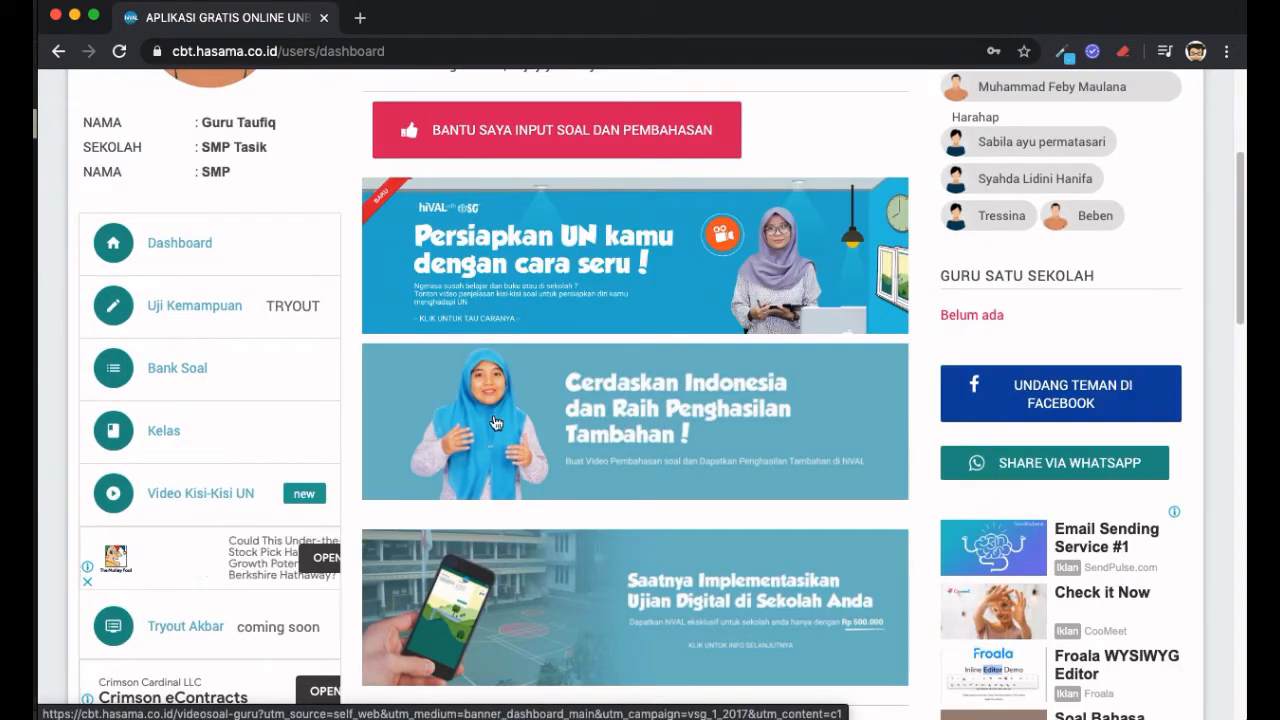
left_click(167, 432)
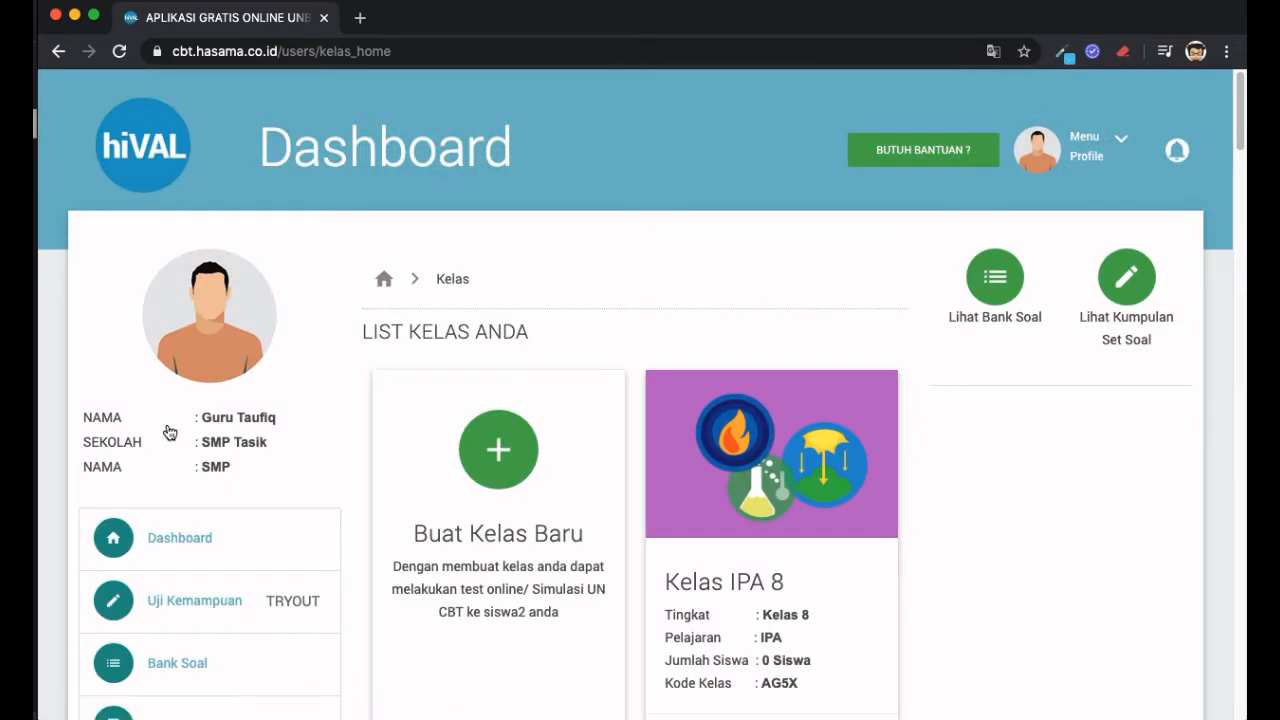
scroll(820, 394, "down", 2)
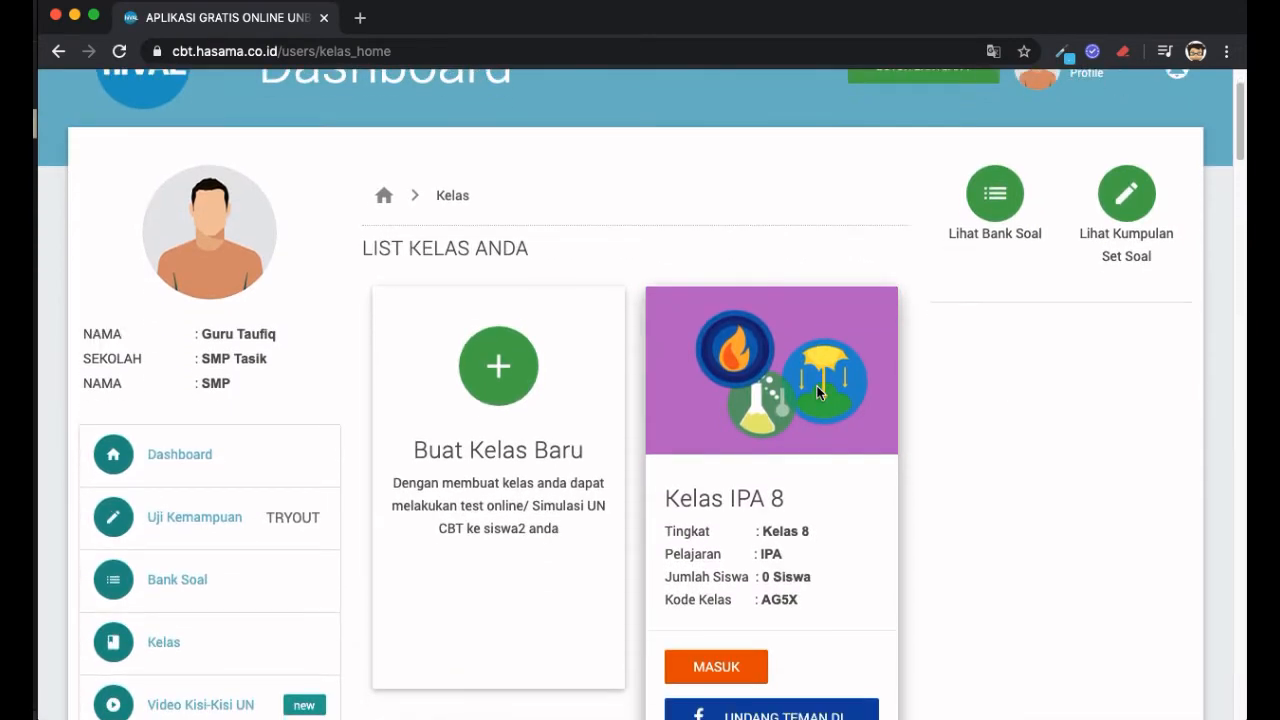
scroll(818, 392, "down", 4)
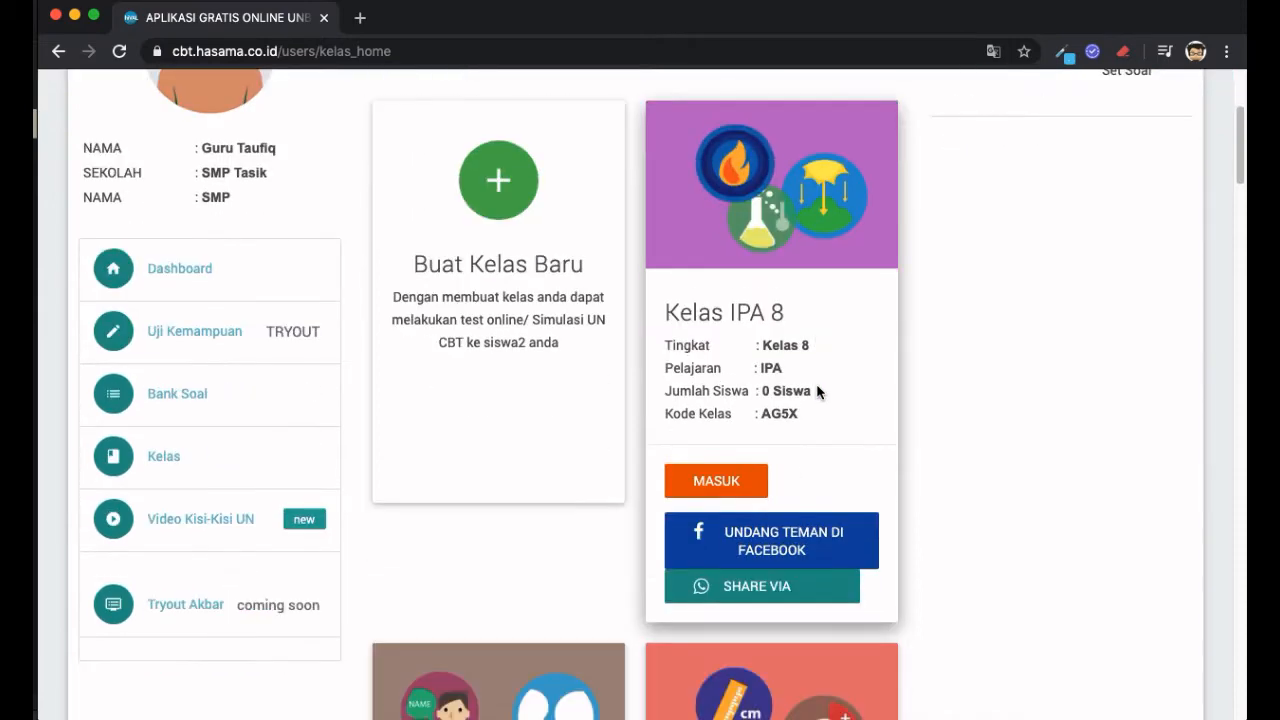
scroll(818, 392, "down", 8)
scroll(818, 392, "up", 2)
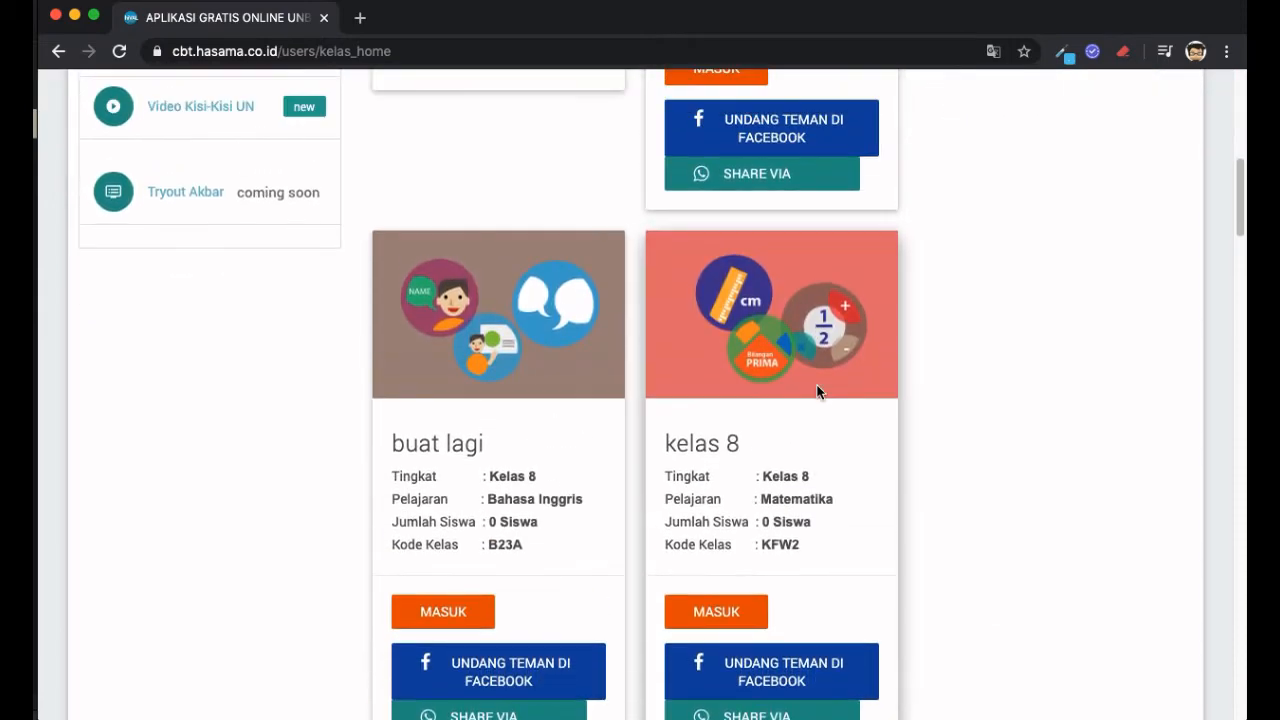
scroll(740, 450, "down", 10)
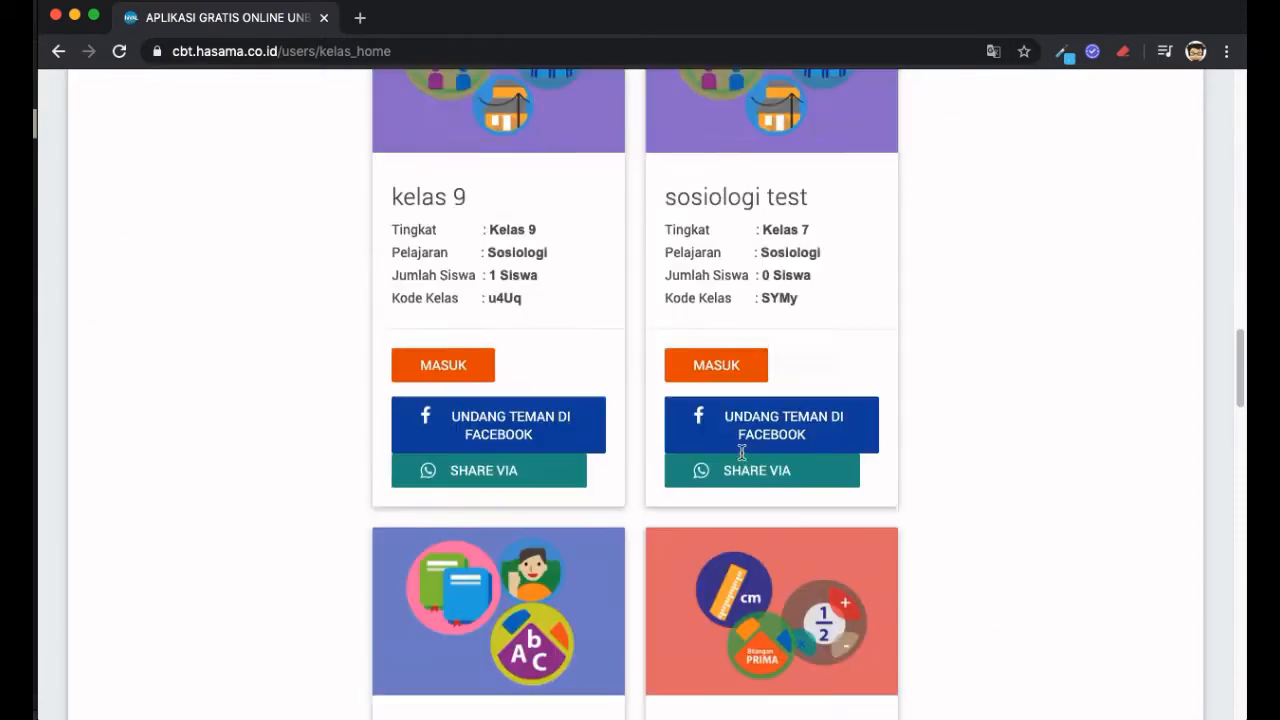
scroll(741, 452, "up", 15)
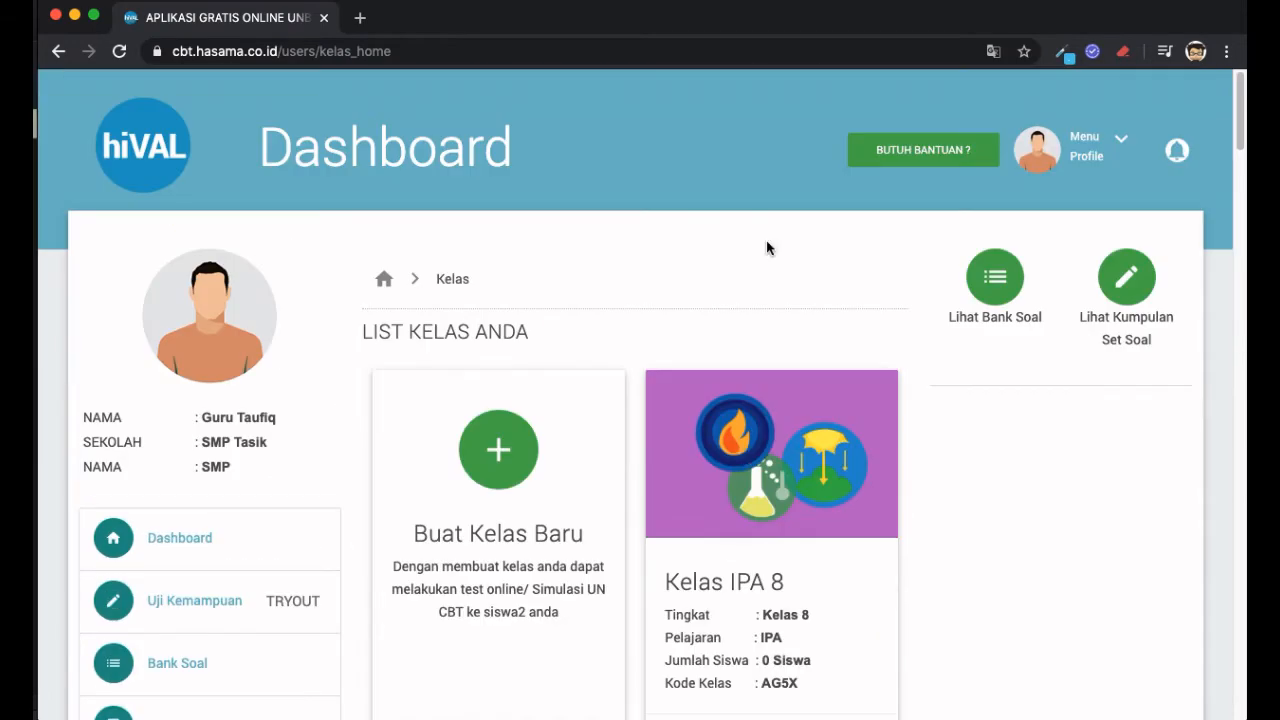
scroll(766, 248, "down", 1)
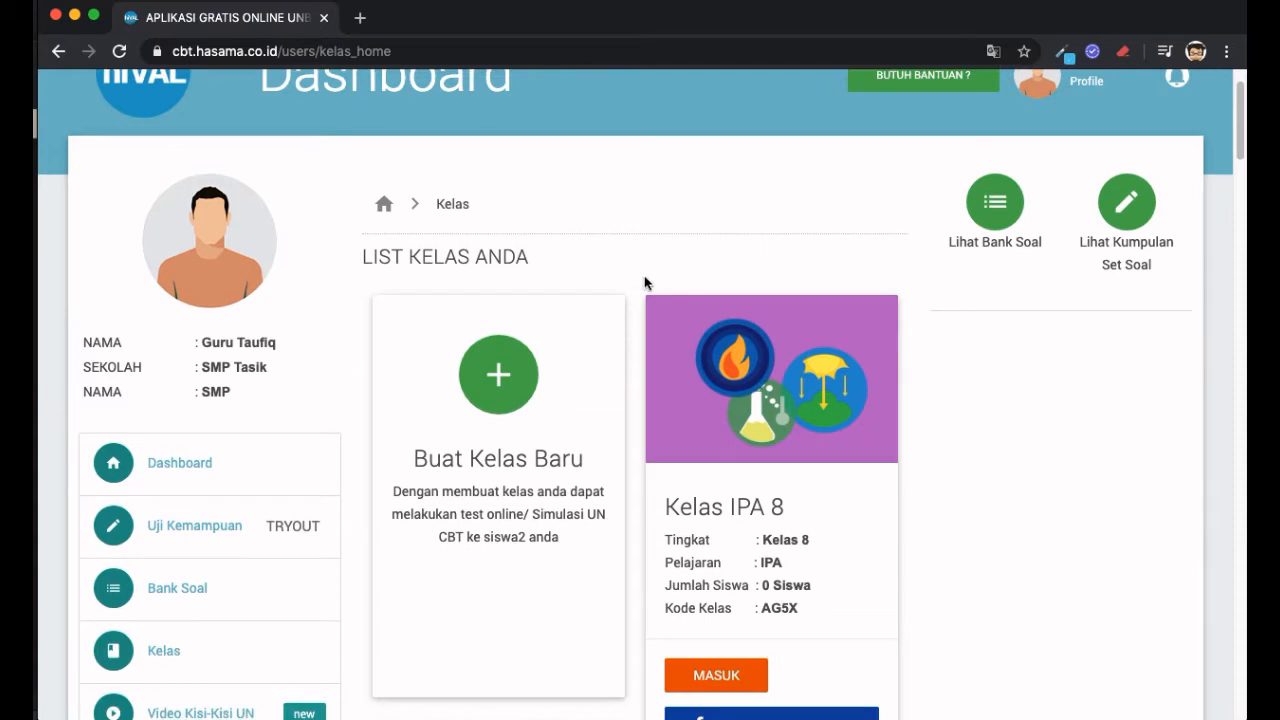
- Begin a new class with Buat Kelas Baru and enter 'Kelas 8 IPA' as its name
left_click(490, 375)
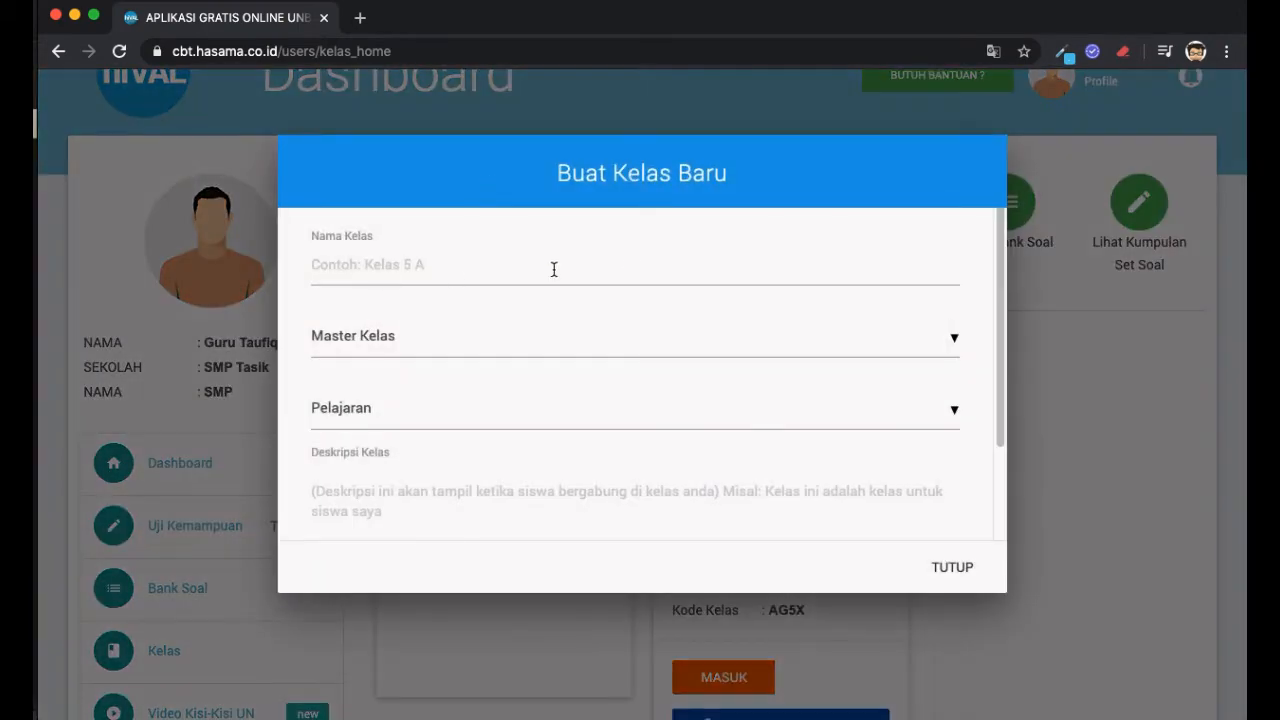
left_click(592, 262)
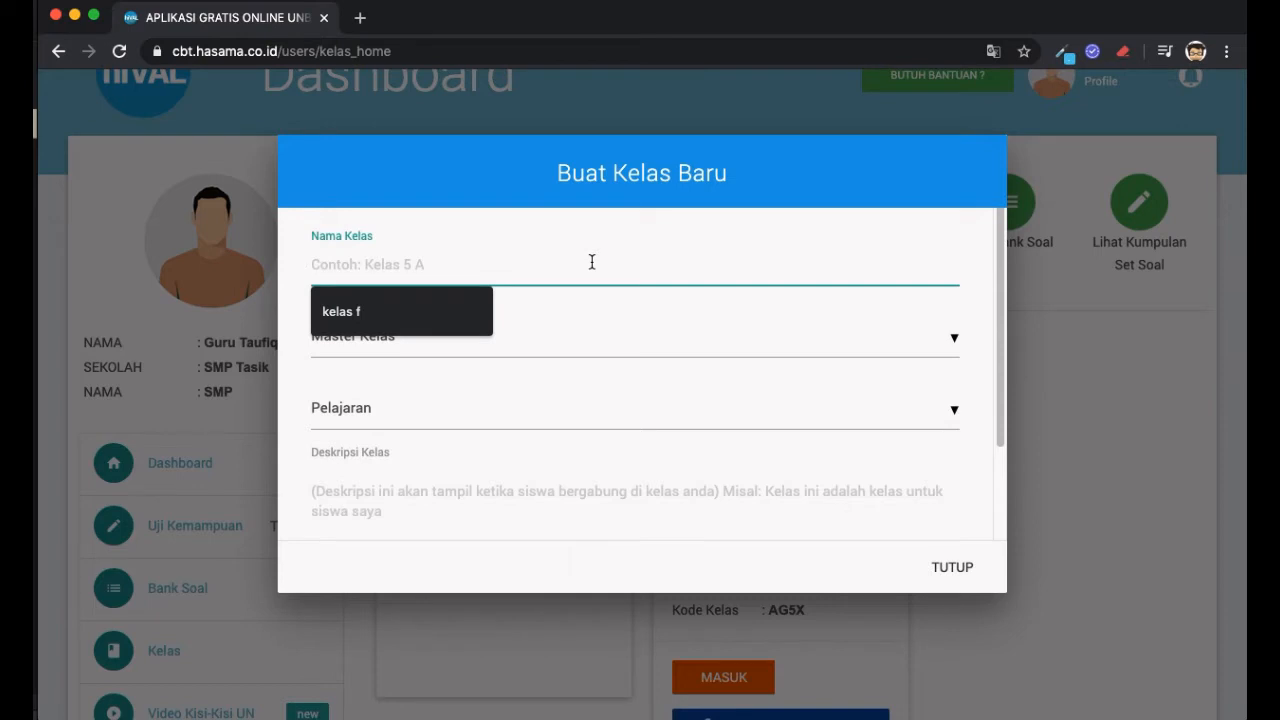
type("k")
key("BackSpace")
type("Kelas 8")
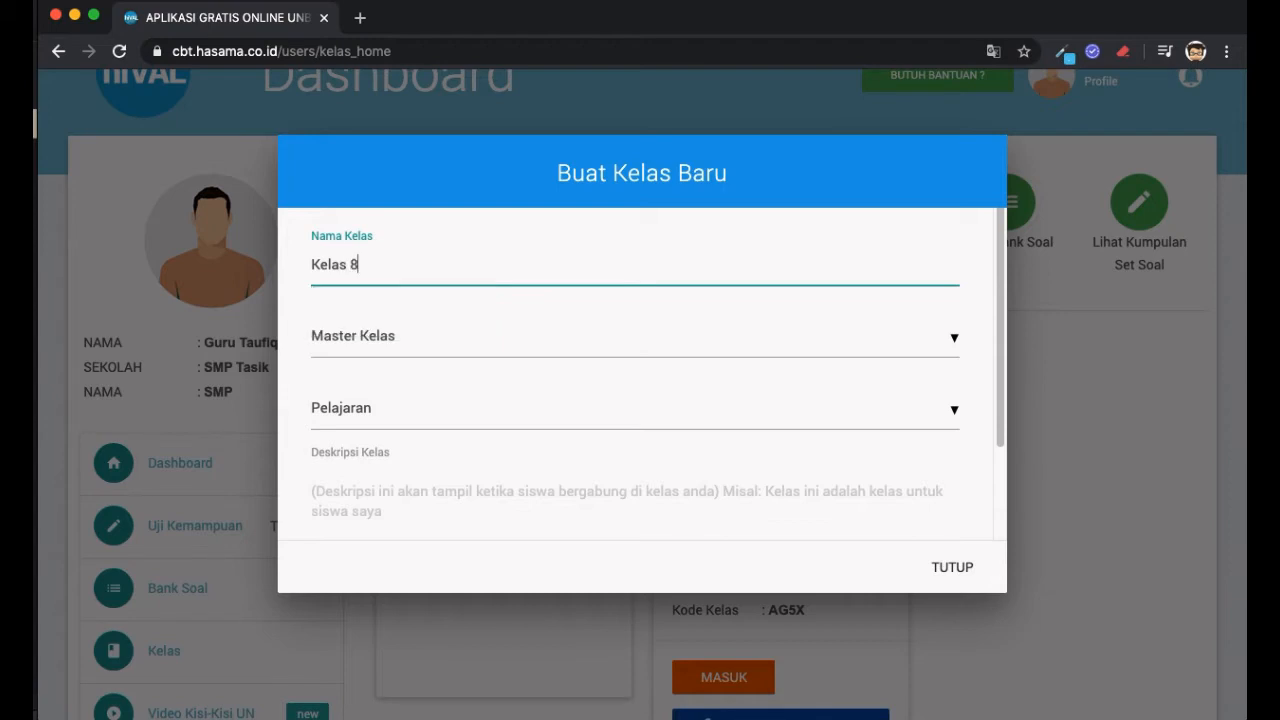
type(" IPA")
scroll(711, 315, "down", 1)
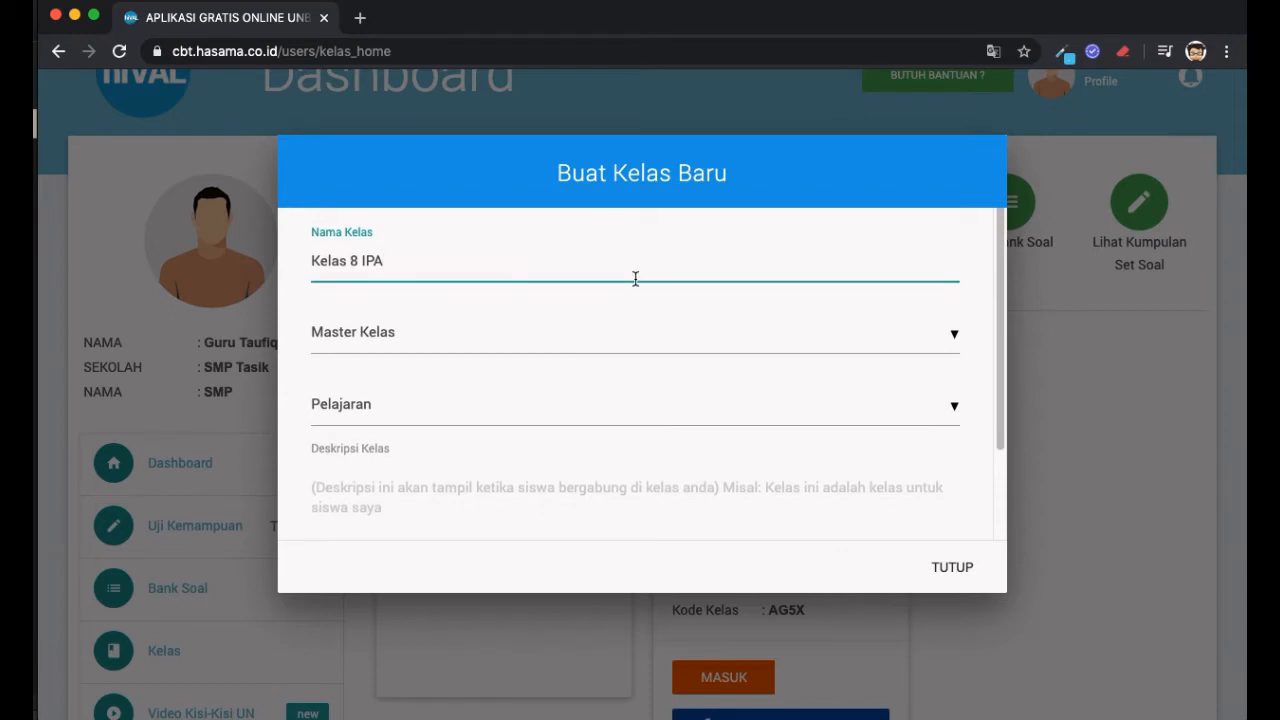
scroll(635, 278, "down", 2)
left_click(635, 318)
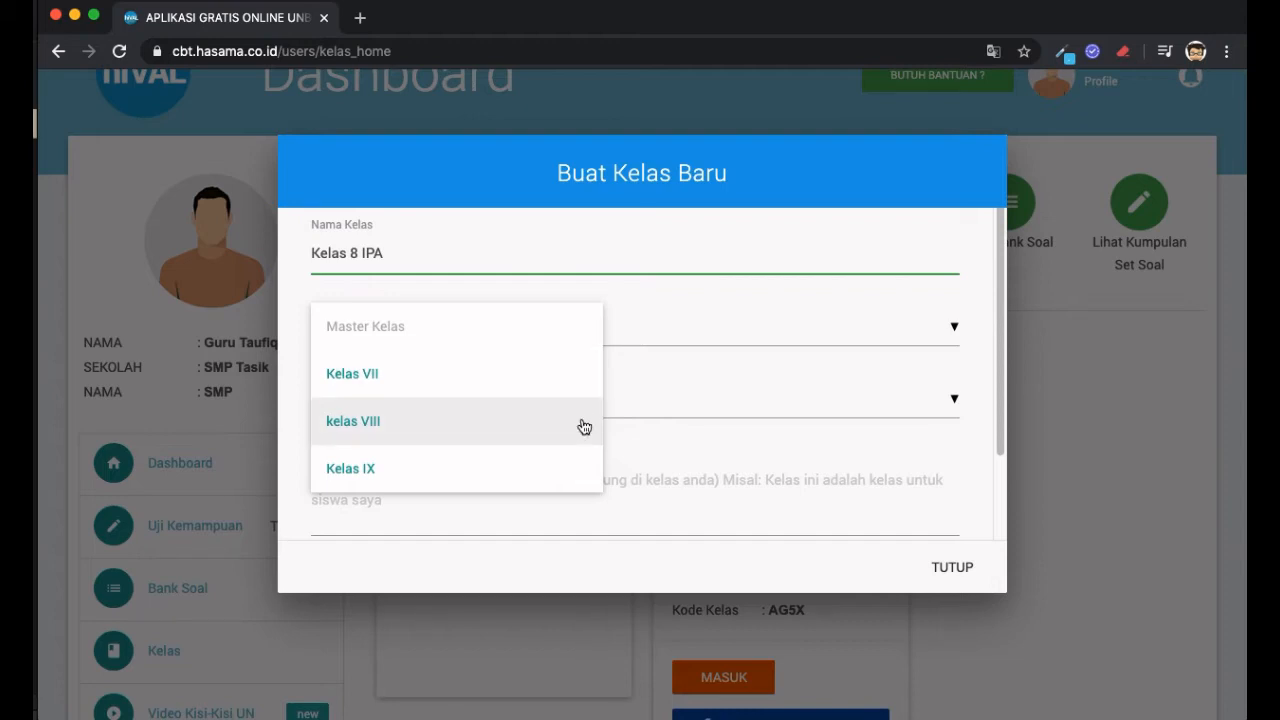
- Set Master Kelas to kelas VIII and Pelajaran to IPA
left_click(582, 425)
scroll(737, 437, "down", 2)
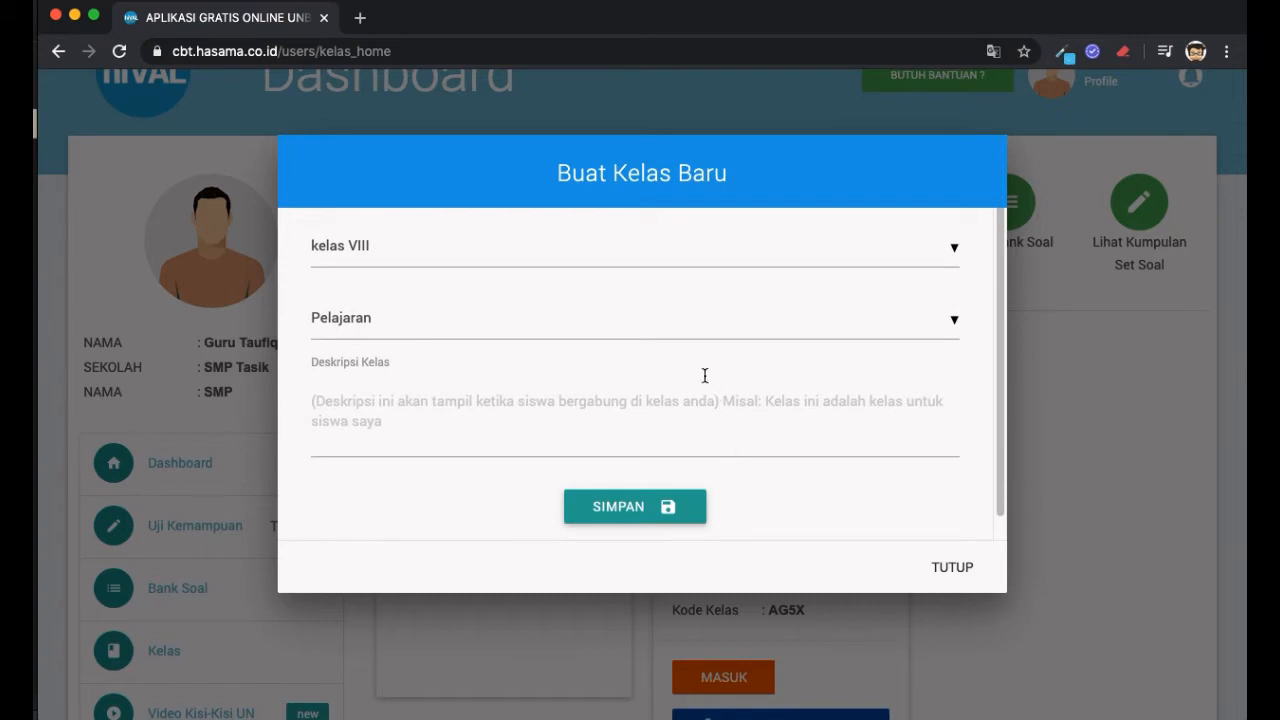
left_click(608, 330)
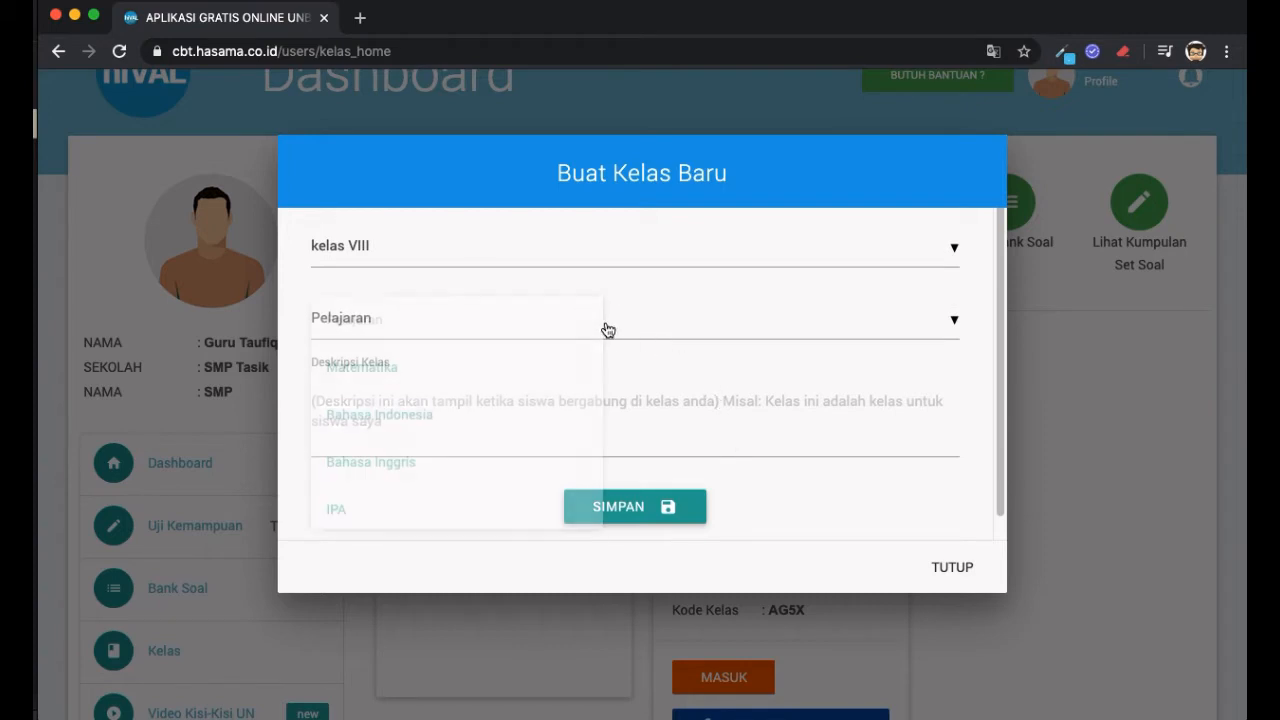
scroll(549, 454, "down", 2)
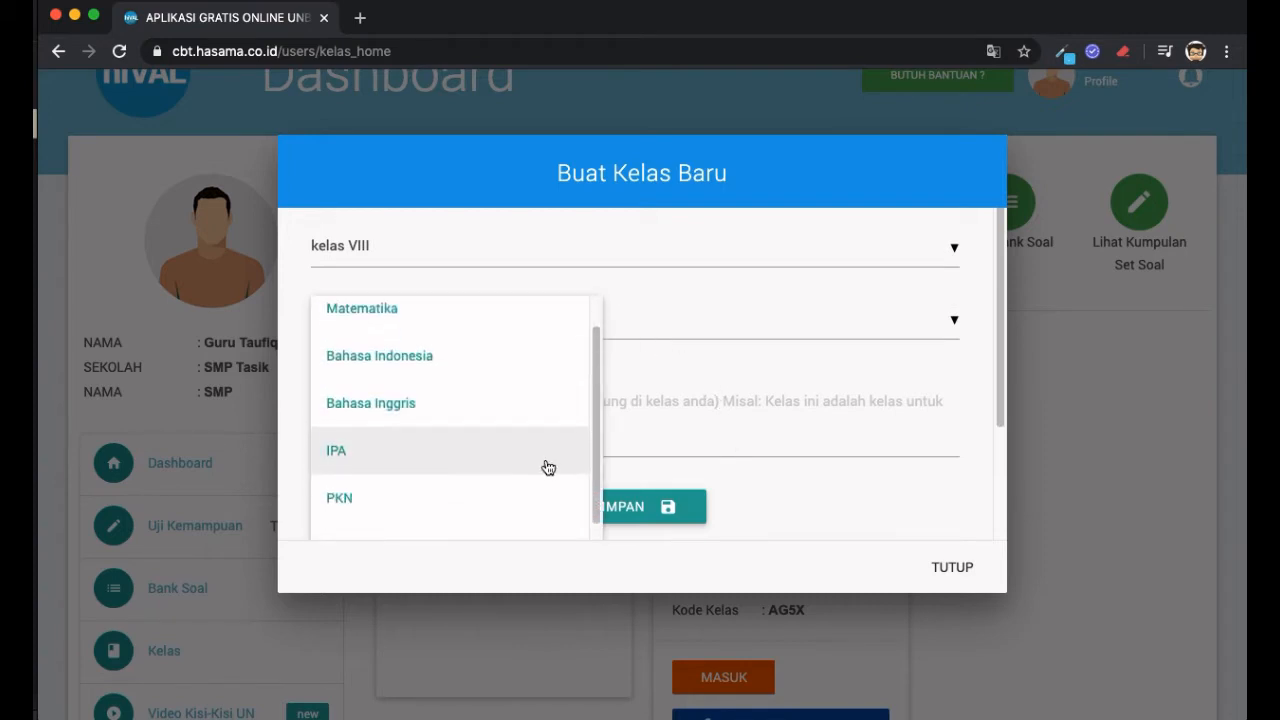
left_click(547, 460)
- Add the description 'ini kelas 8 untuk siswa silahkan bergabung' and save the class
scroll(762, 397, "down", 1)
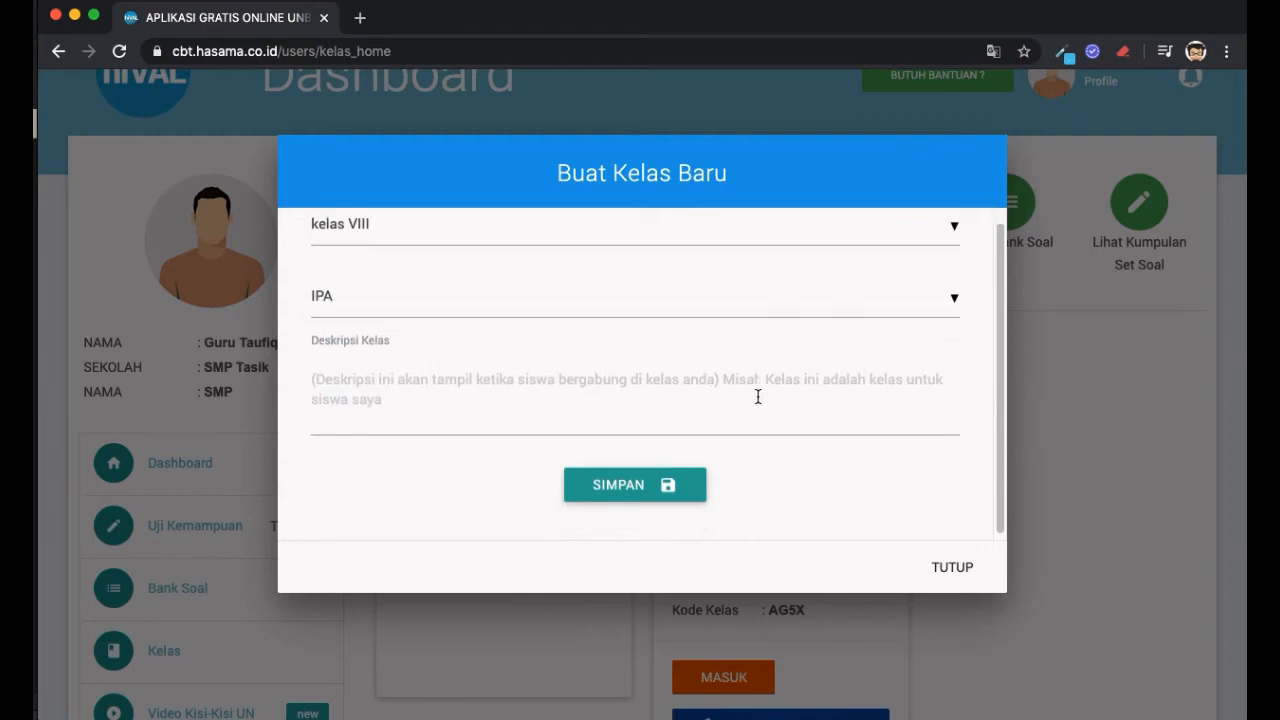
left_click(452, 373)
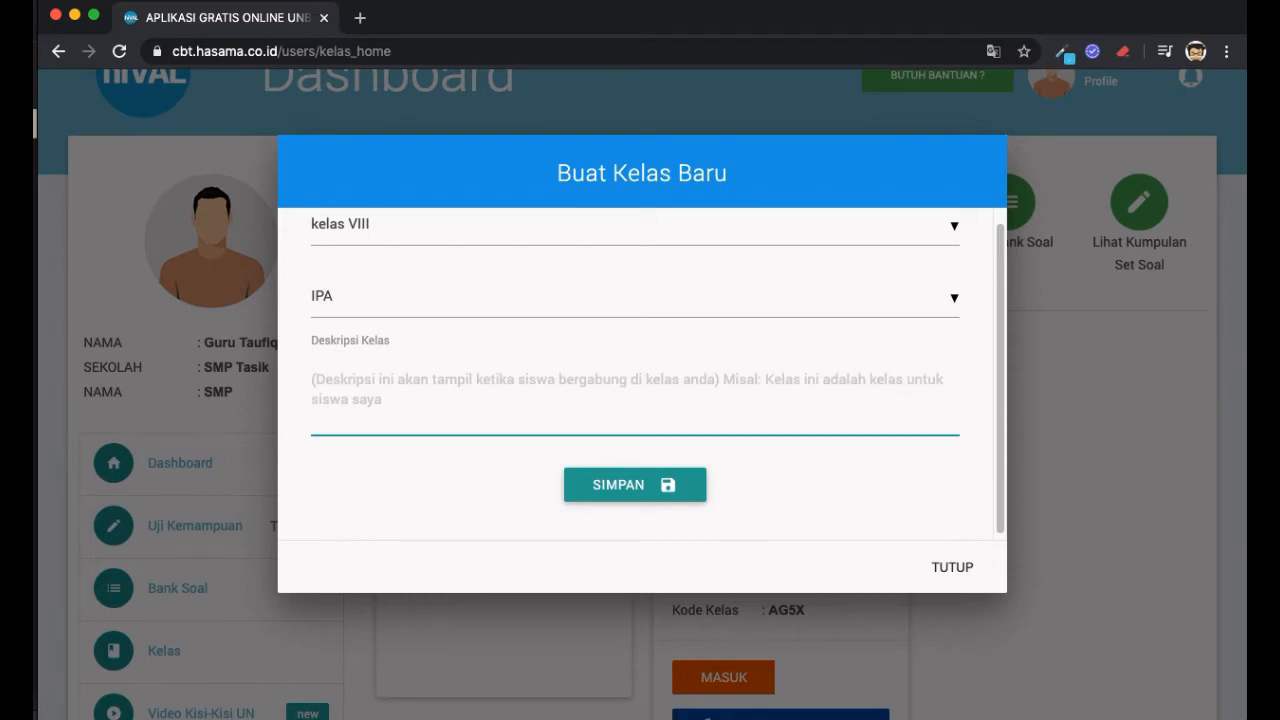
type("ini kelas 8")
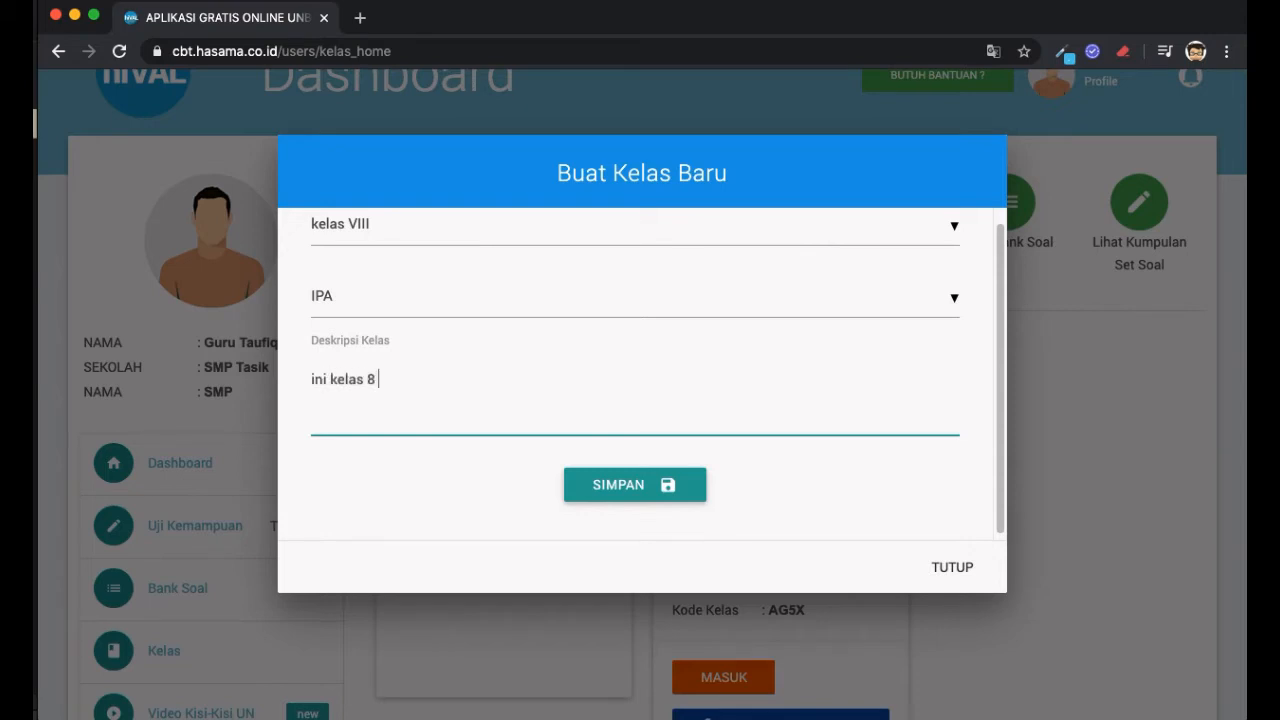
type(" untuk siswa silahk")
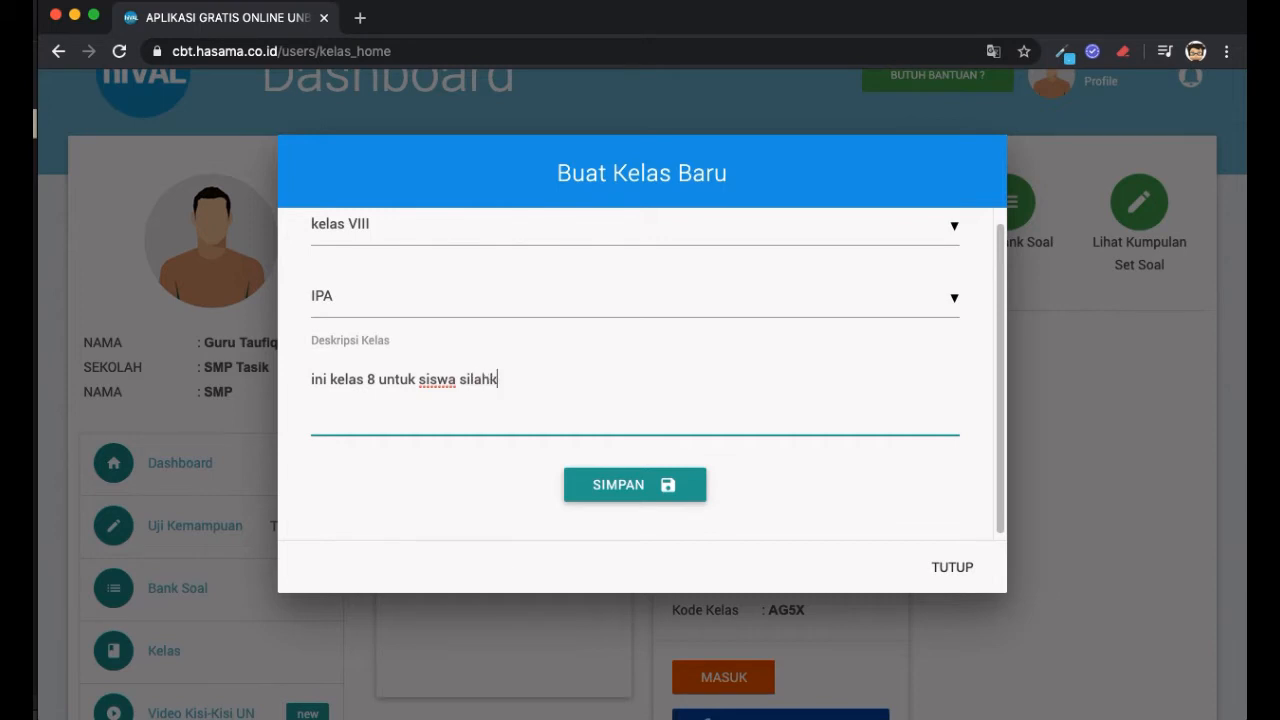
type("an bergabung")
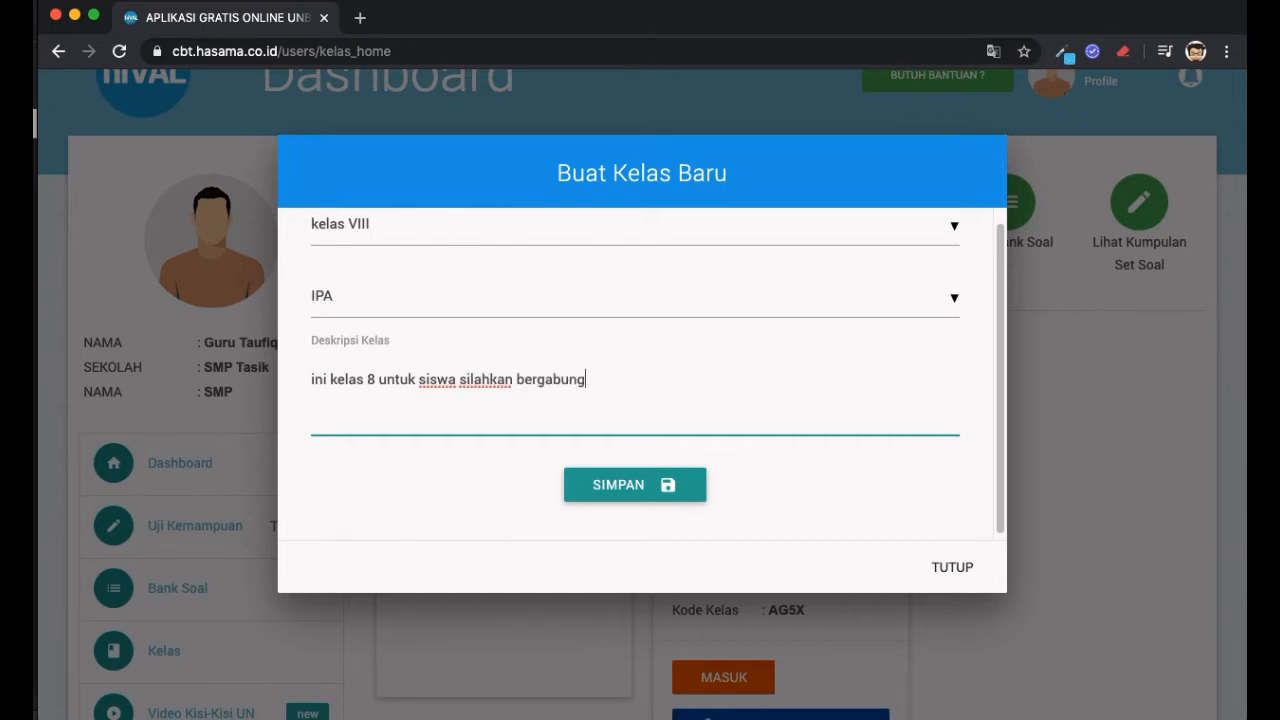
left_click(645, 484)
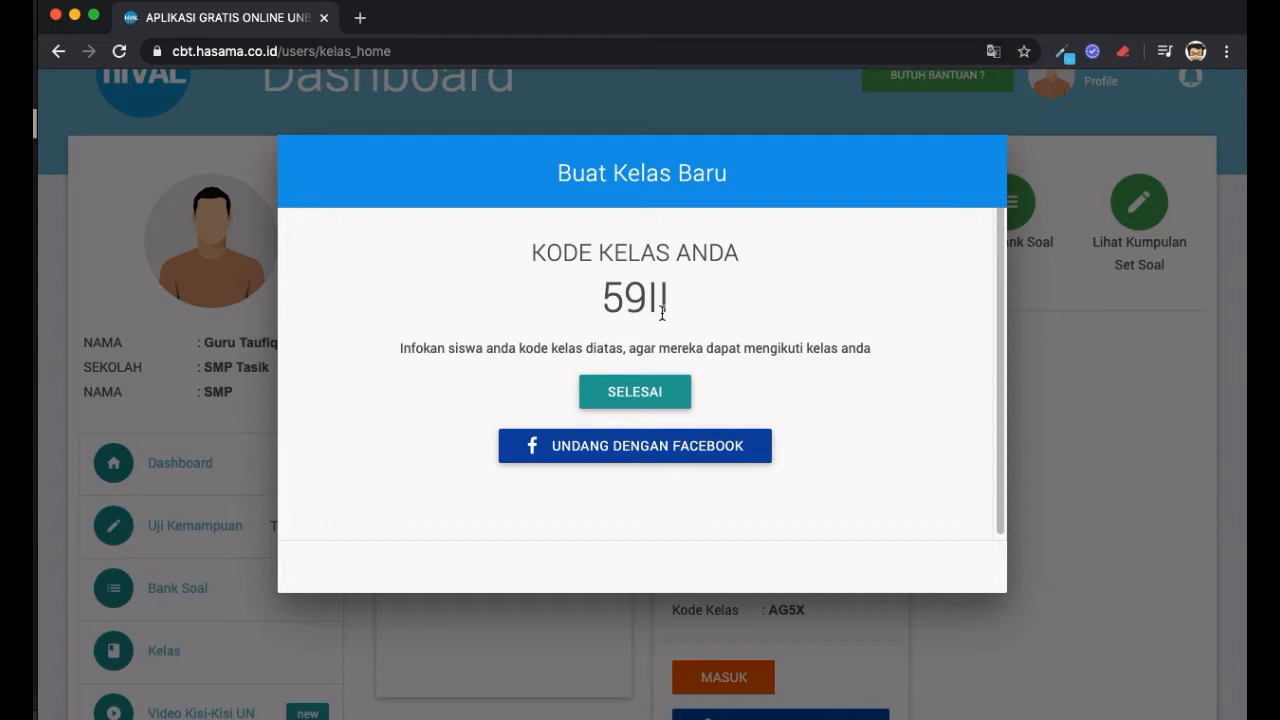
double_click(625, 297)
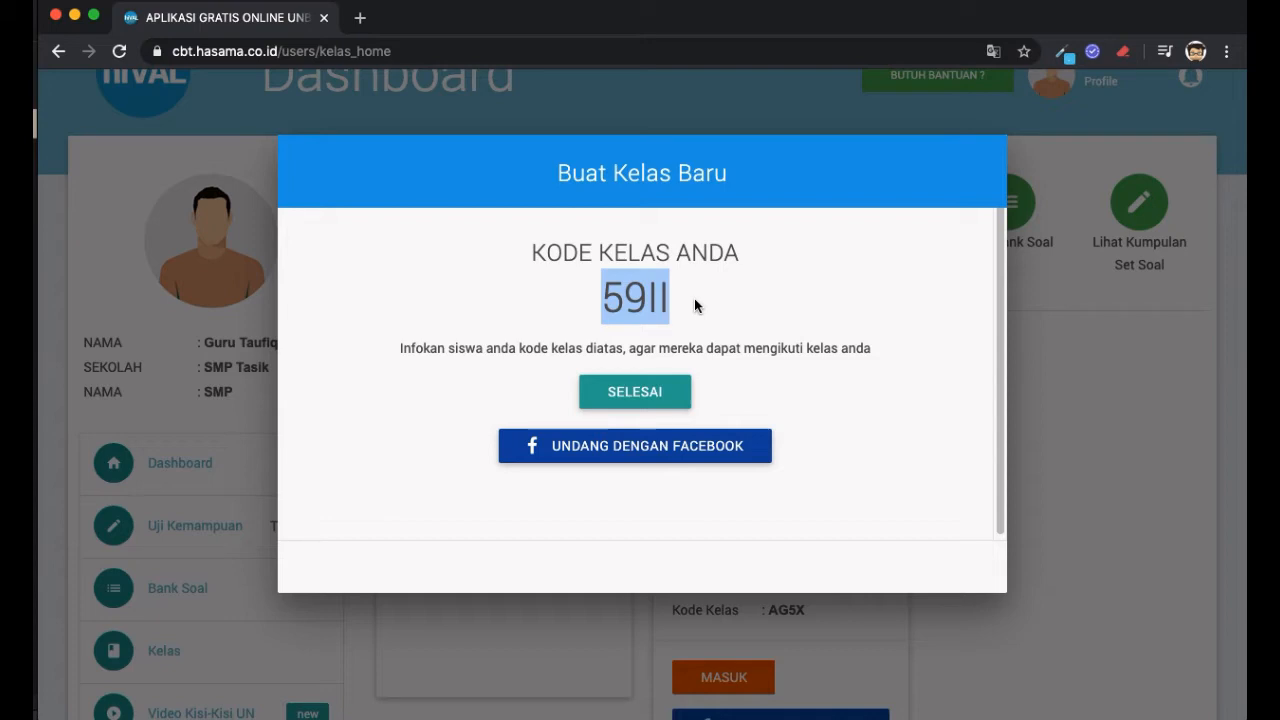
left_click(673, 397)
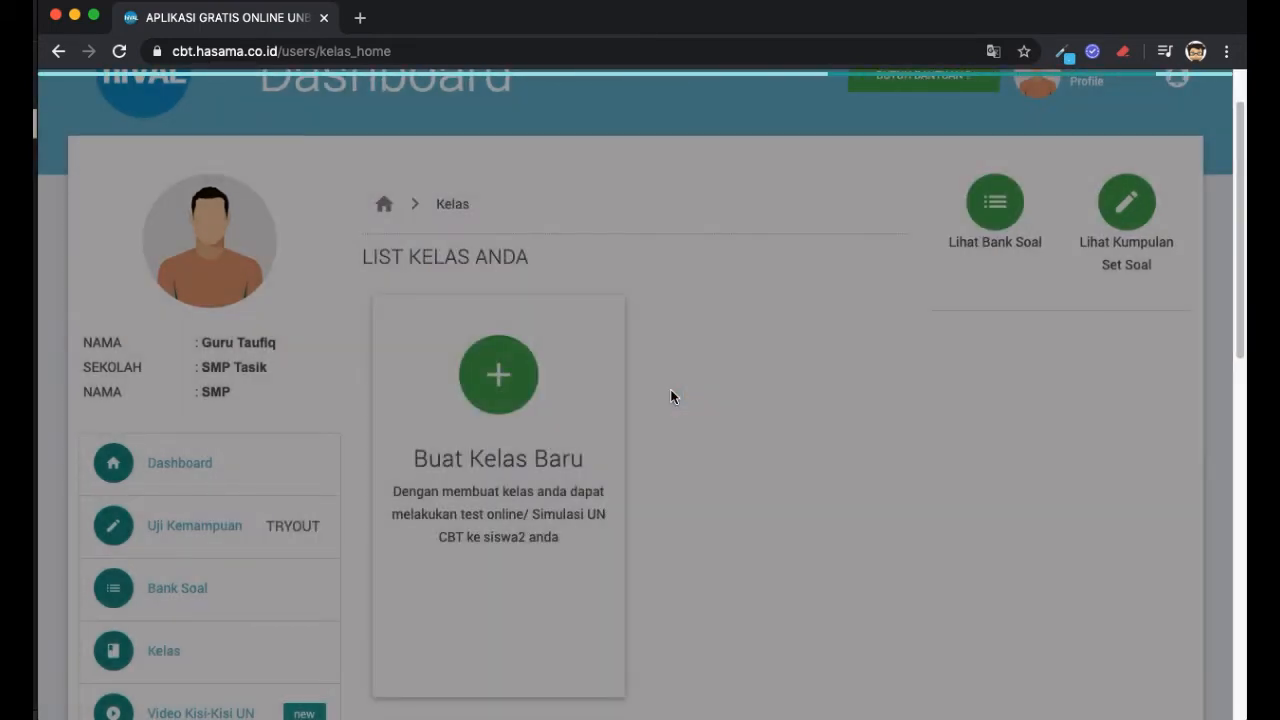
scroll(670, 397, "down", 3)
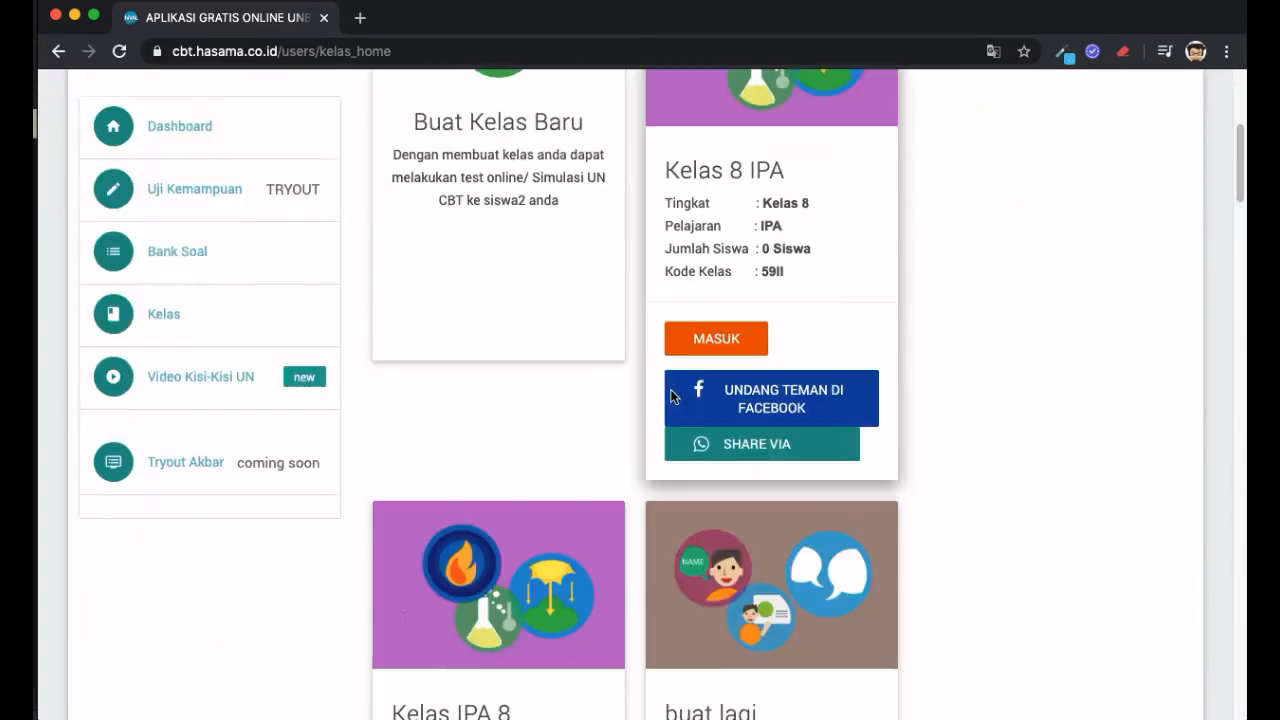
scroll(748, 361, "up", 1)
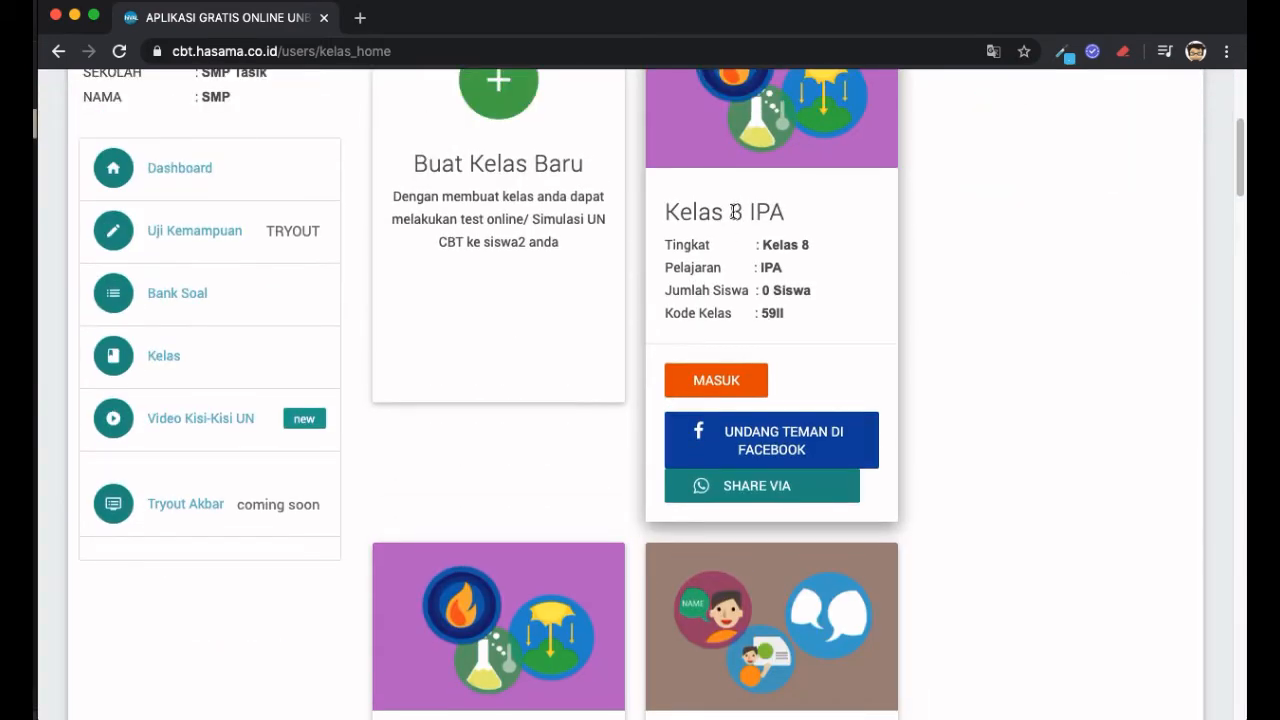
left_click_drag(678, 212, 843, 224)
left_click(843, 224)
scroll(857, 286, "up", 1)
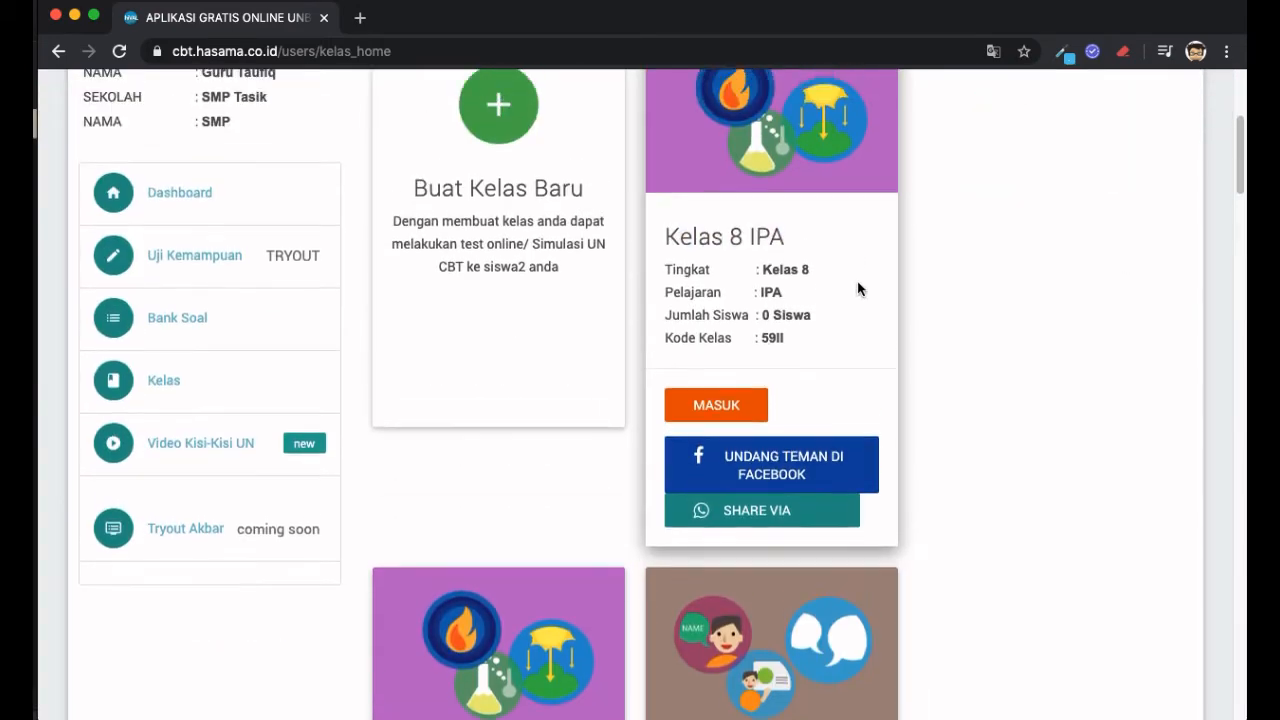
scroll(814, 334, "up", 1)
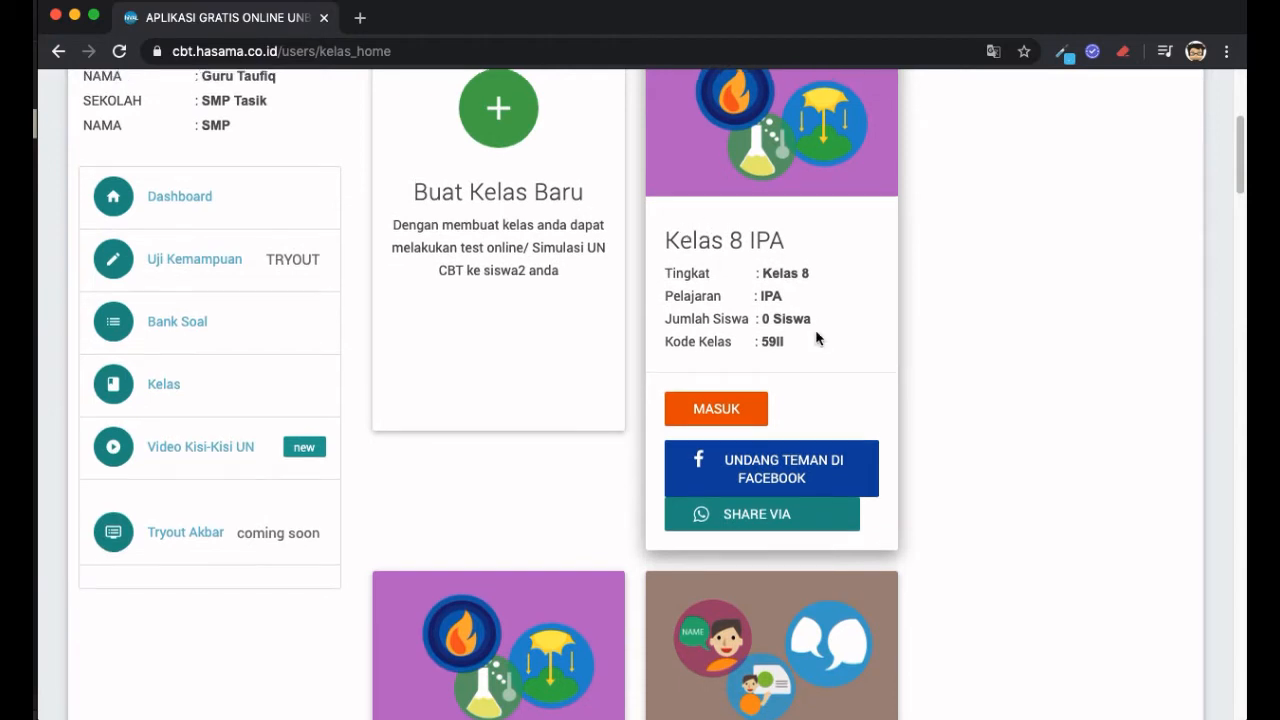
double_click(773, 340)
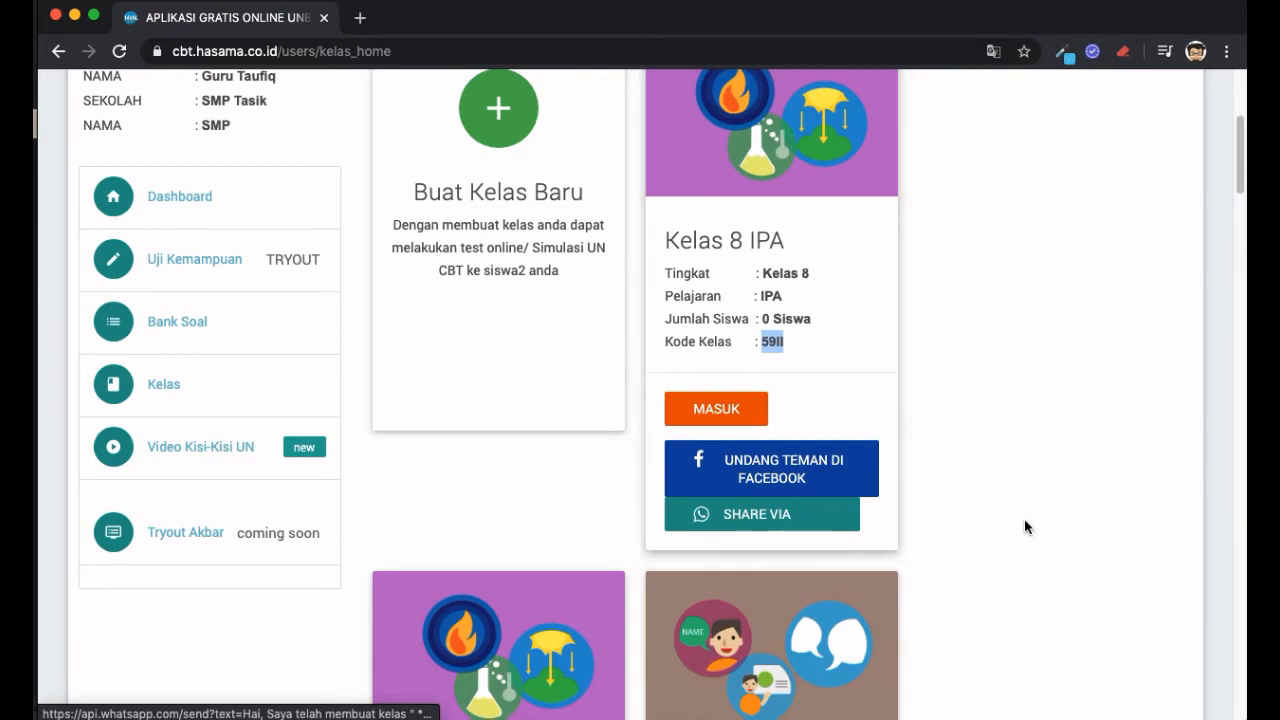
scroll(826, 344, "up", 2)
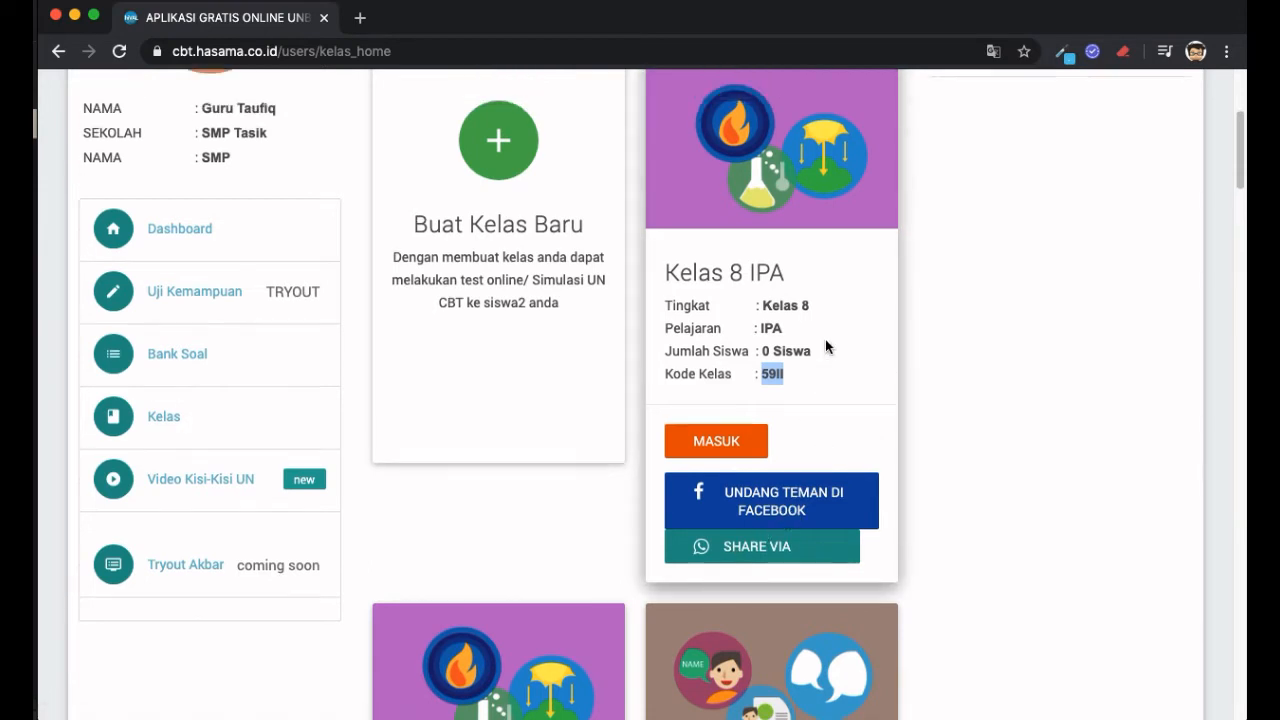
scroll(825, 346, "down", 2)
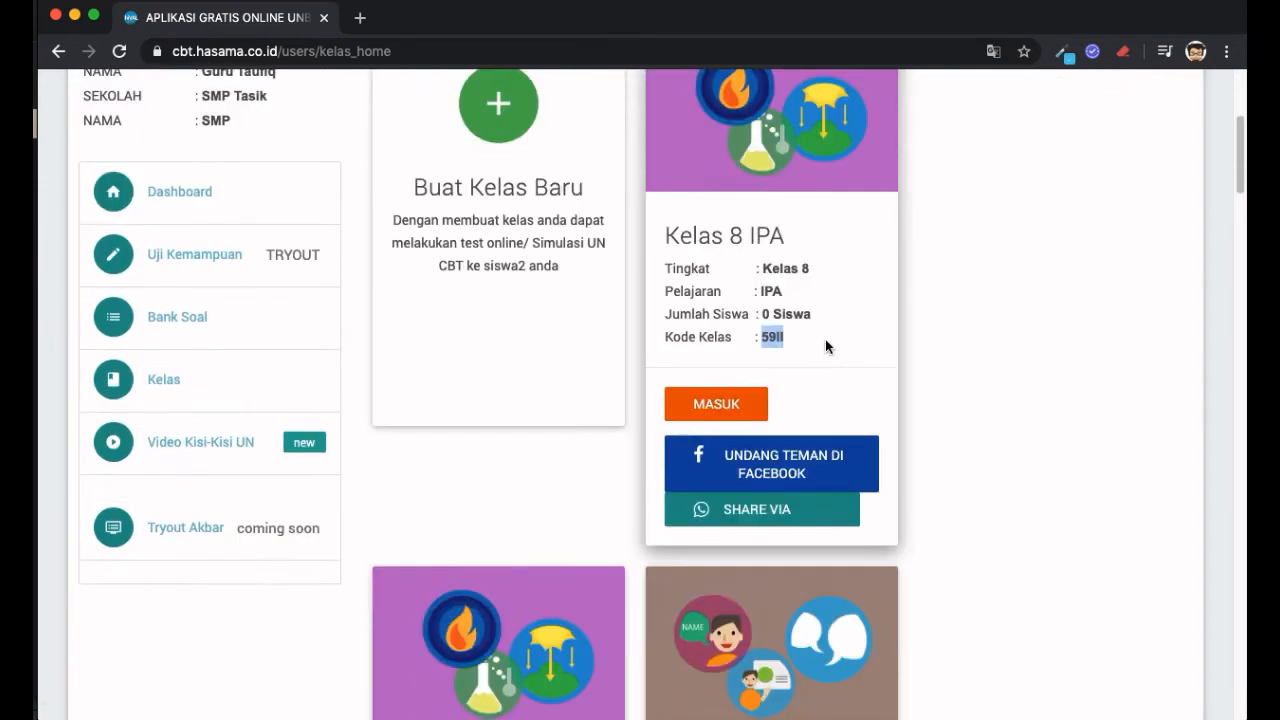
left_click(752, 405)
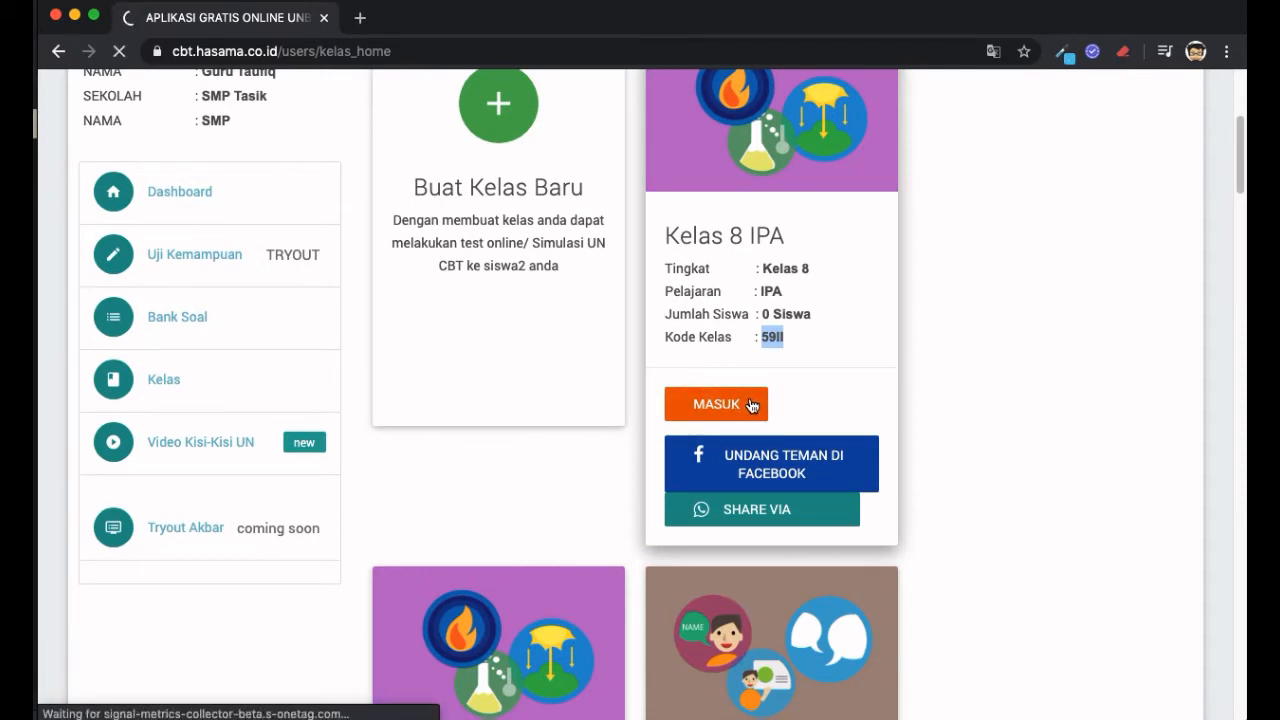
- Review the Kelas 8 IPA page, highlighting the class name and the subject IPA
scroll(752, 405, "down", 2)
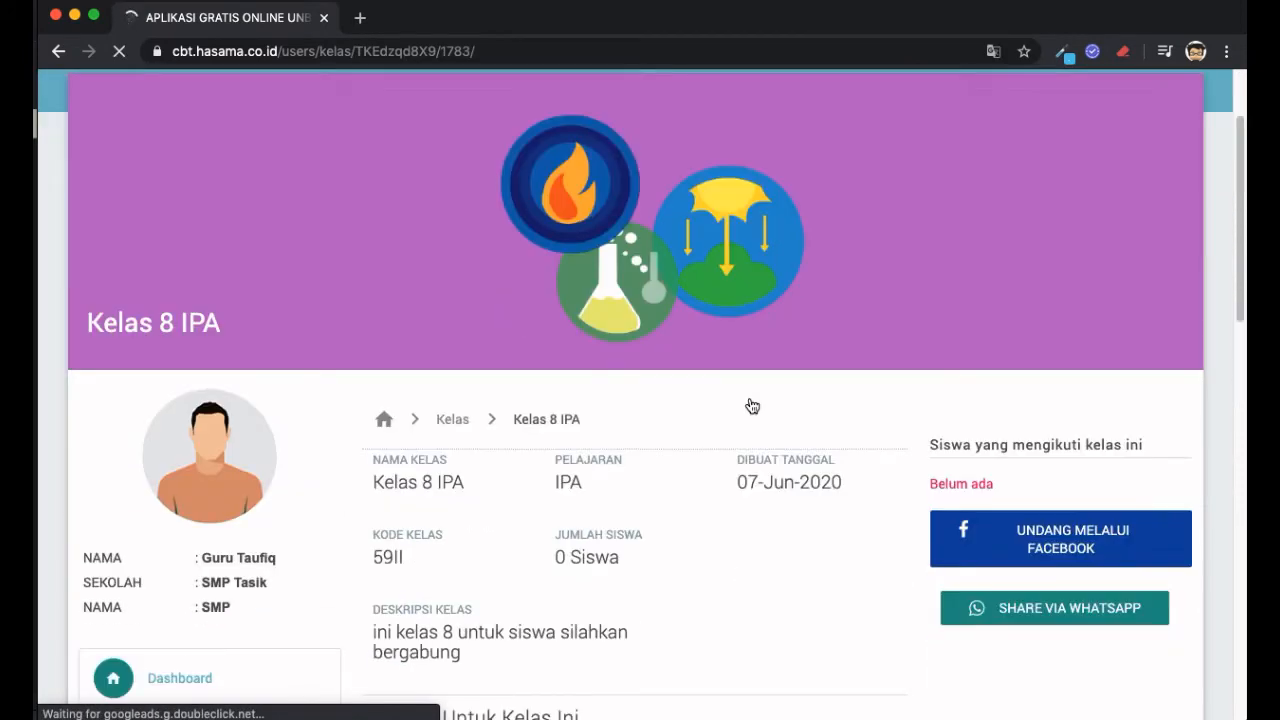
scroll(752, 405, "down", 4)
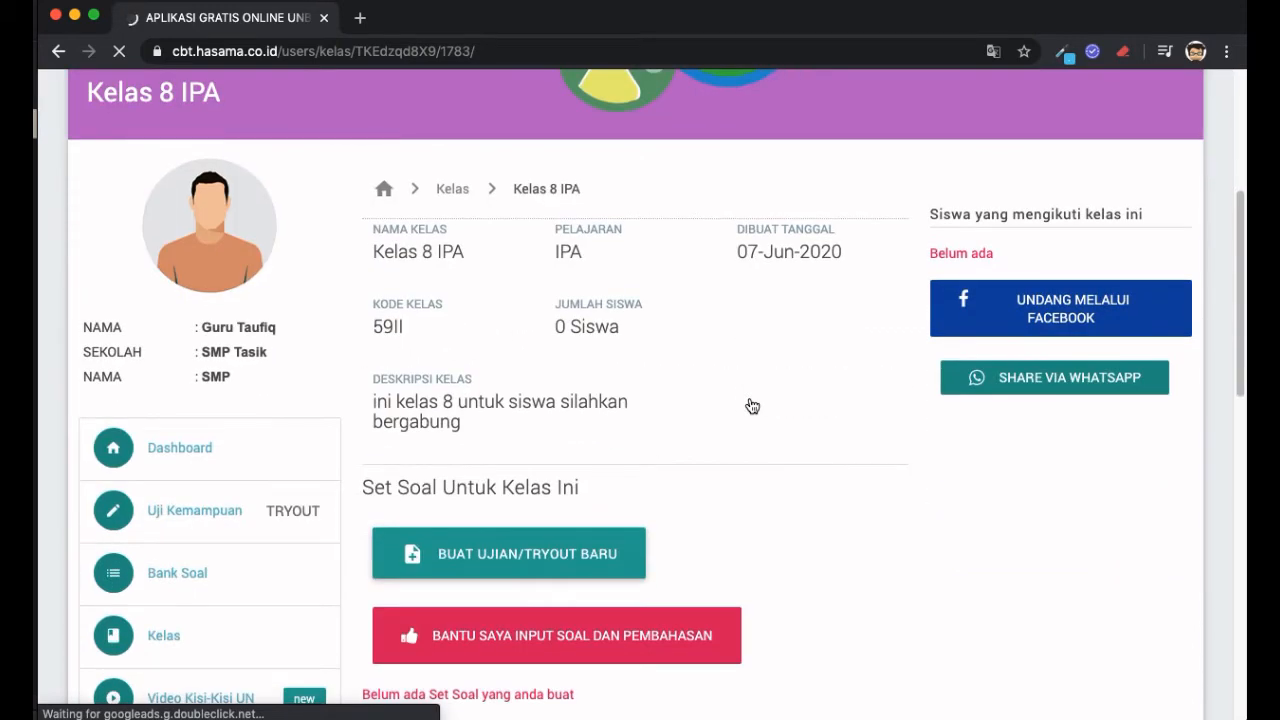
scroll(752, 405, "down", 2)
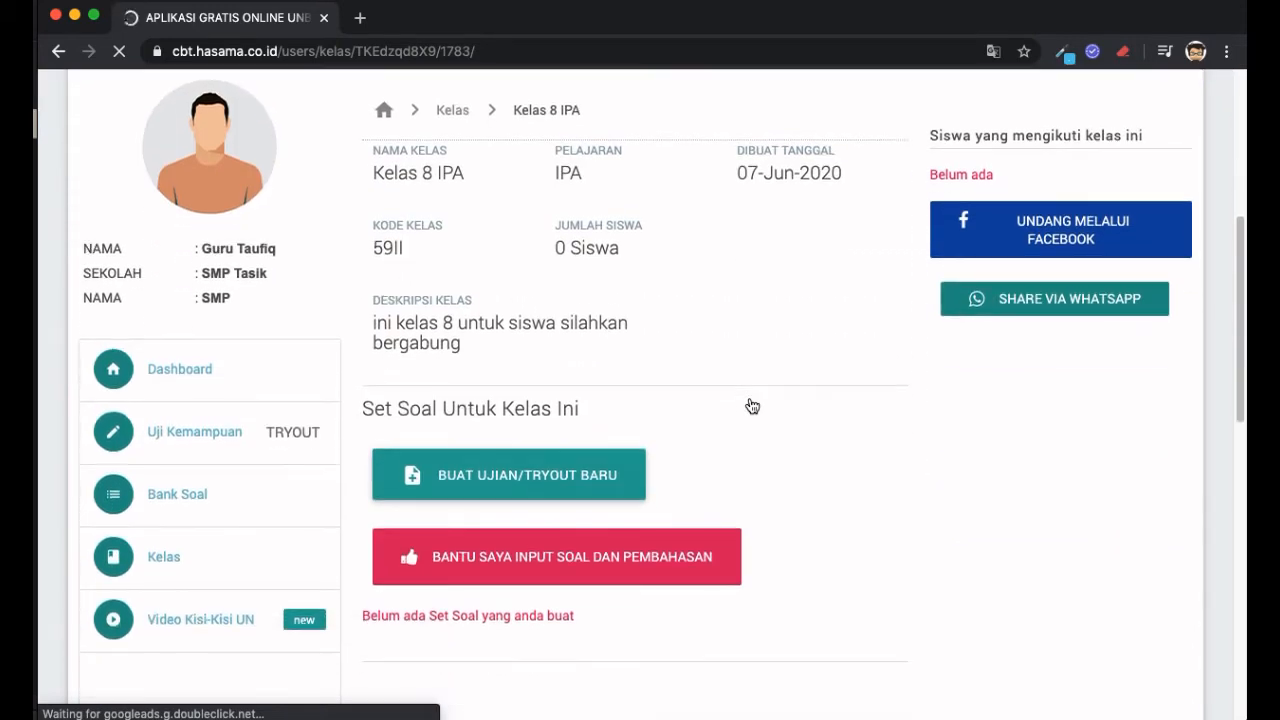
scroll(752, 405, "down", 1)
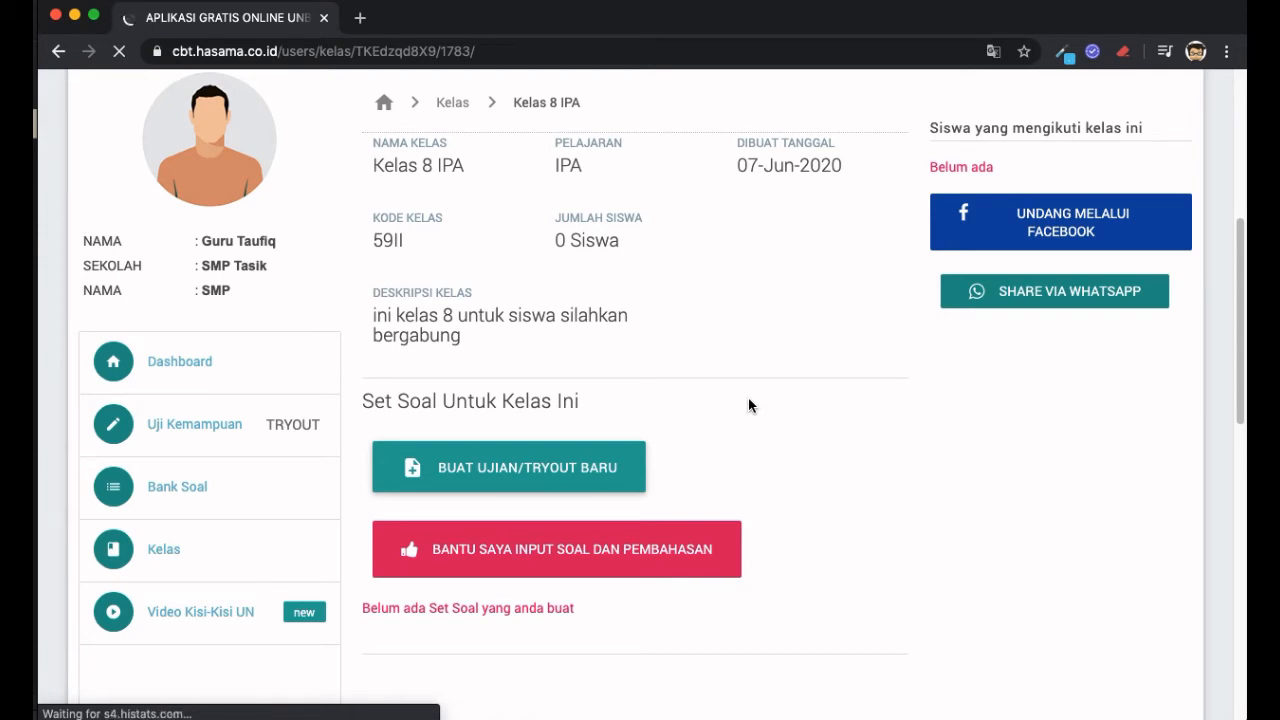
scroll(749, 398, "up", 2)
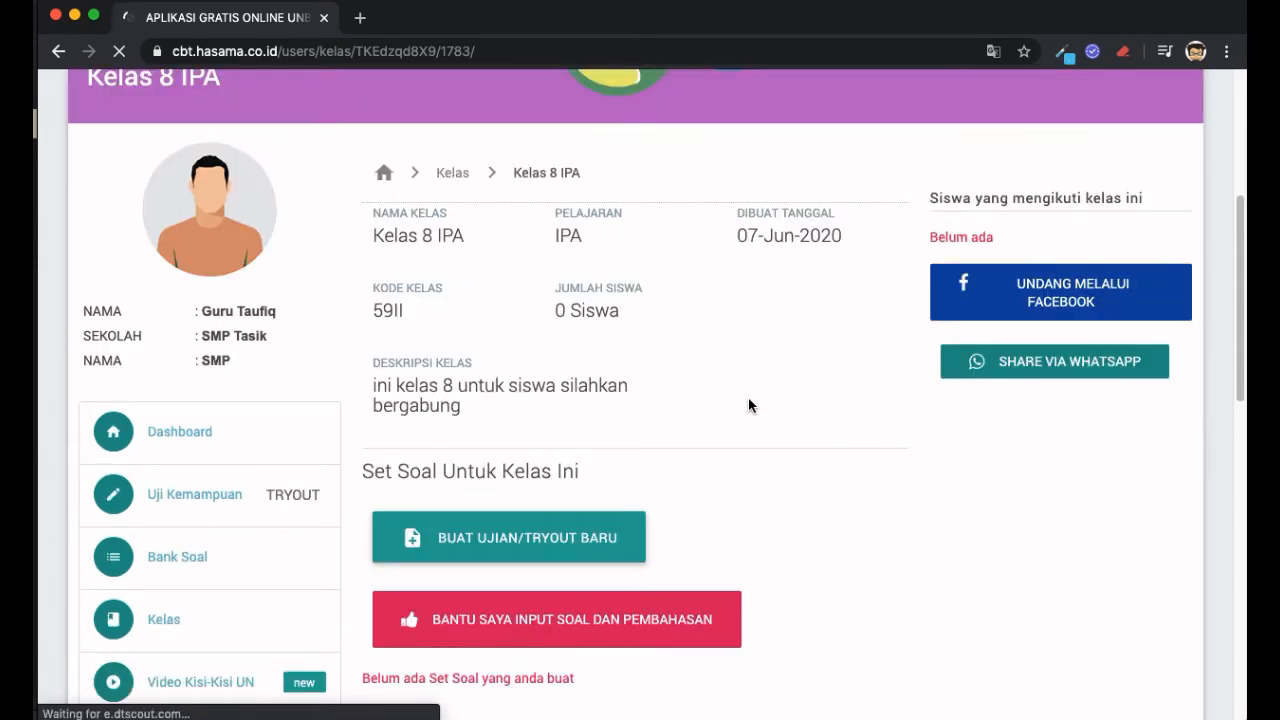
left_click(403, 234)
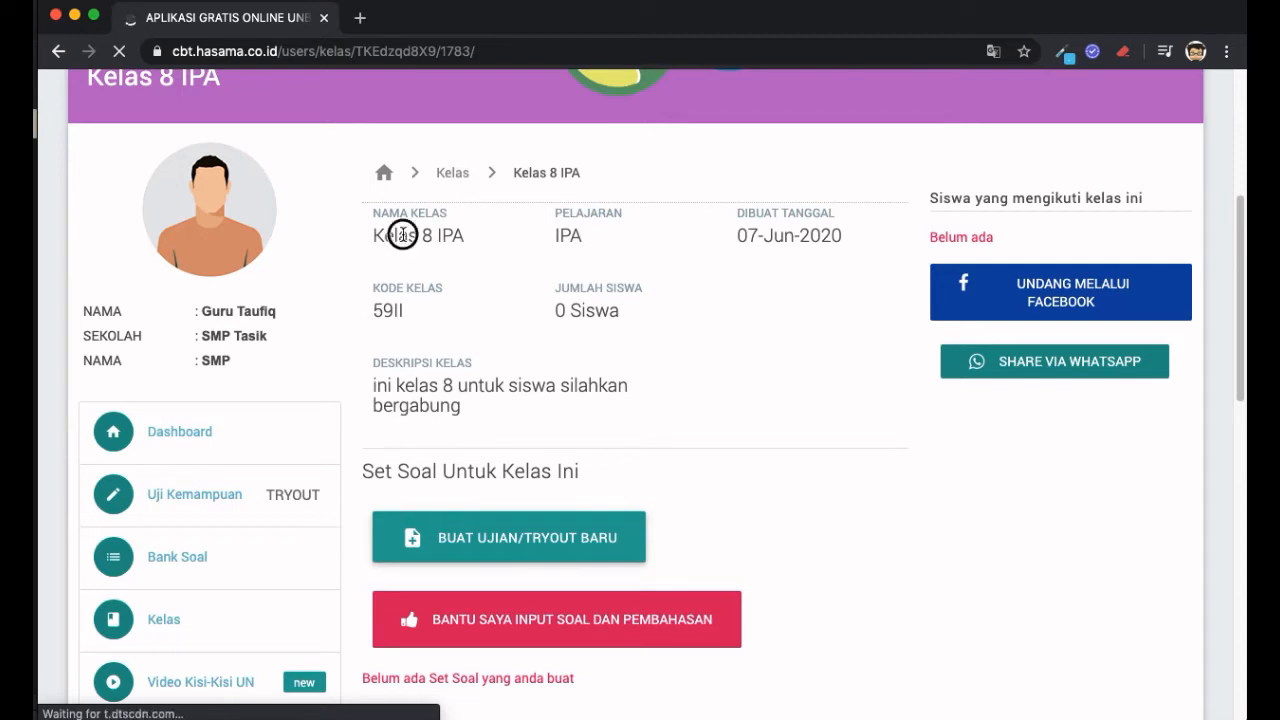
triple_click(403, 234)
double_click(585, 238)
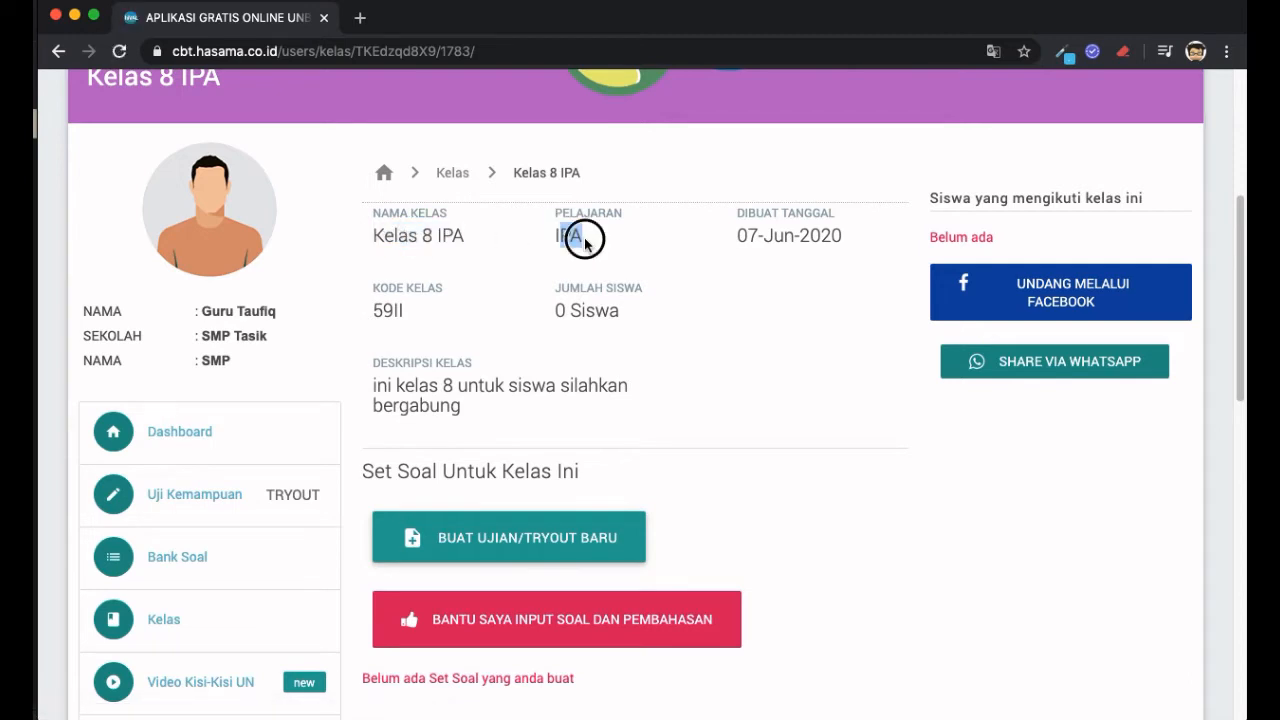
left_click(585, 240)
- Show the BUAT UJIAN/TRYOUT BARU options under Set Soal Untuk Kelas Ini
scroll(687, 276, "down", 1)
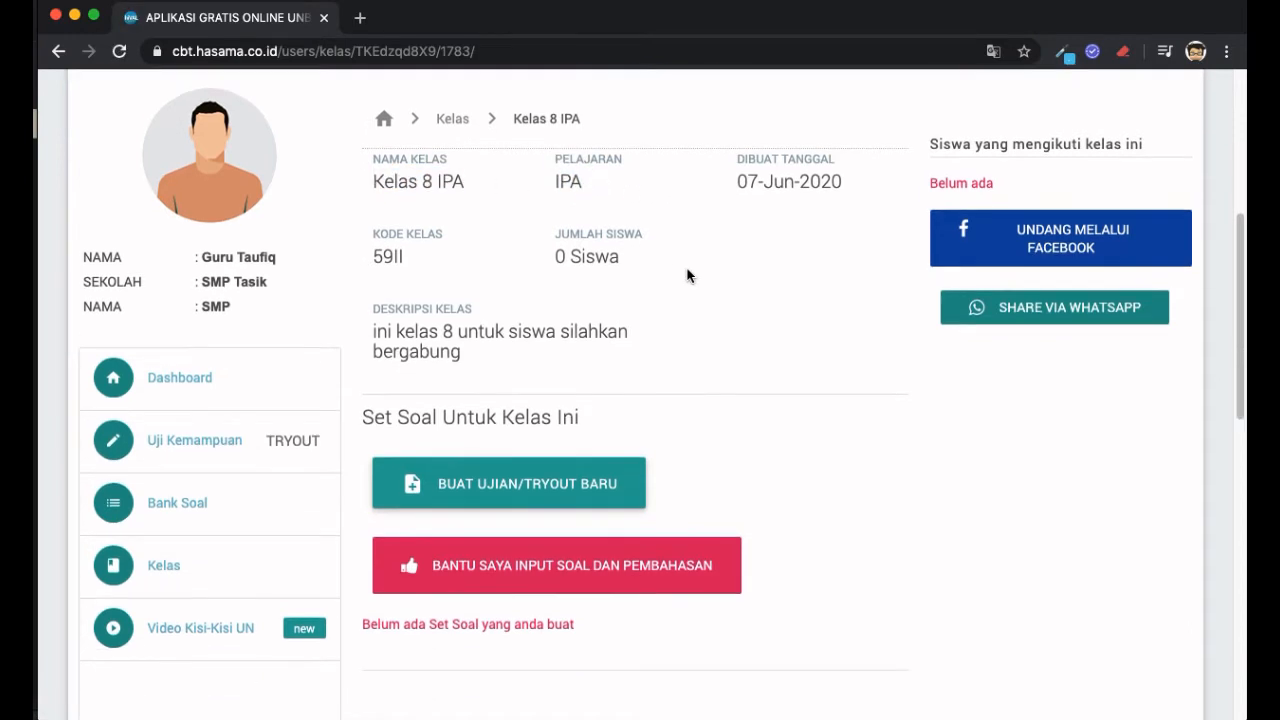
scroll(687, 276, "up", 3)
scroll(687, 276, "down", 3)
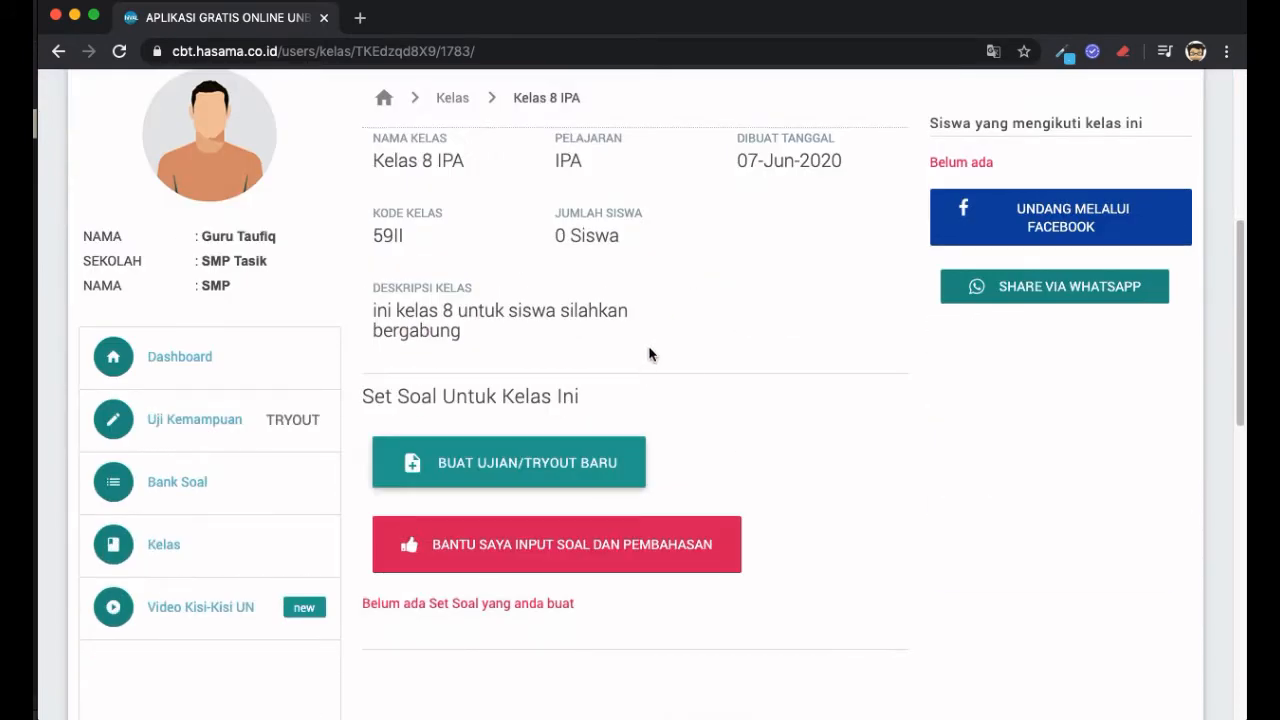
left_click(569, 474)
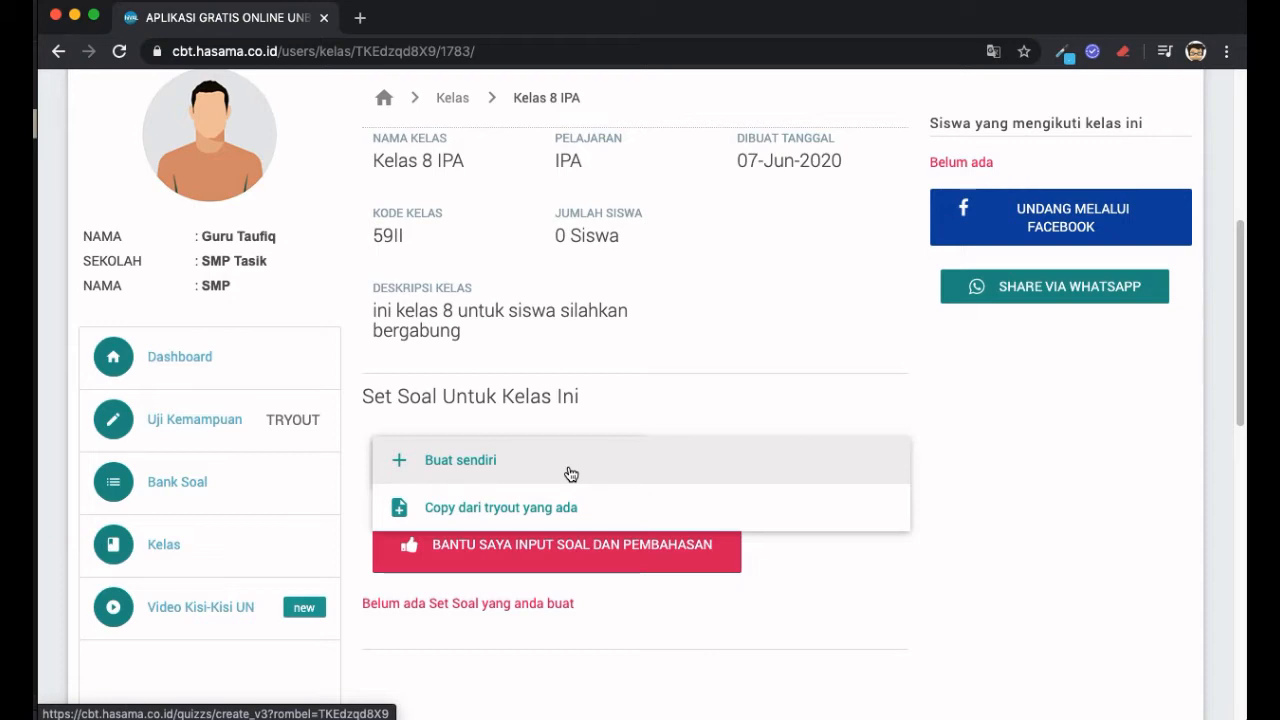
left_click(734, 459)
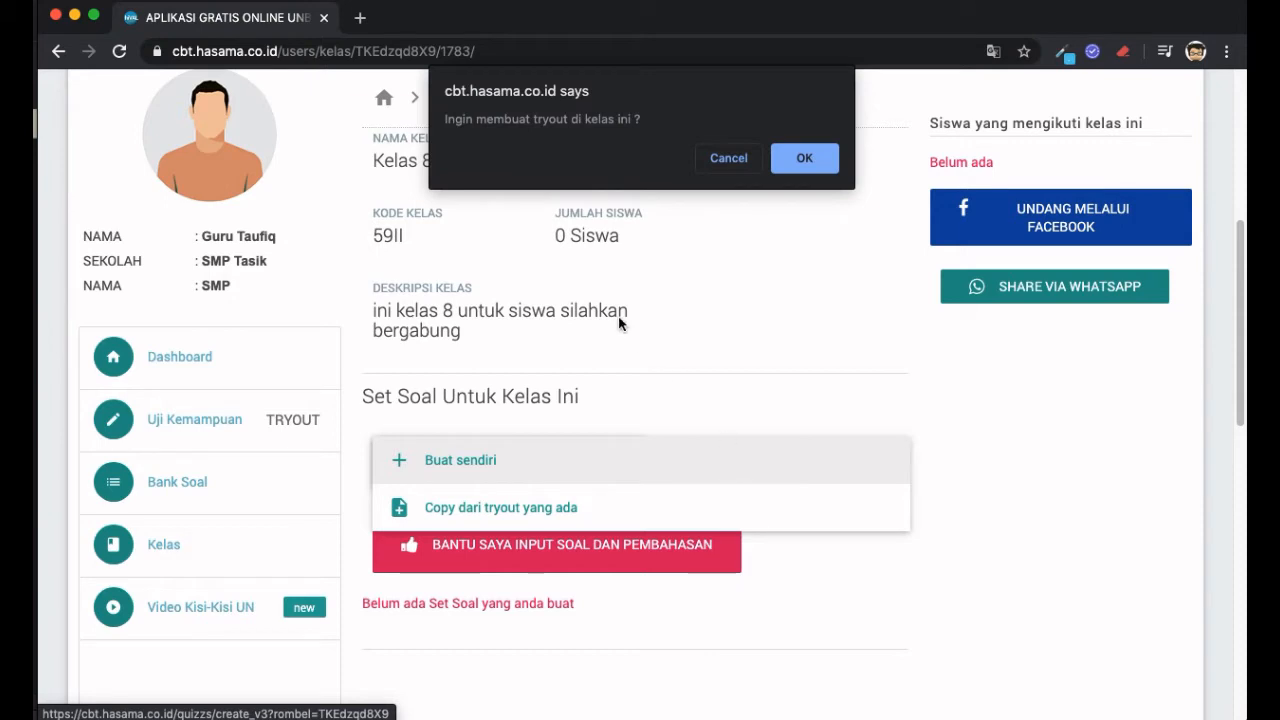
double_click(489, 120)
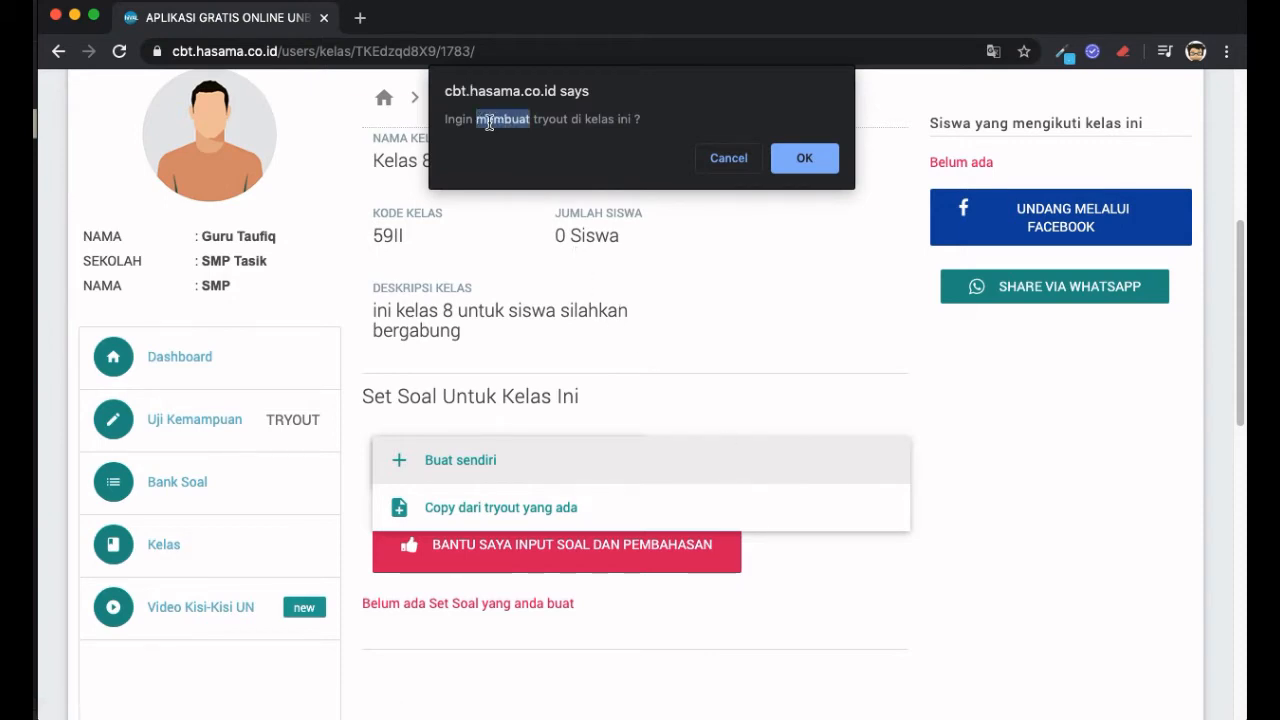
left_click(800, 159)
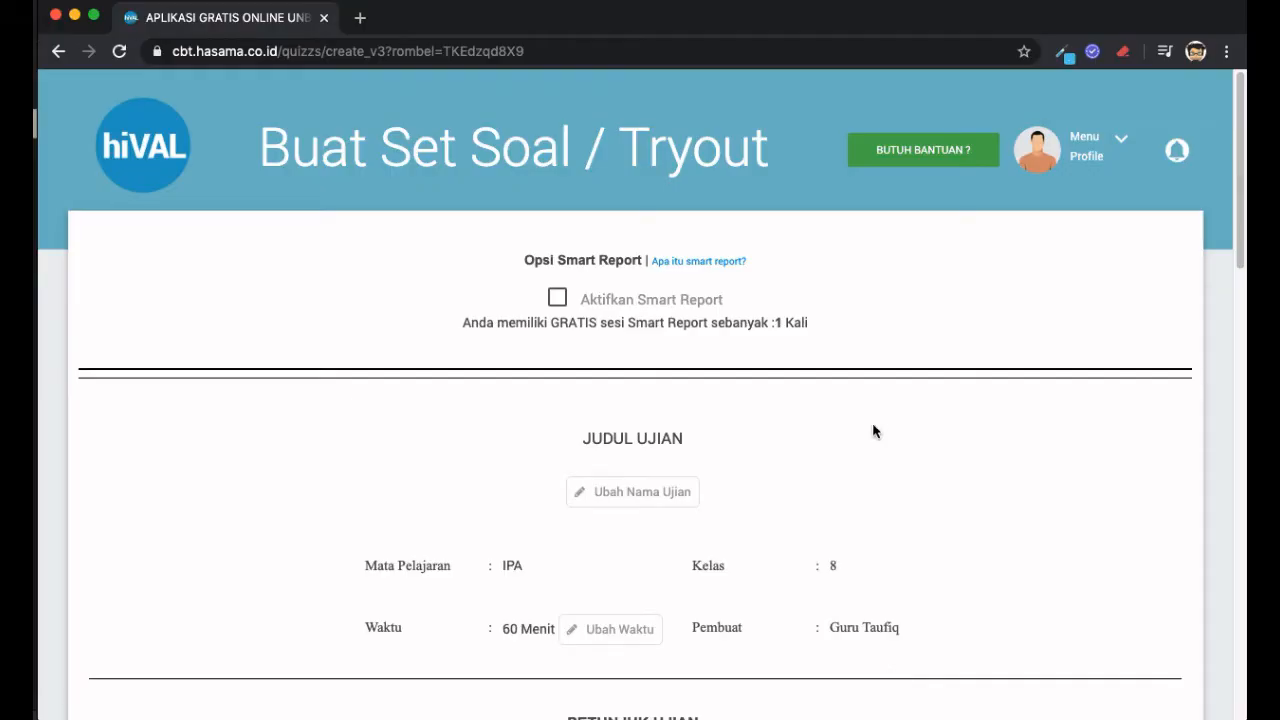
scroll(868, 397, "down", 1)
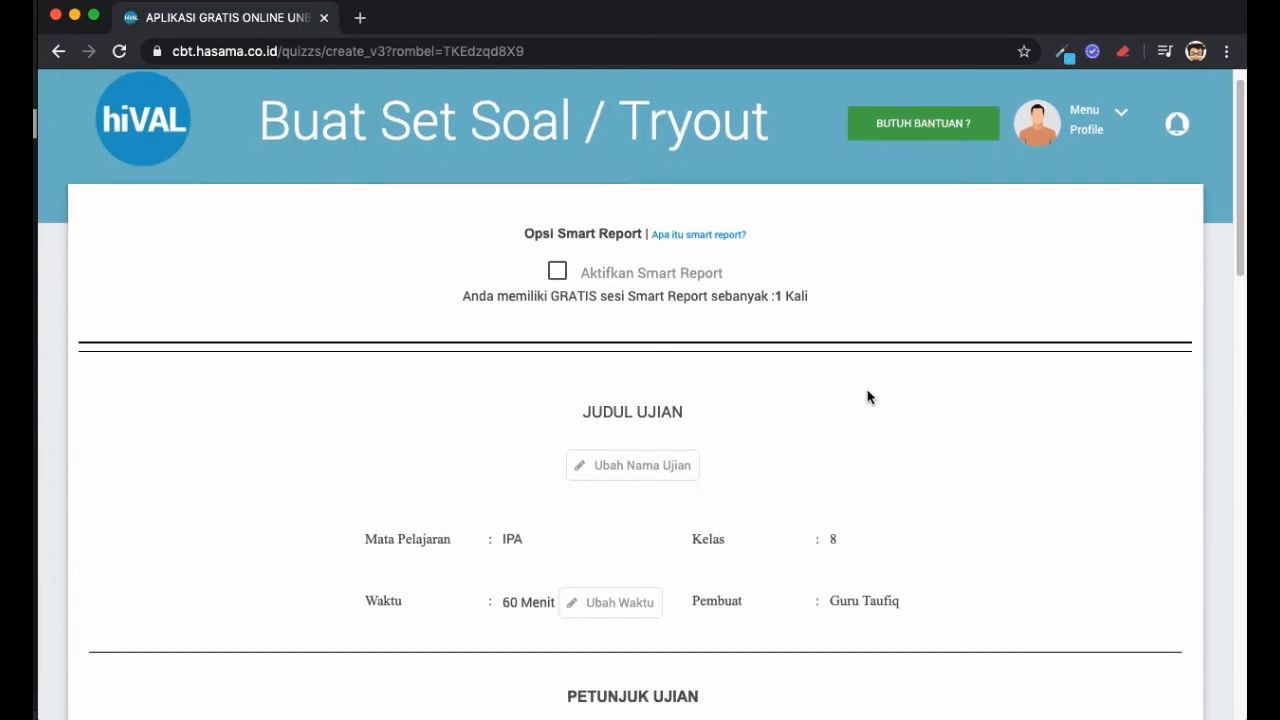
scroll(868, 397, "down", 3)
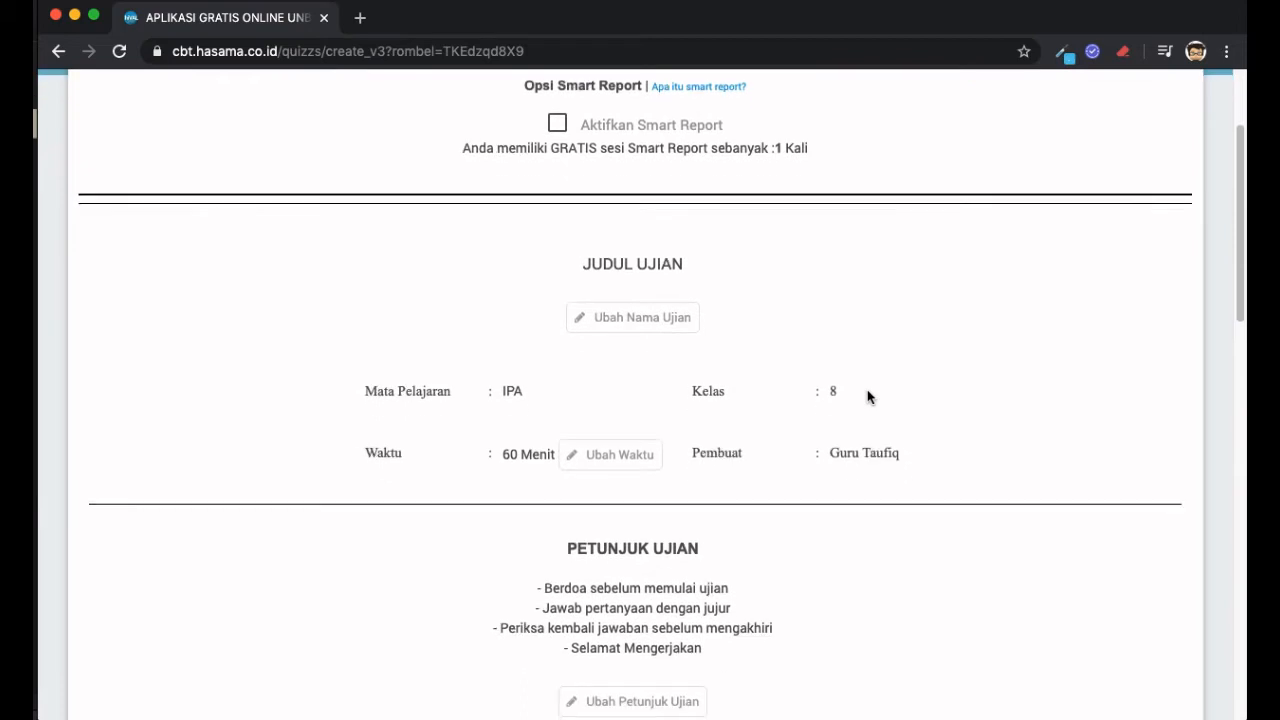
scroll(868, 397, "down", 2)
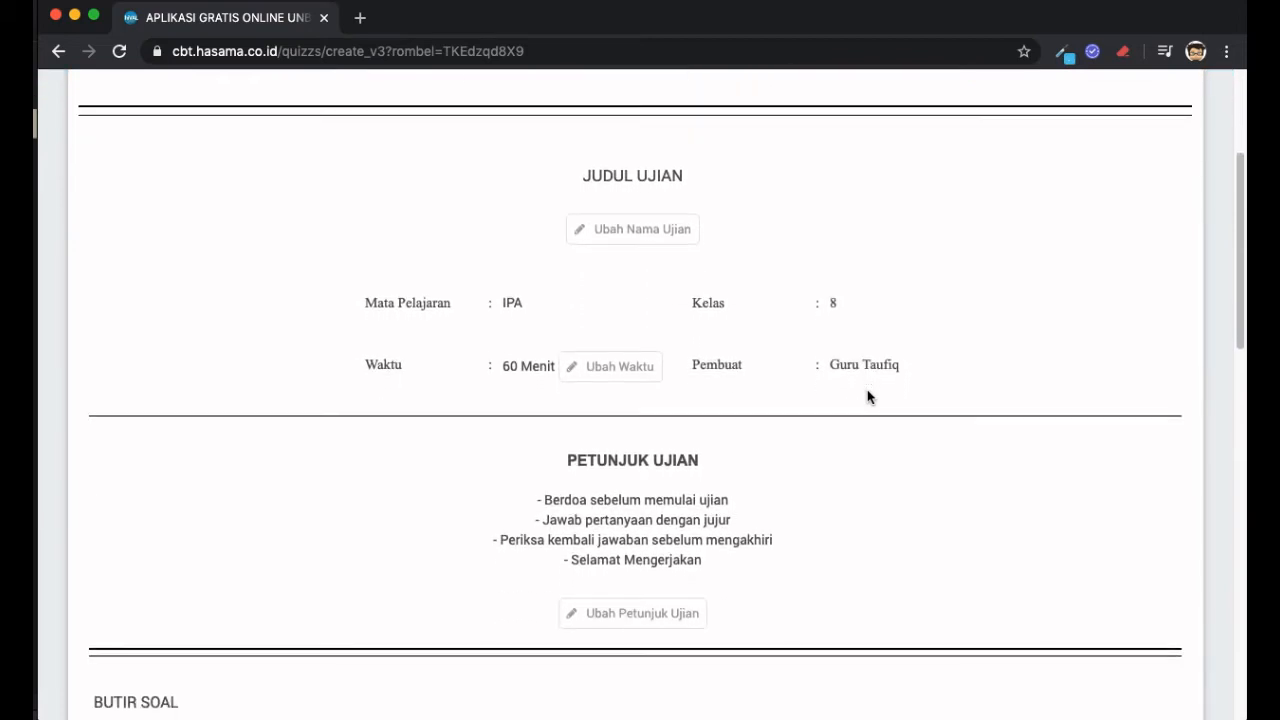
scroll(868, 397, "down", 2)
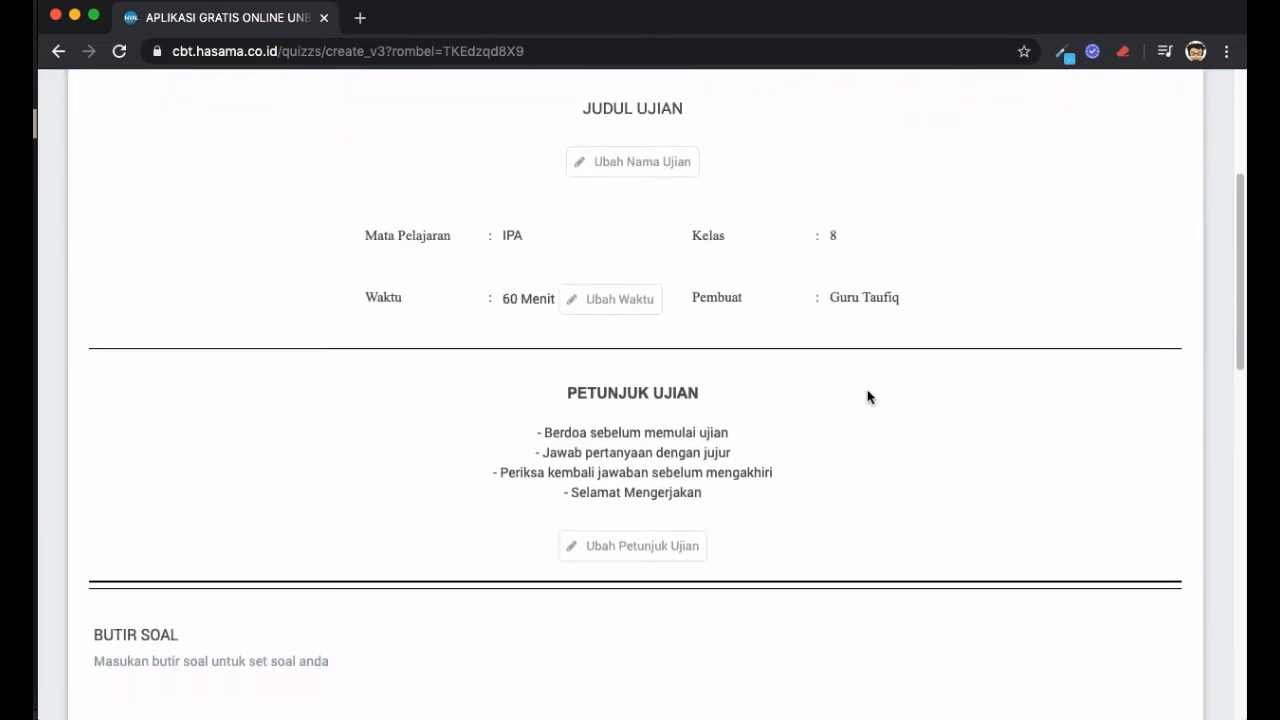
scroll(868, 397, "down", 8)
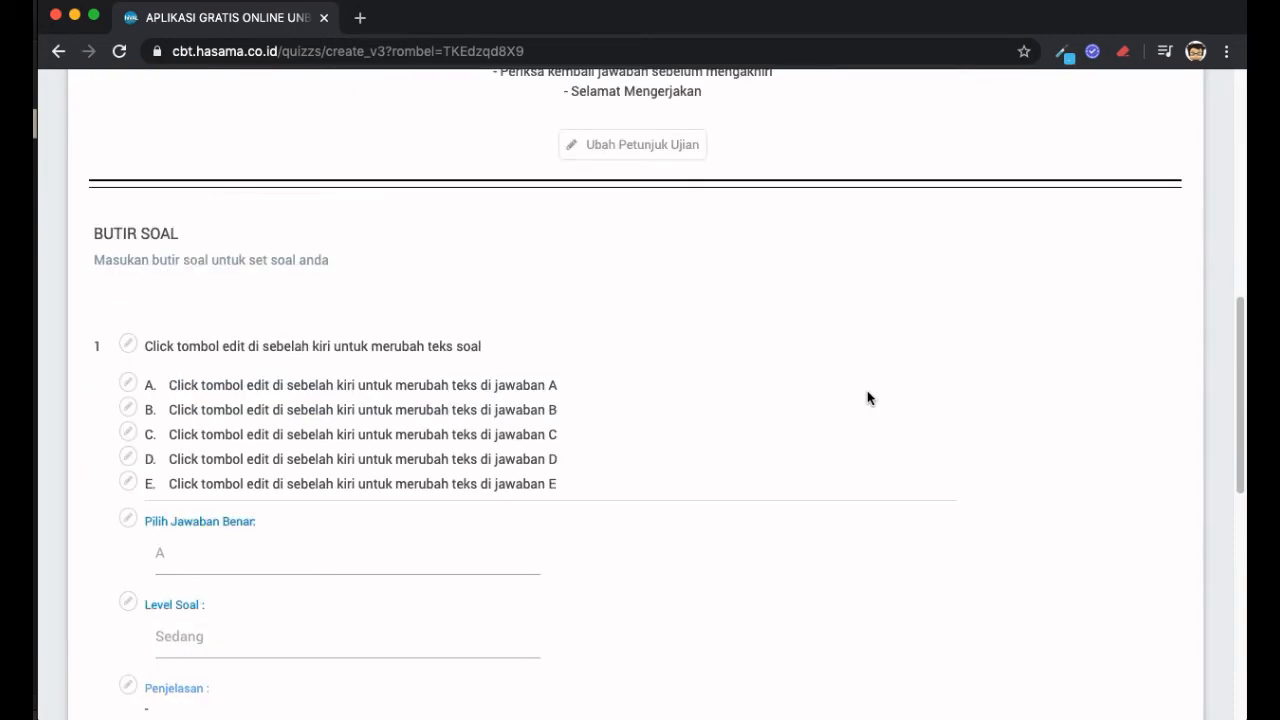
scroll(868, 397, "down", 4)
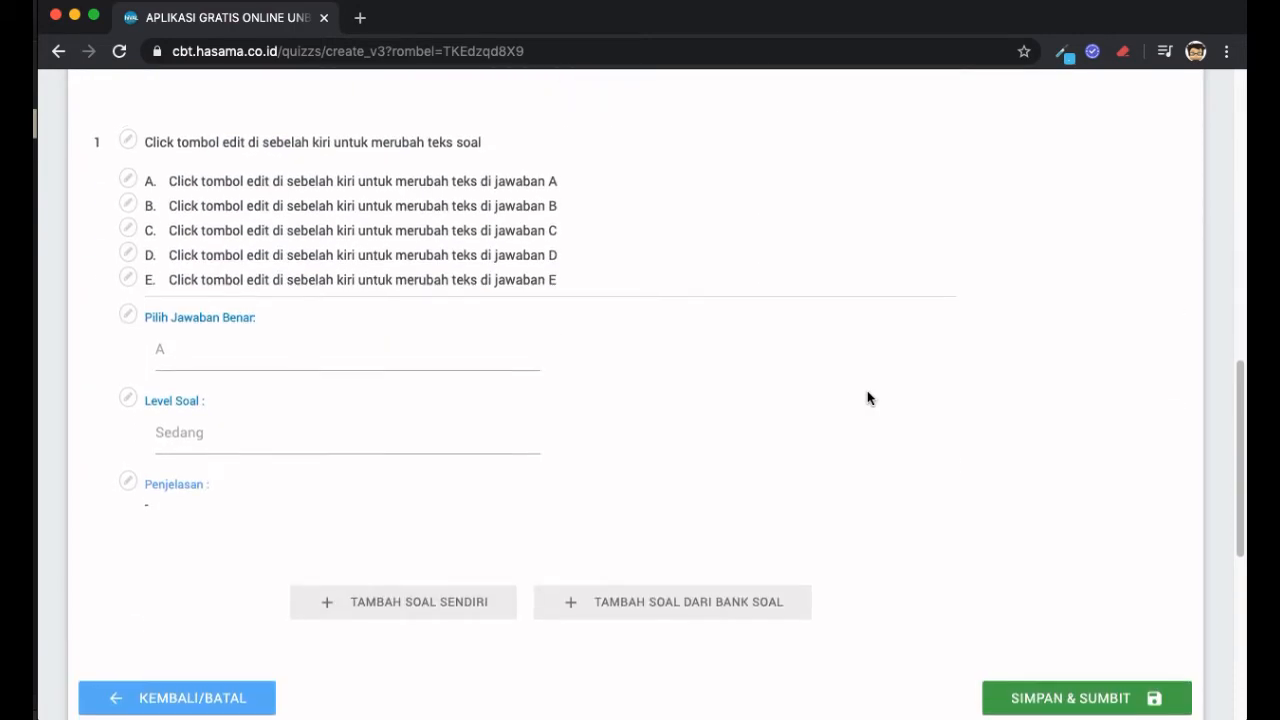
scroll(868, 397, "up", 15)
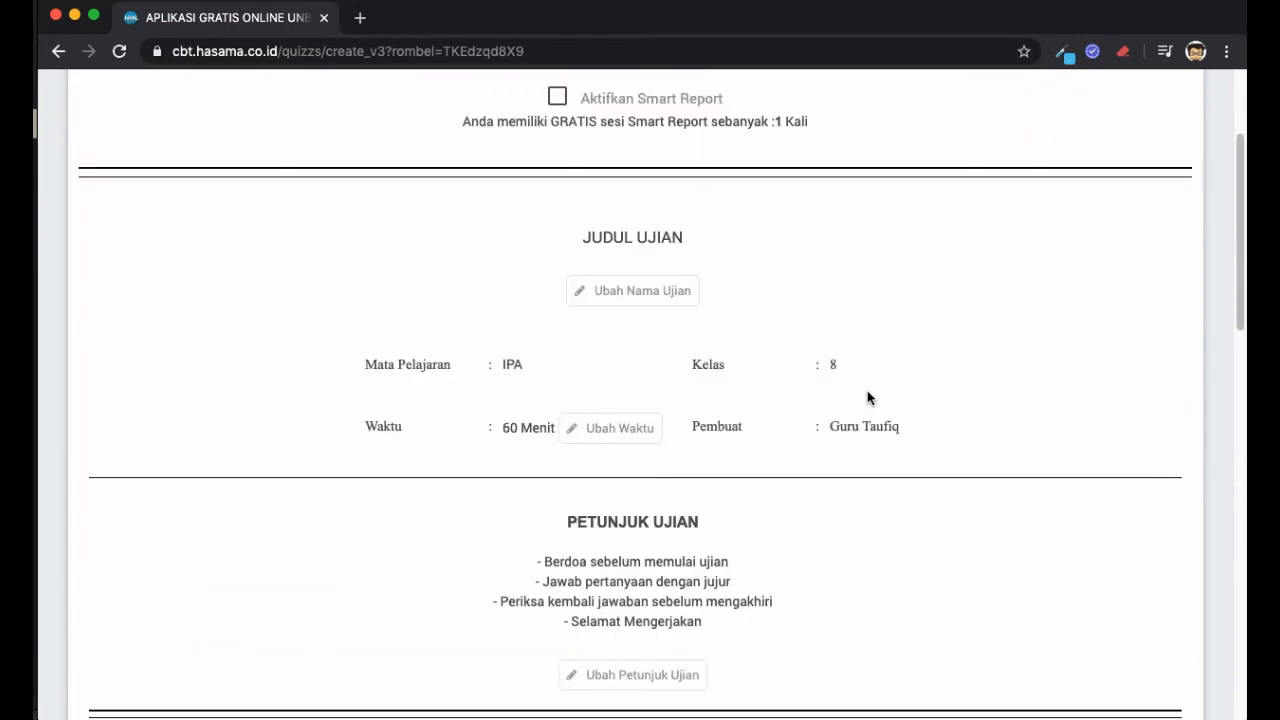
scroll(868, 397, "up", 2)
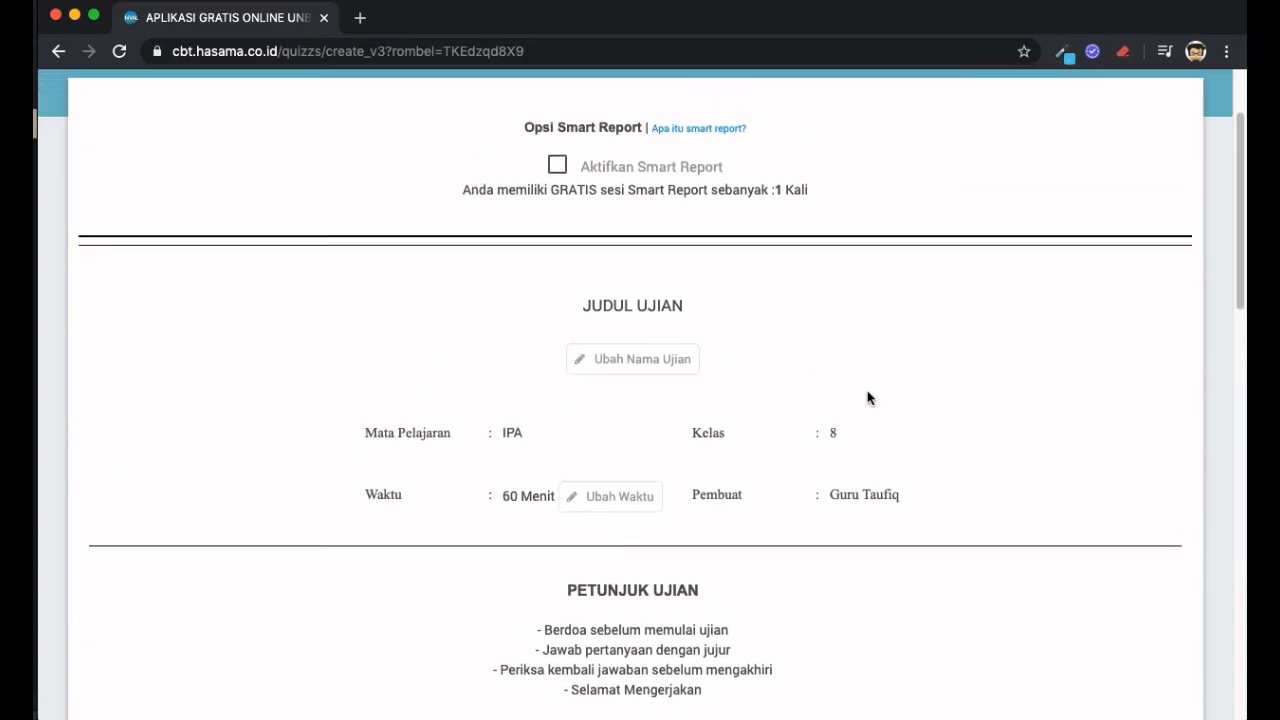
scroll(868, 397, "up", 3)
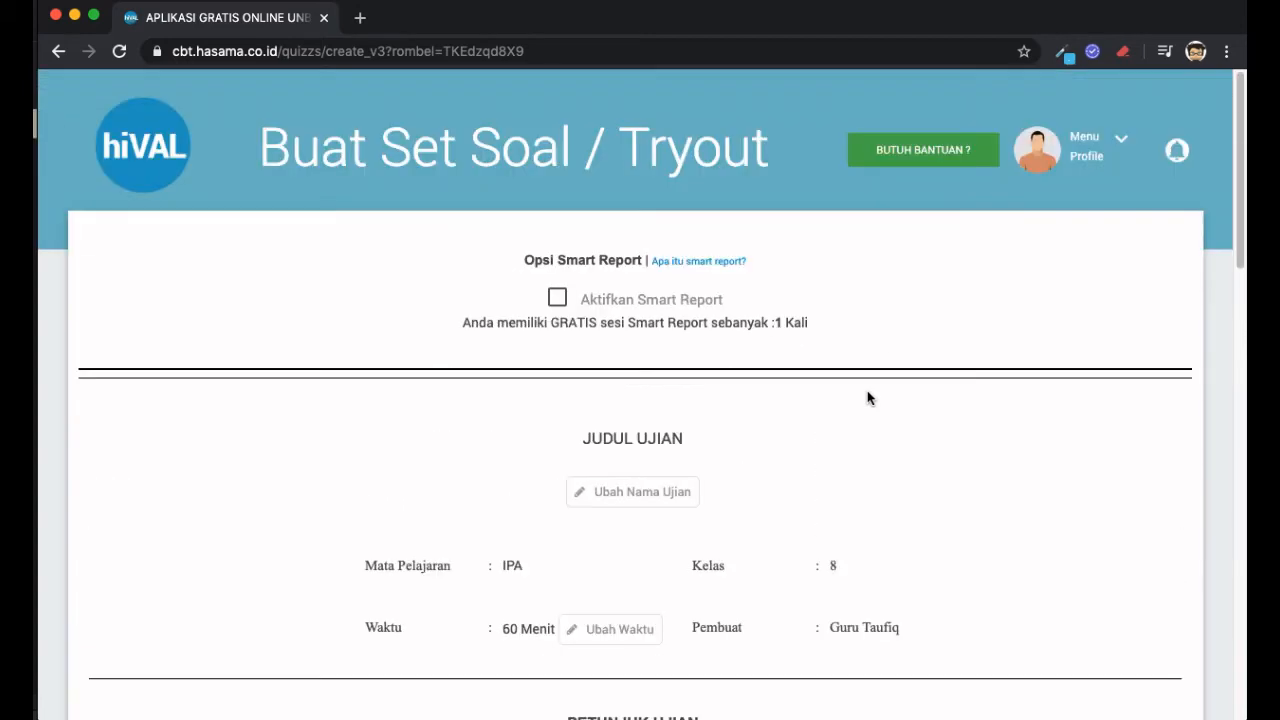
scroll(868, 397, "down", 6)
scroll(867, 397, "down", 5)
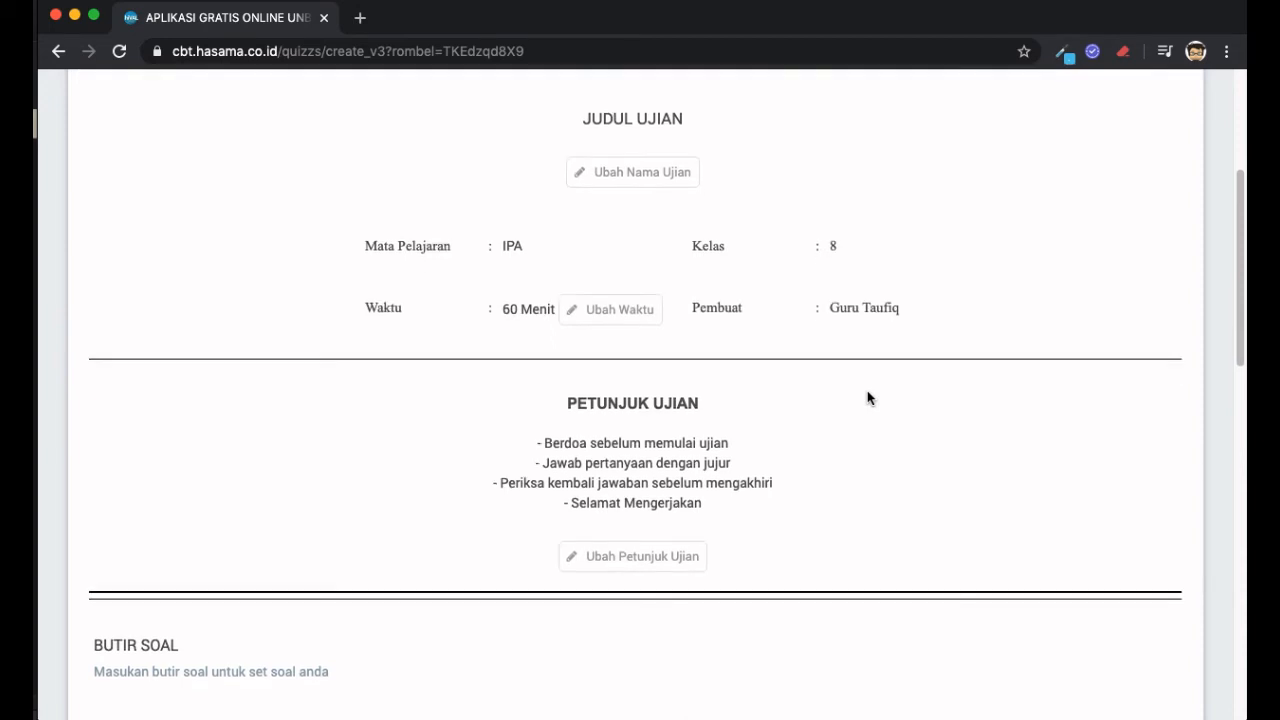
scroll(867, 397, "down", 4)
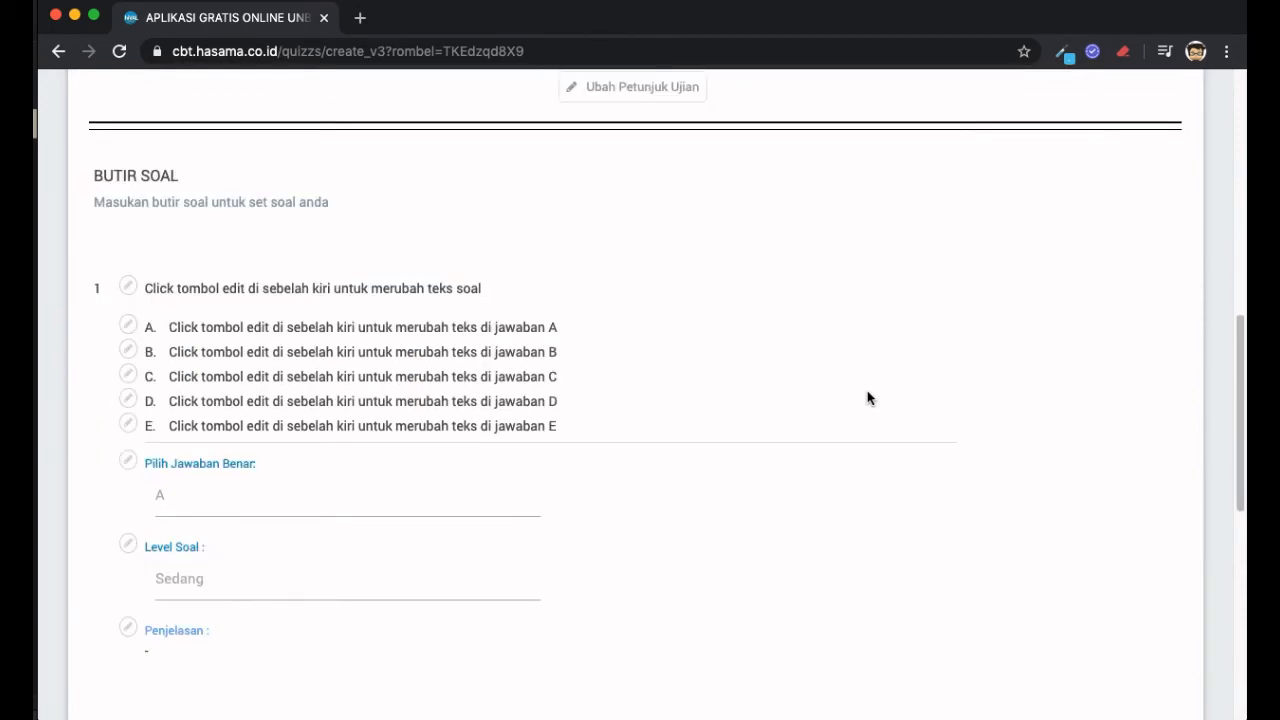
scroll(867, 398, "down", 4)
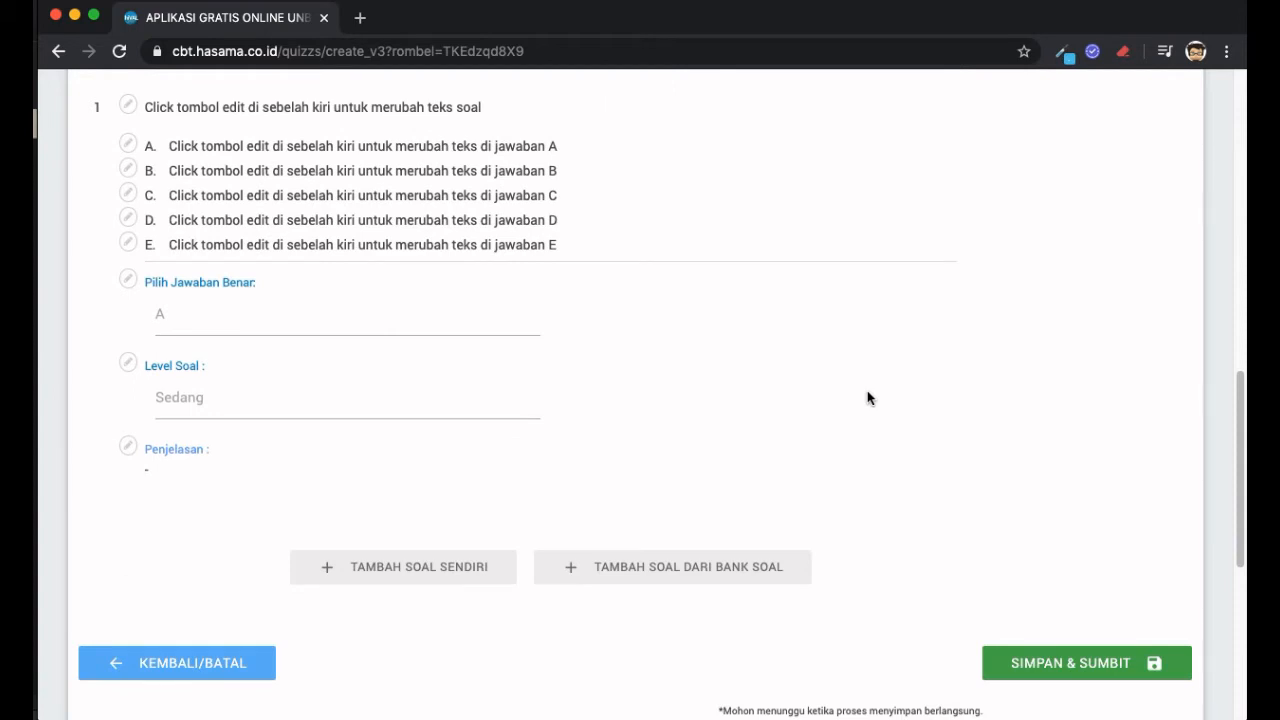
scroll(867, 397, "up", 12)
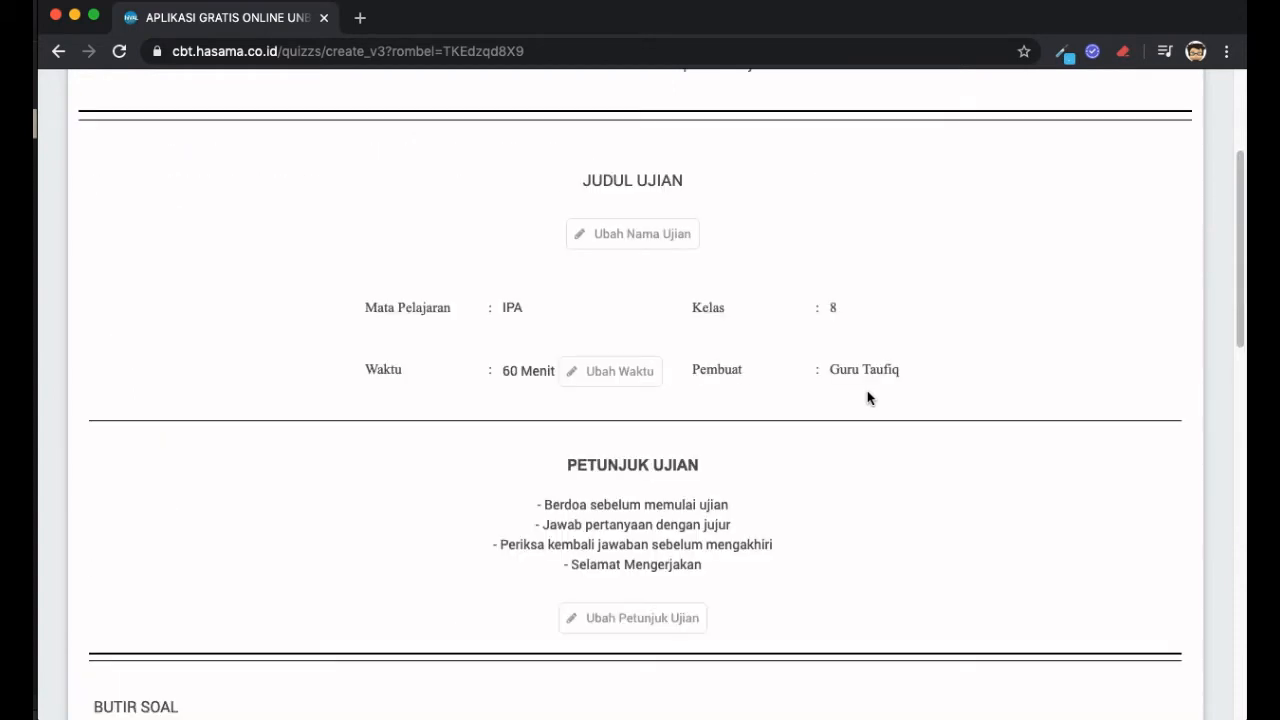
scroll(867, 398, "up", 3)
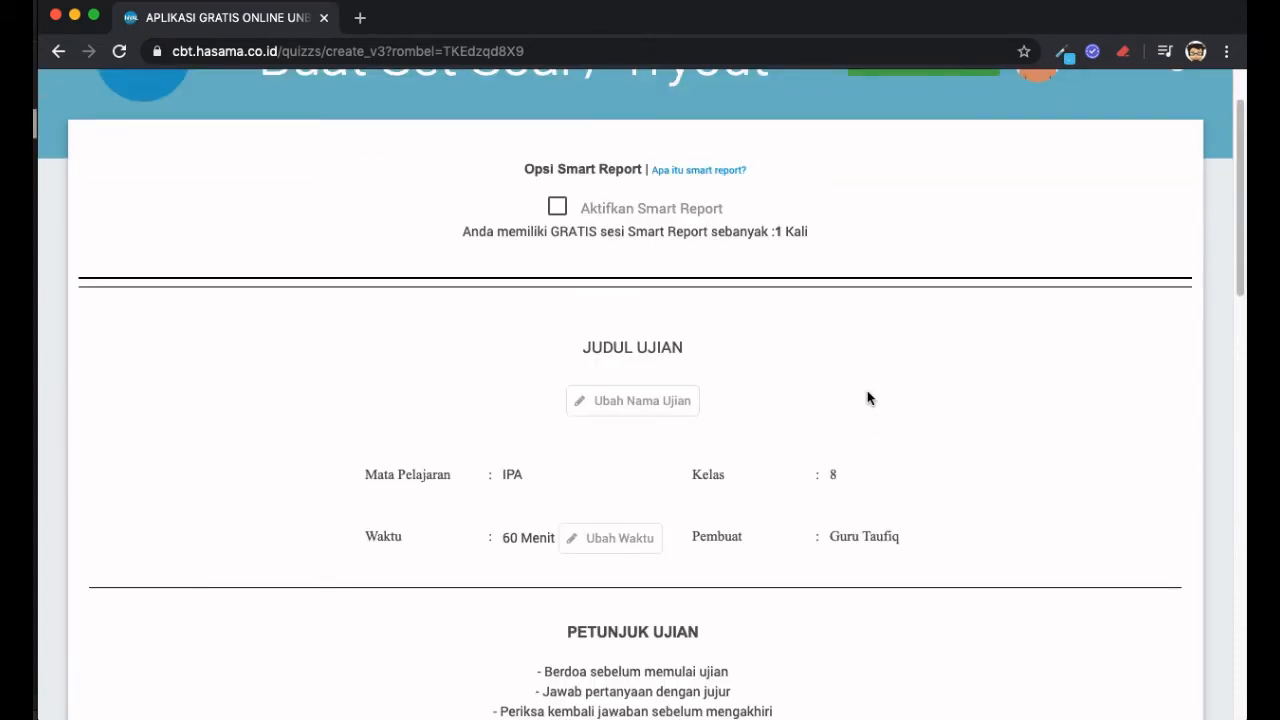
scroll(867, 398, "down", 1)
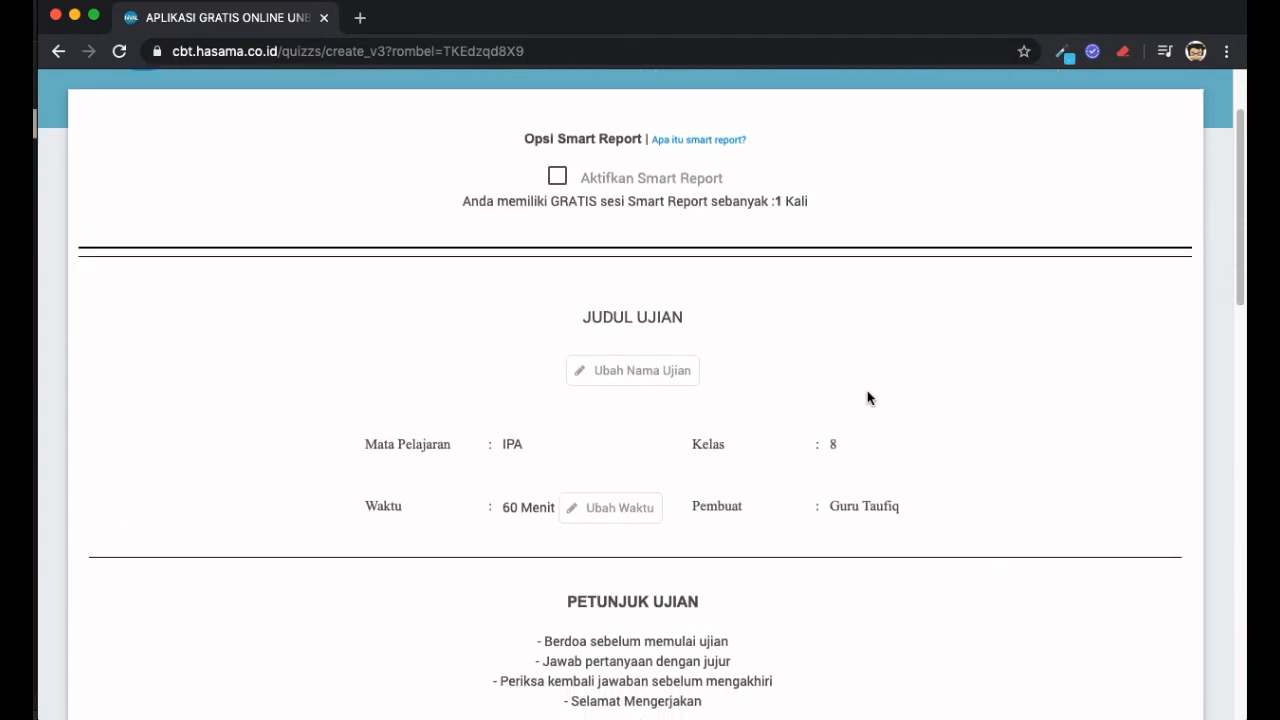
scroll(867, 398, "down", 1)
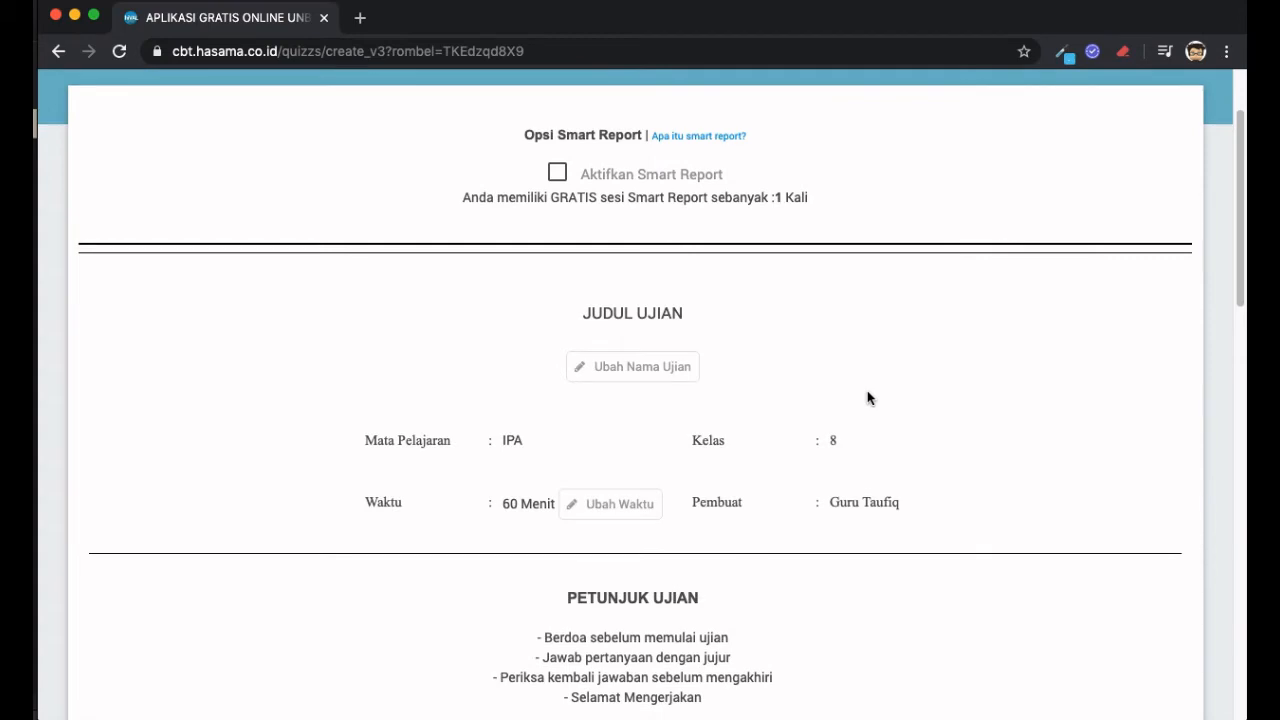
scroll(867, 398, "up", 1)
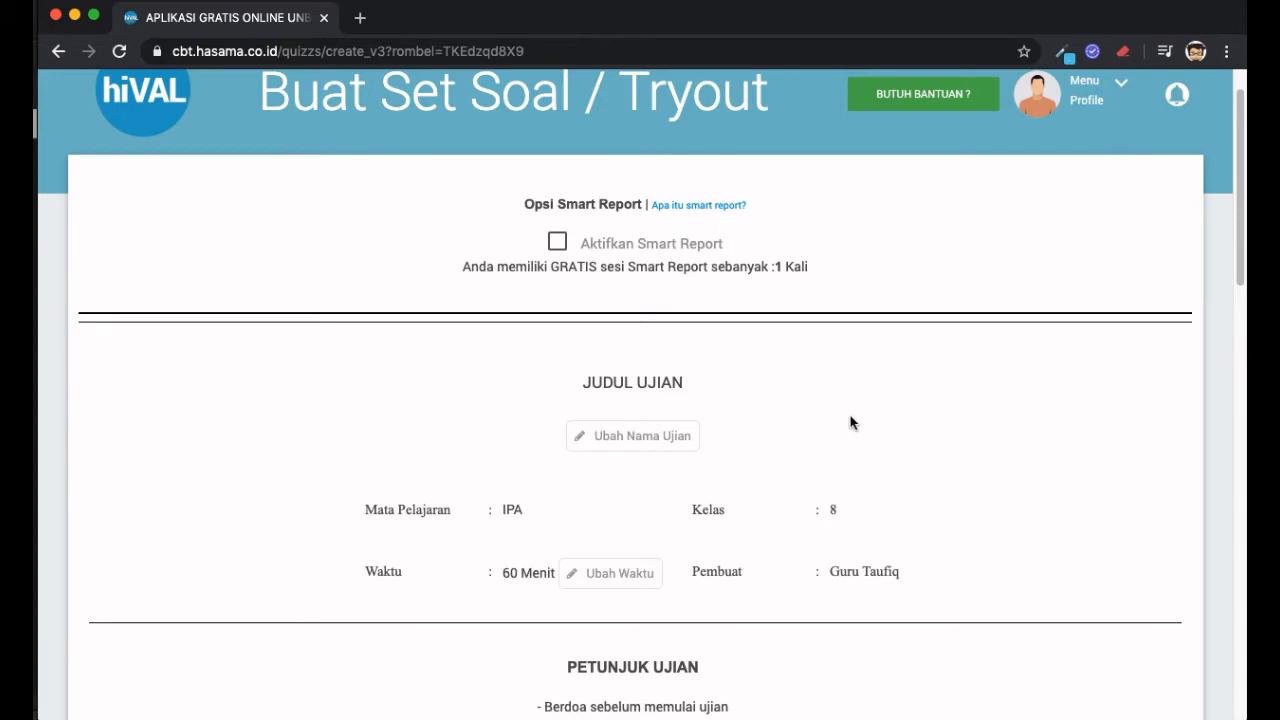
- Rename the exam from JUDUL UJIAN to 'Ujian Harian 8' and save the name
left_click(680, 446)
triple_click(665, 384)
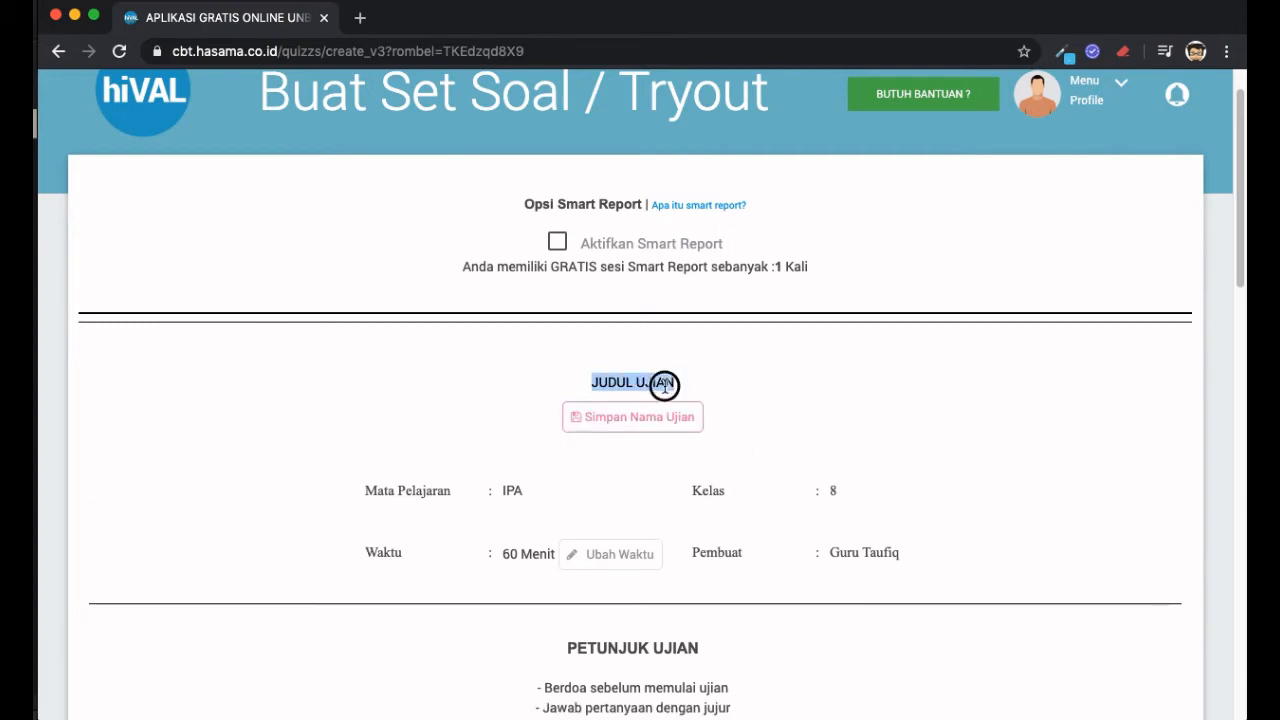
key("Right")
key("Up")
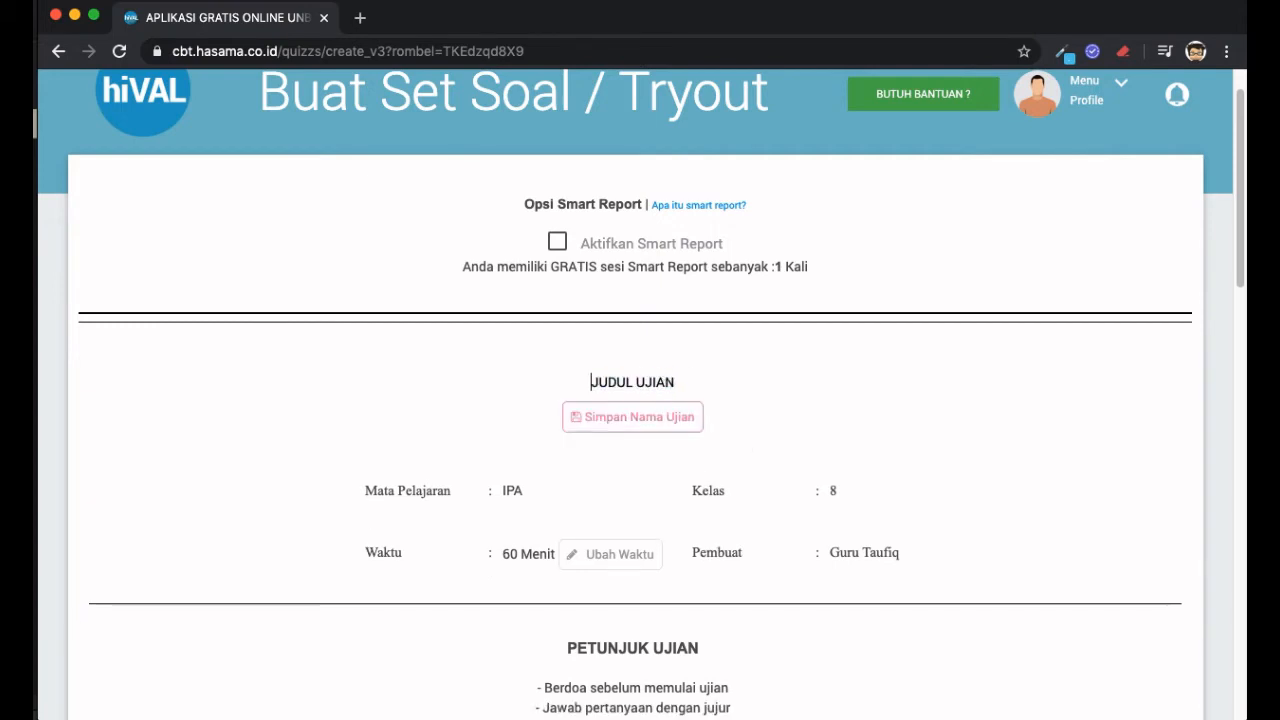
key("shift+End")
key("BackSpace")
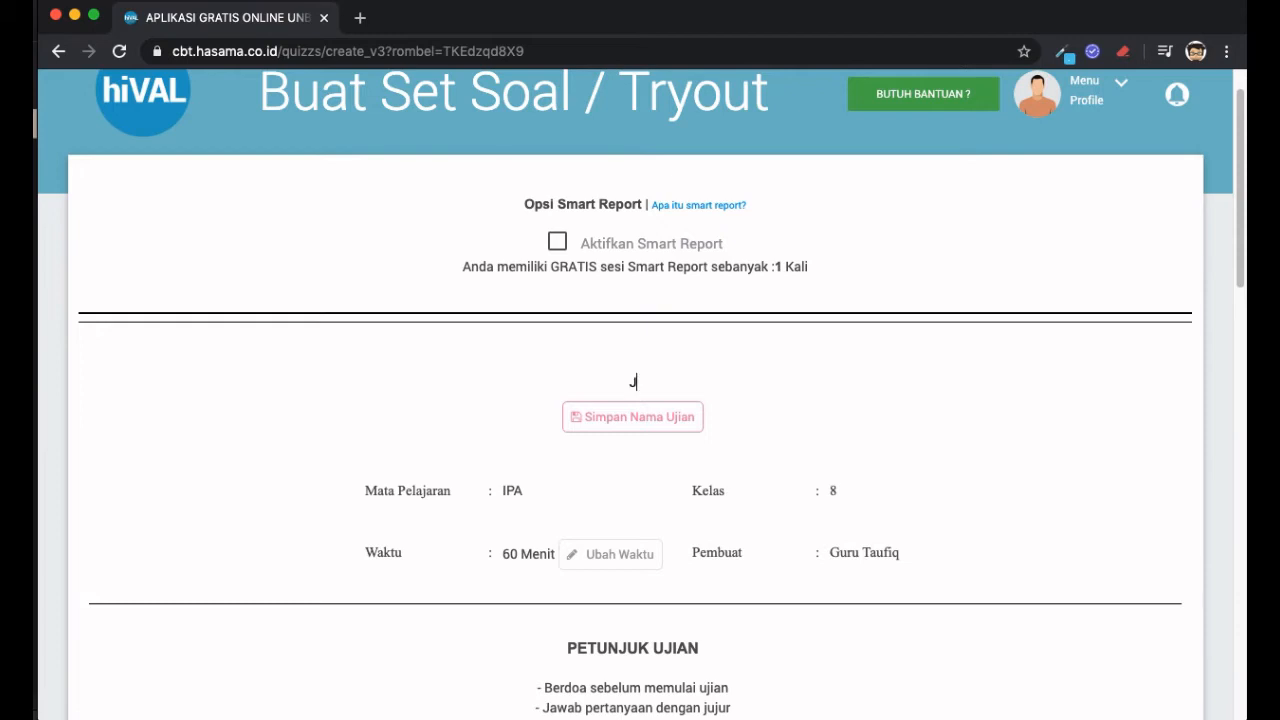
type("uuul juia")
key("super+a")
key("BackSpace")
type("S")
key("BackSpace")
type("Tr")
key("BackSpace")
key("BackSpace")
type("Ujian Harian 8")
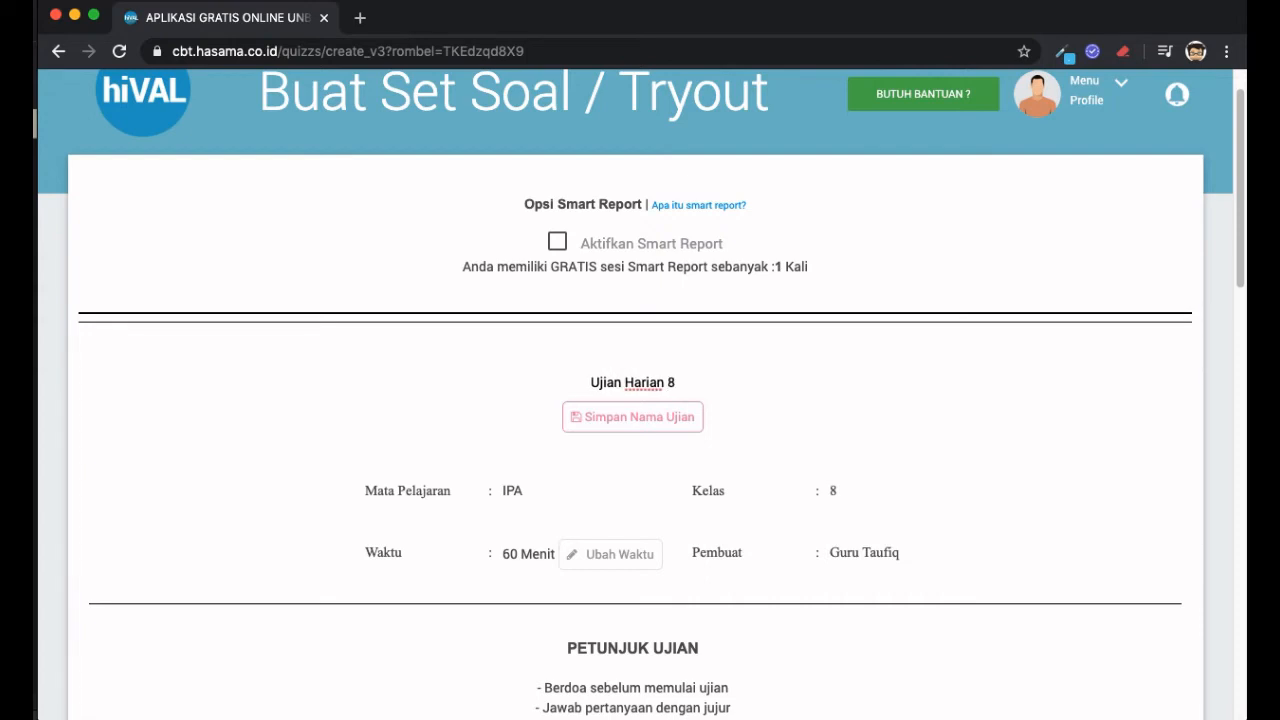
left_click(613, 428)
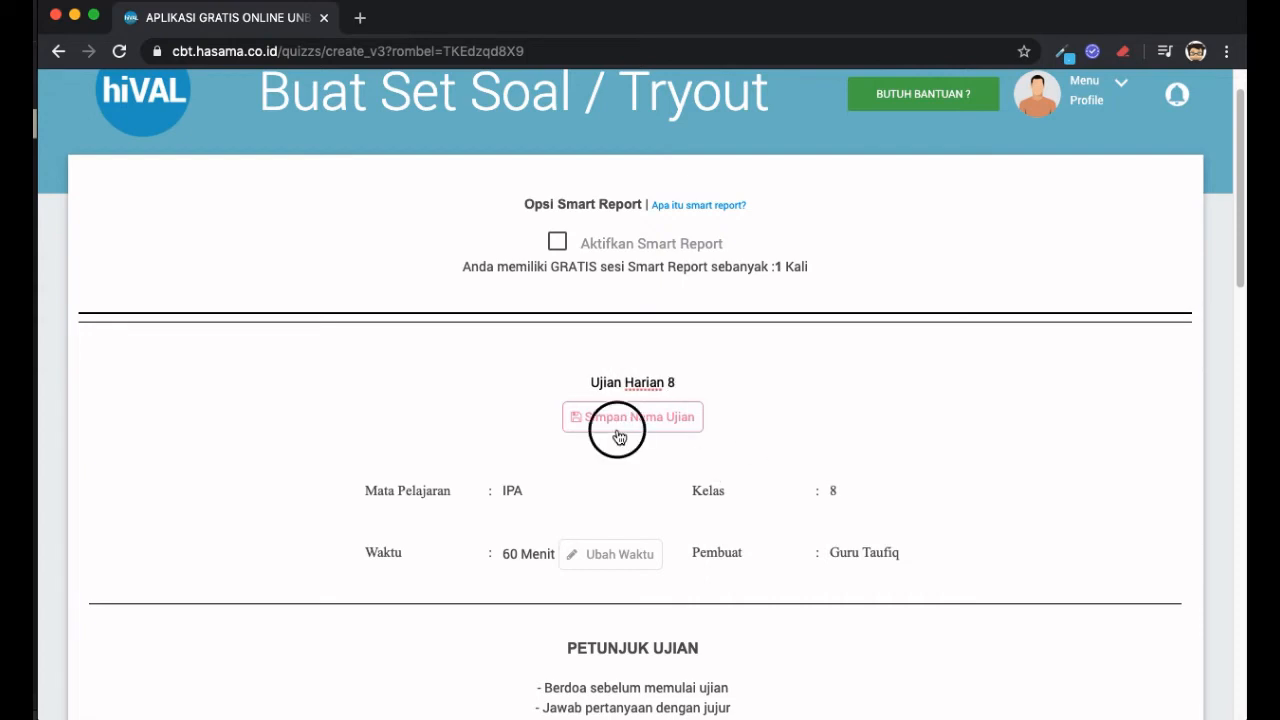
- Change the exam time limit from 60 to 15 minutes and save it
scroll(799, 444, "down", 5)
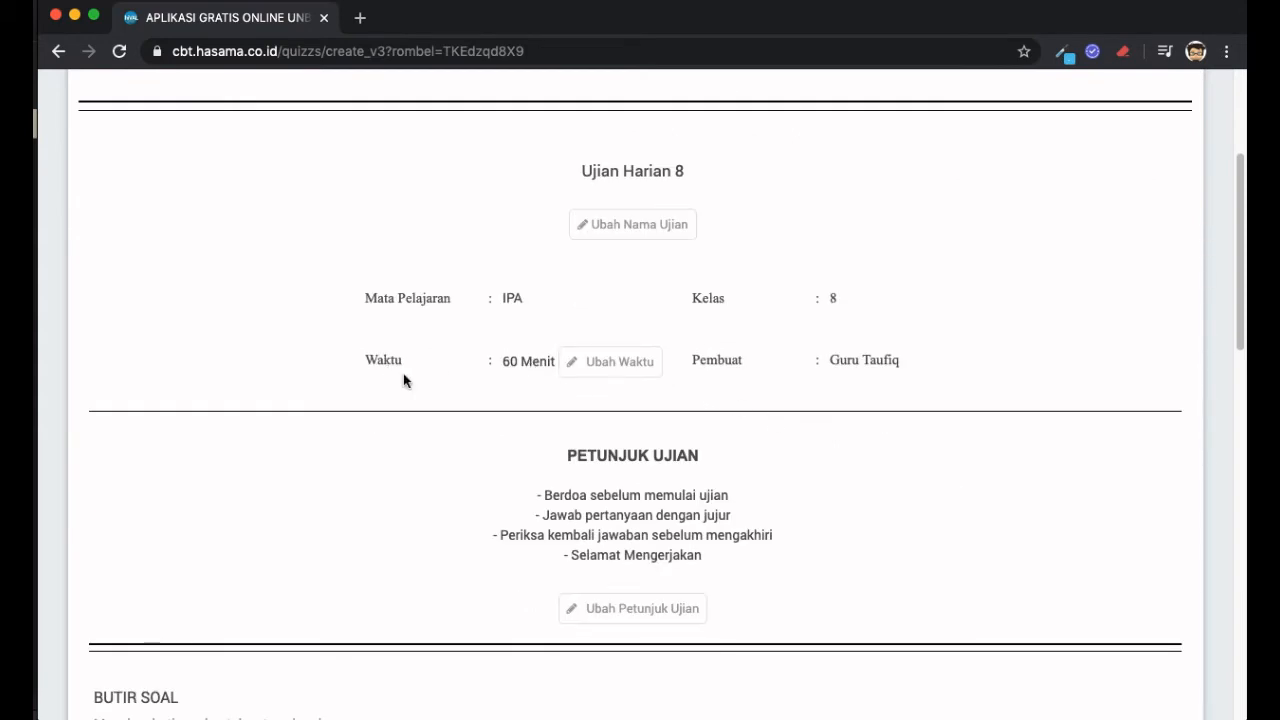
double_click(500, 359)
left_click(578, 364)
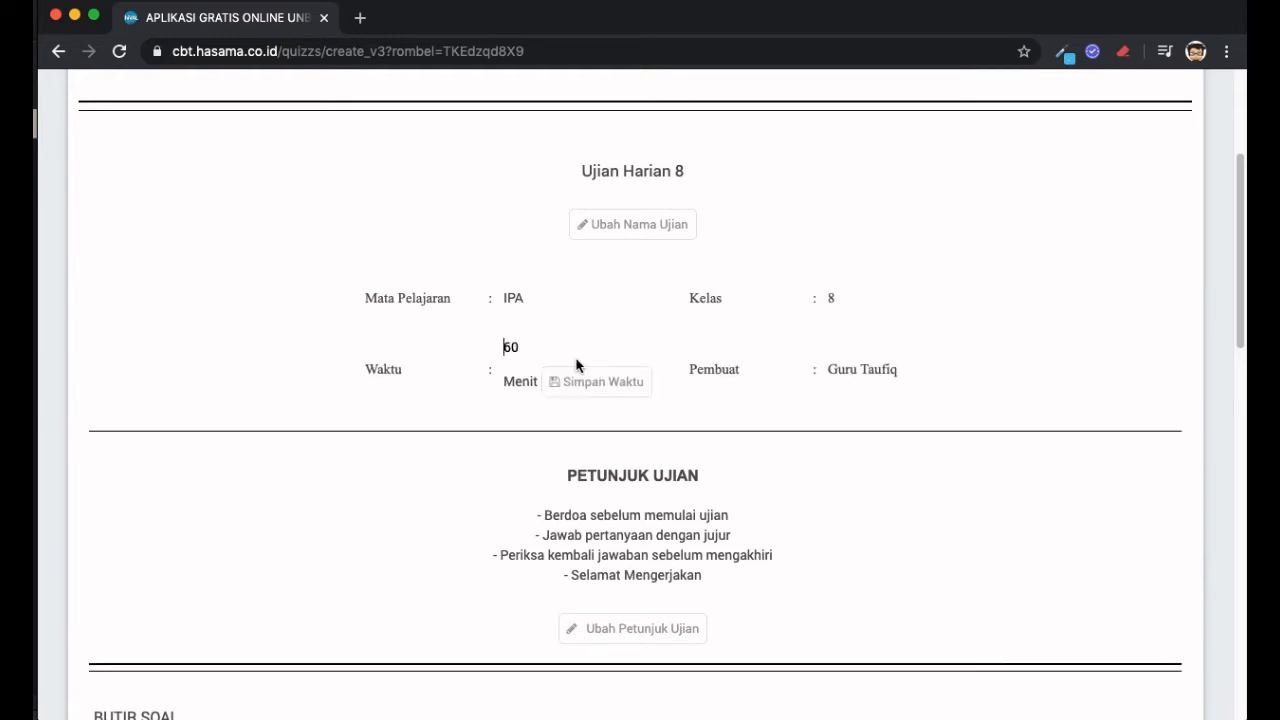
double_click(509, 347)
type("15")
left_click(592, 395)
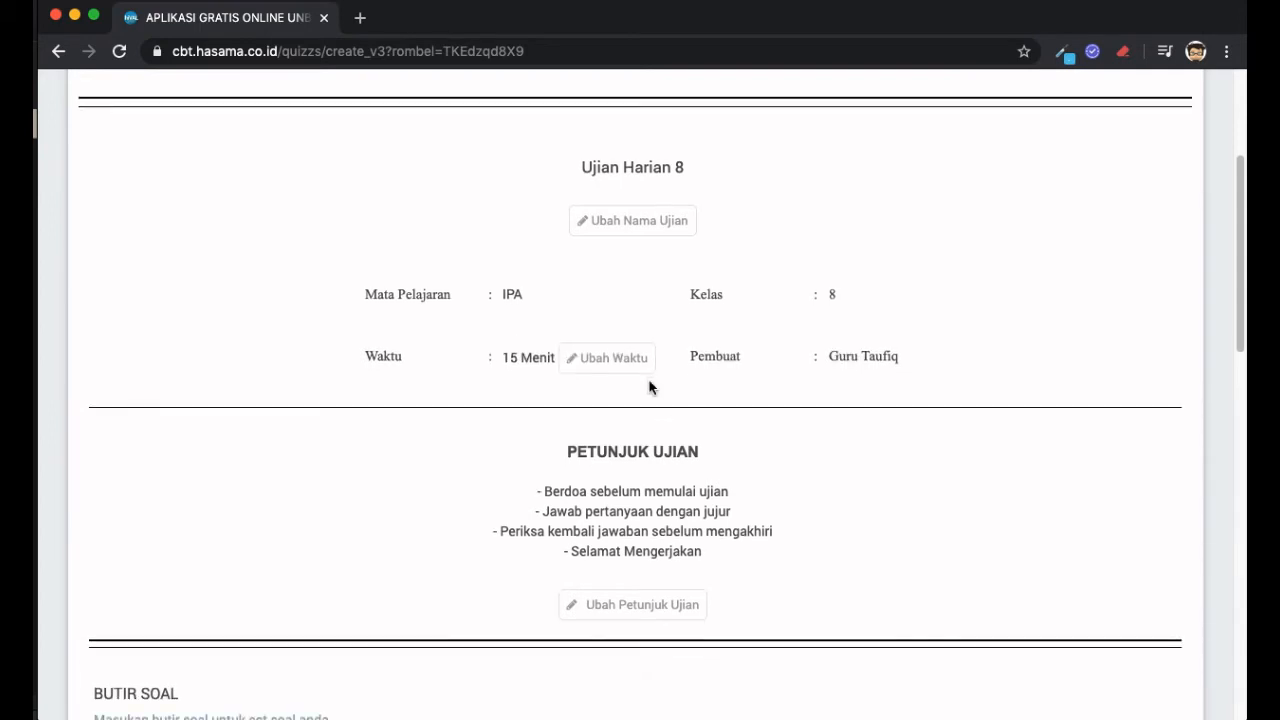
- Edit the exam instructions, adding the new line '- Dilarang mencontek'
scroll(651, 386, "down", 5)
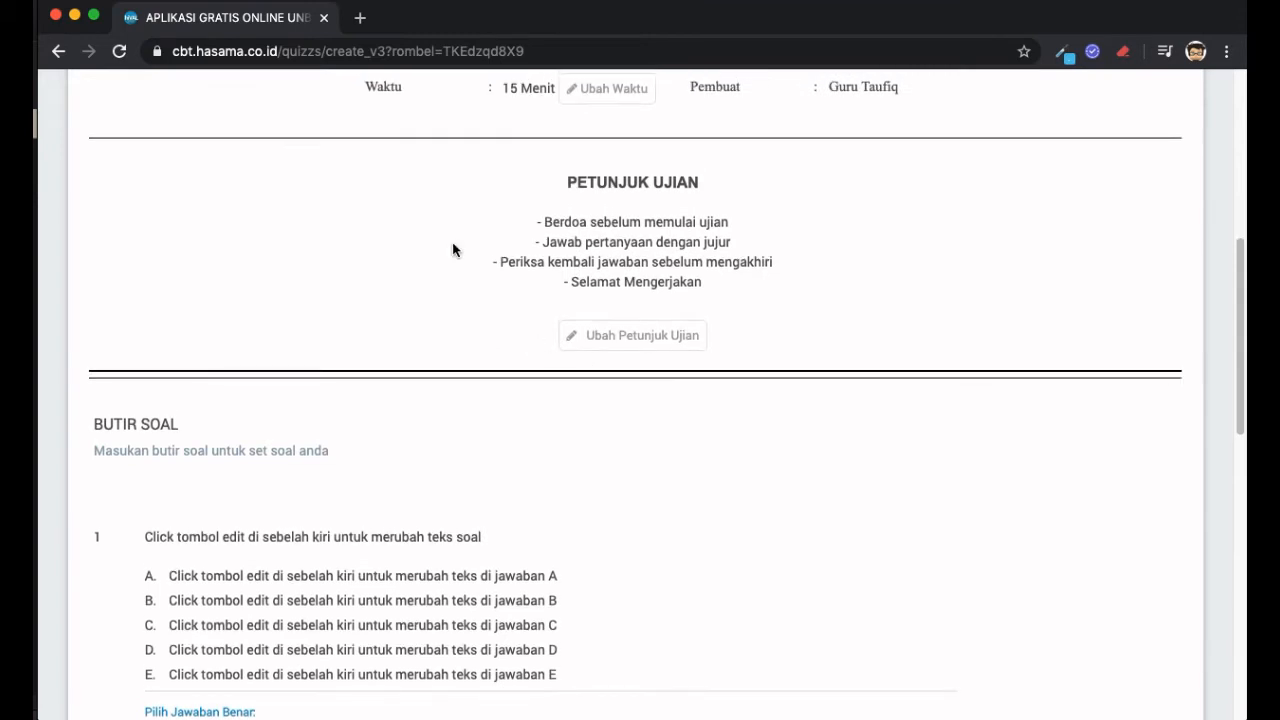
scroll(707, 246, "down", 1)
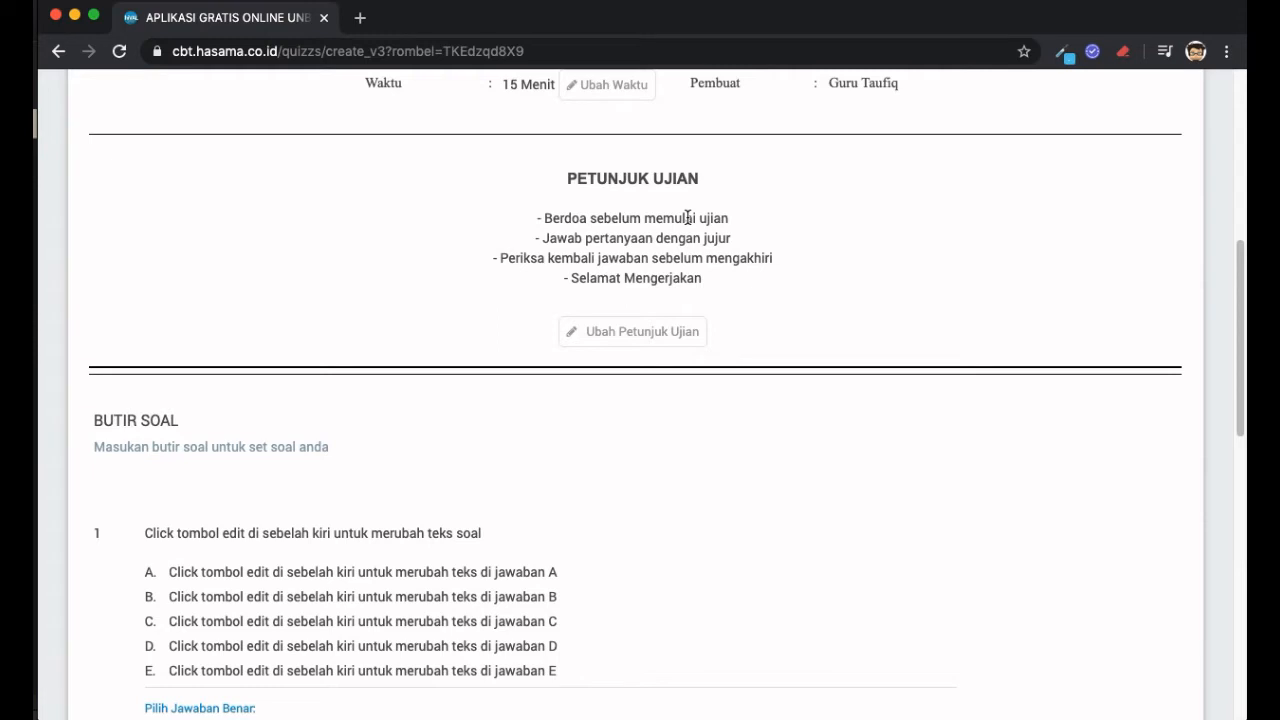
double_click(556, 218)
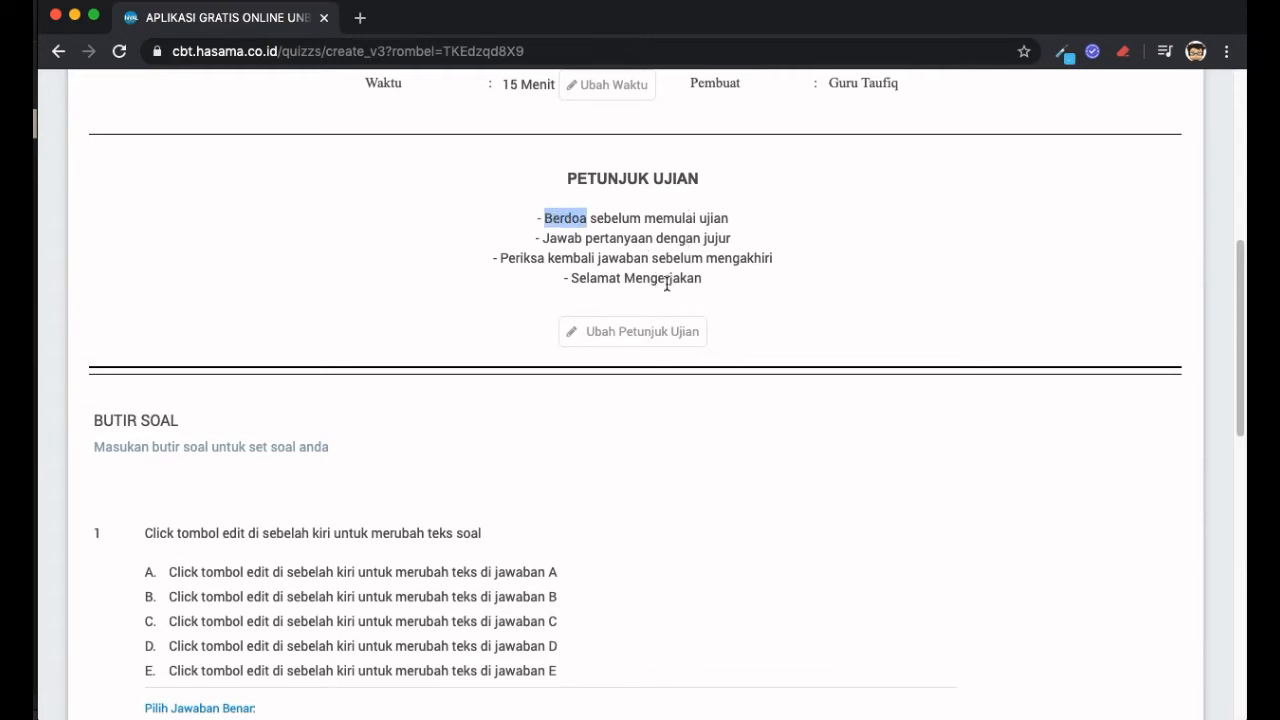
left_click(695, 343)
left_click(710, 274)
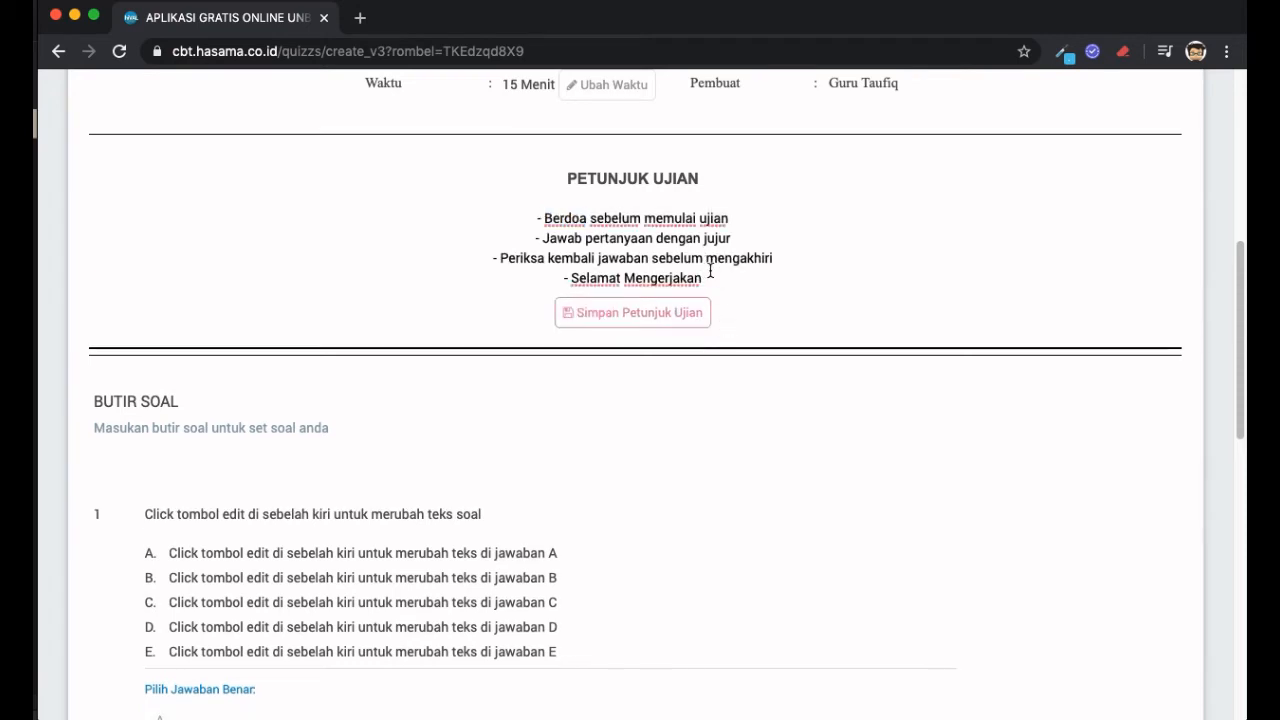
key("Return")
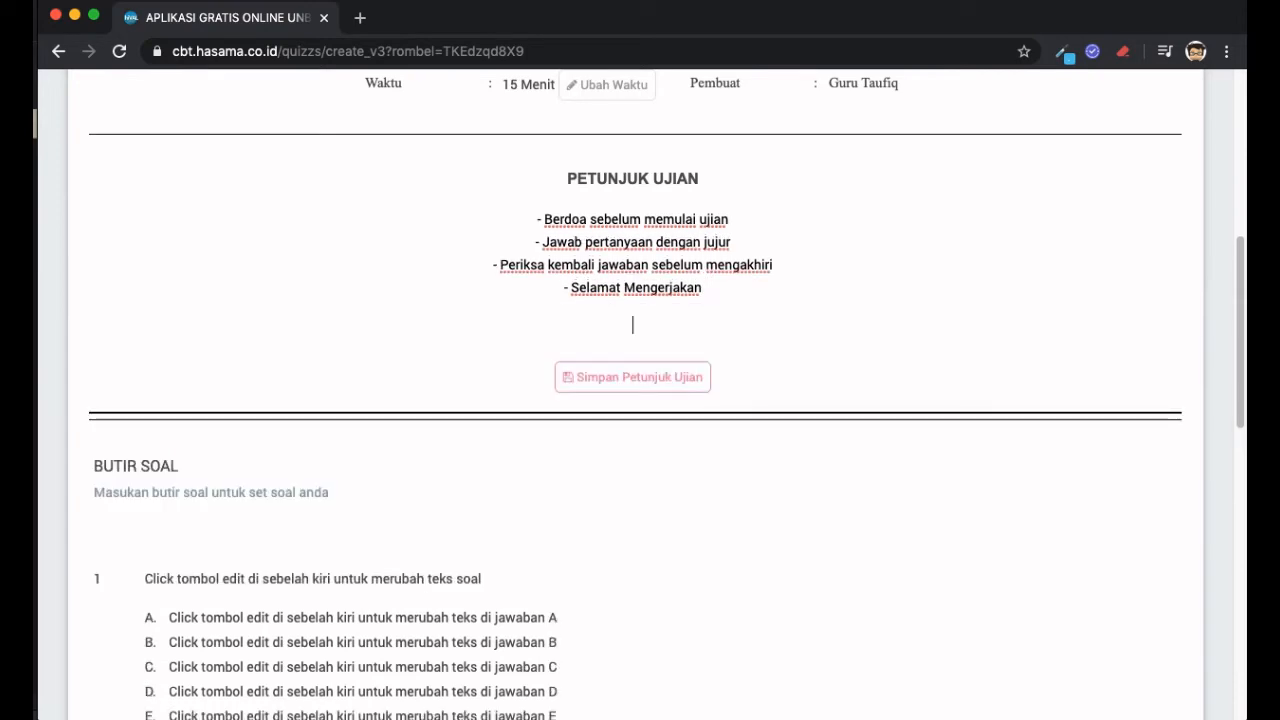
type("-")
type("Dilarang moencontek")
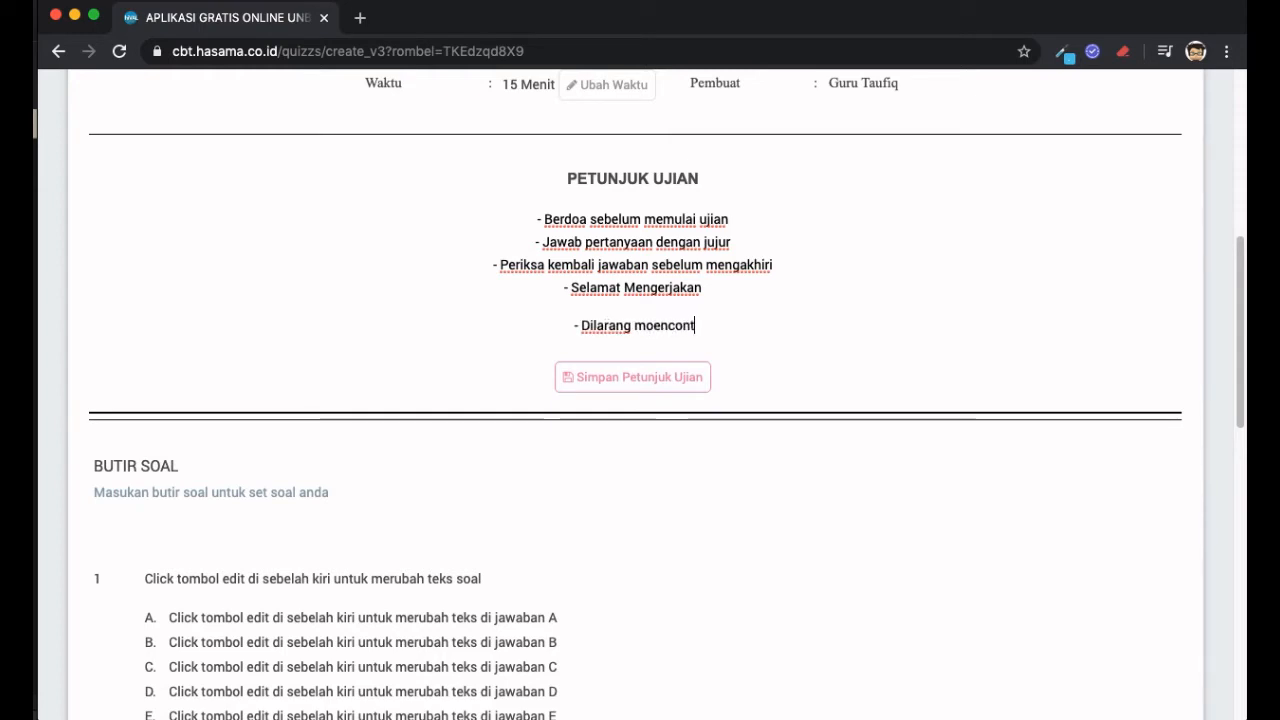
key("BackSpace")
key("BackSpace")
key("BackSpace")
key("BackSpace")
key("BackSpace")
key("BackSpace")
key("BackSpace")
key("BackSpace")
key("BackSpace")
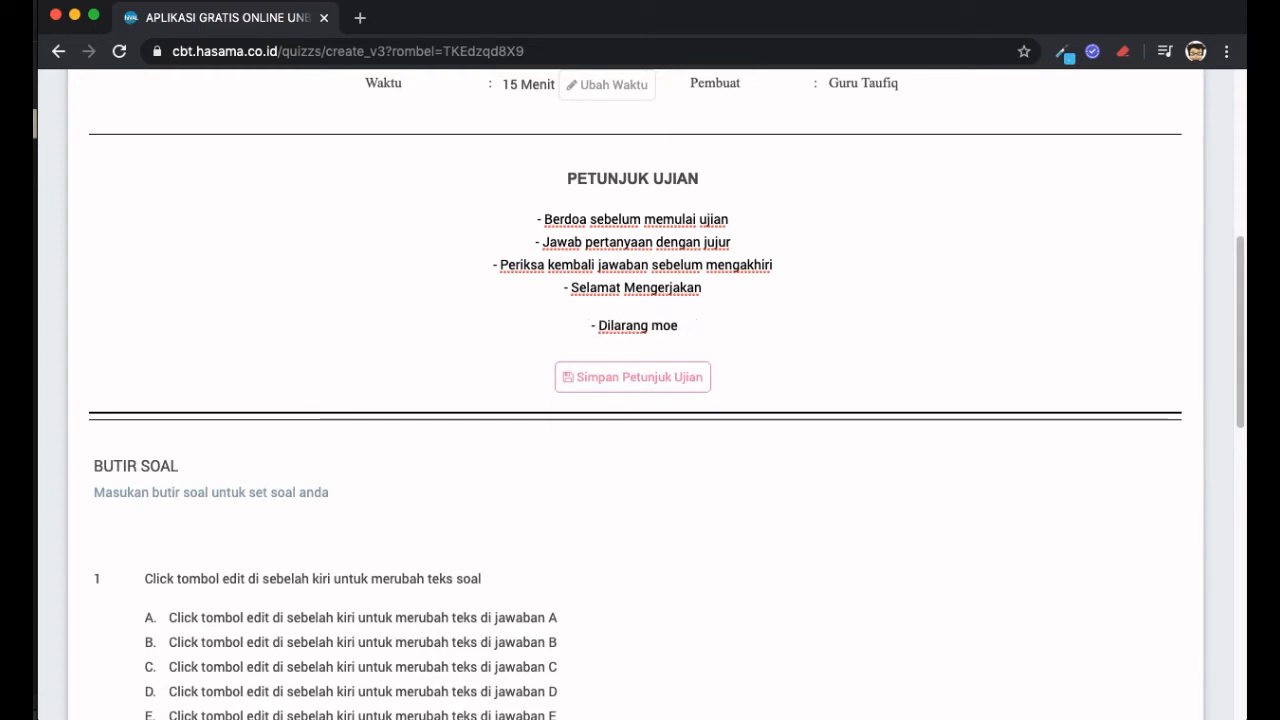
type("encontek")
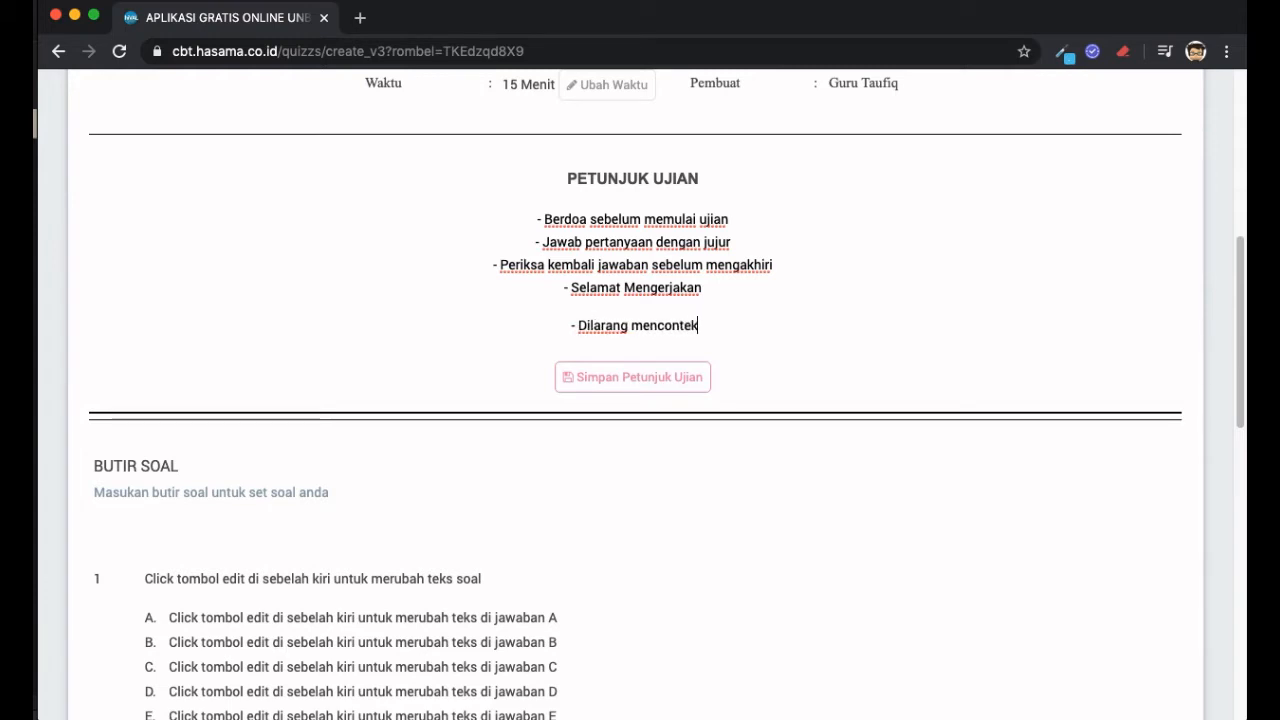
- Add the line '- Kumpulkan jika telah yakin' and save the instructions
key("Return")
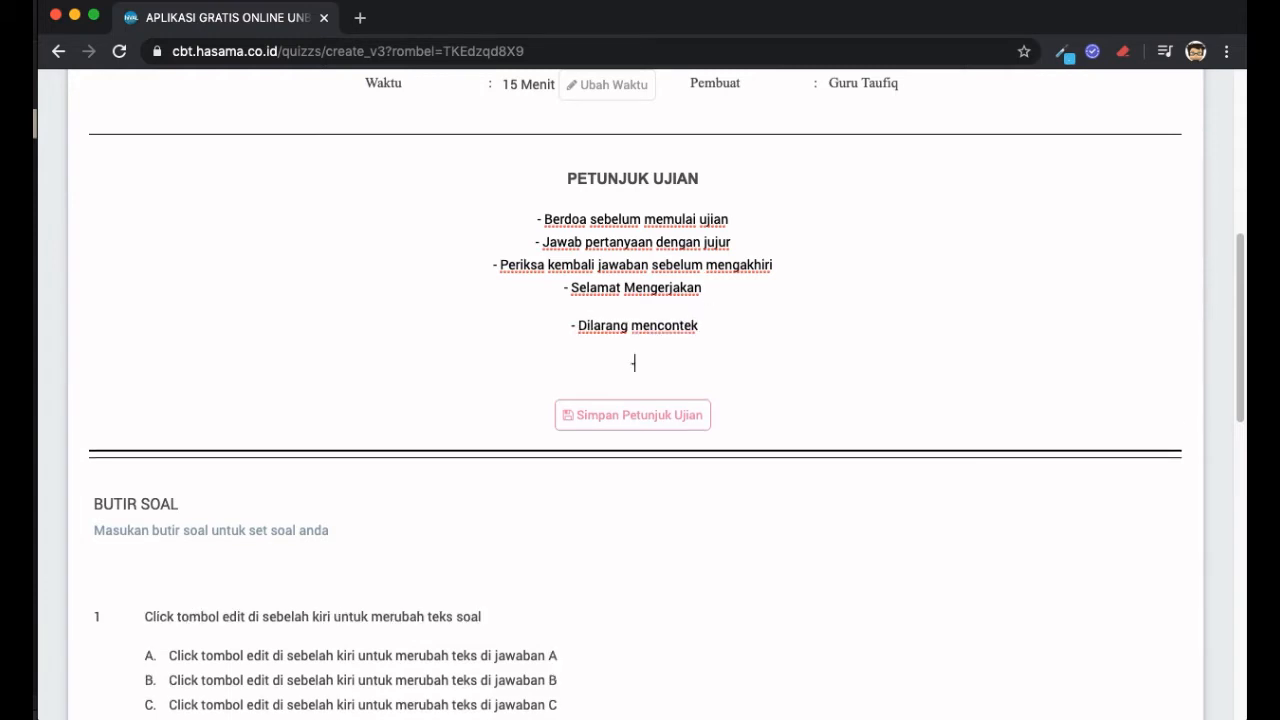
type("- Kumpulkan jika telah yakin")
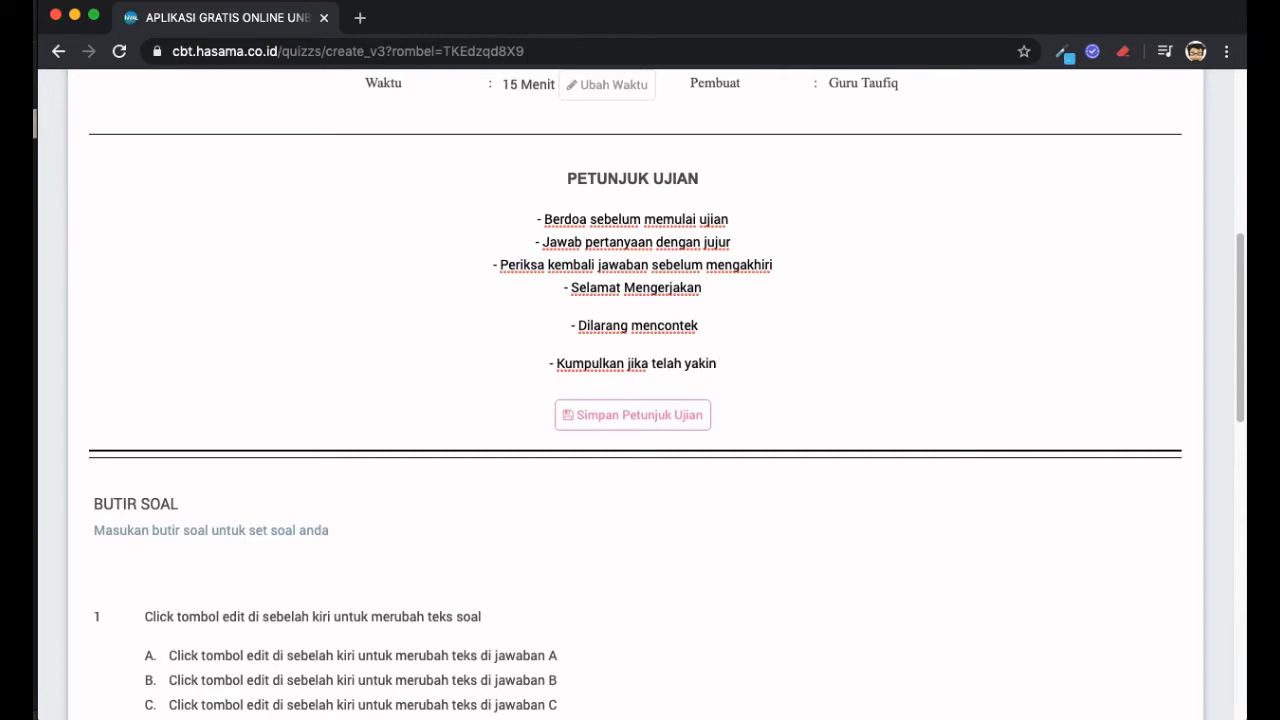
left_click(665, 430)
scroll(665, 430, "down", 1)
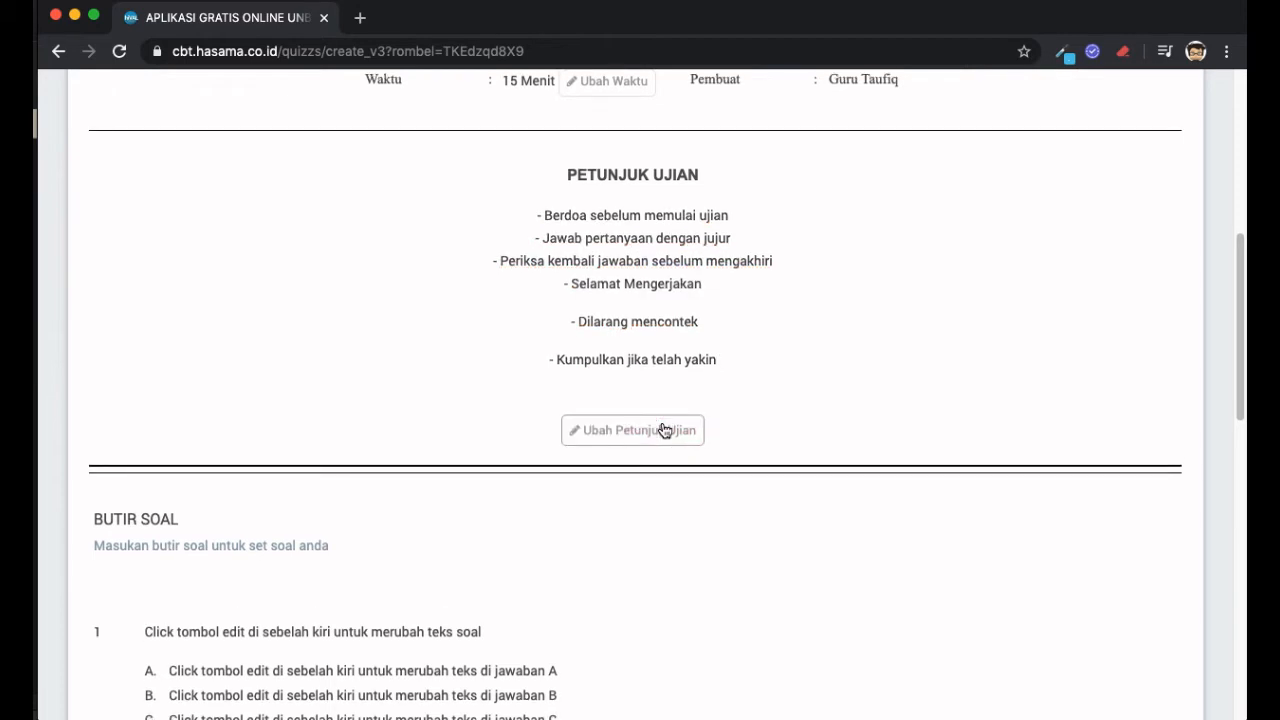
scroll(665, 430, "up", 5)
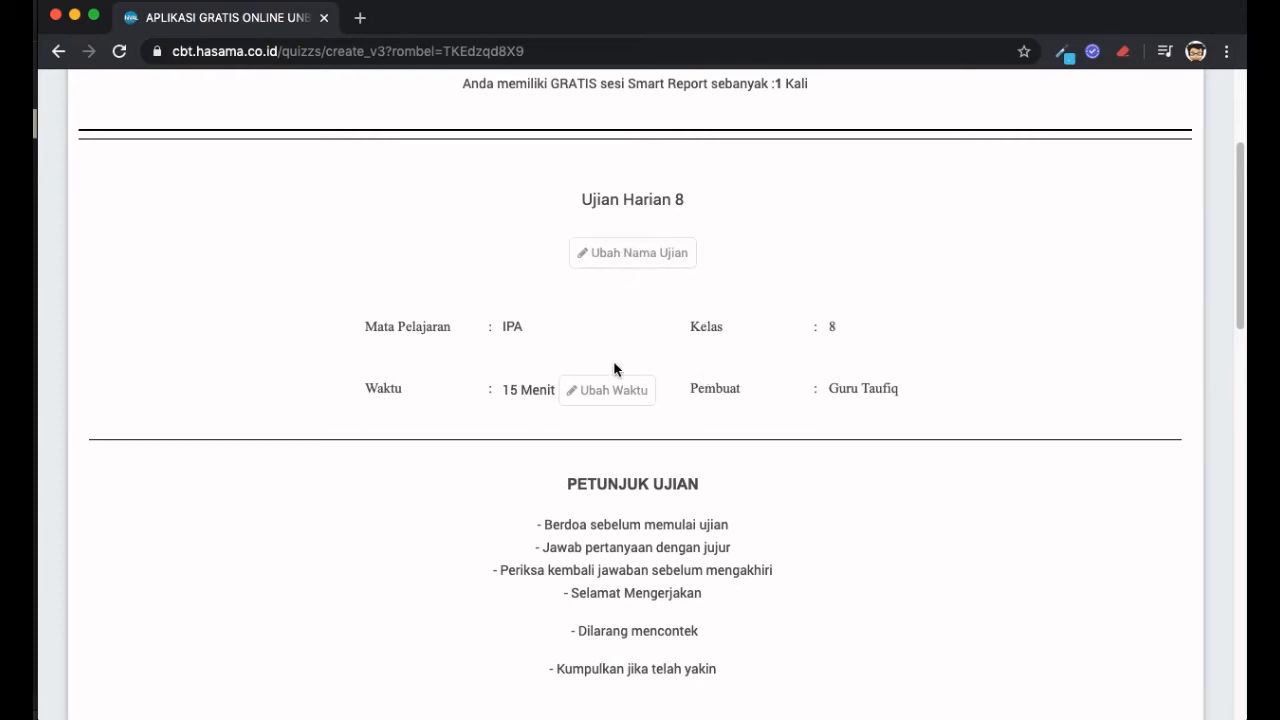
scroll(614, 368, "down", 1)
scroll(614, 368, "down", 1)
- Scroll to BUTIR SOAL, where placeholder question 1 has answer A and level Sedang
scroll(691, 309, "down", 2)
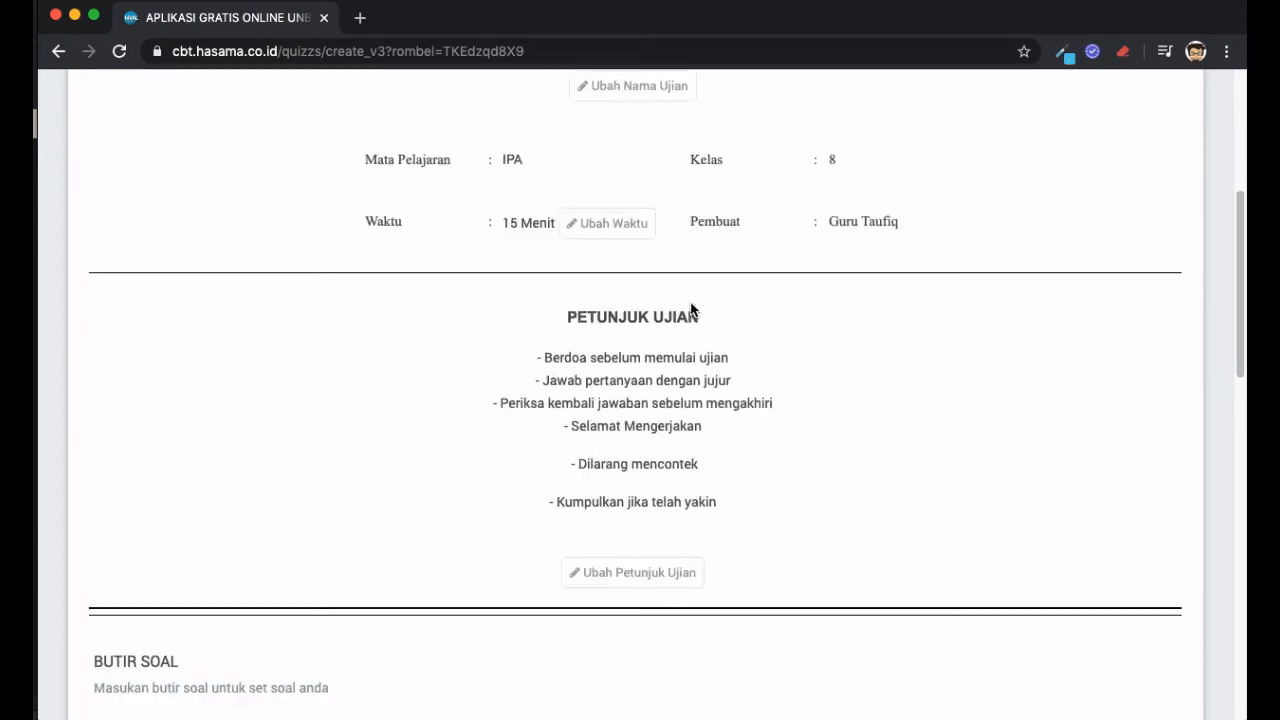
scroll(690, 310, "up", 1)
scroll(690, 310, "up", 1)
scroll(690, 310, "down", 4)
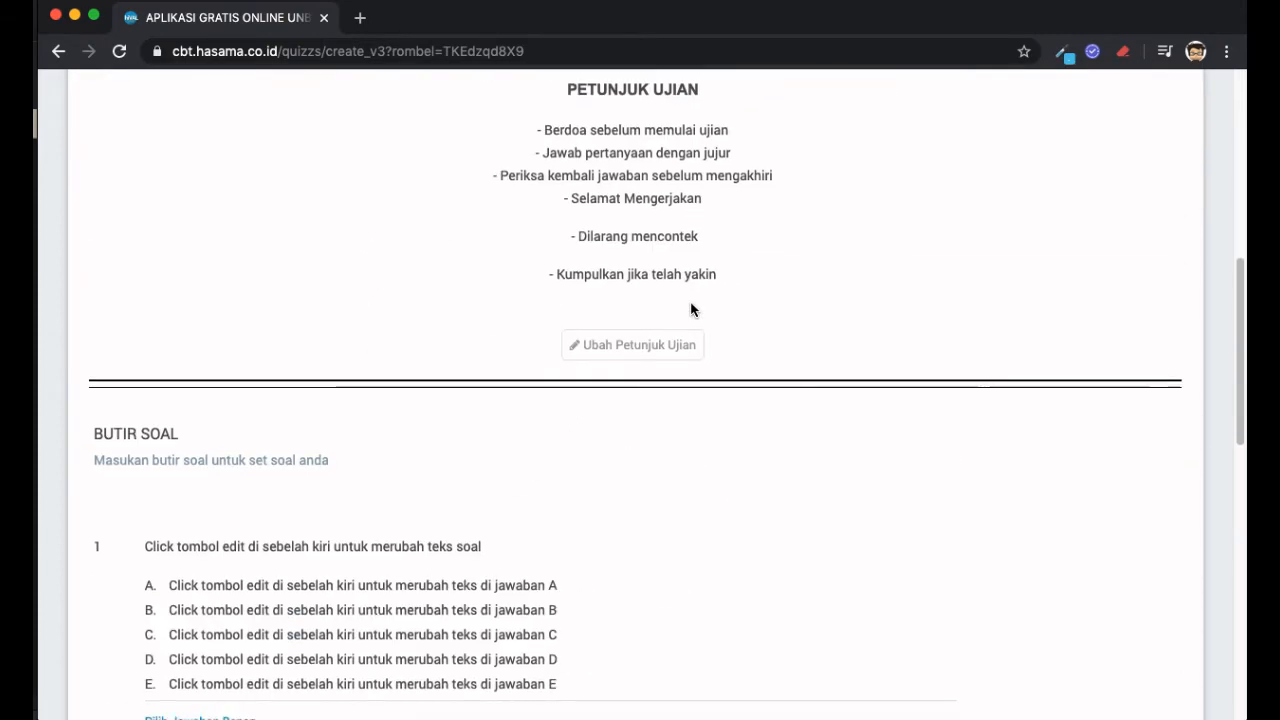
scroll(690, 310, "down", 2)
scroll(681, 310, "down", 1)
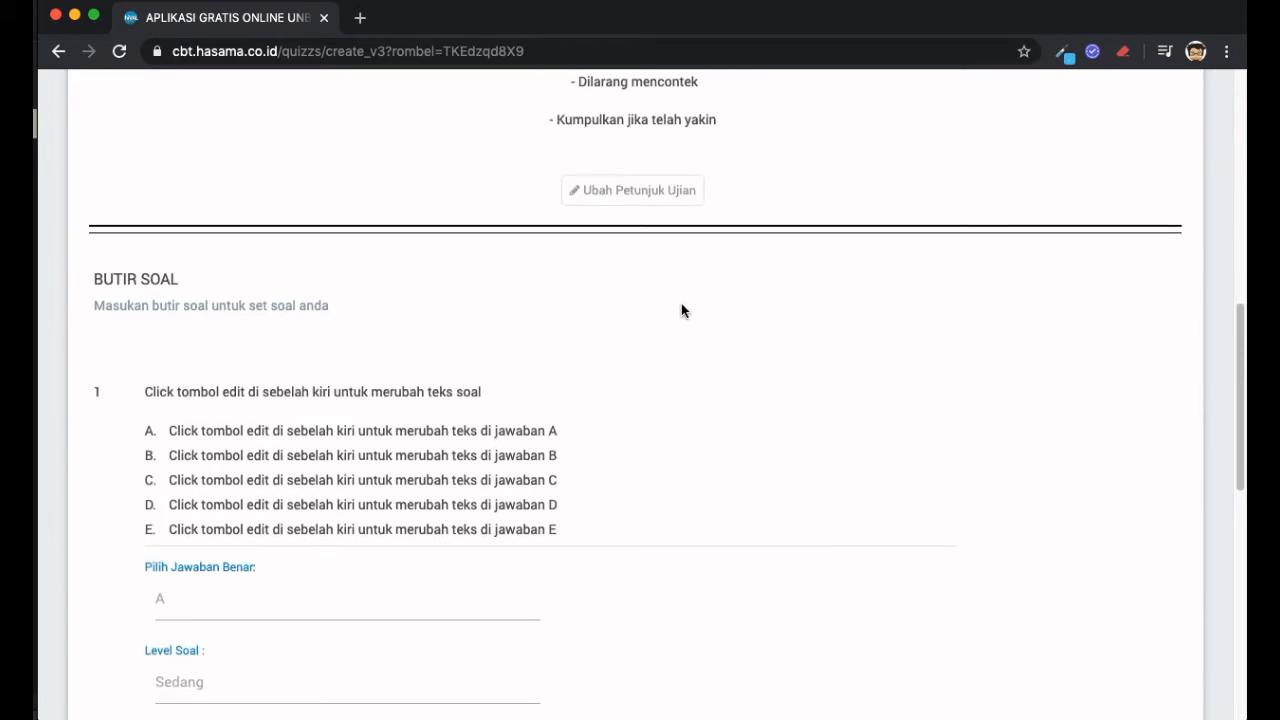
scroll(681, 310, "down", 2)
scroll(681, 310, "down", 1)
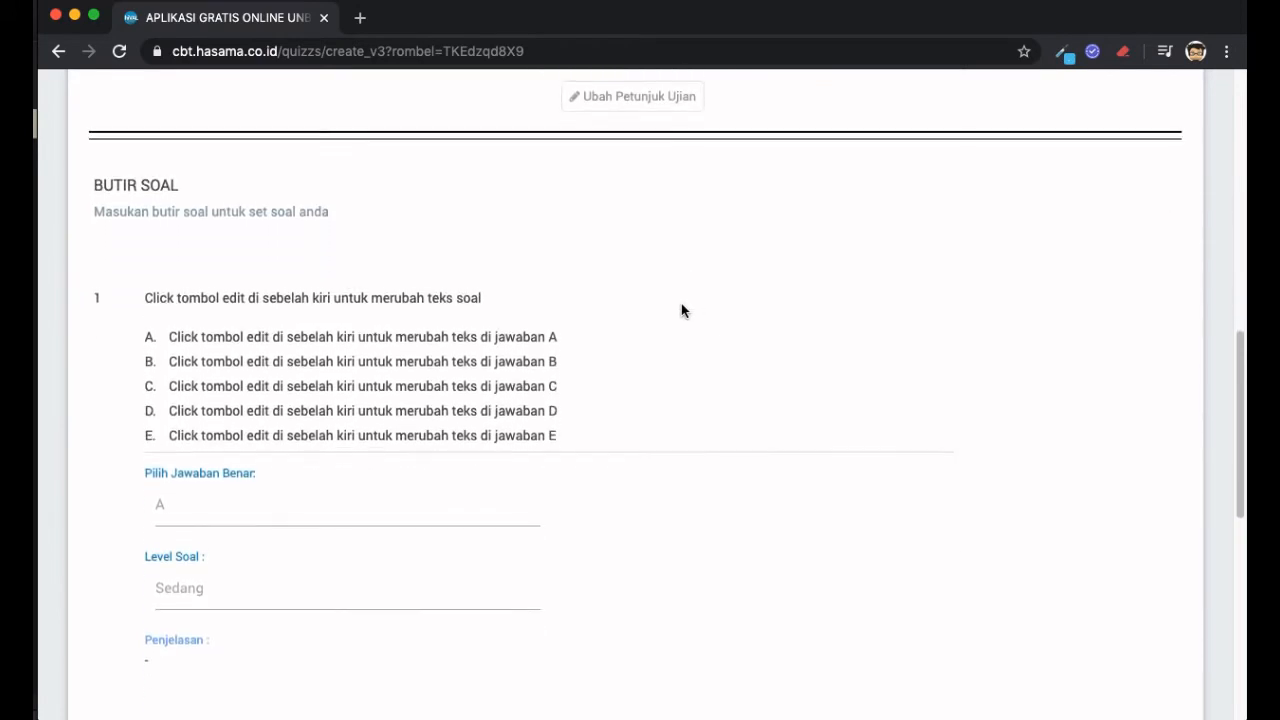
scroll(681, 303, "down", 1)
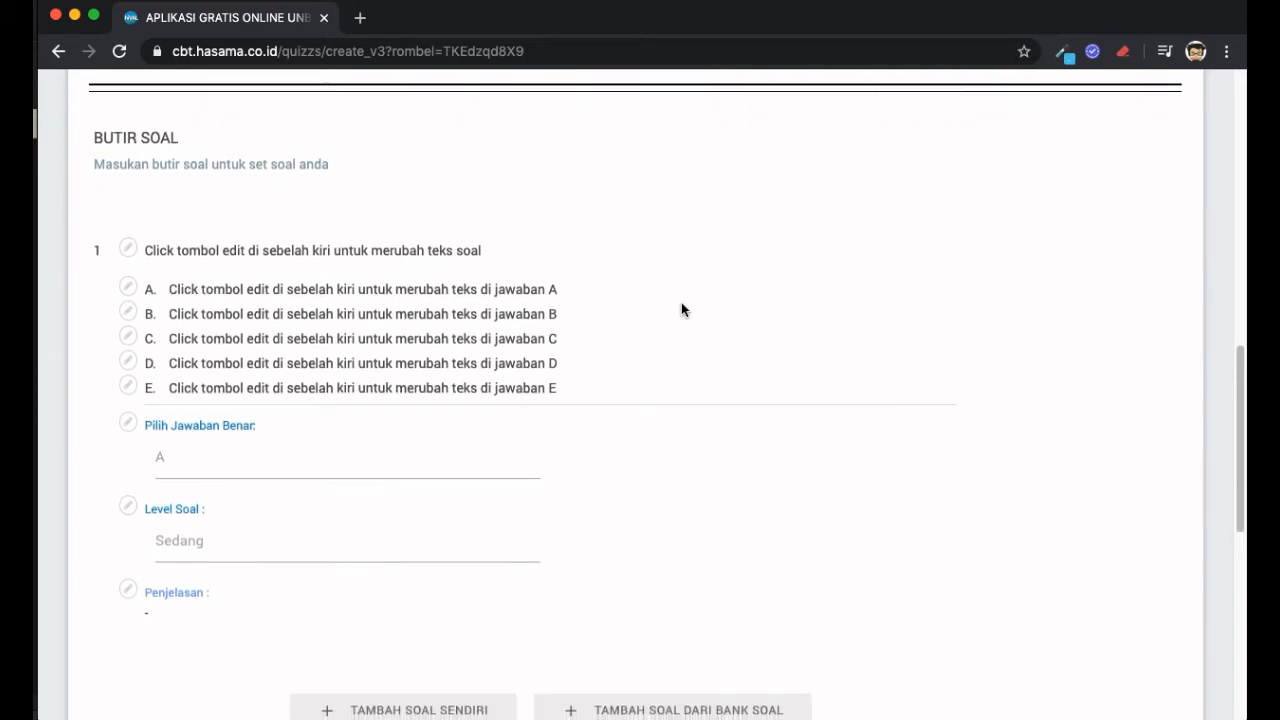
scroll(681, 310, "down", 1)
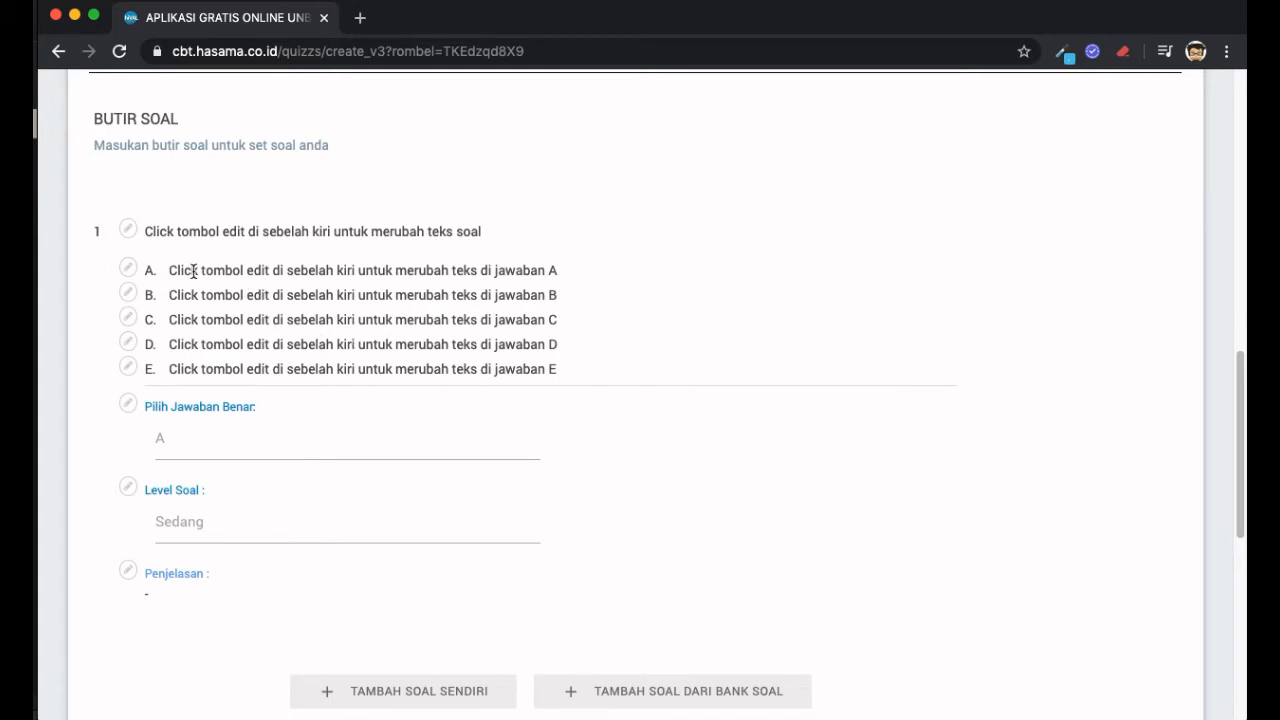
- Replace question 1's placeholder text with 'Contoh soal no 1'
left_click(128, 233)
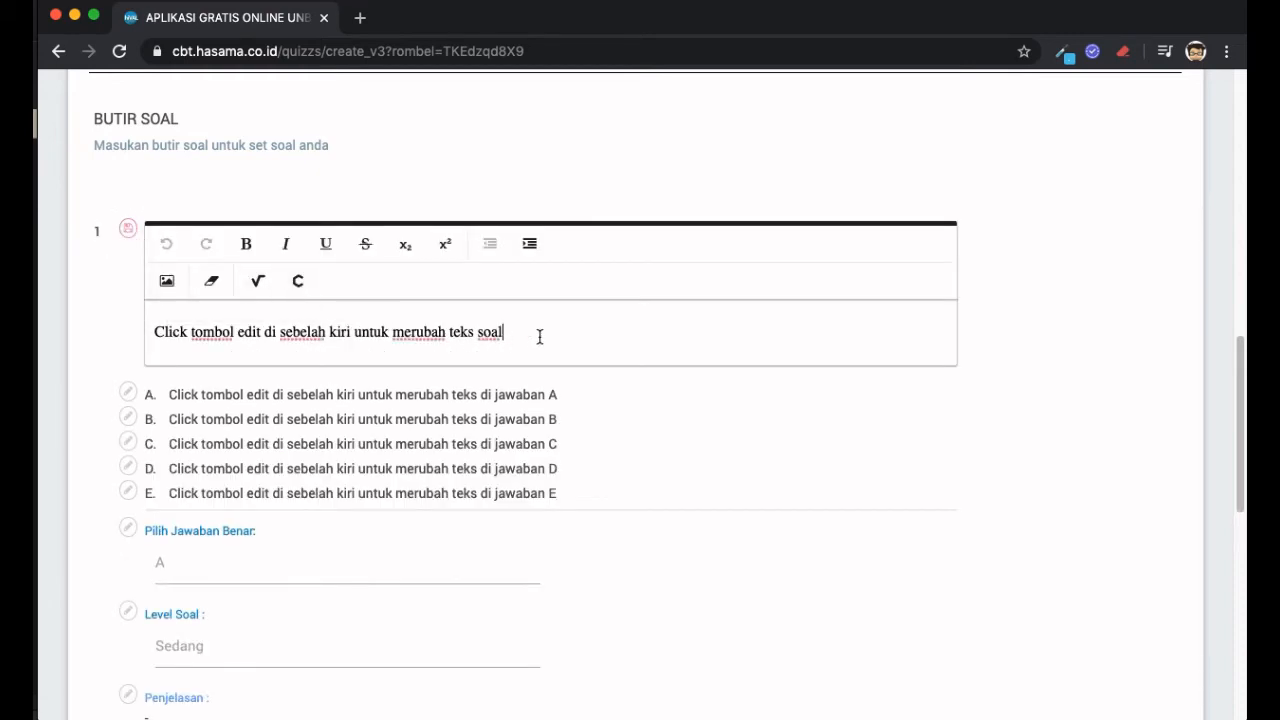
left_click(320, 340)
left_click(524, 328)
key("Return")
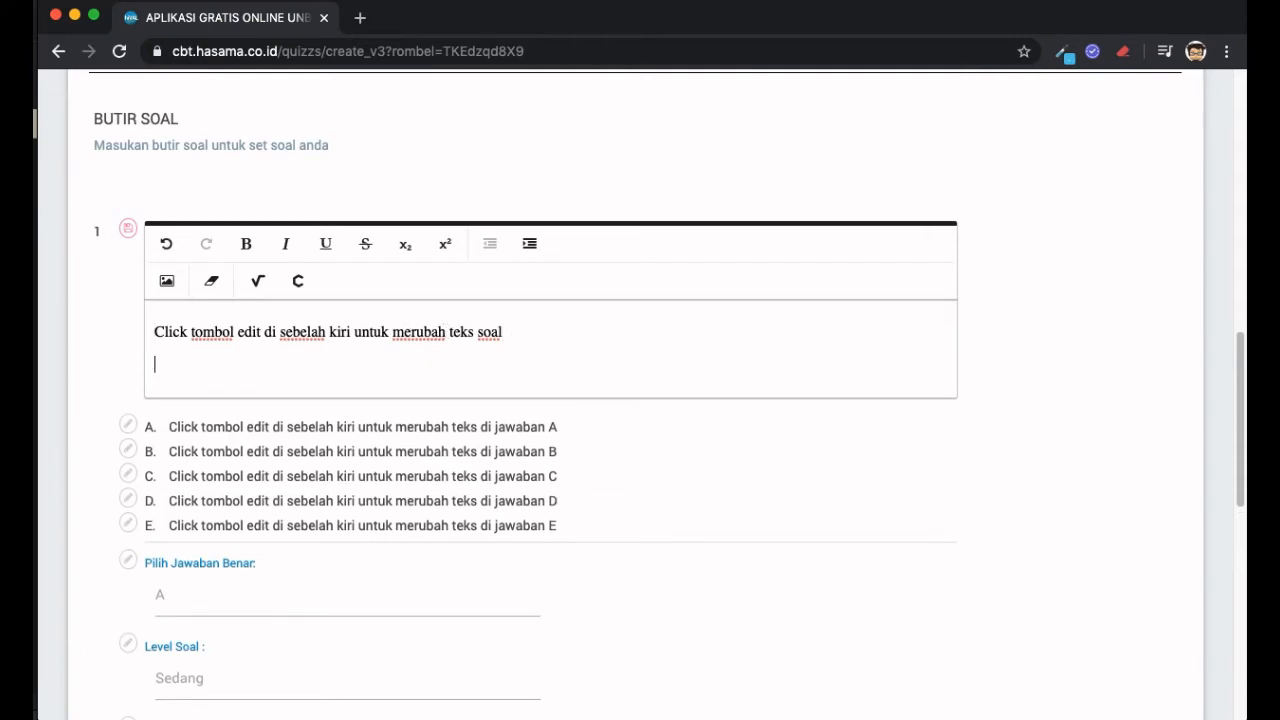
key("super+a")
key("BackSpace")
type("Soal")
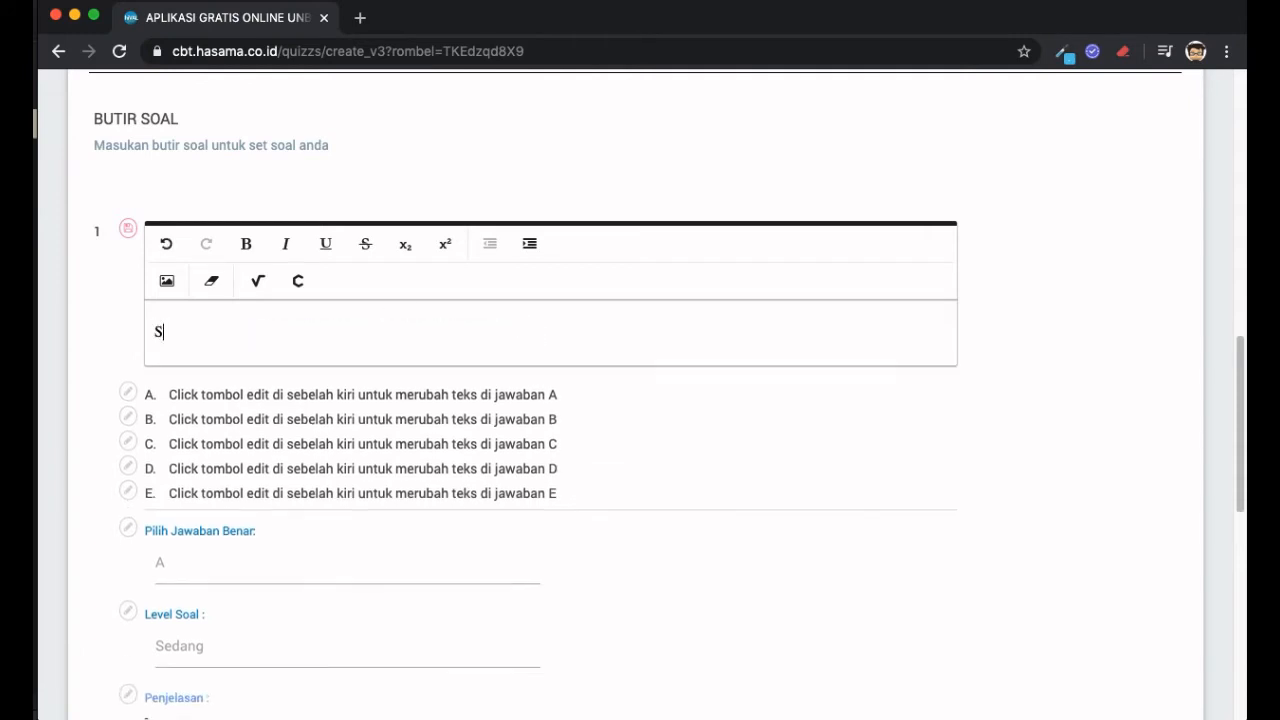
key("BackSpace")
key("BackSpace")
key("BackSpace")
key("BackSpace")
type("Cpn")
key("BackSpace")
key("BackSpace")
type("ontoh soal no 1")
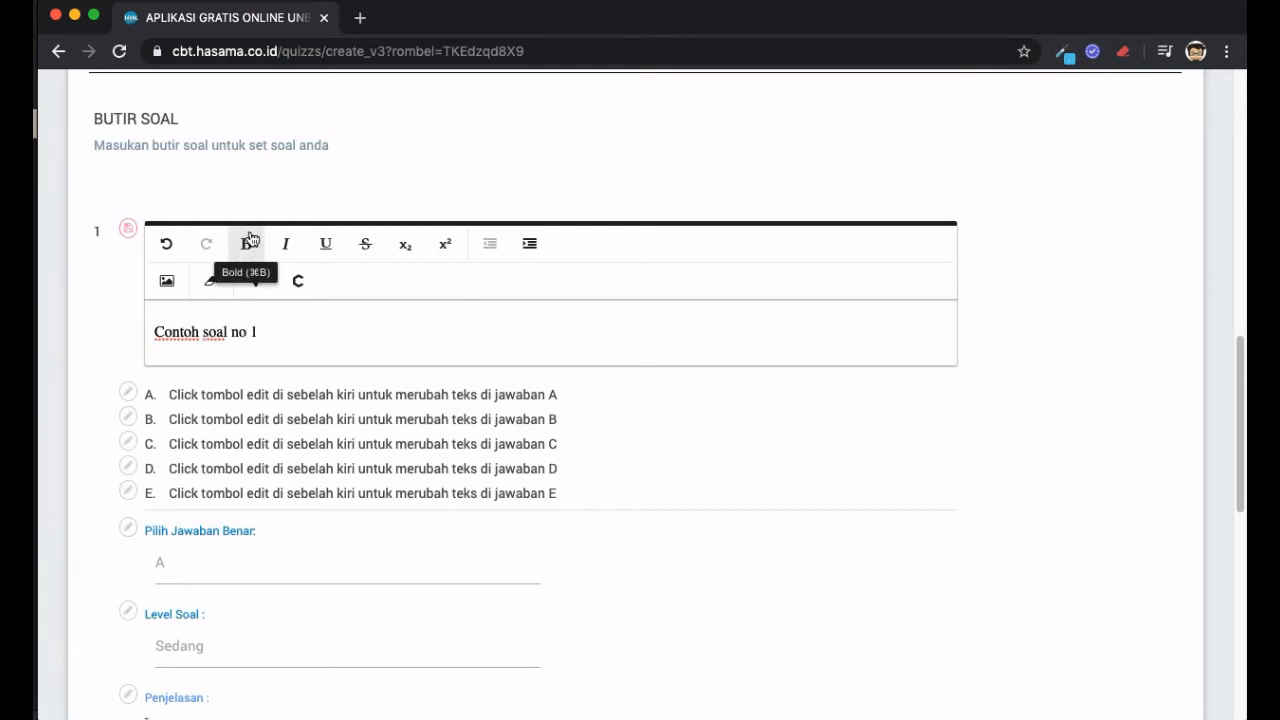
- Make the word 'Contoh' bold and save question 1's text
left_click(186, 334)
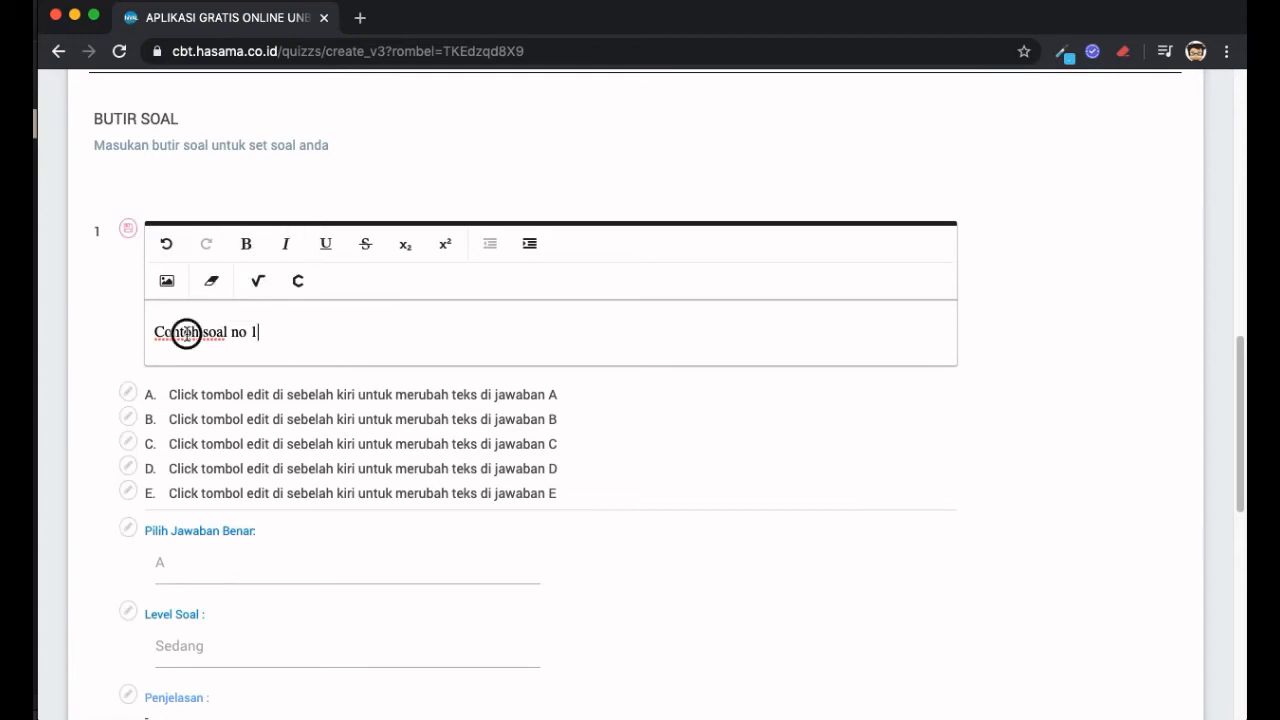
double_click(186, 334)
left_click(246, 243)
left_click(312, 329)
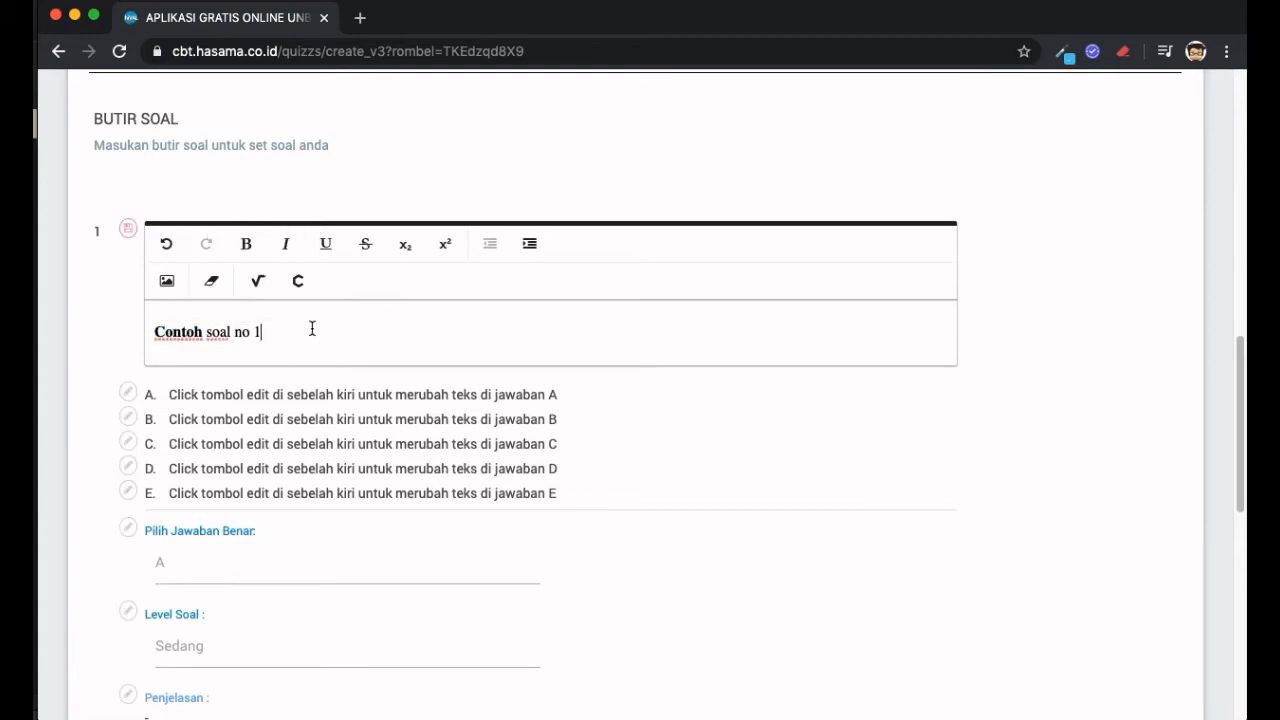
type("sdf")
key("Return")
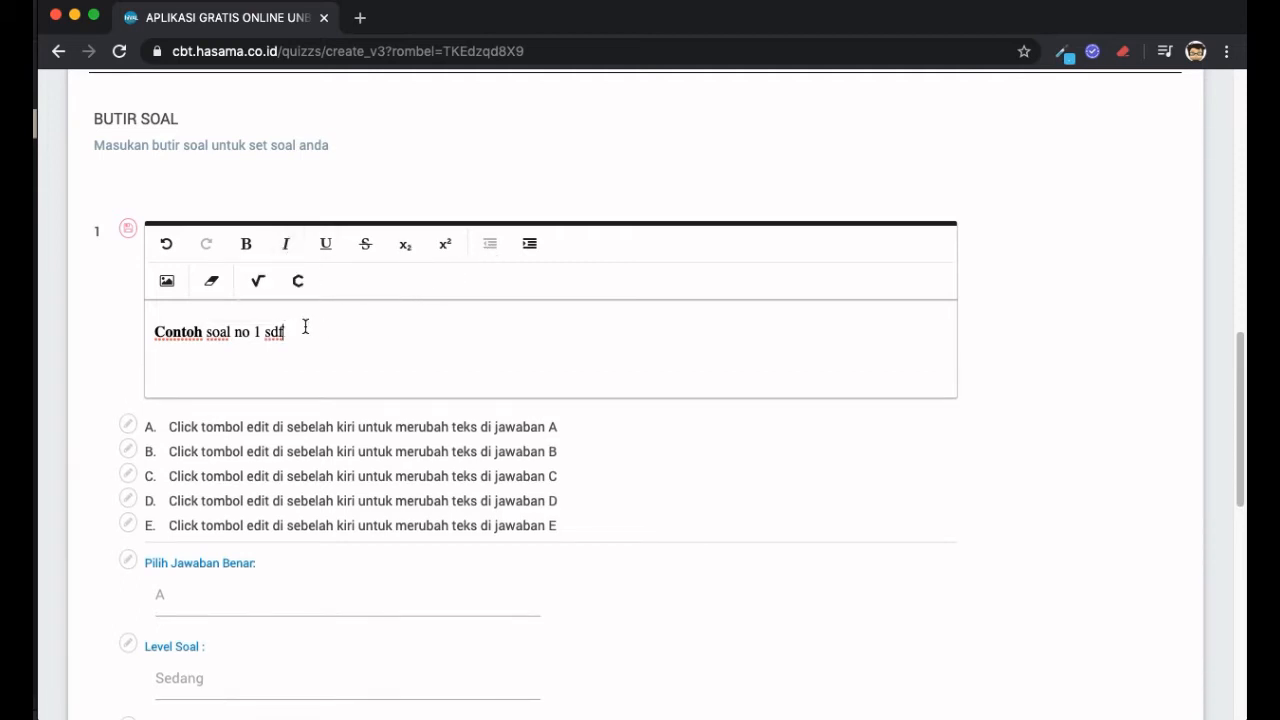
key("BackSpace")
key("BackSpace")
key("BackSpace")
key("BackSpace")
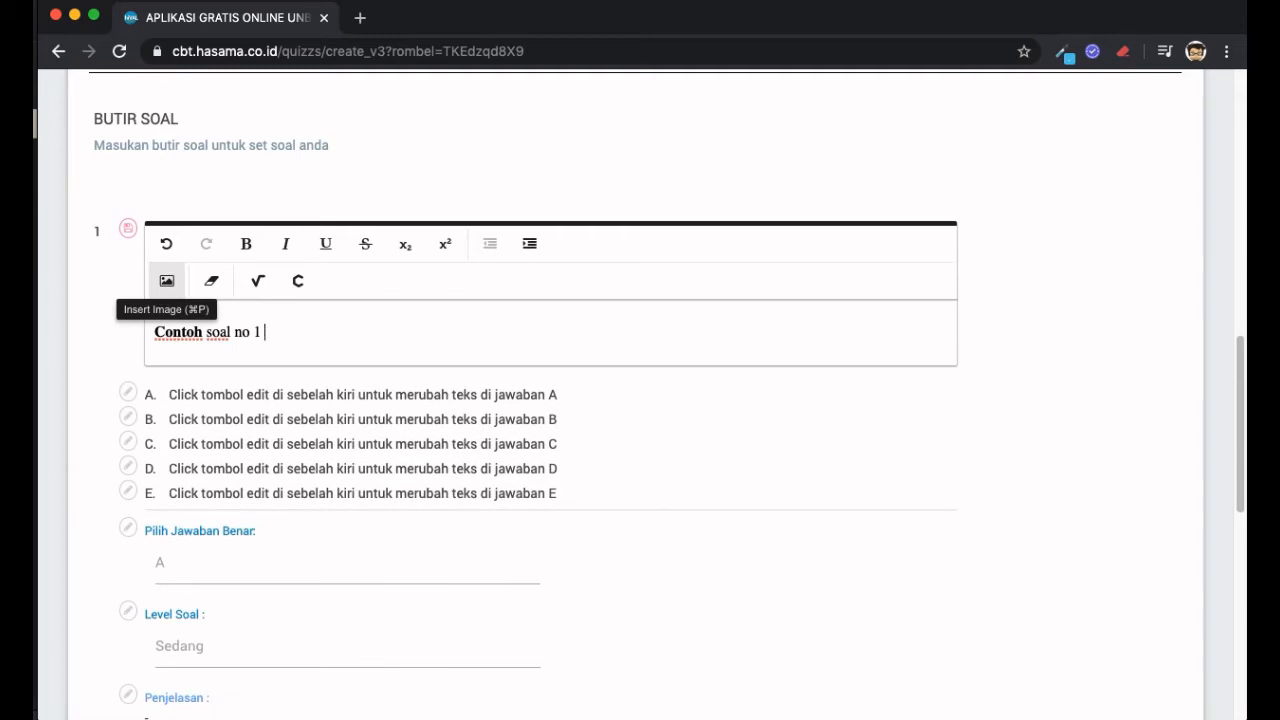
left_click(125, 233)
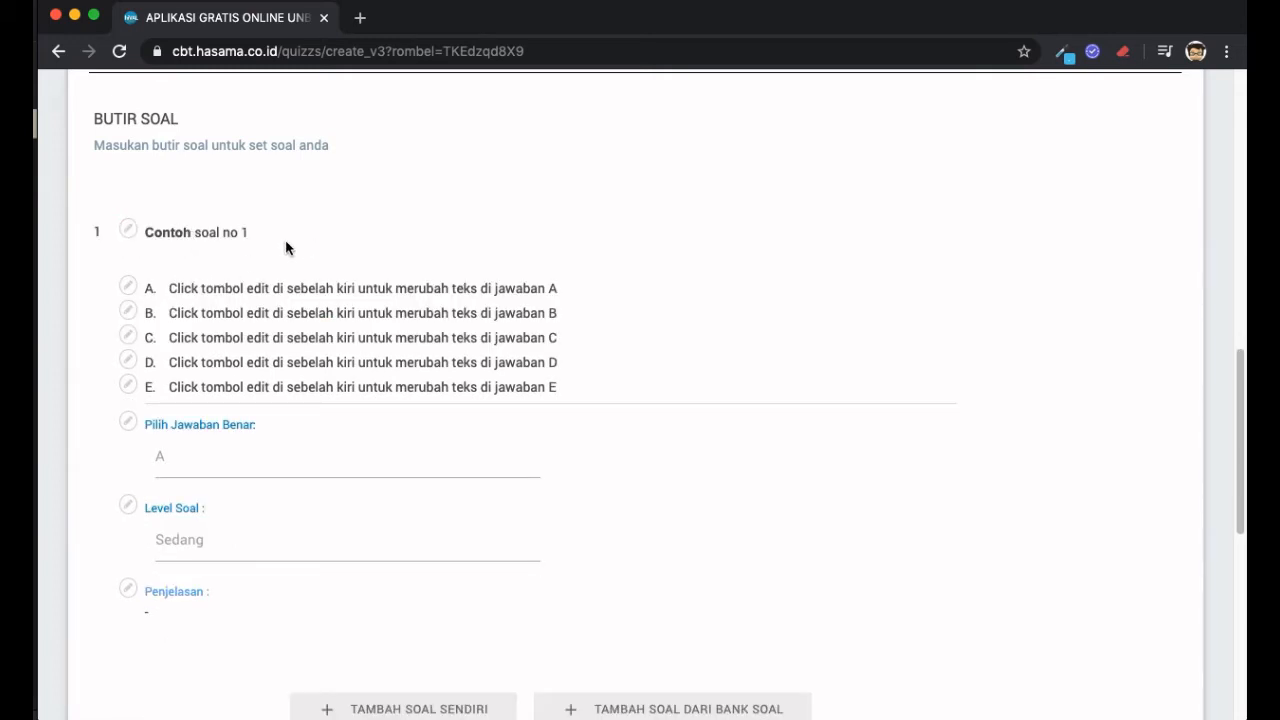
scroll(286, 245, "down", 1)
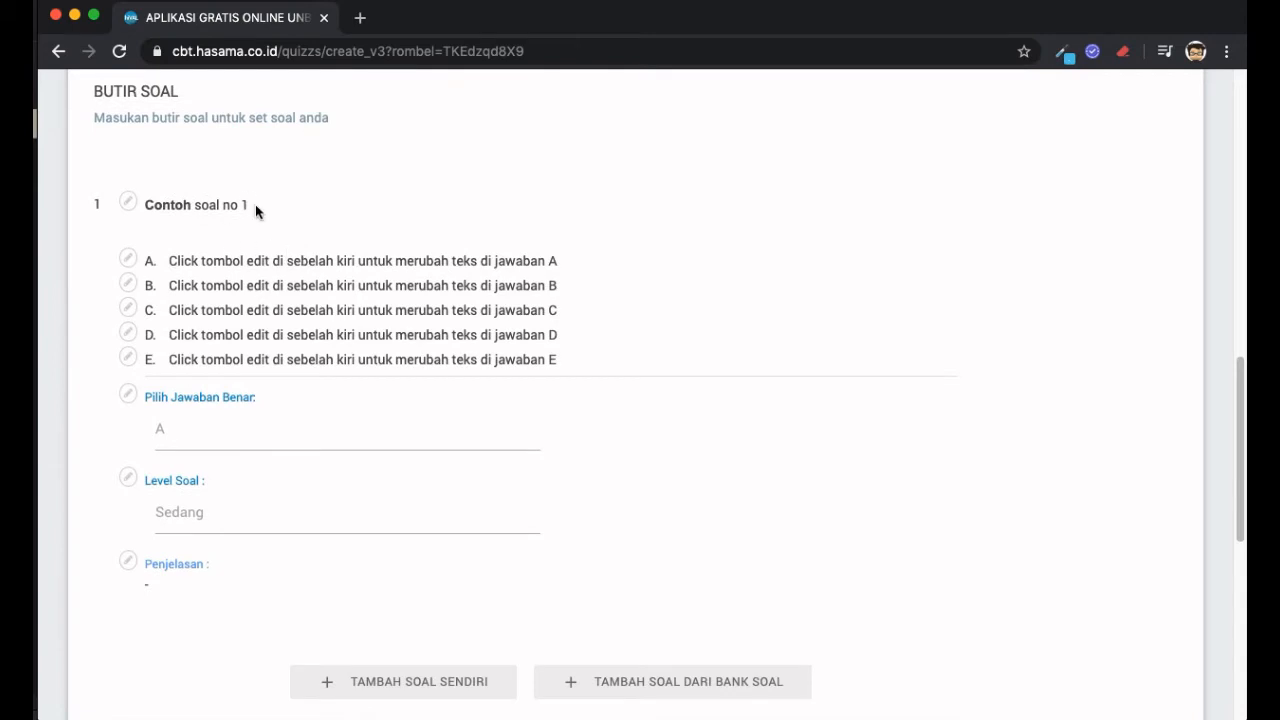
- Change answers A, B and C to 'ini ubah jawaban A', 'ini jawaban B' and 'ini jawaban C'
left_click(131, 264)
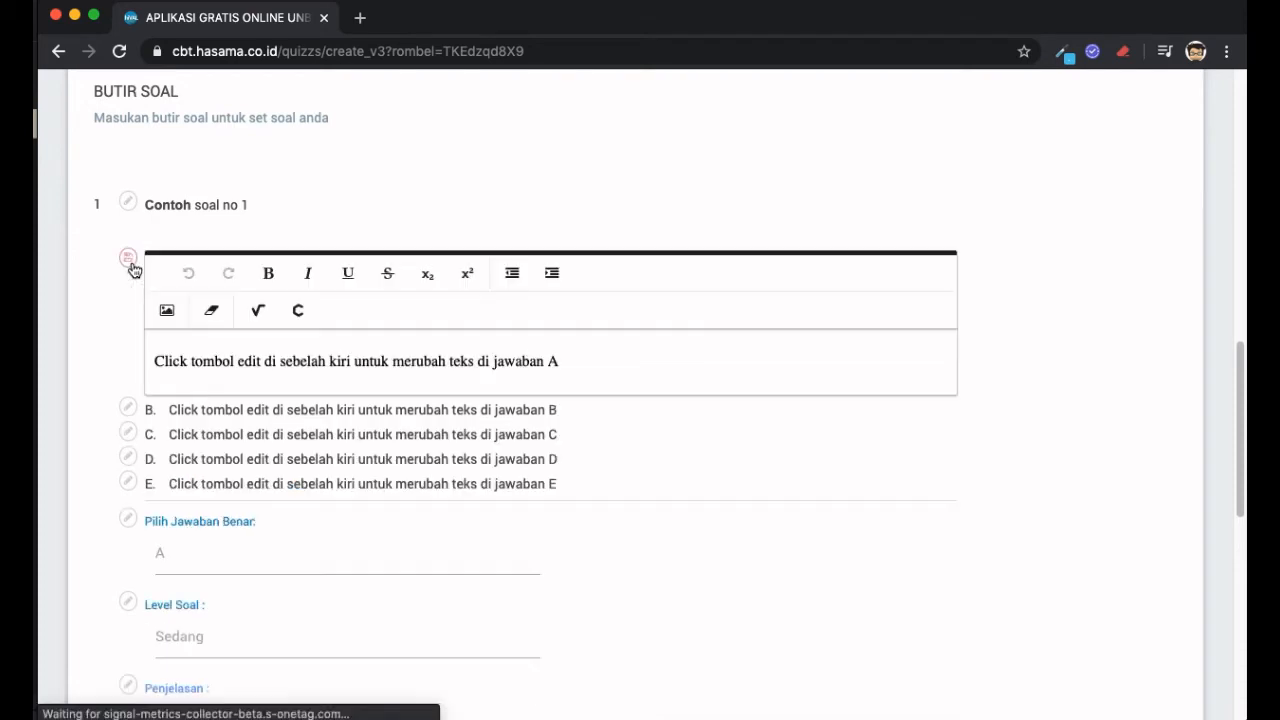
double_click(449, 366)
triple_click(449, 366)
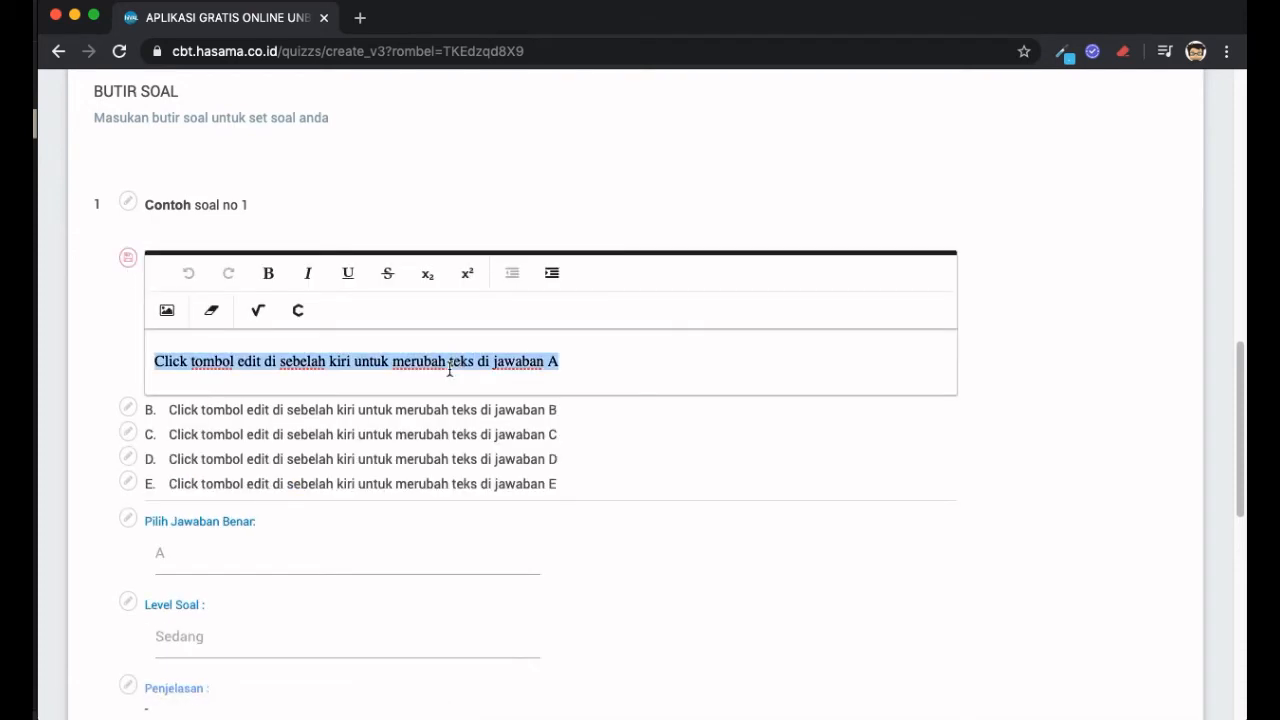
type("ini ub")
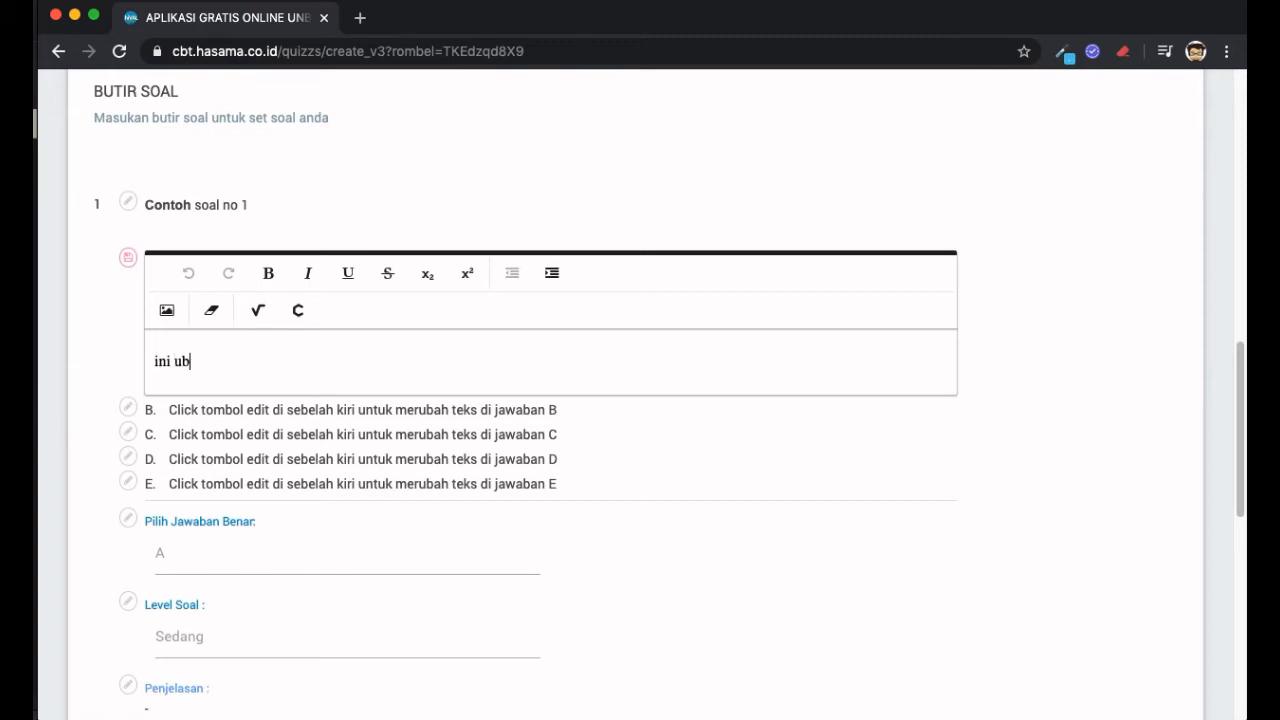
type("ah jawaban A")
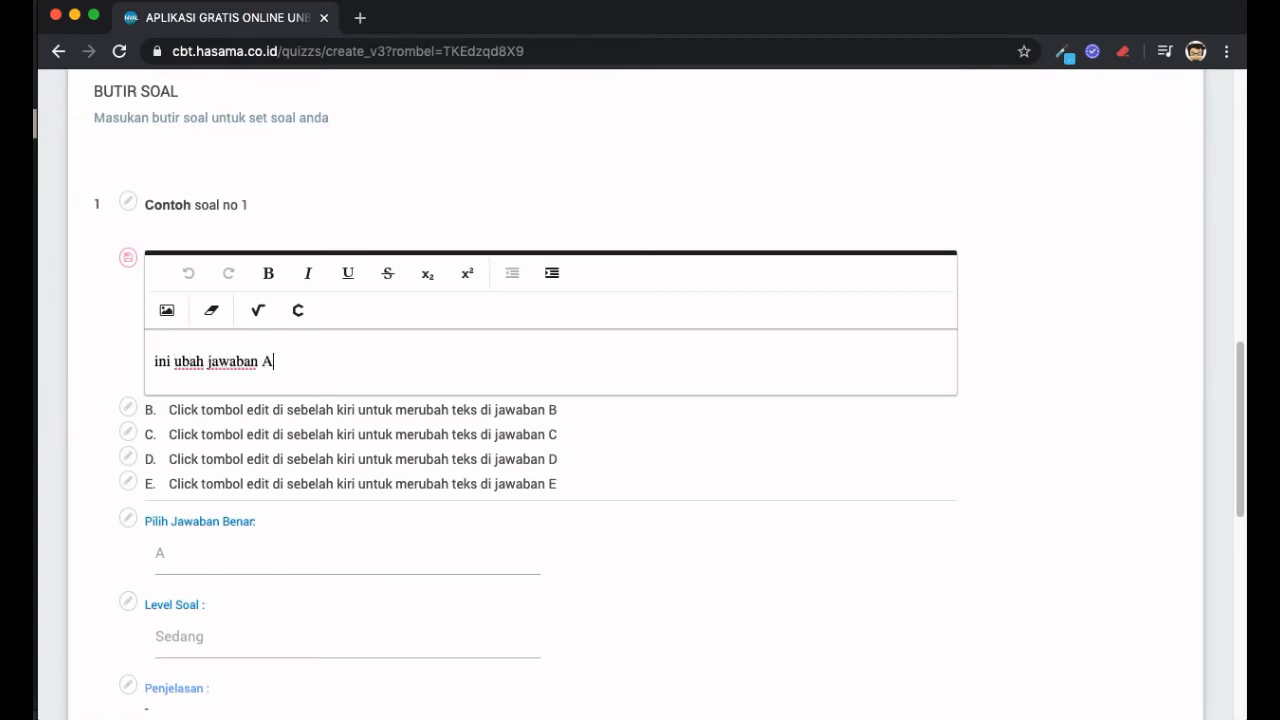
left_click(127, 257)
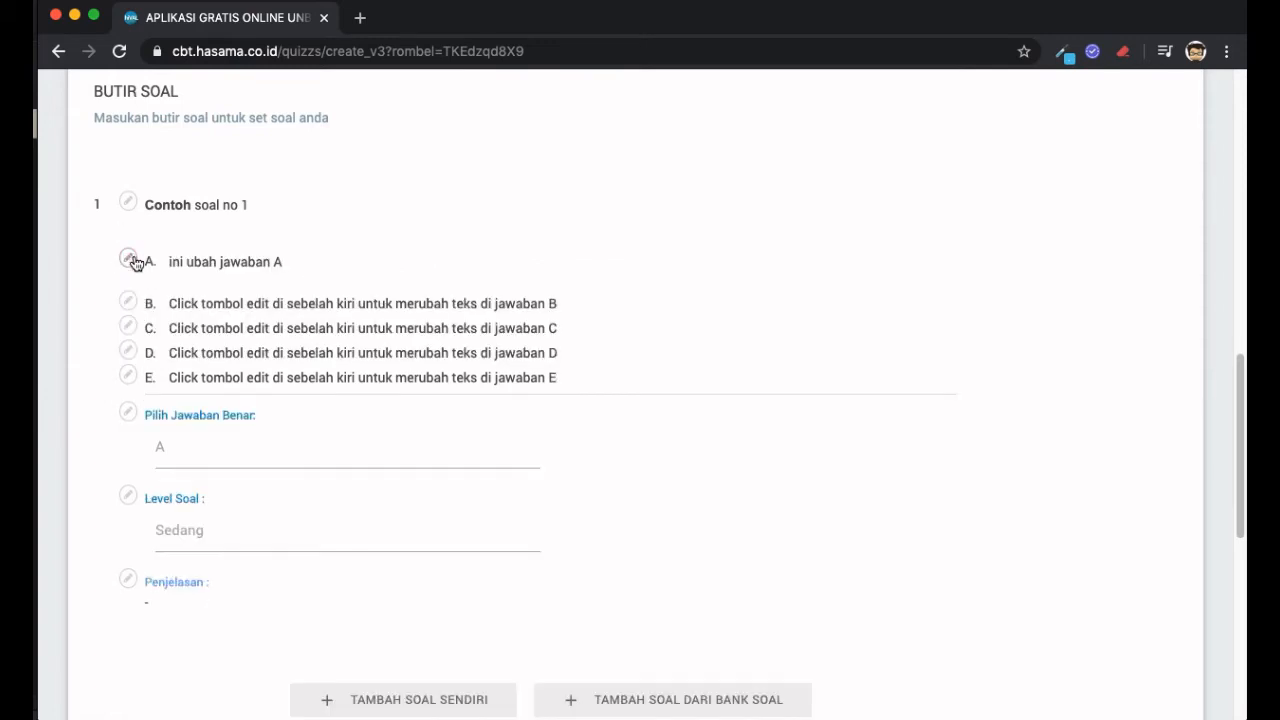
left_click(127, 302)
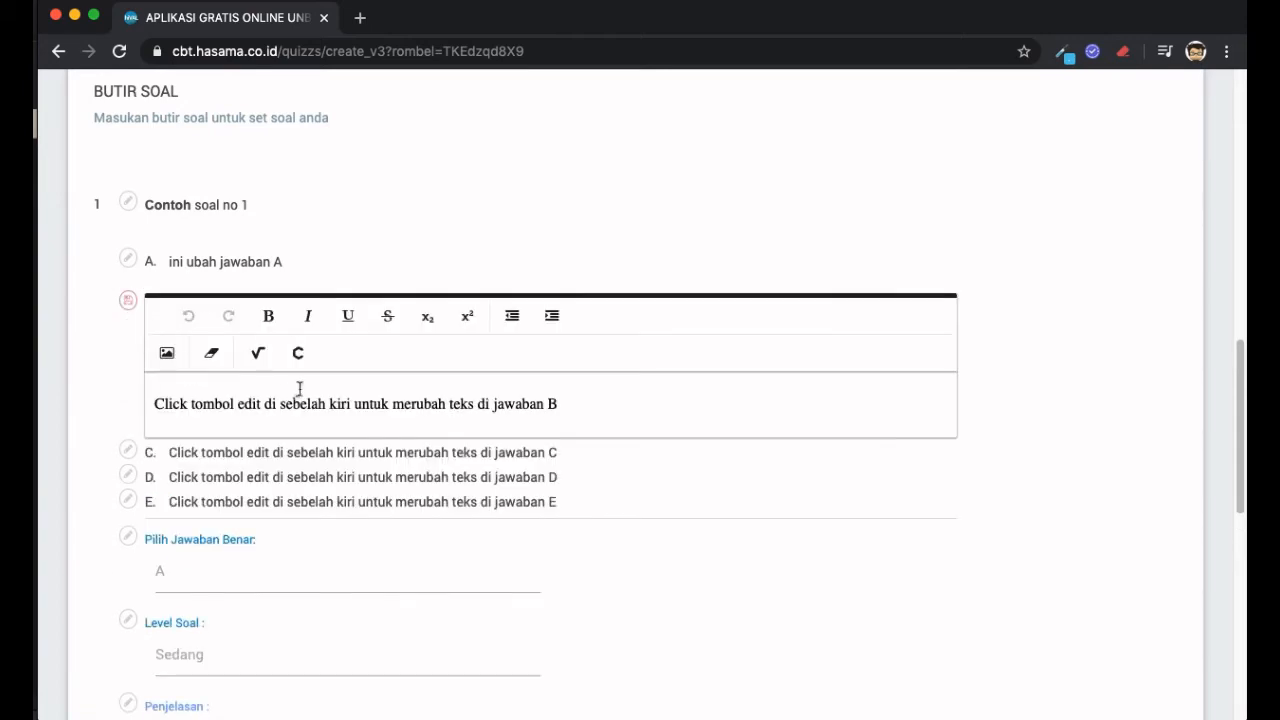
triple_click(357, 408)
type("in")
key("BackSpace")
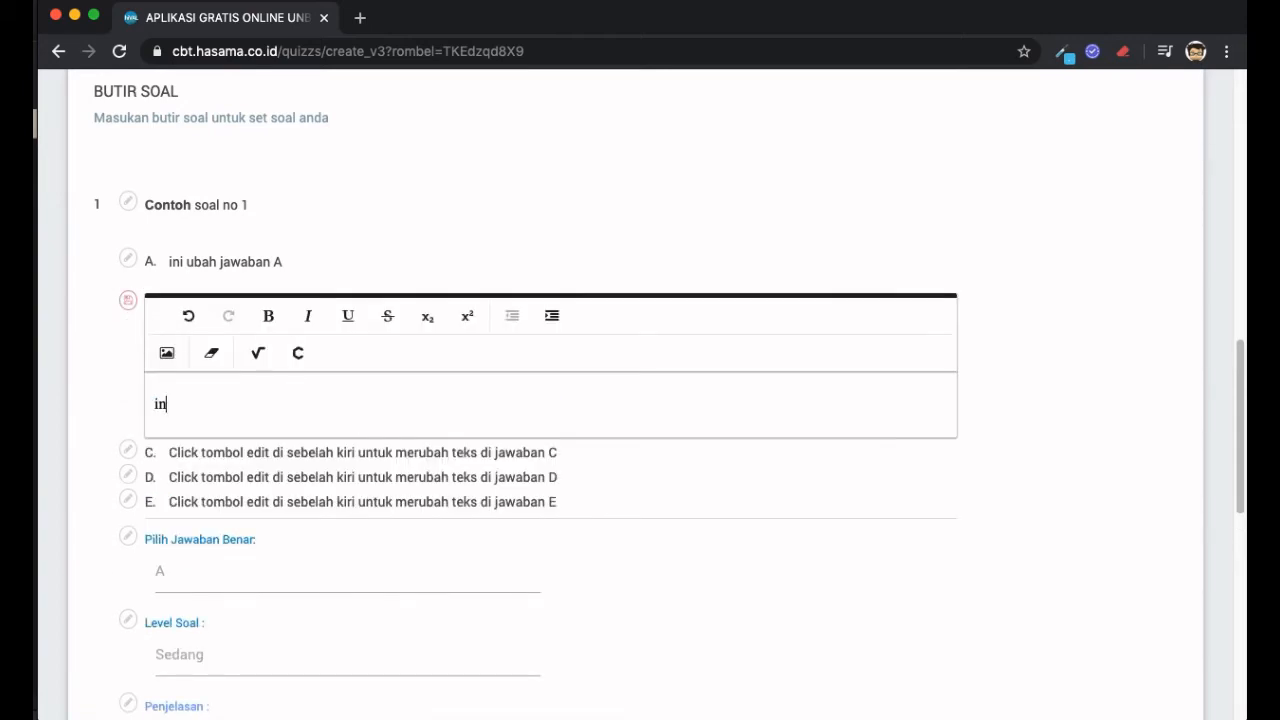
type("i jawaban B")
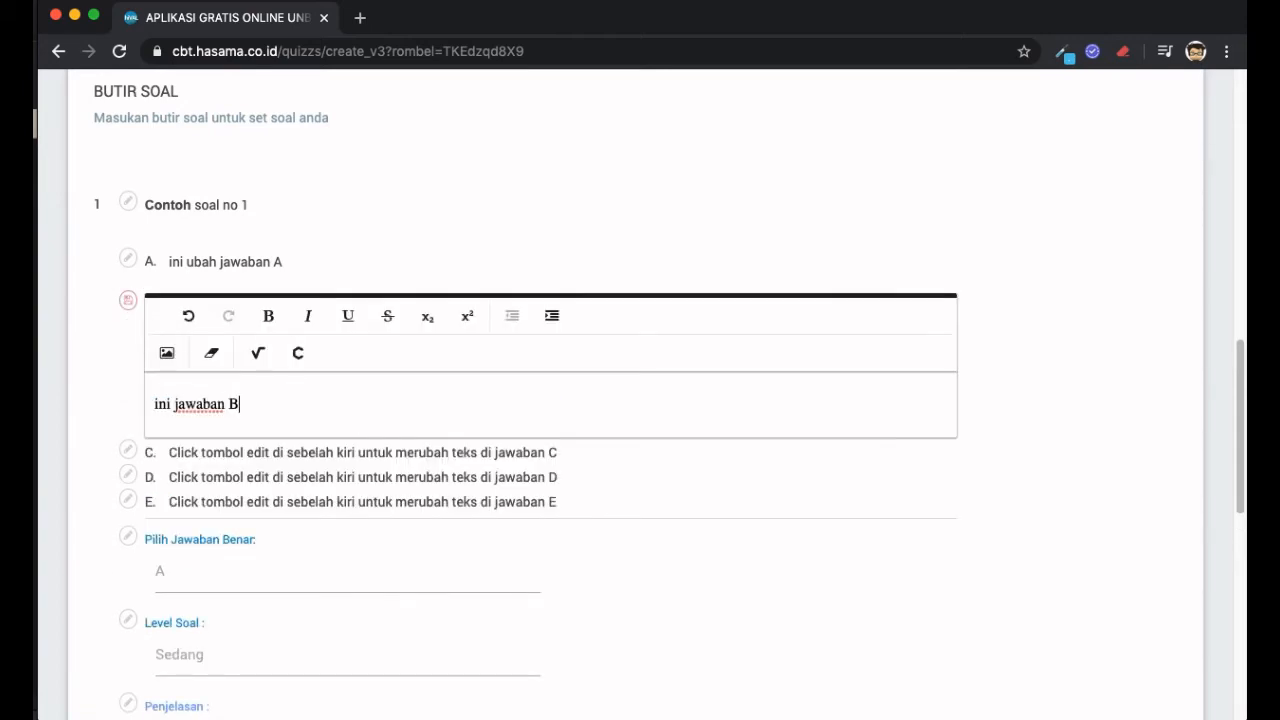
left_click(127, 299)
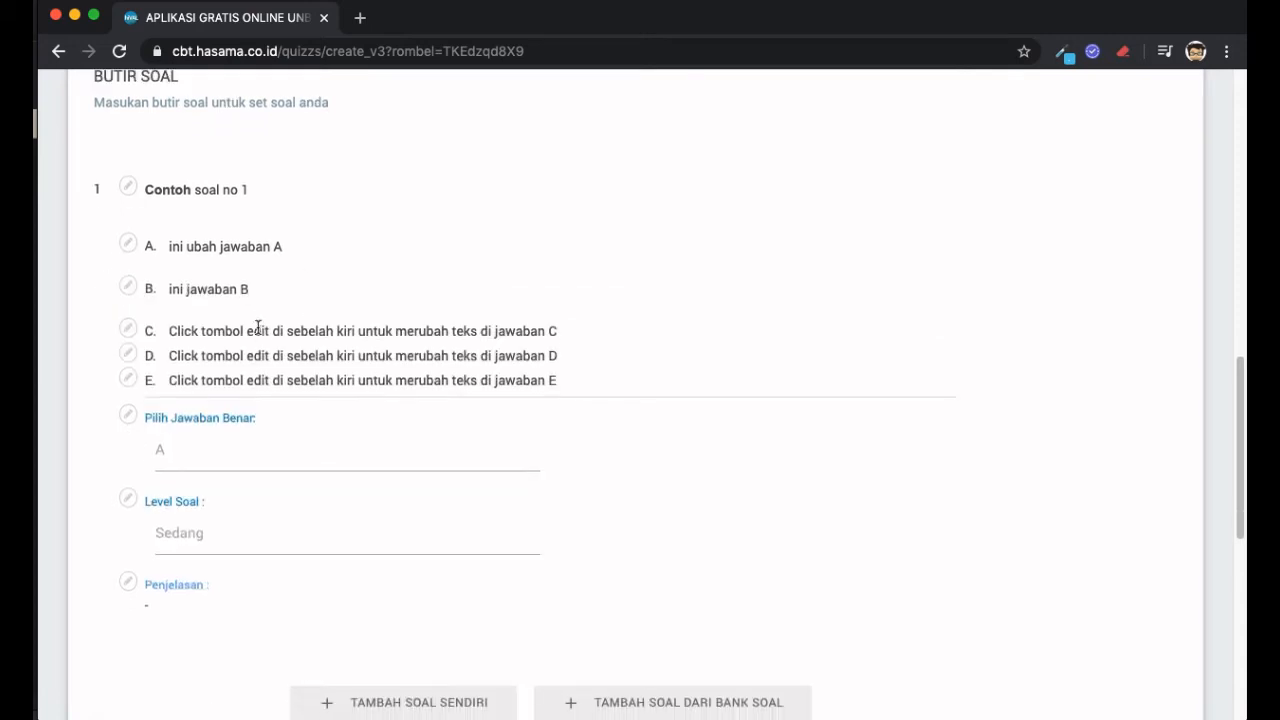
left_click(127, 329)
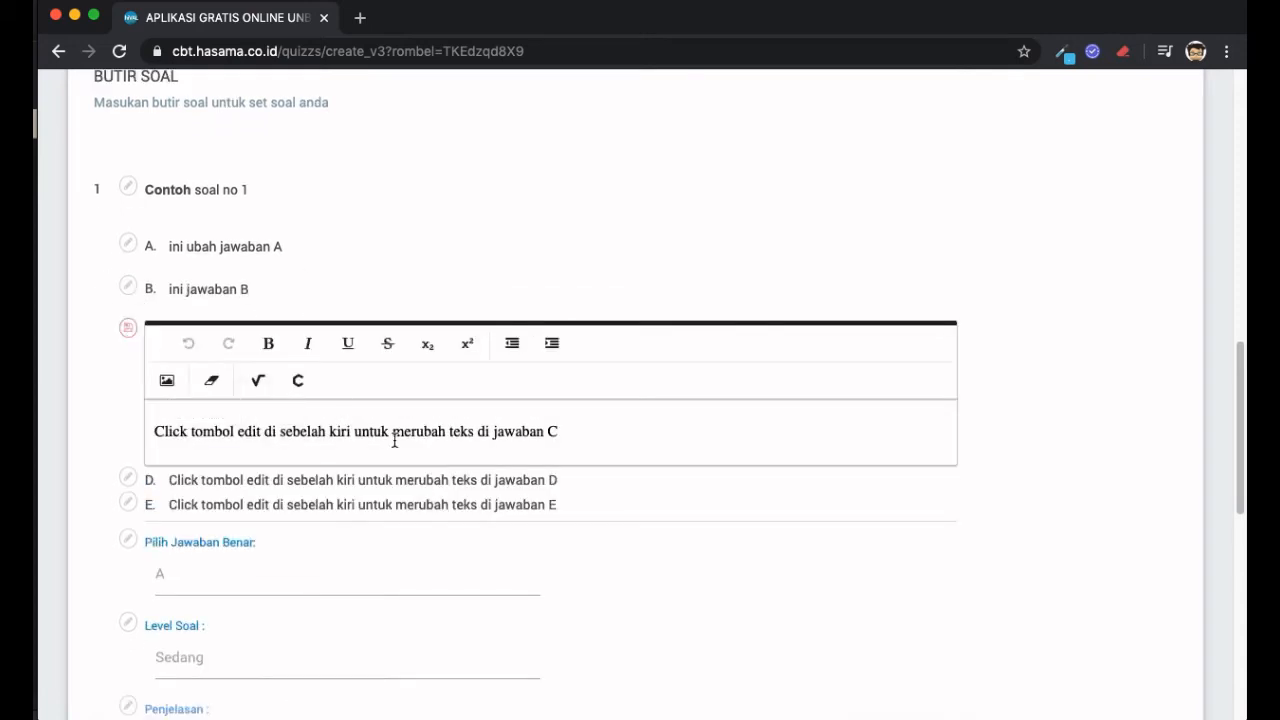
left_click(394, 440)
key("super+a")
type("ini jaw")
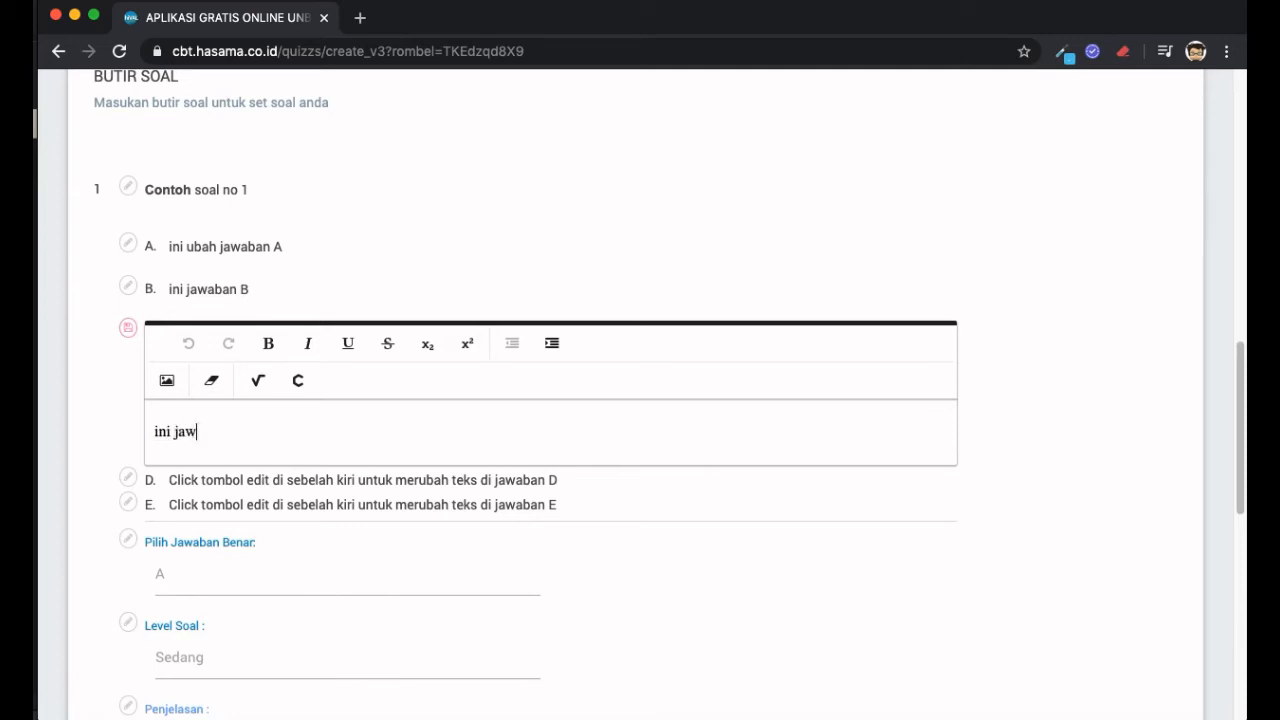
type("aban C")
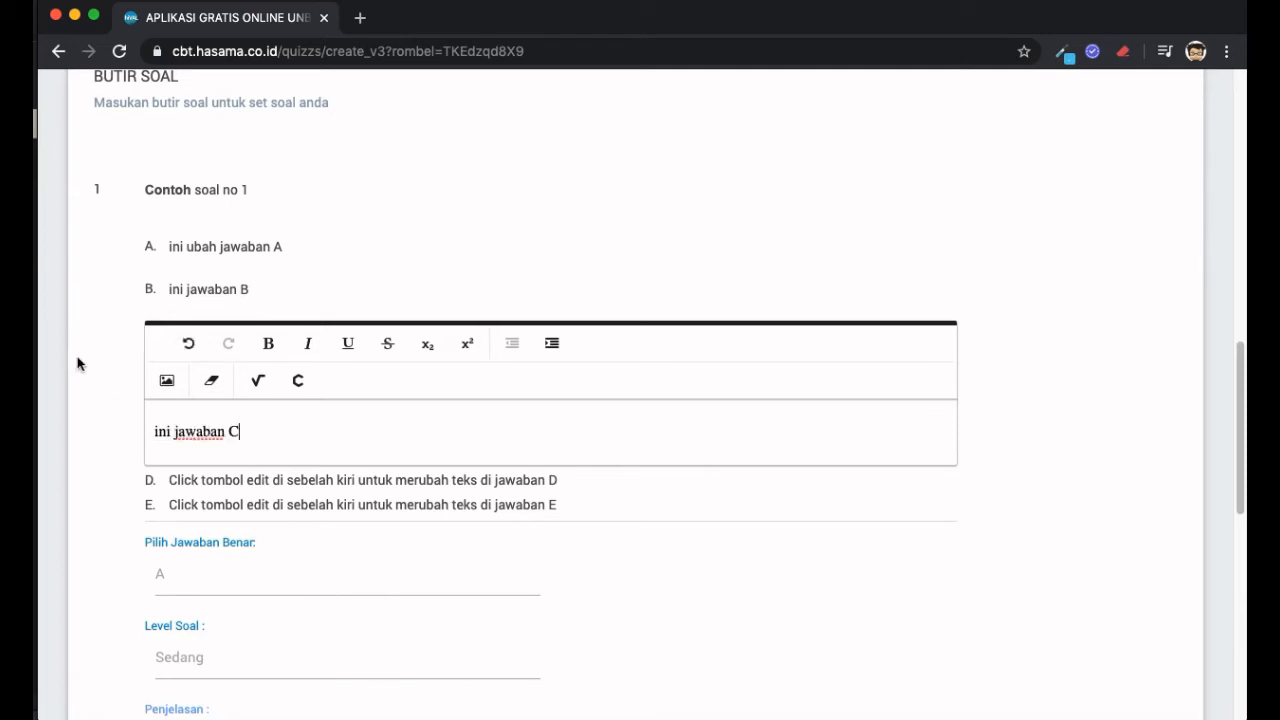
left_click(127, 328)
- Change options D and E to 'ini opsi jawaban D' and 'ini opsi jawaban E'
left_click(130, 372)
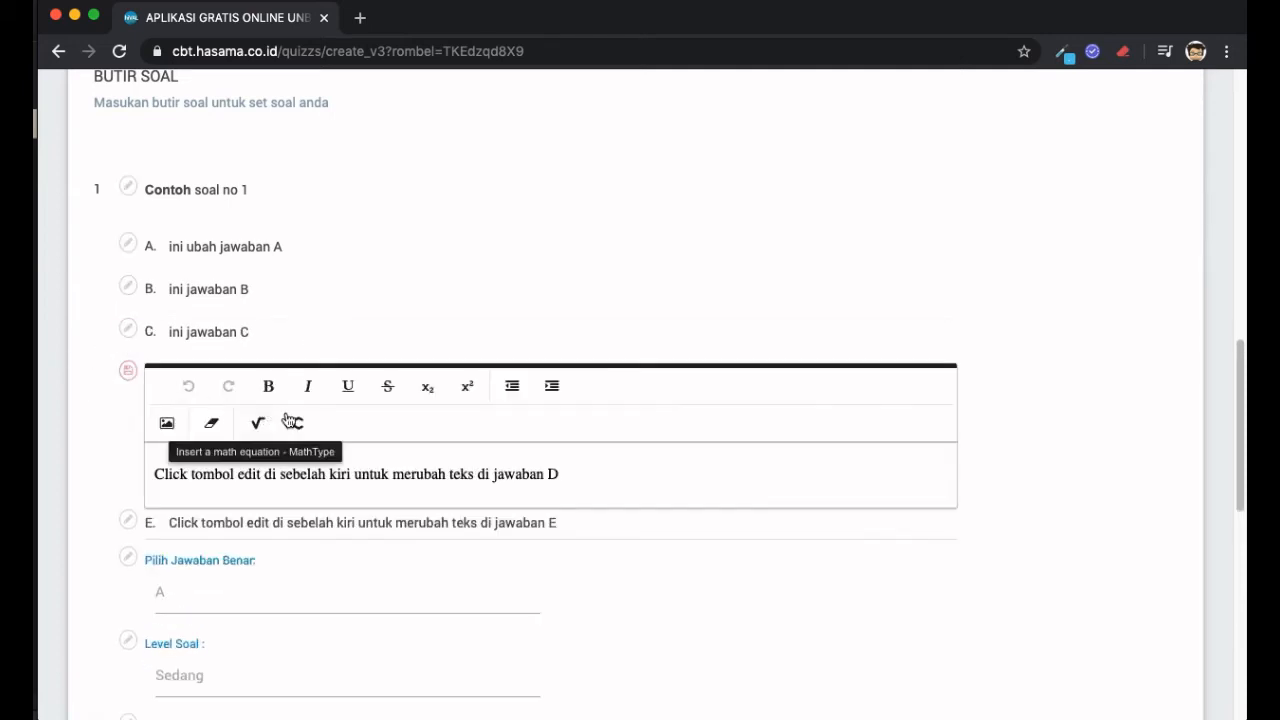
key("super+a")
type("i")
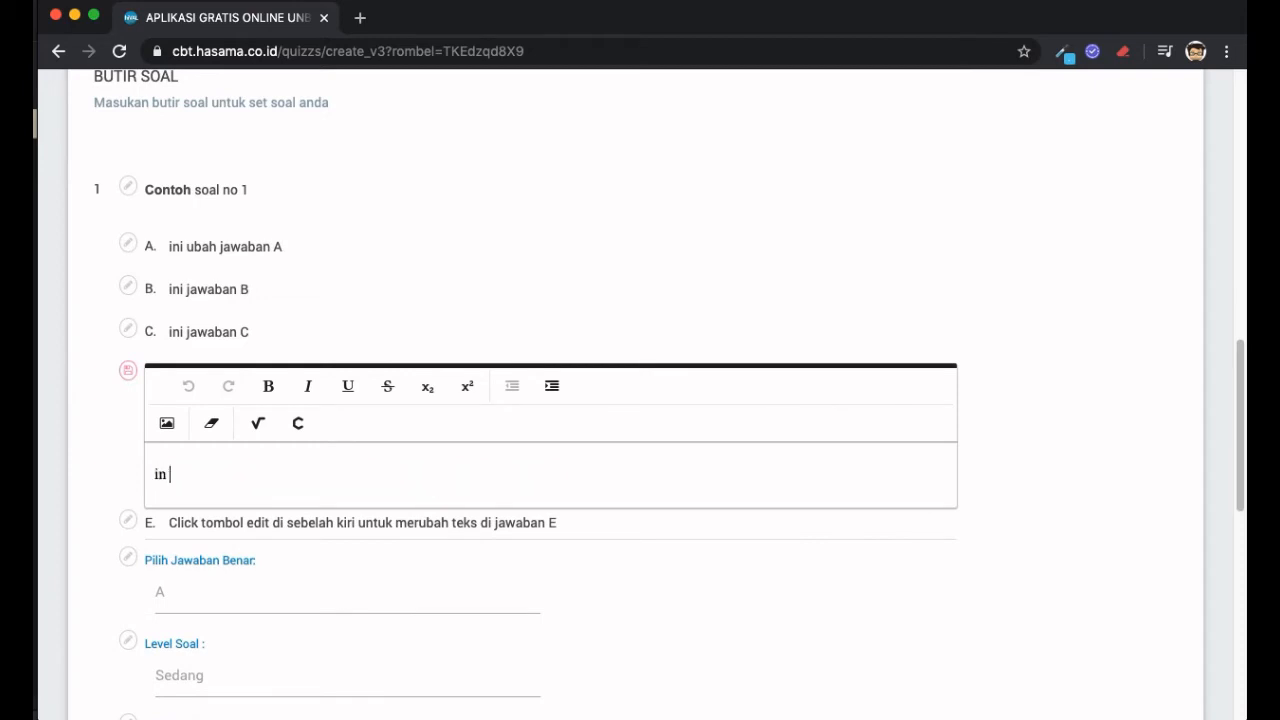
type("ni opsi jawaban D")
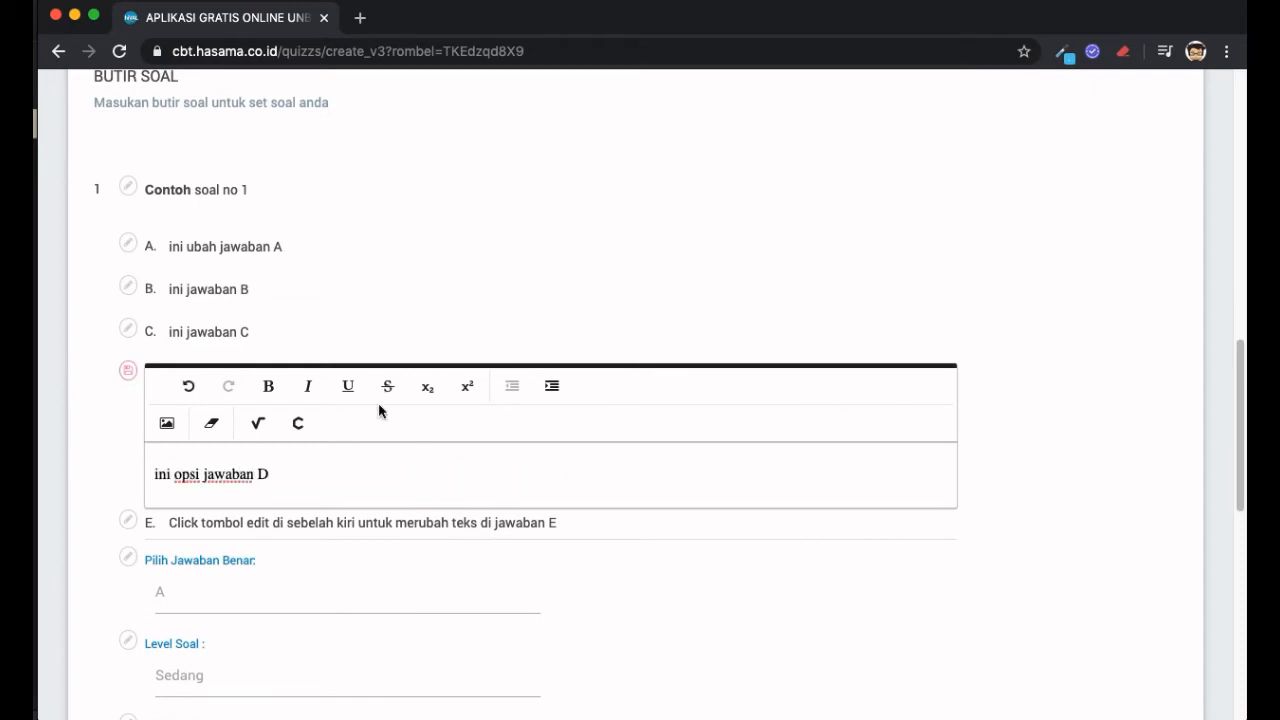
left_click(127, 379)
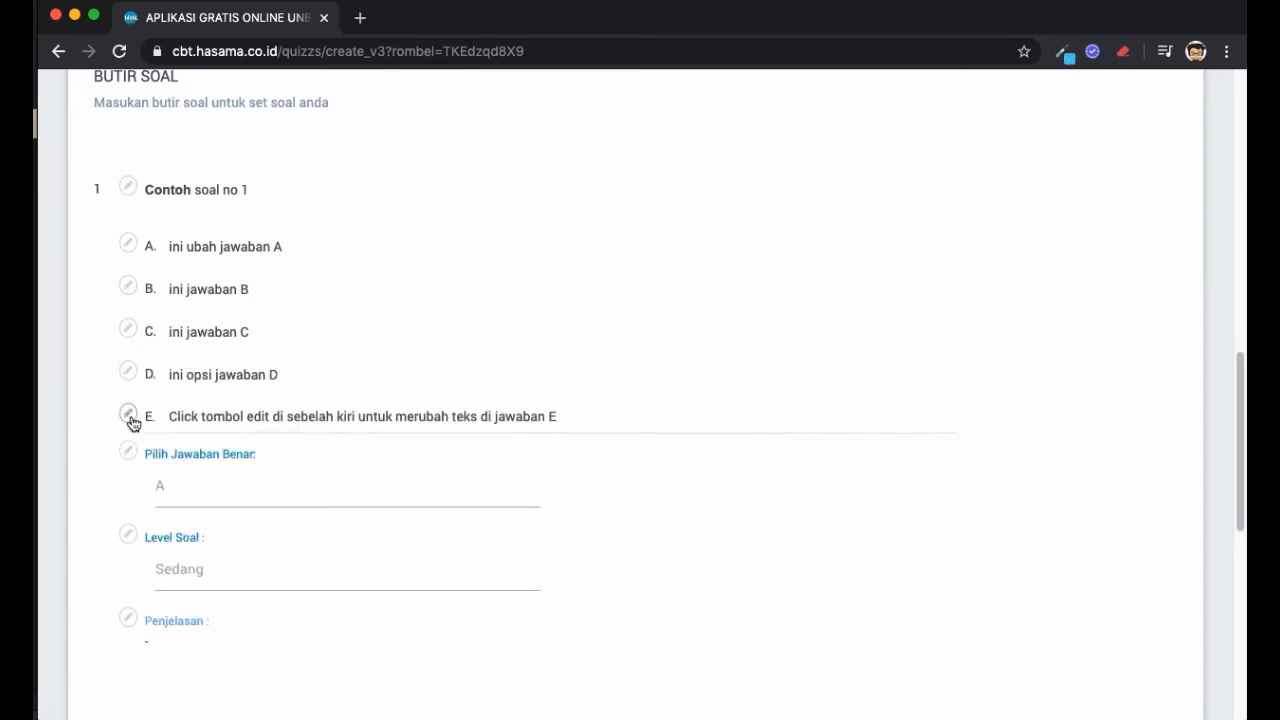
left_click(128, 414)
left_click(315, 516)
key("super+a")
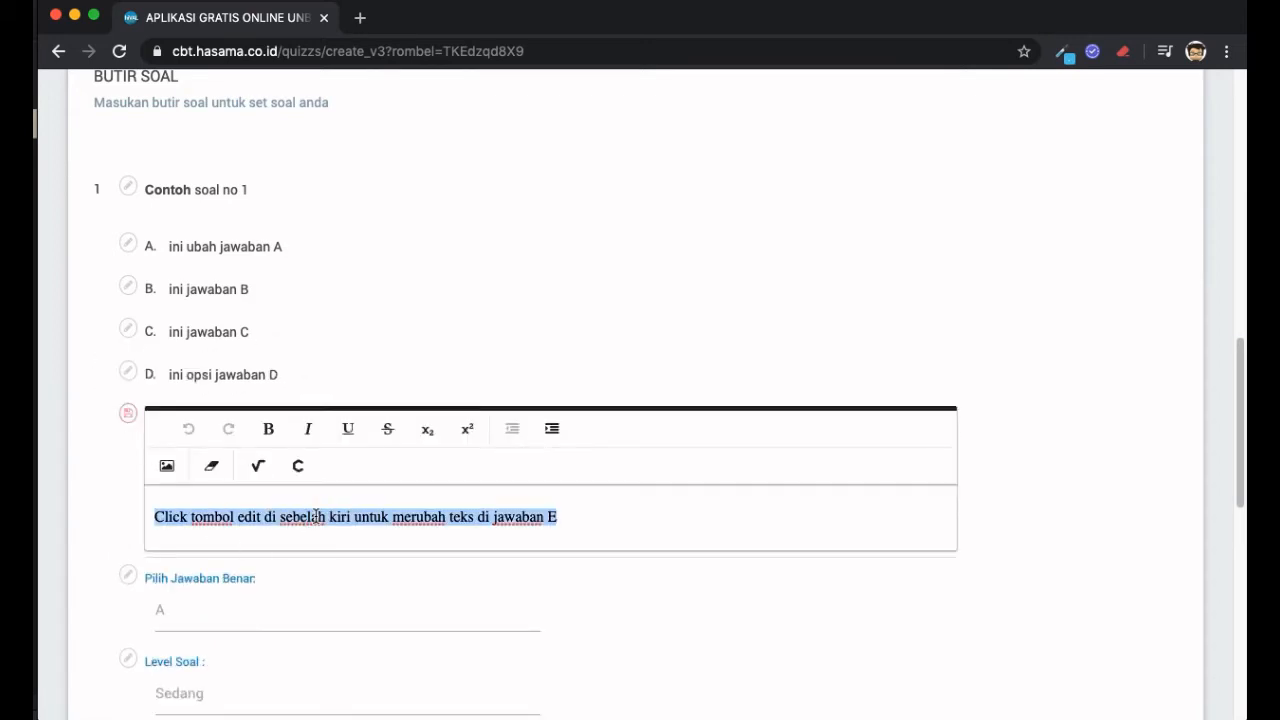
type("ini opsi ja")
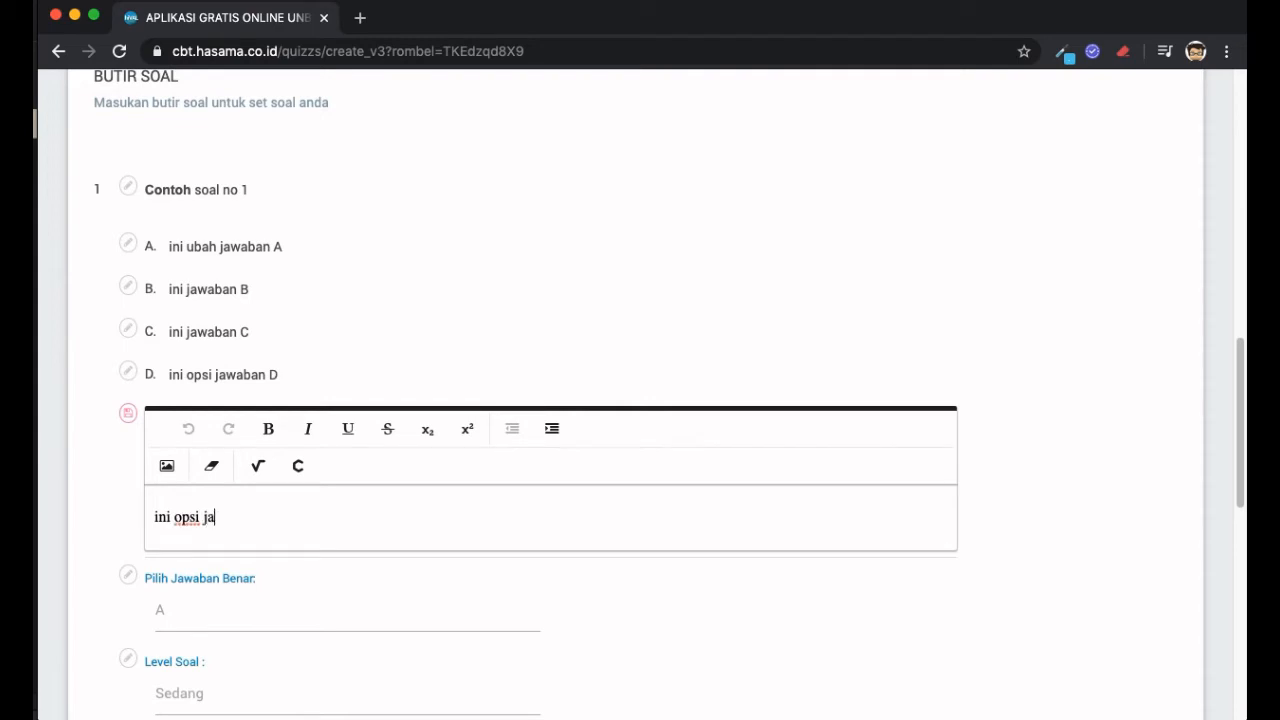
type("waban E")
left_click(129, 414)
scroll(370, 389, "down", 2)
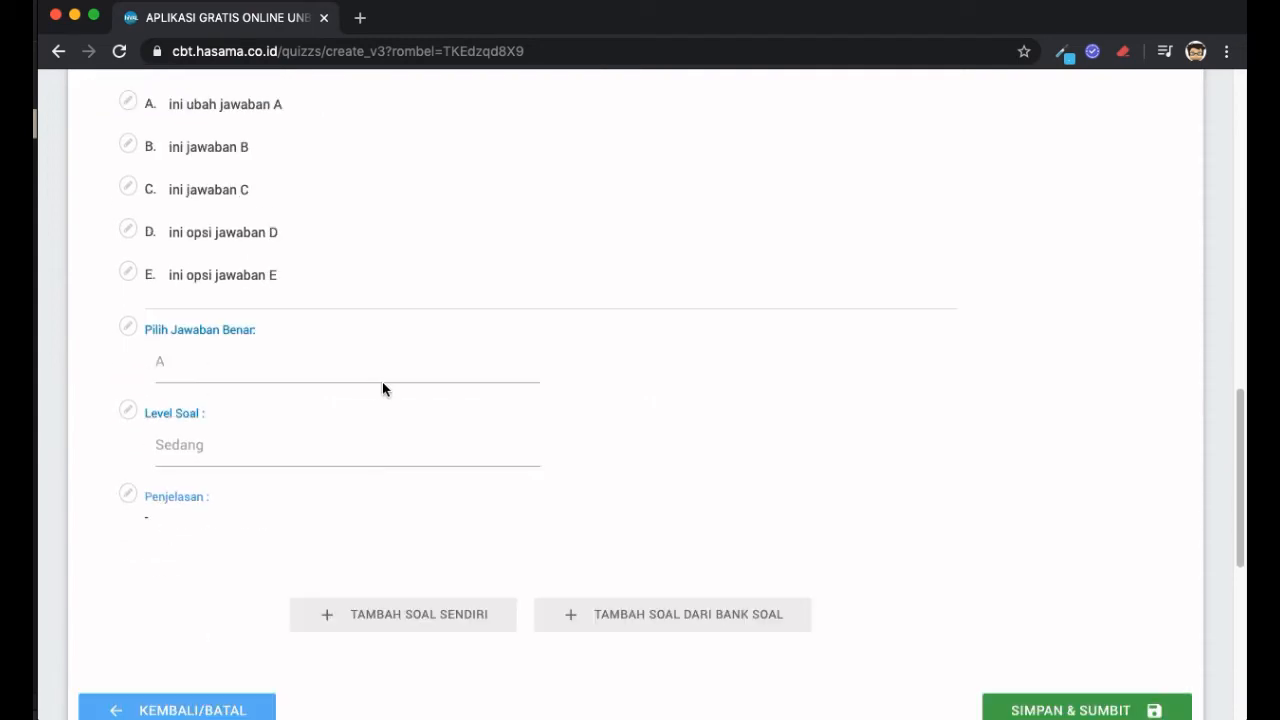
- Set question 1's correct answer (Pilih Jawaban Benar) to B and save it
scroll(312, 353, "up", 1)
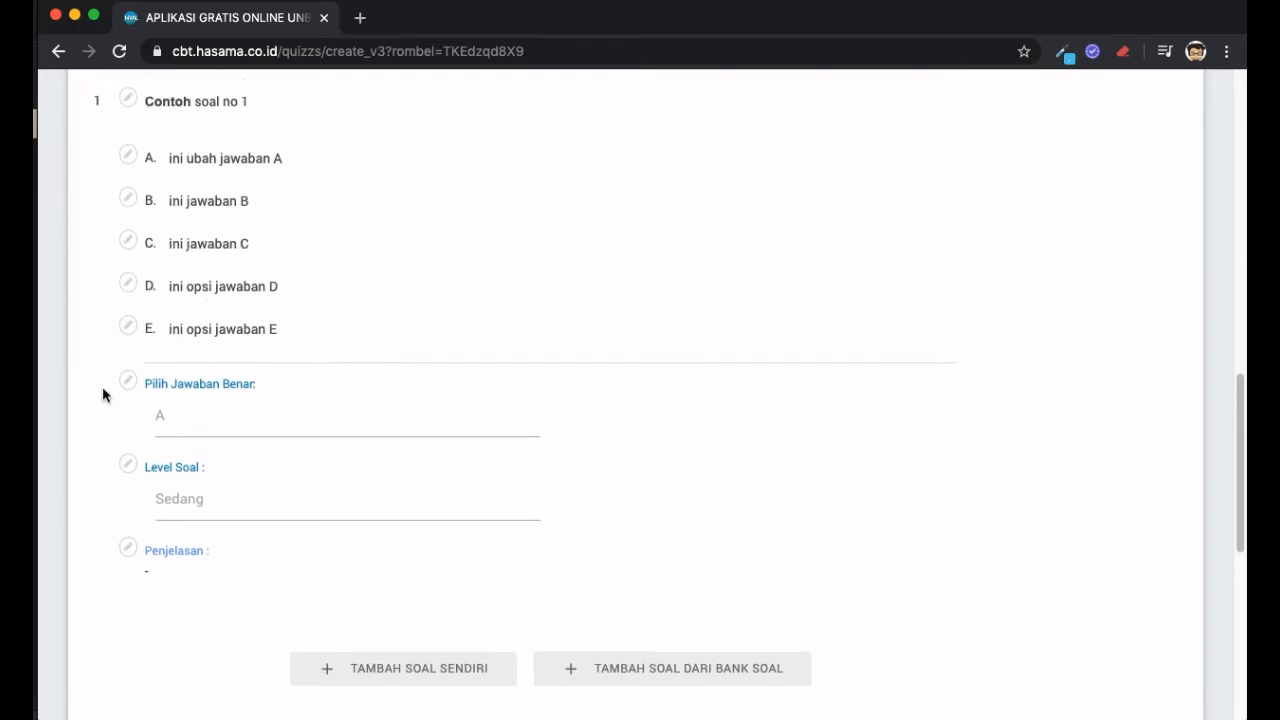
left_click(127, 381)
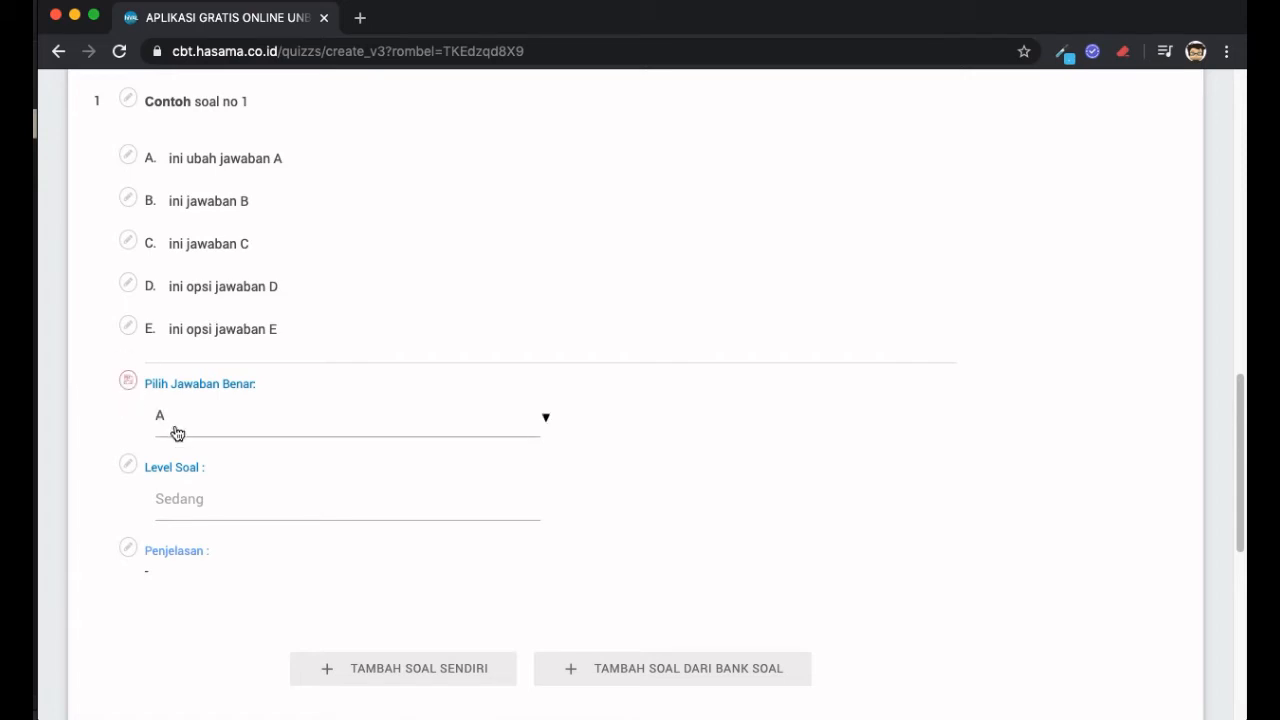
left_click(302, 413)
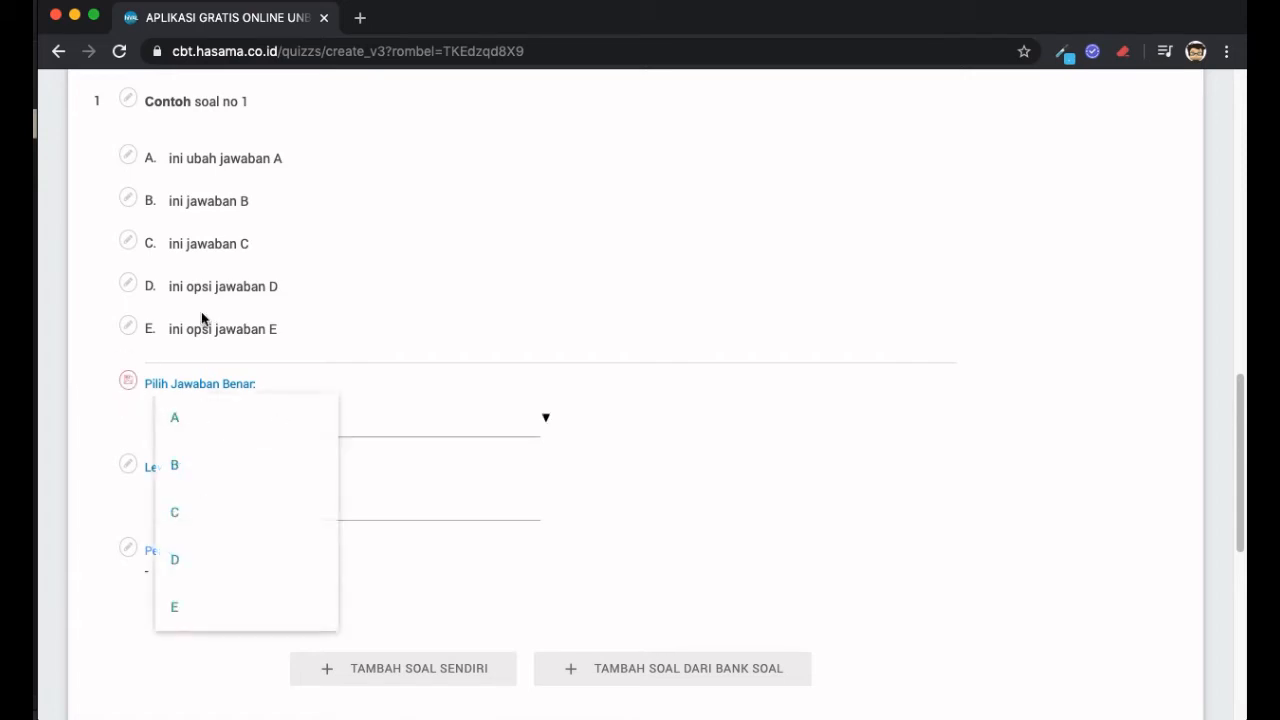
left_click(237, 478)
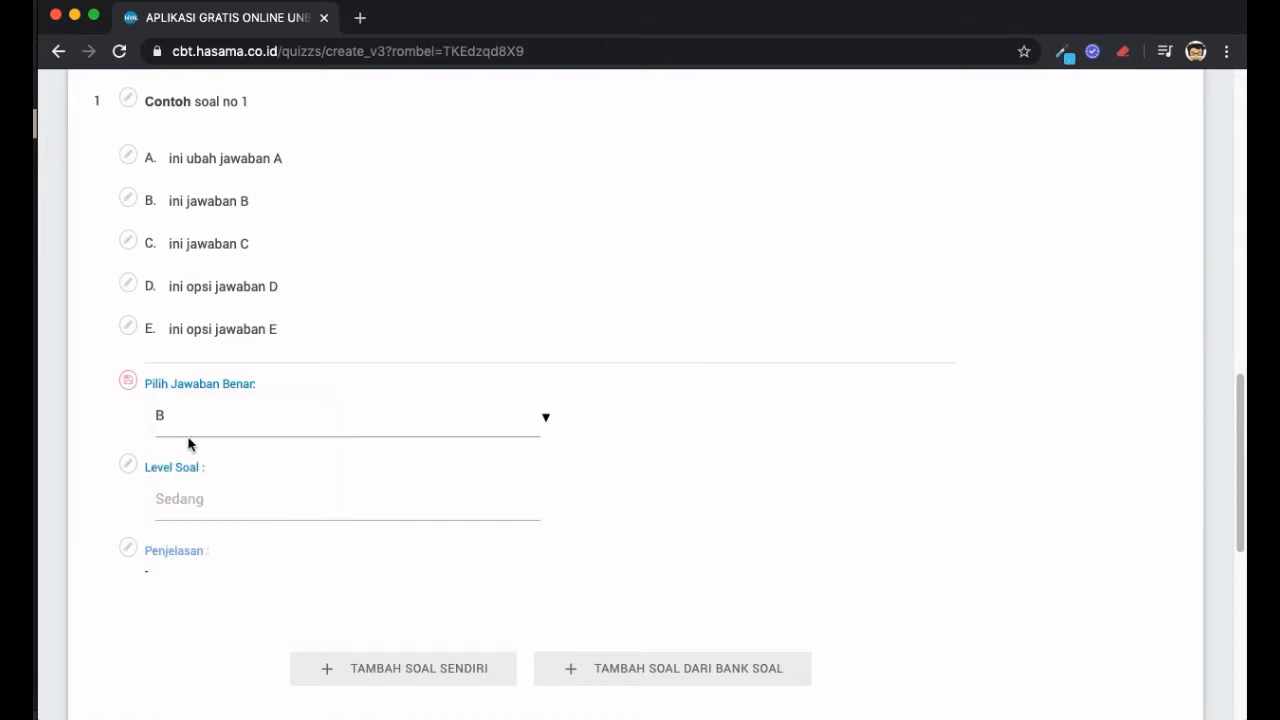
left_click(129, 381)
- Set question 1's Level Soal to Mudah and save it
left_click(129, 465)
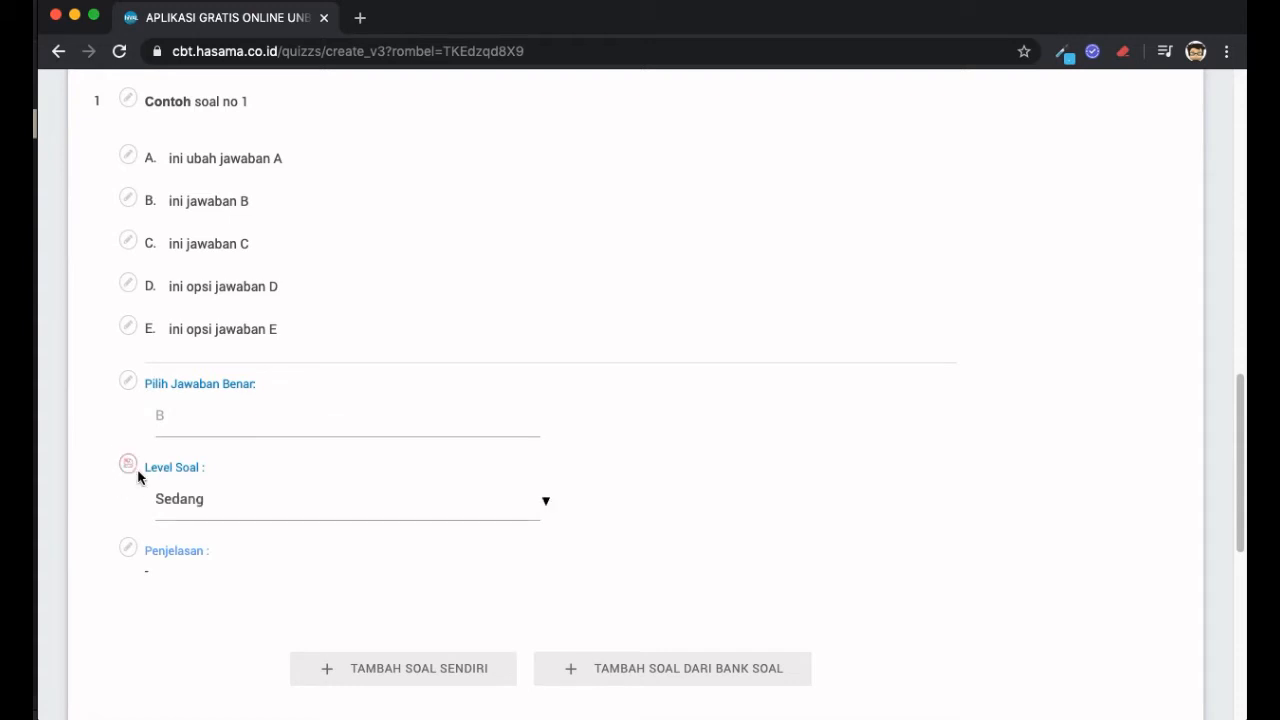
left_click(345, 517)
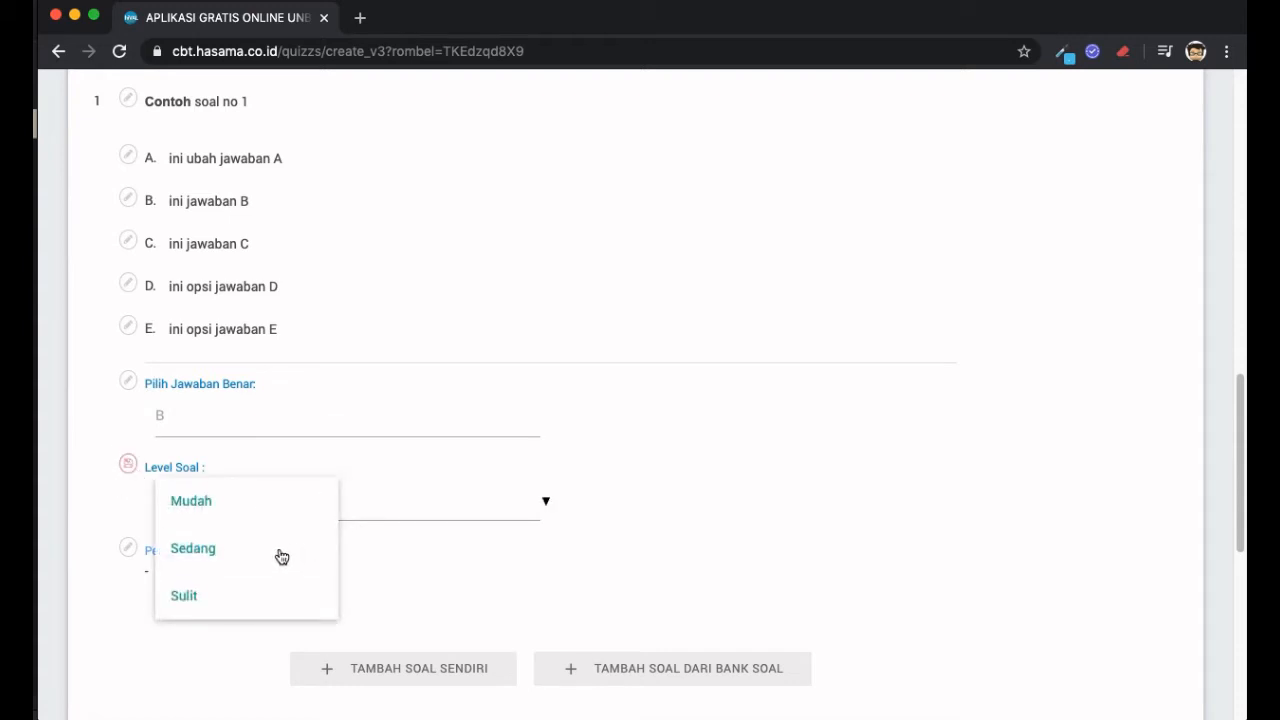
left_click(275, 508)
left_click(128, 465)
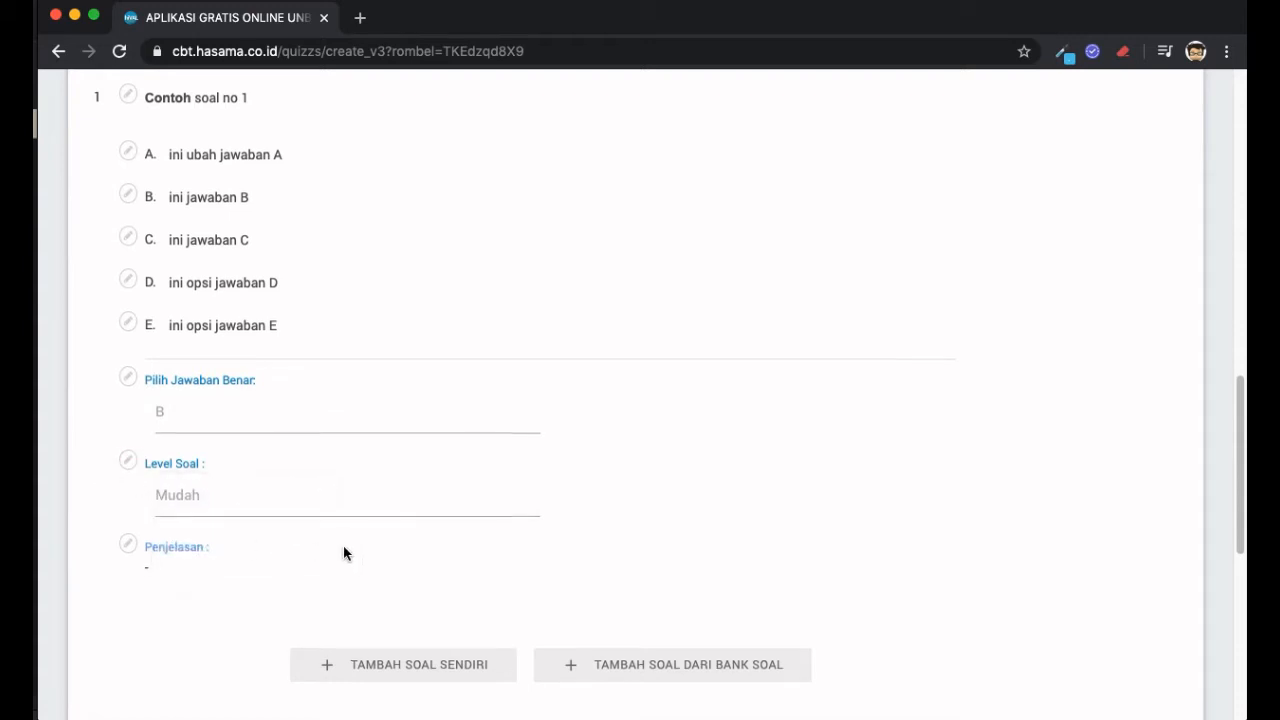
scroll(343, 552, "down", 1)
- Replace the Penjelasan '-' placeholder with 'ini penjelasan soal no 1'
left_click(127, 522)
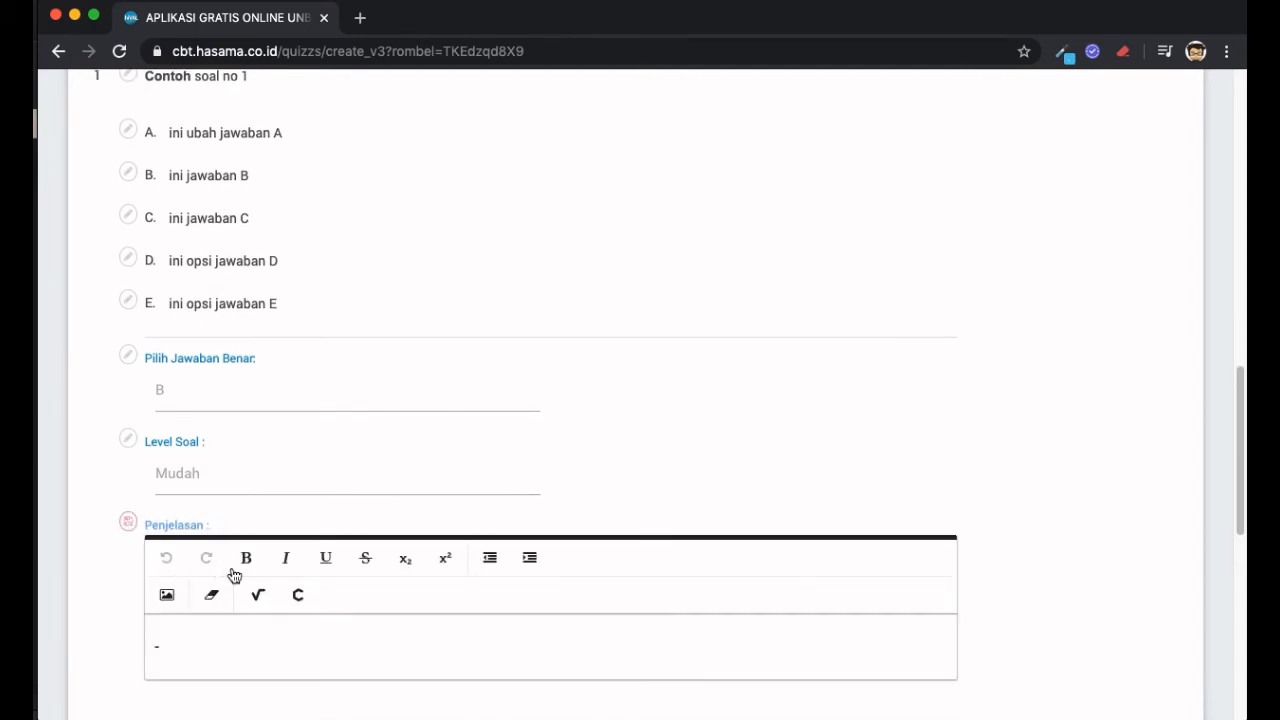
left_click(531, 659)
key("BackSpace")
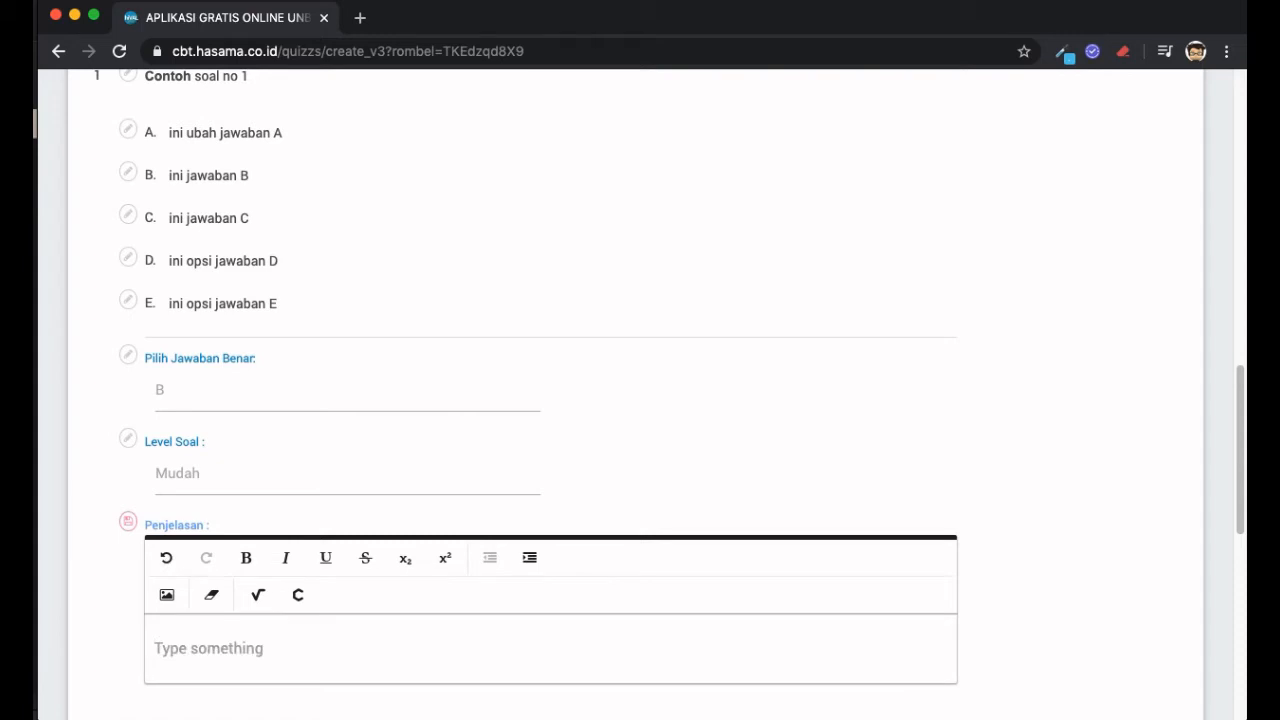
type("K")
key("BackSpace")
type("in")
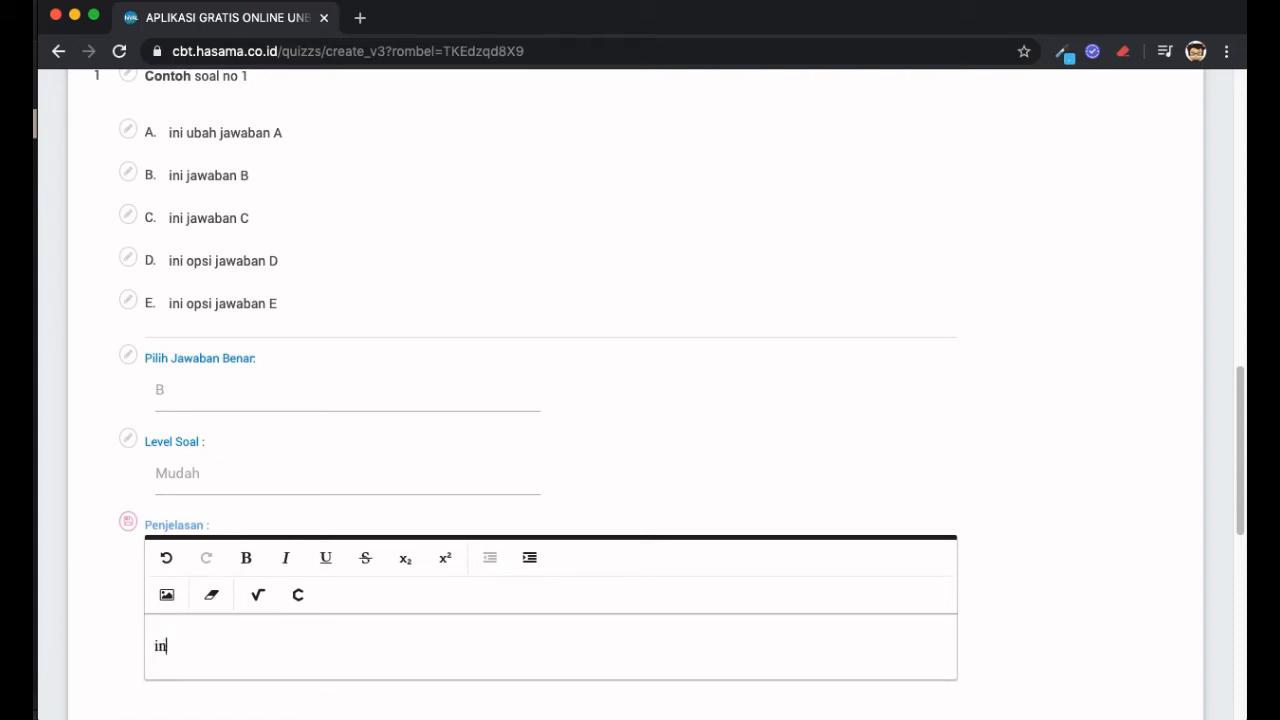
type("i penjelasan b")
key("BackSpace")
type("ini")
key("BackSpace")
key("BackSpace")
key("BackSpace")
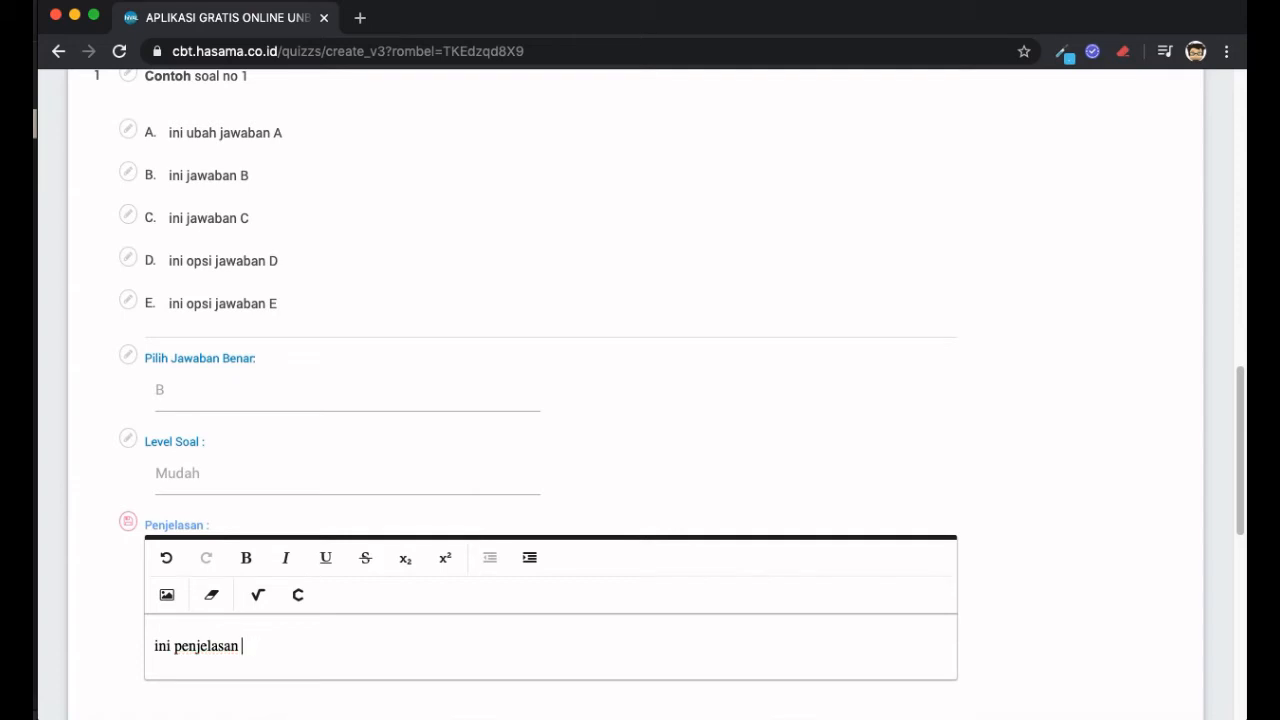
type("soal no 1")
- Save the Penjelasan text and scroll through question 1 to review it
left_click(127, 521)
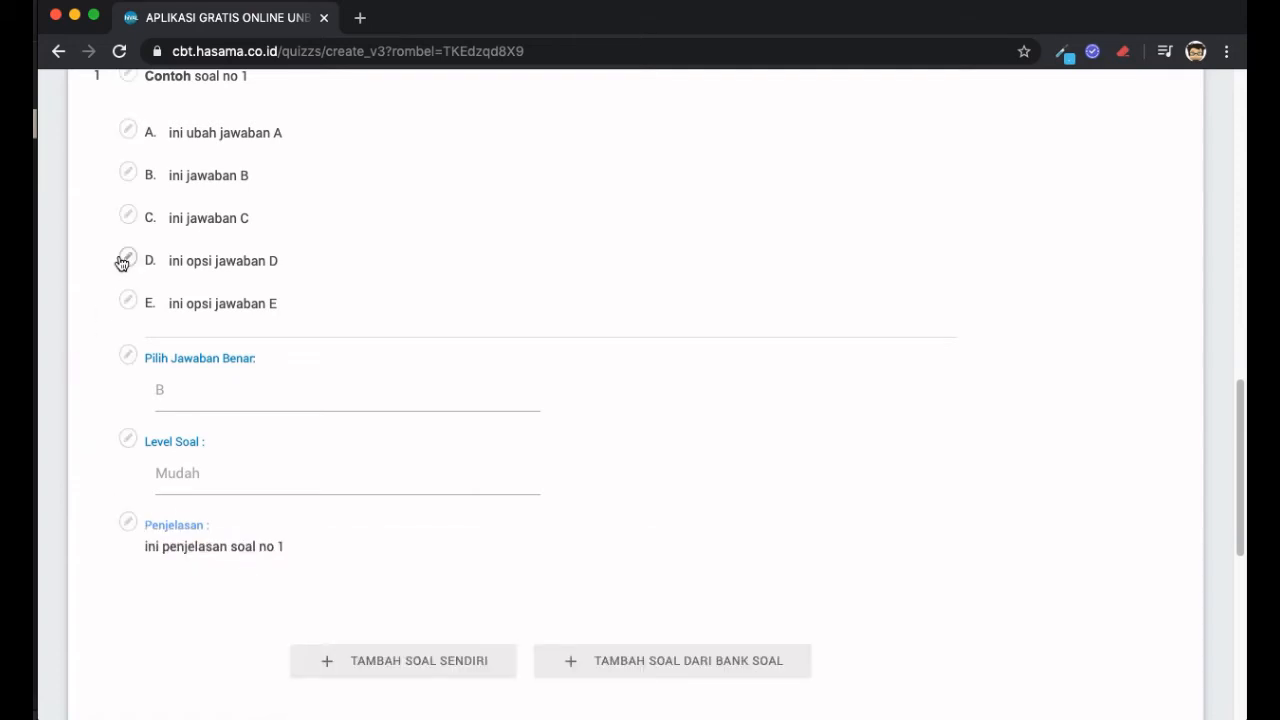
scroll(120, 263, "up", 2)
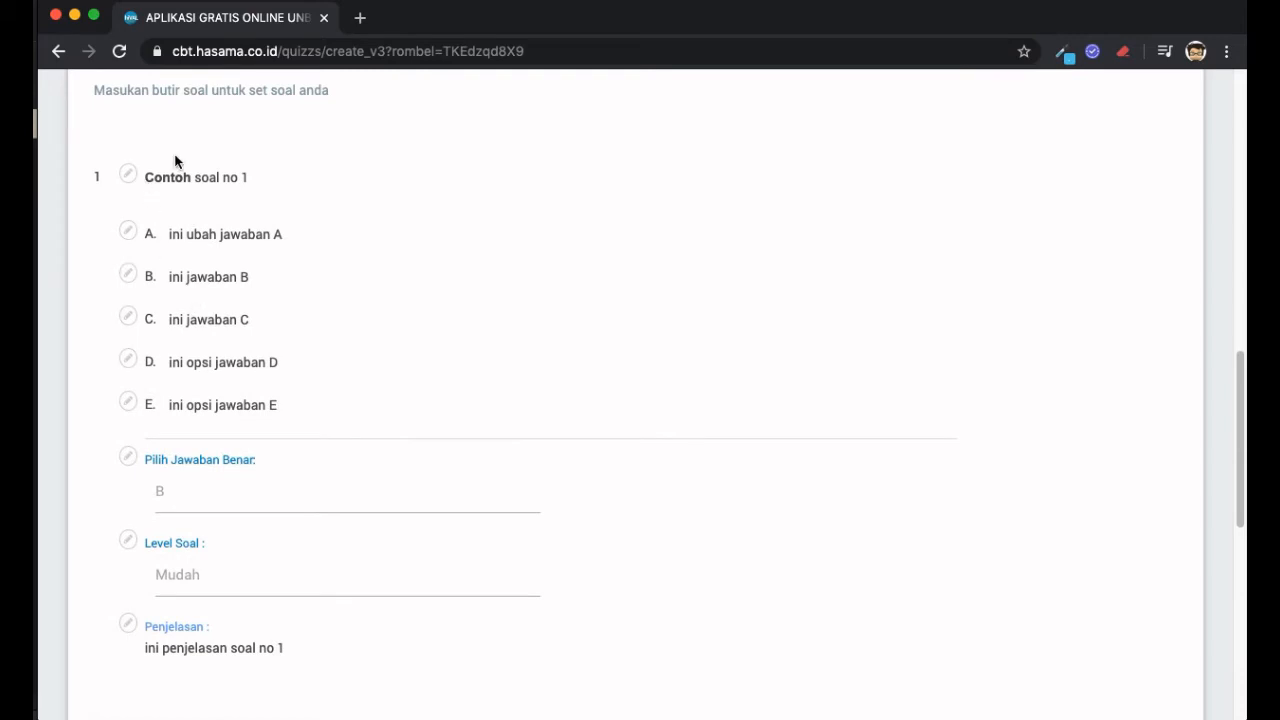
scroll(307, 331, "down", 2)
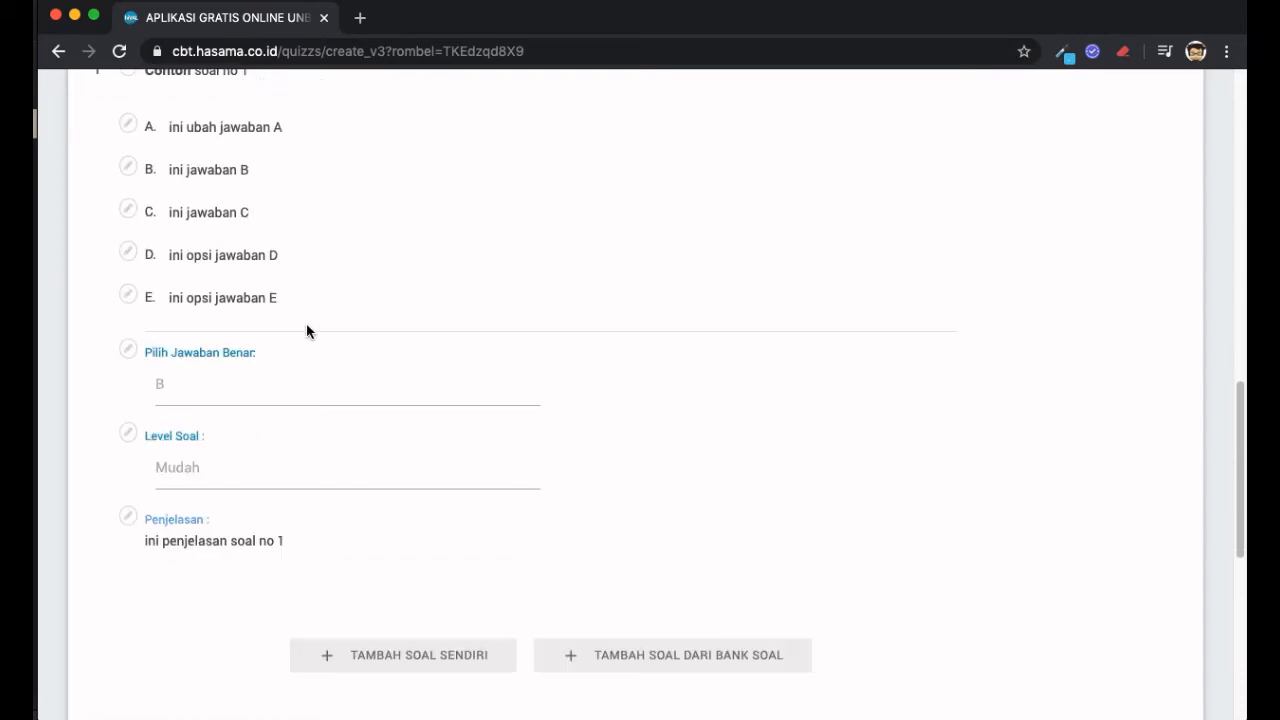
scroll(307, 331, "up", 1)
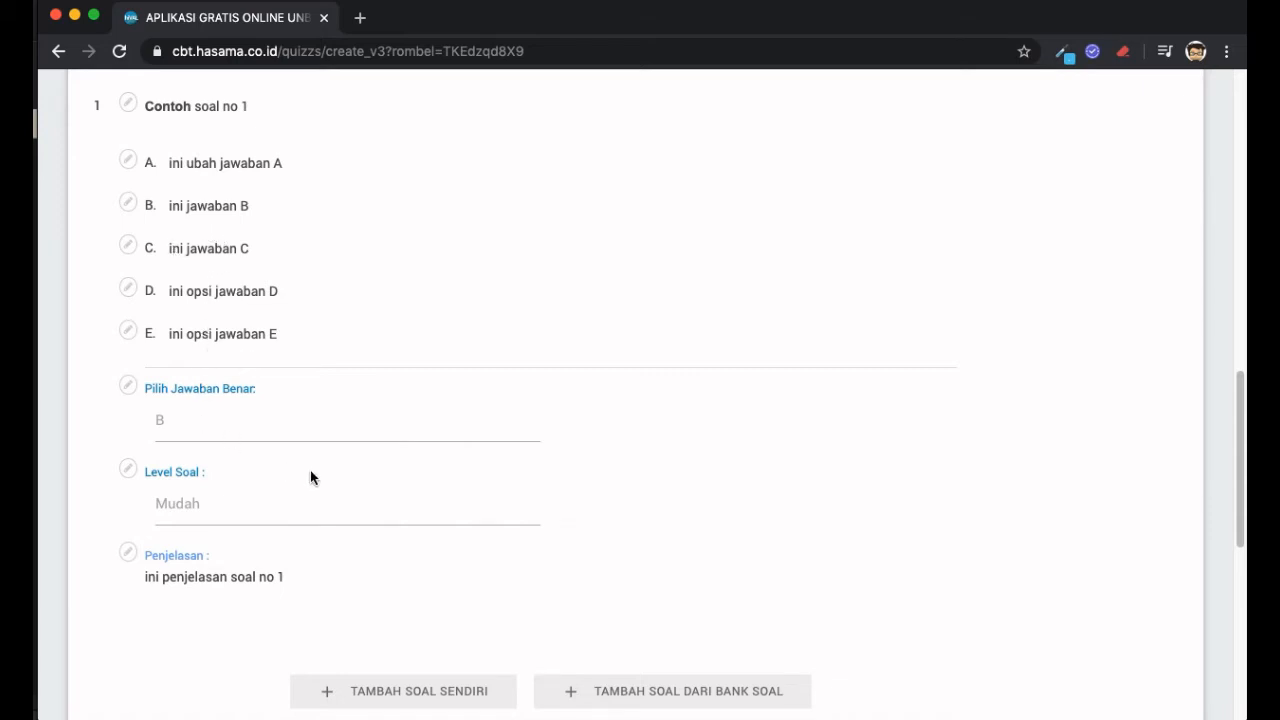
scroll(310, 477, "down", 1)
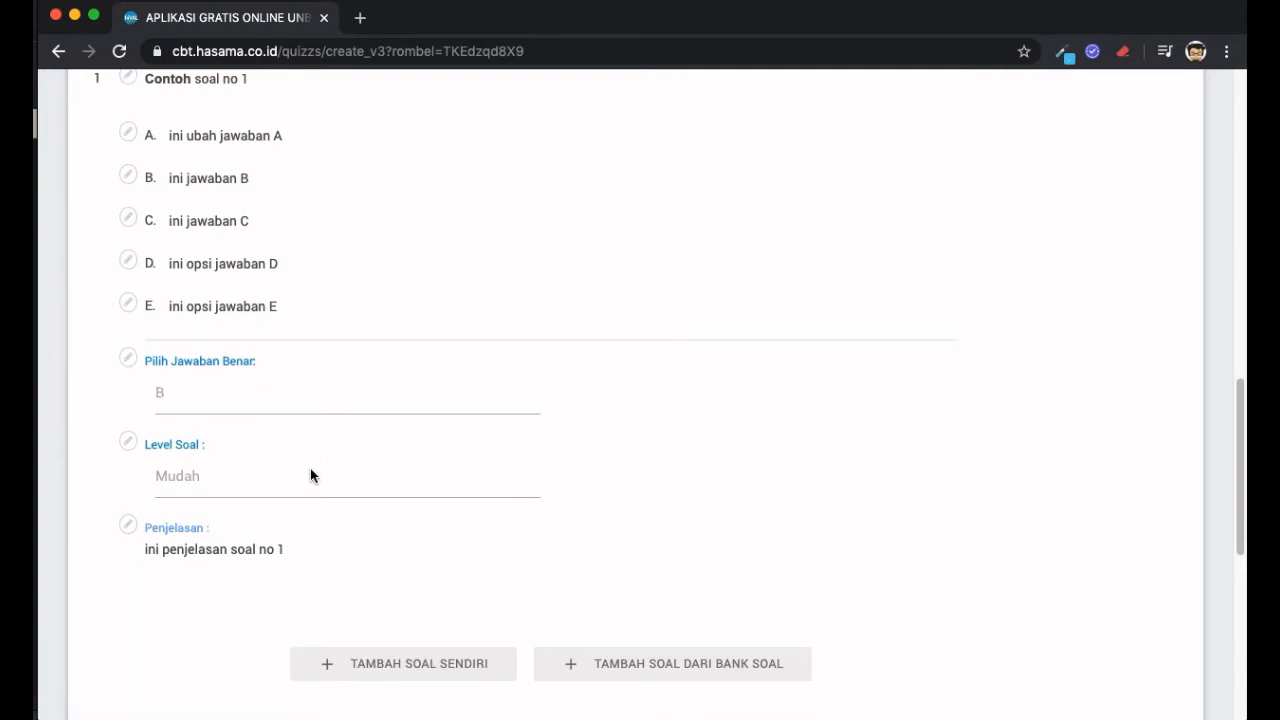
scroll(555, 392, "up", 5)
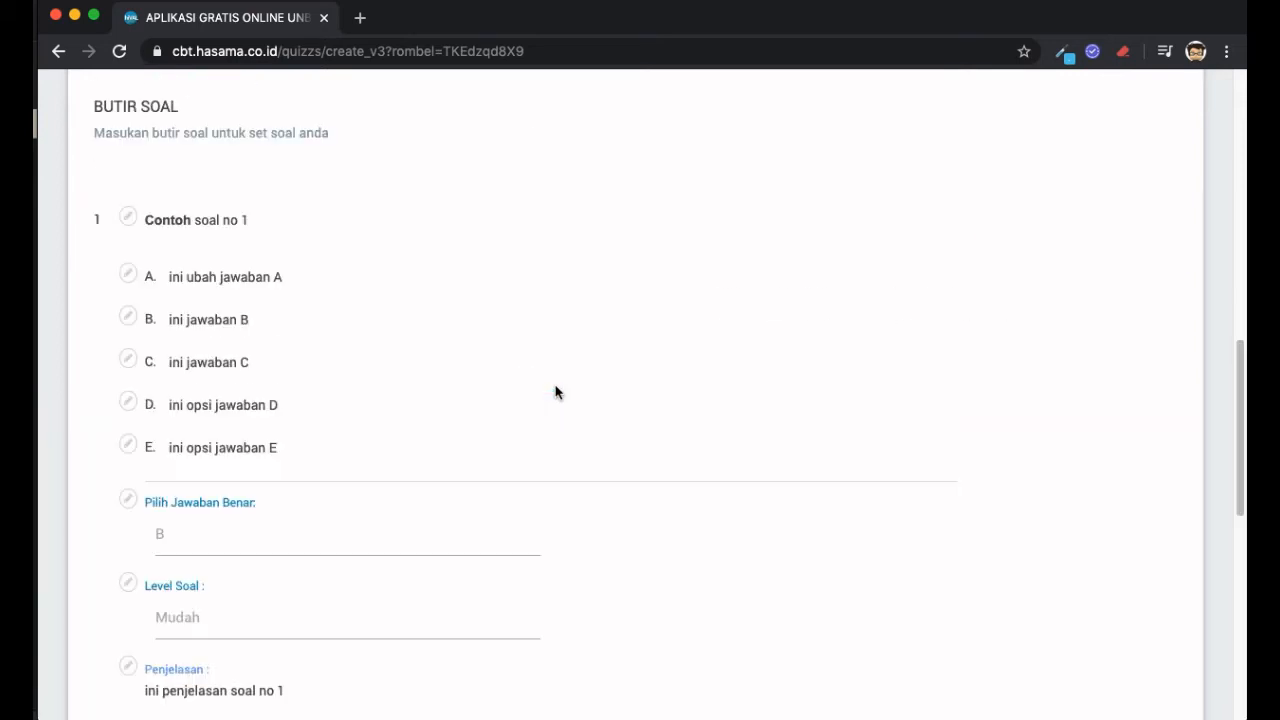
scroll(555, 392, "down", 3)
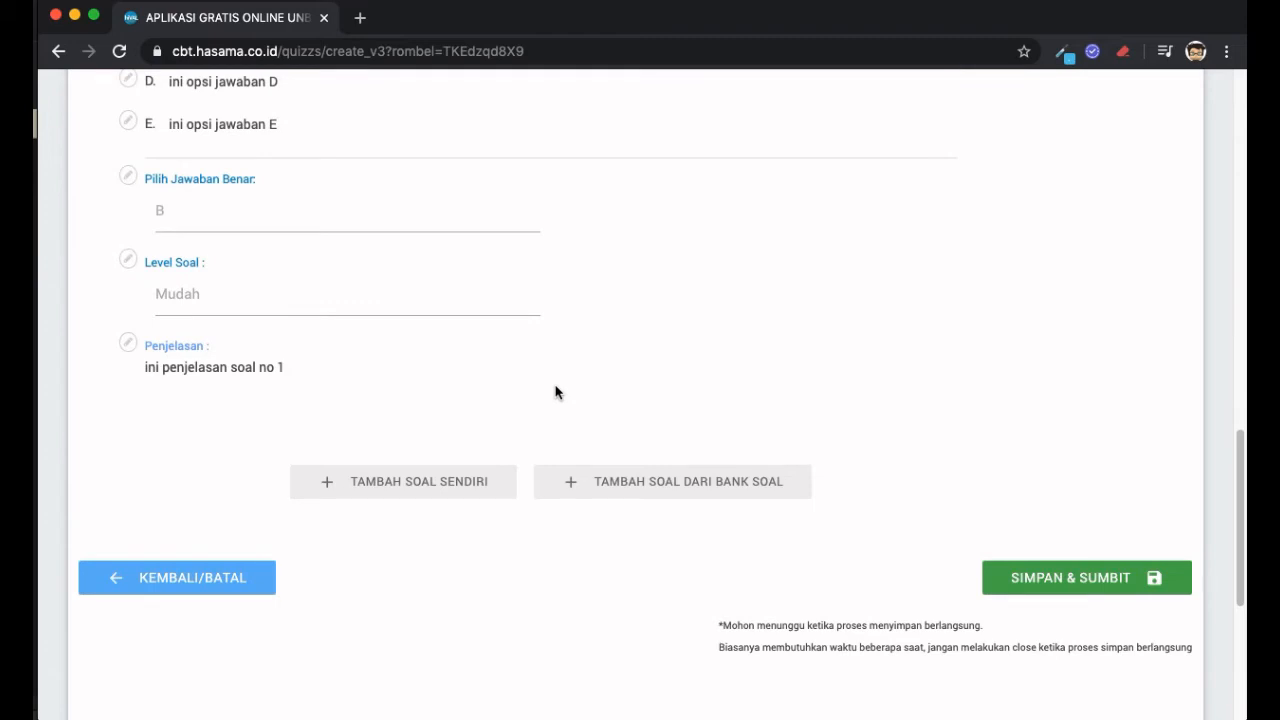
scroll(555, 392, "up", 5)
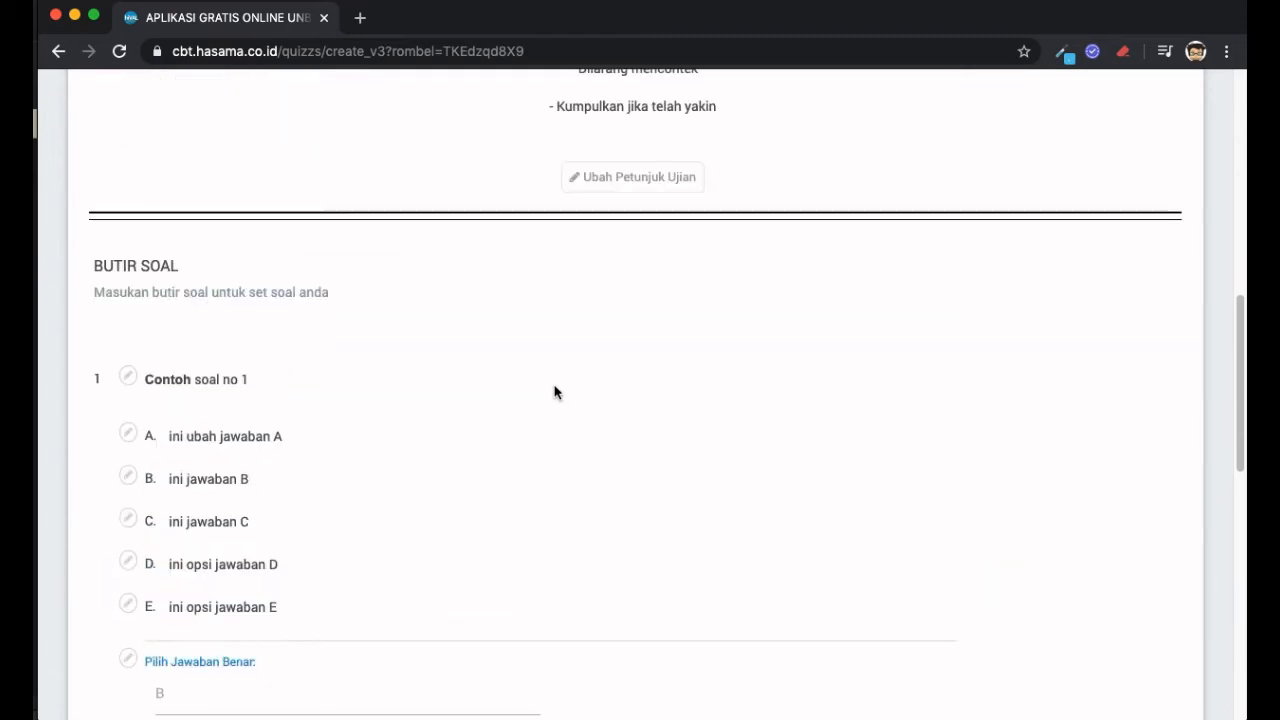
scroll(555, 392, "down", 3)
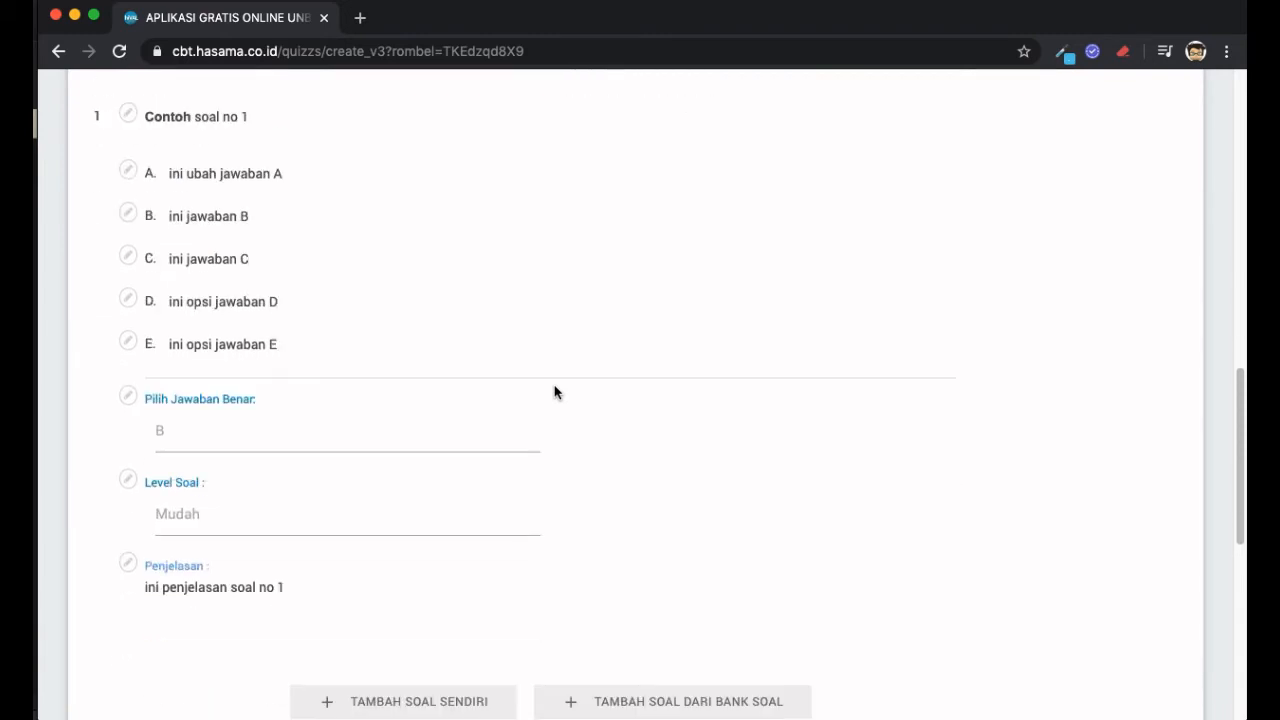
scroll(555, 392, "down", 2)
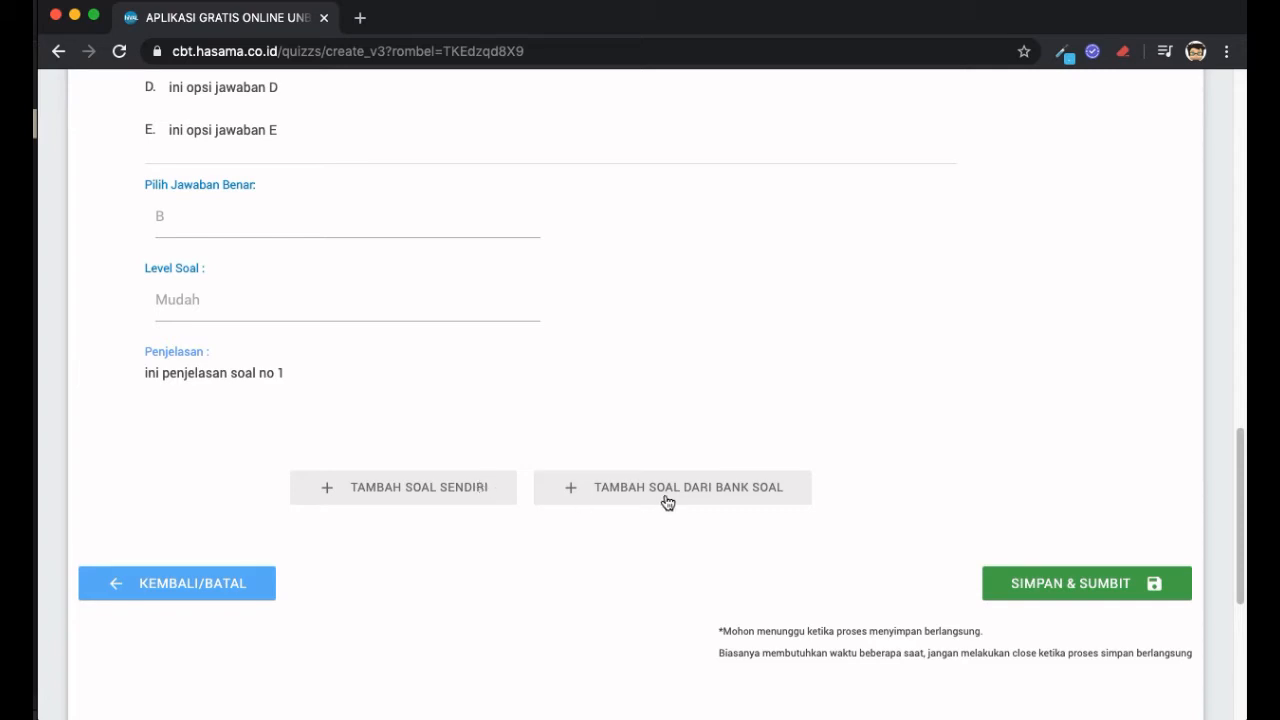
- Add question 2 with 'Tambah Soal Sendiri', then switch to Microsoft Word
left_click(430, 500)
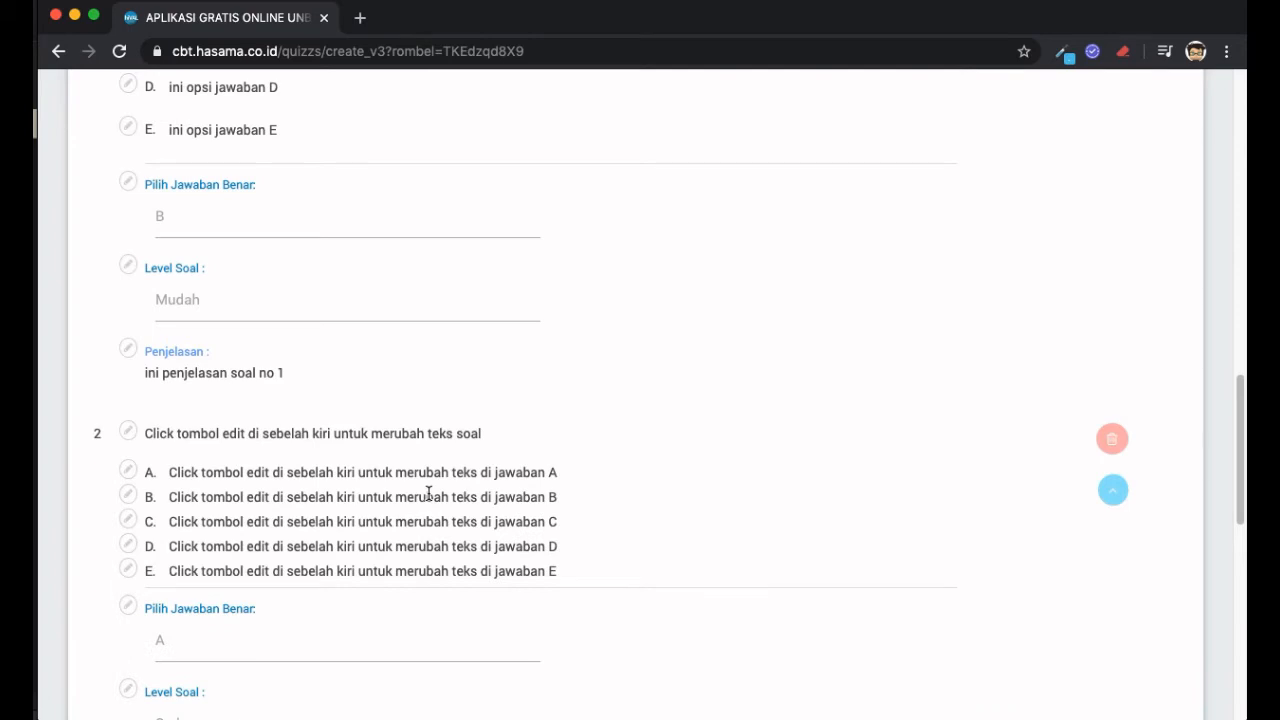
scroll(428, 493, "down", 3)
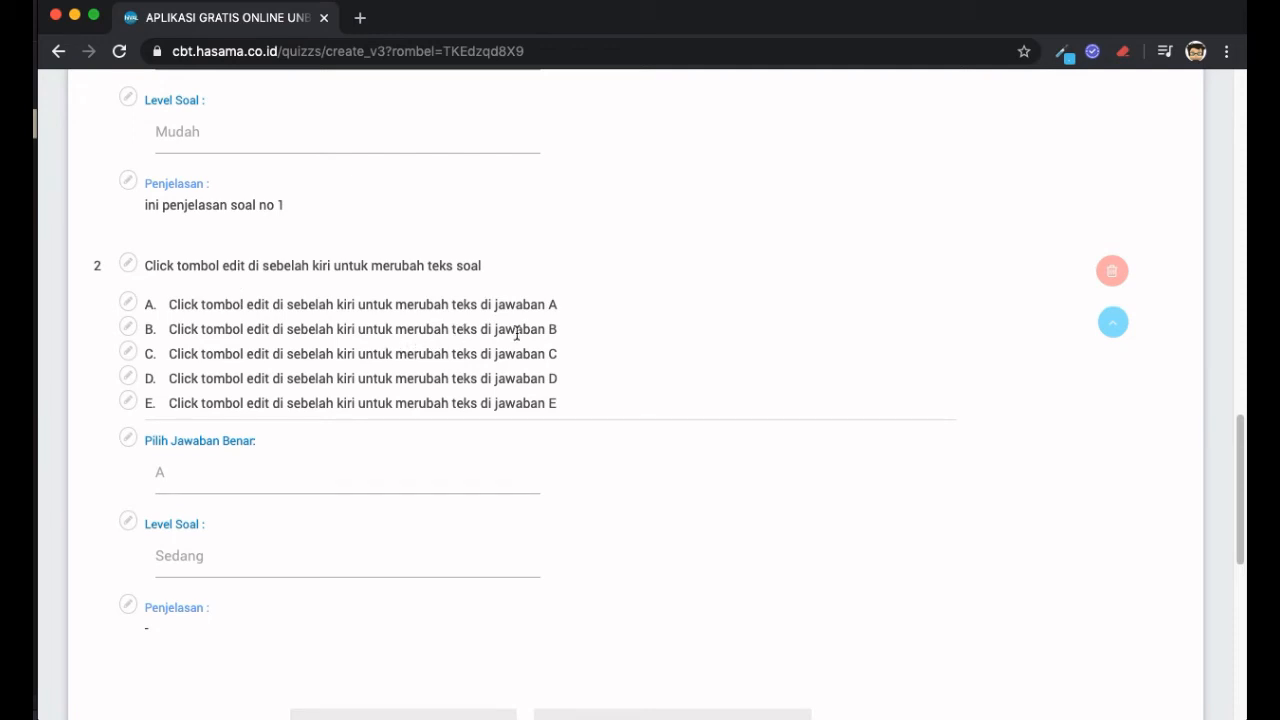
key("super+Tab")
key("super+Tab")
key("super+Tab")
key("super+Tab")
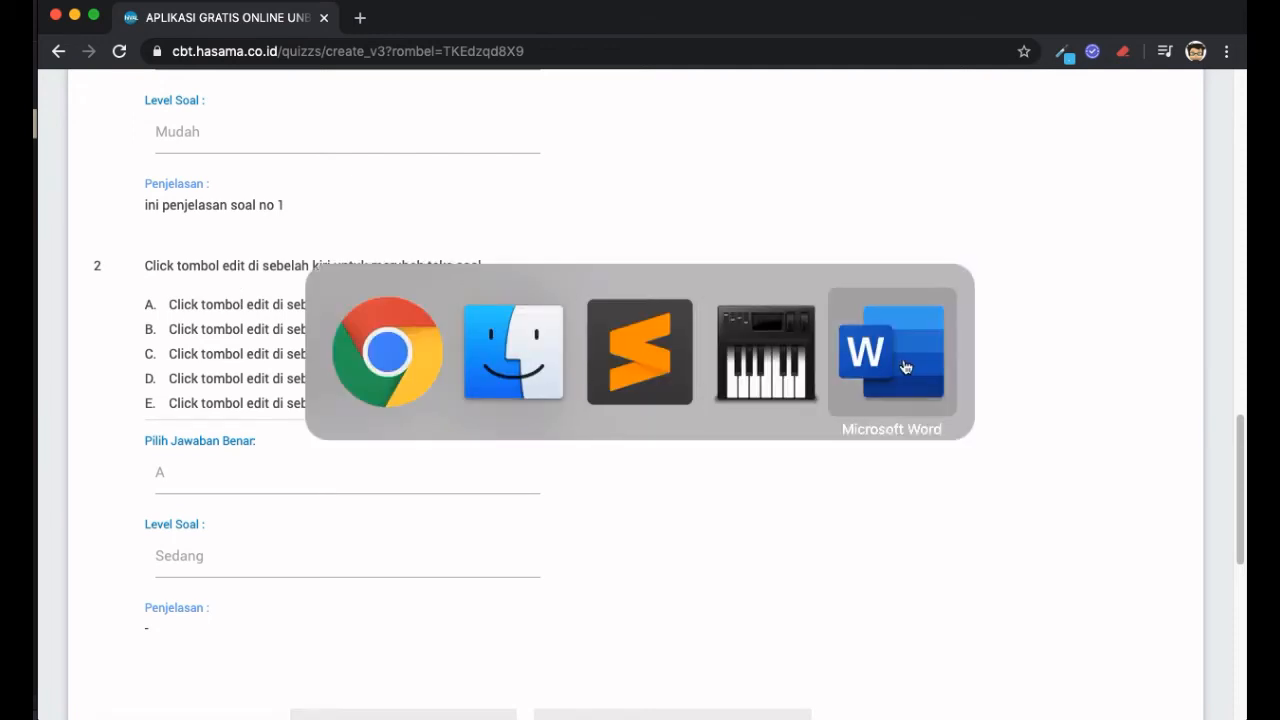
- Open question 2's text for editing in hiVAL
scroll(629, 314, "up", 1)
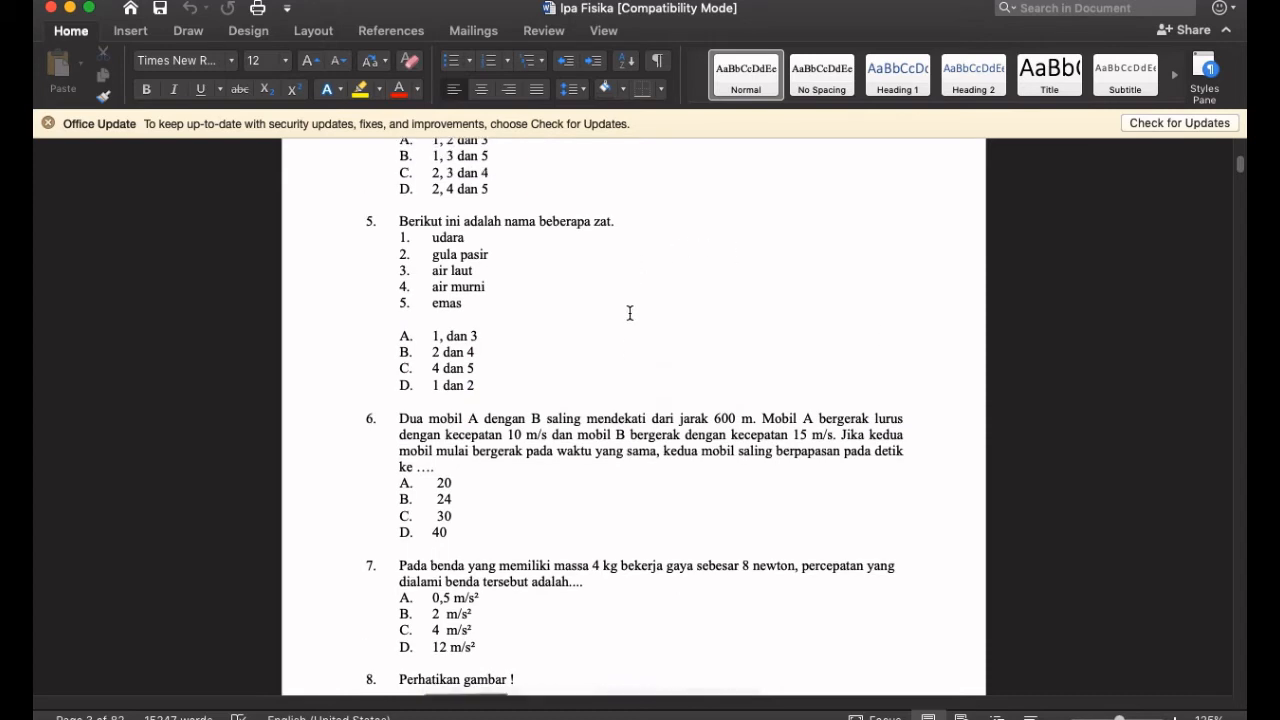
scroll(630, 313, "down", 2)
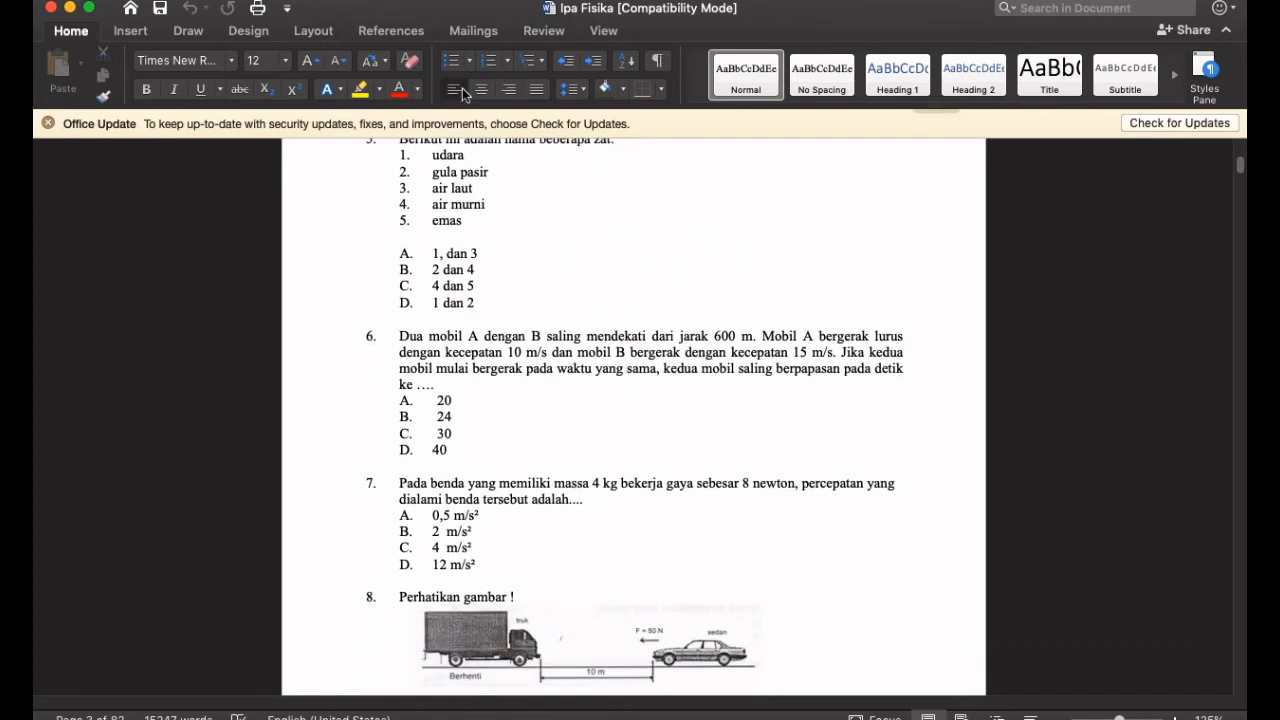
scroll(566, 349, "up", 1)
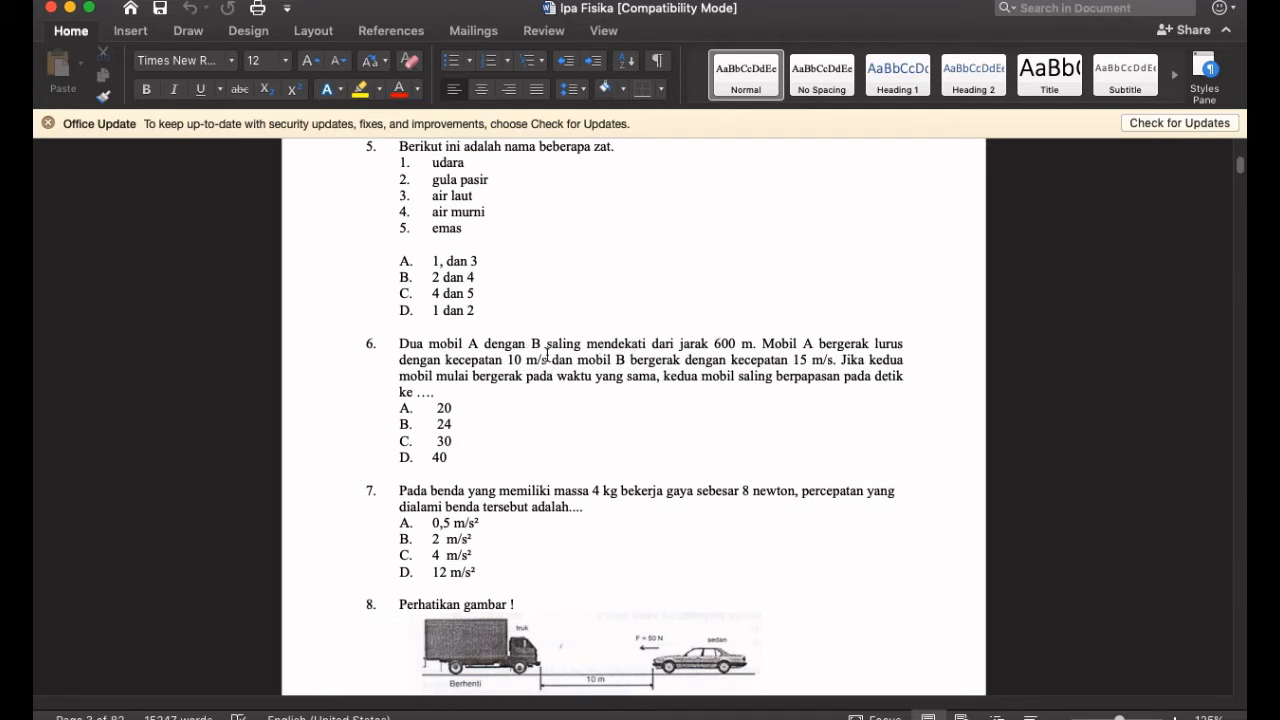
key("super+Tab")
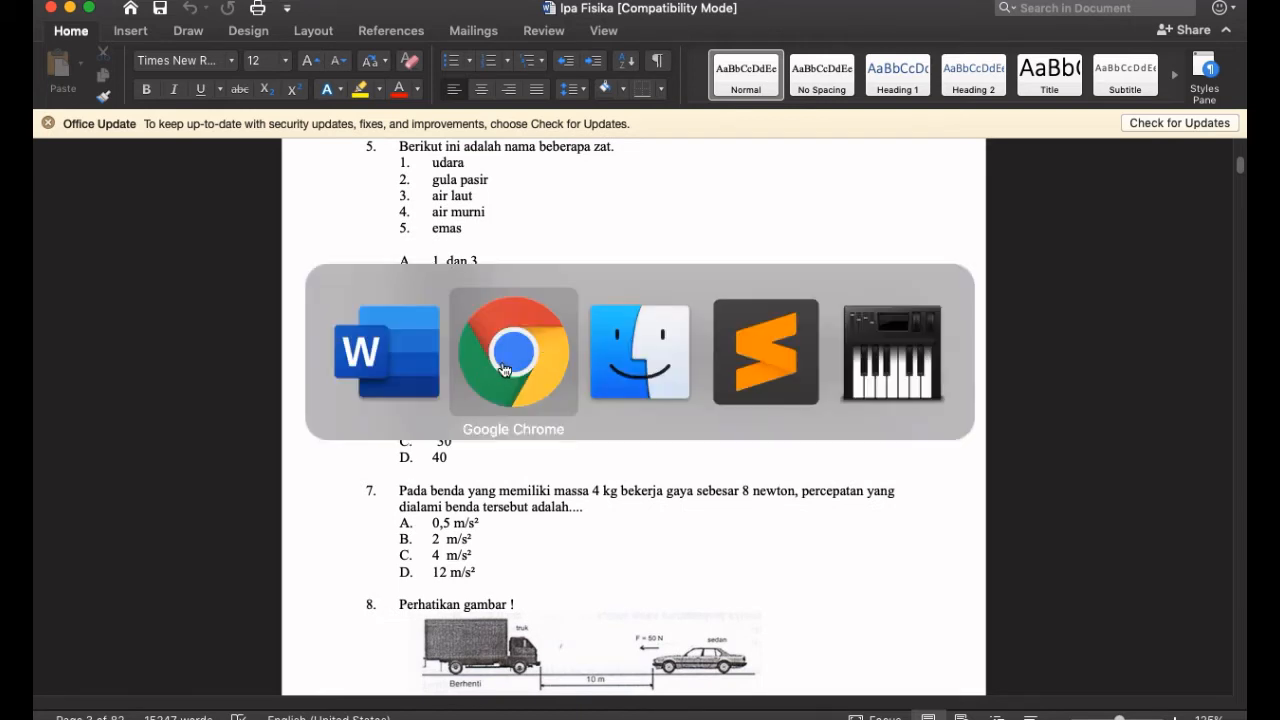
scroll(481, 343, "down", 1)
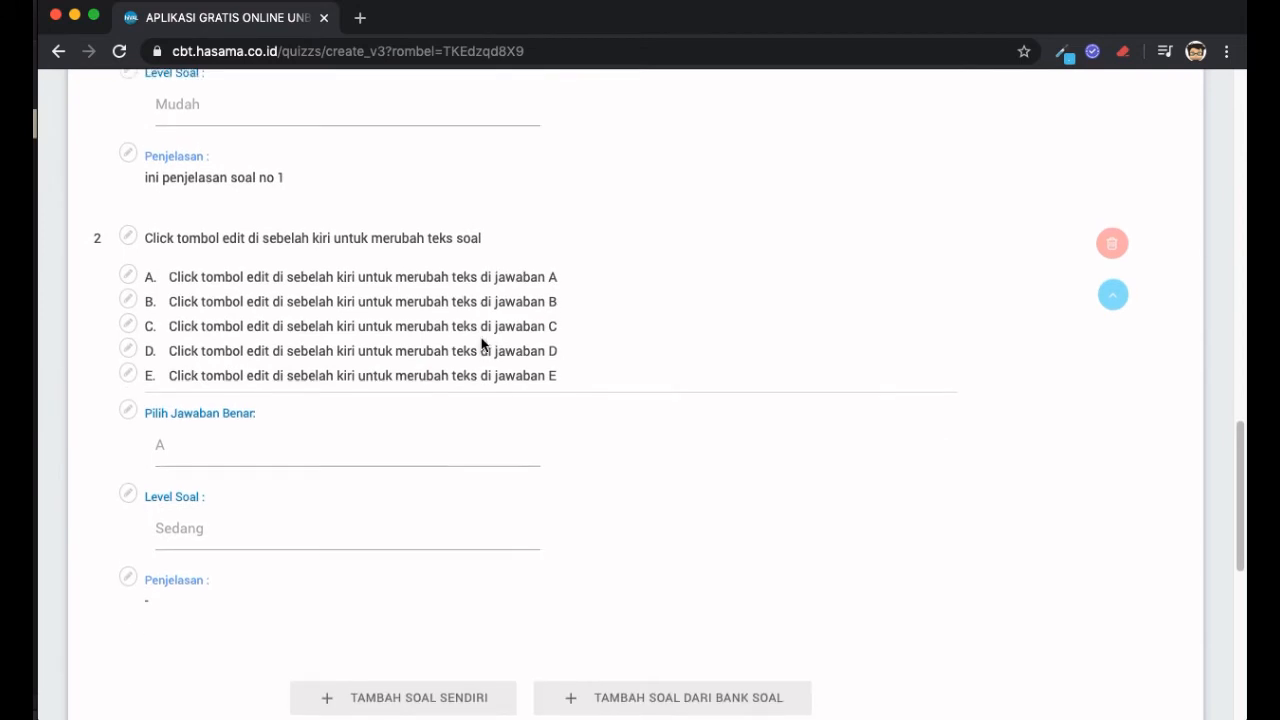
scroll(481, 343, "up", 1)
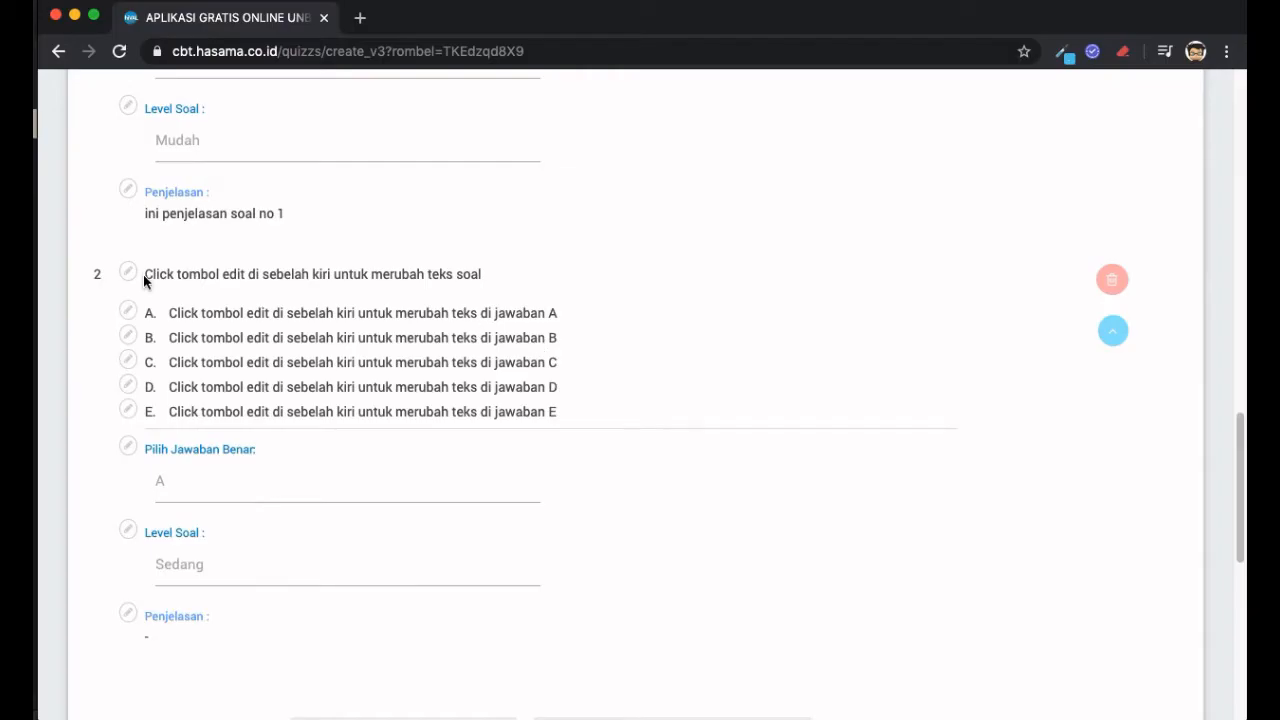
left_click(128, 273)
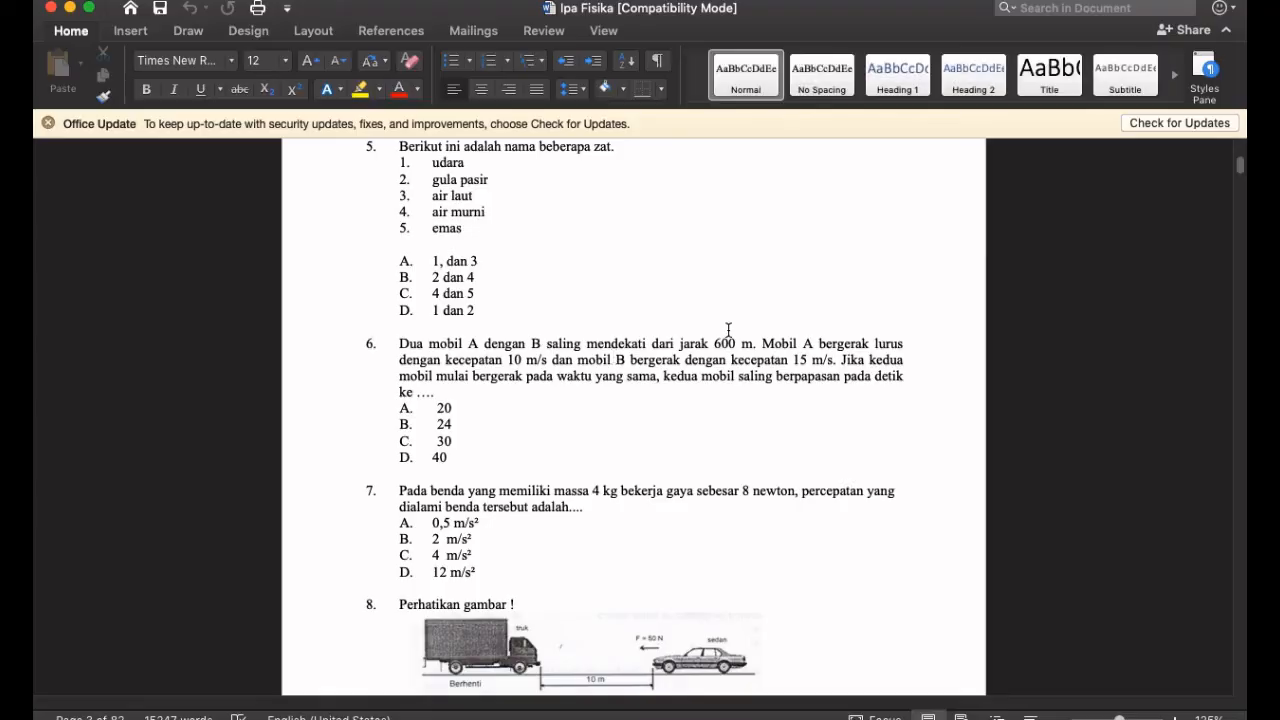
scroll(731, 329, "down", 1)
- Copy question 6's two-cars paragraph from the Word document
left_click(801, 329)
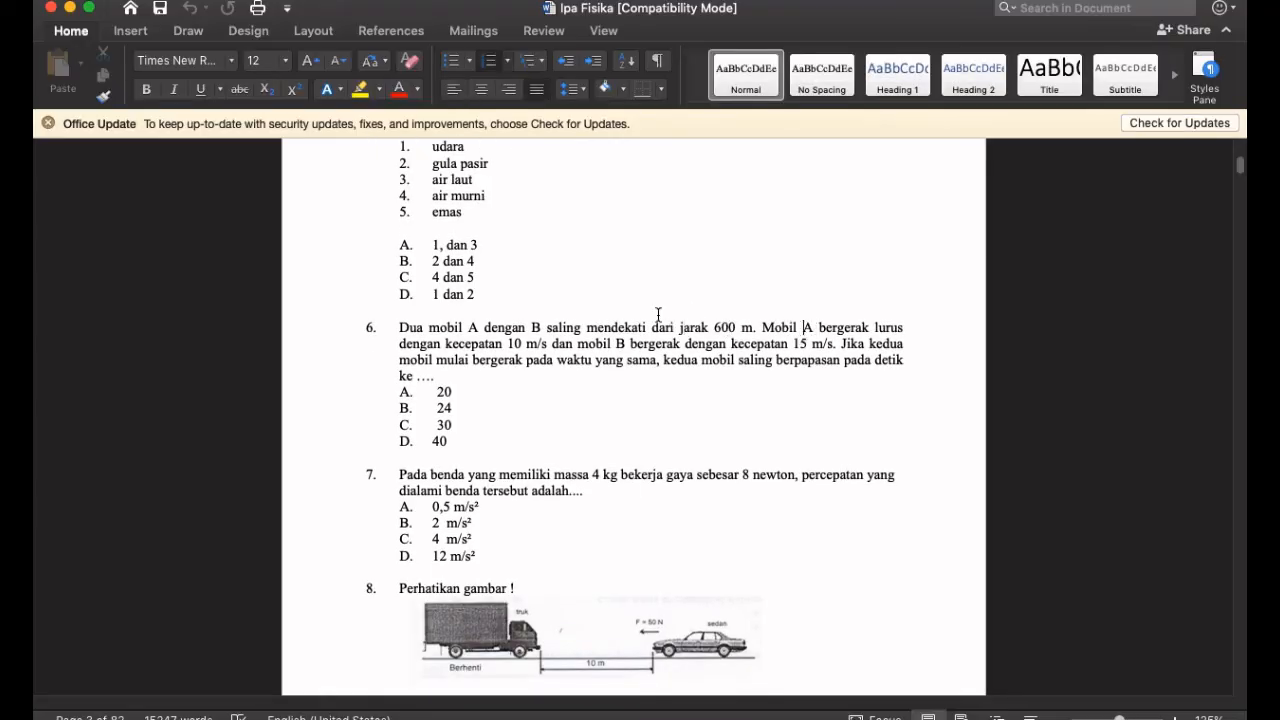
left_click(399, 328)
left_click_drag(563, 344, 460, 378)
right_click(544, 352)
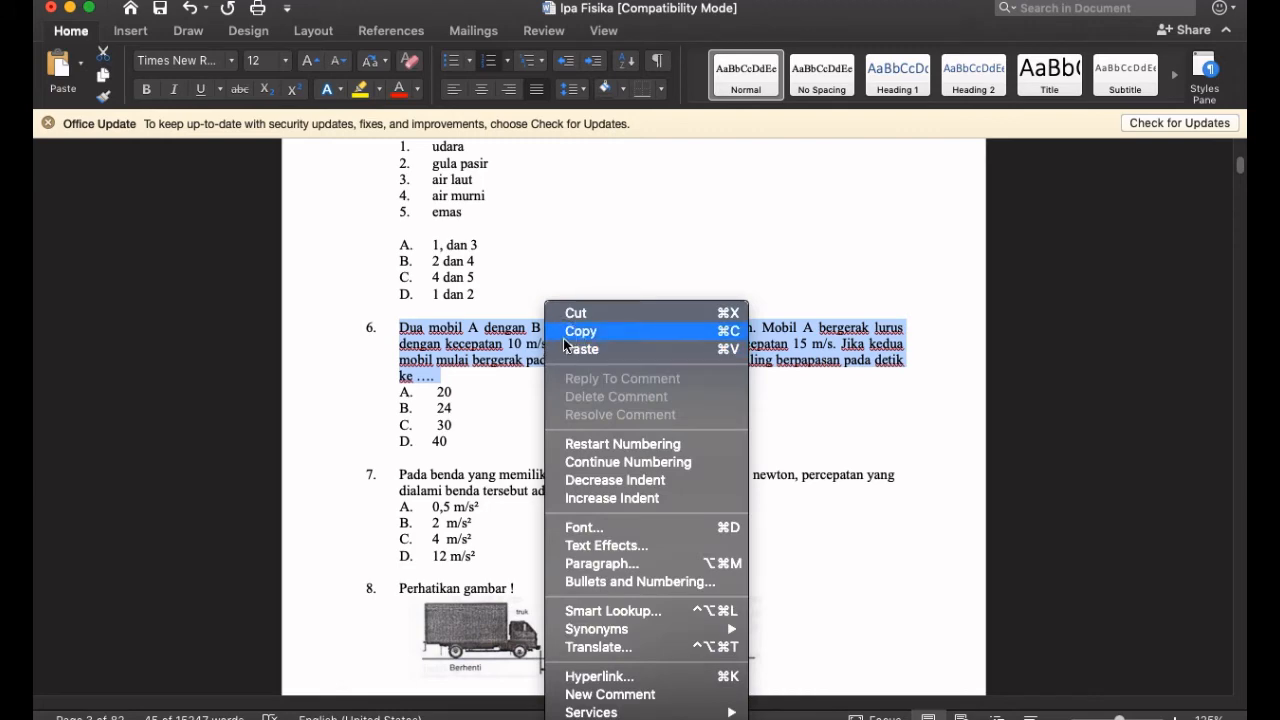
left_click(552, 331)
key("super+Tab")
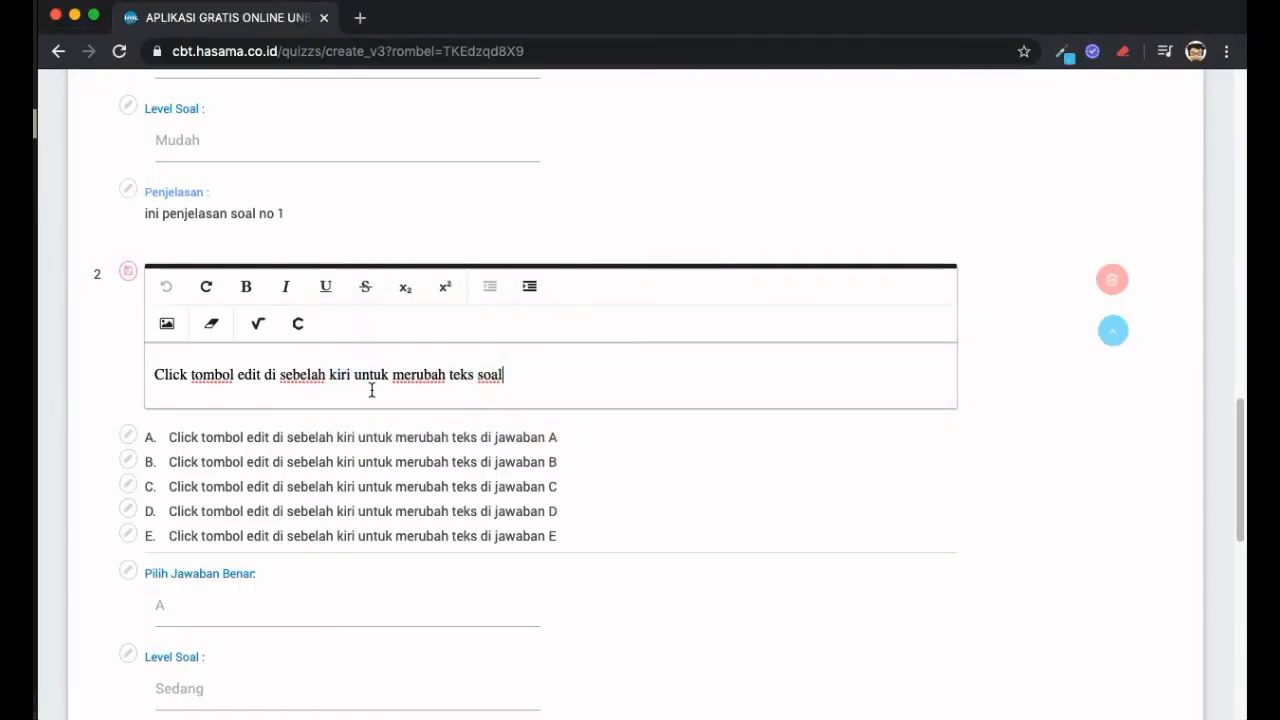
- Paste the two-cars paragraph over question 2's placeholder, break it into lines, and save
triple_click(457, 374)
right_click(438, 377)
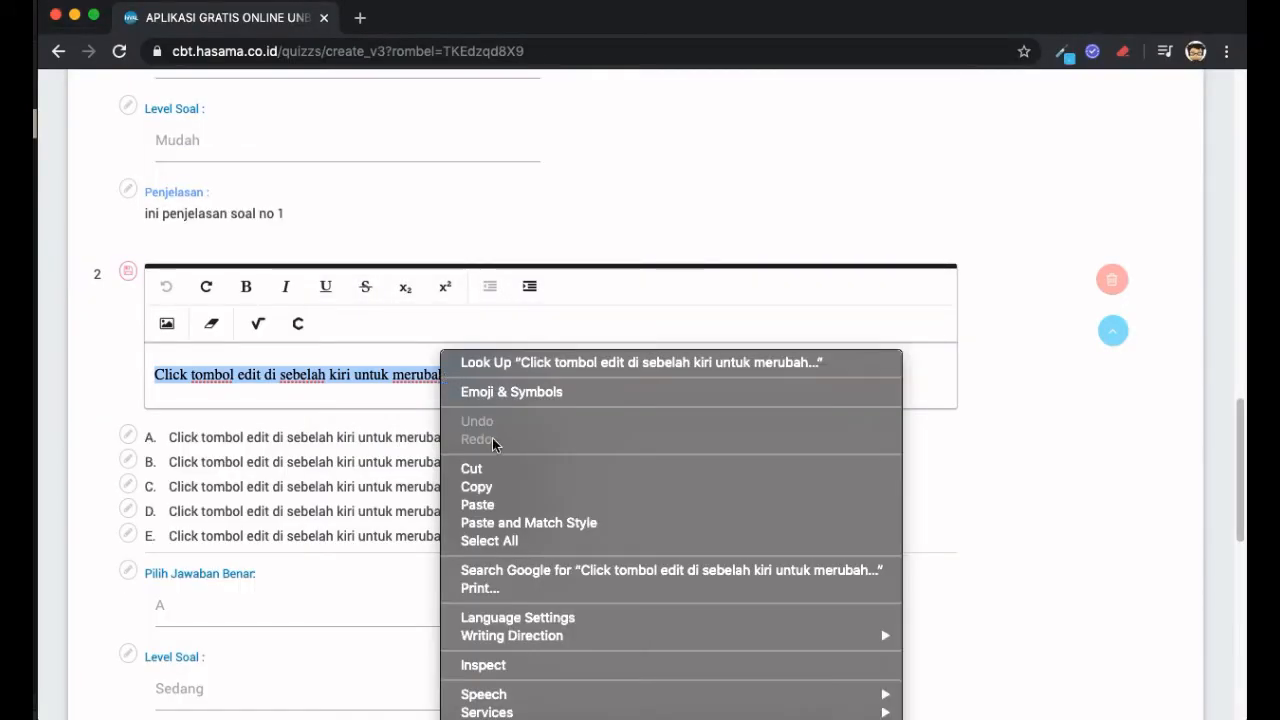
left_click(506, 497)
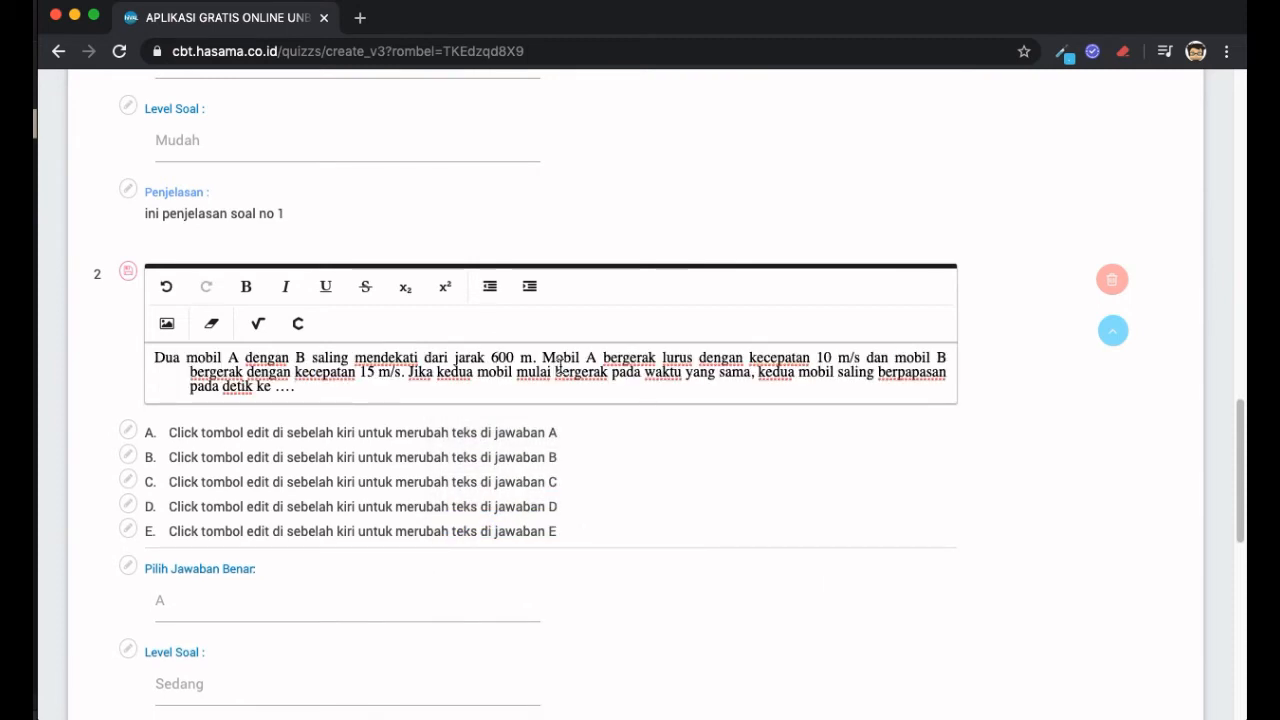
left_click(898, 361)
key("Return")
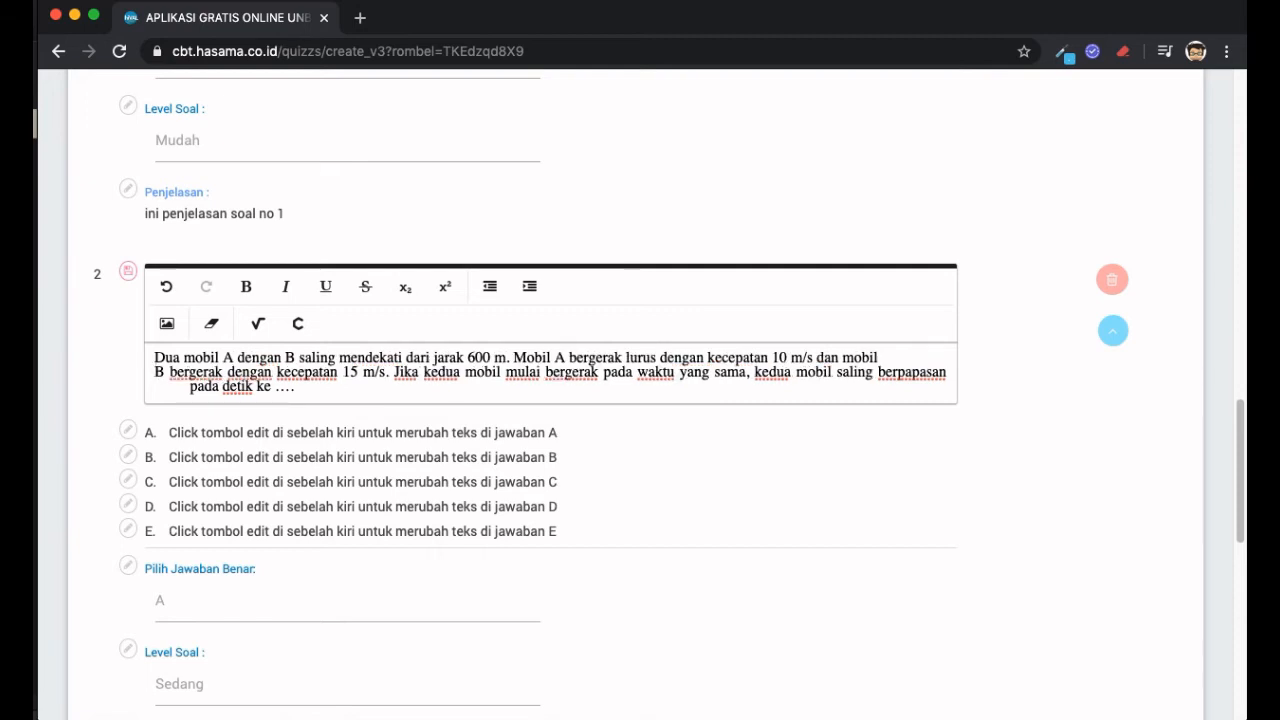
key("Return")
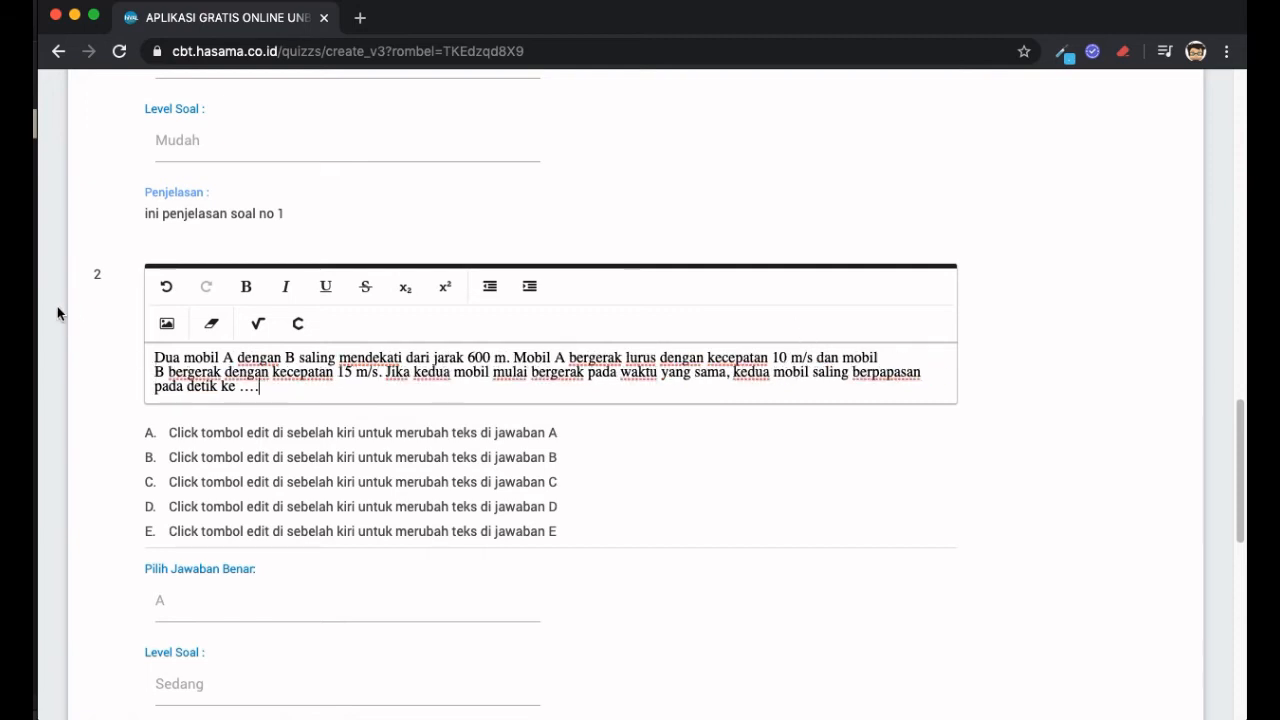
left_click(127, 272)
- Put 'pada detik ke ….' on its own line and save question 2 again
left_click(127, 272)
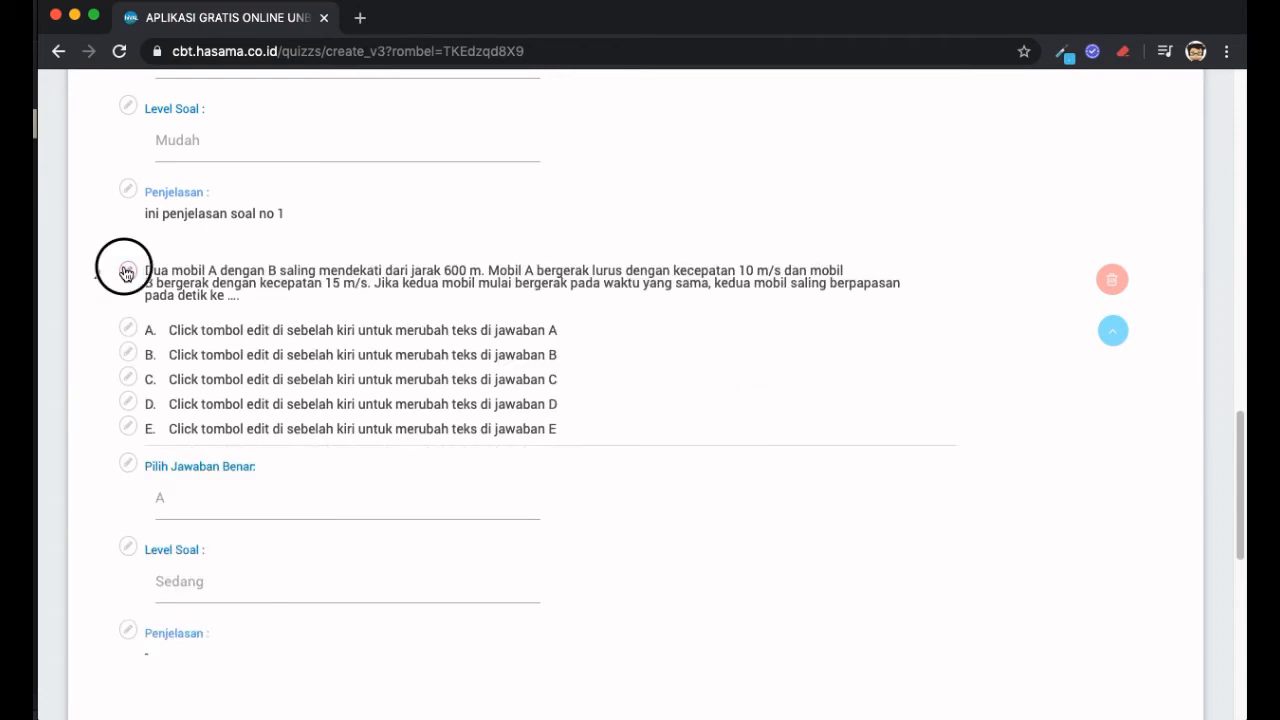
double_click(344, 372)
triple_click(340, 371)
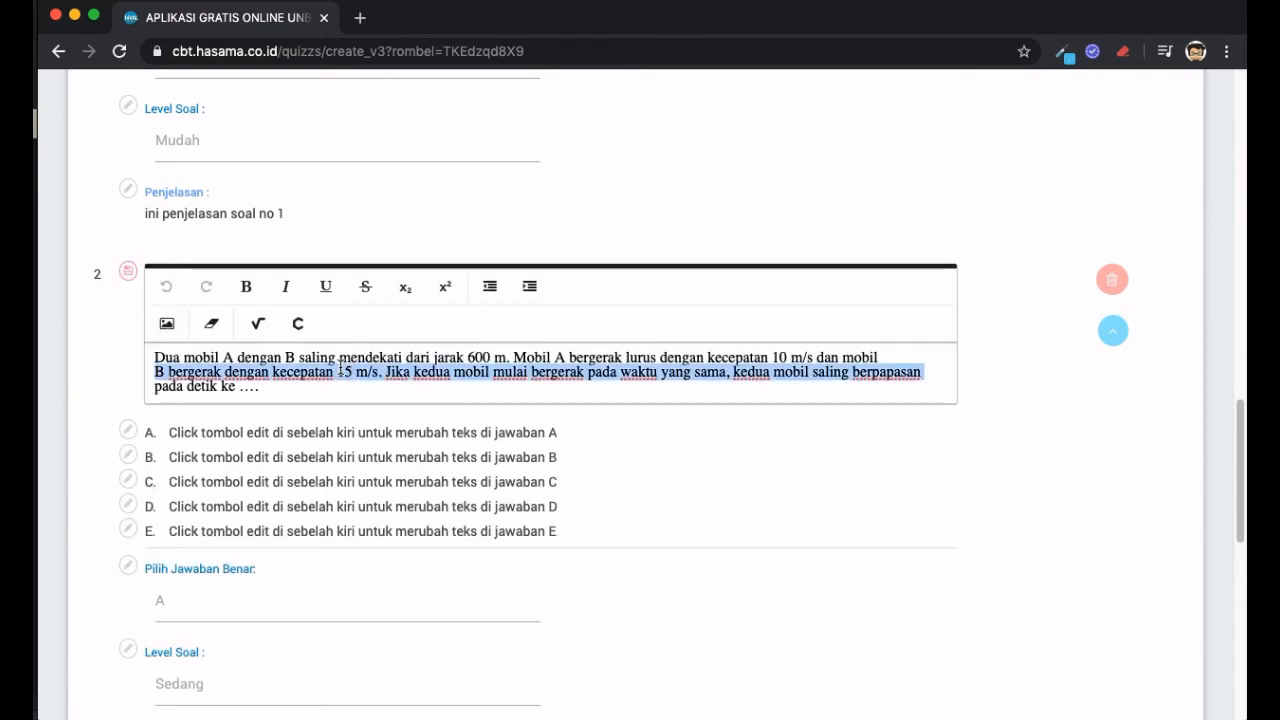
key("Up")
left_click(156, 387)
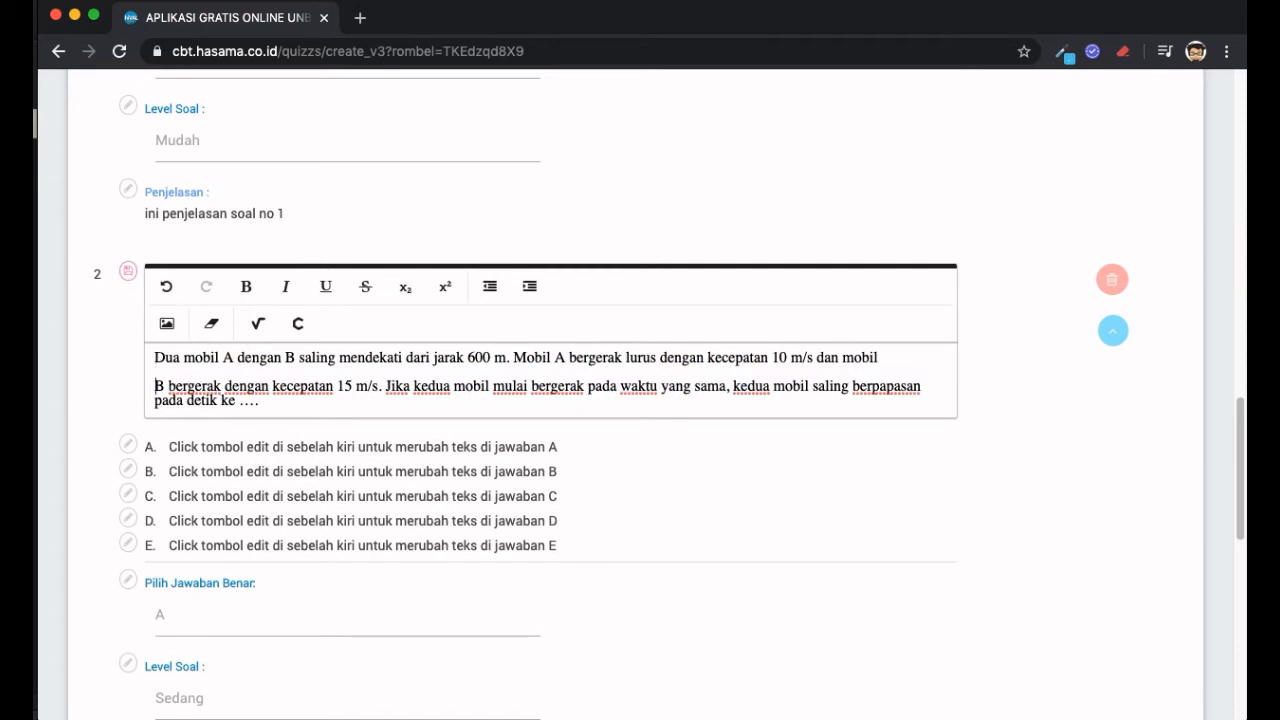
key("Return")
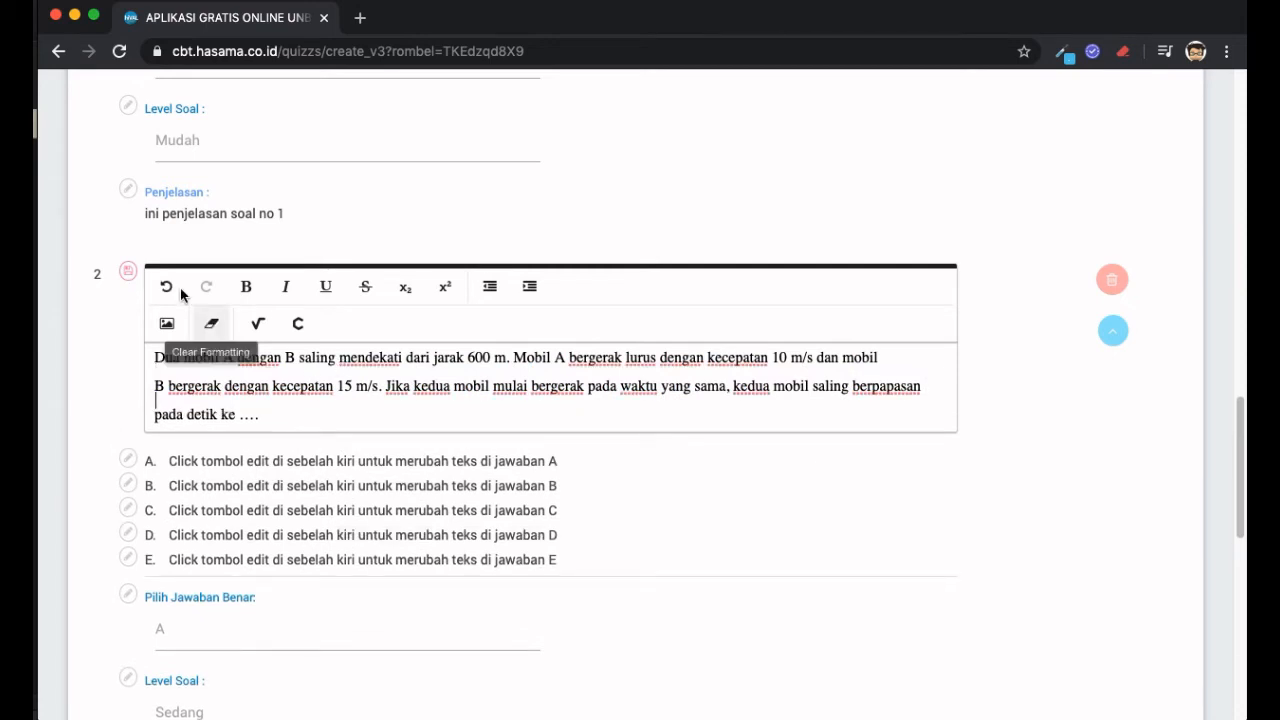
left_click(128, 271)
scroll(300, 345, "down", 3)
scroll(300, 345, "up", 1)
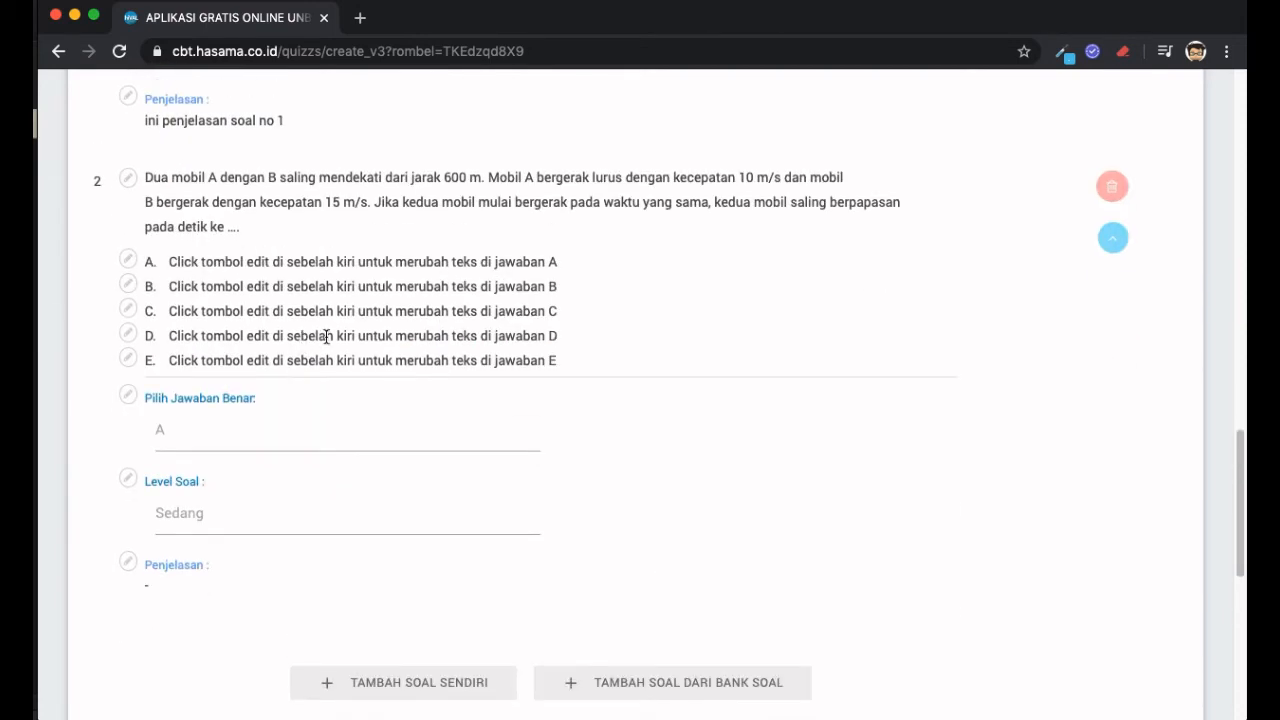
scroll(640, 201, "up", 2)
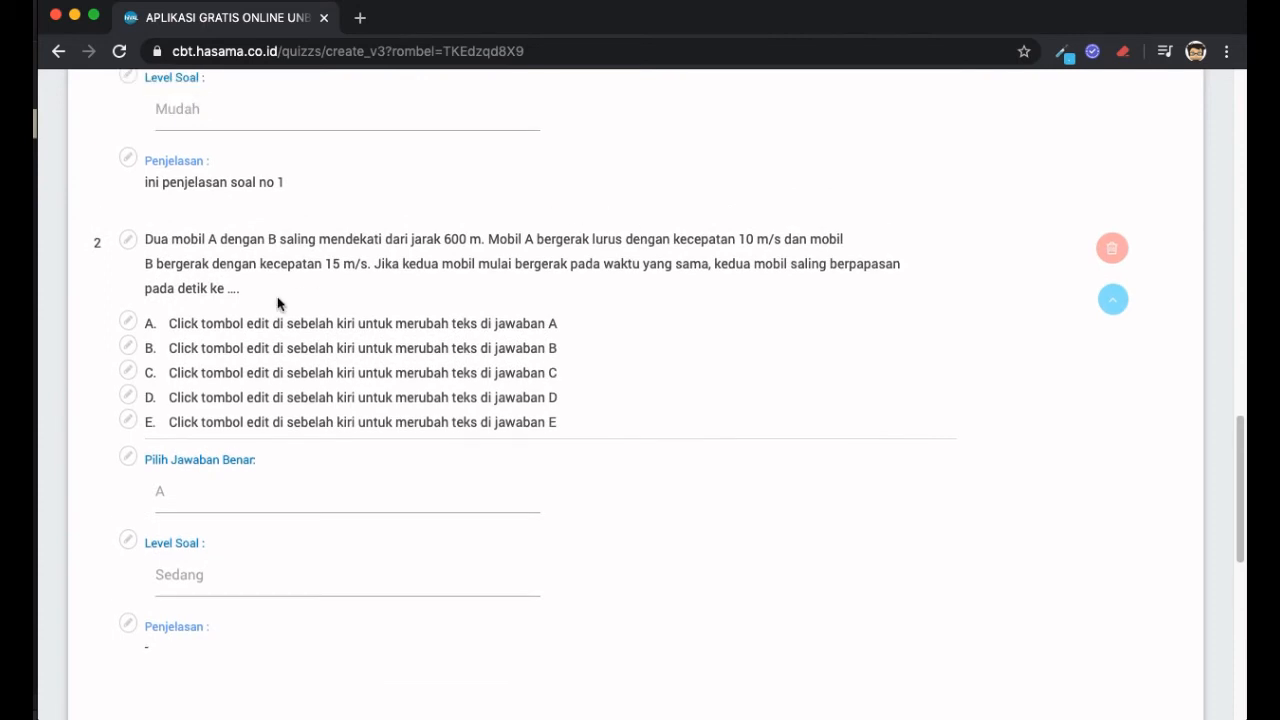
scroll(385, 278, "up", 3)
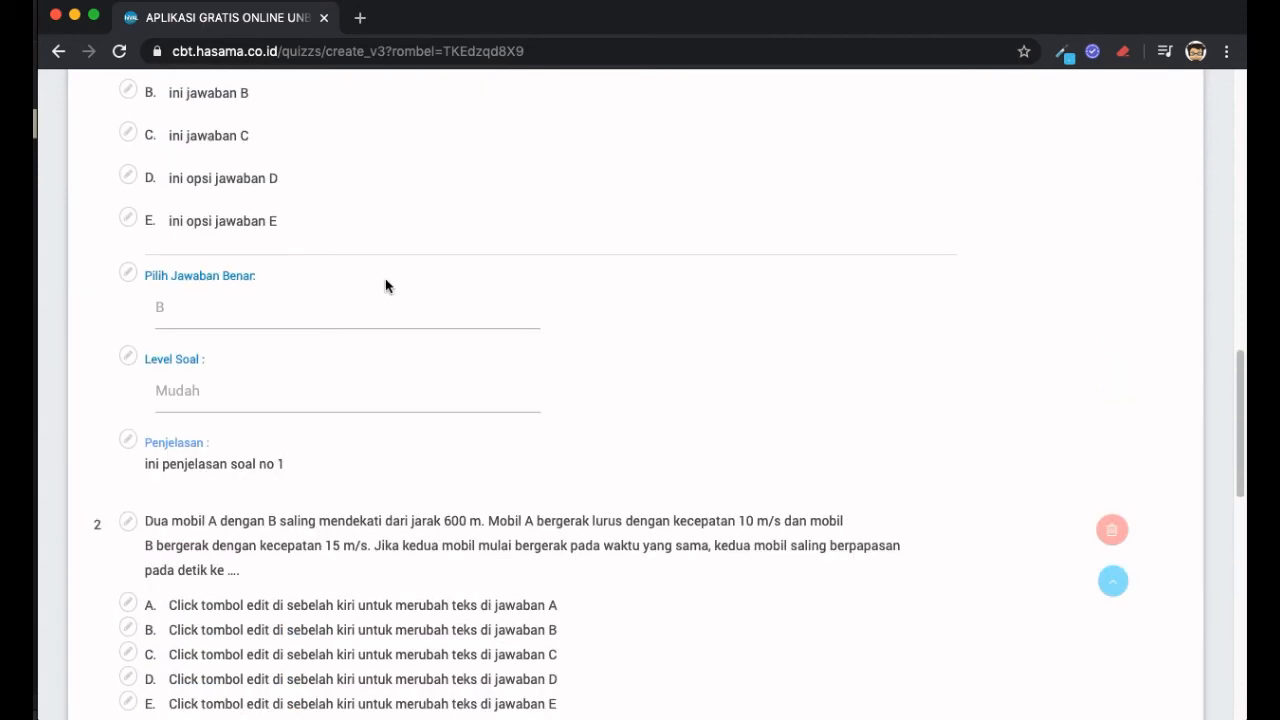
- Copy the value 20 for option A from the Word document
scroll(385, 278, "down", 1)
key("super+Tab")
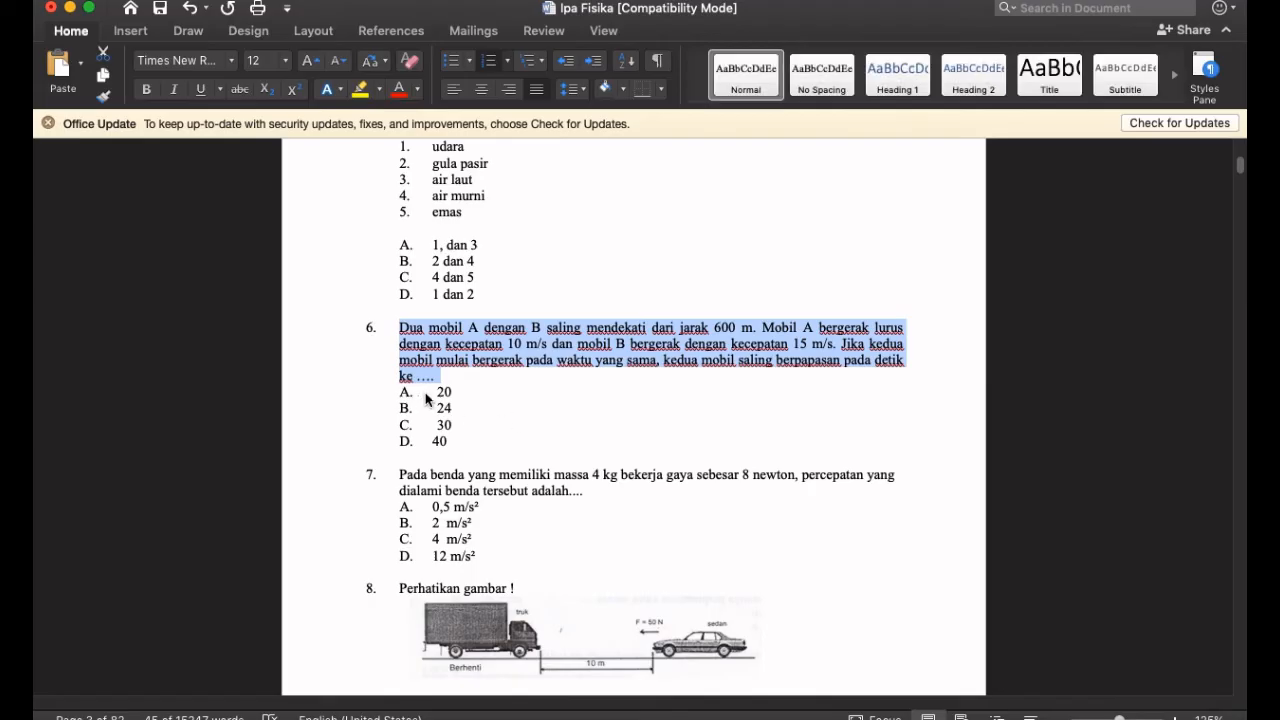
left_click(435, 391)
double_click(440, 391)
key("super+Tab")
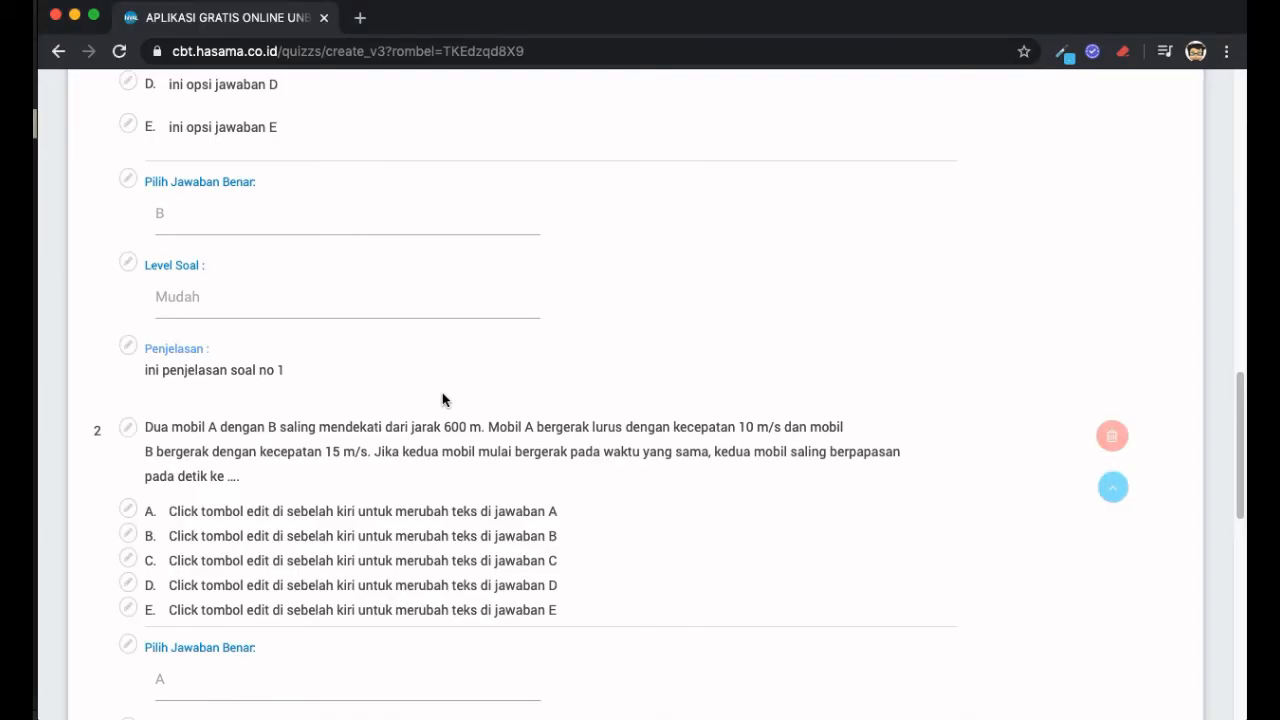
key("super+Tab")
right_click(441, 391)
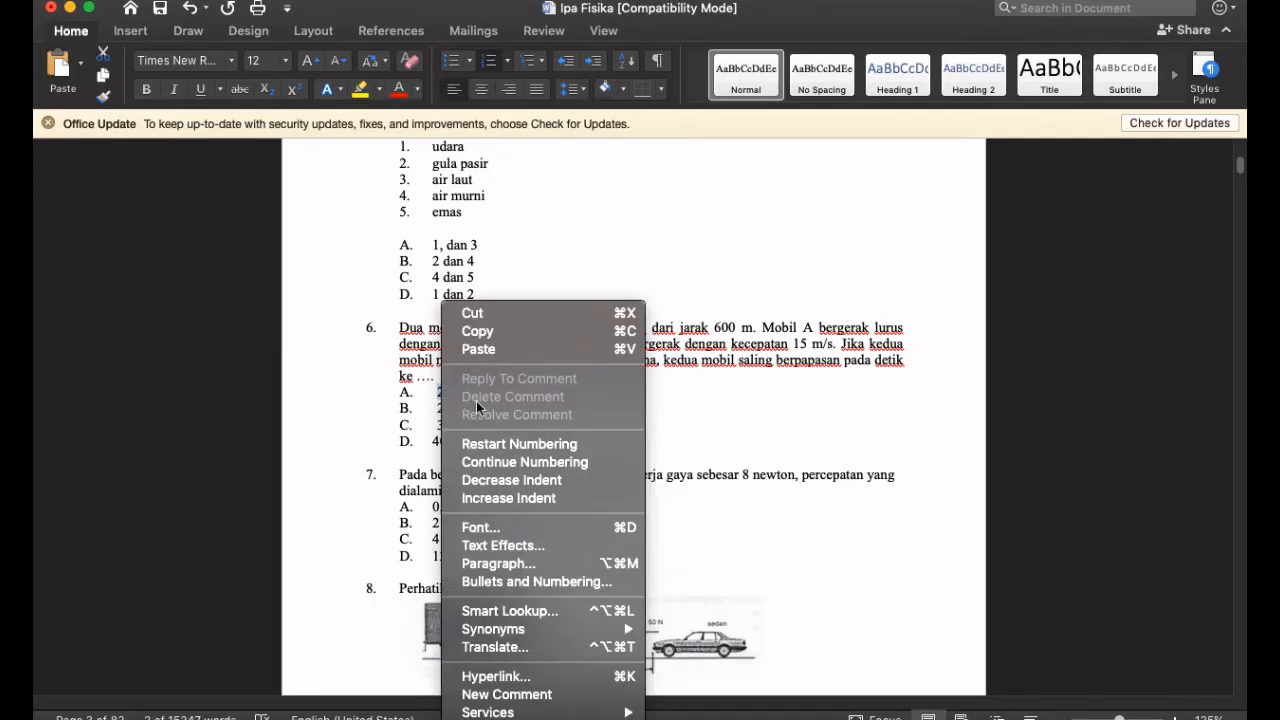
left_click(511, 341)
- Paste 20 into question 2's answer A, replacing the placeholder, and save it
key("super+Tab")
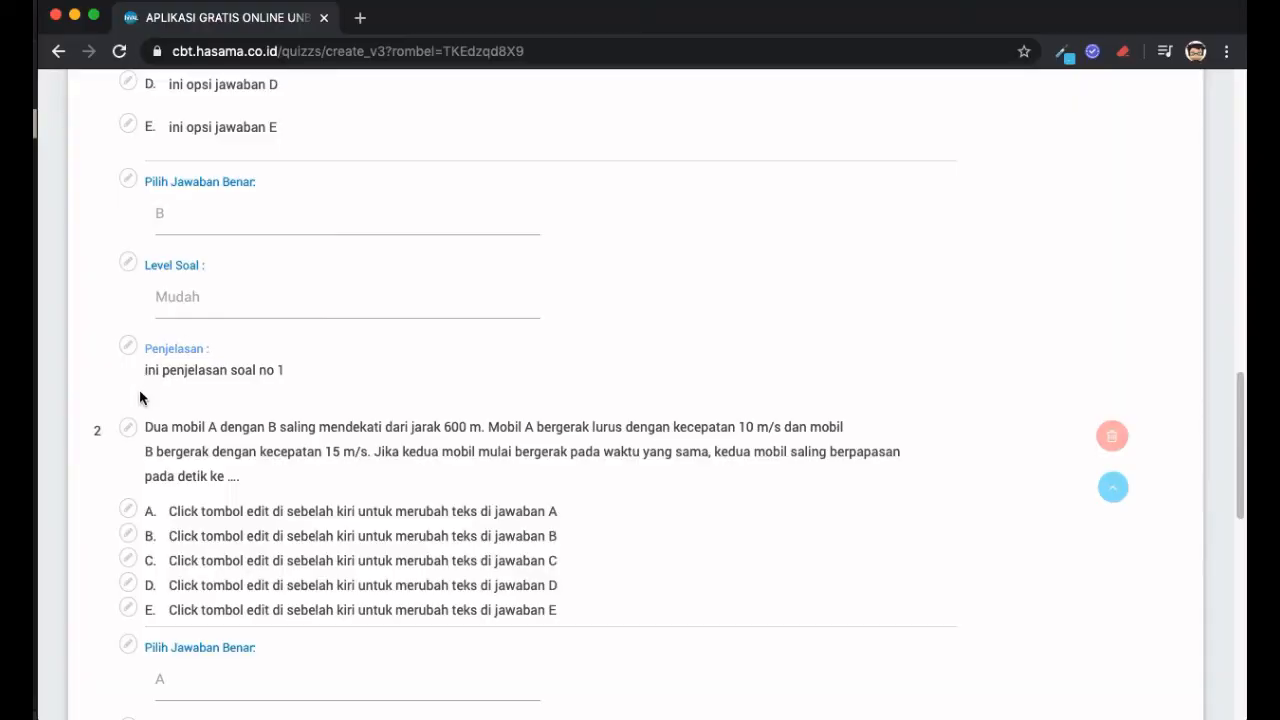
scroll(140, 507, "down", 2)
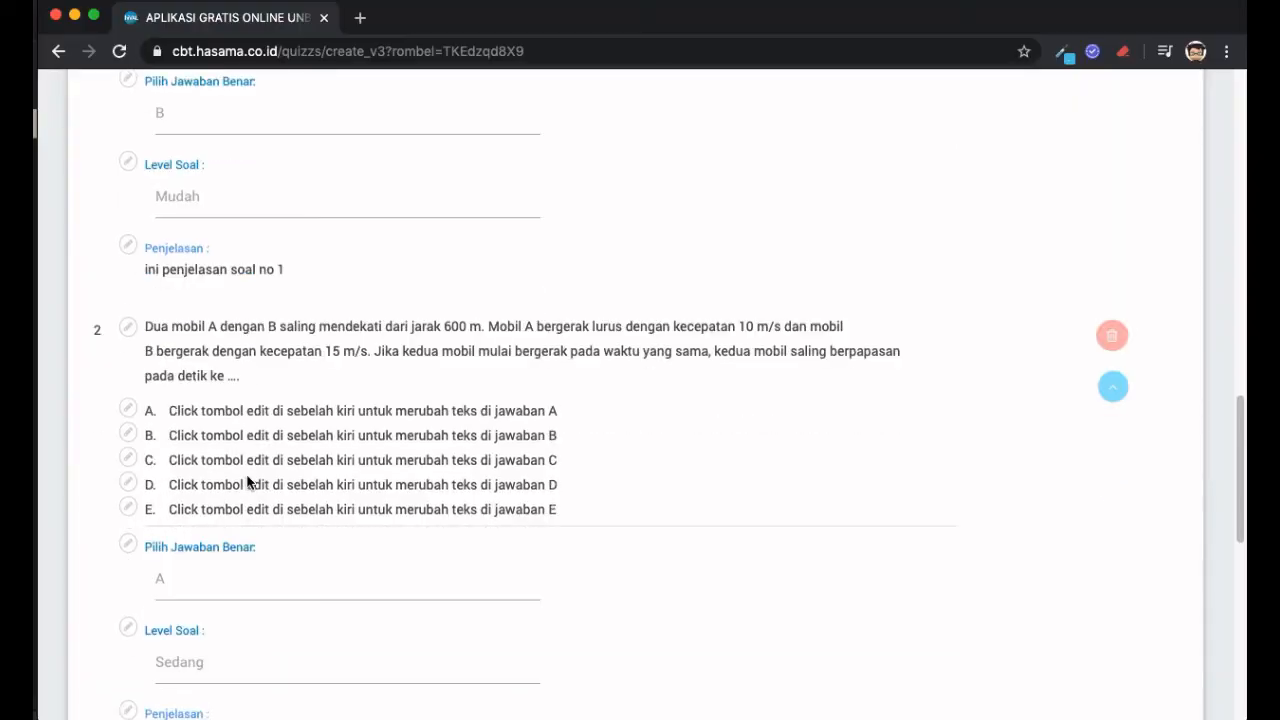
left_click(128, 411)
triple_click(284, 511)
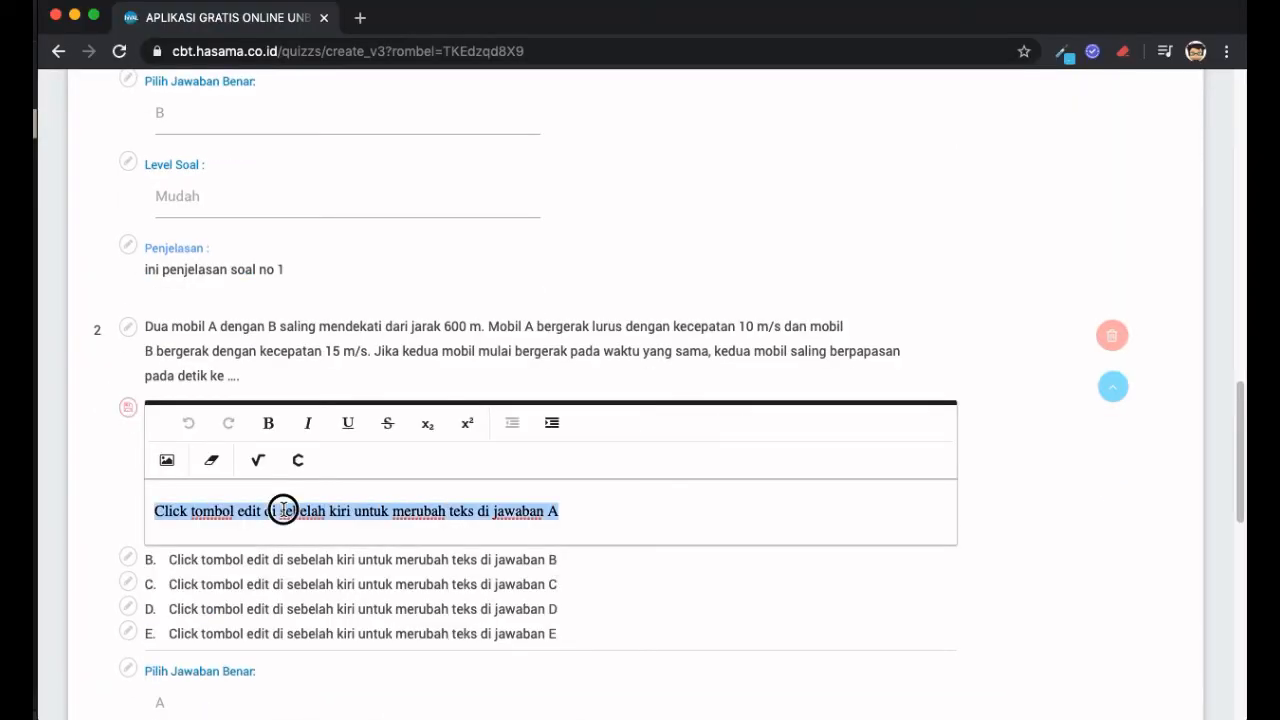
right_click(284, 511)
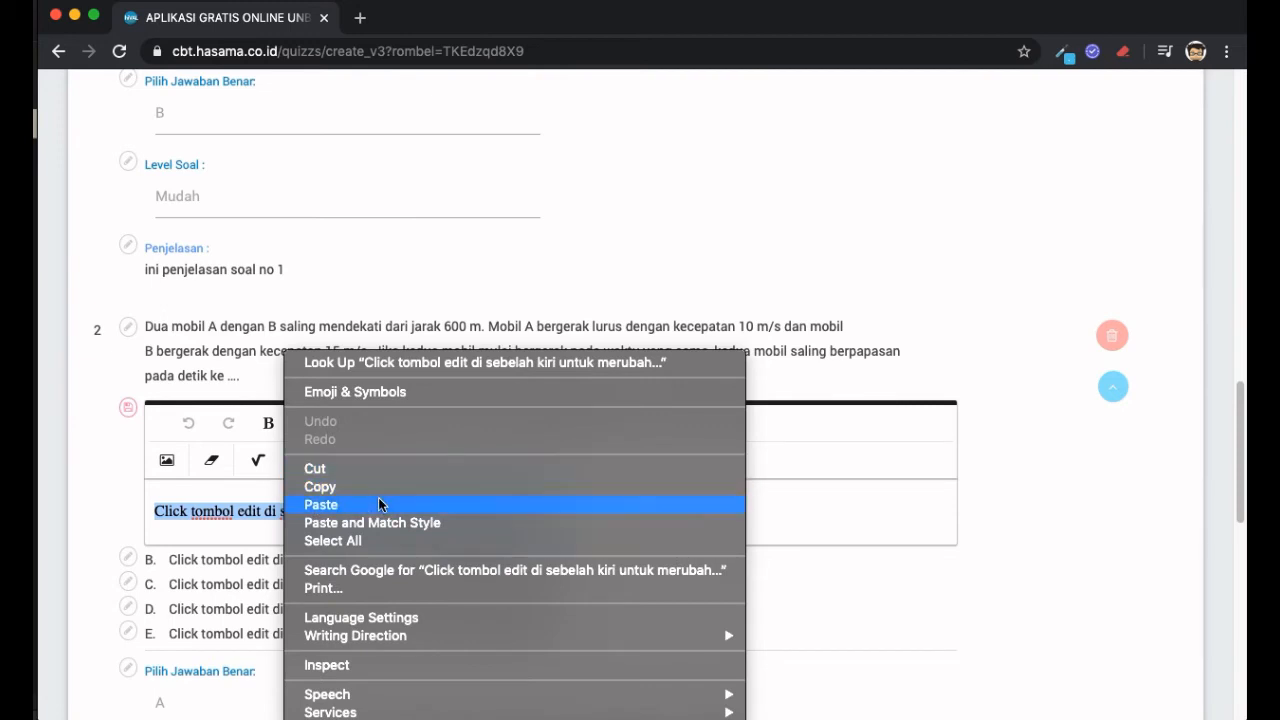
left_click(378, 497)
left_click(192, 511)
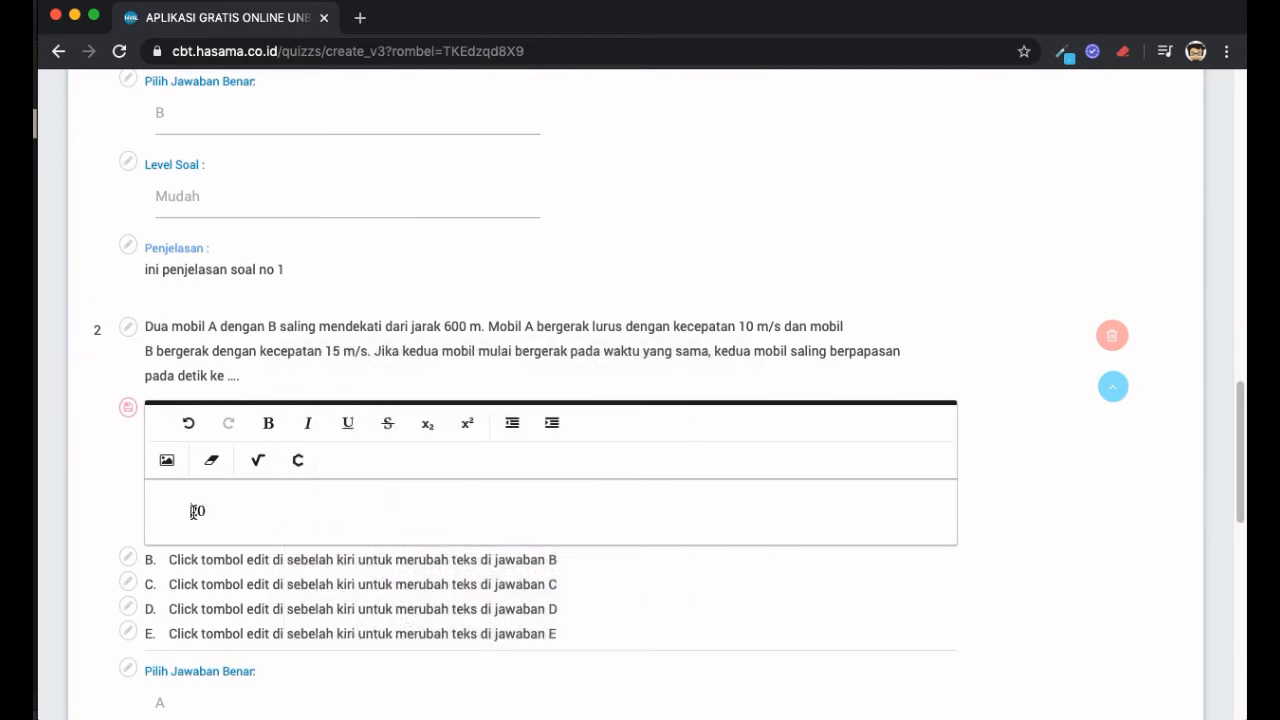
left_click(128, 407)
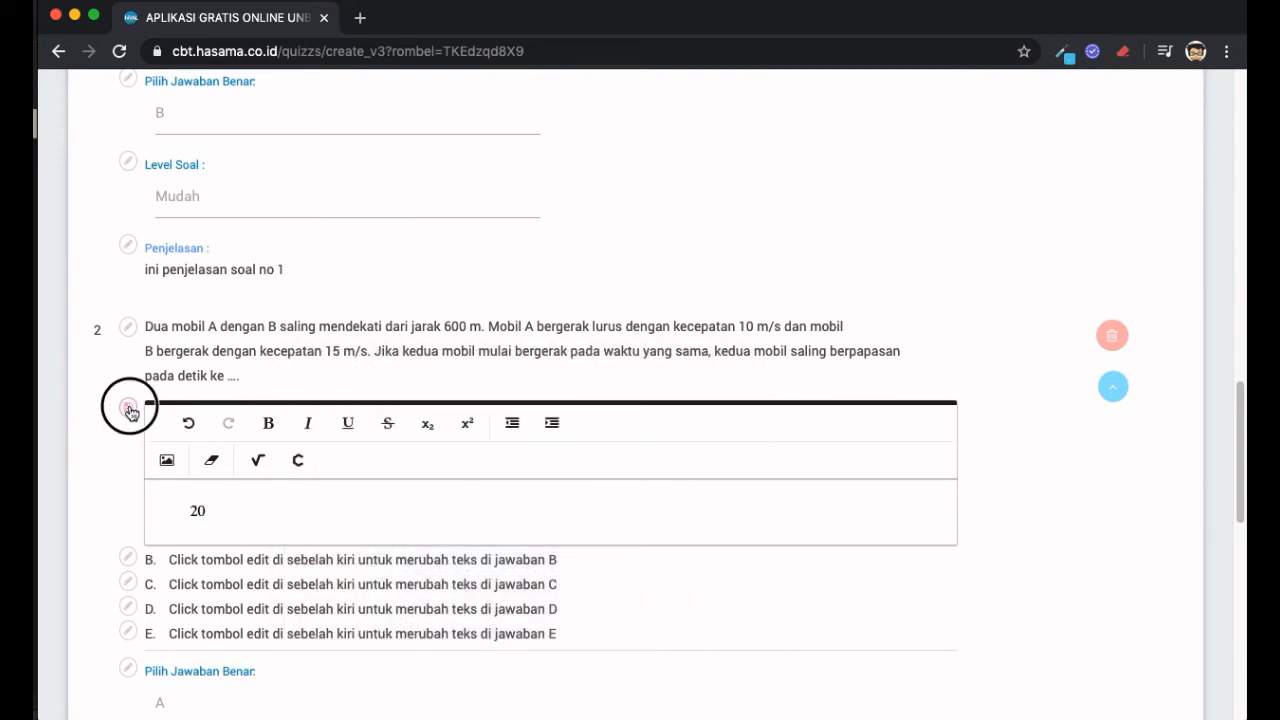
- Set answer B to 24 copied from Word and save it
key("super+Tab")
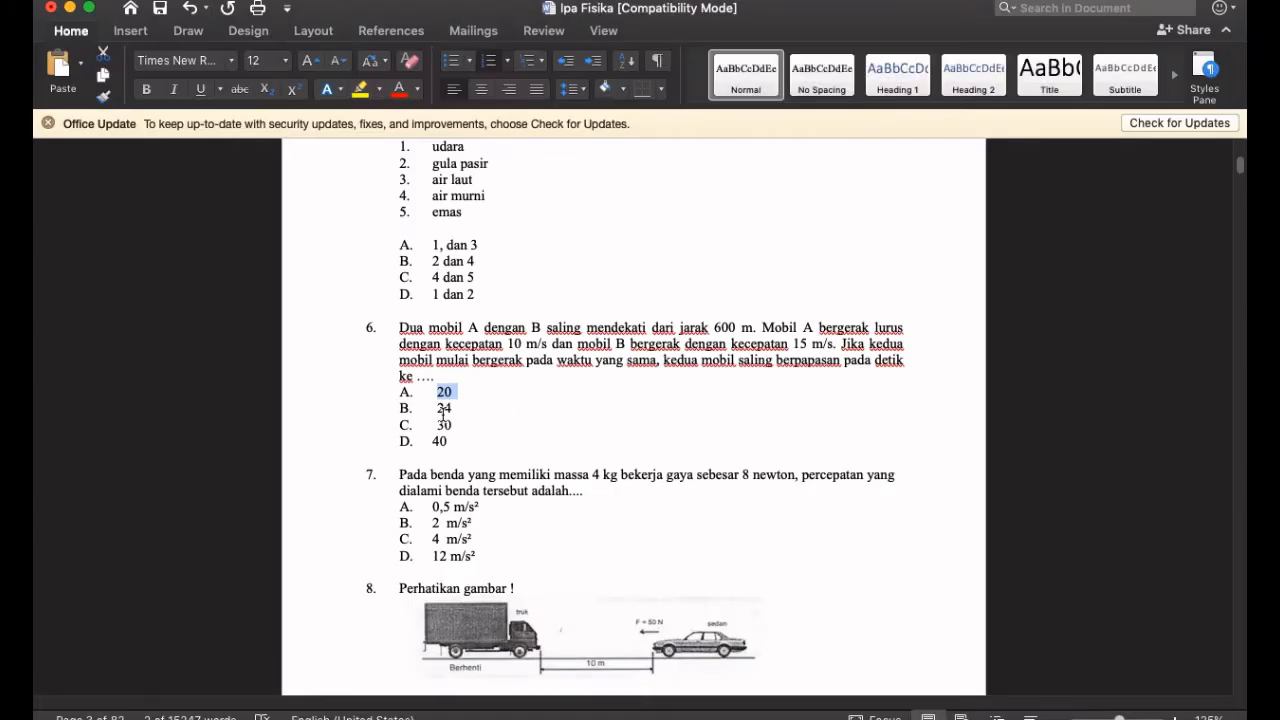
double_click(441, 412)
key("super+Tab")
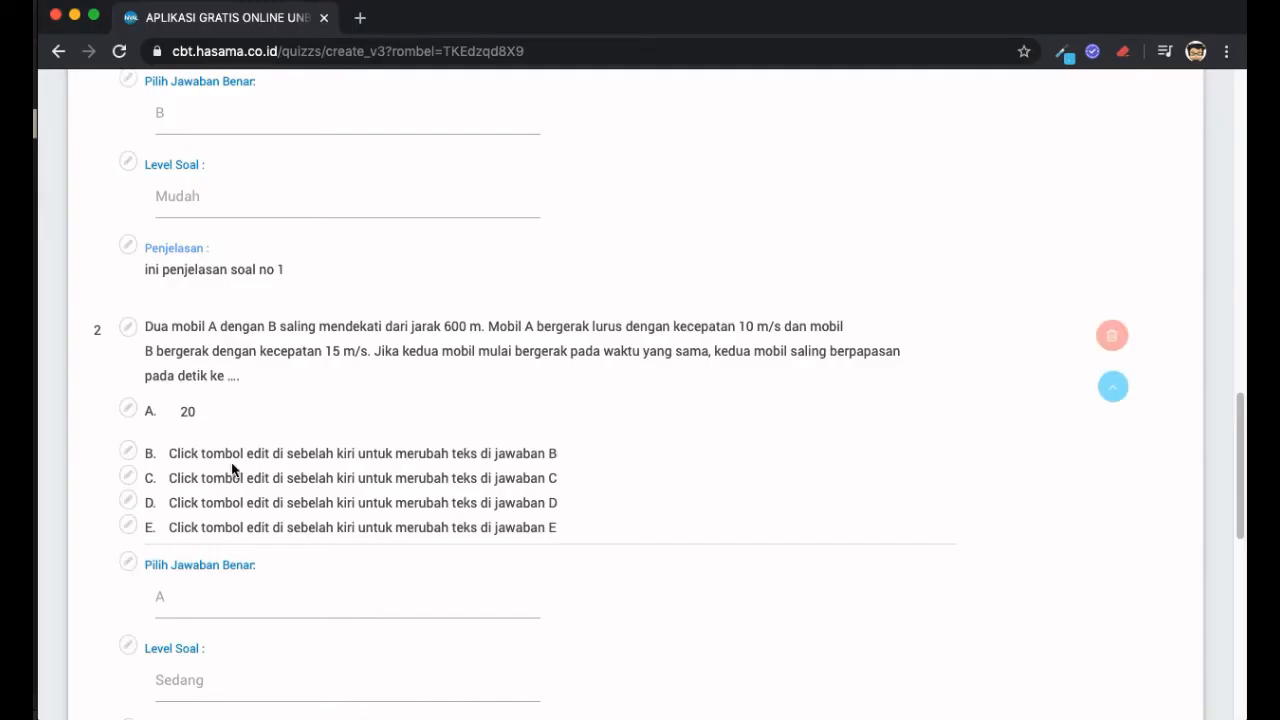
left_click(127, 449)
triple_click(308, 553)
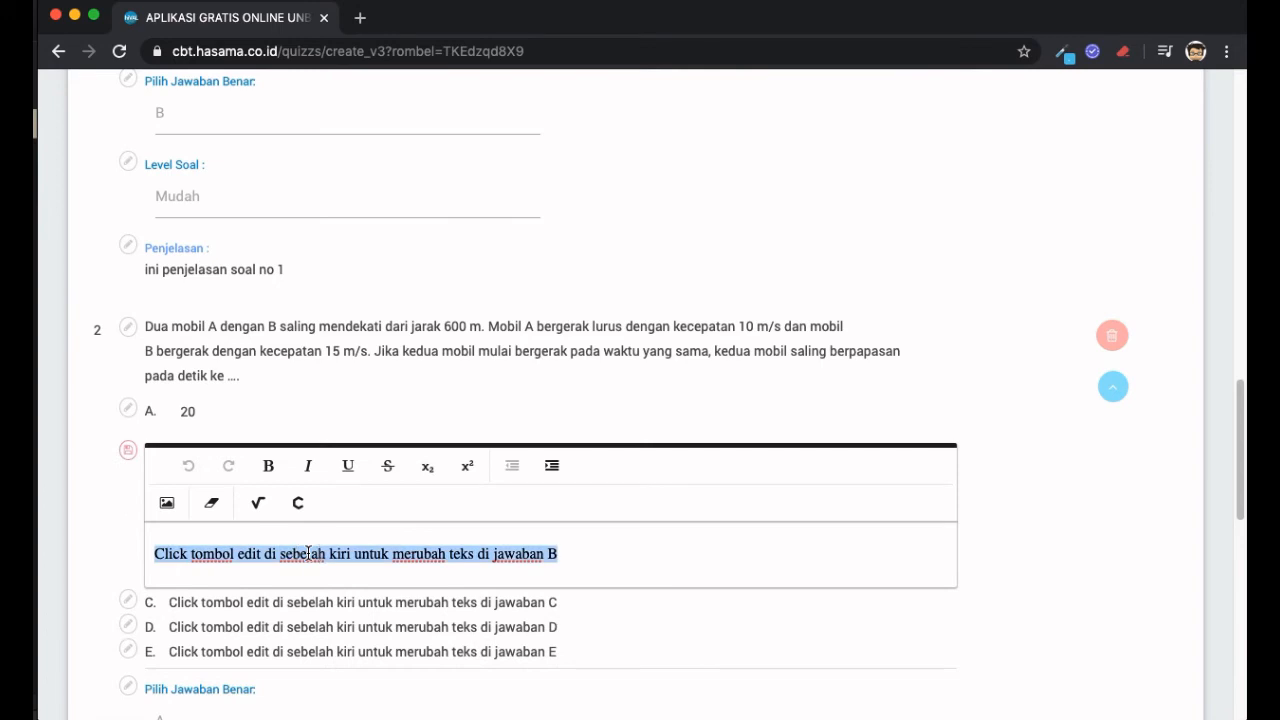
key("super+v")
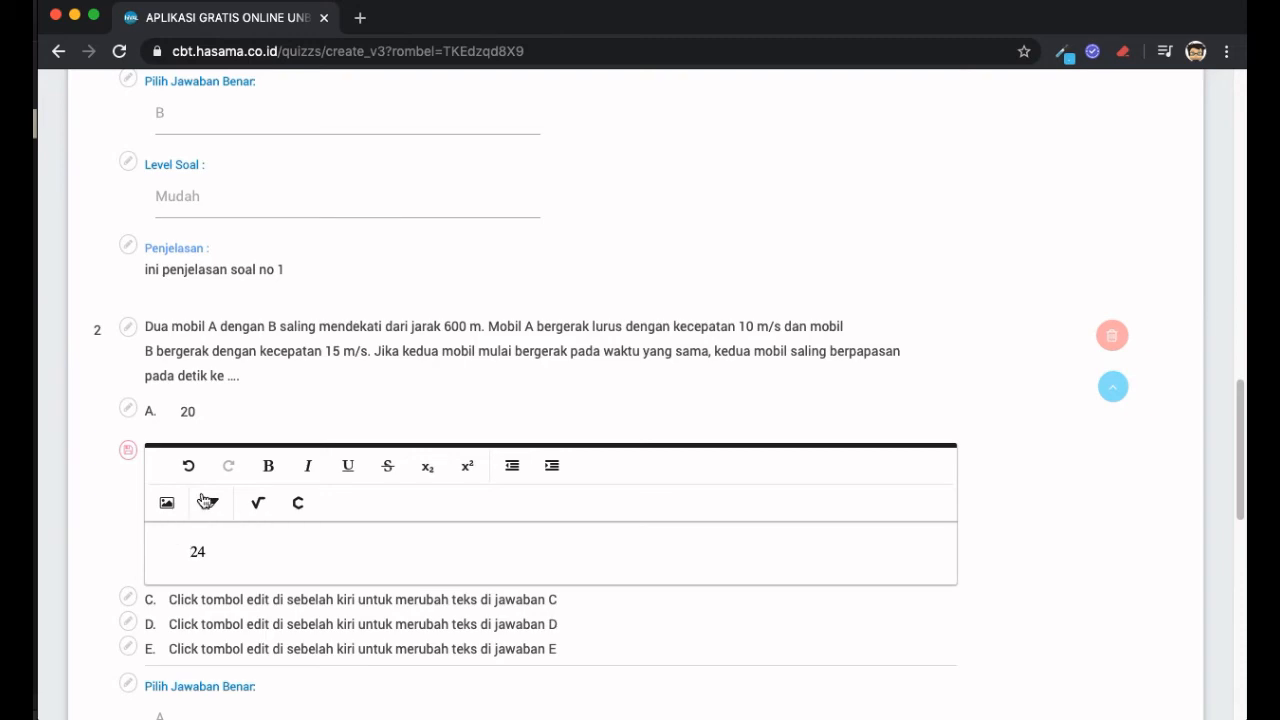
left_click(127, 449)
- Set answer C to 30 copied from Word and save it
left_click(130, 486)
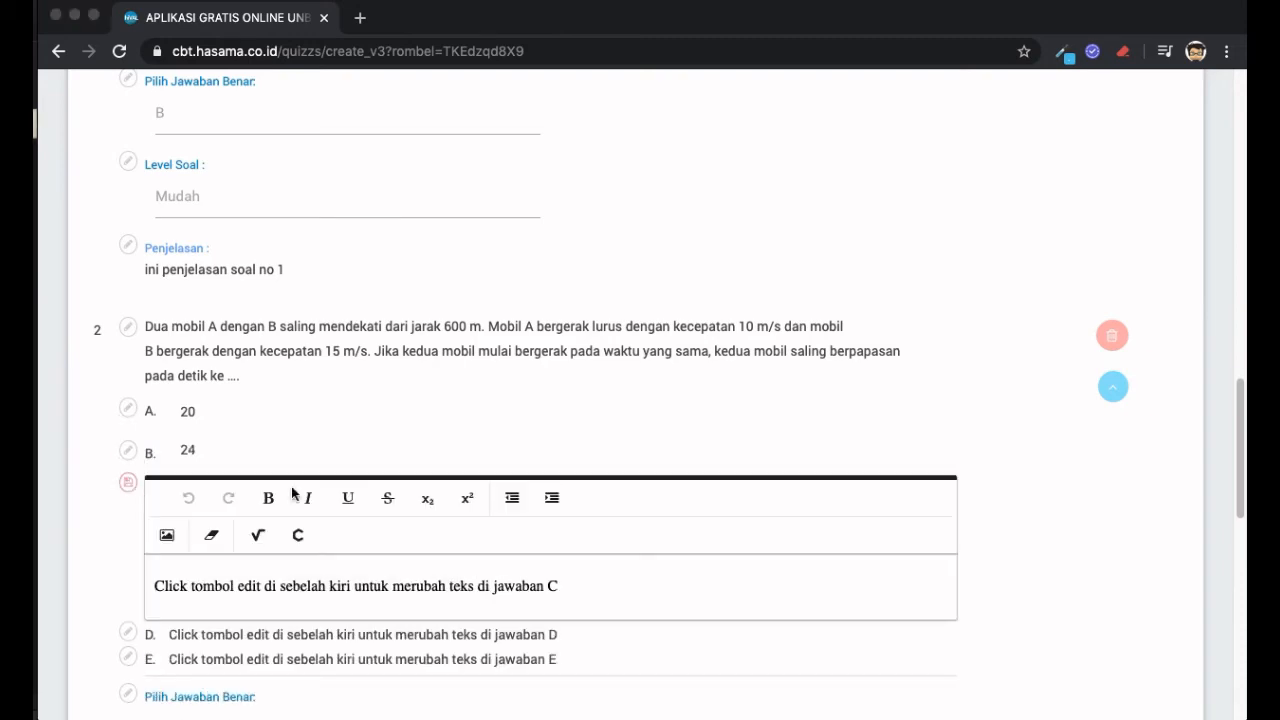
key("super+Tab")
left_click(447, 427)
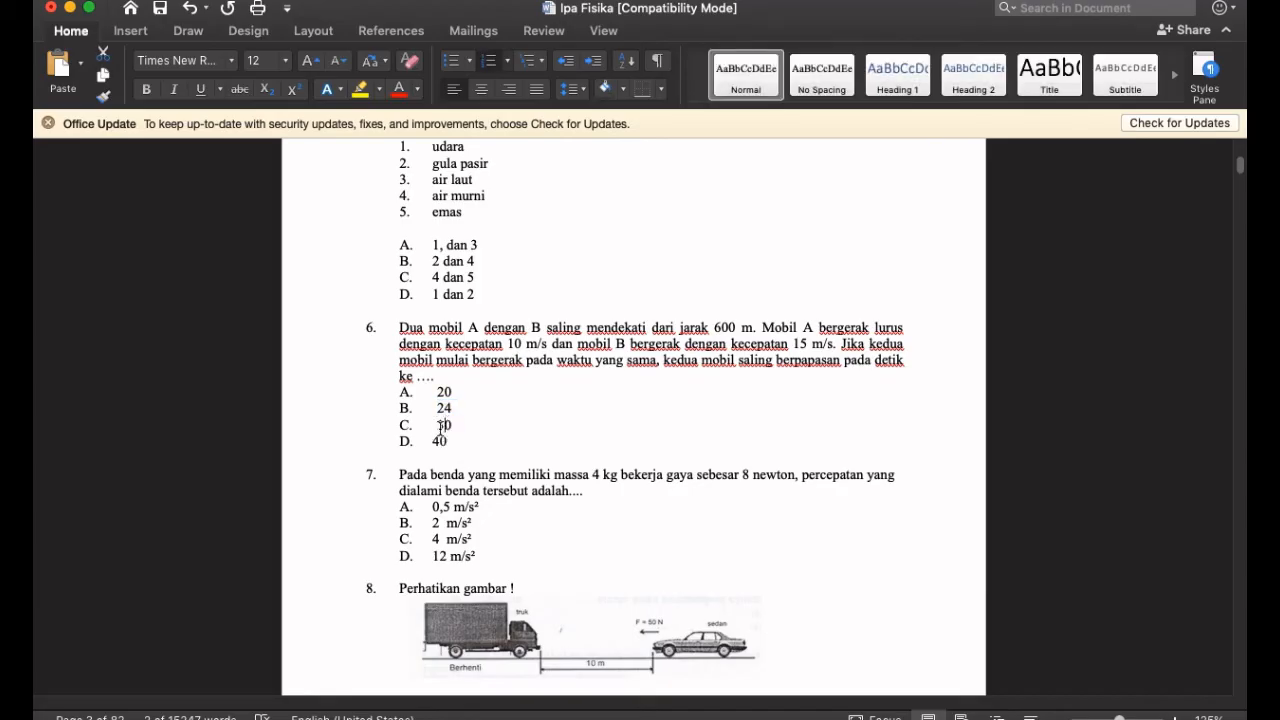
double_click(443, 427)
key("ctrl+c")
key("super+Tab")
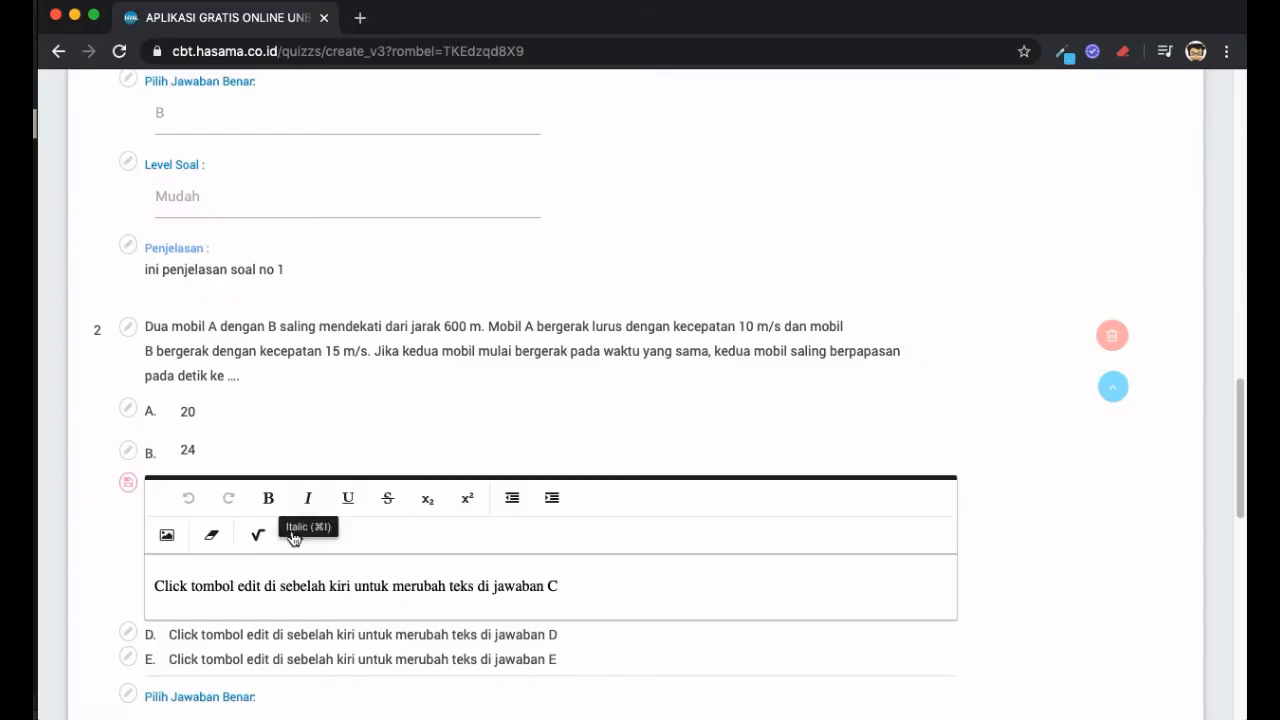
triple_click(470, 586)
key("ctrl+v")
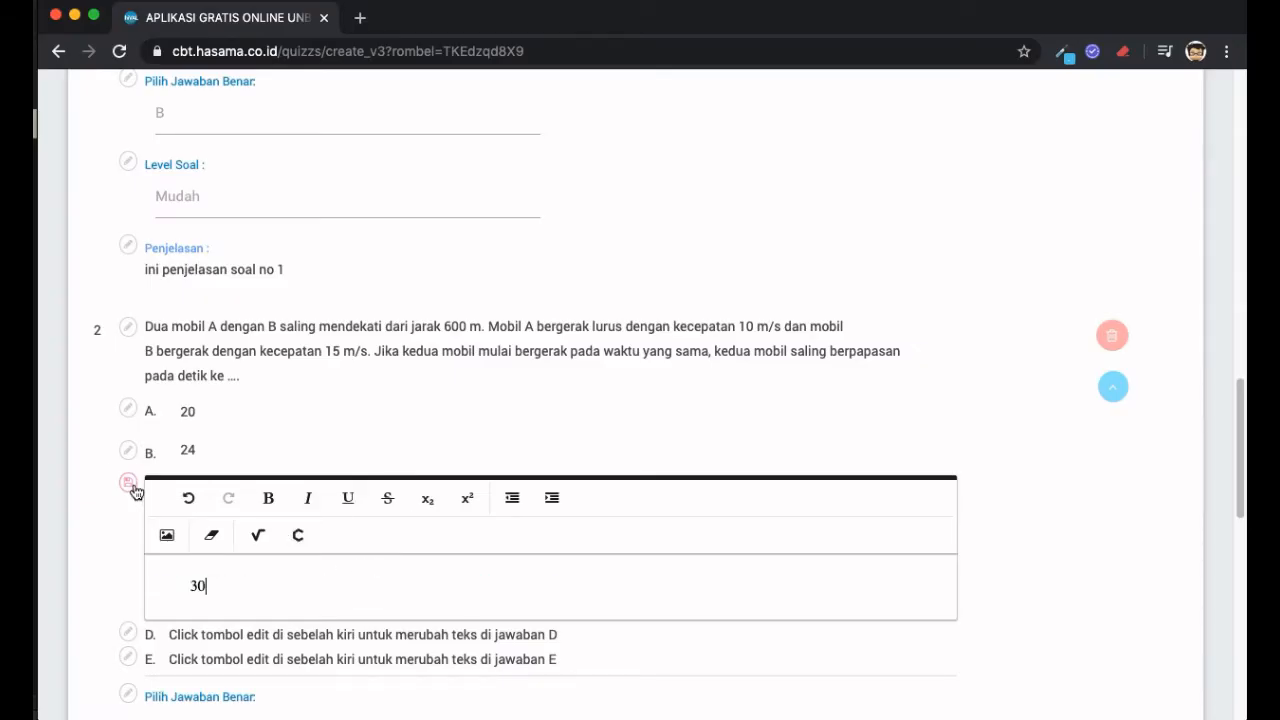
left_click(131, 486)
- Set answer D to 40 copied from Word and save it
key("super+Tab")
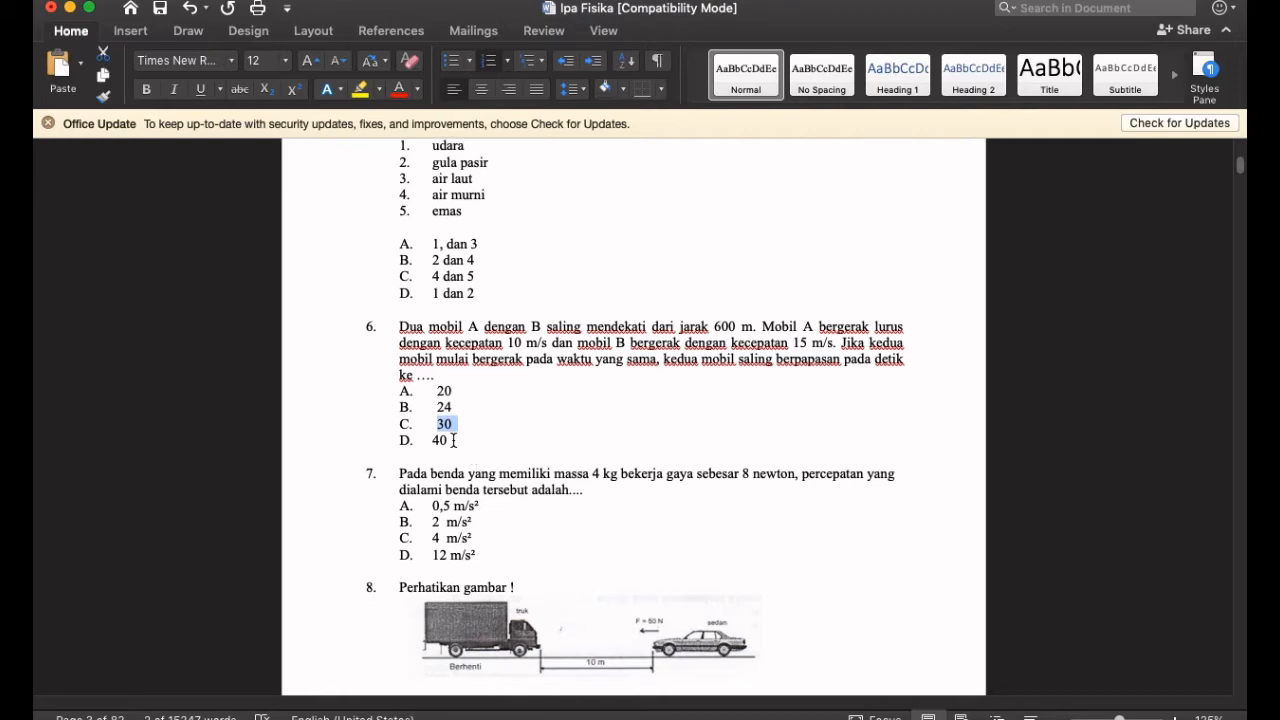
left_click(438, 441)
double_click(438, 441)
key("ctrl+c")
key("super+Tab")
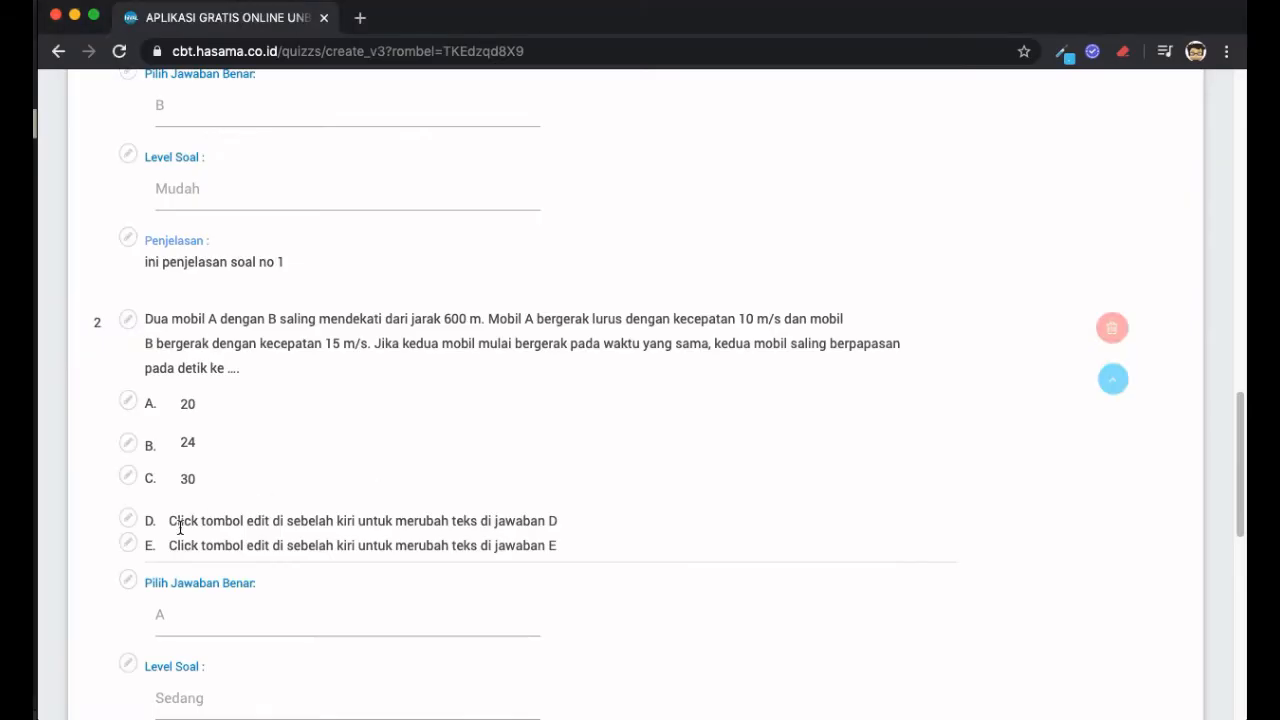
left_click(127, 517)
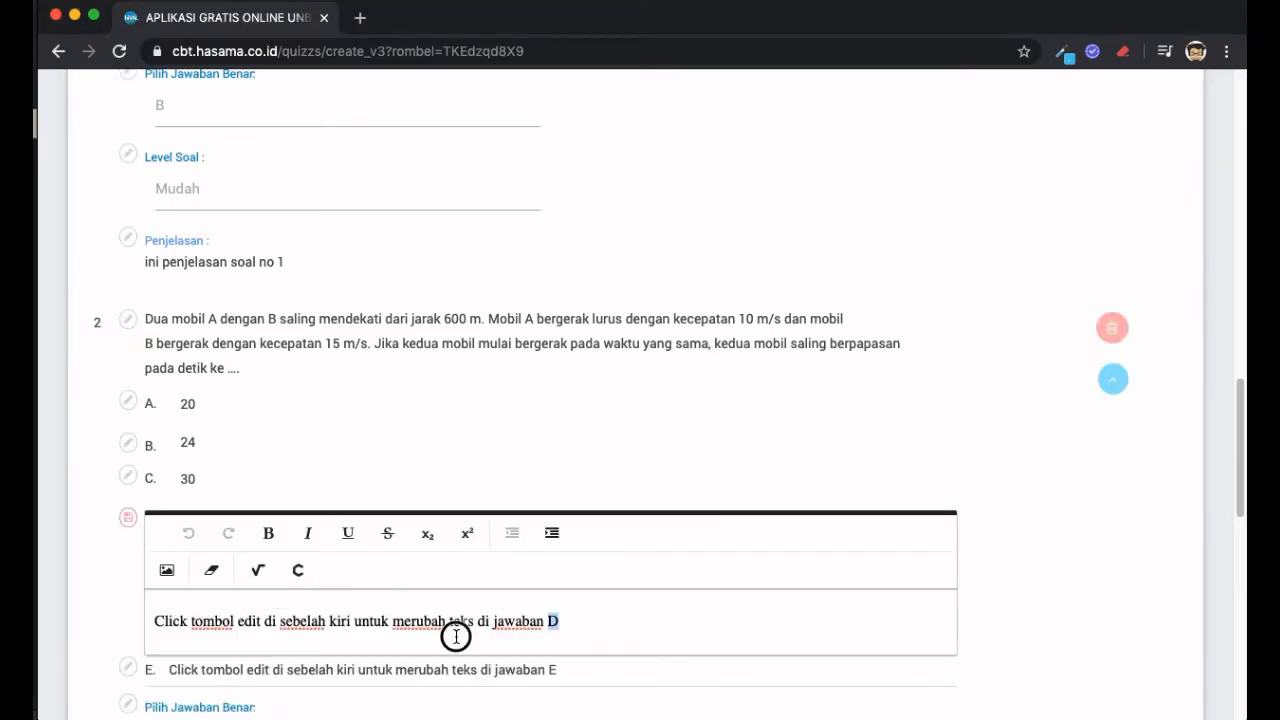
triple_click(440, 630)
key("ctrl+v")
left_click(127, 517)
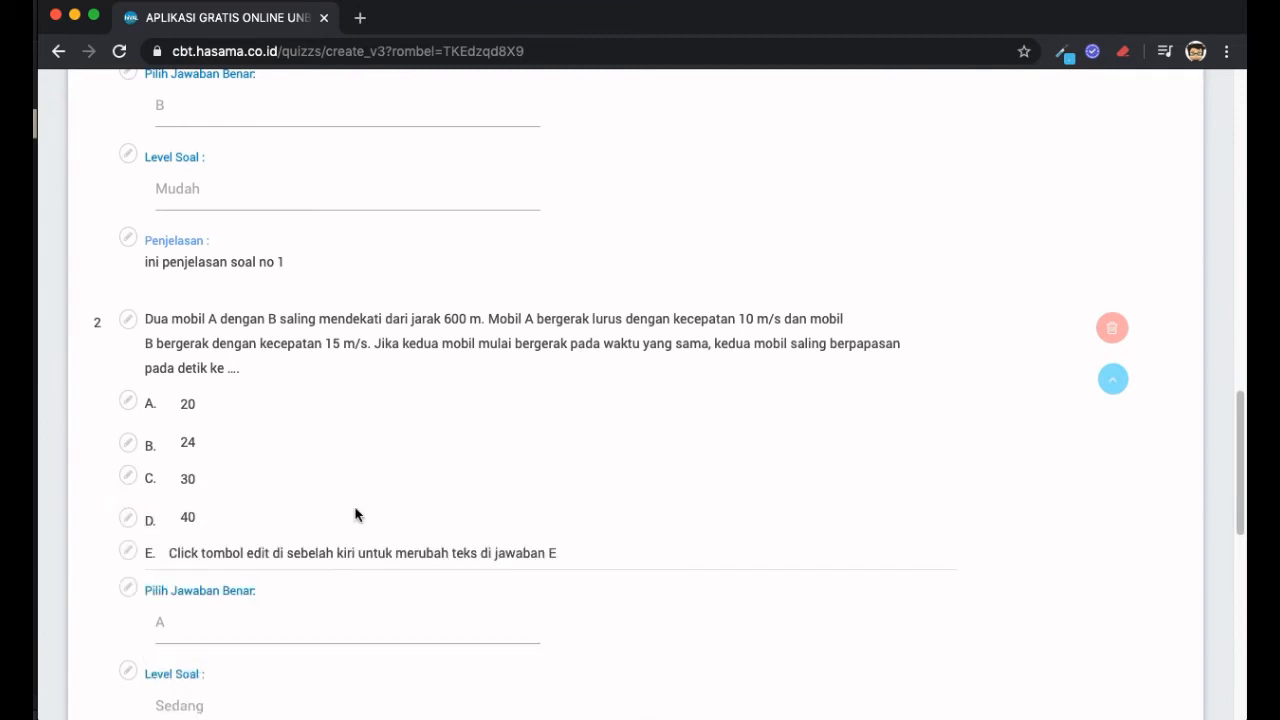
- Delete answer E's placeholder text and save it blank
scroll(355, 515, "down", 3)
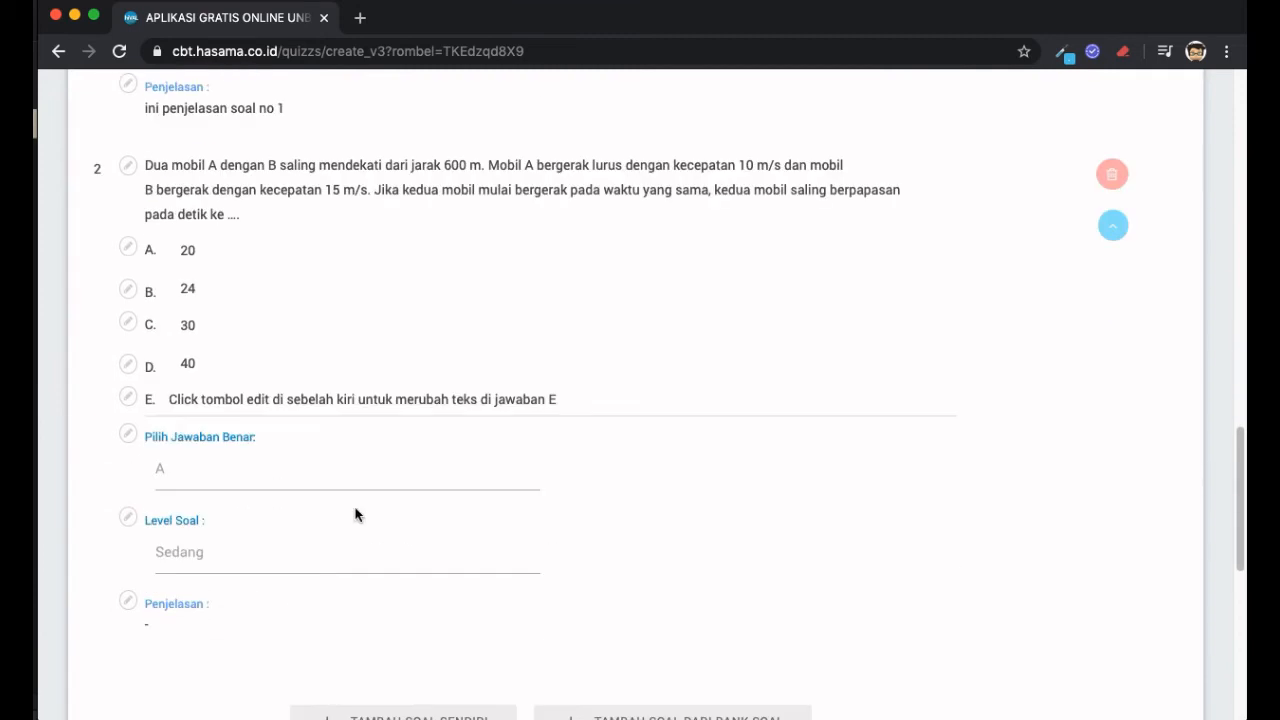
left_click(130, 399)
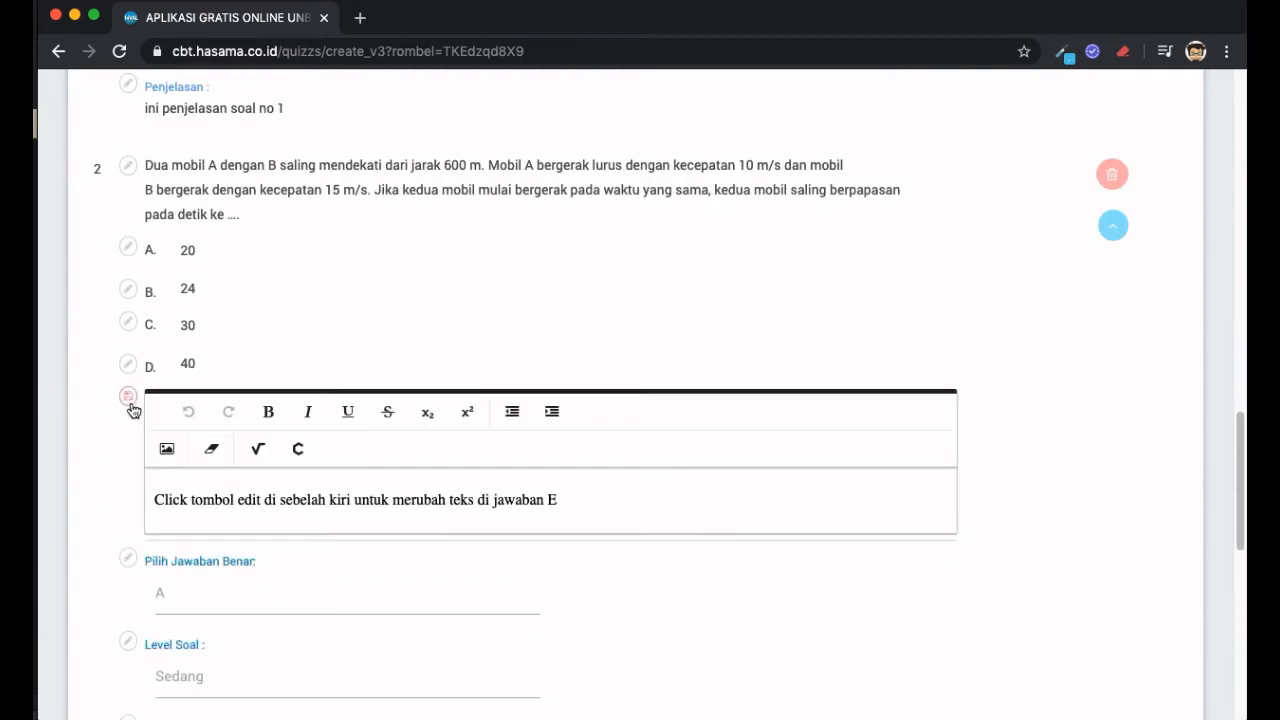
triple_click(374, 486)
key("BackSpace")
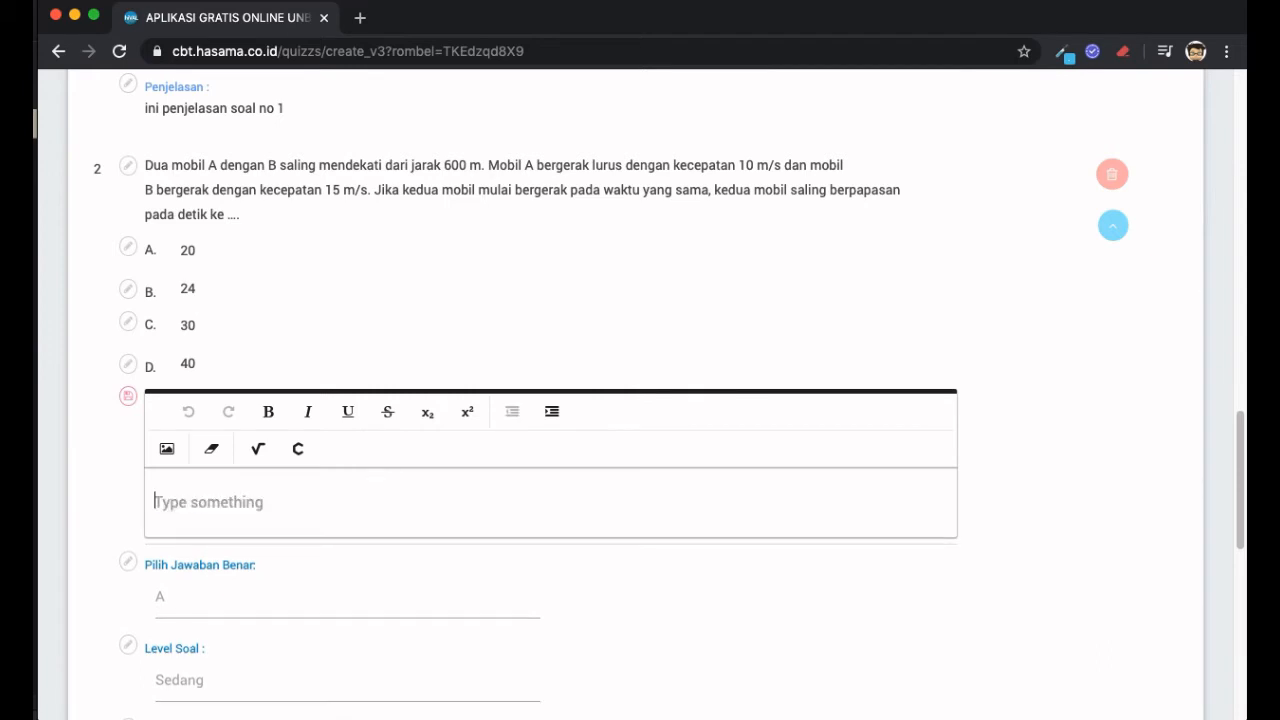
left_click(128, 397)
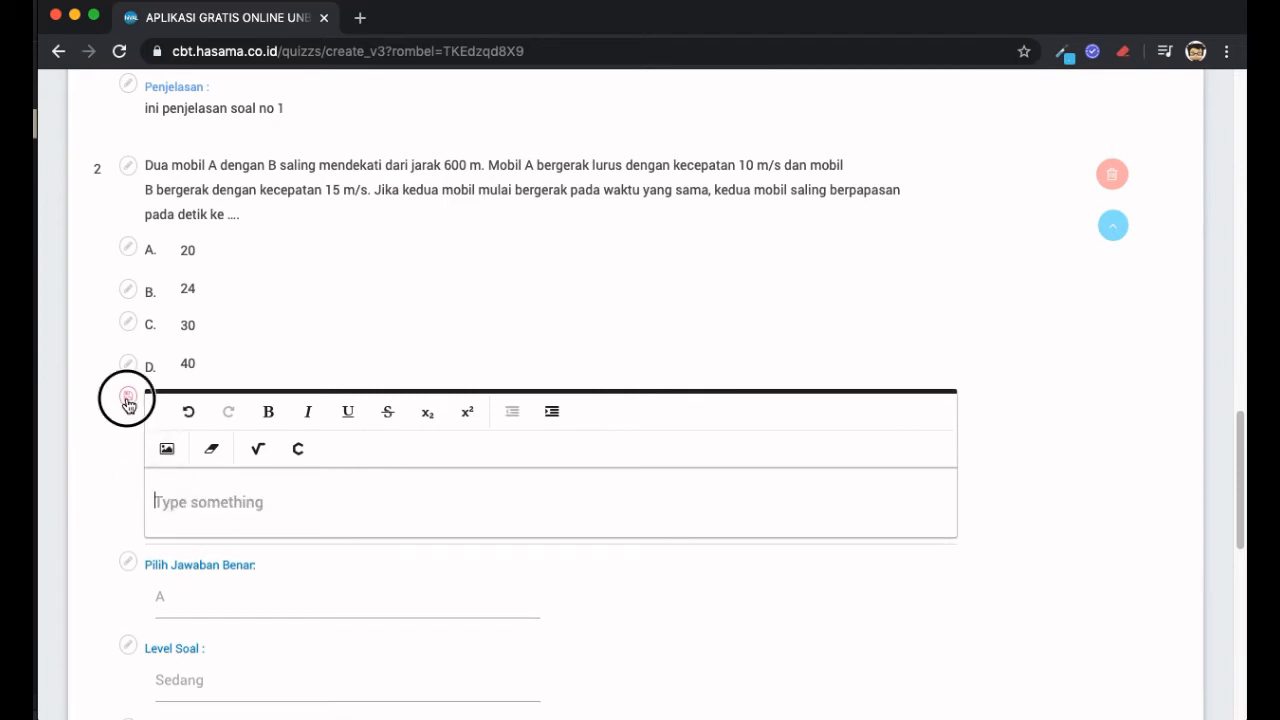
scroll(214, 411, "up", 1)
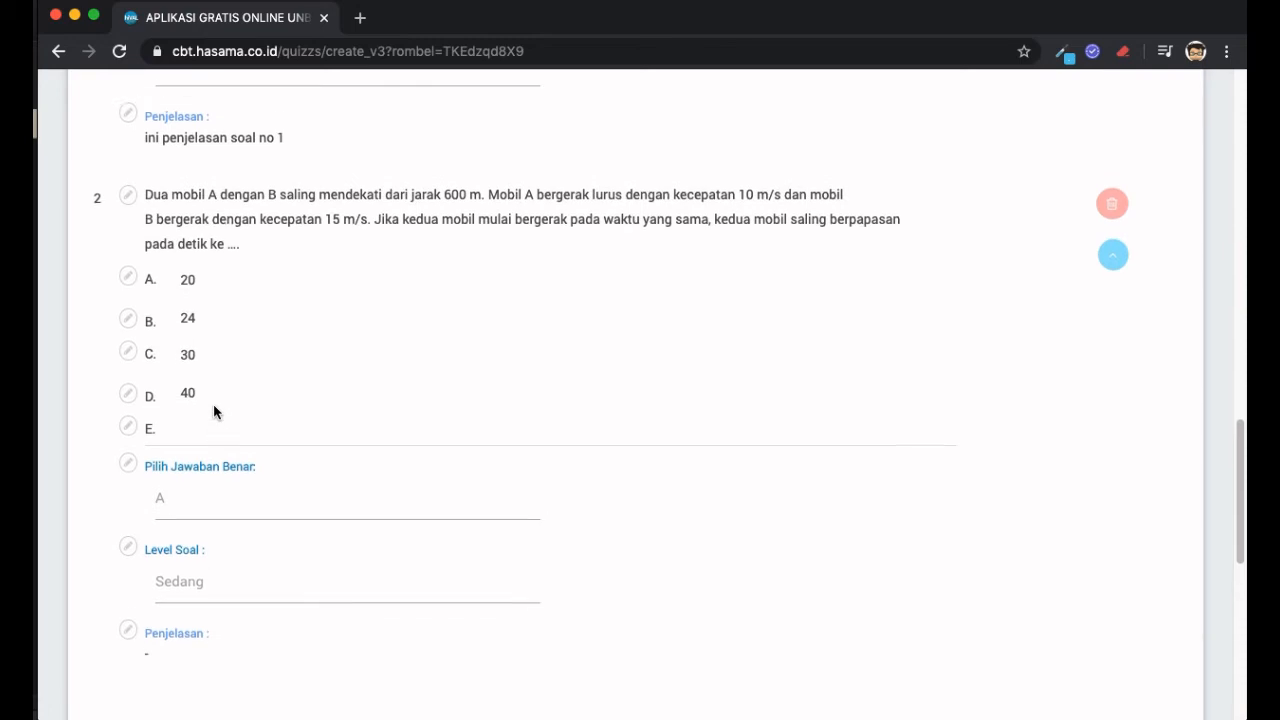
- Choose D (40) in the Pilih Jawaban Benar dropdown for question 2 and save it
left_click(130, 468)
left_click(423, 508)
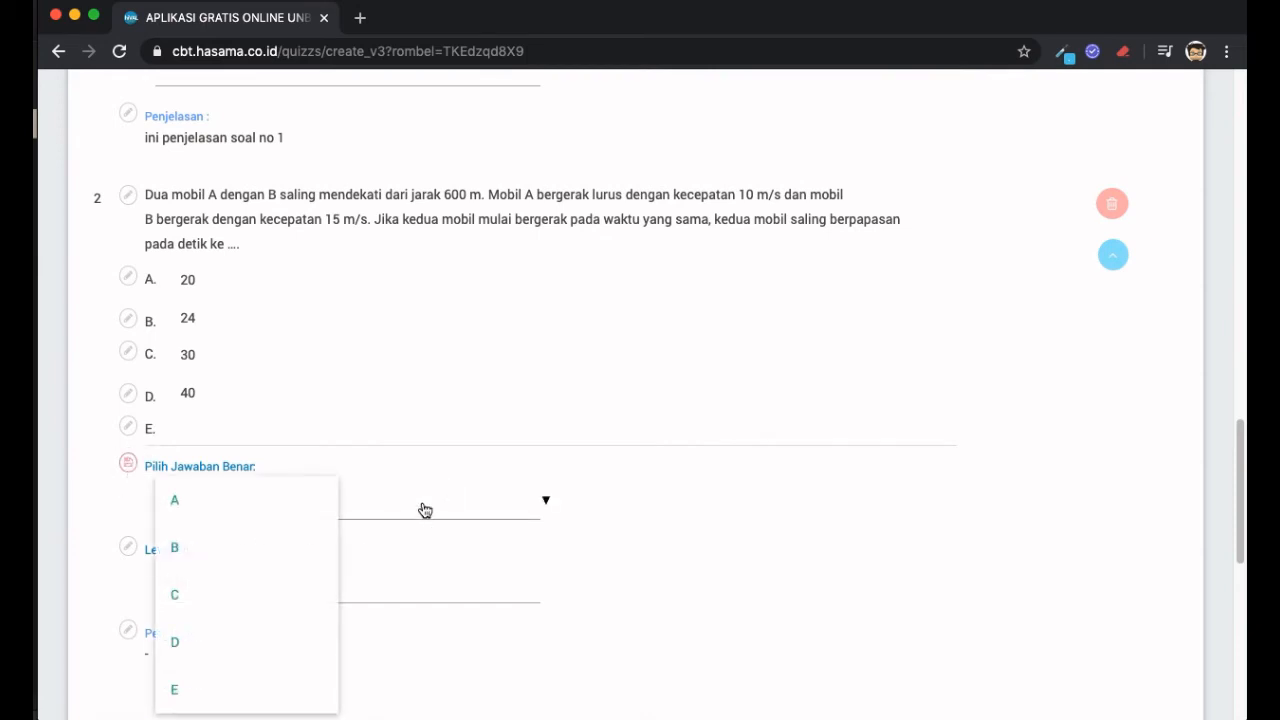
left_click(266, 641)
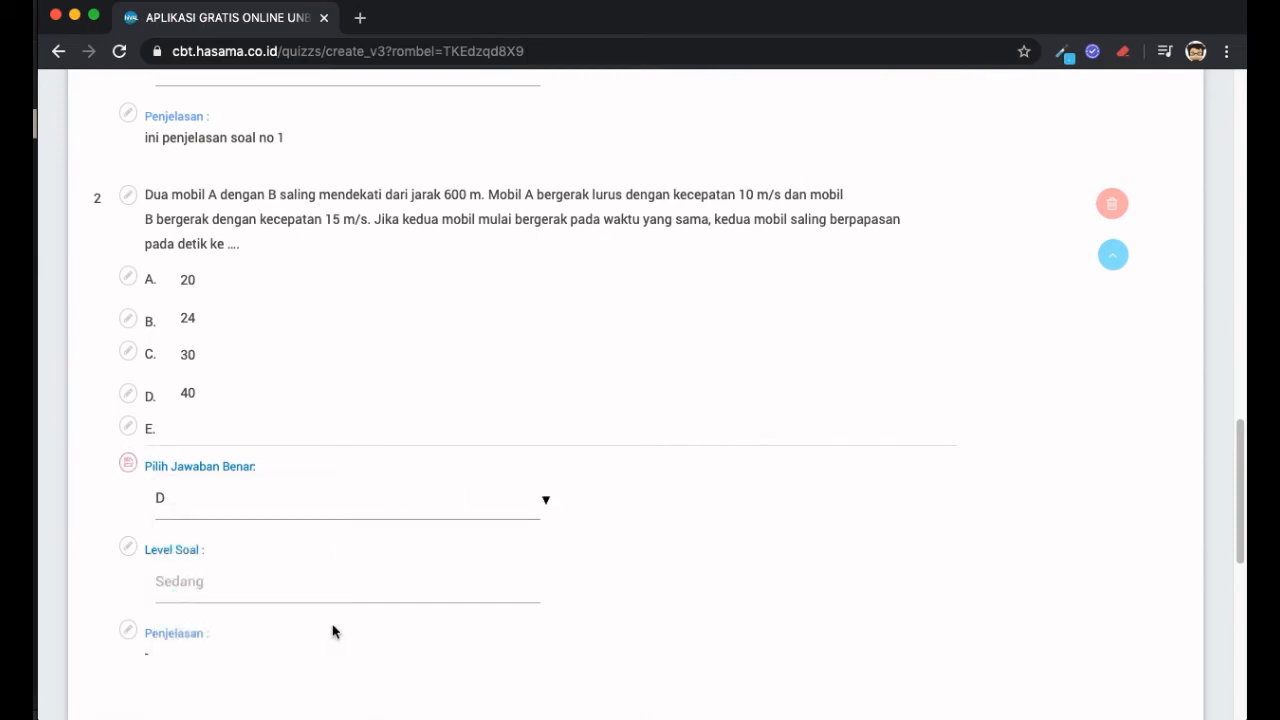
left_click(128, 468)
scroll(277, 577, "down", 3)
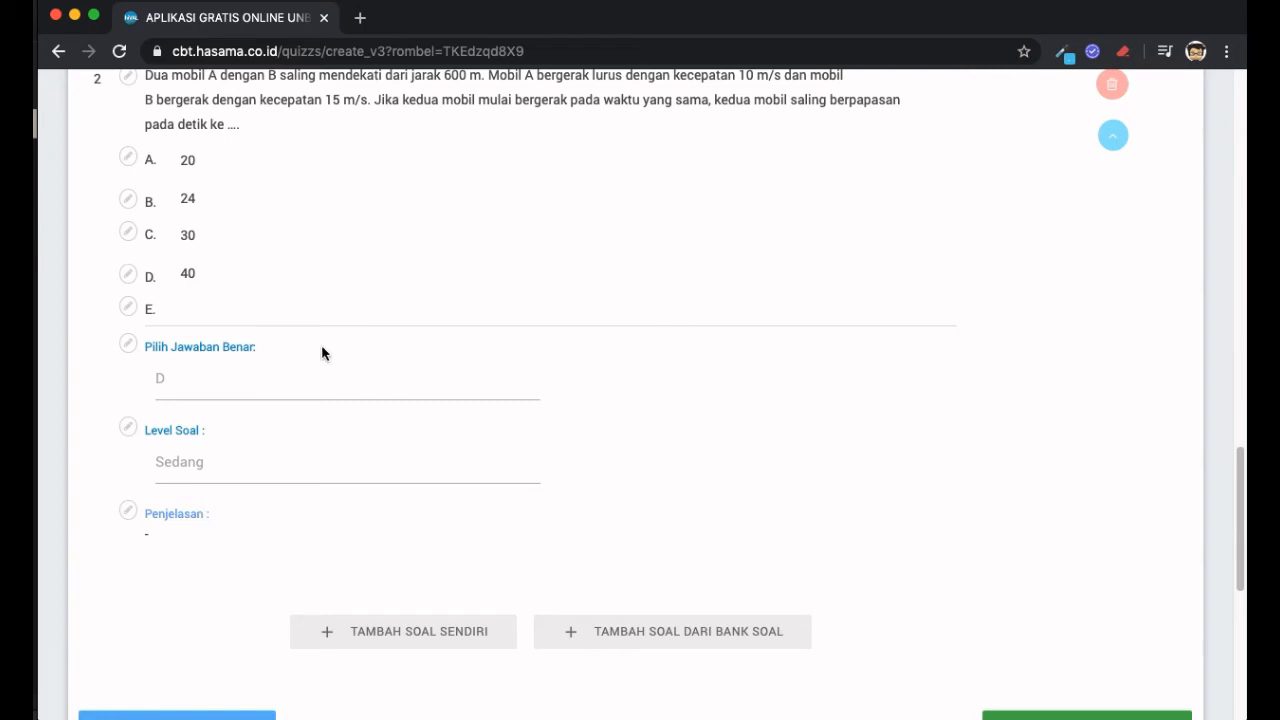
scroll(326, 345, "up", 5)
scroll(326, 345, "down", 4)
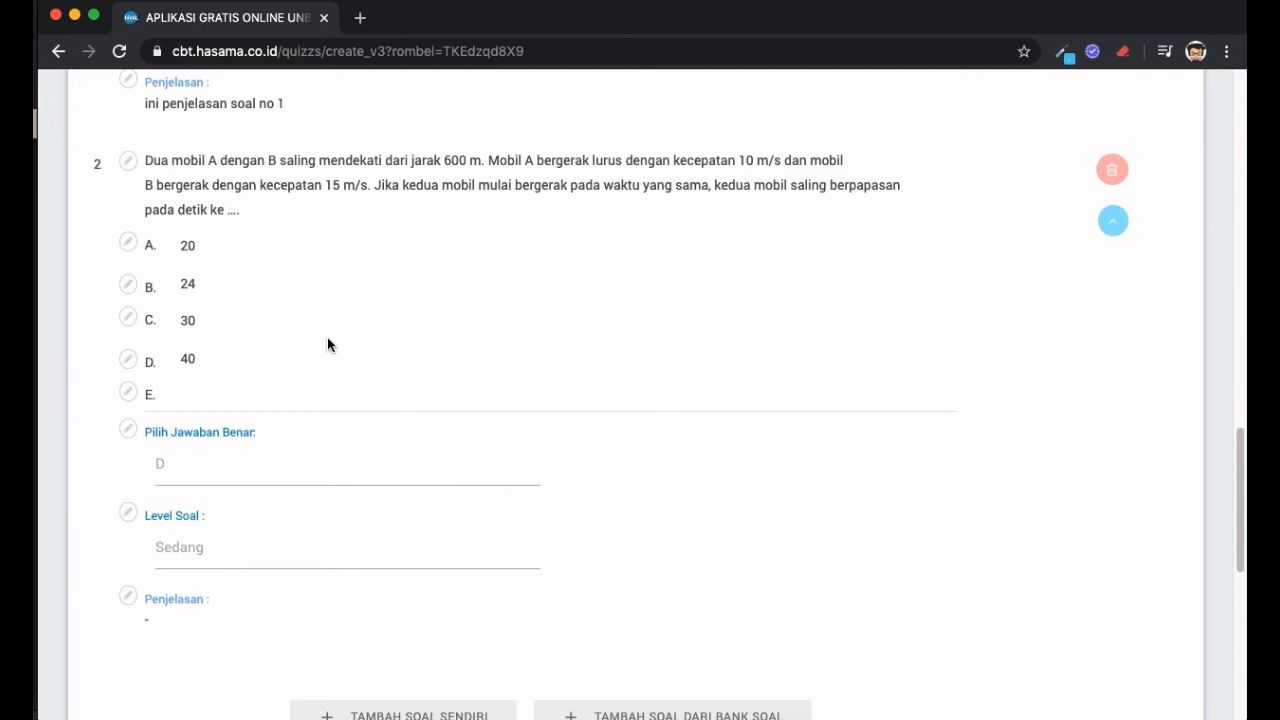
scroll(327, 340, "up", 1)
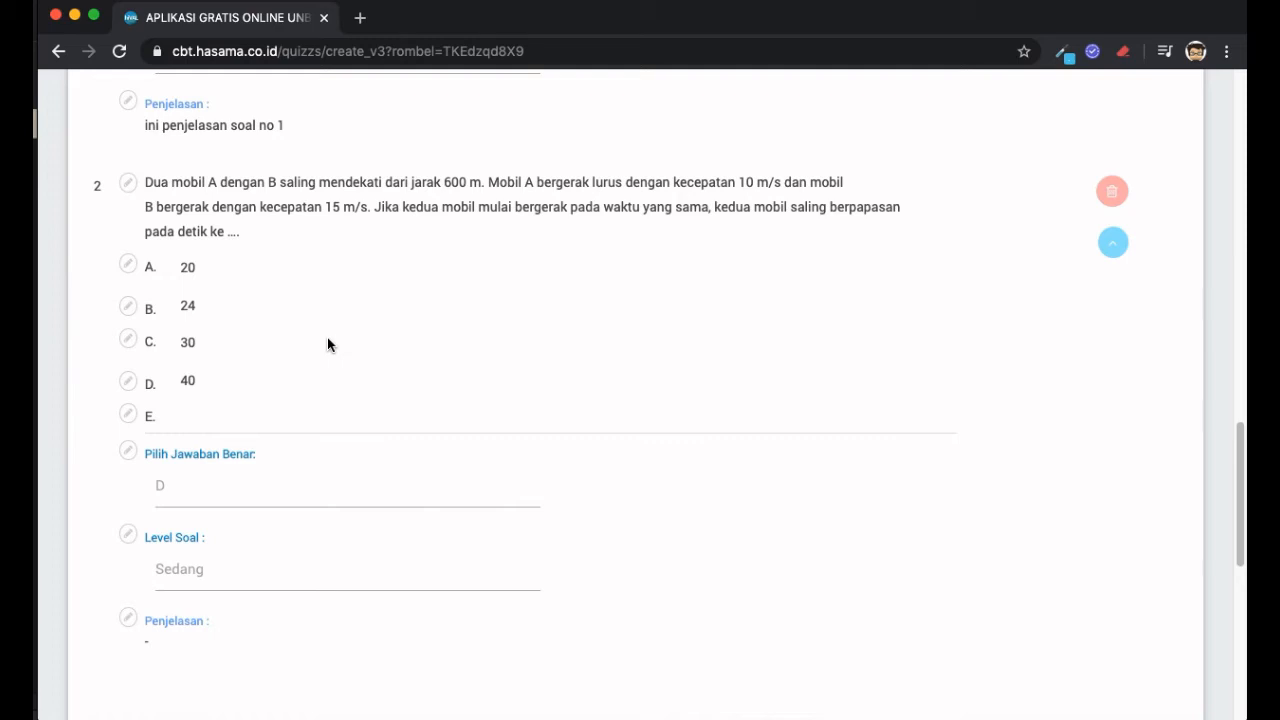
- Copy question 8's truck-and-sedan picture from the Ipa Fisika Word document
key("super+Tab")
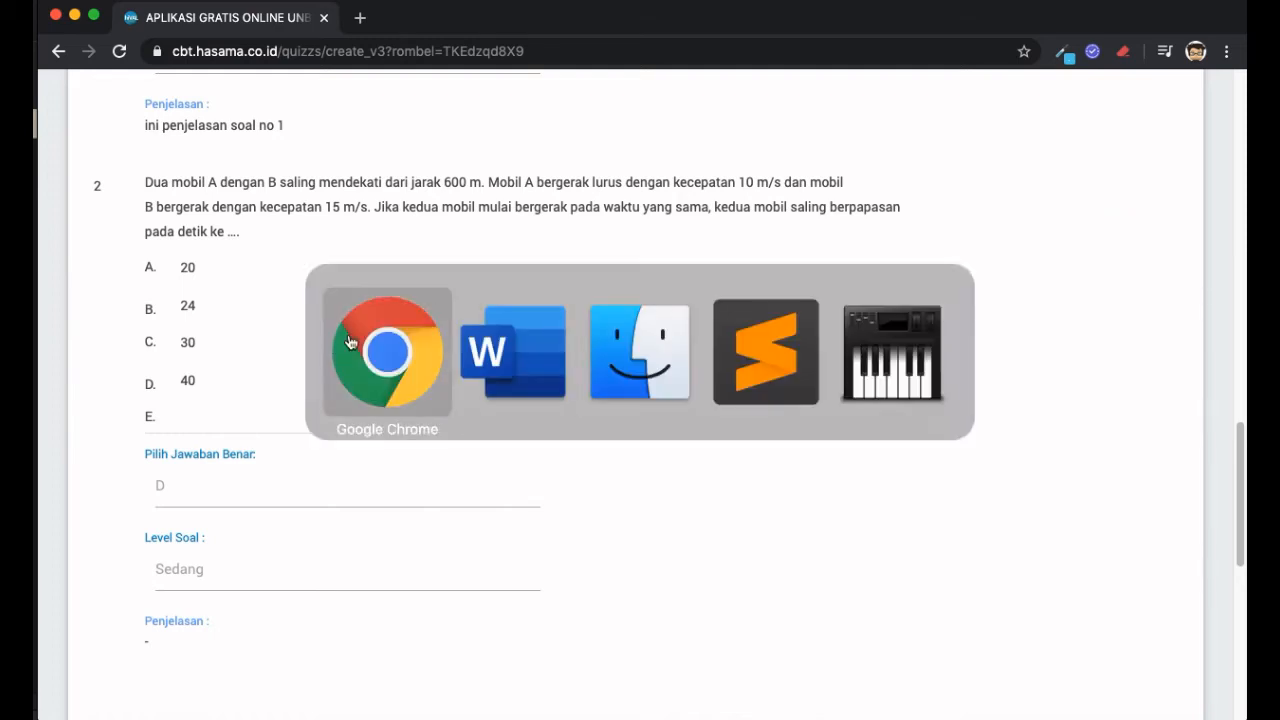
key("super+Tab")
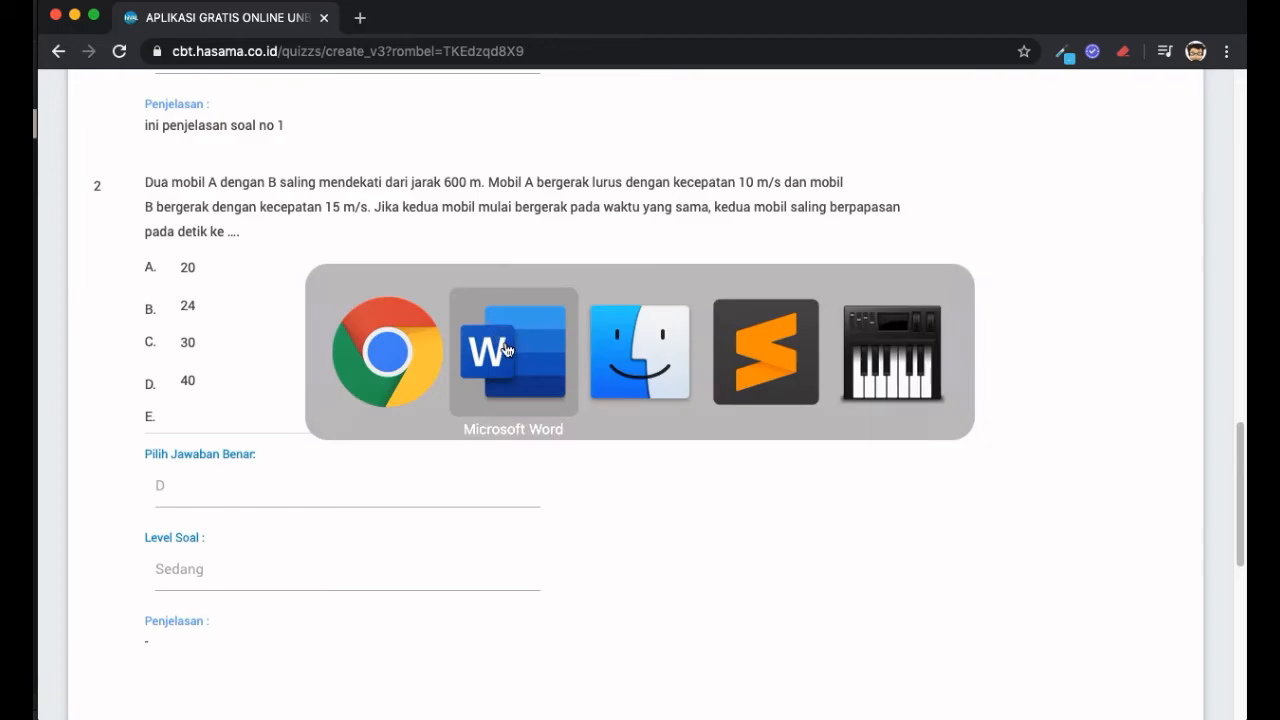
scroll(635, 415, "down", 3)
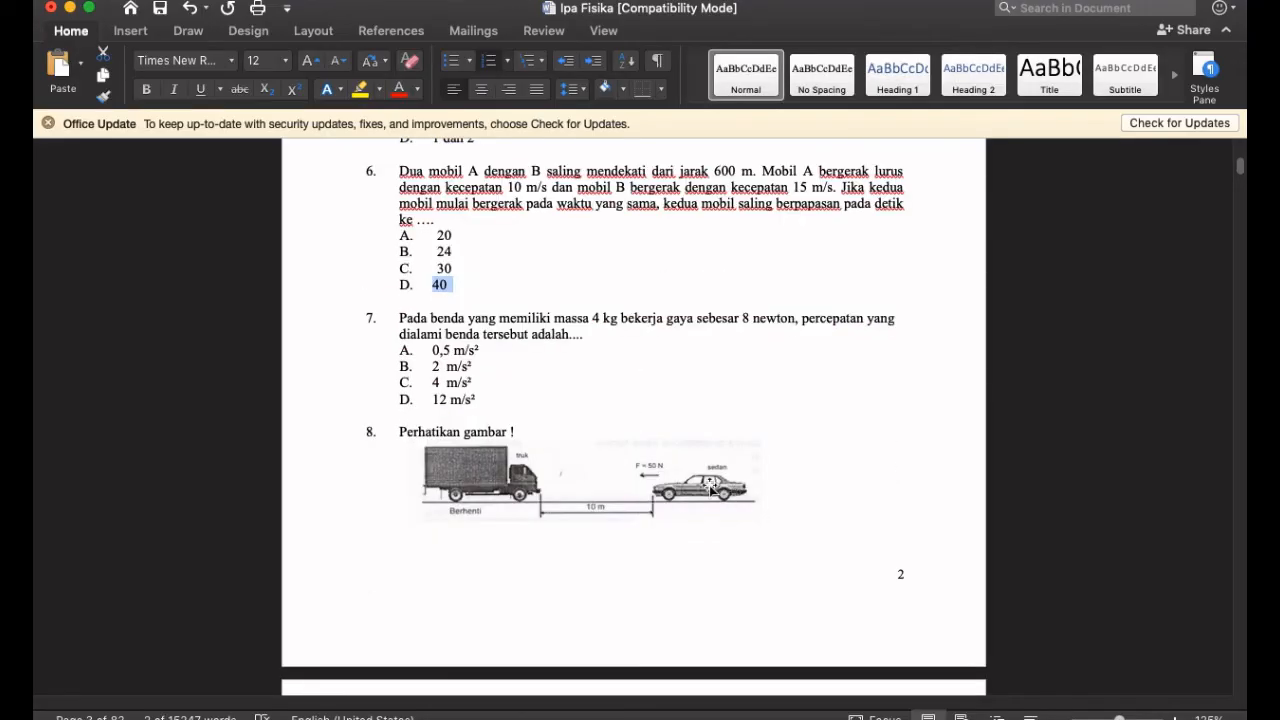
left_click(591, 473)
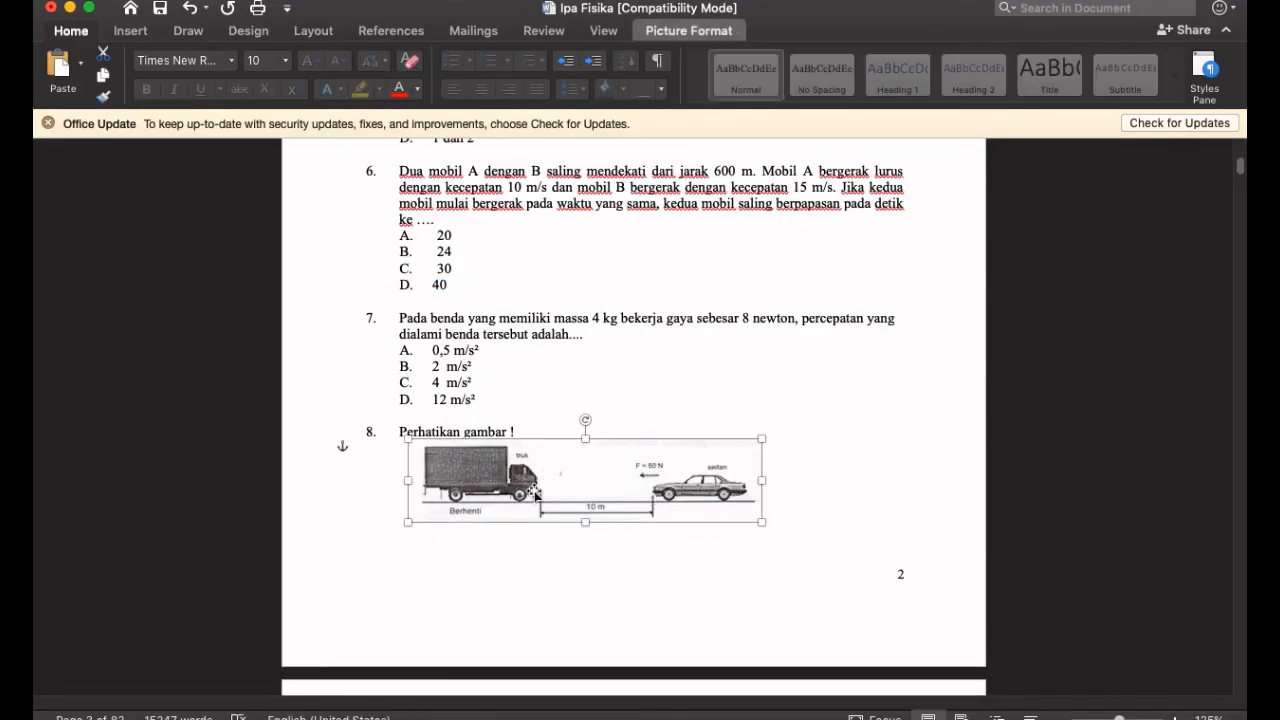
right_click(612, 468)
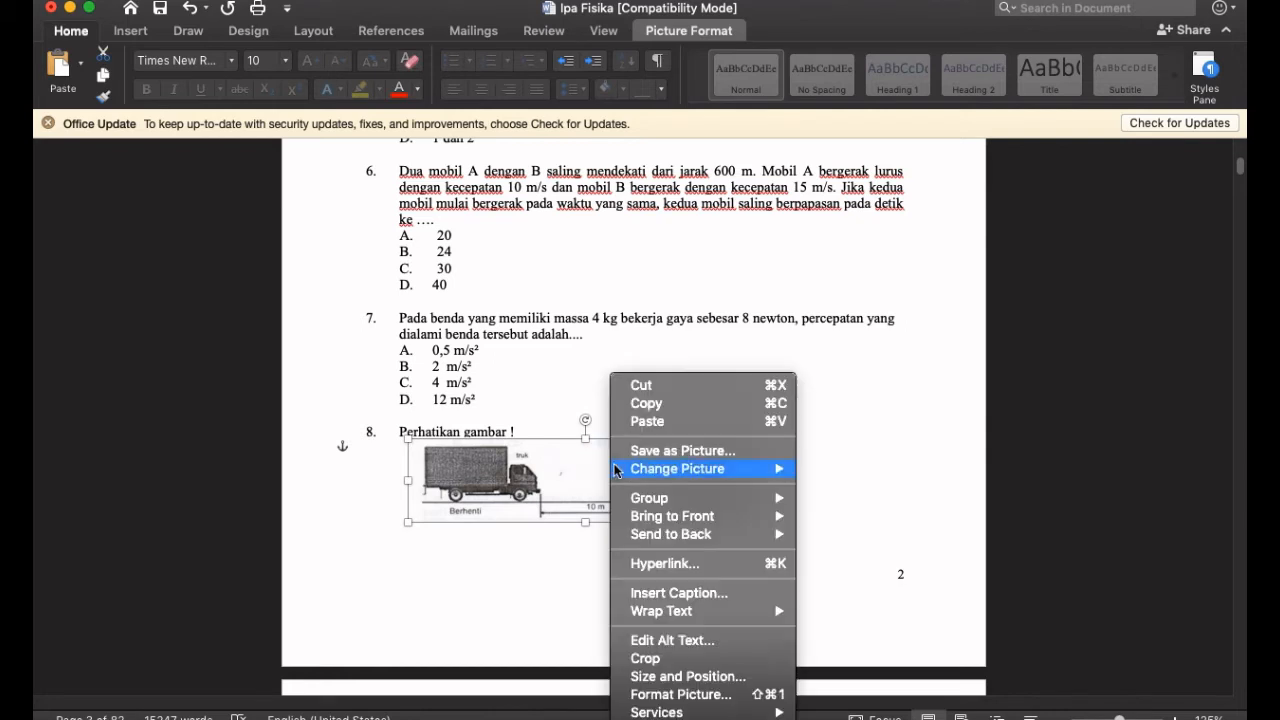
left_click(665, 414)
key("super+Tab")
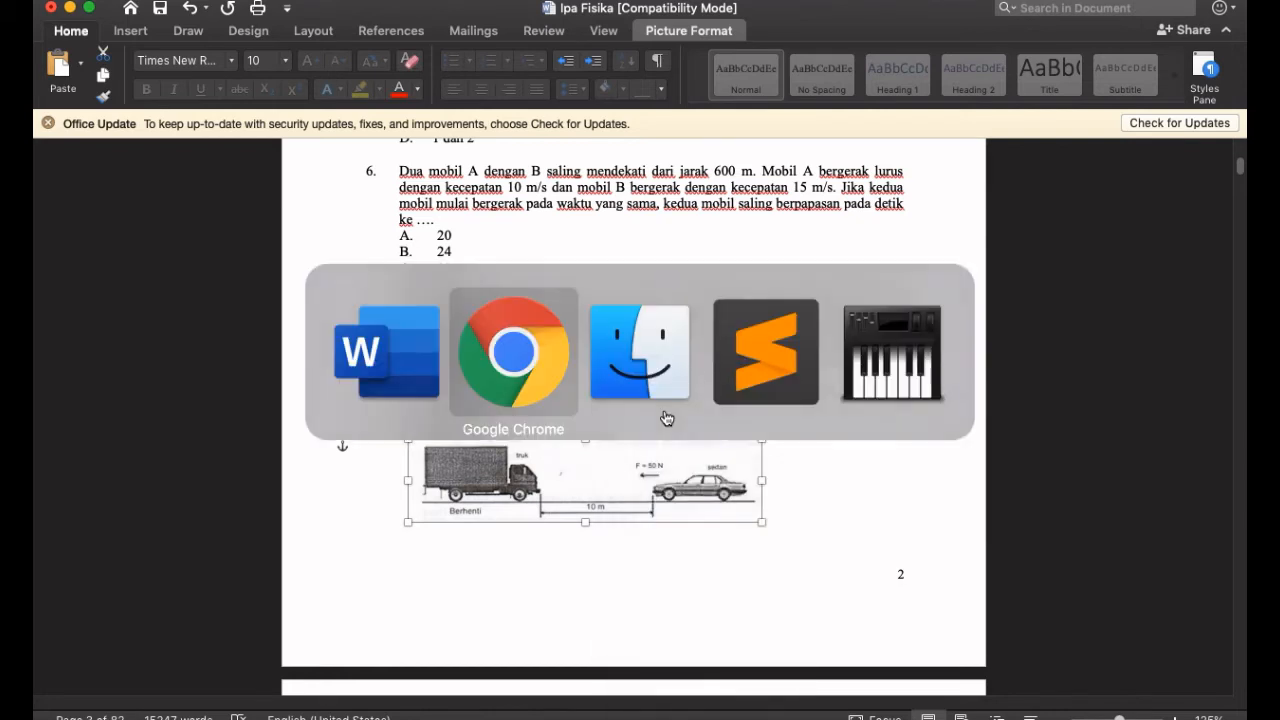
- Paste the truck-and-sedan picture on a new line under question 2's text, align it left, and save
left_click(131, 191)
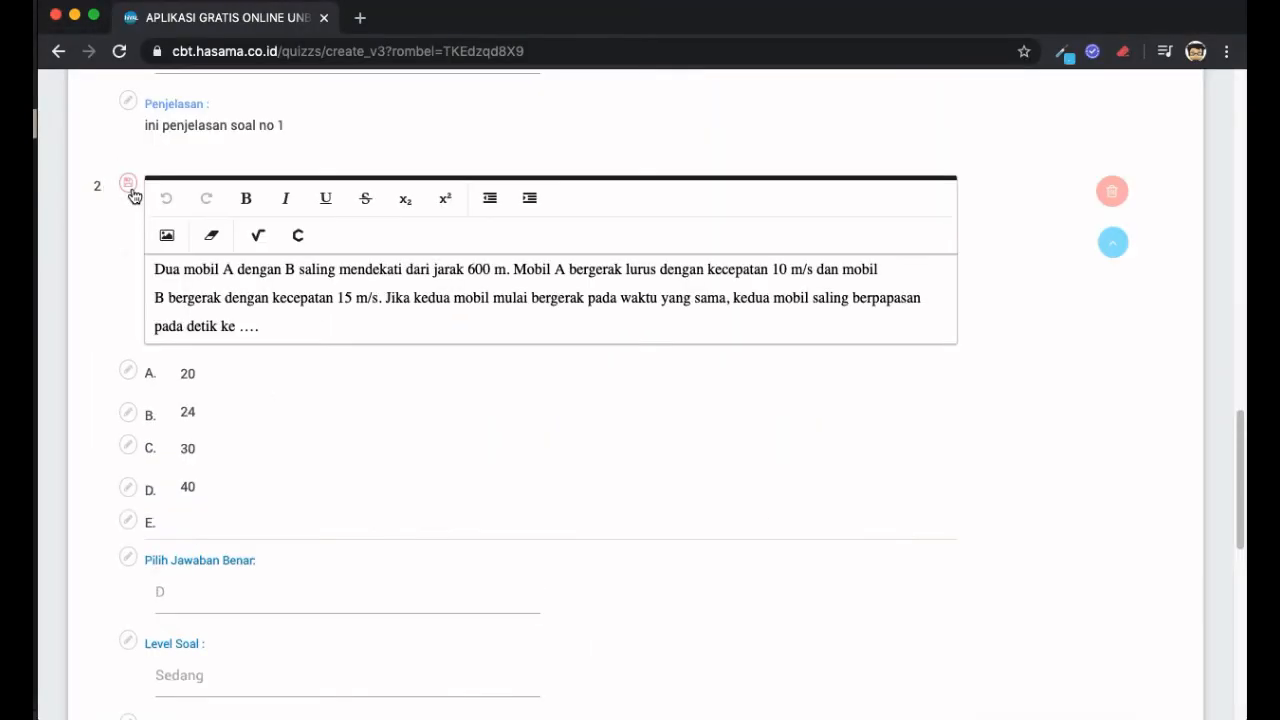
left_click(395, 331)
key("Return")
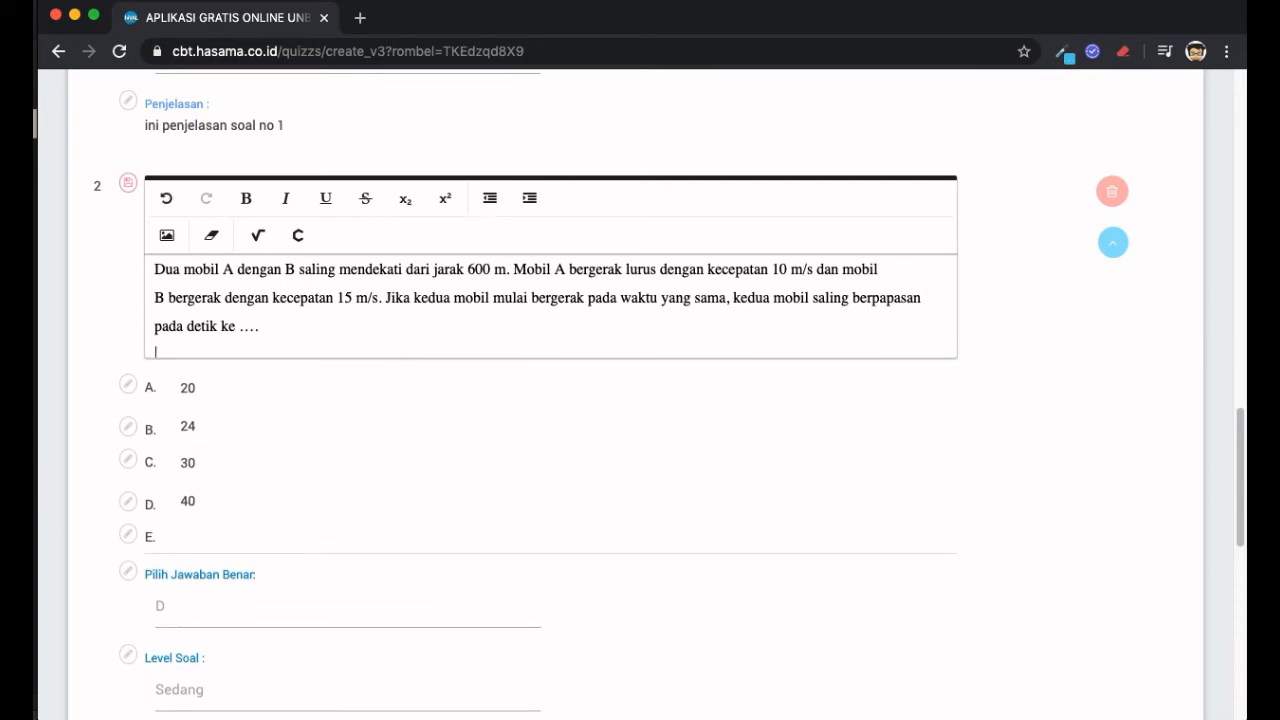
right_click(213, 358)
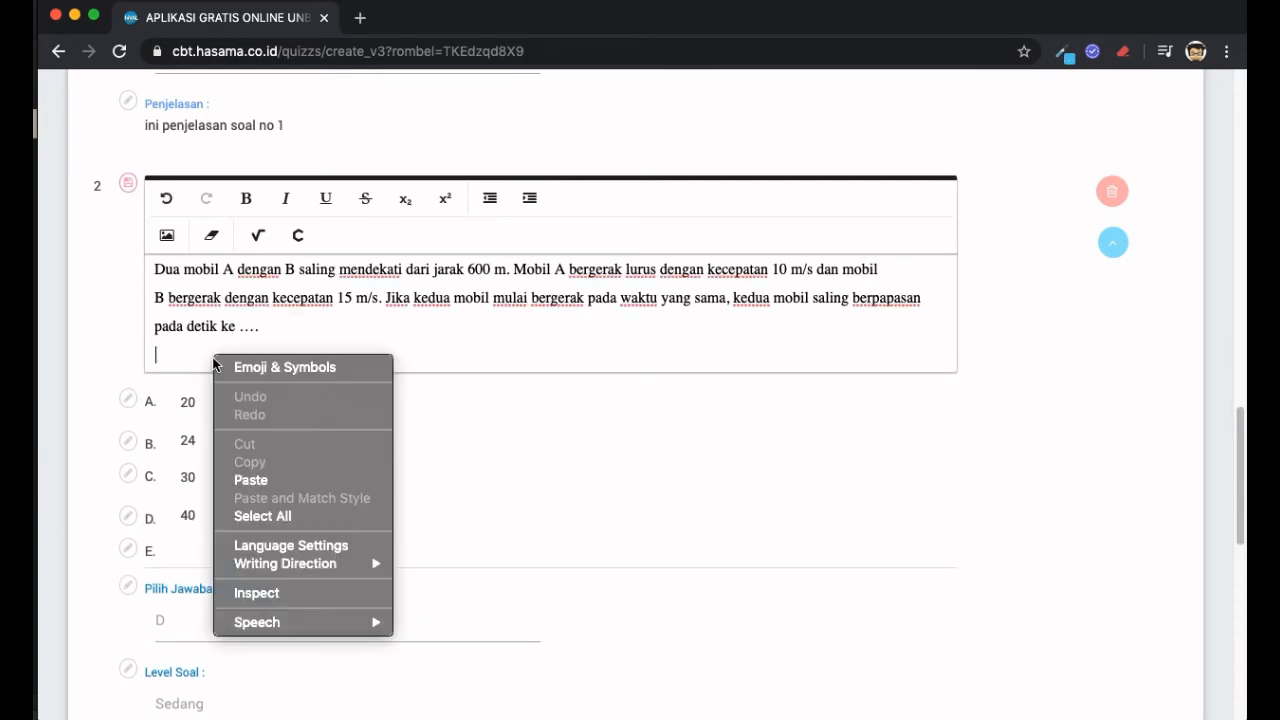
left_click(311, 481)
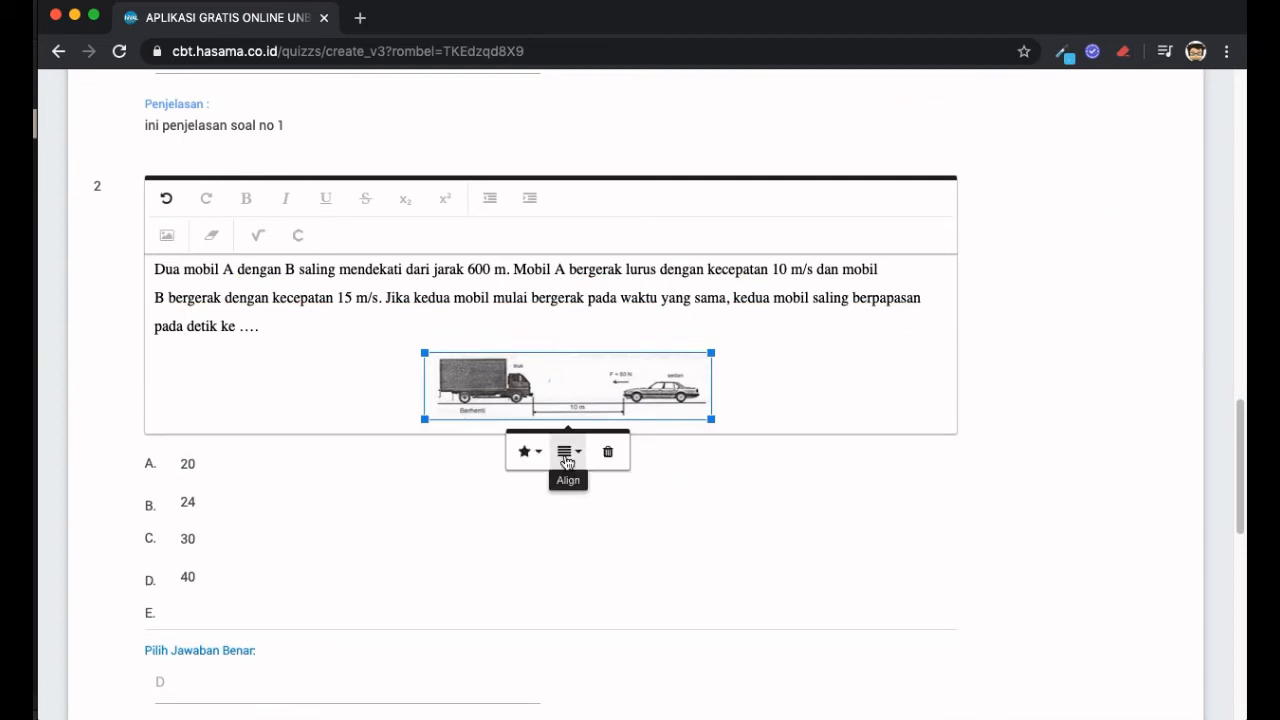
left_click(567, 451)
left_click(579, 484)
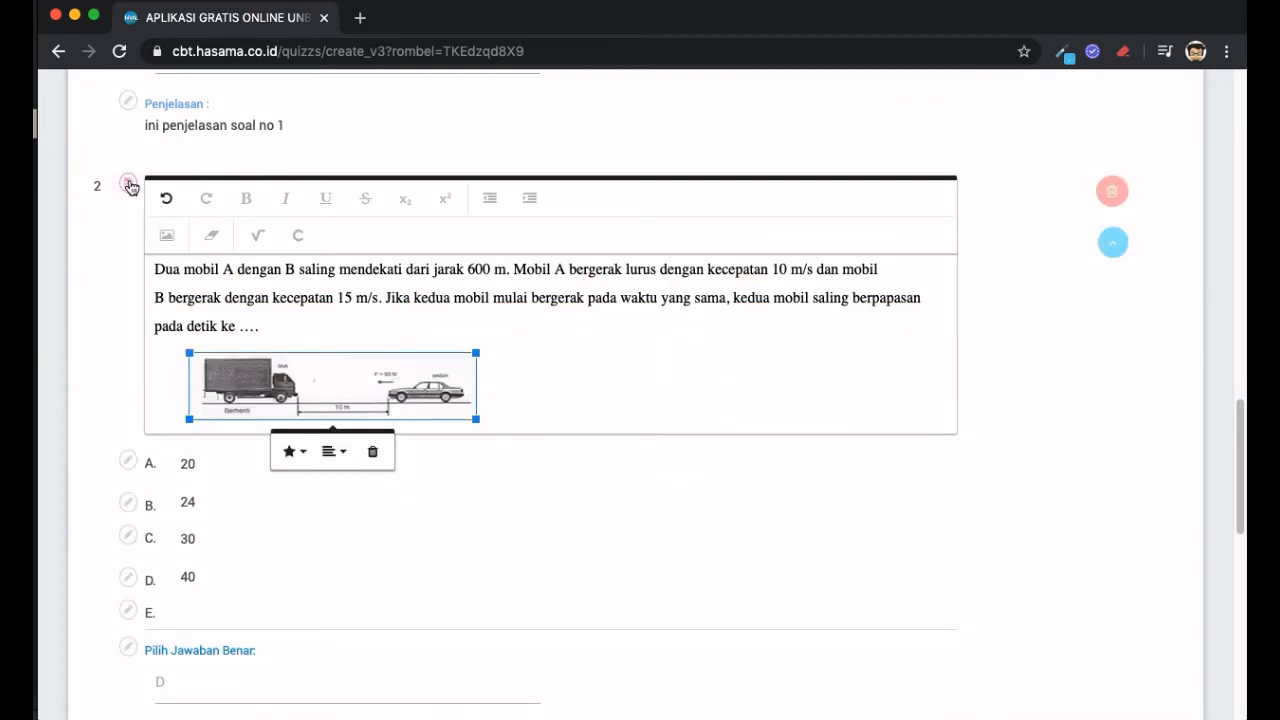
left_click(129, 186)
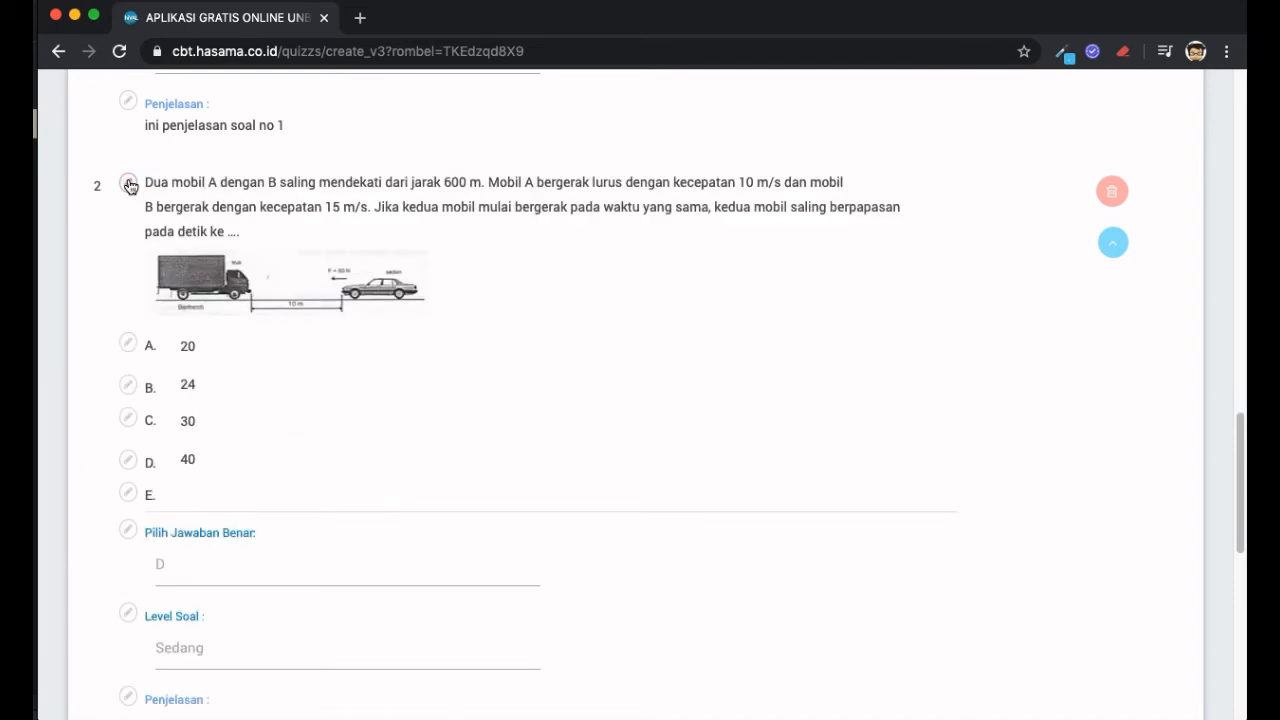
scroll(394, 417, "down", 3)
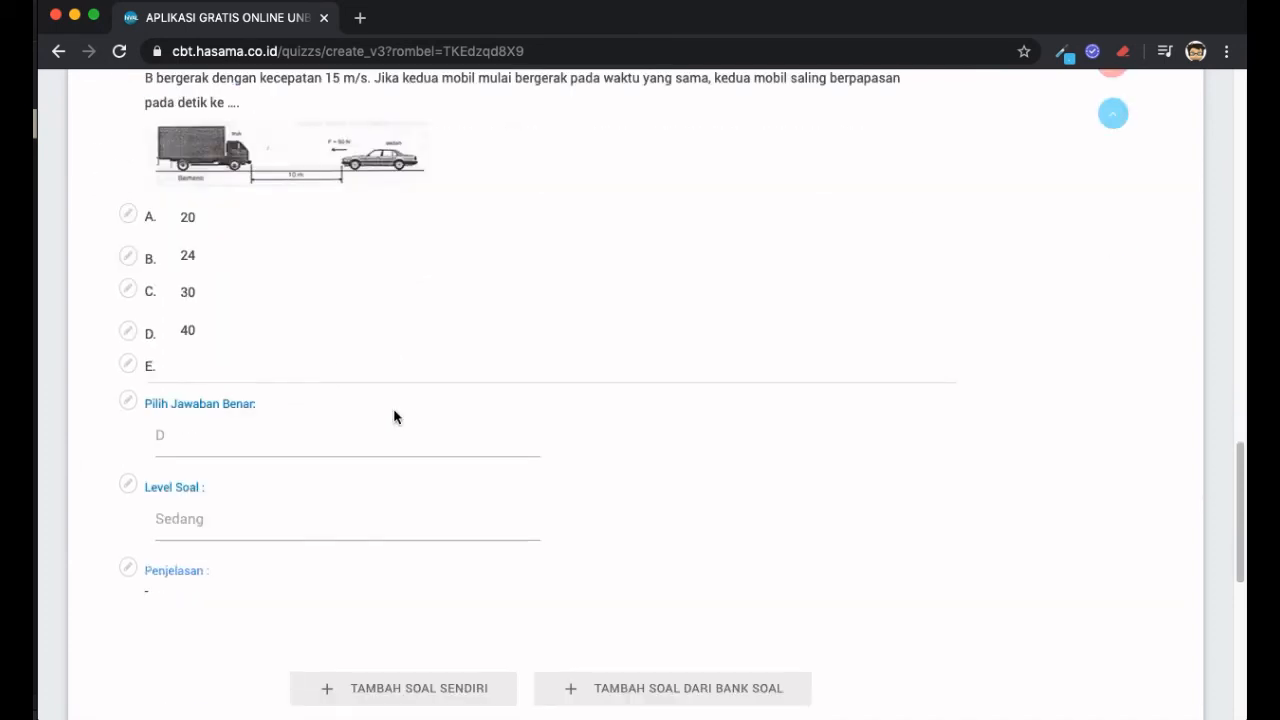
scroll(394, 417, "up", 1)
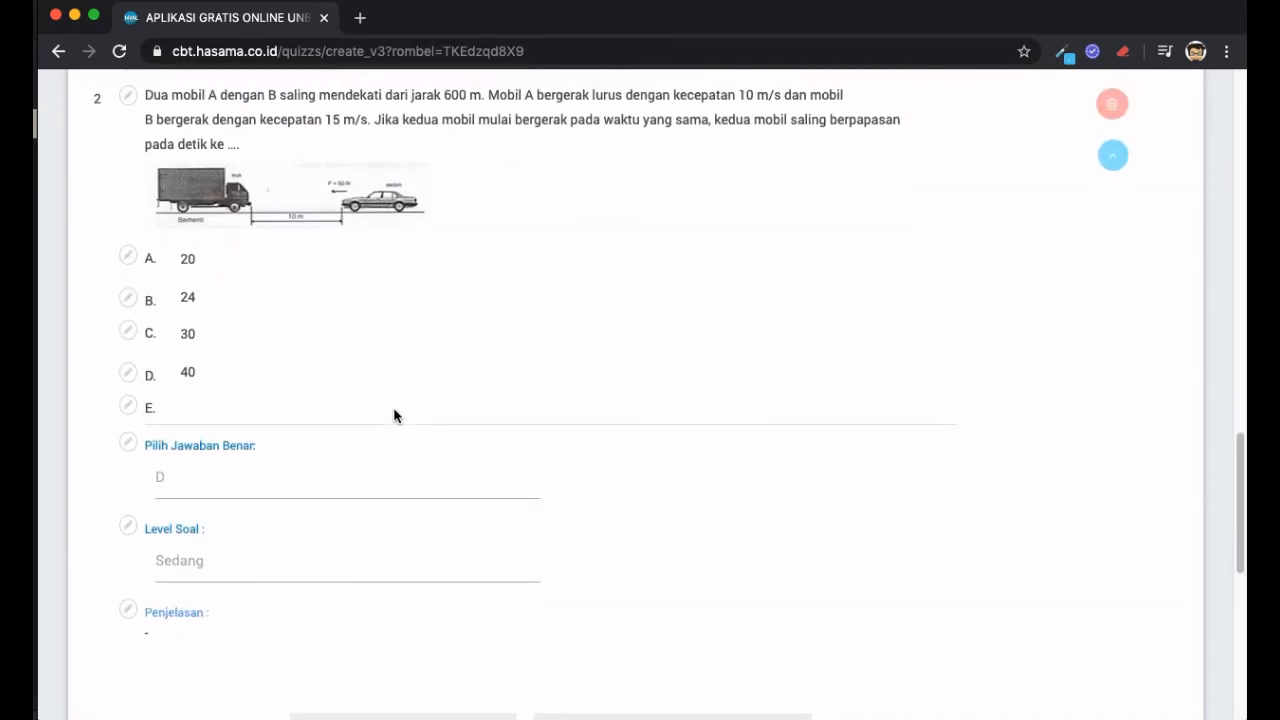
scroll(394, 417, "up", 1)
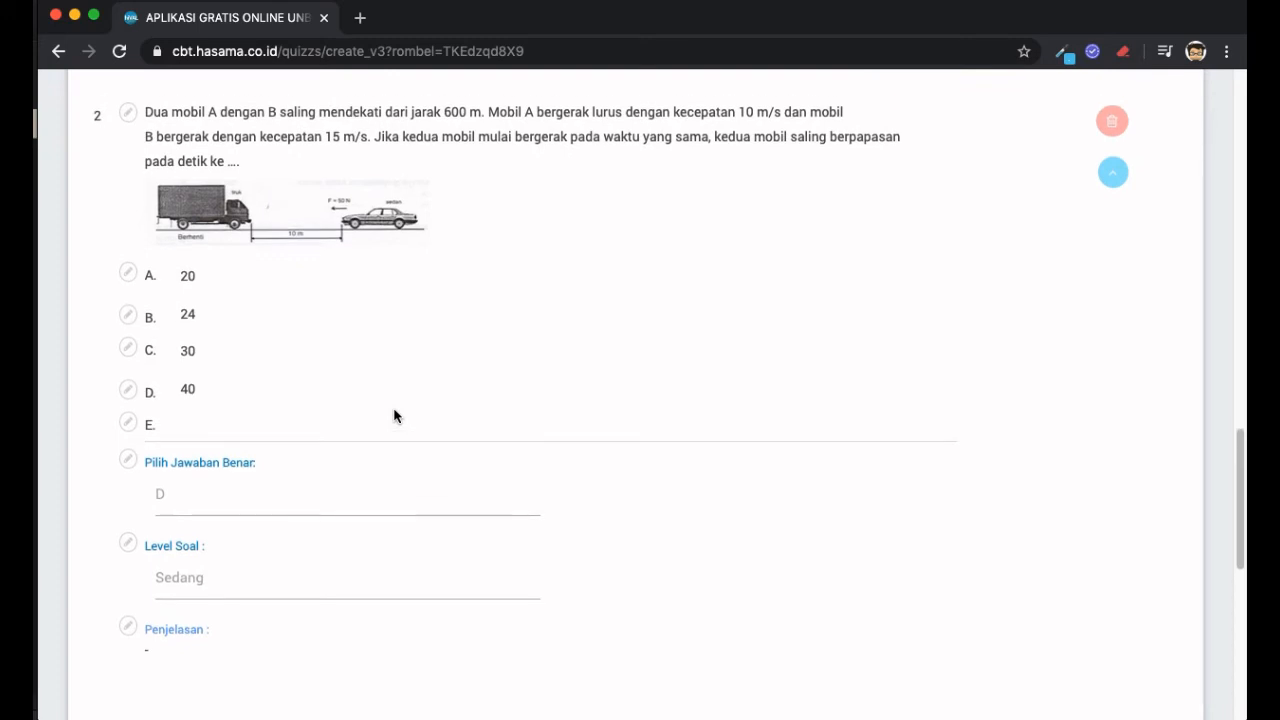
scroll(394, 417, "up", 5)
scroll(394, 417, "up", 3)
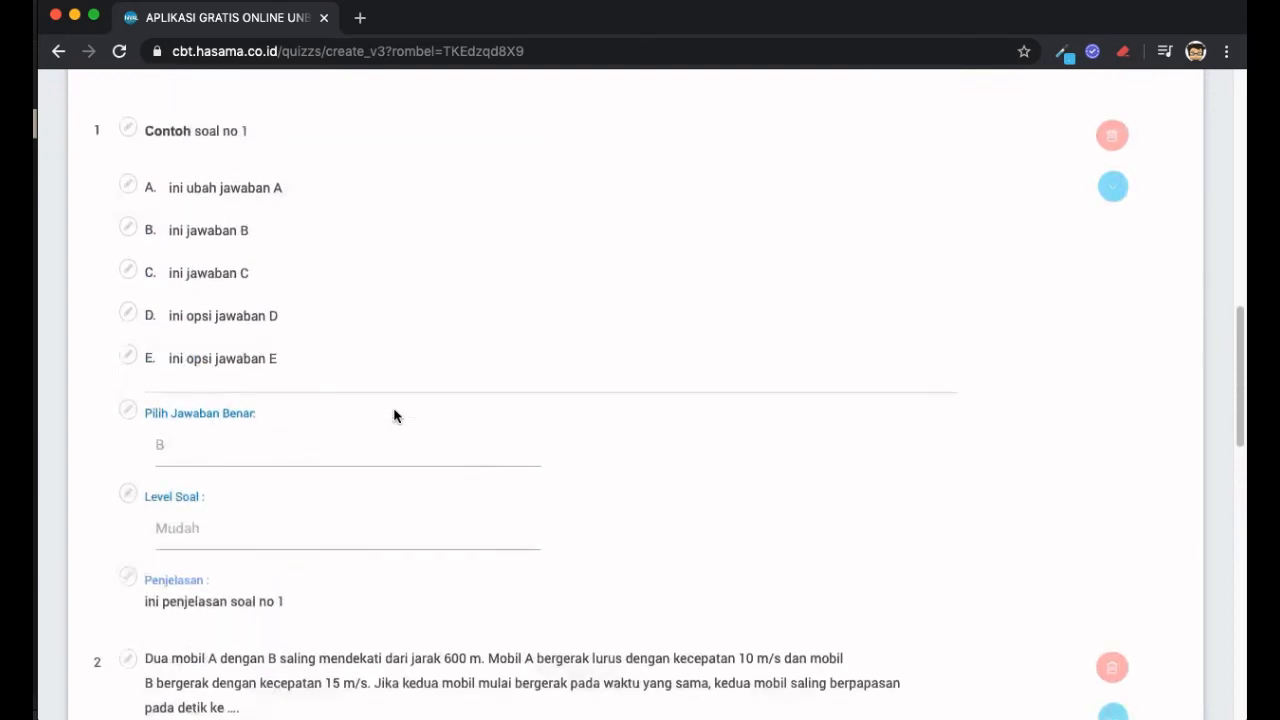
scroll(394, 417, "down", 4)
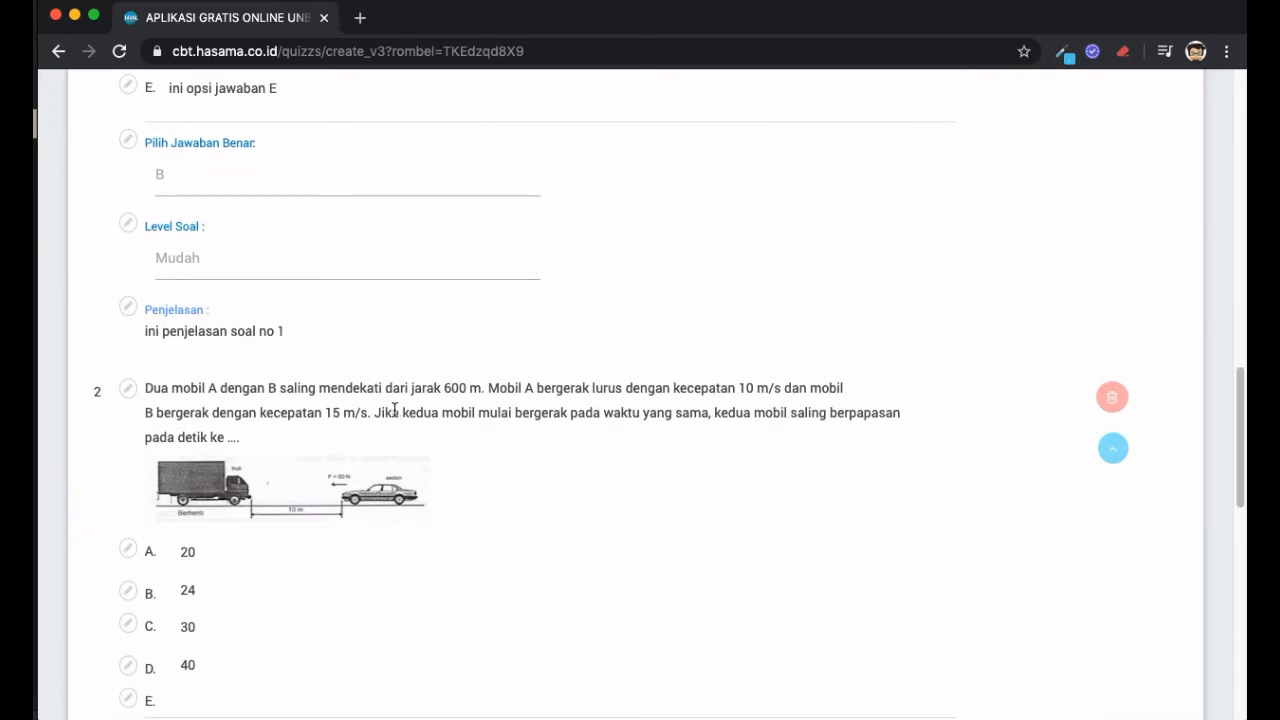
scroll(394, 410, "down", 2)
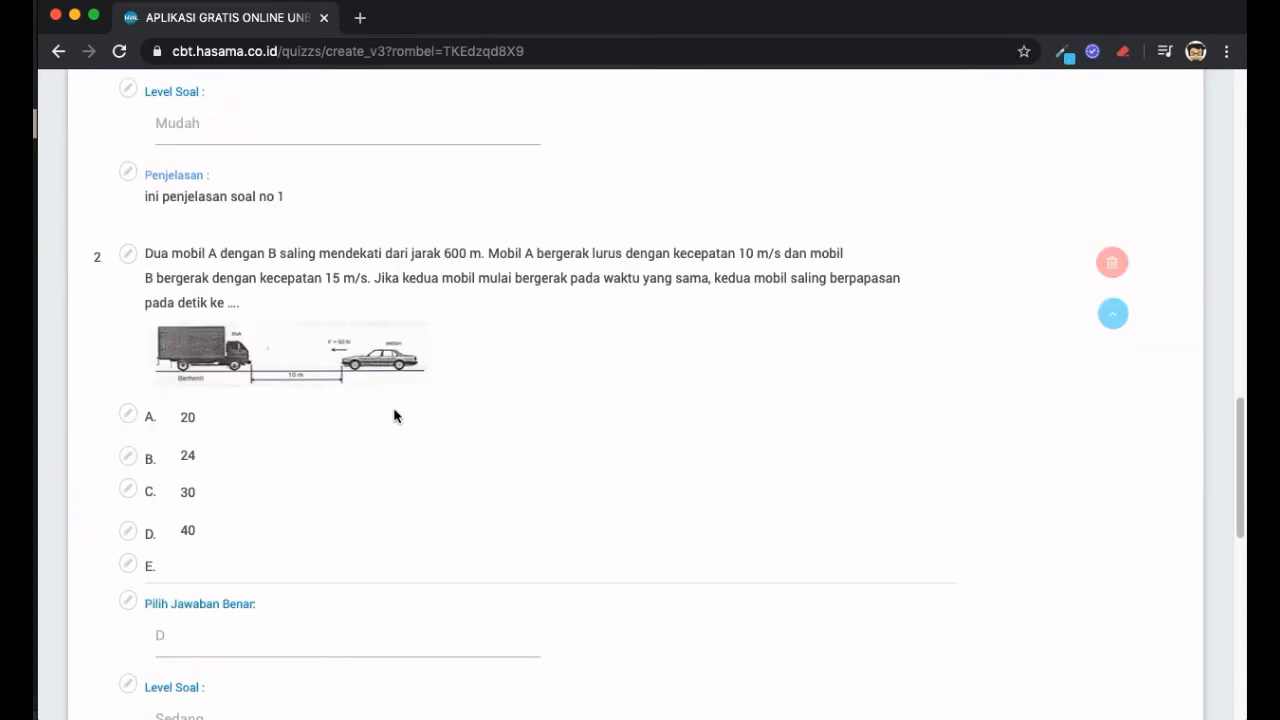
scroll(394, 417, "down", 1)
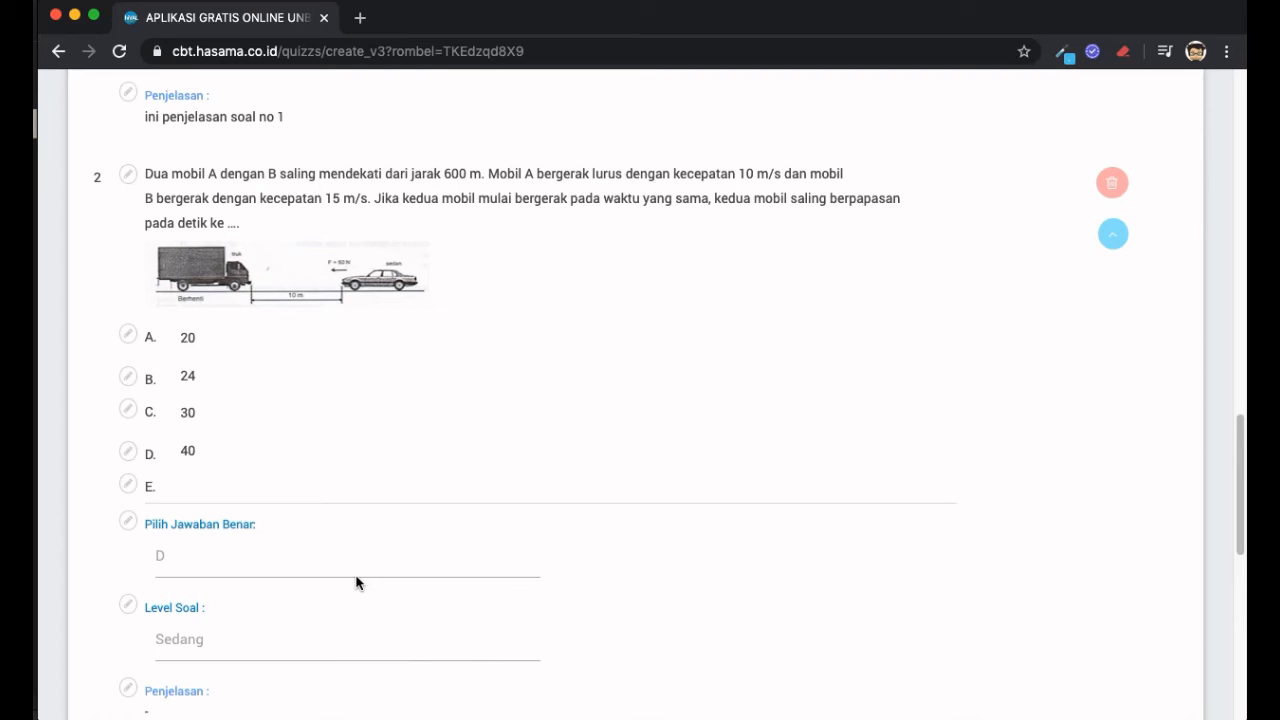
scroll(357, 583, "down", 2)
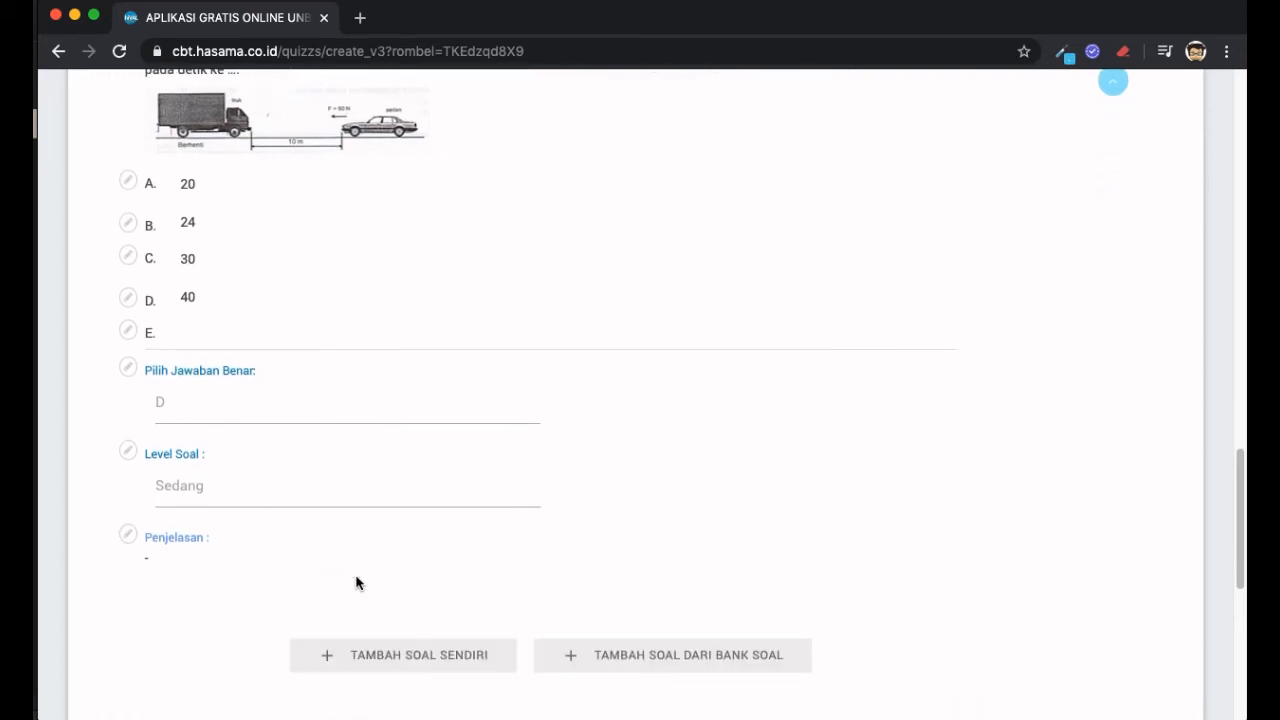
scroll(357, 583, "down", 2)
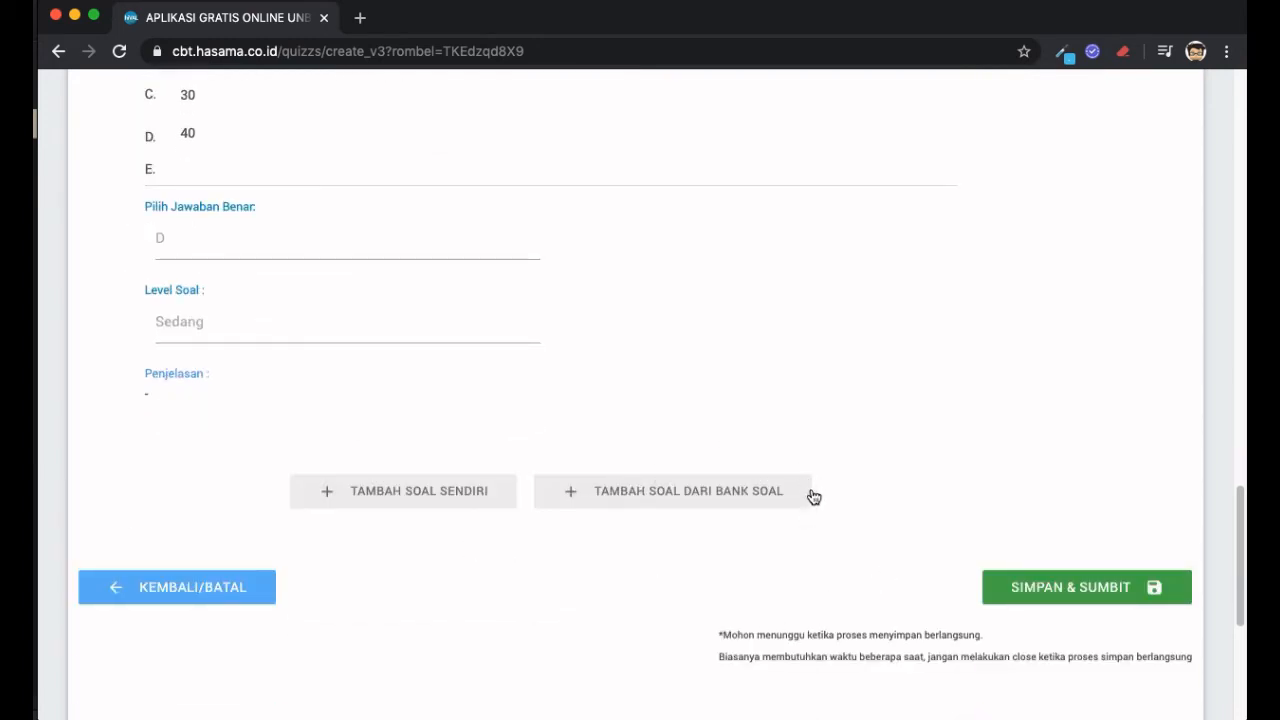
- Open the question bank from Tambah Soal dari Bank Soal and go to page 2
left_click(656, 494)
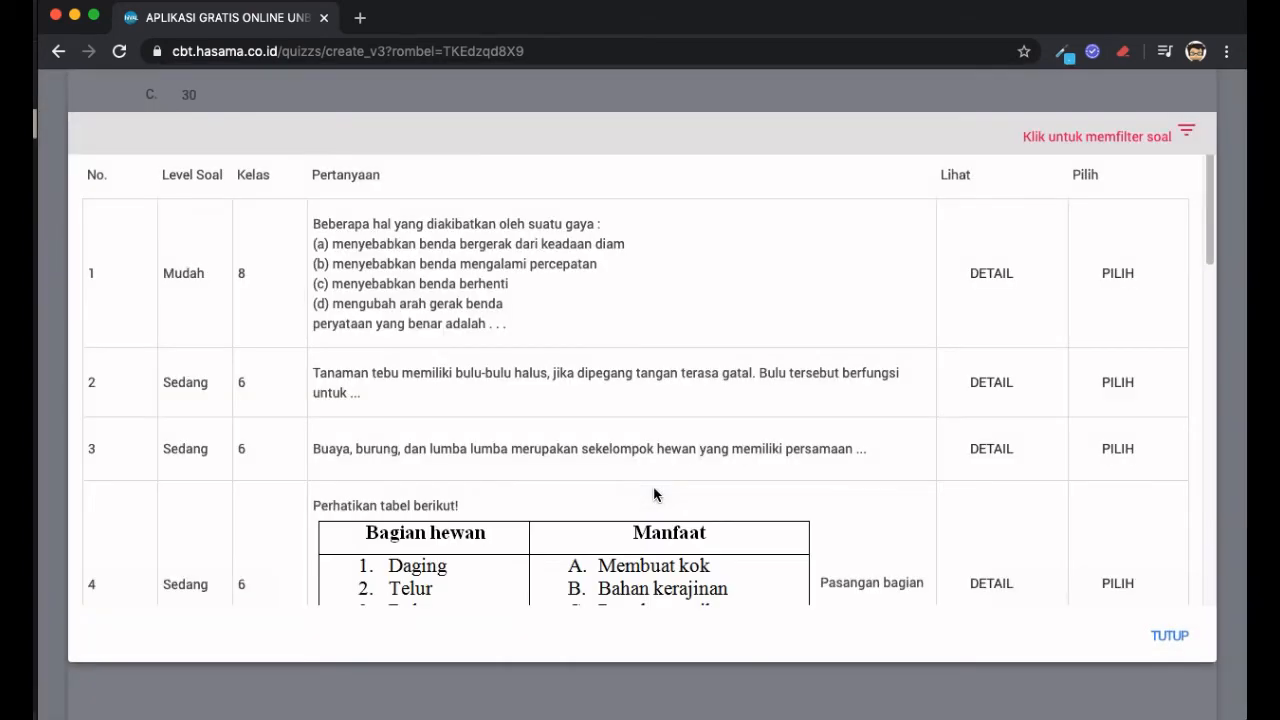
scroll(843, 366, "down", 5)
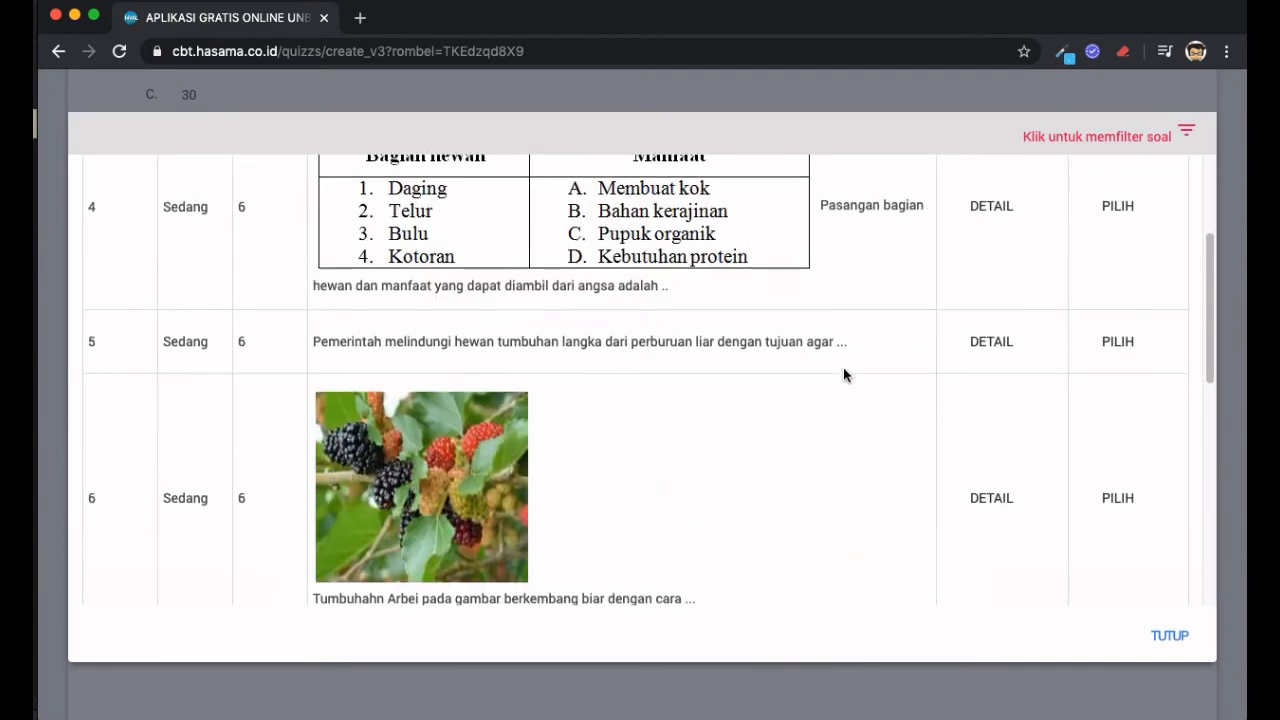
scroll(843, 368, "down", 3)
scroll(843, 374, "down", 9)
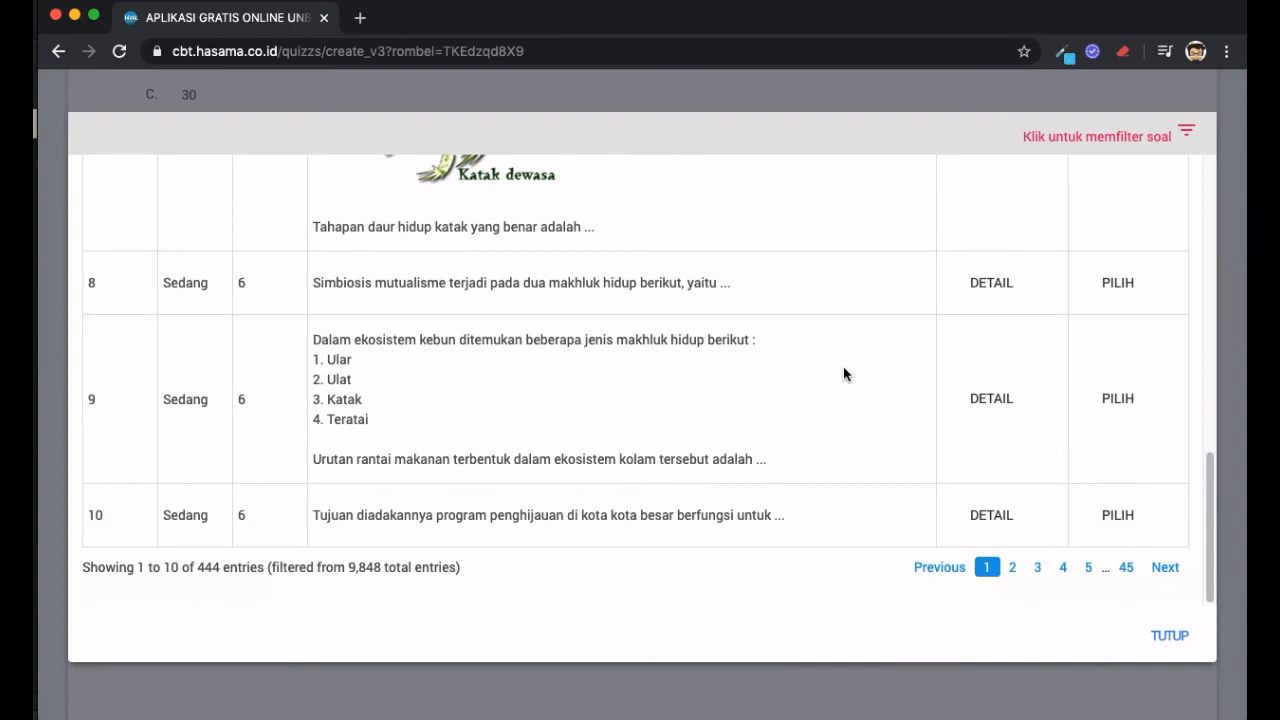
scroll(843, 373, "up", 15)
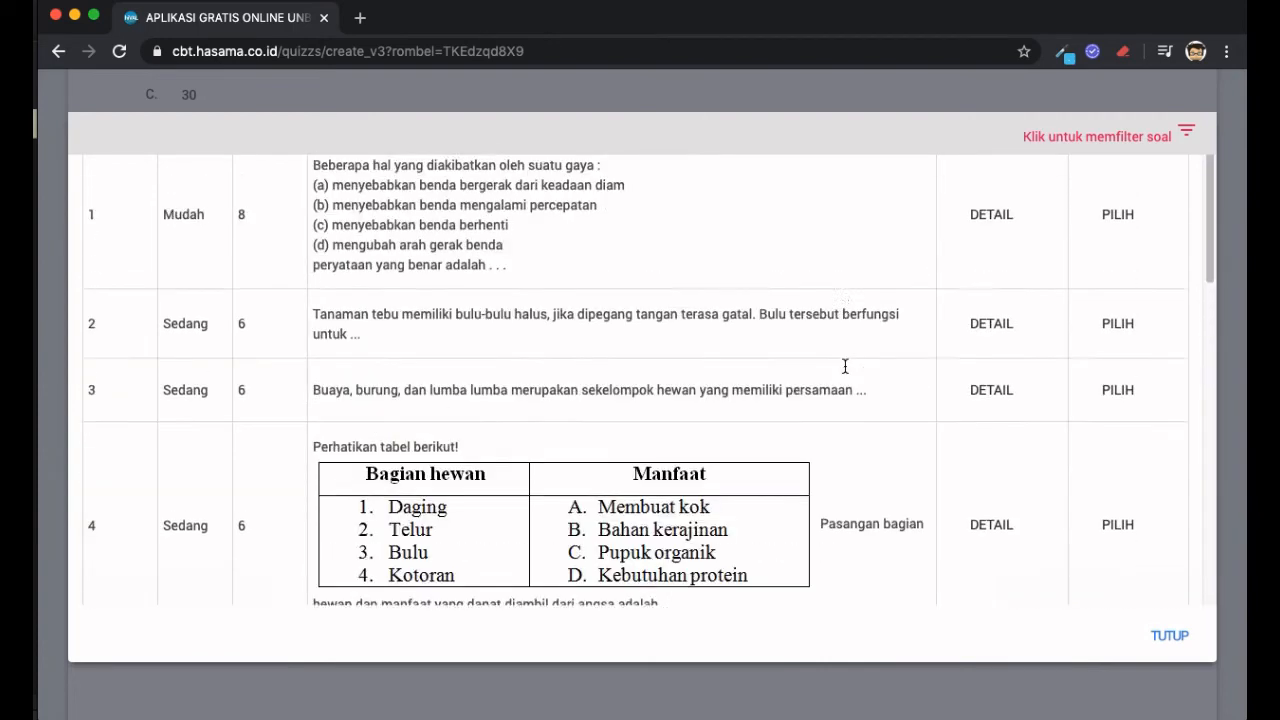
scroll(845, 366, "down", 15)
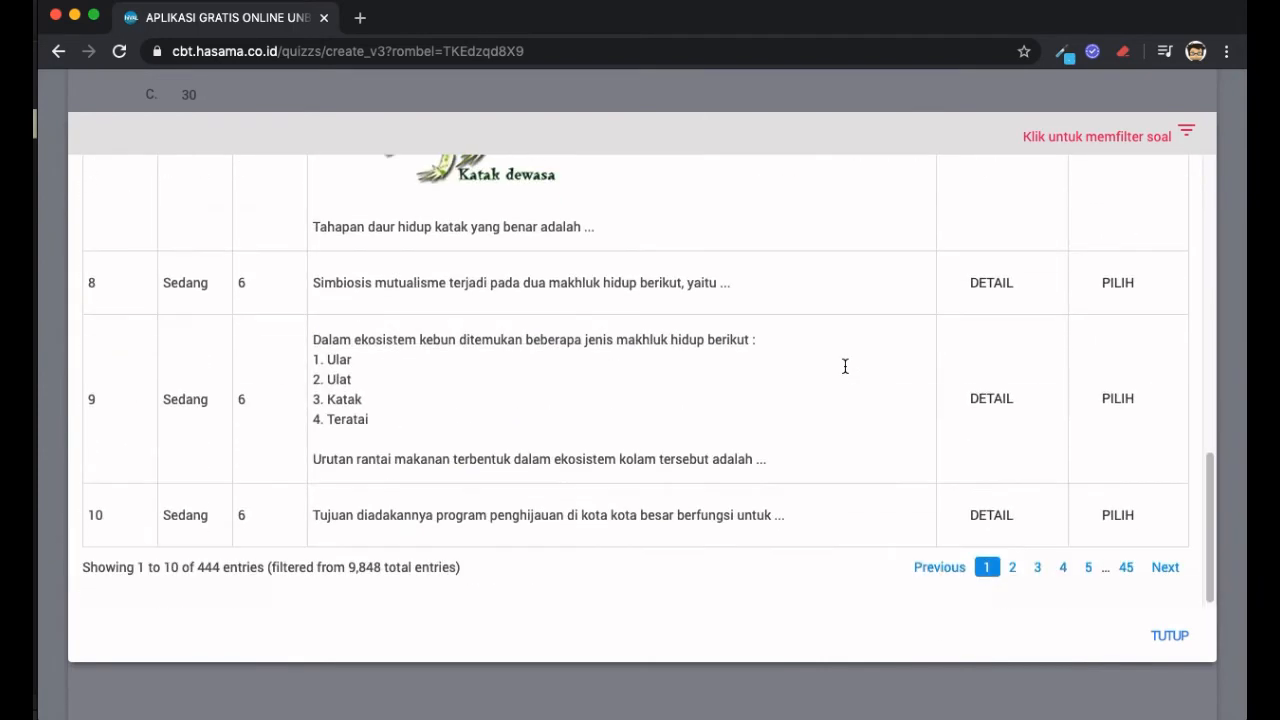
left_click(1013, 570)
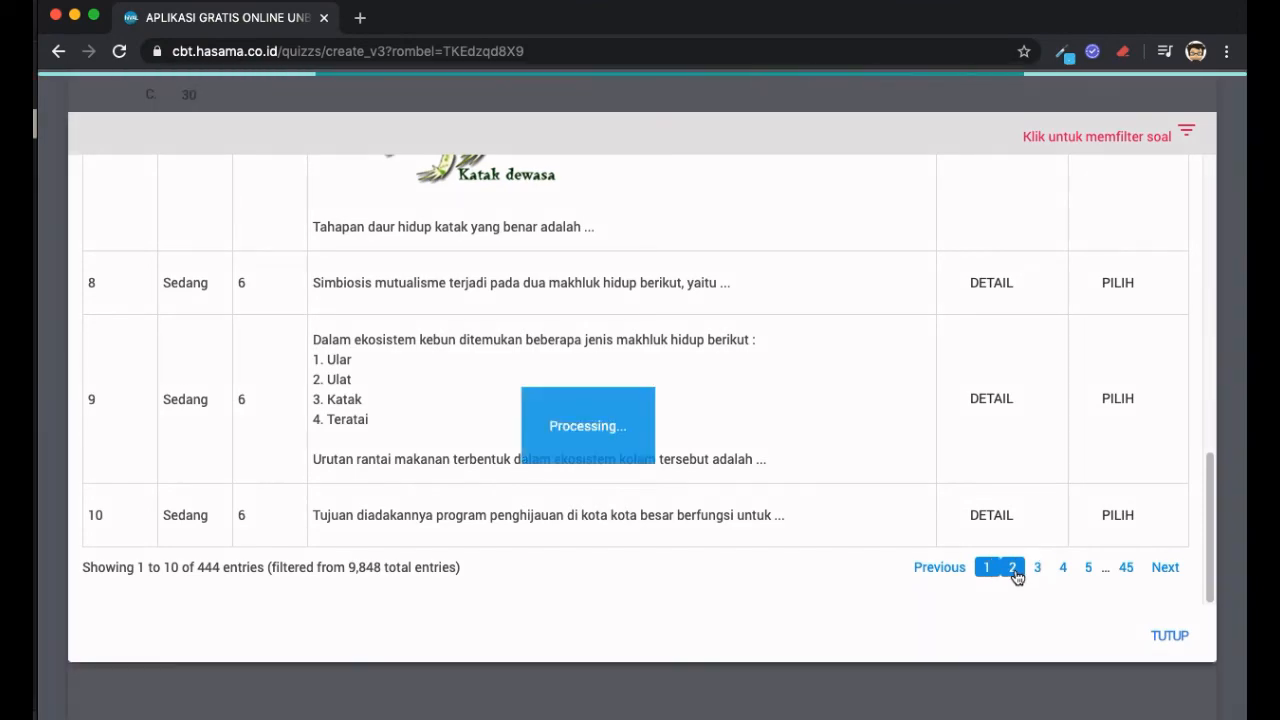
- Go to page 3 and open the details of the skull-diagram question
scroll(947, 403, "down", 20)
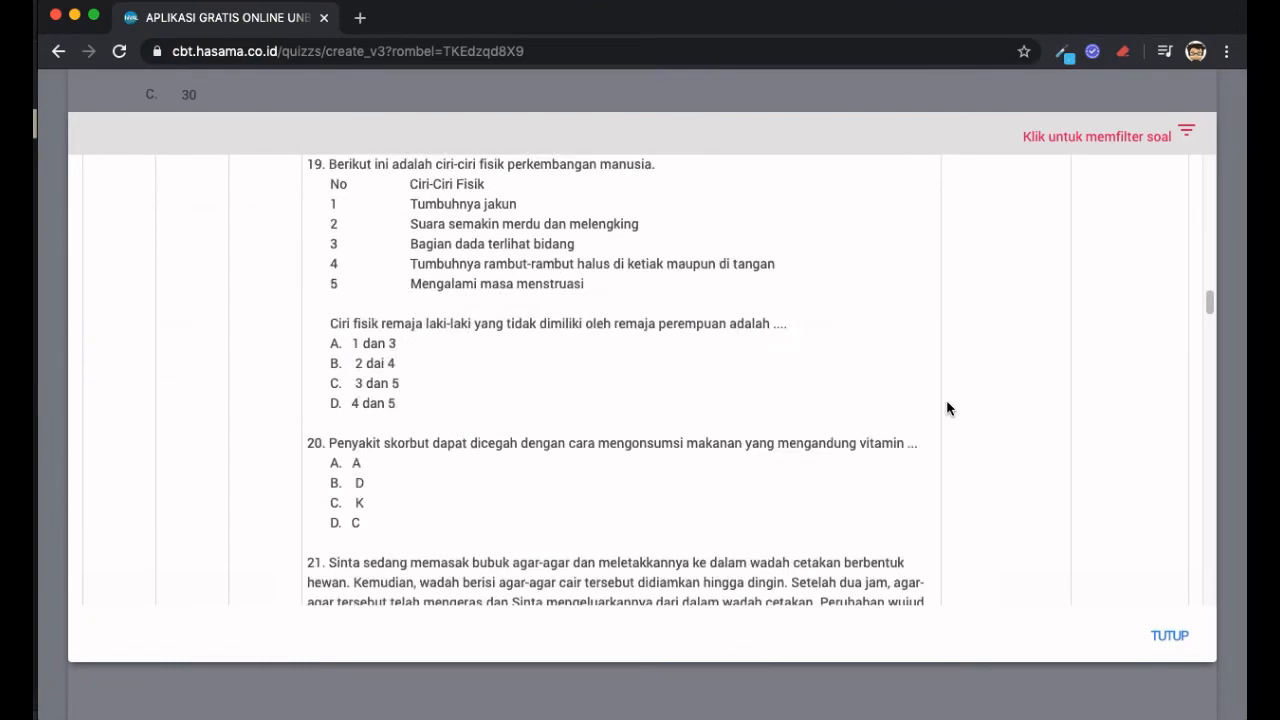
scroll(947, 408, "down", 10)
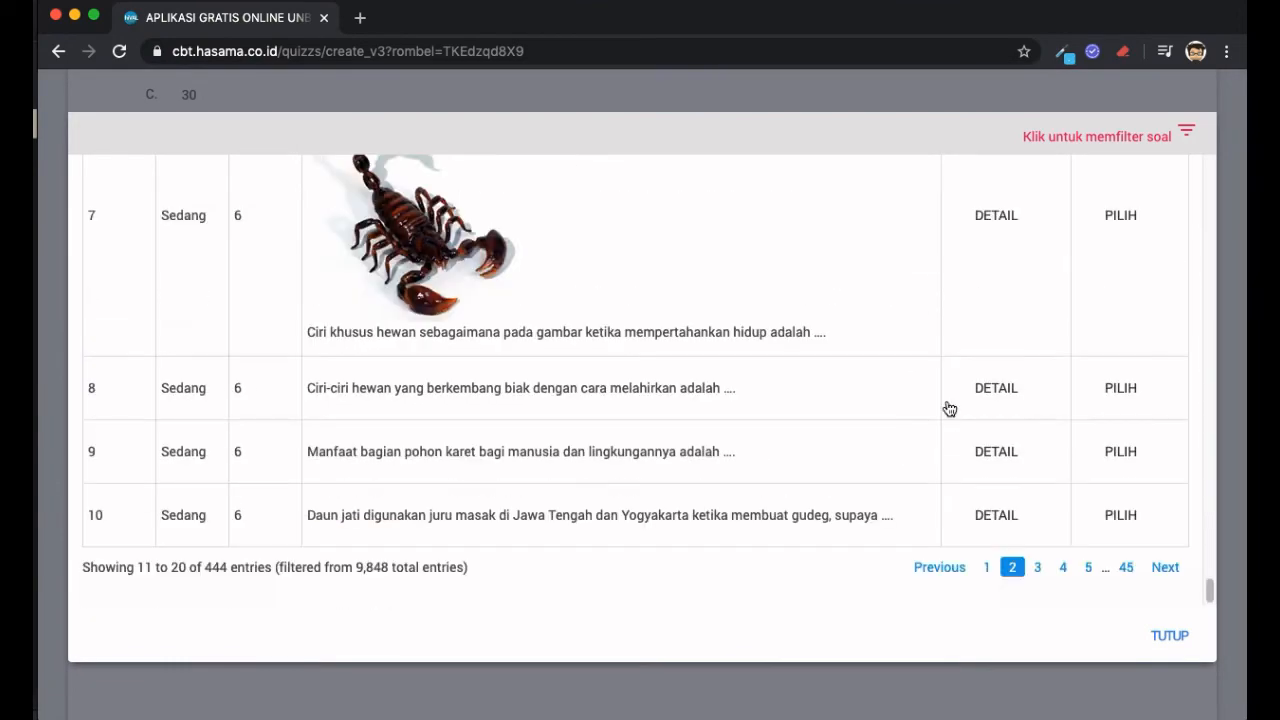
left_click(1039, 573)
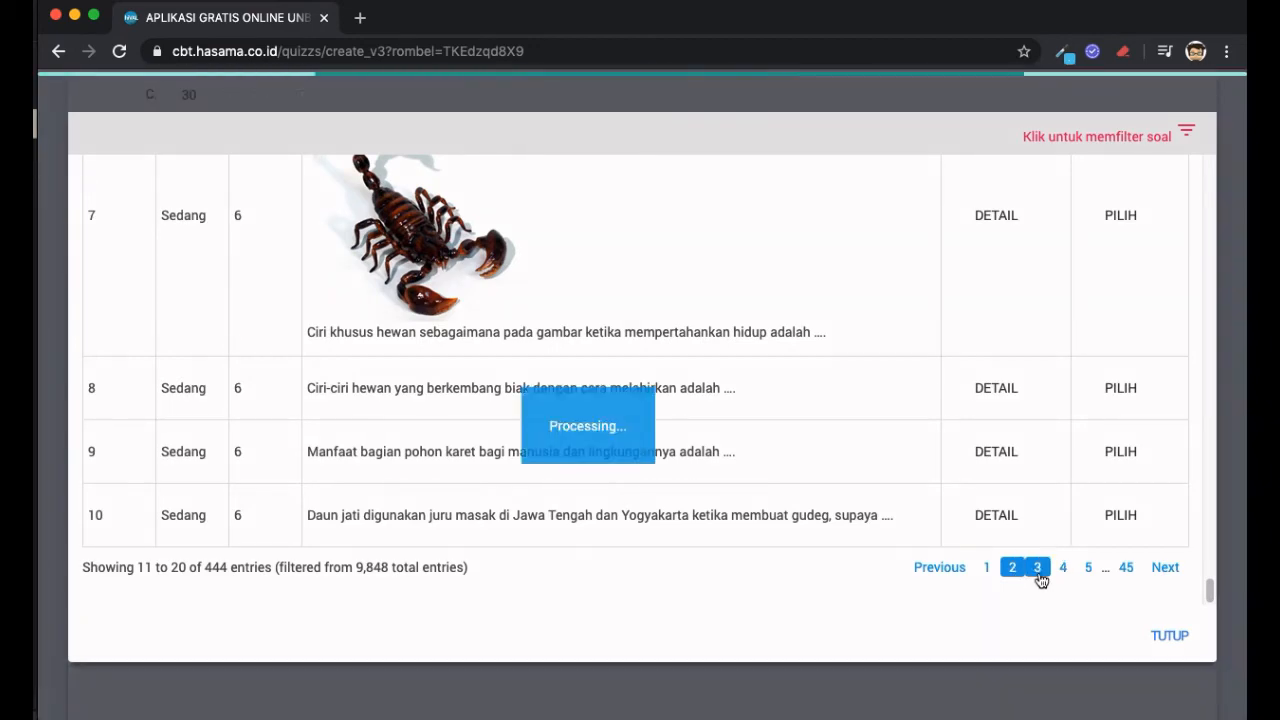
scroll(852, 287, "up", 8)
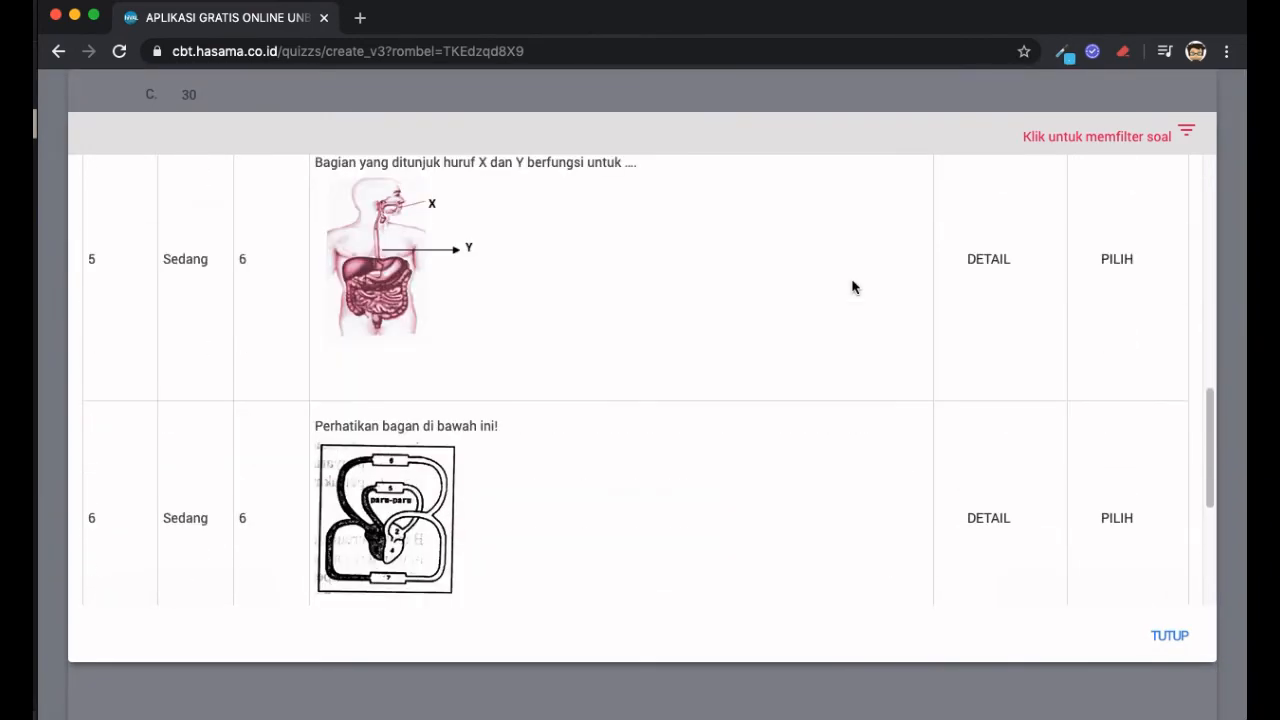
scroll(852, 287, "up", 5)
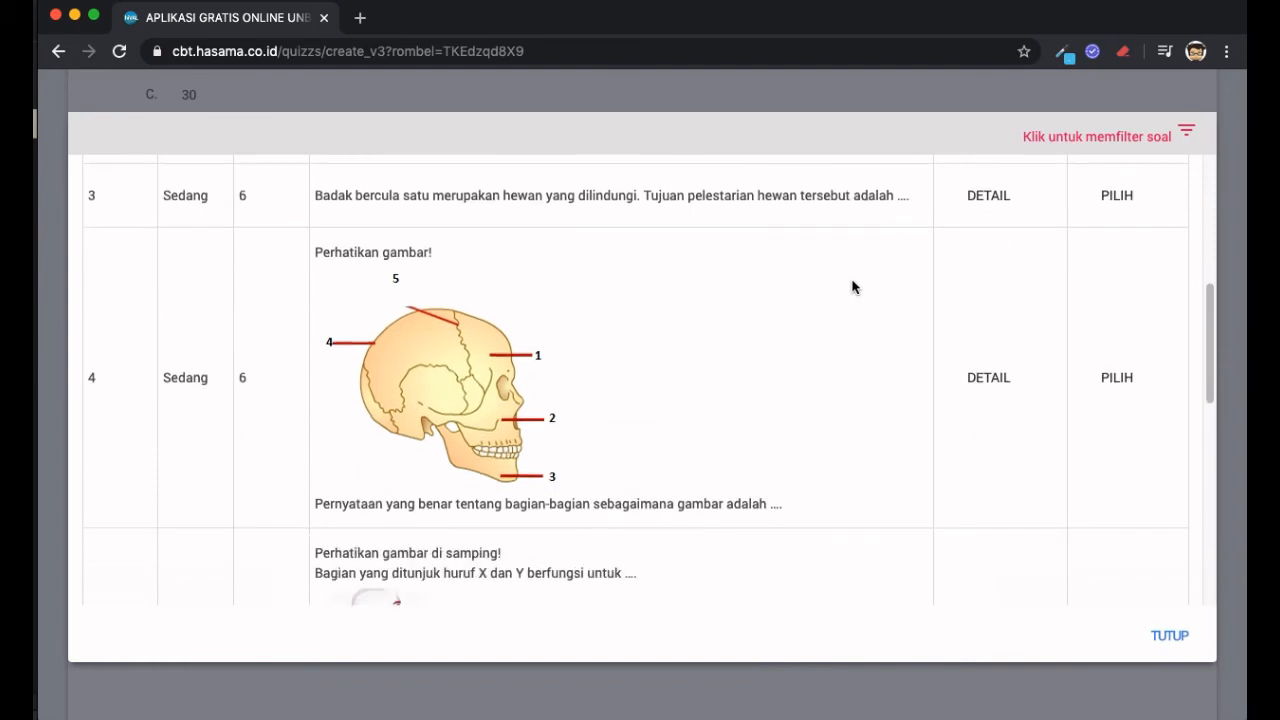
left_click(987, 376)
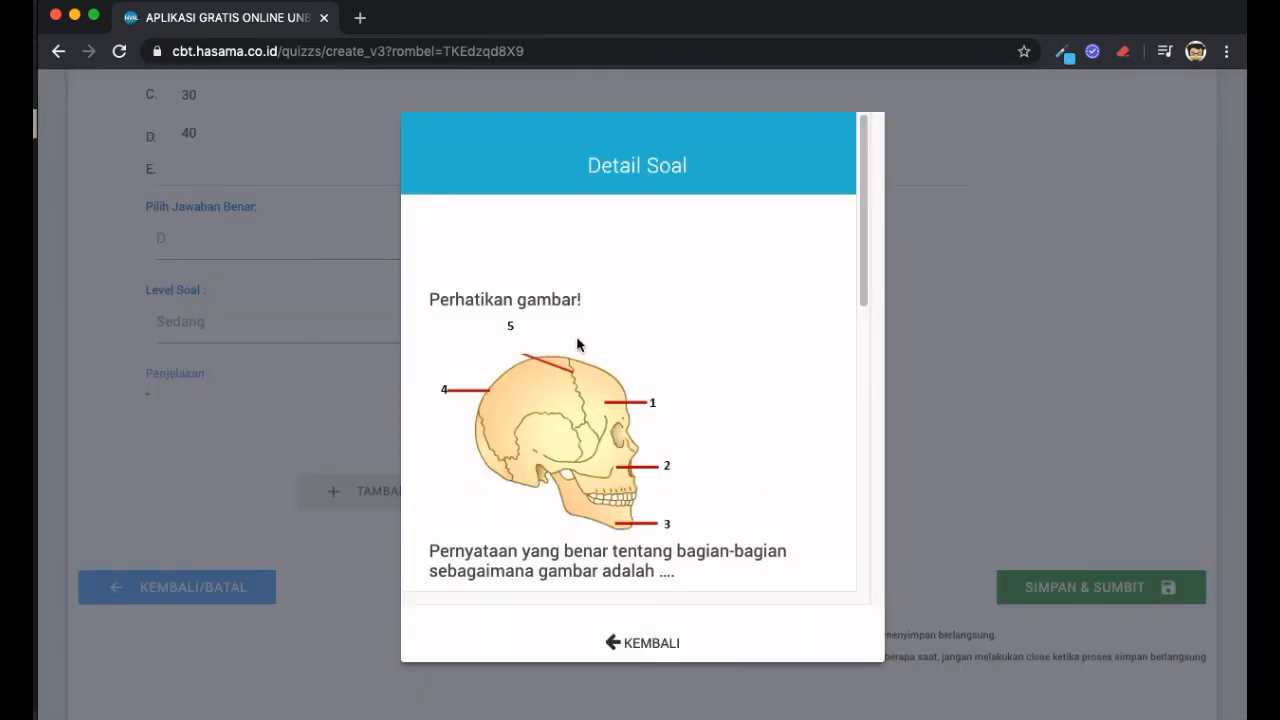
- Review the skull-bones question's full details, return to the list, and pick it as question 3
scroll(577, 343, "down", 1)
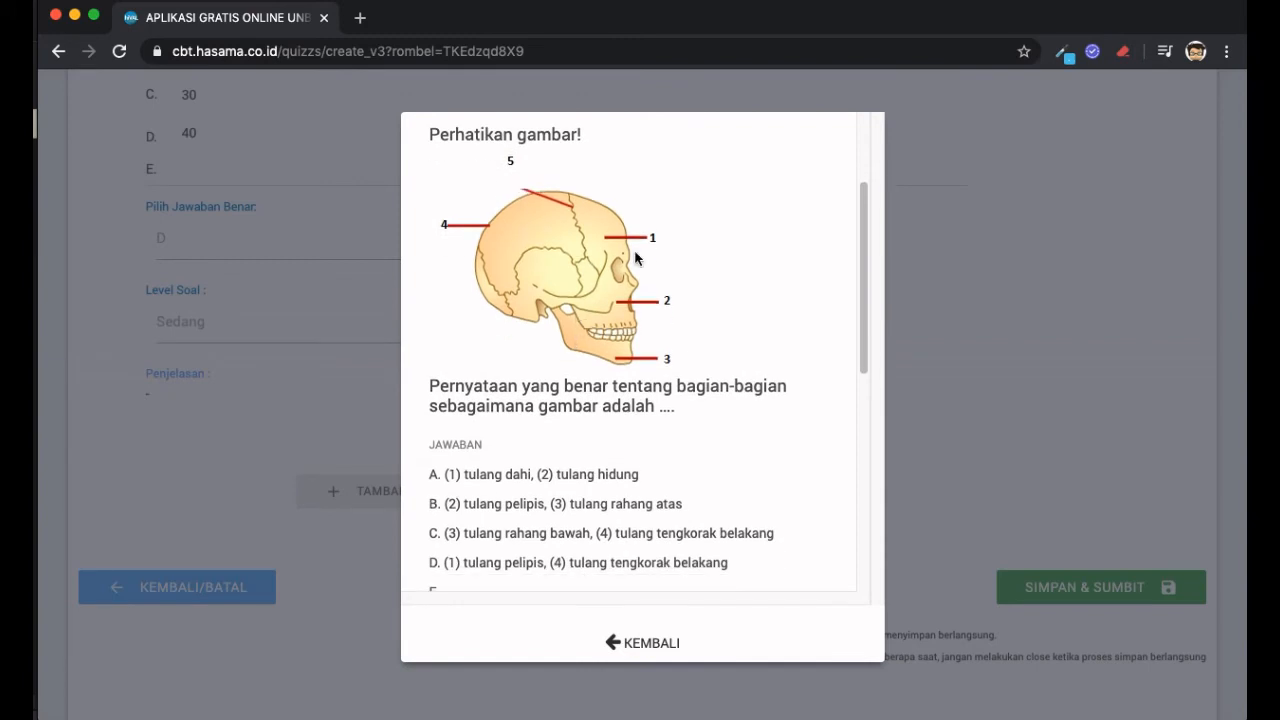
scroll(635, 258, "down", 5)
scroll(610, 311, "down", 8)
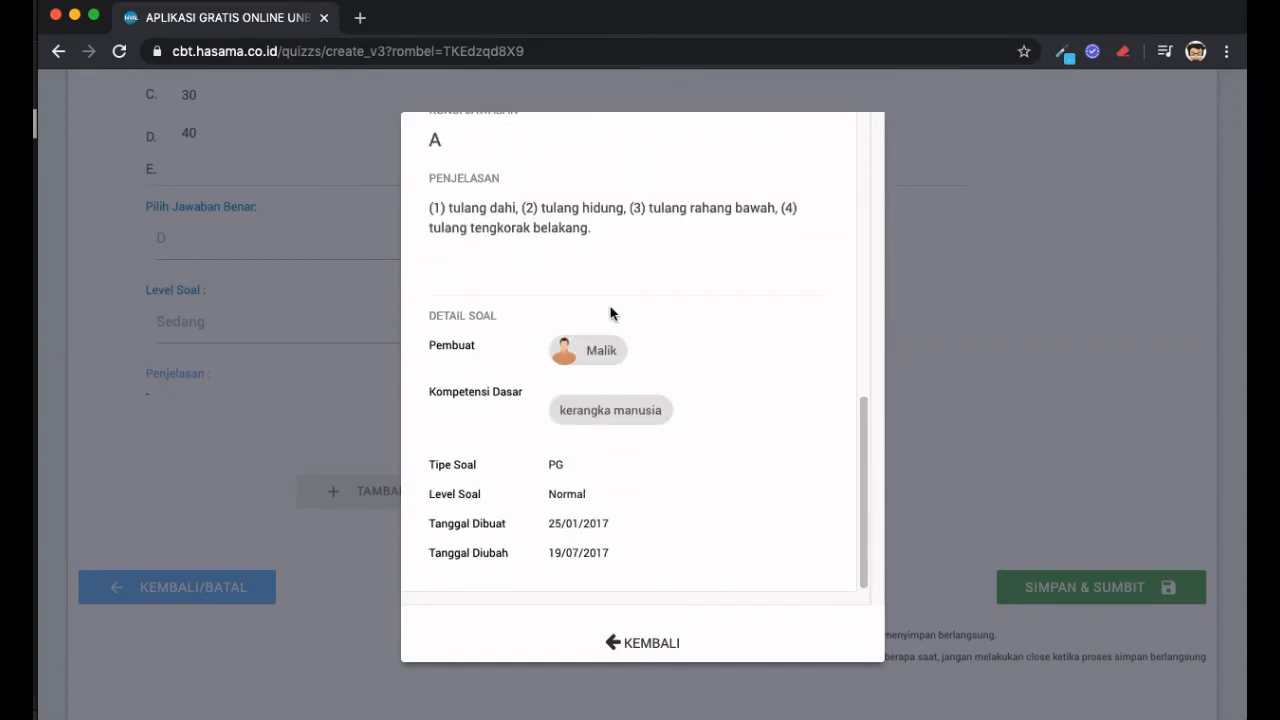
scroll(615, 286, "up", 14)
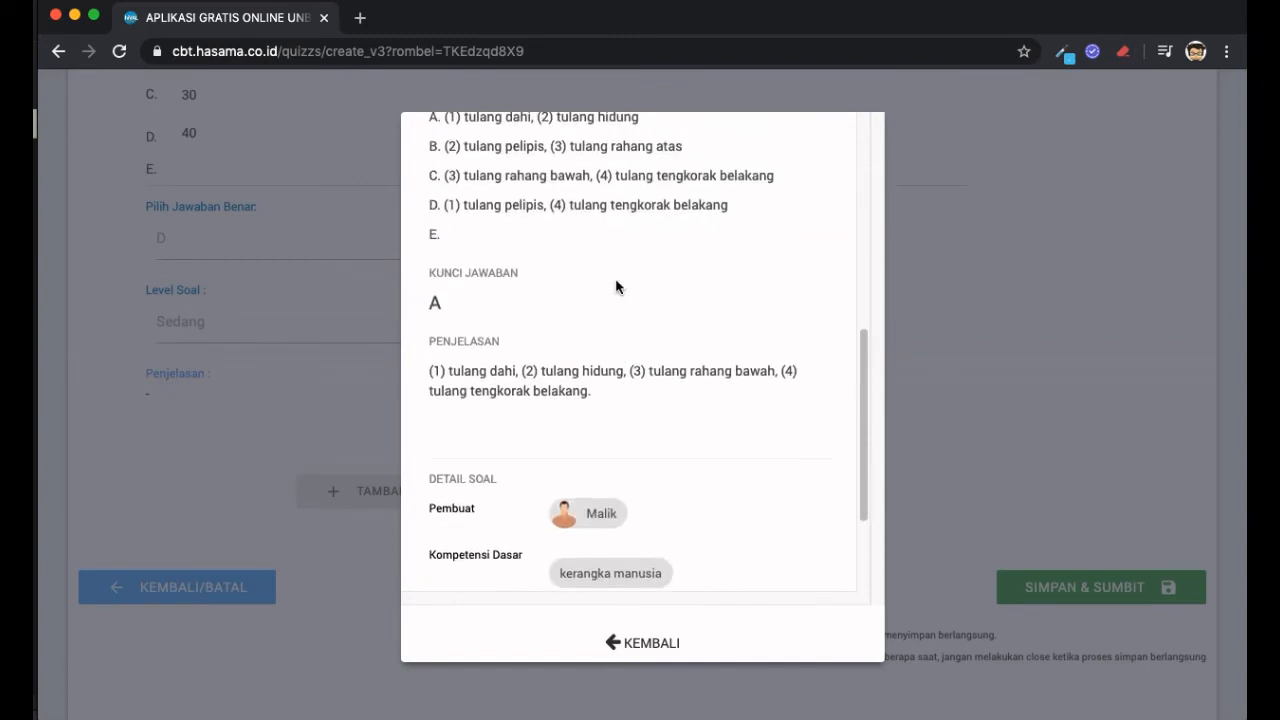
scroll(616, 285, "down", 14)
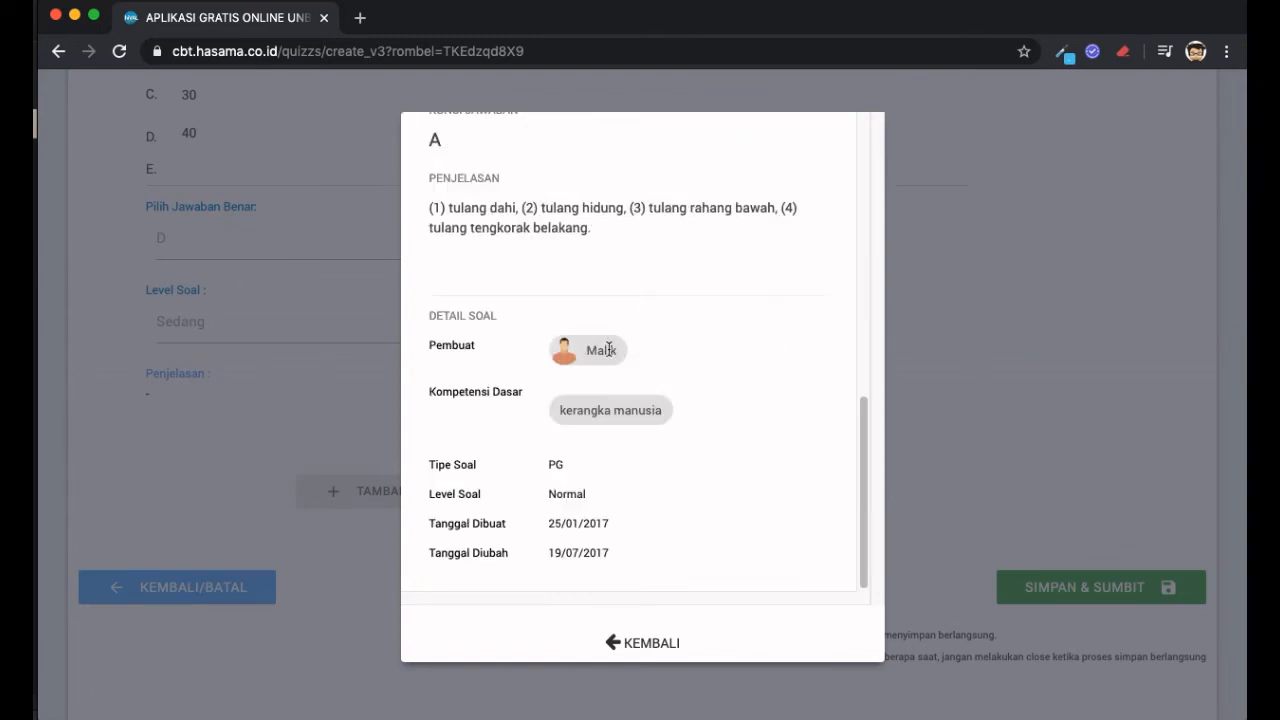
scroll(661, 372, "up", 14)
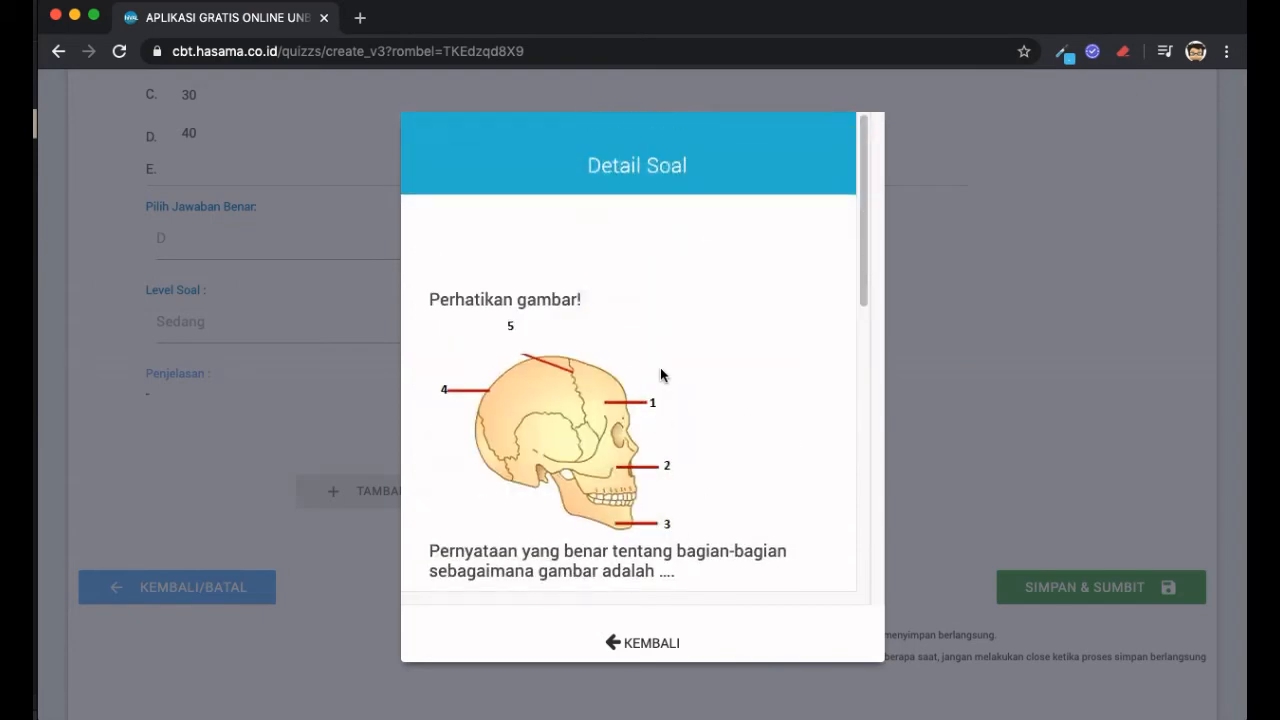
scroll(660, 375, "down", 14)
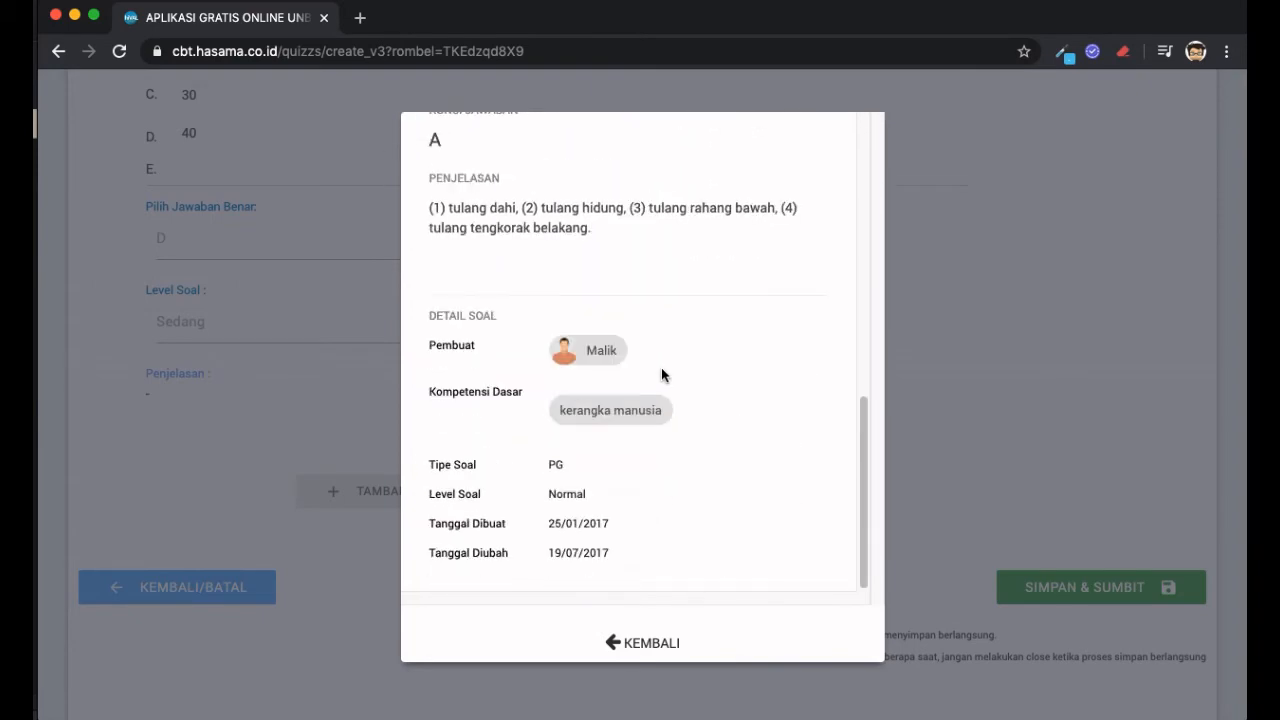
left_click(637, 643)
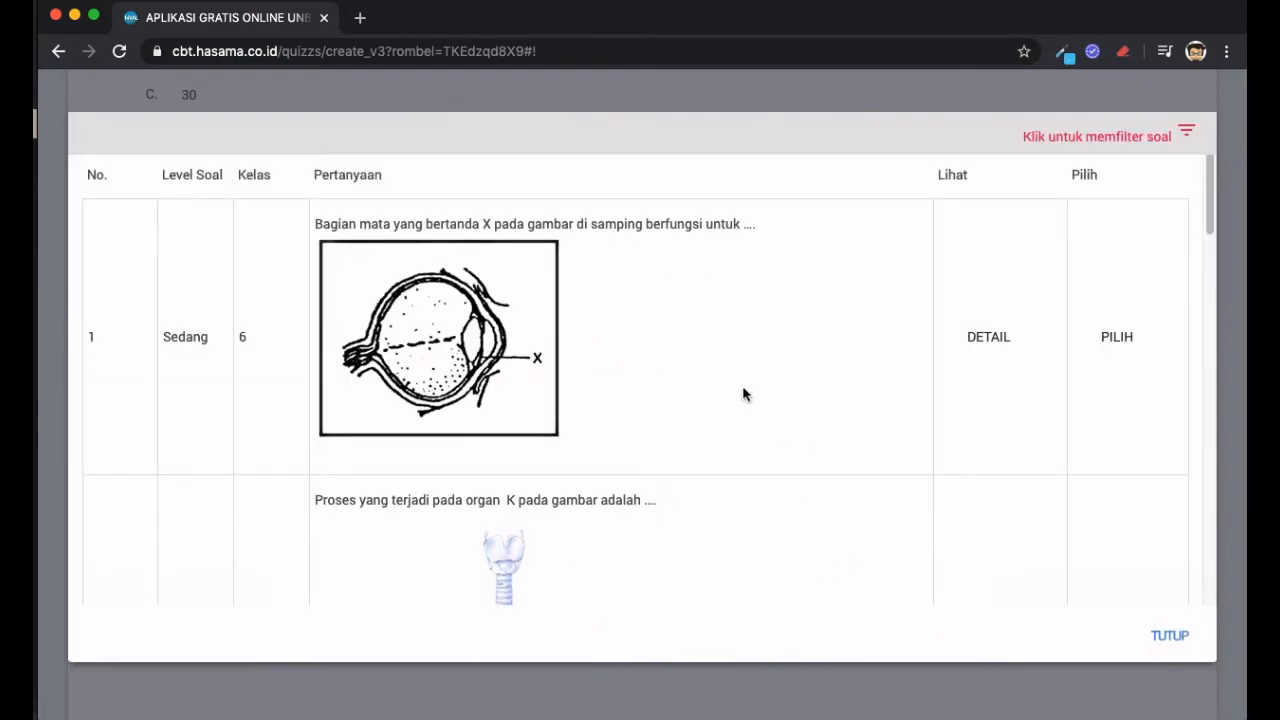
scroll(743, 394, "down", 8)
scroll(745, 394, "down", 1)
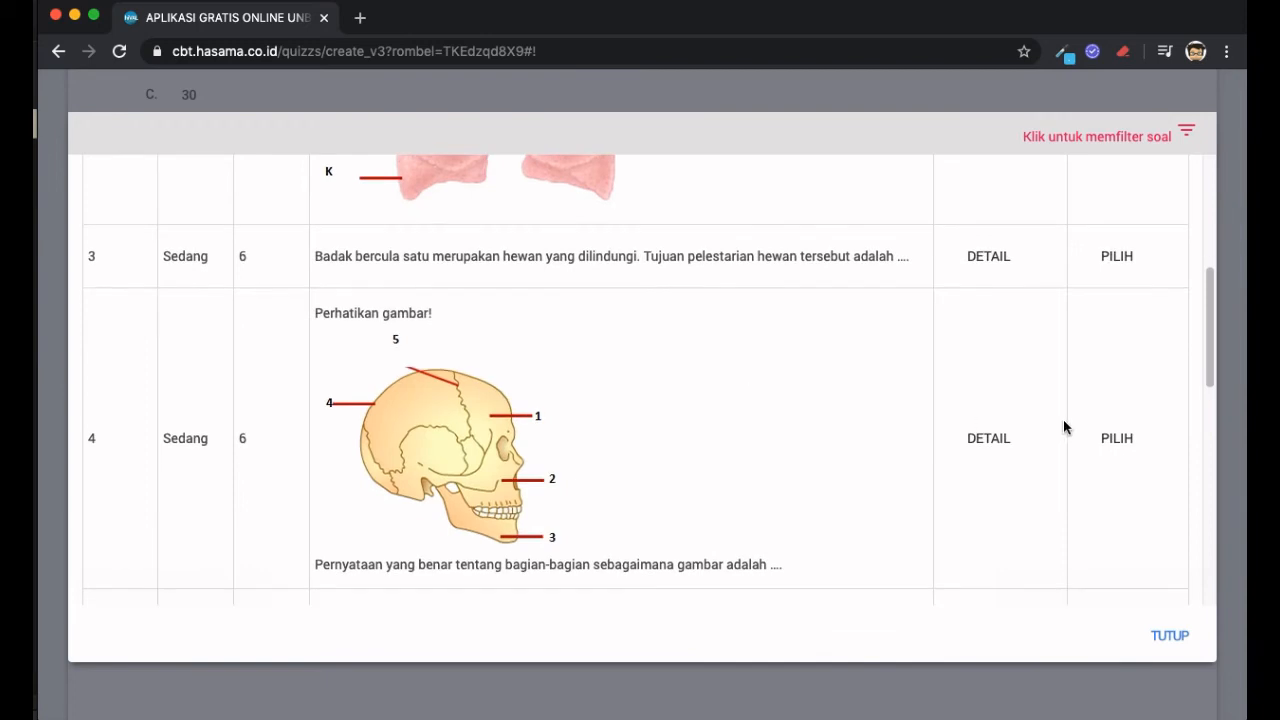
left_click(1126, 440)
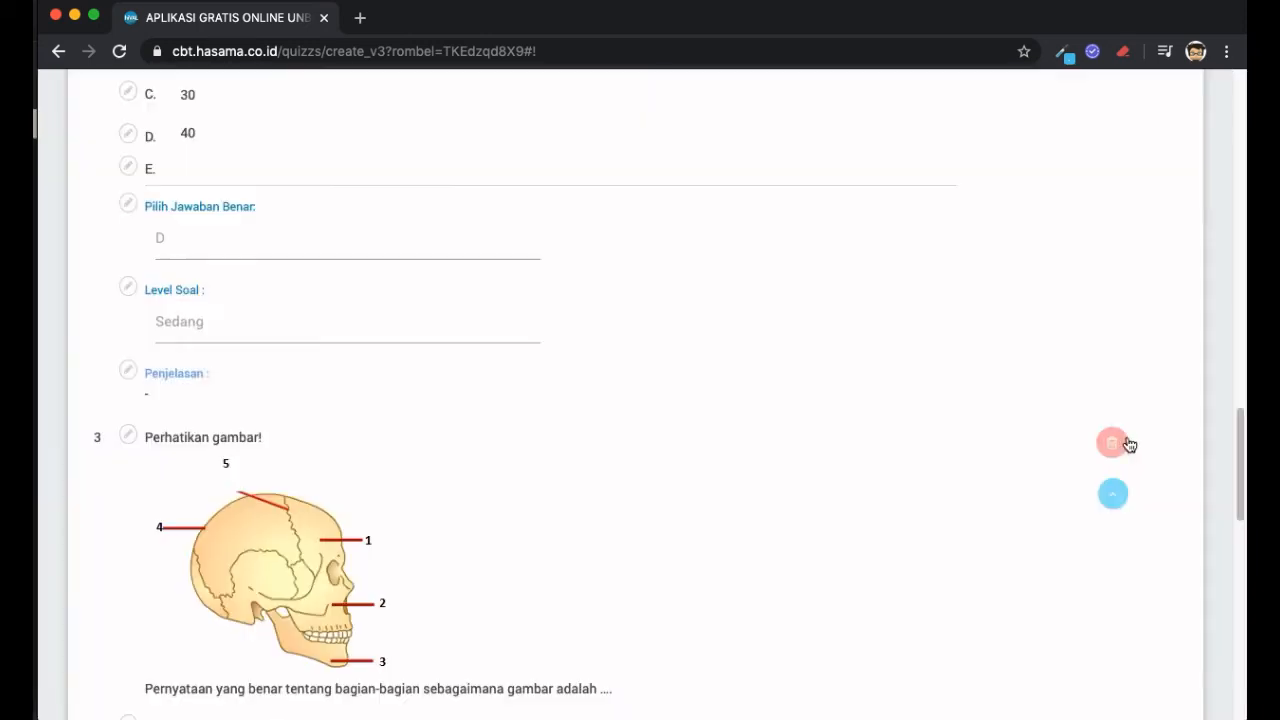
scroll(511, 338, "down", 5)
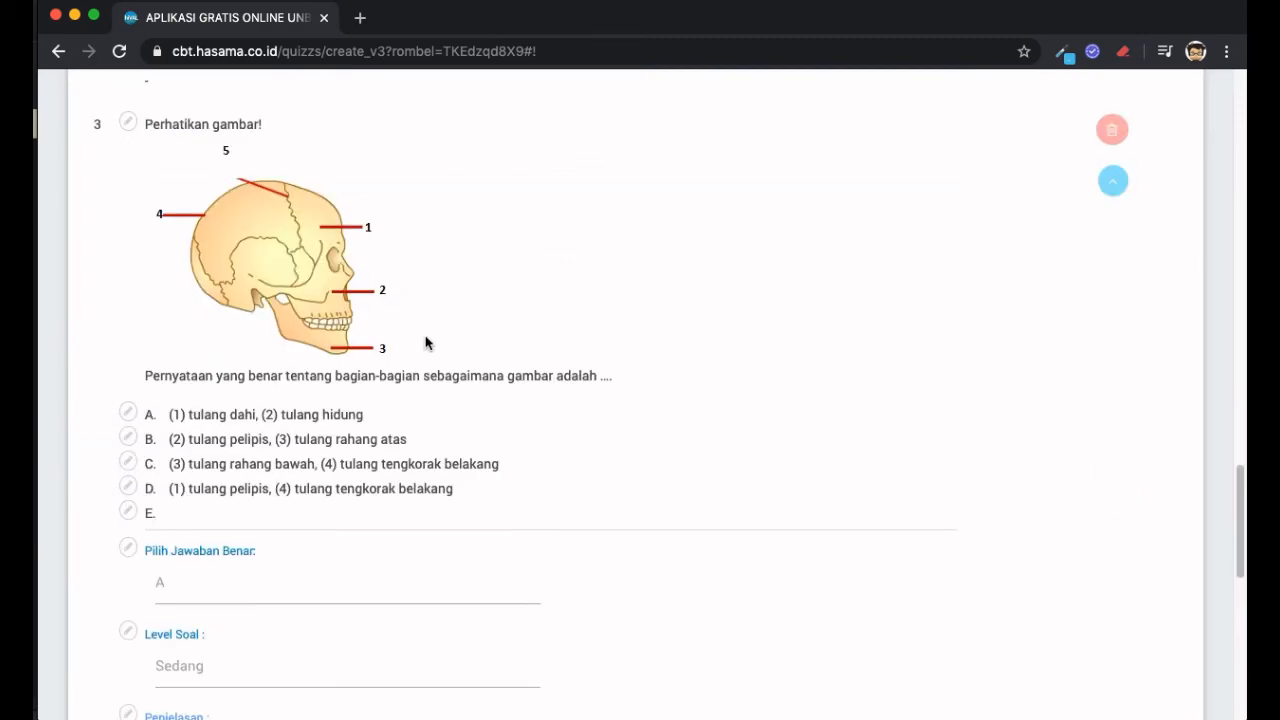
scroll(425, 343, "down", 5)
scroll(425, 343, "up", 2)
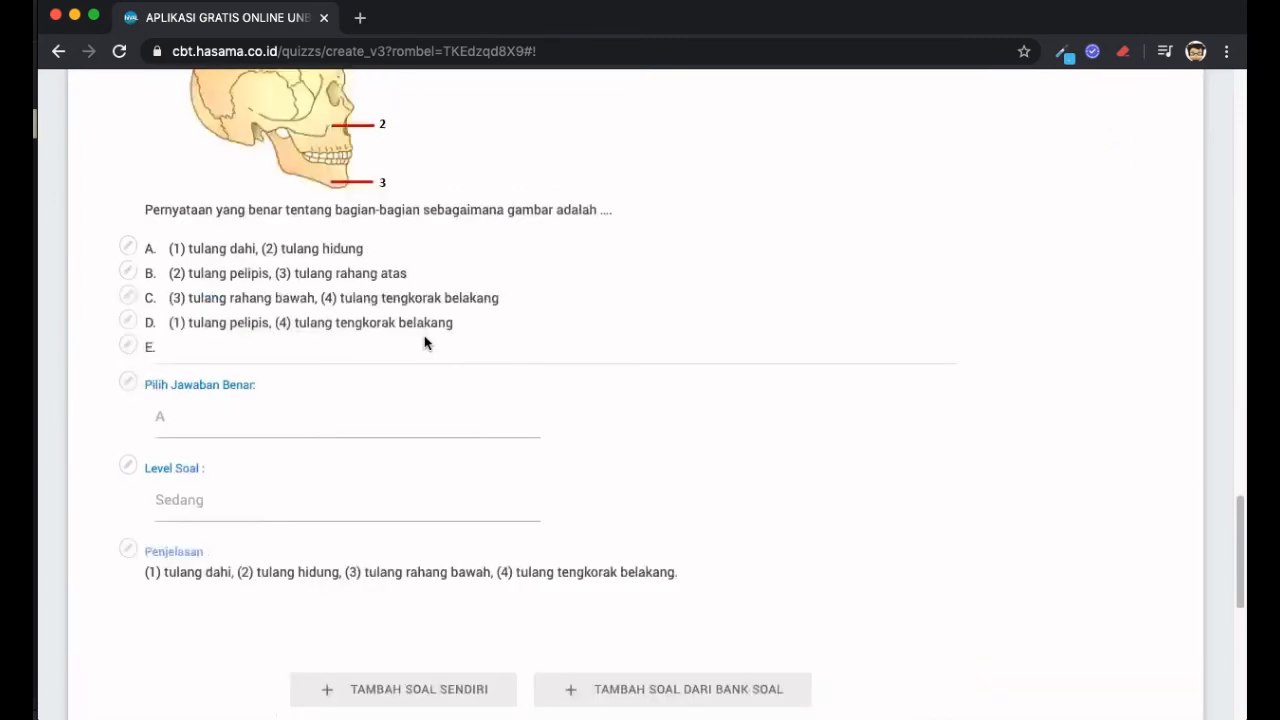
scroll(425, 343, "up", 3)
scroll(425, 343, "down", 7)
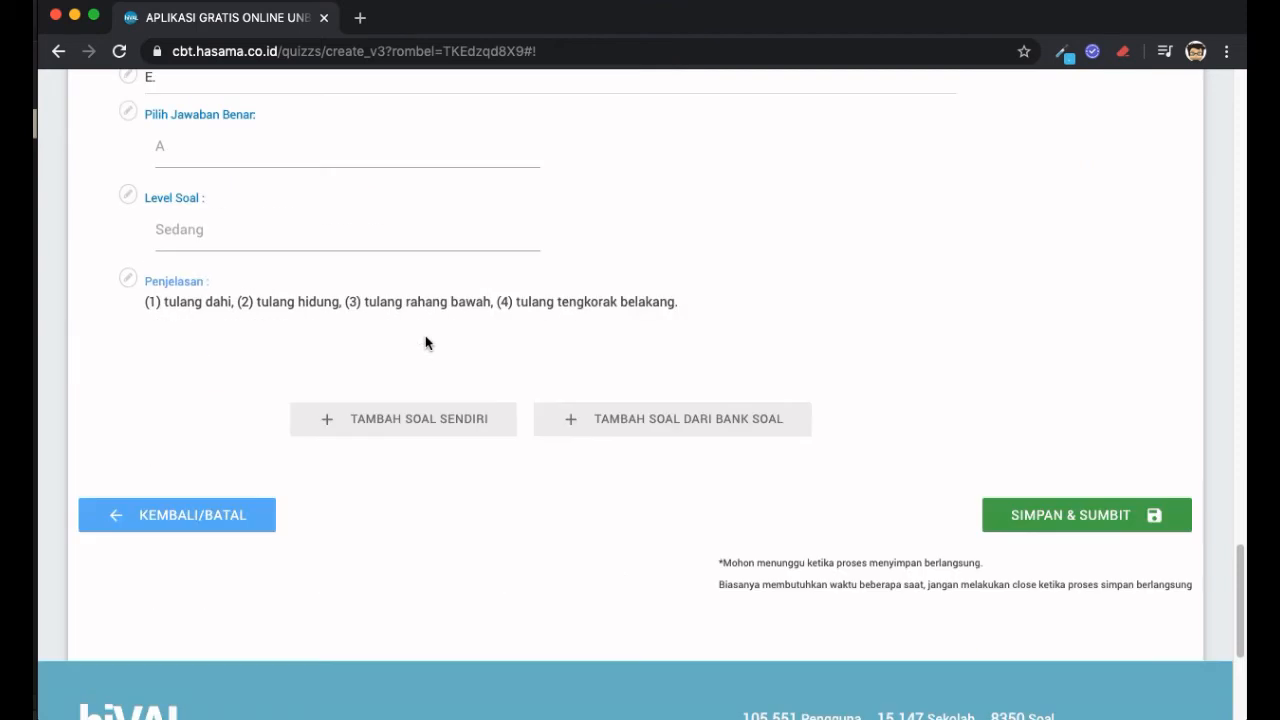
- Open the question bank again and browse to another page of questions
left_click(738, 419)
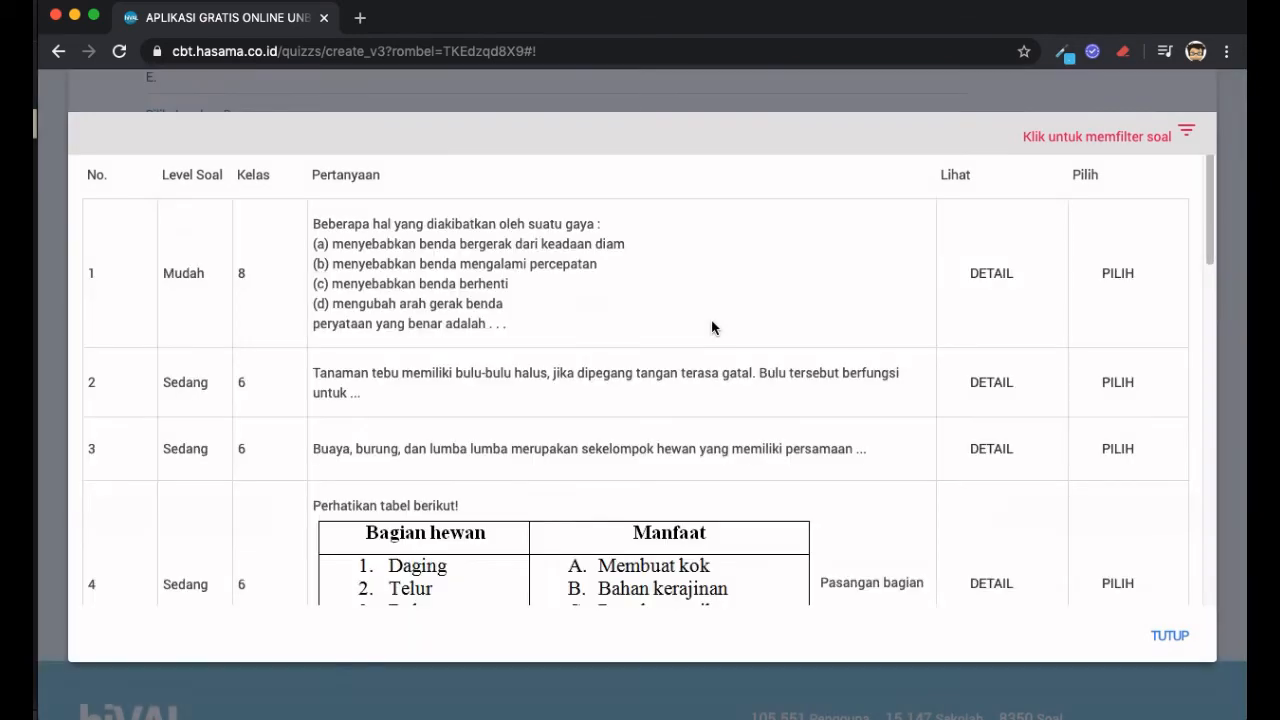
scroll(711, 319, "down", 10)
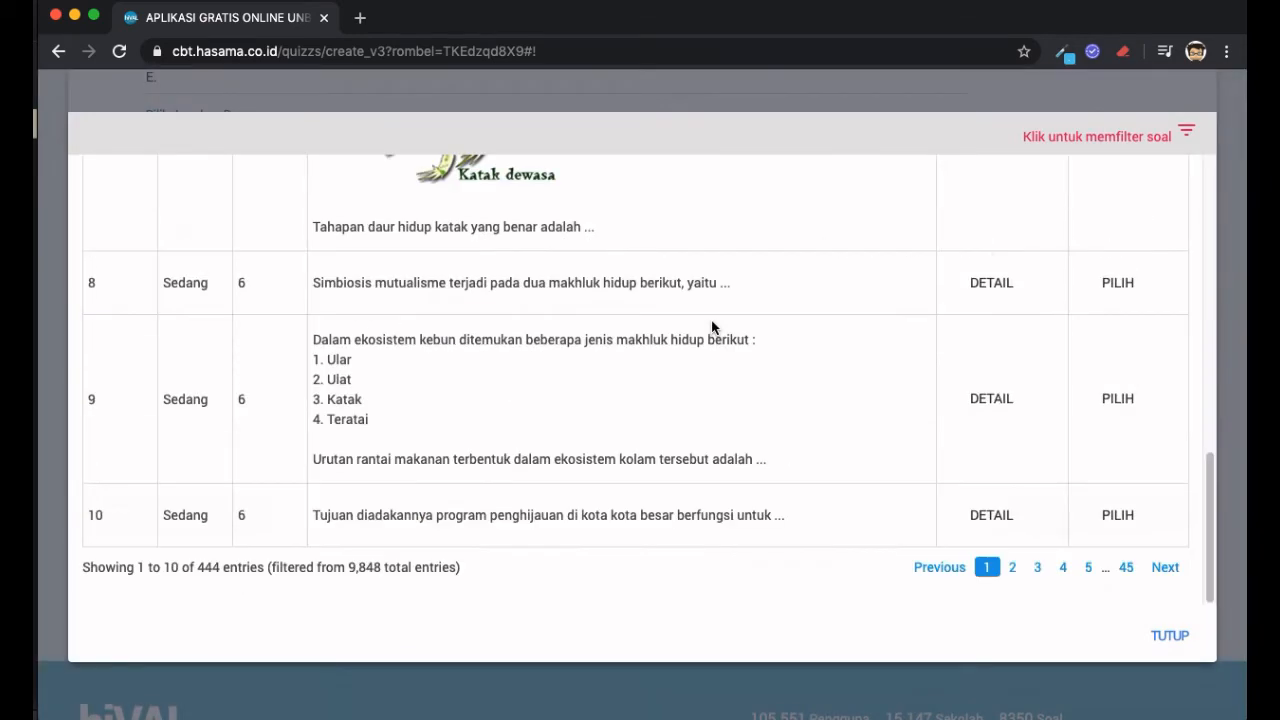
left_click(1032, 567)
scroll(1001, 314, "down", 20)
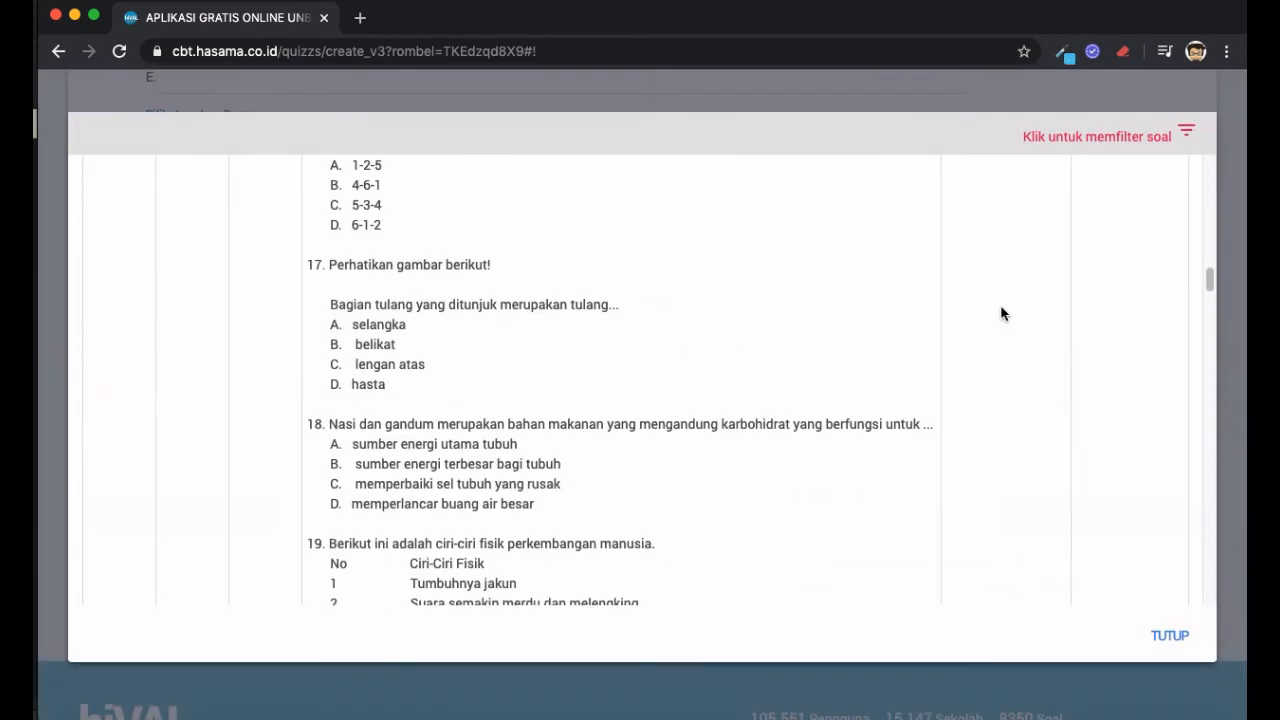
scroll(1001, 314, "down", 5)
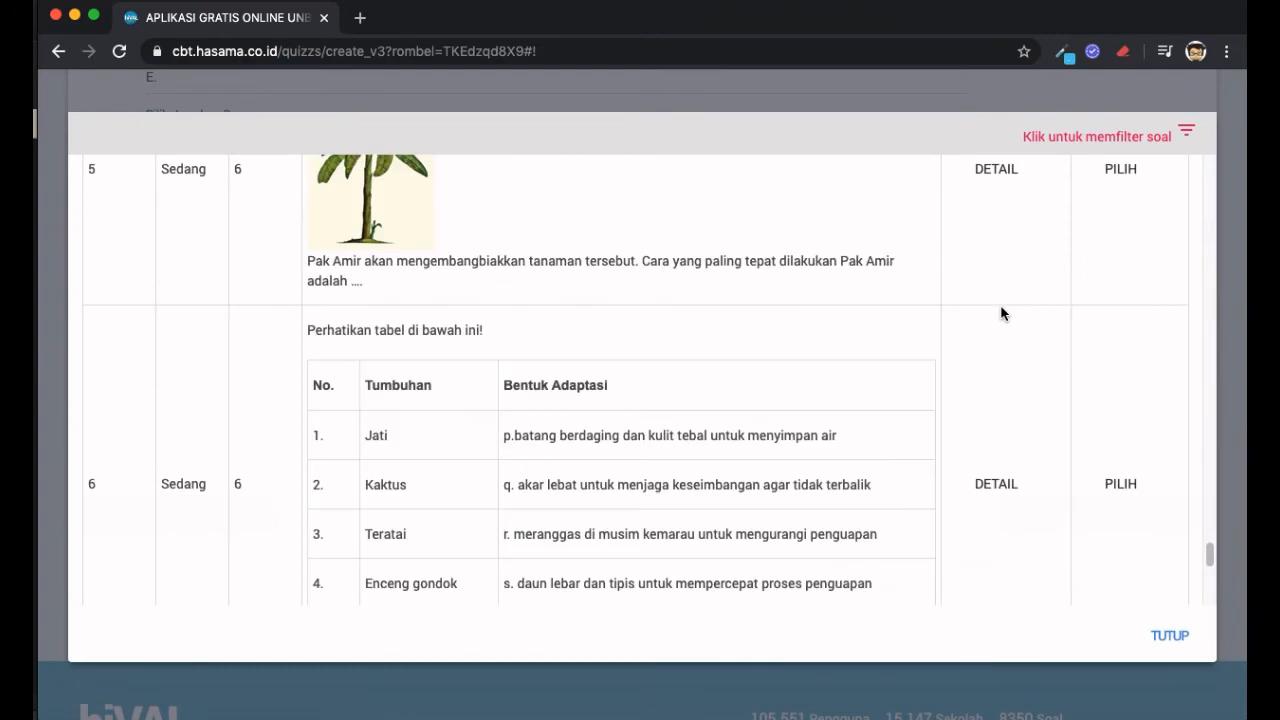
scroll(1001, 314, "up", 20)
scroll(1001, 314, "up", 10)
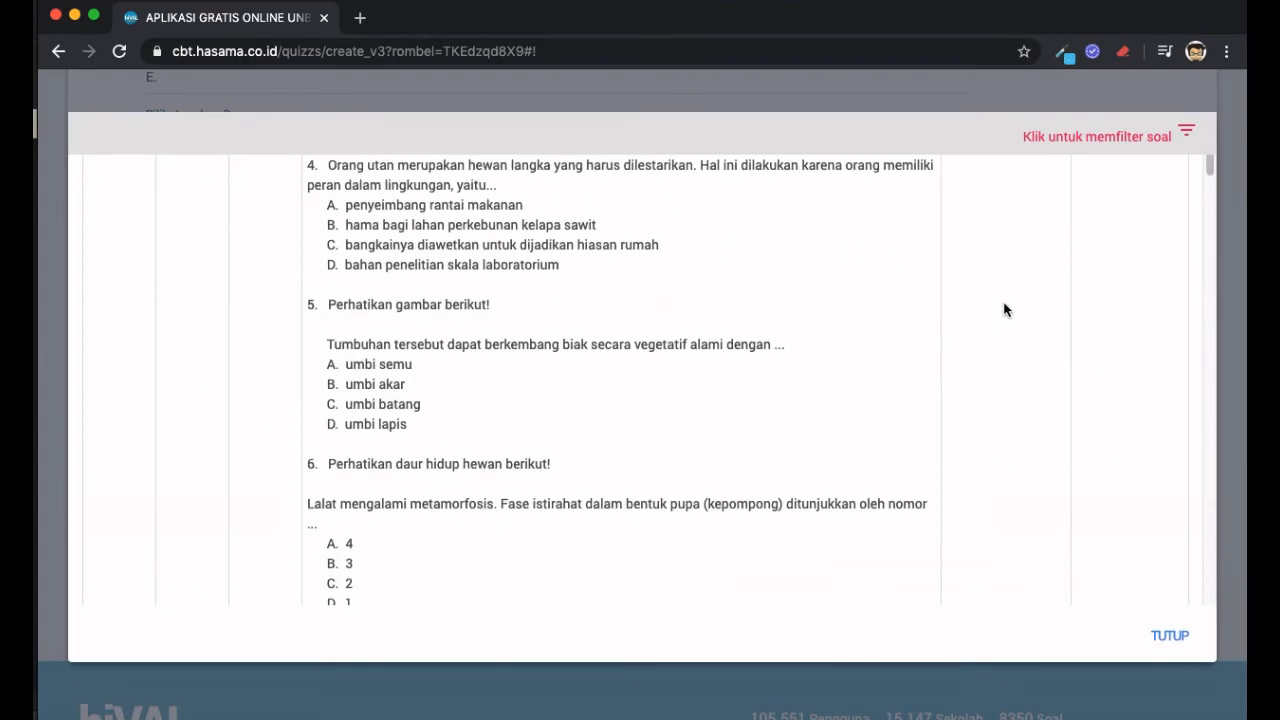
- Filter the bank questions by the keyword 'tumbuhan', leaving 37 matches
left_click(1152, 133)
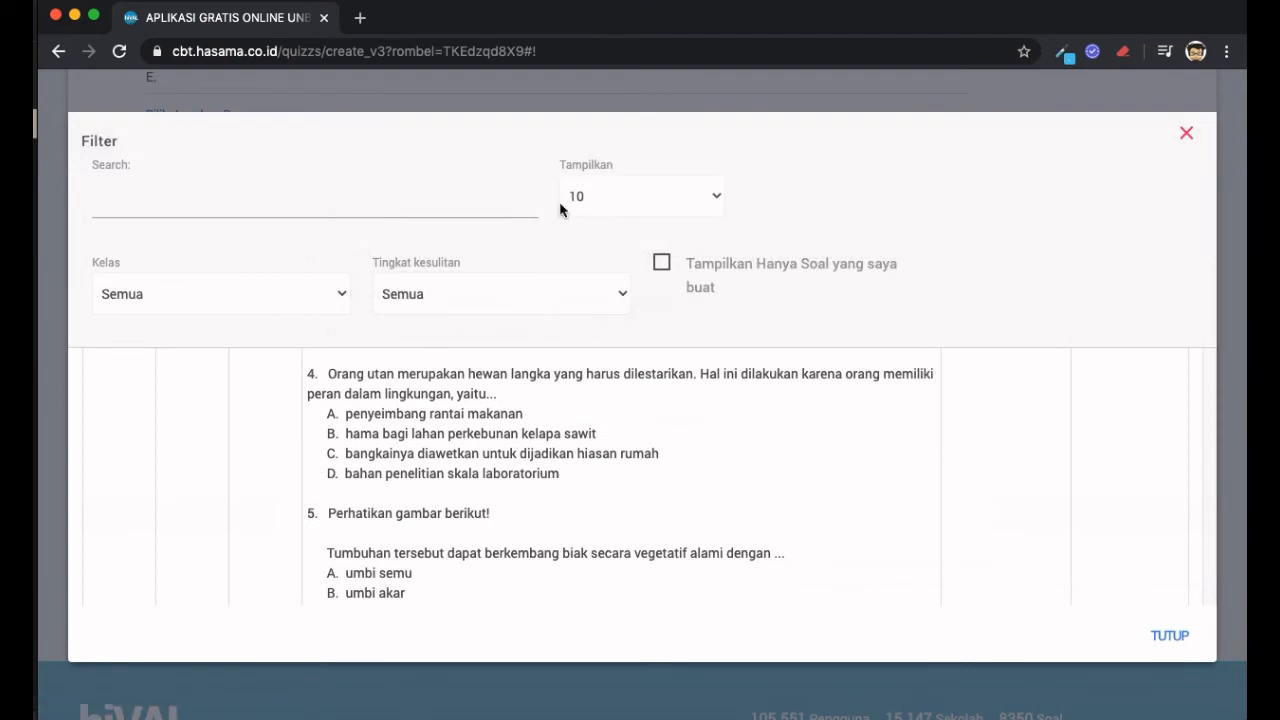
left_click(236, 191)
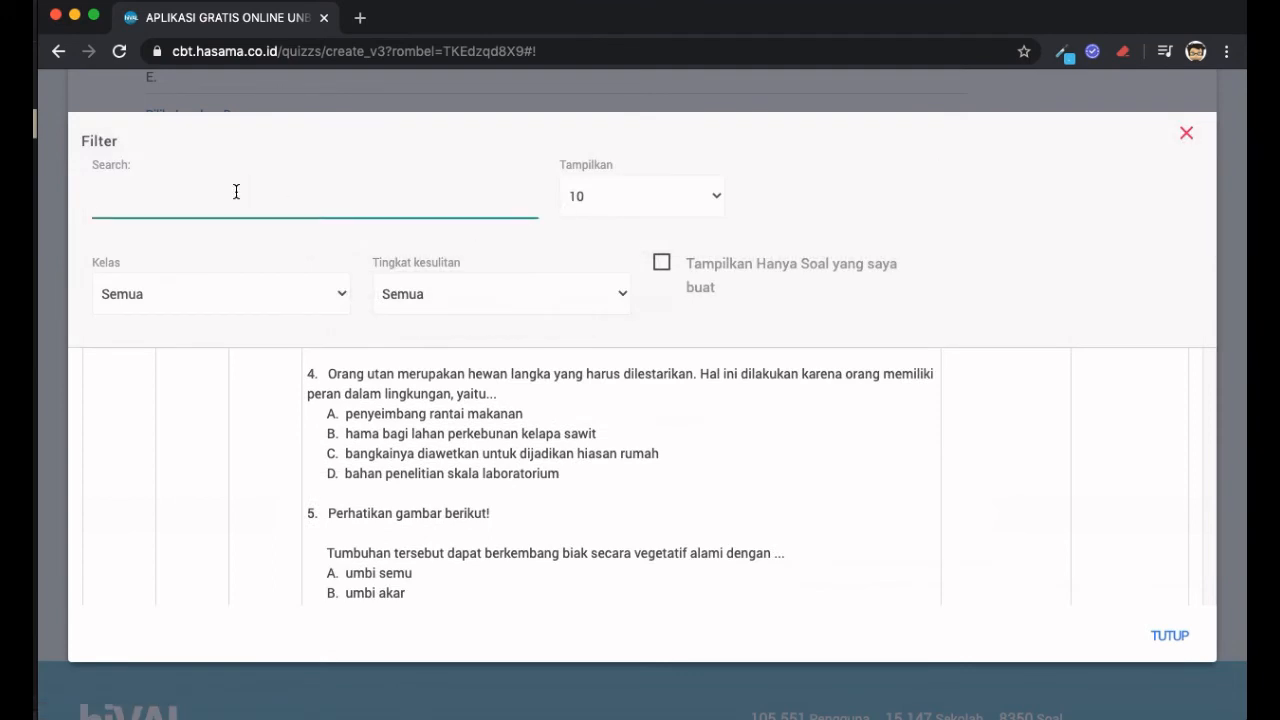
type("tumbuhan")
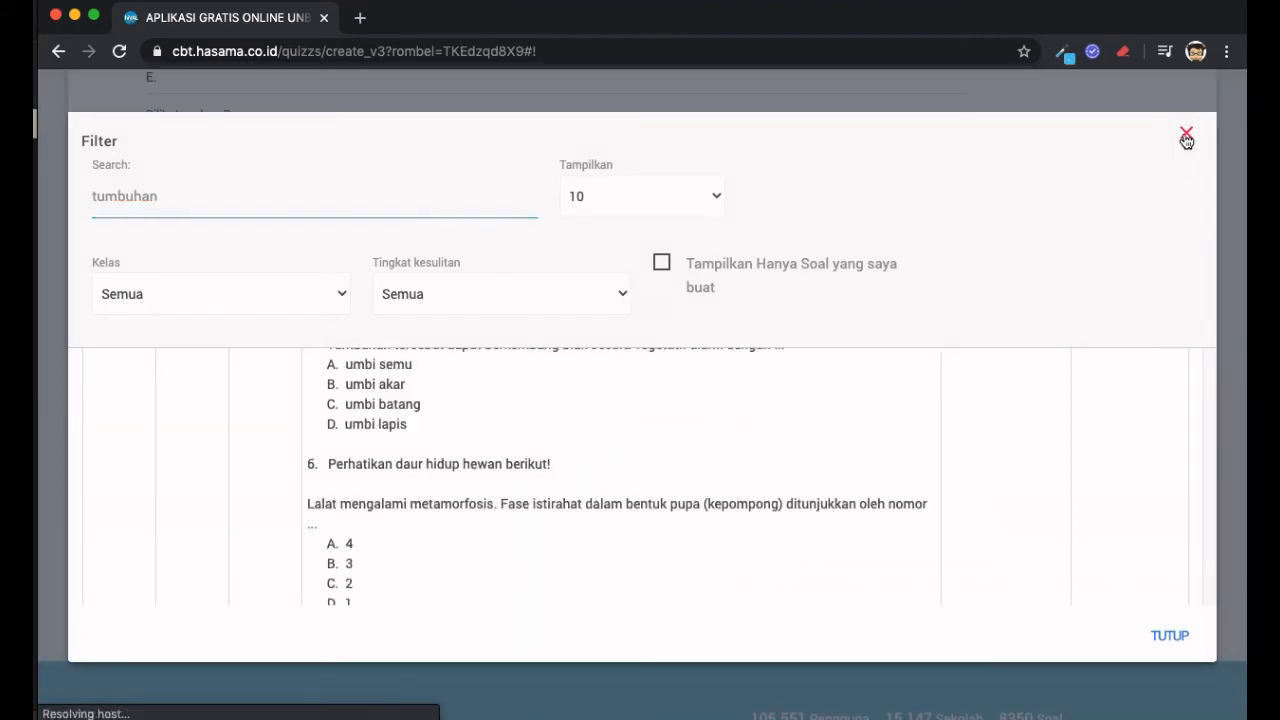
left_click(1186, 134)
scroll(632, 344, "down", 10)
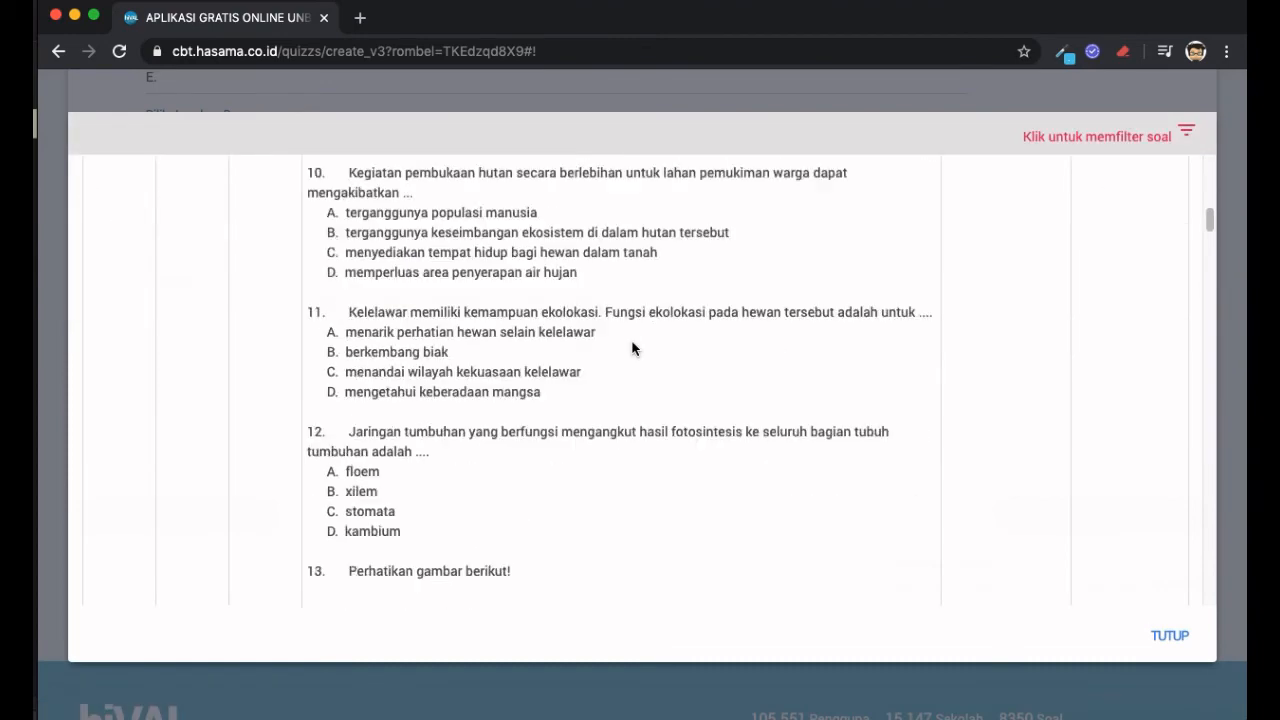
scroll(632, 347, "down", 10)
scroll(634, 349, "up", 3)
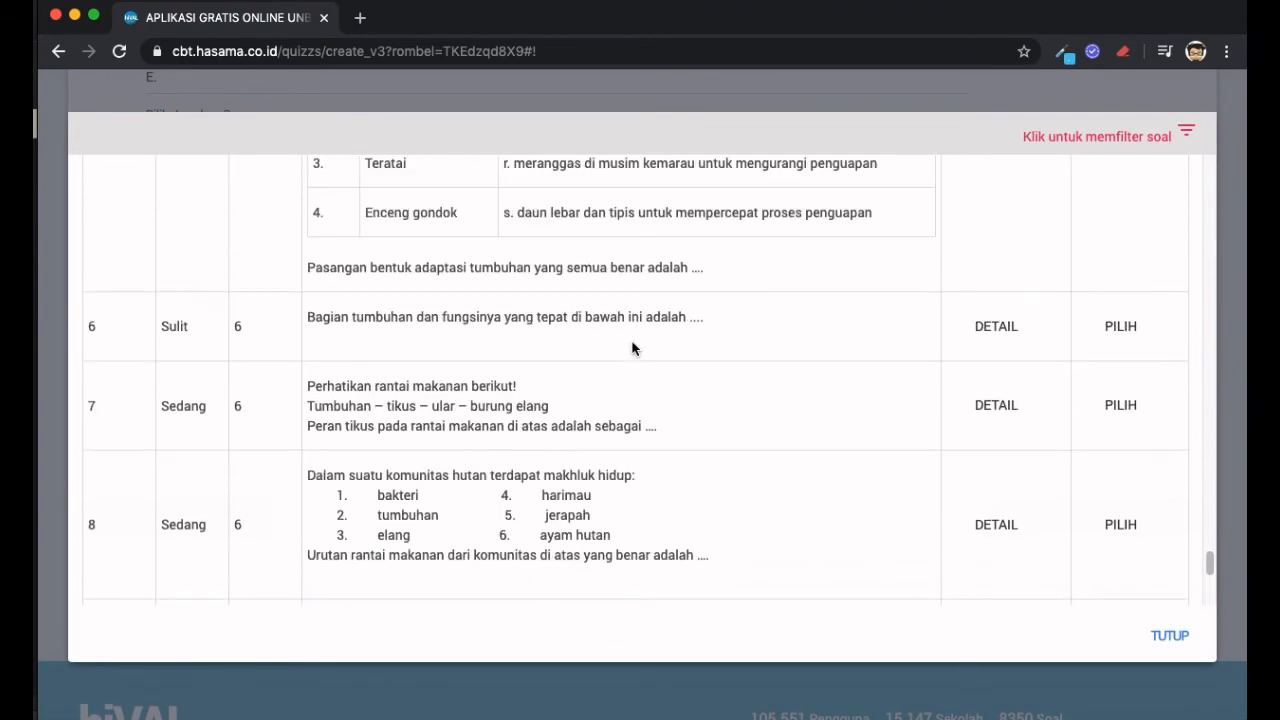
scroll(820, 366, "down", 5)
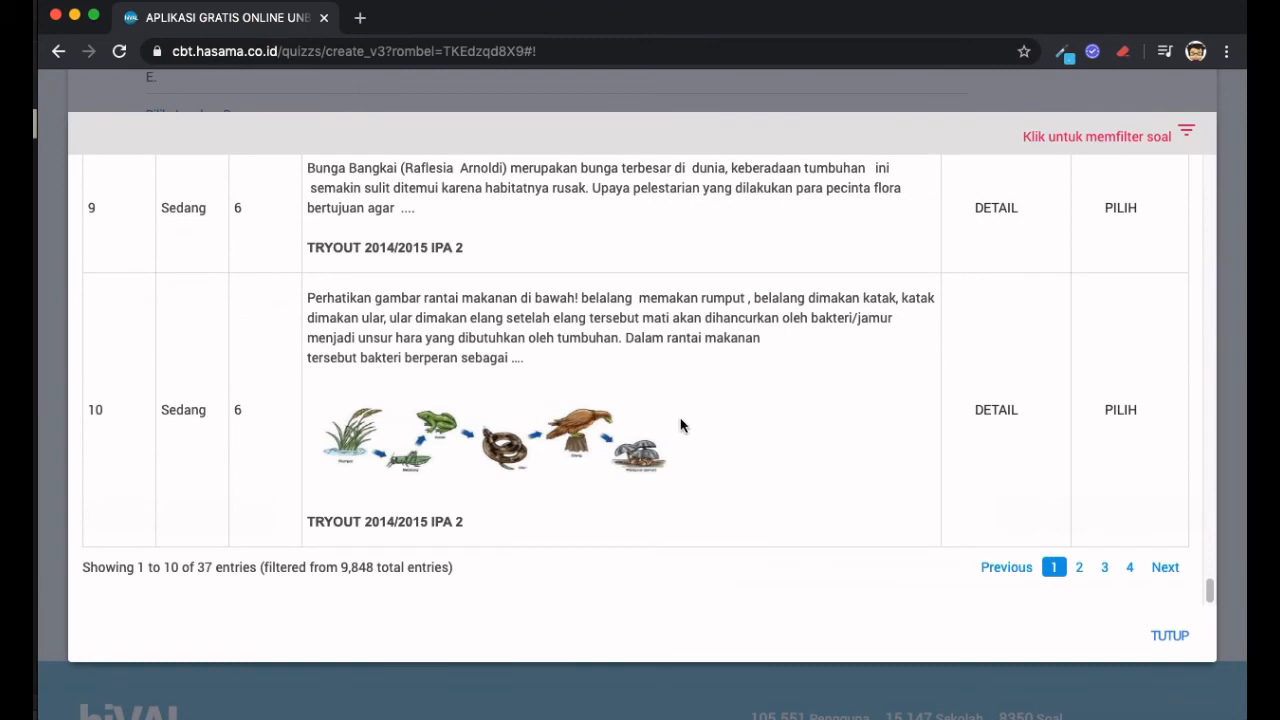
- Pick the food-chain question on row 10 and scroll through the quiz's four questions
left_click(1125, 418)
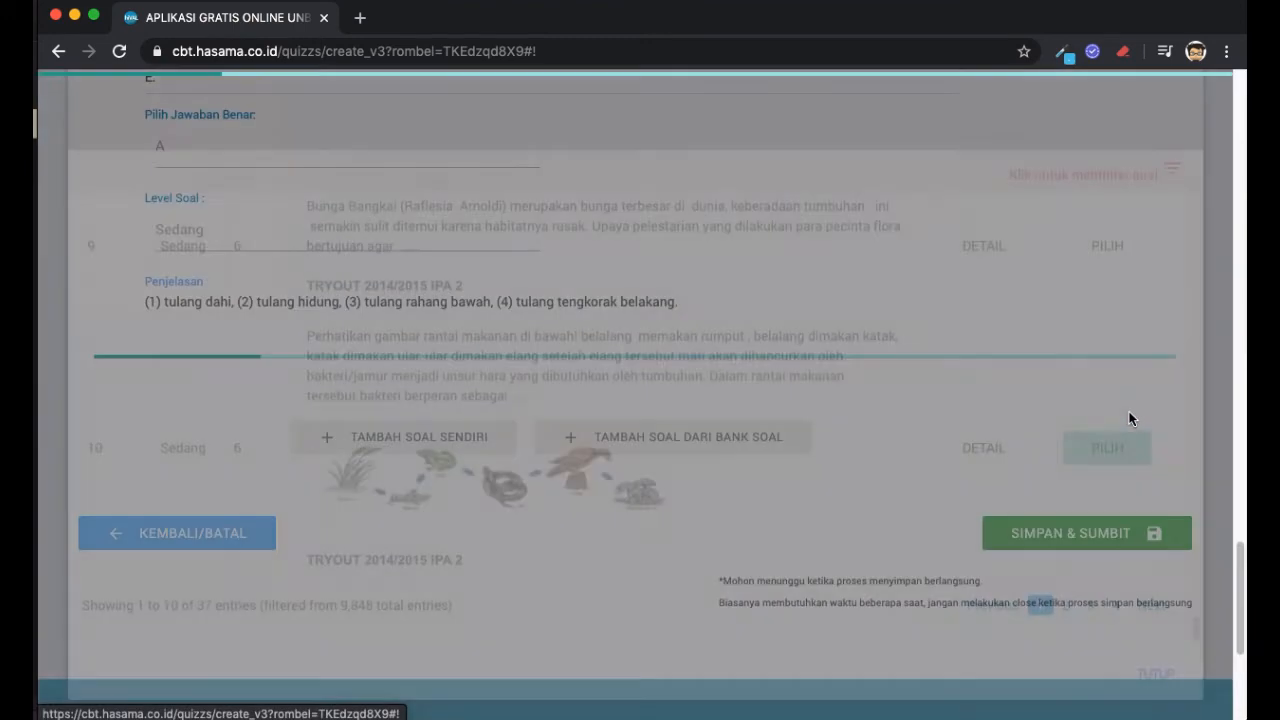
scroll(349, 426, "down", 4)
scroll(349, 432, "up", 2)
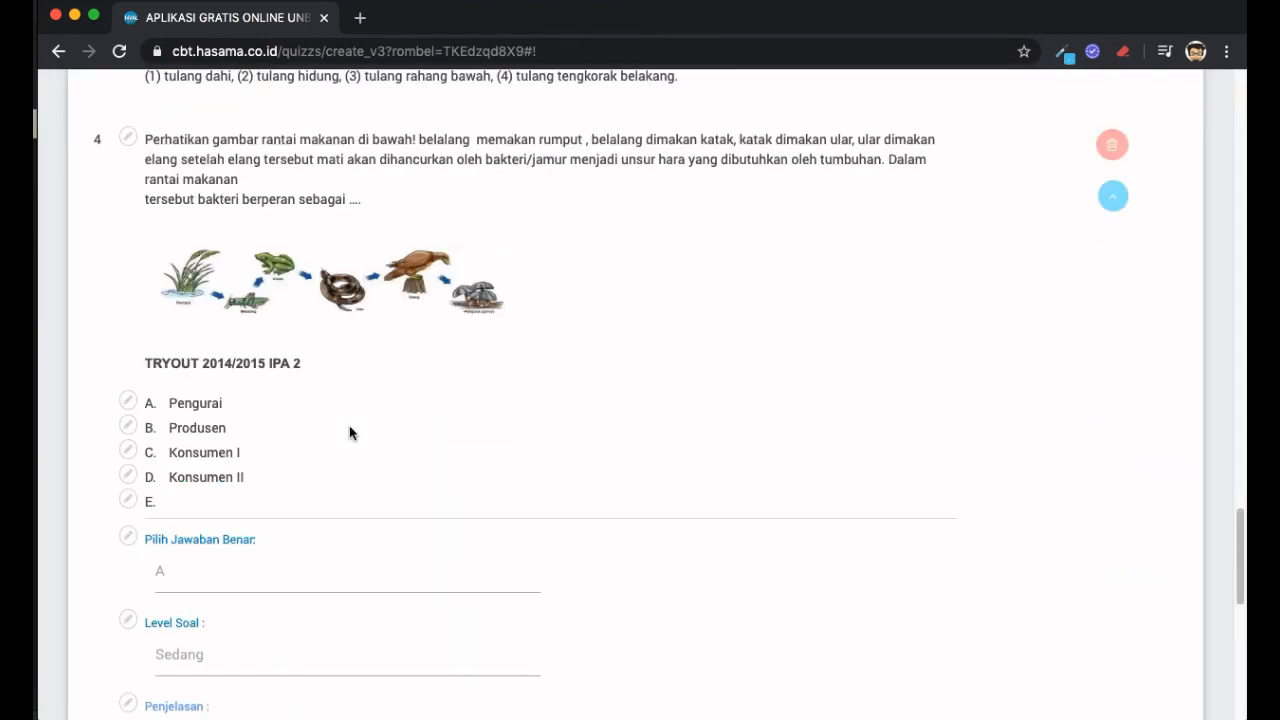
scroll(436, 420, "down", 4)
scroll(436, 420, "up", 2)
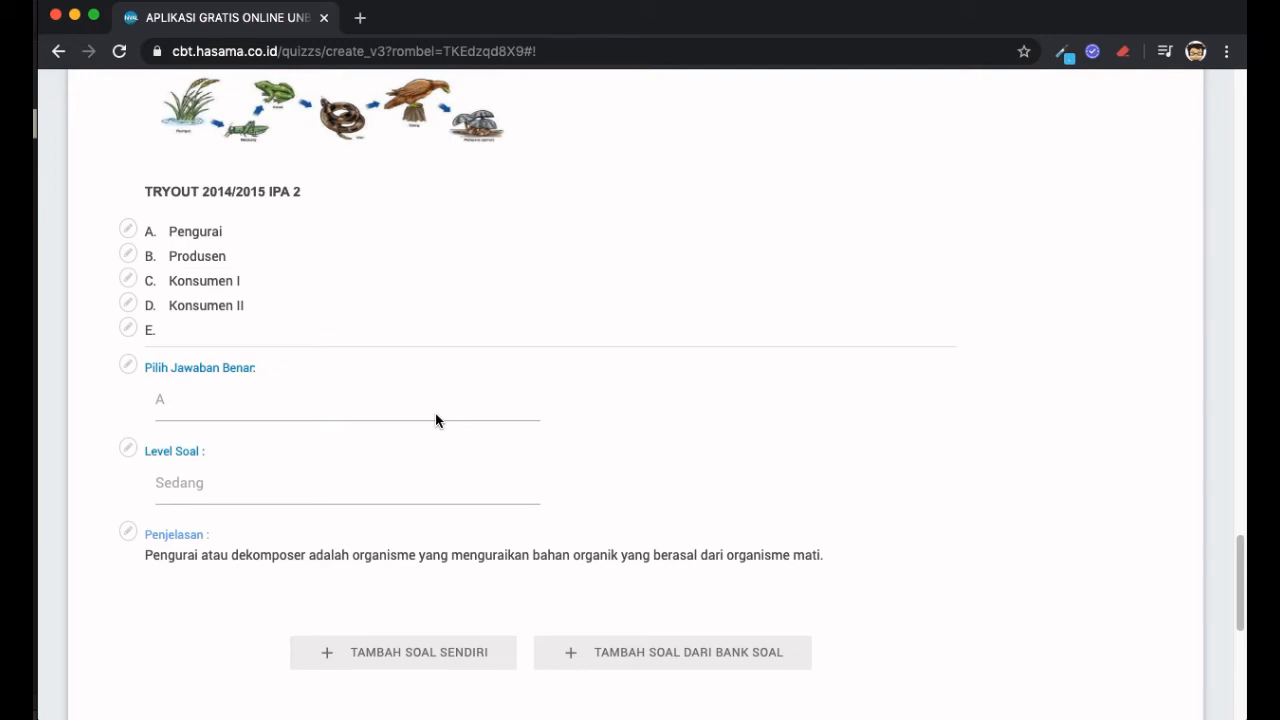
scroll(435, 418, "up", 7)
scroll(436, 415, "up", 12)
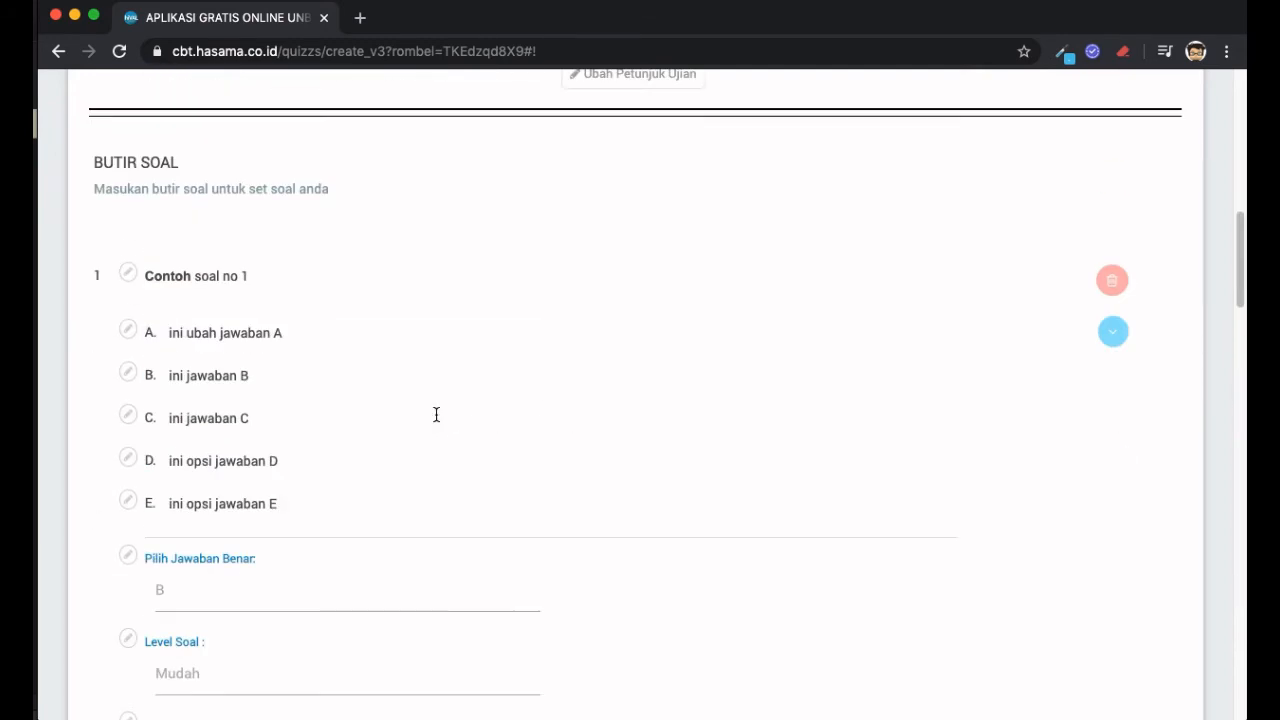
scroll(437, 420, "down", 15)
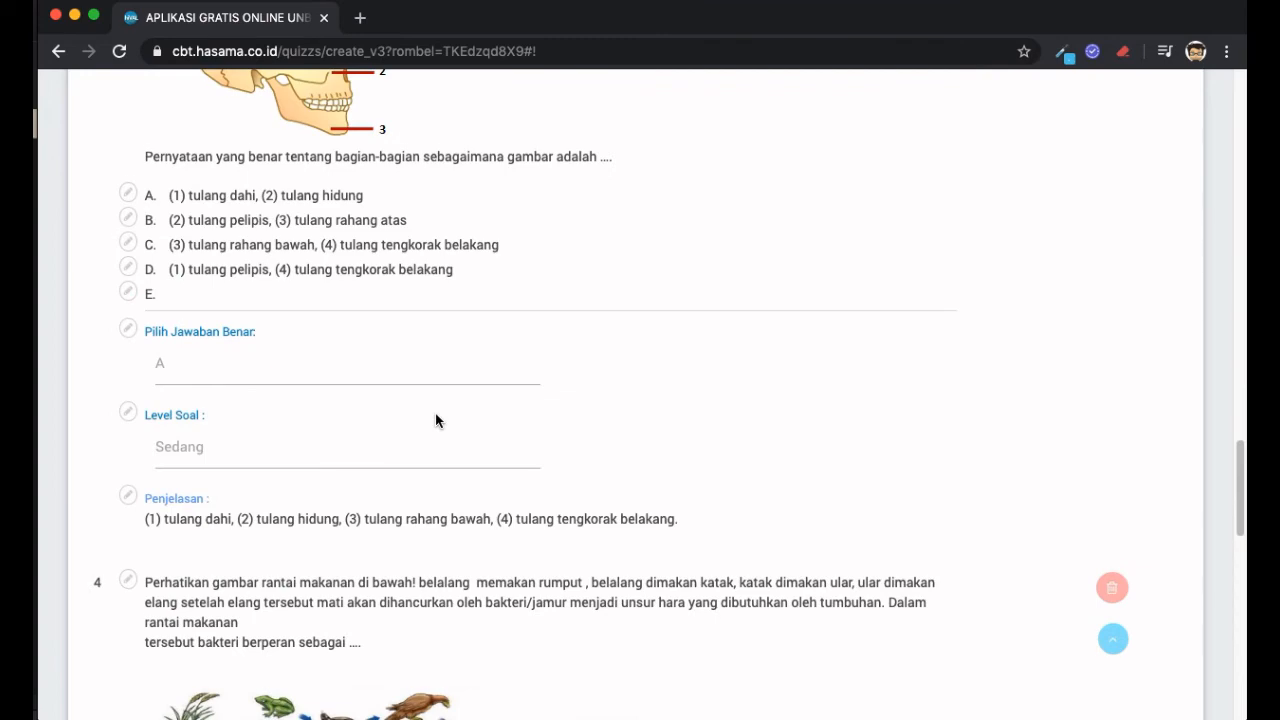
scroll(435, 420, "down", 7)
scroll(435, 420, "up", 10)
scroll(435, 420, "up", 10)
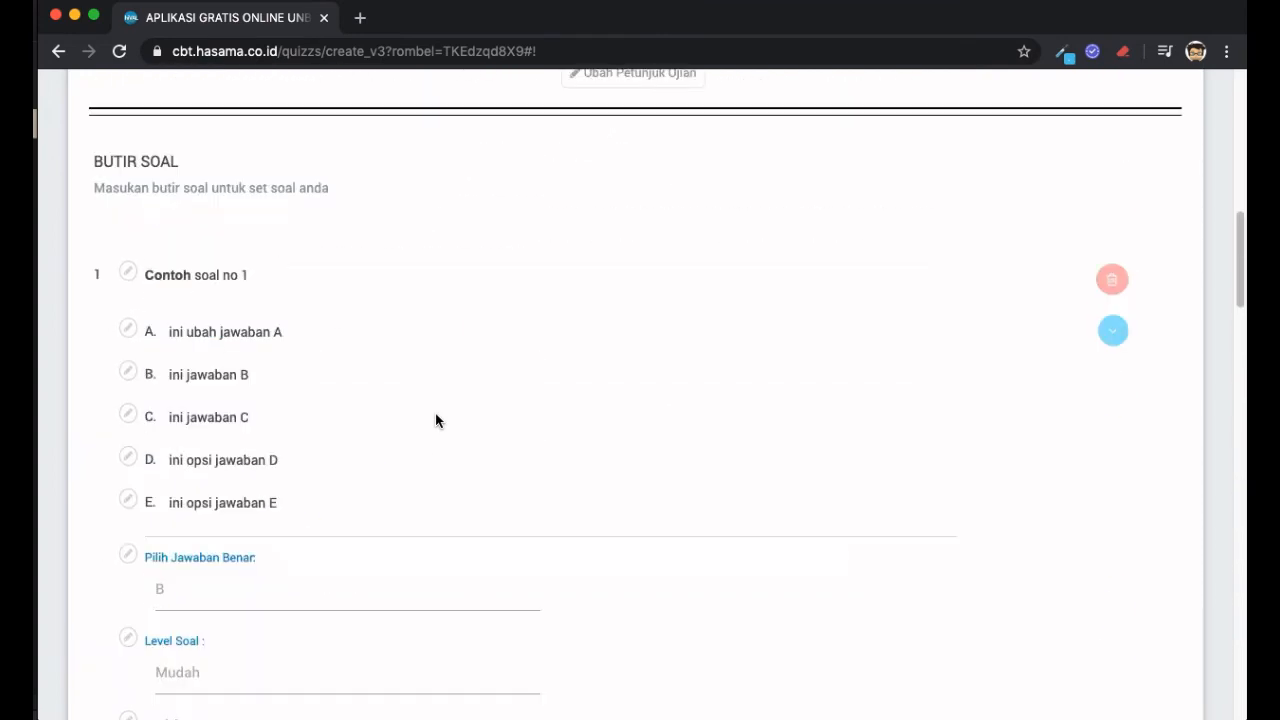
scroll(435, 420, "down", 6)
scroll(435, 420, "down", 10)
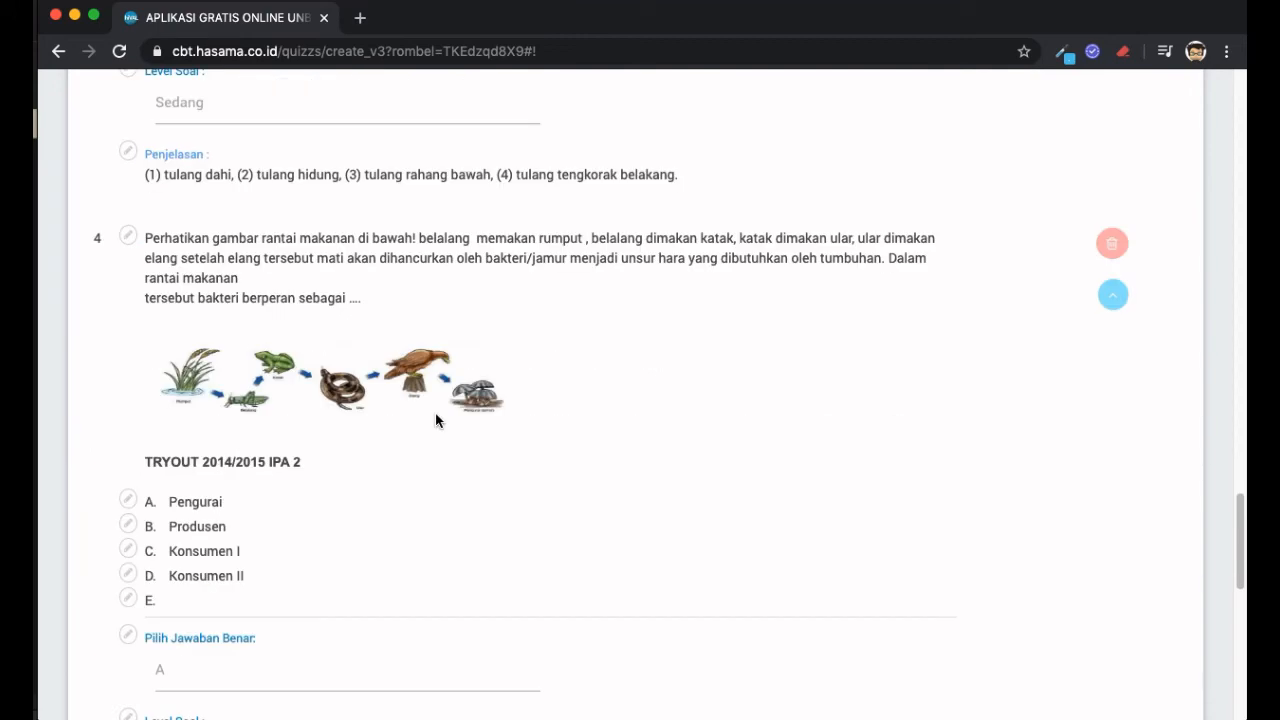
scroll(435, 420, "down", 2)
scroll(435, 420, "up", 10)
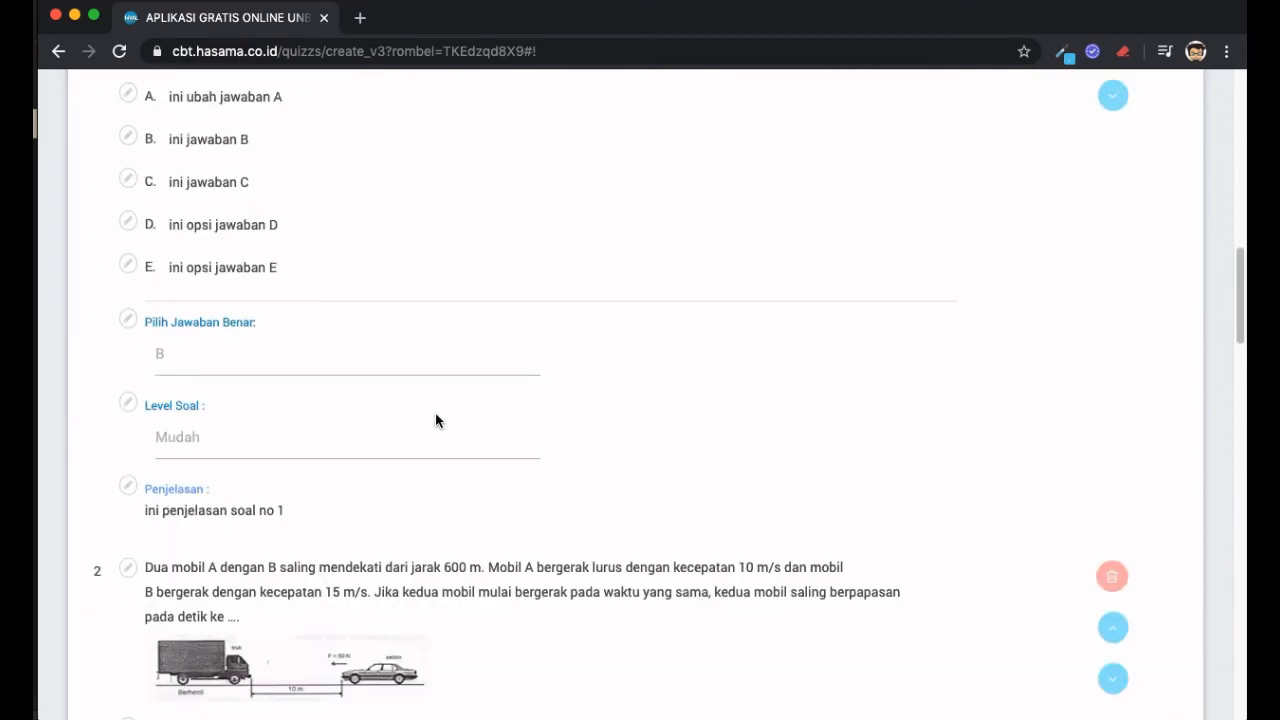
scroll(435, 420, "up", 3)
scroll(266, 280, "down", 3)
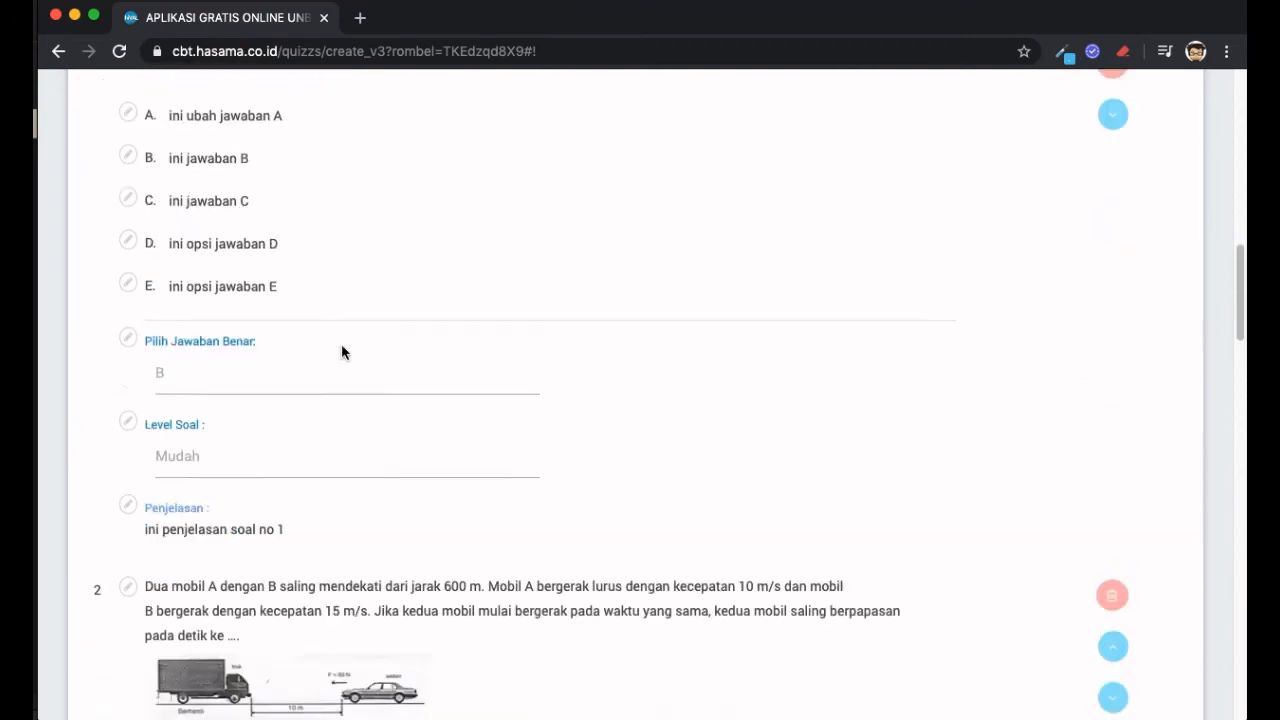
scroll(341, 352, "down", 4)
scroll(341, 352, "down", 6)
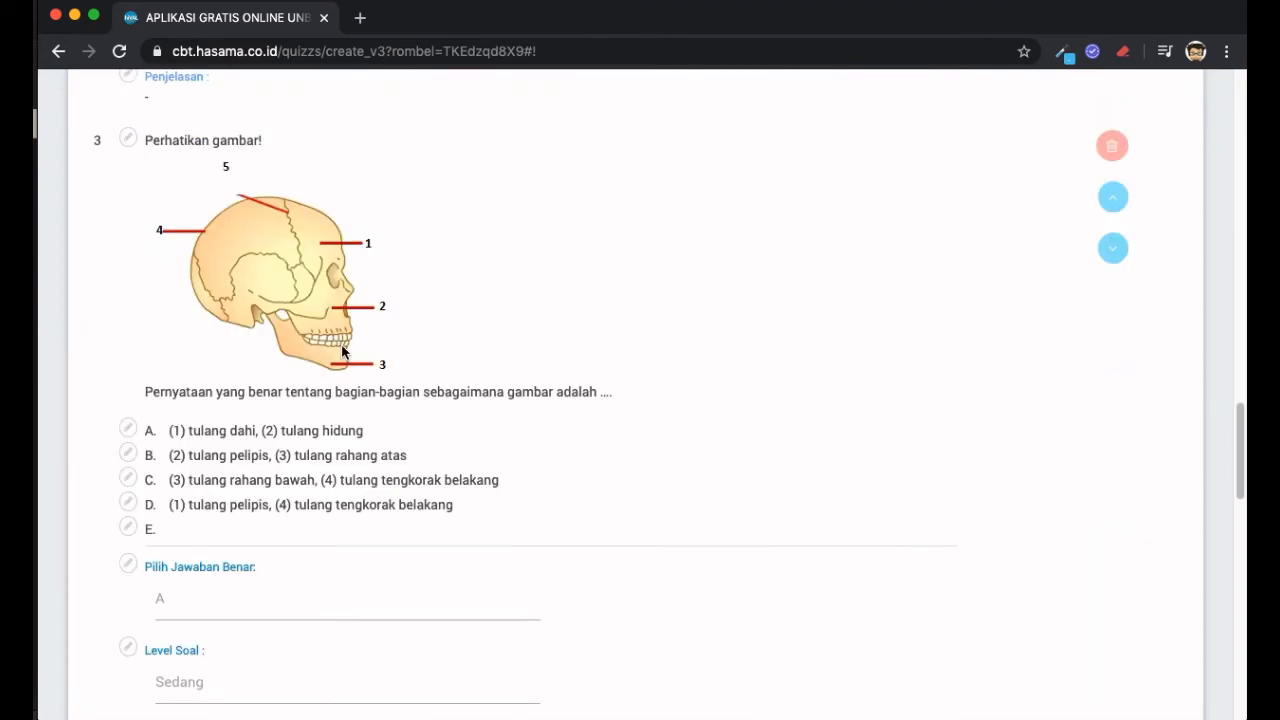
scroll(341, 345, "down", 9)
scroll(341, 345, "up", 3)
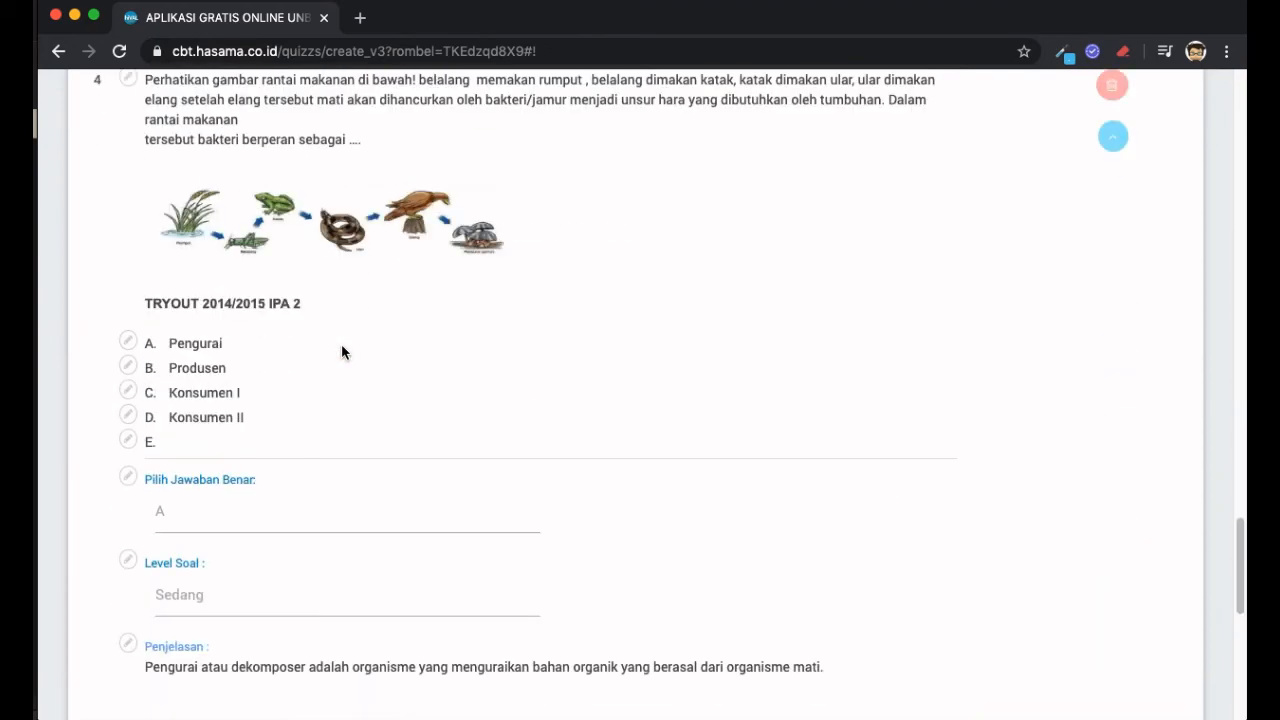
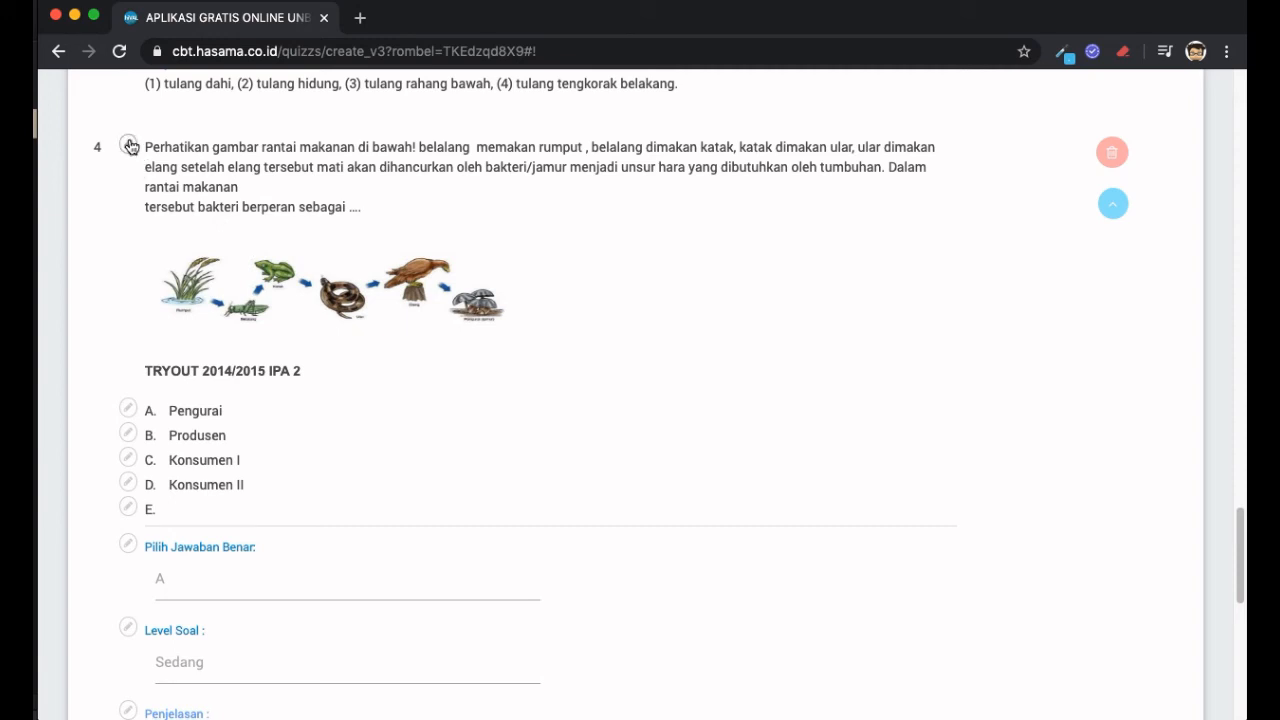
- Append 'tersebut' after 'rantai makanan' in question 4, confirming the edit to the bank question
left_click(129, 146)
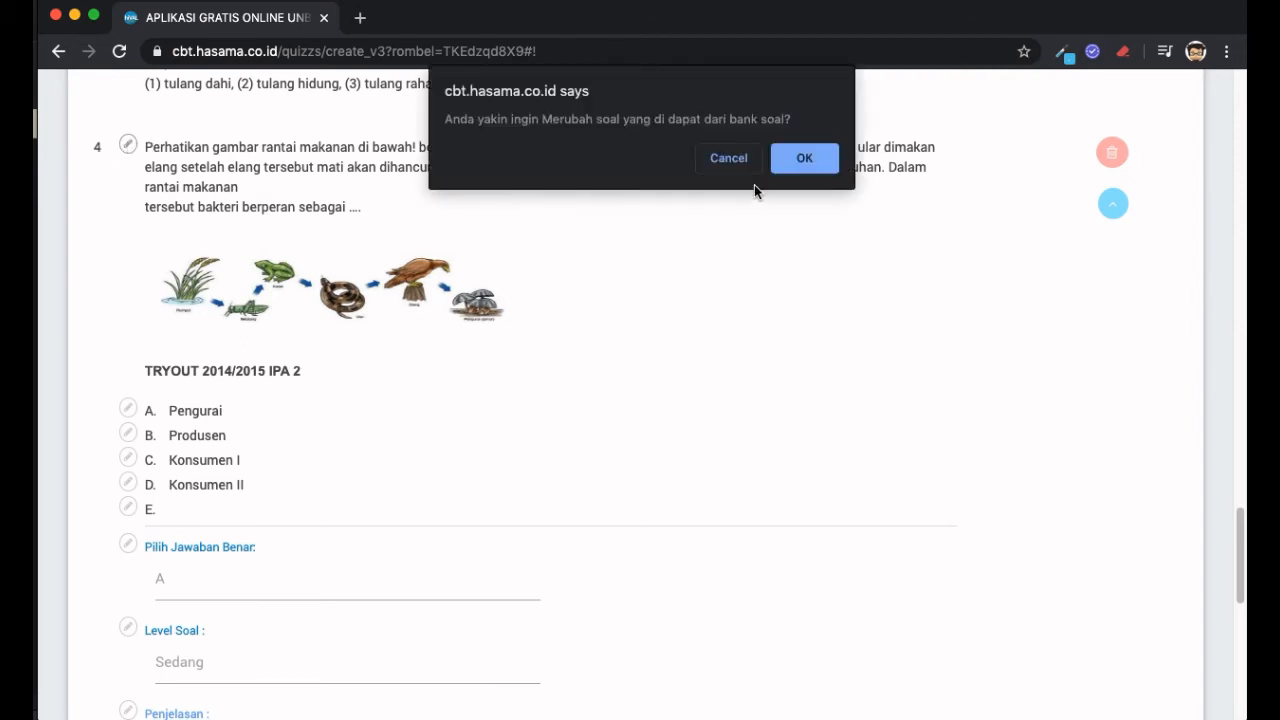
left_click(820, 161)
left_click(509, 308)
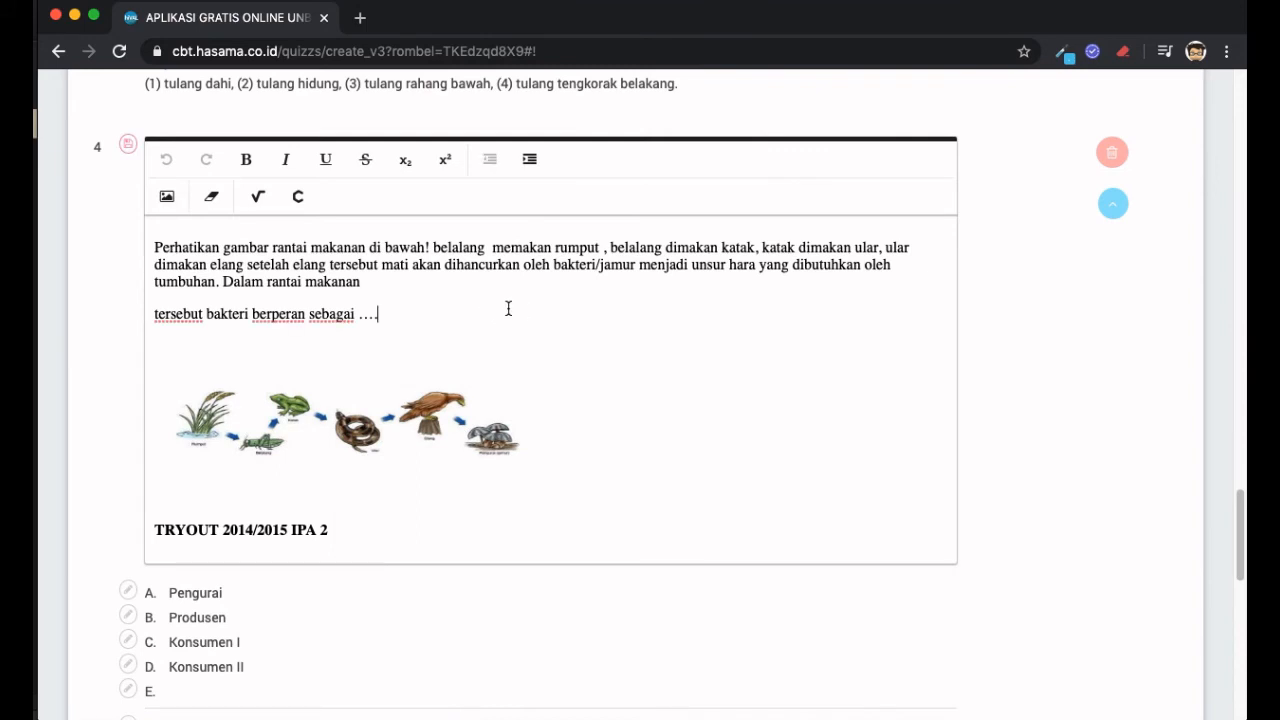
left_click(435, 282)
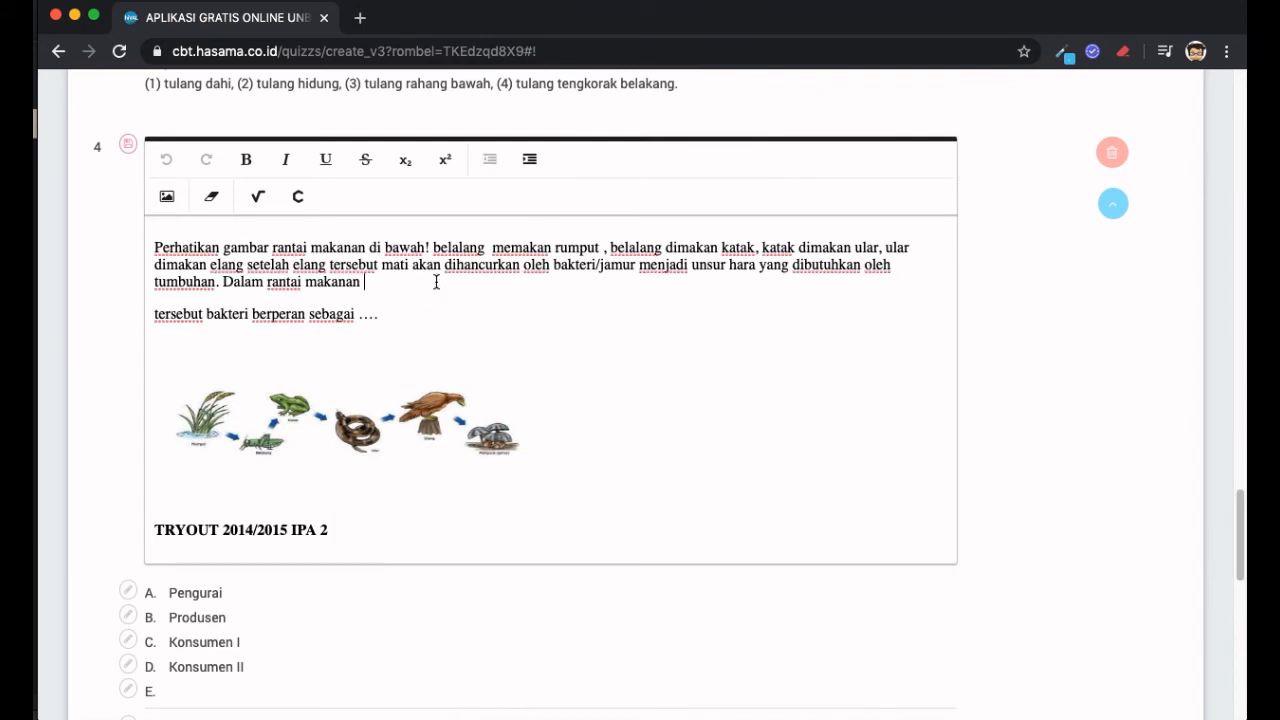
type("tersebut")
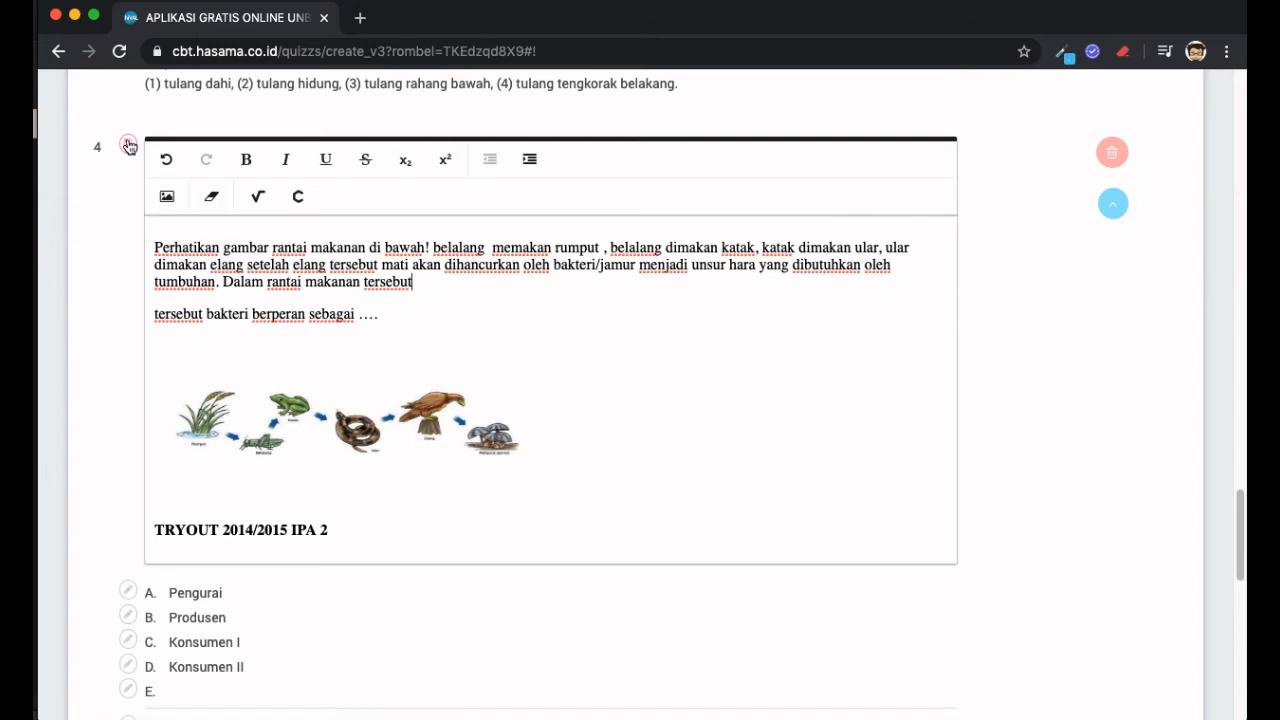
left_click(128, 145)
scroll(654, 214, "down", 1)
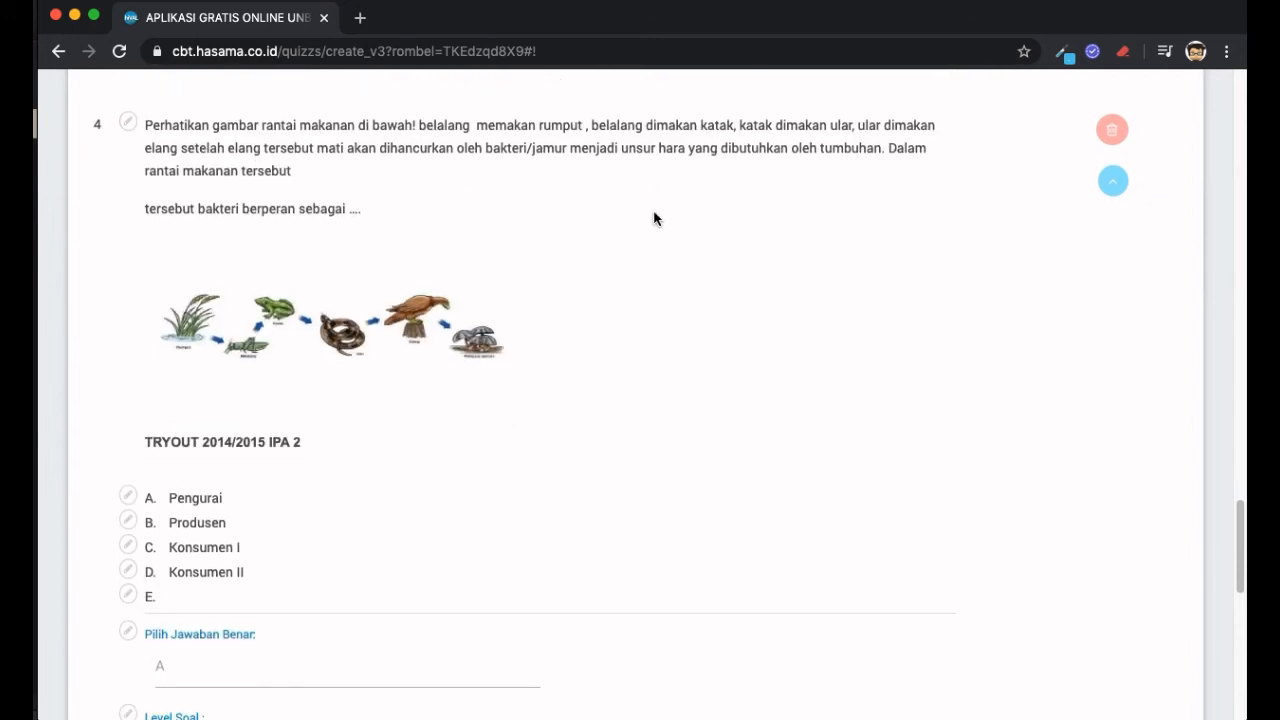
scroll(565, 343, "down", 3)
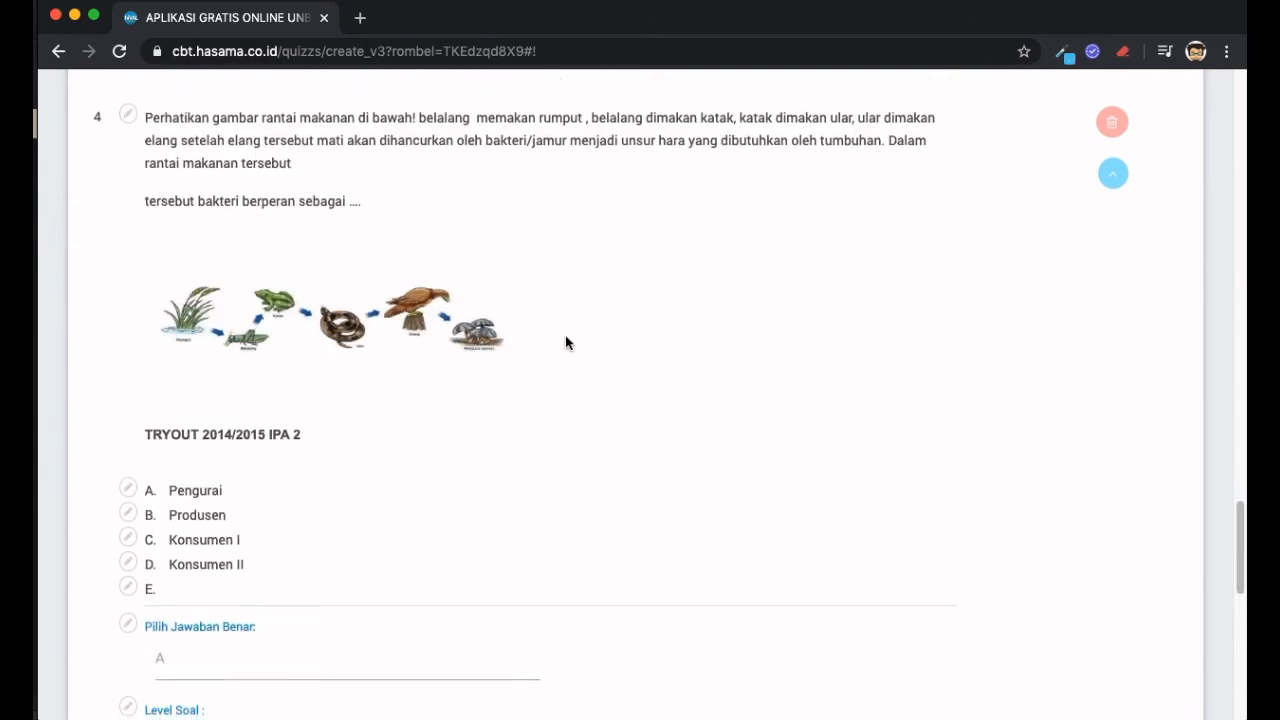
scroll(565, 343, "down", 3)
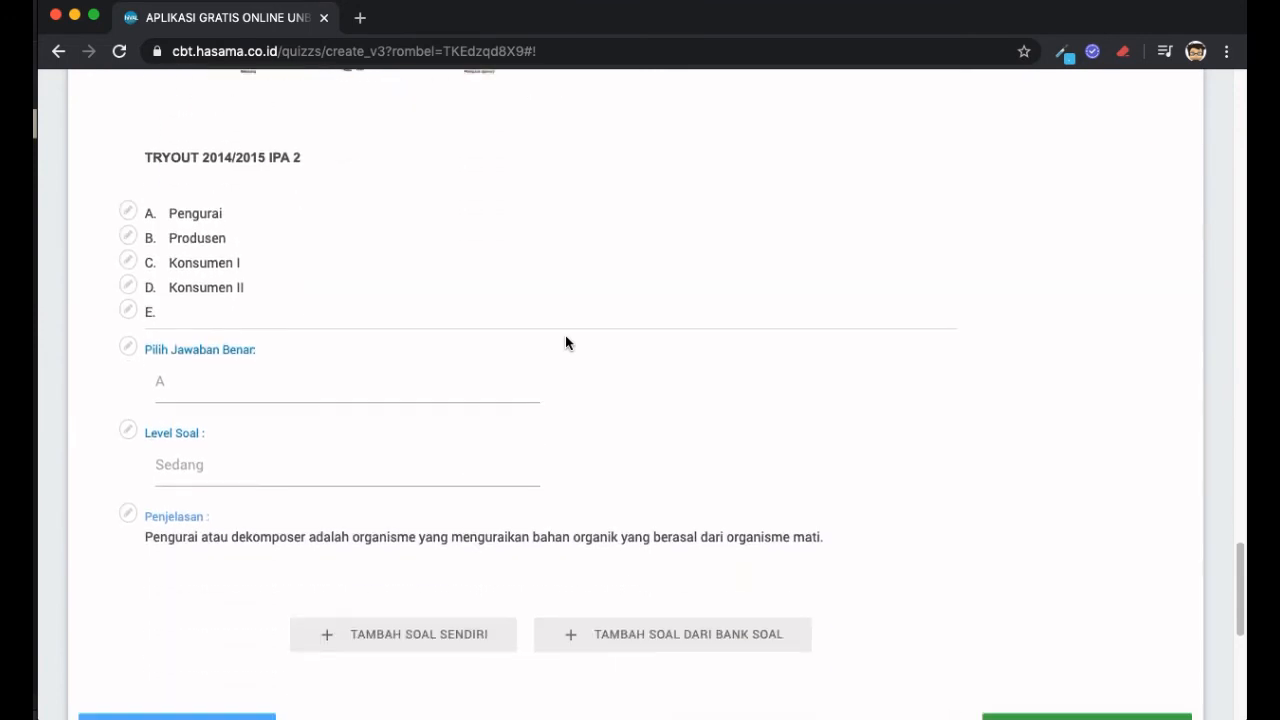
scroll(566, 337, "up", 10)
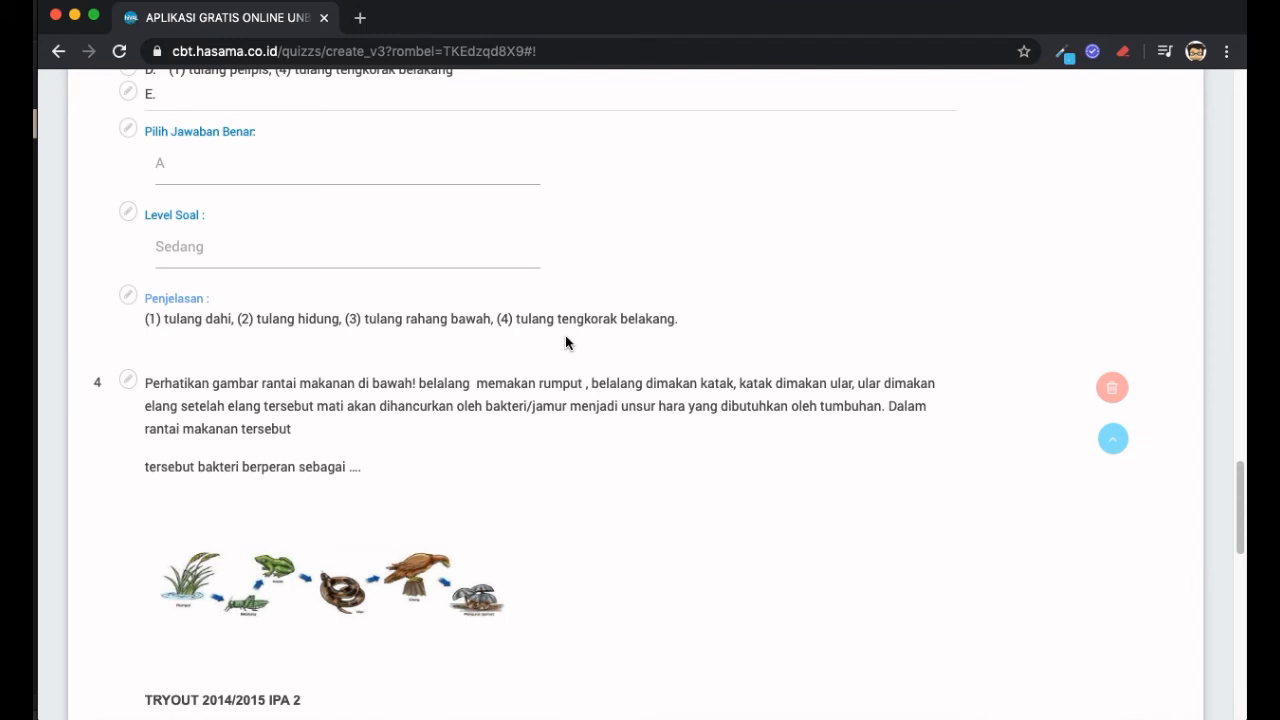
scroll(565, 341, "down", 1)
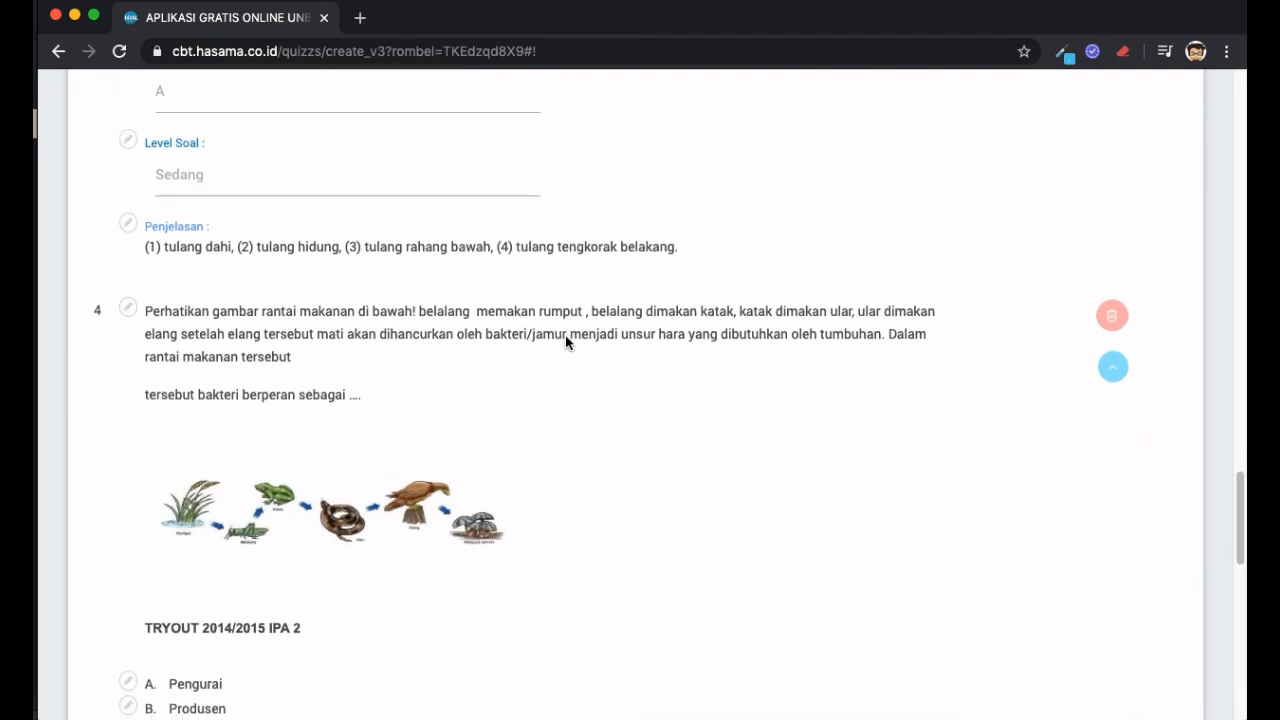
scroll(566, 337, "down", 1)
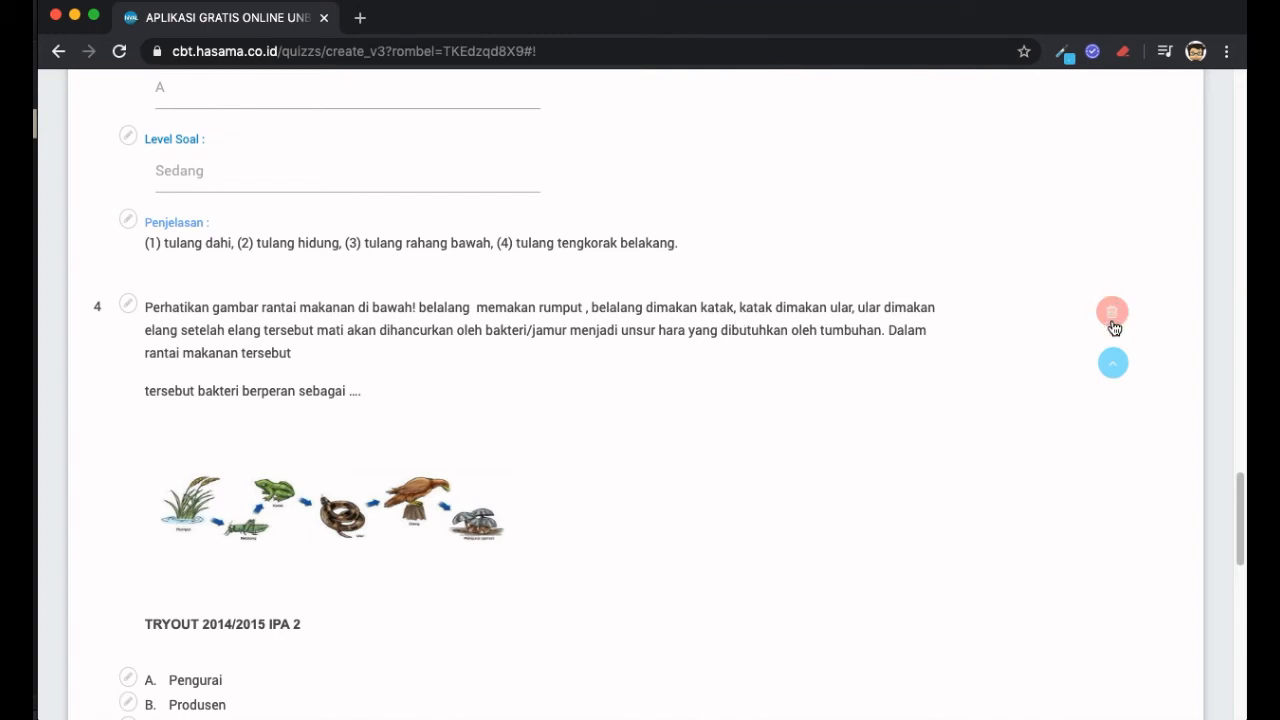
left_click(1115, 382)
scroll(863, 406, "up", 3)
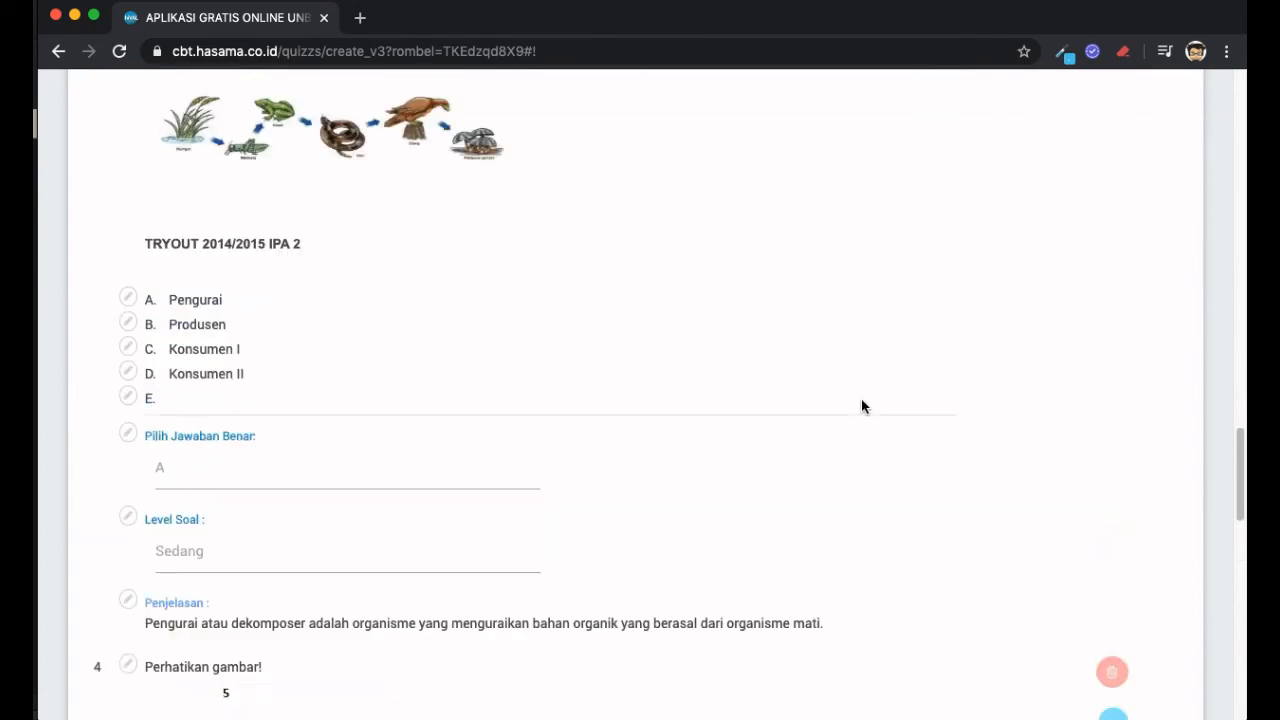
scroll(862, 401, "up", 5)
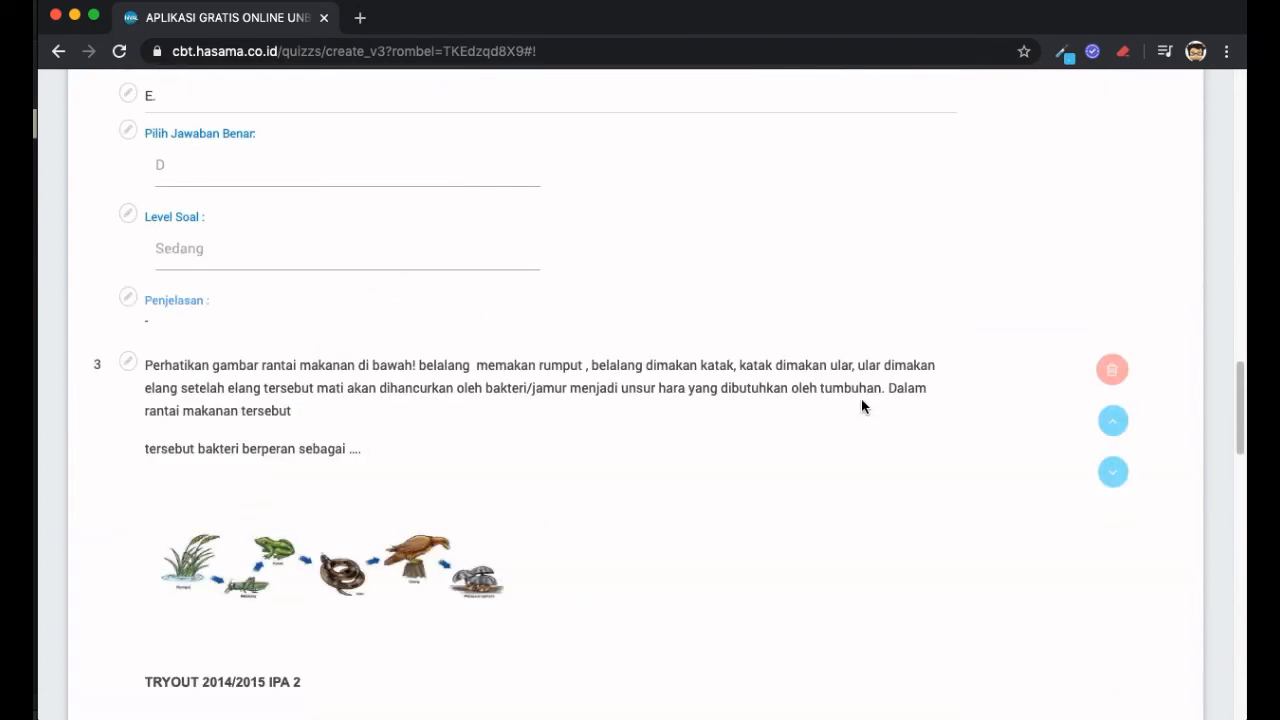
triple_click(789, 367)
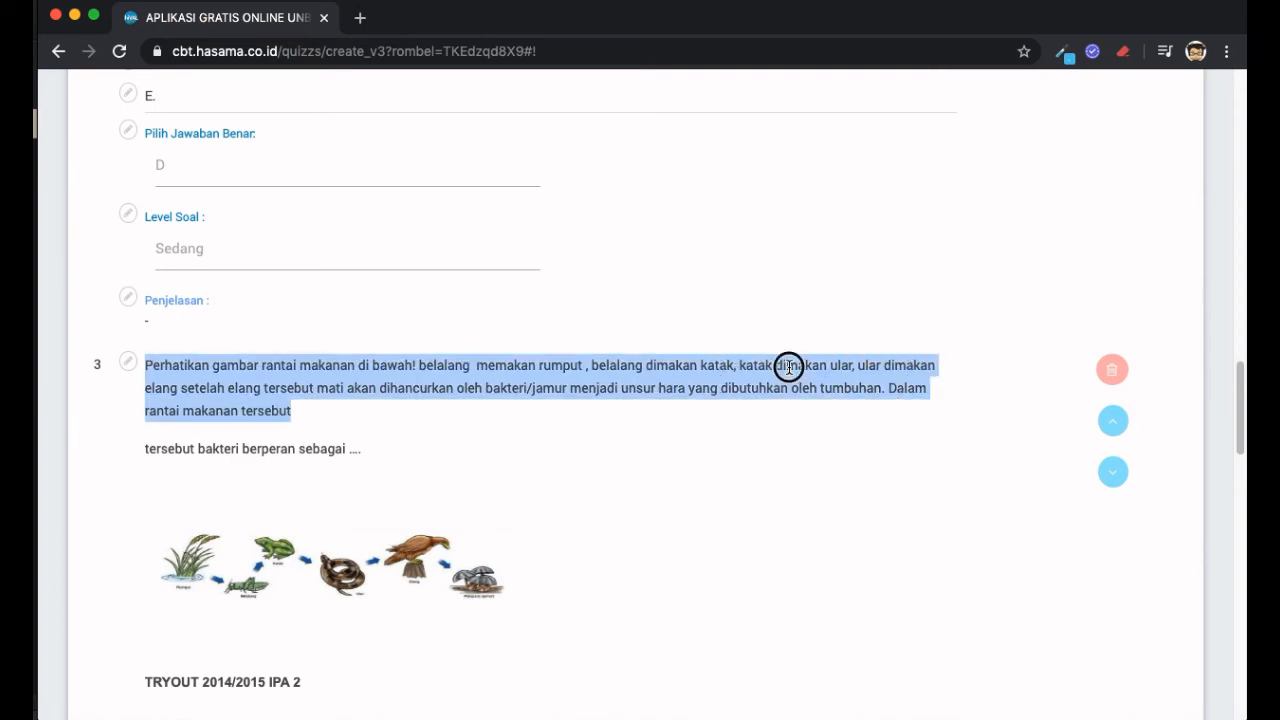
left_click(1116, 471)
scroll(859, 341, "up", 4)
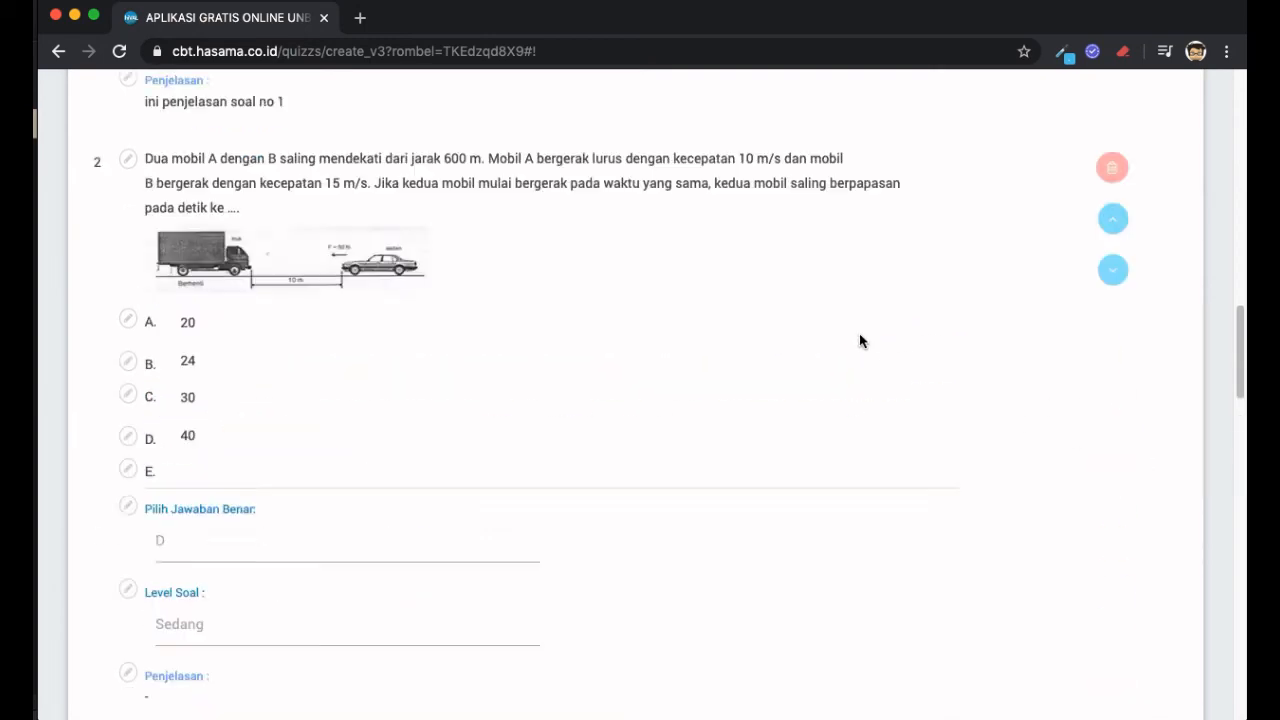
left_click(1117, 503)
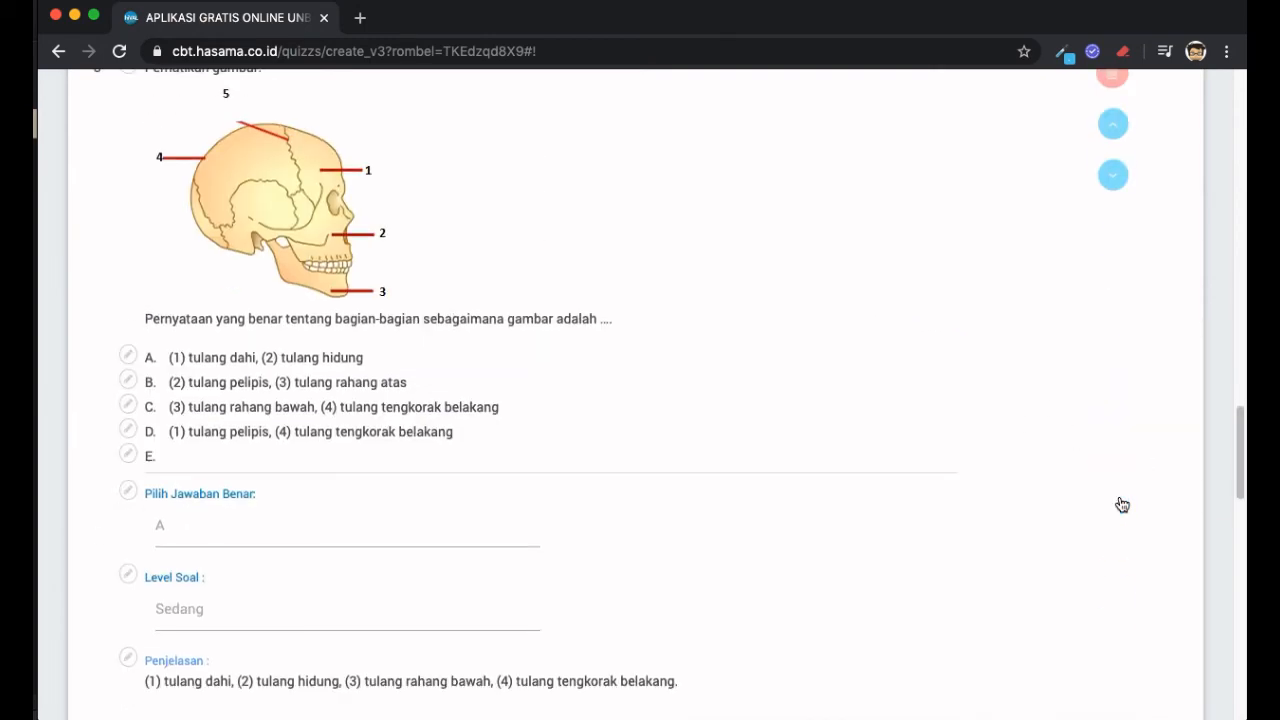
scroll(1118, 500, "down", 1)
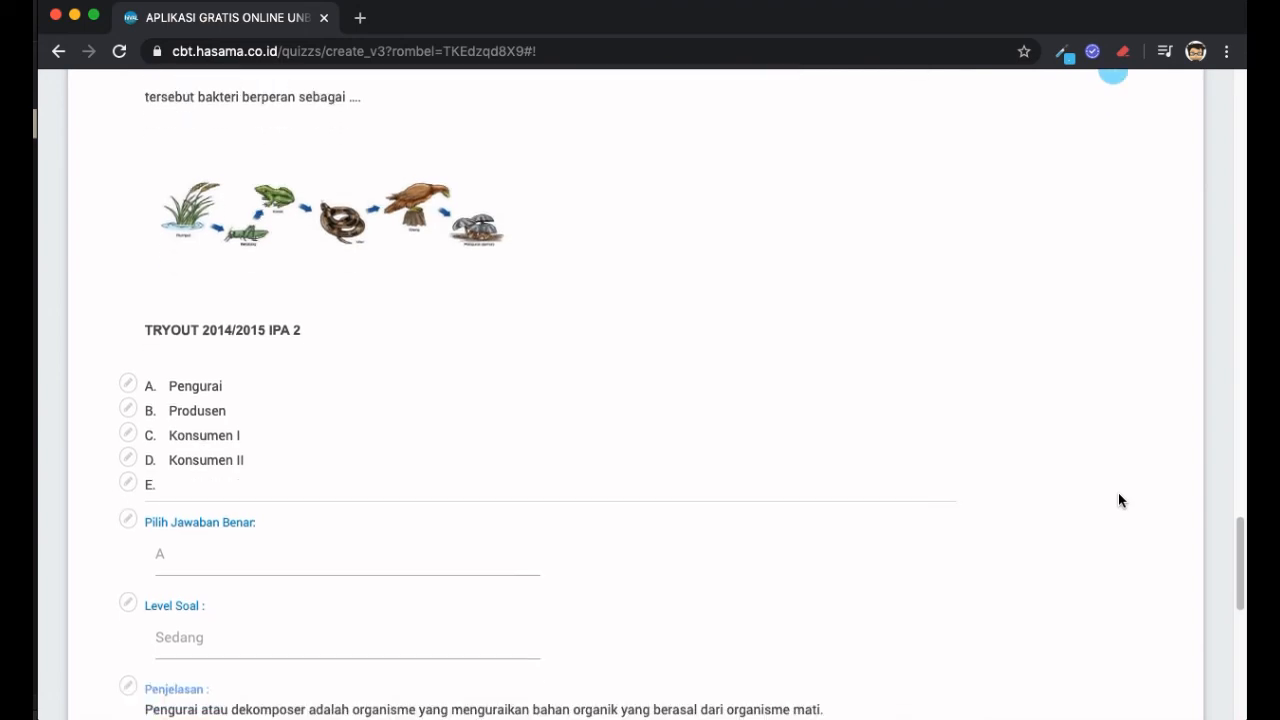
scroll(1118, 500, "down", 5)
scroll(663, 400, "up", 15)
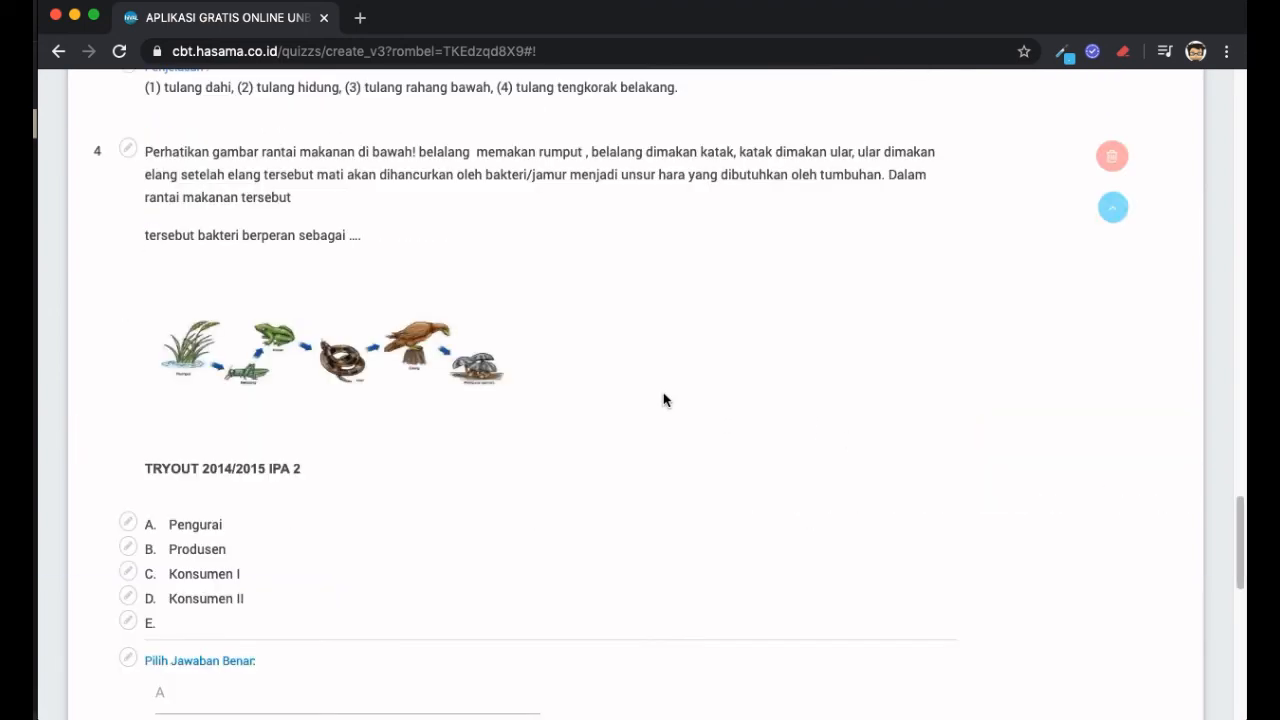
scroll(663, 394, "up", 10)
scroll(663, 394, "down", 20)
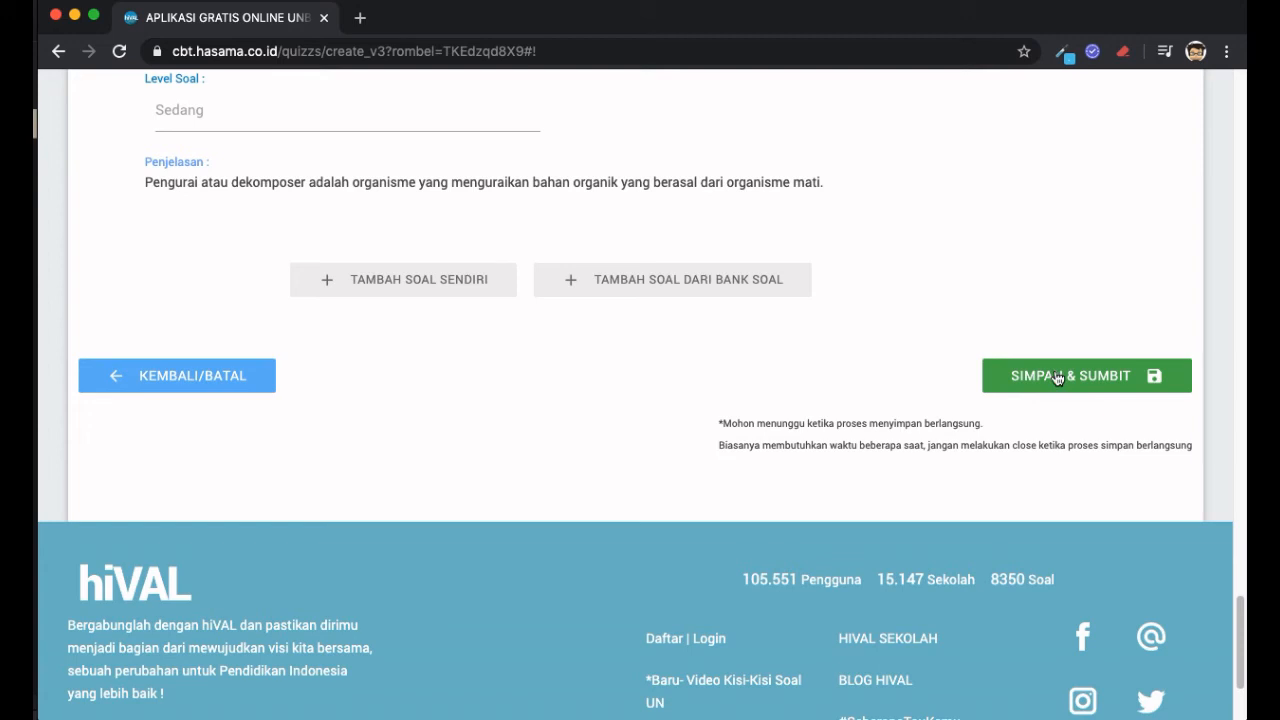
- Save and submit the quiz, confirming the share with students and the success alert
left_click(1057, 378)
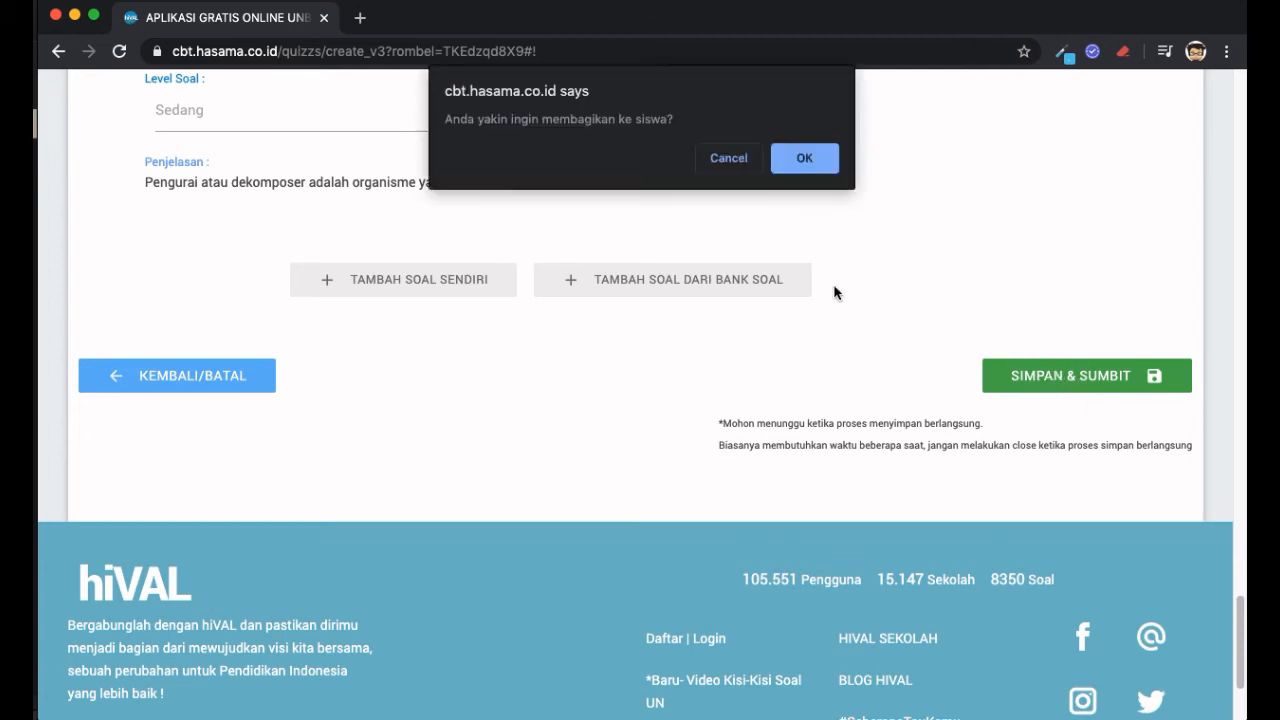
left_click(805, 160)
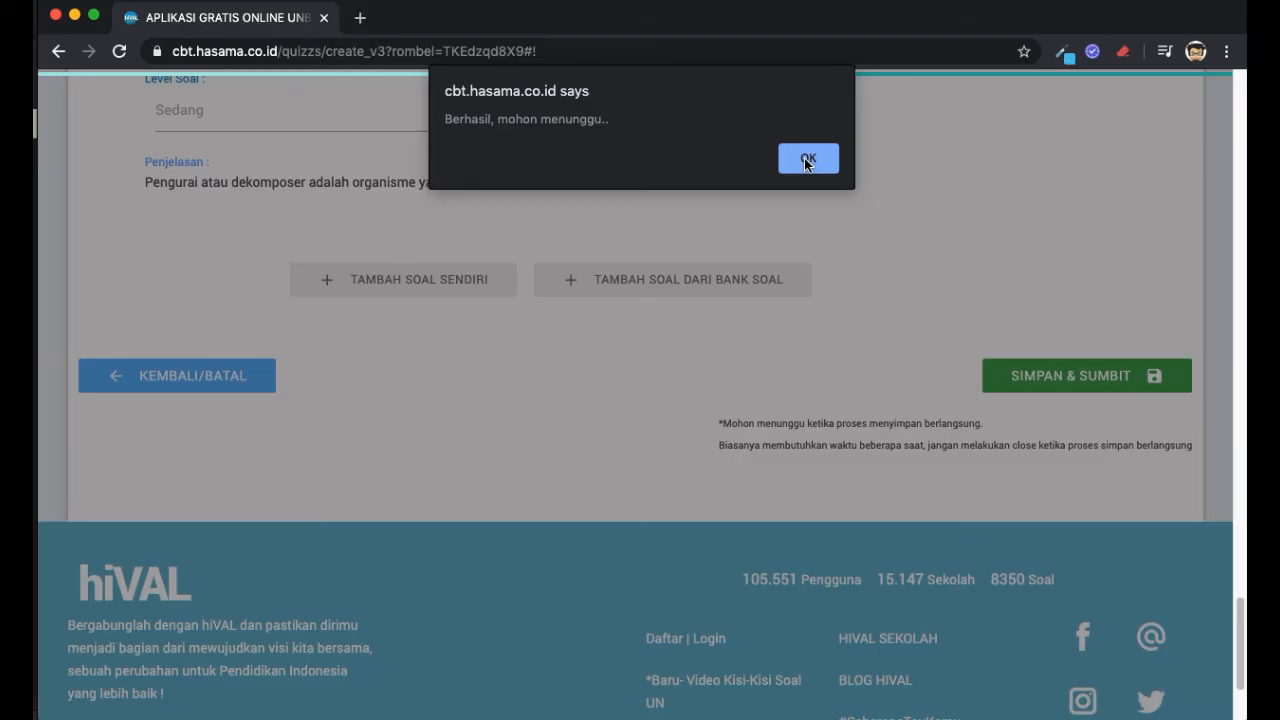
left_click(806, 159)
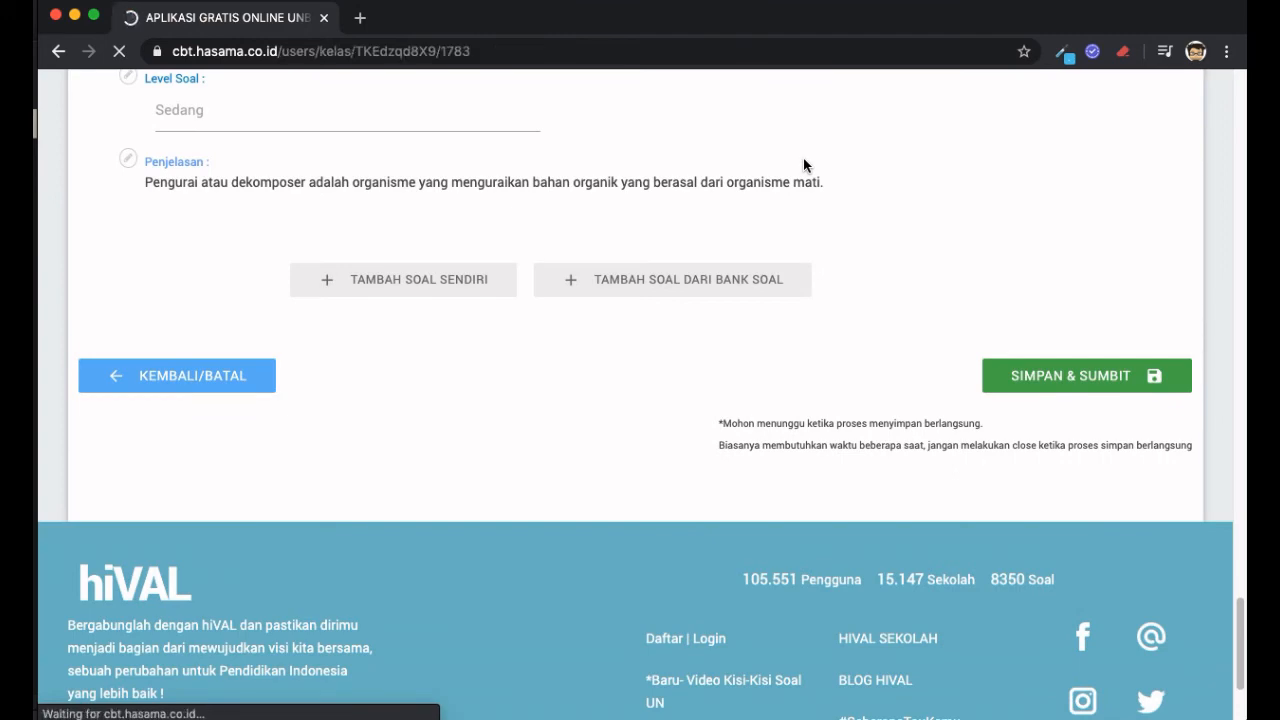
- Scroll the Kelas 8 IPA class page down to the Ujian Harian 8 card (4 questions, 15 minutes)
scroll(749, 252, "down", 4)
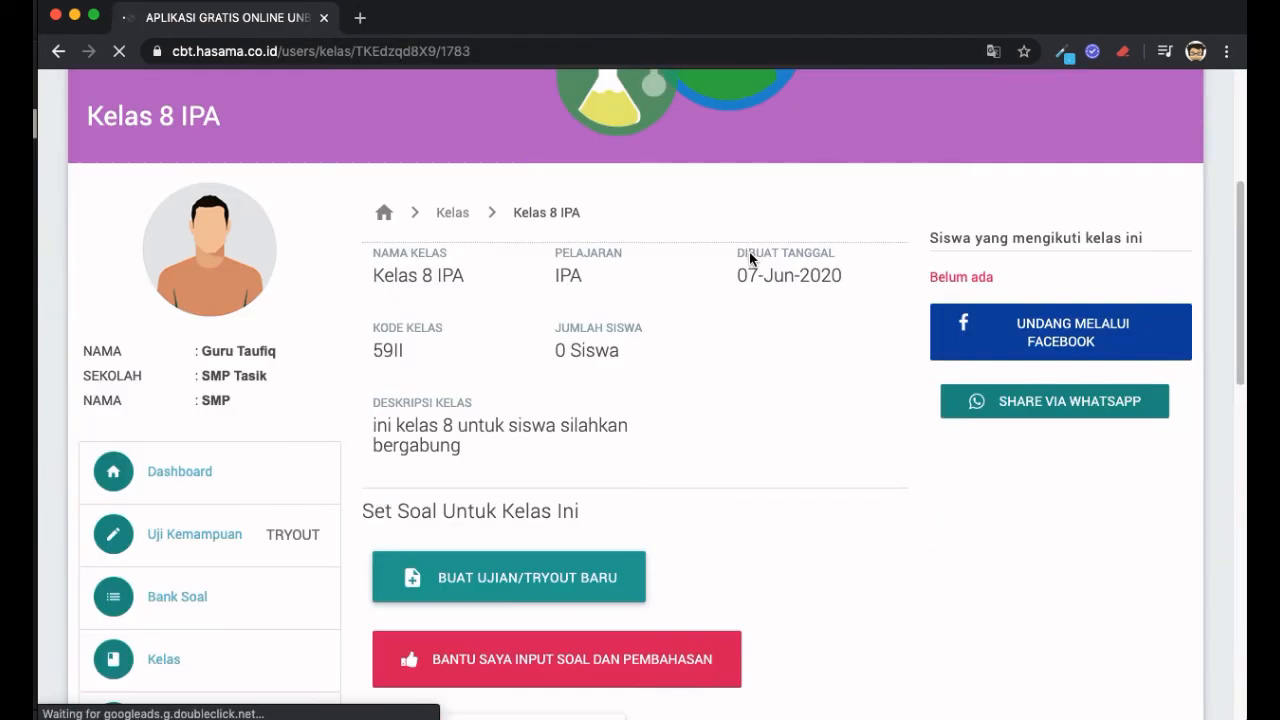
scroll(749, 251, "down", 5)
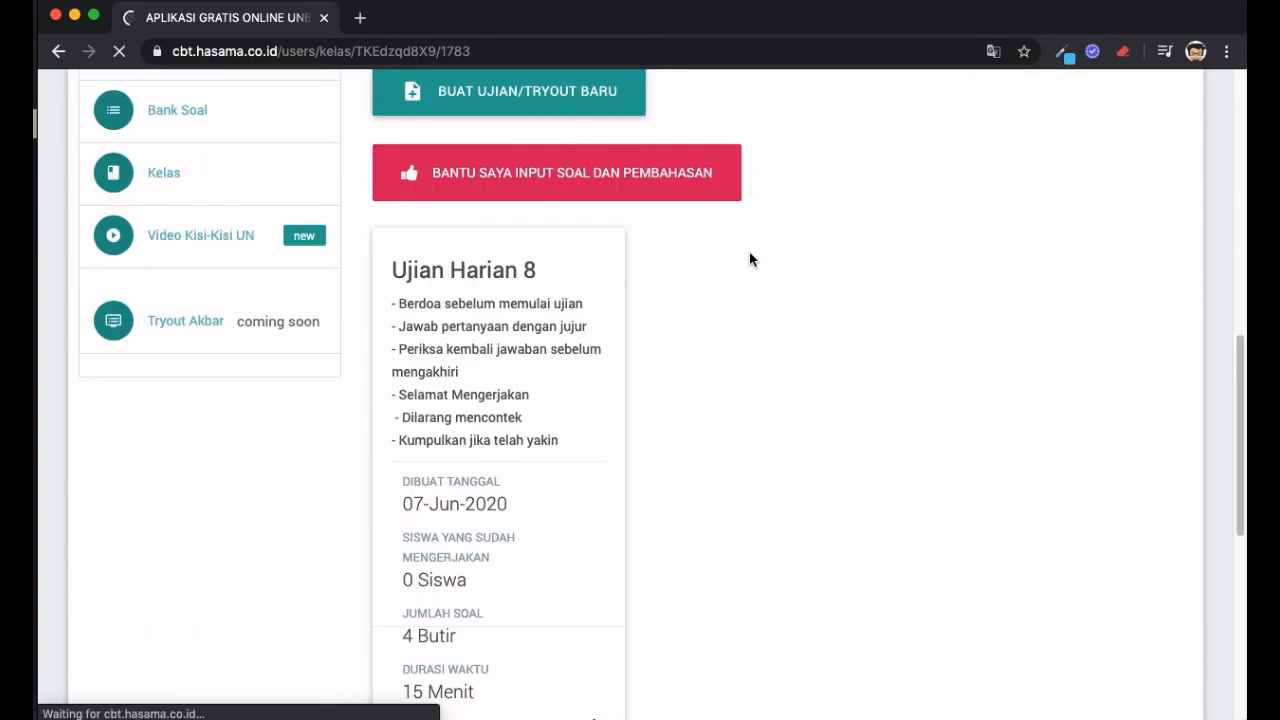
left_click_drag(452, 275, 549, 340)
left_click(574, 329)
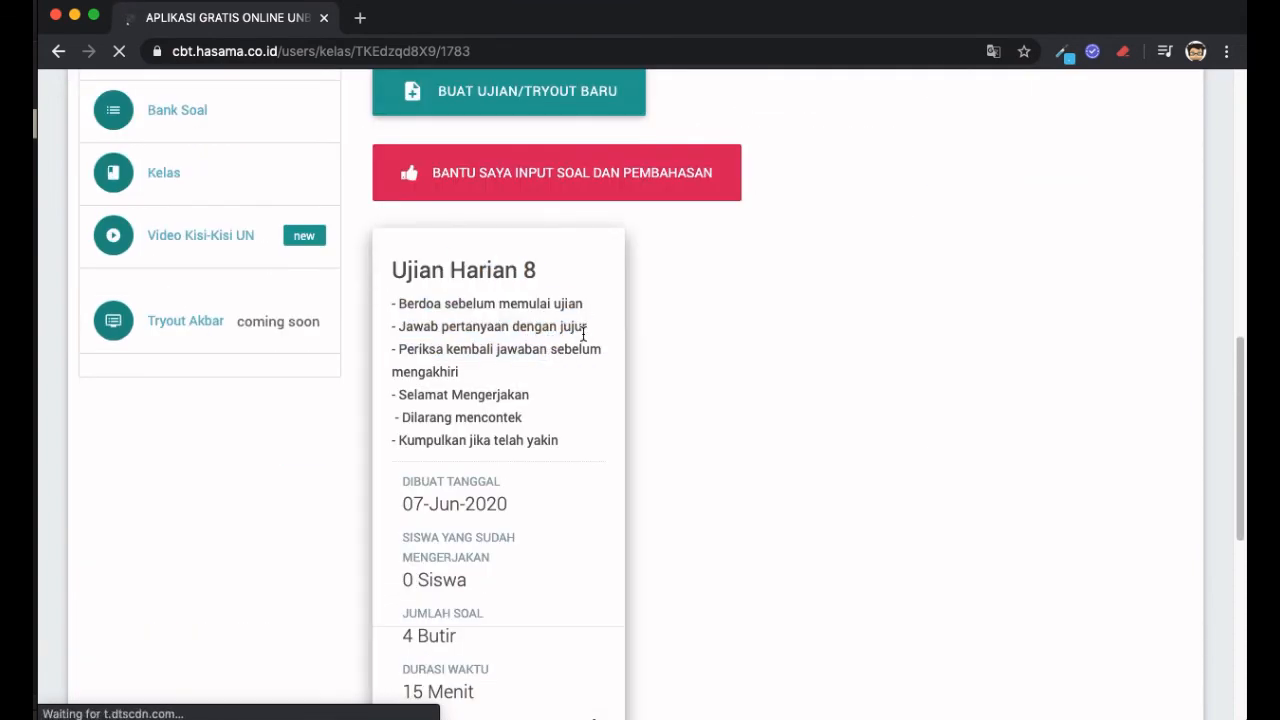
scroll(583, 334, "down", 1)
scroll(583, 334, "down", 1)
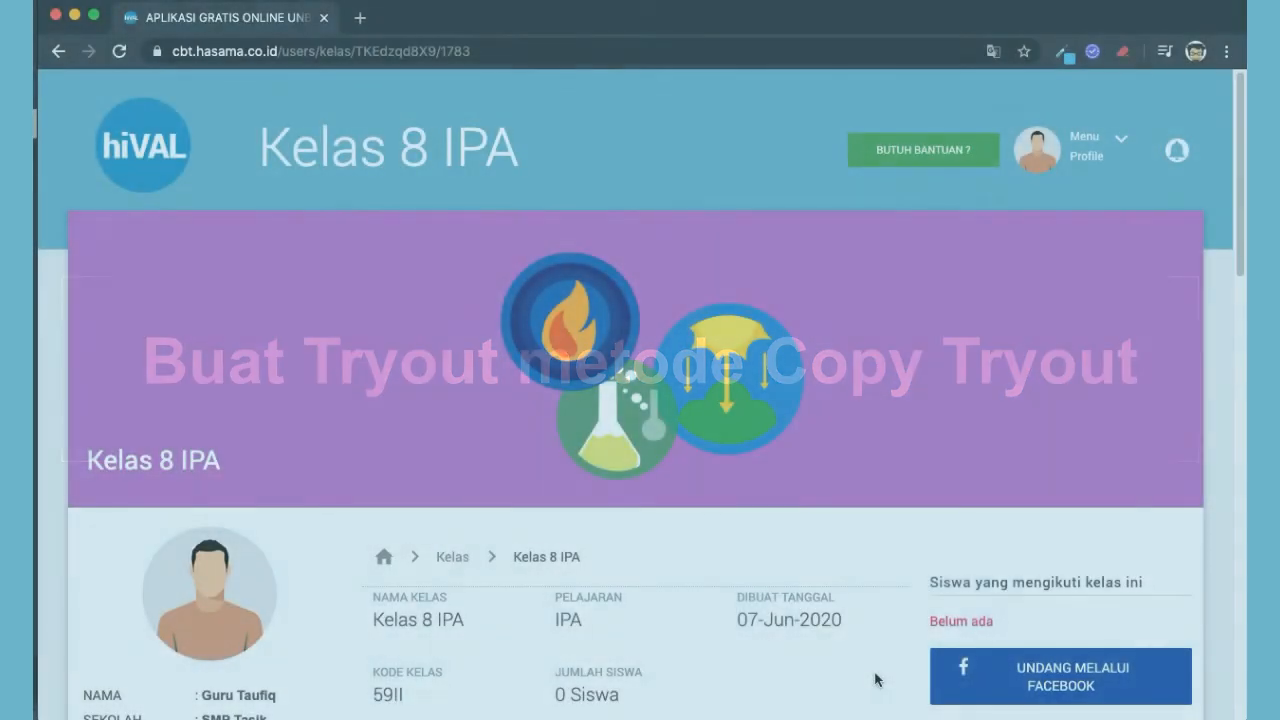
- Show the BUAT UJIAN/TRYOUT BARU options under Set Soal Untuk Kelas Ini
scroll(875, 680, "down", 5)
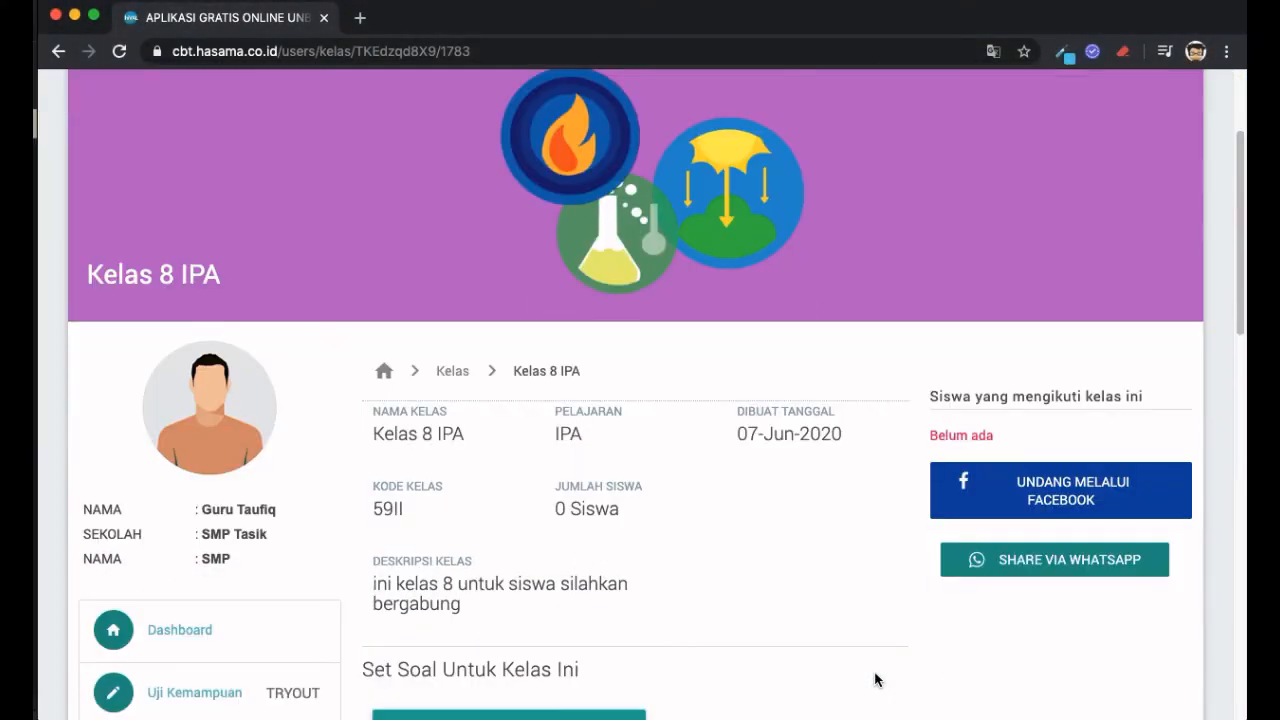
scroll(875, 680, "down", 2)
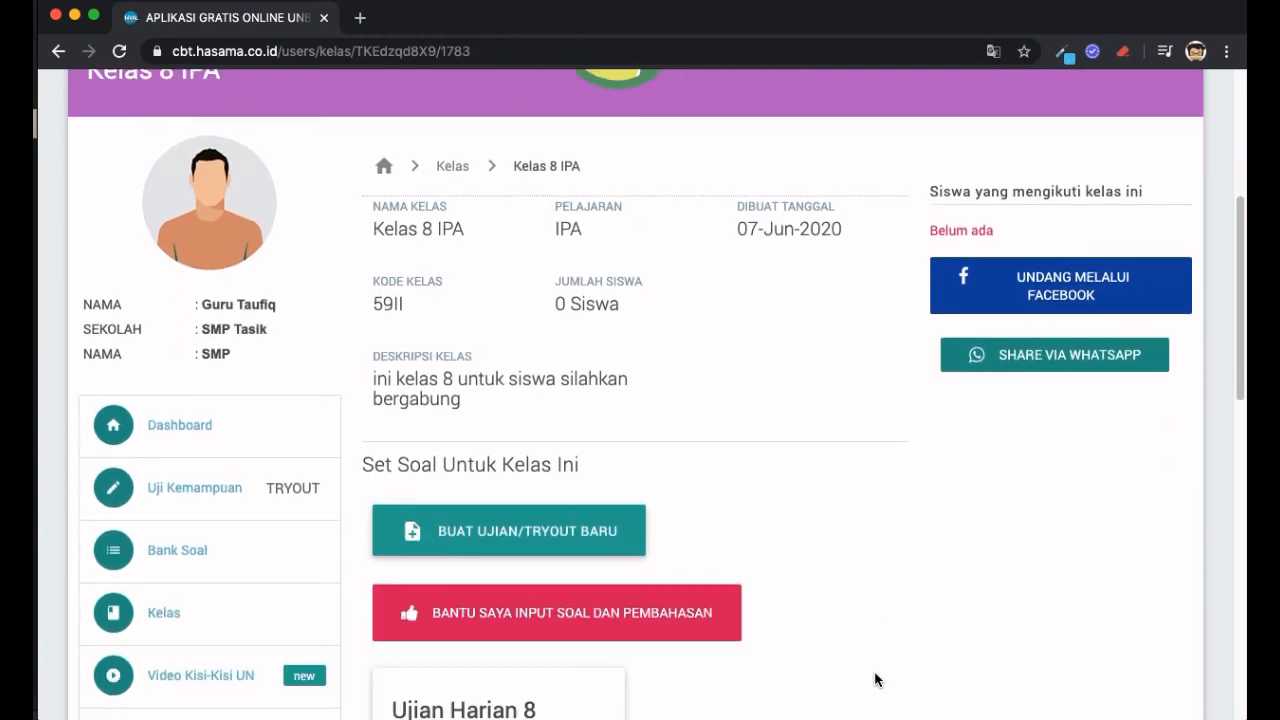
scroll(875, 680, "down", 2)
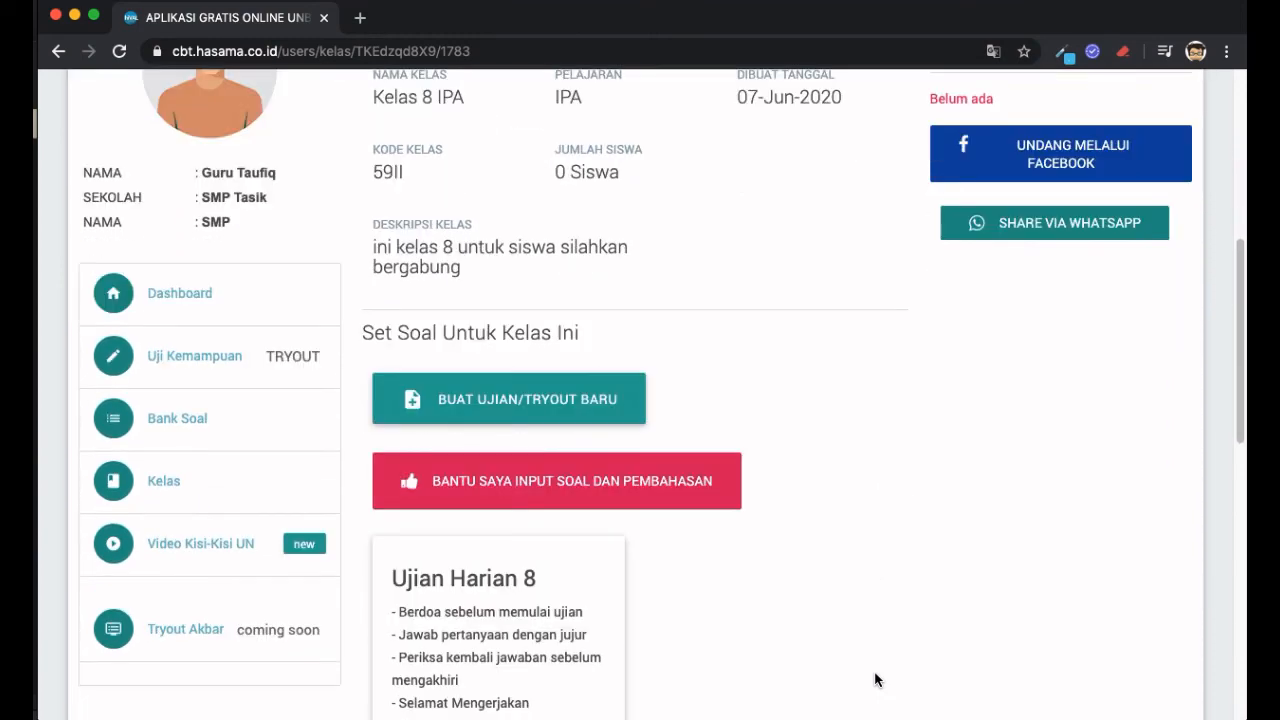
left_click(632, 401)
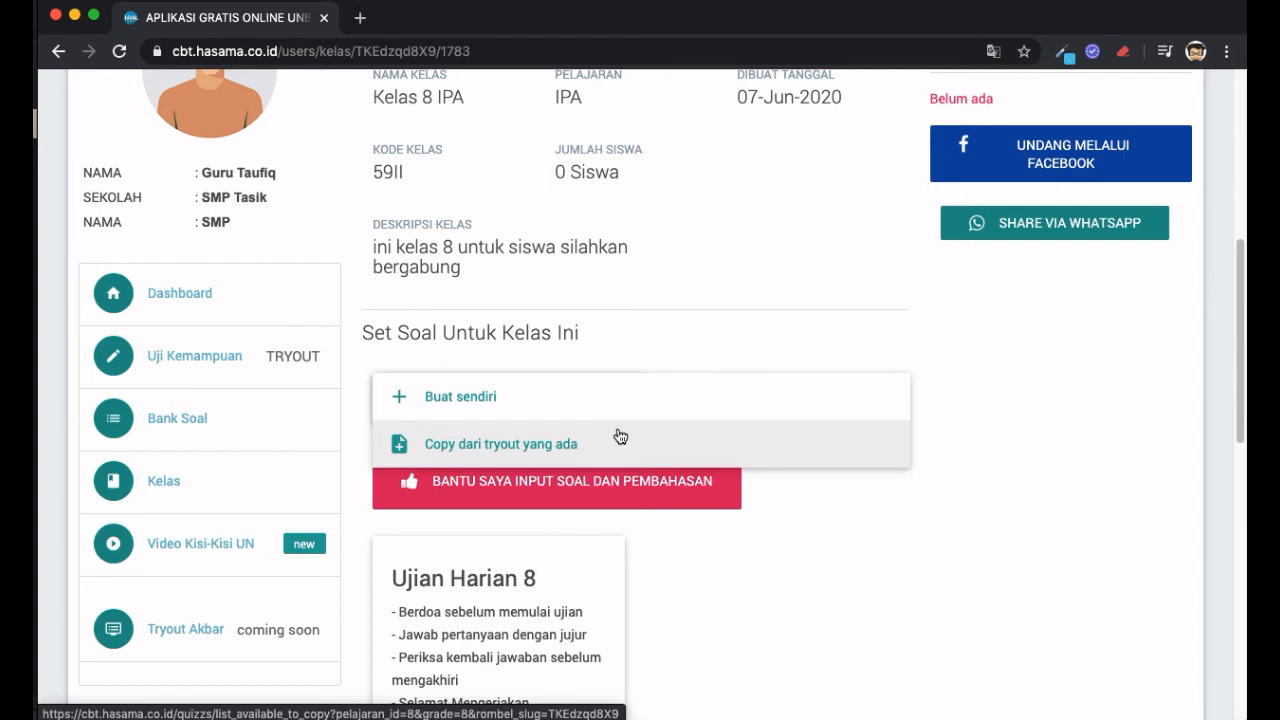
left_click(698, 436)
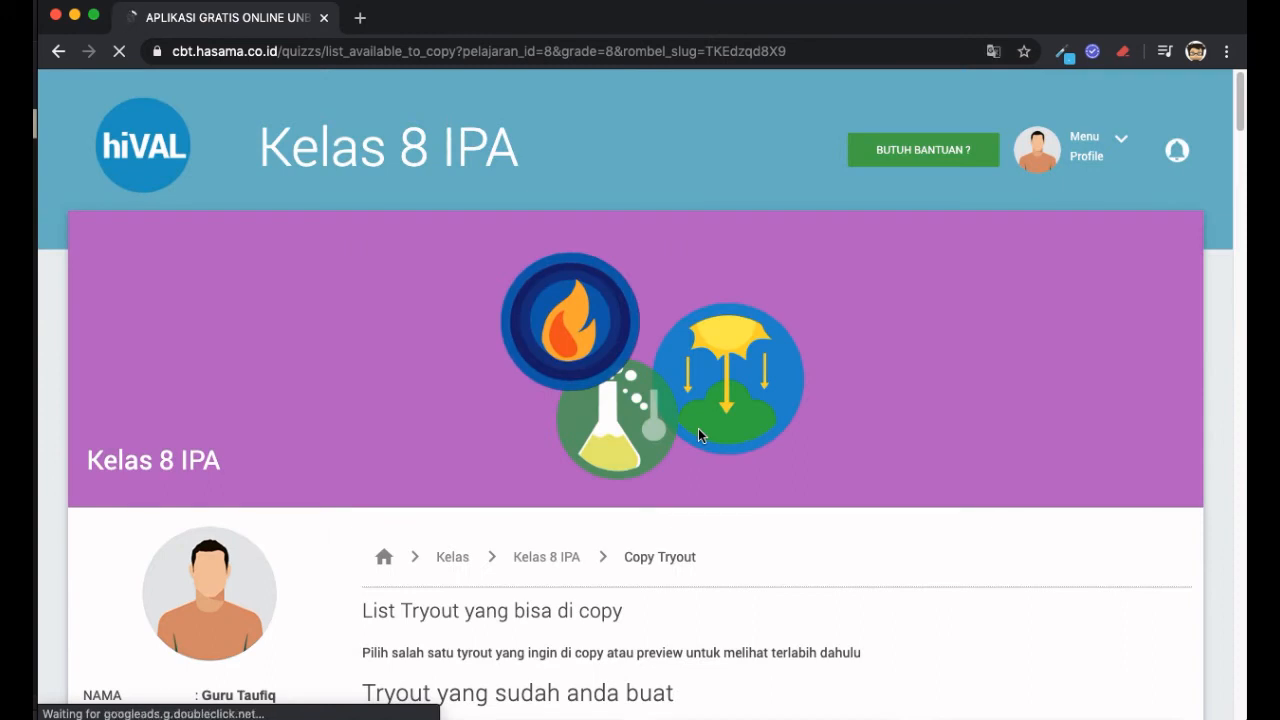
scroll(700, 435, "down", 2)
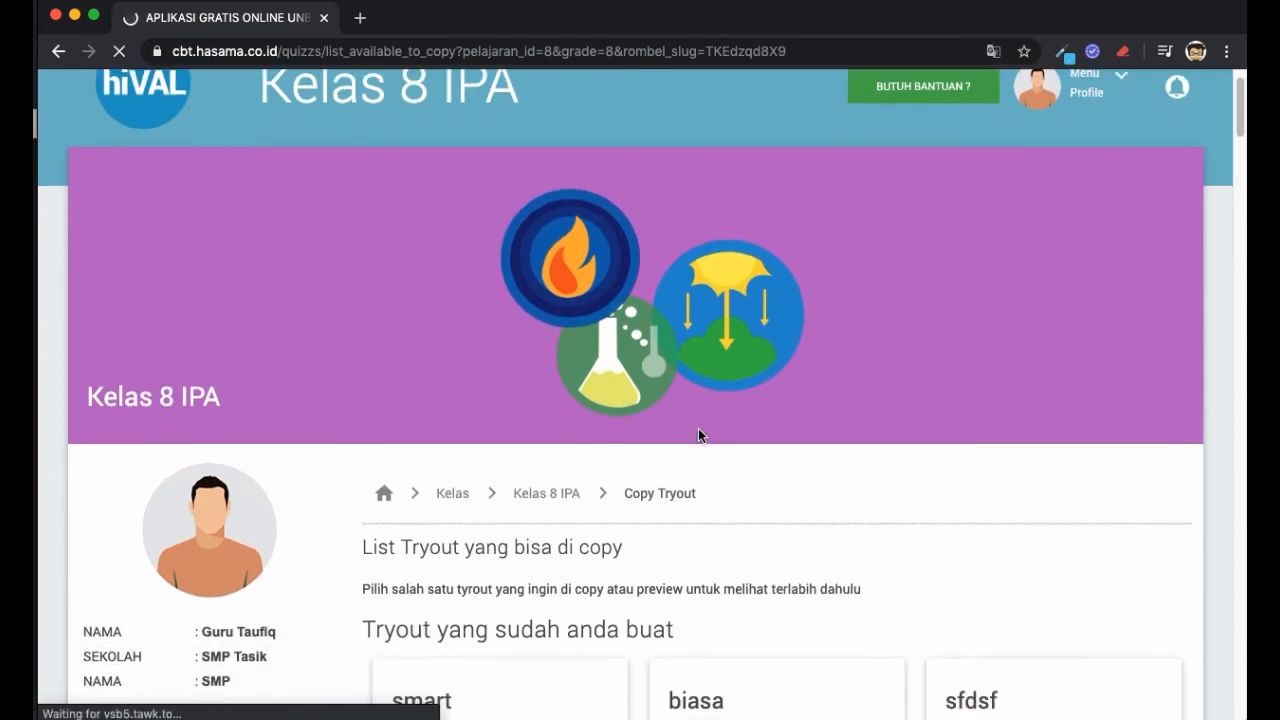
scroll(698, 435, "down", 4)
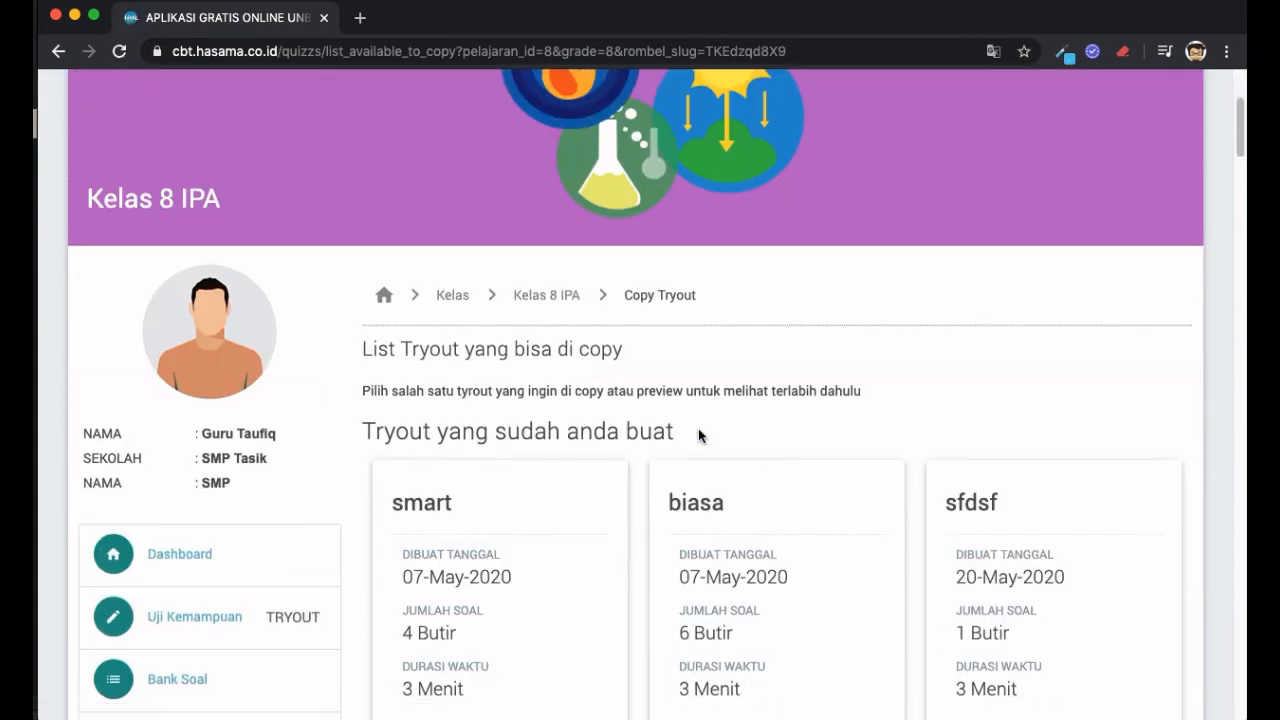
scroll(698, 428, "down", 2)
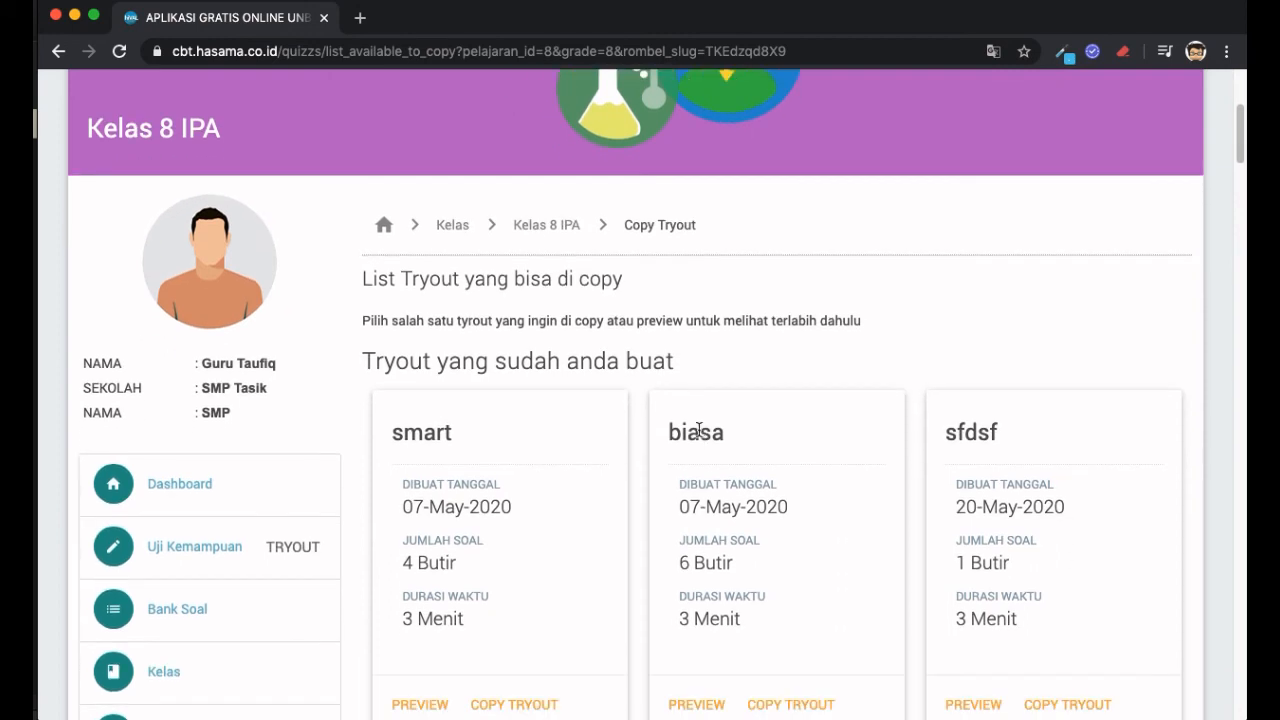
scroll(699, 430, "down", 4)
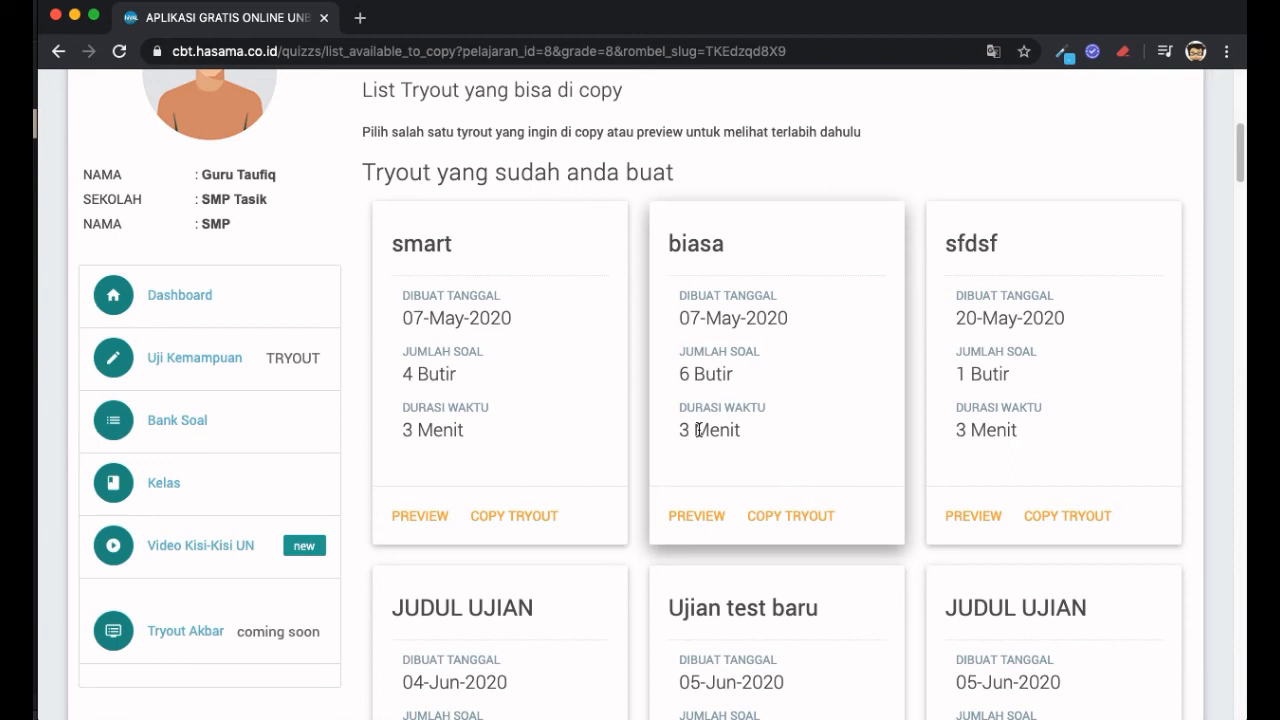
scroll(698, 430, "up", 1)
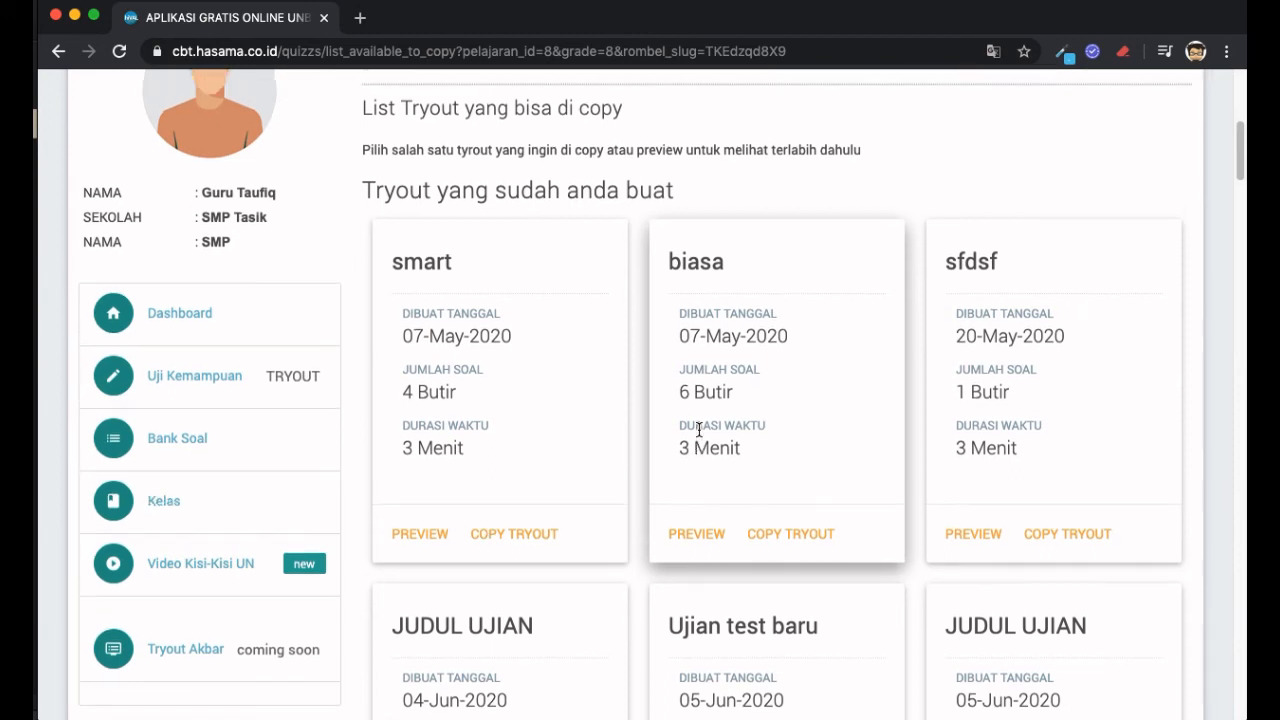
double_click(448, 189)
left_click(448, 189)
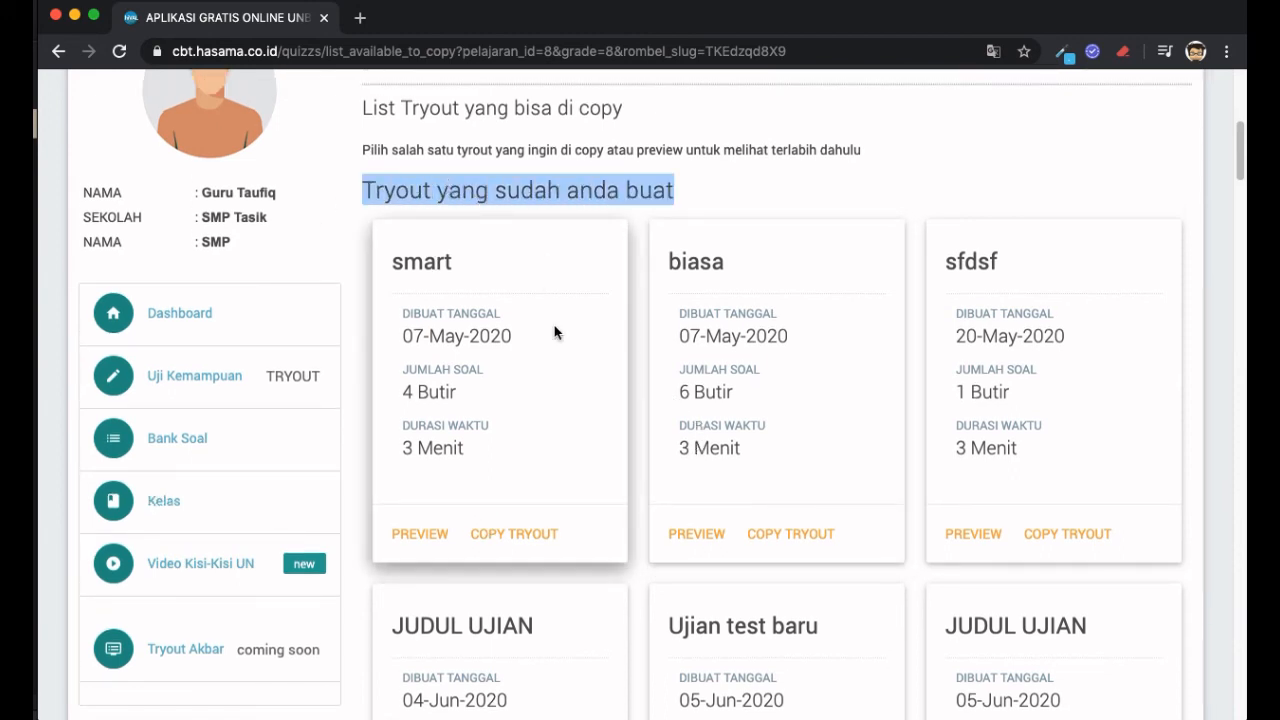
scroll(556, 332, "down", 2)
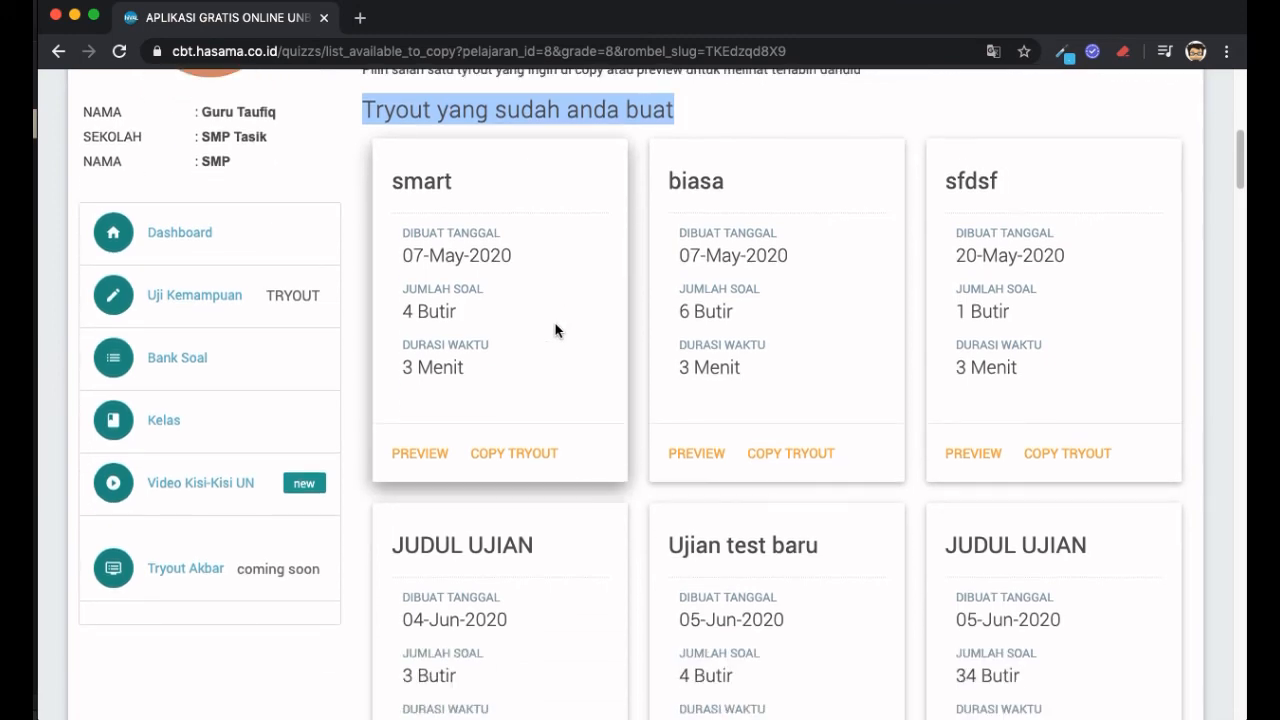
scroll(556, 331, "down", 3)
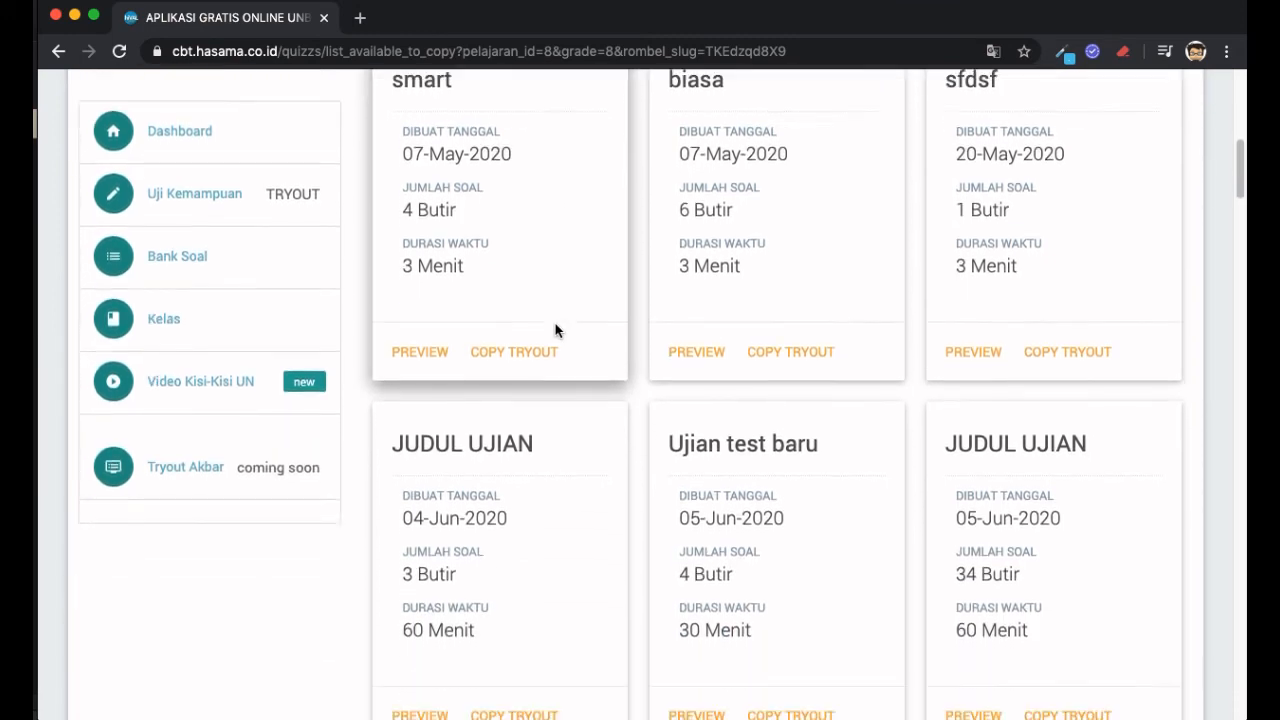
scroll(556, 331, "down", 10)
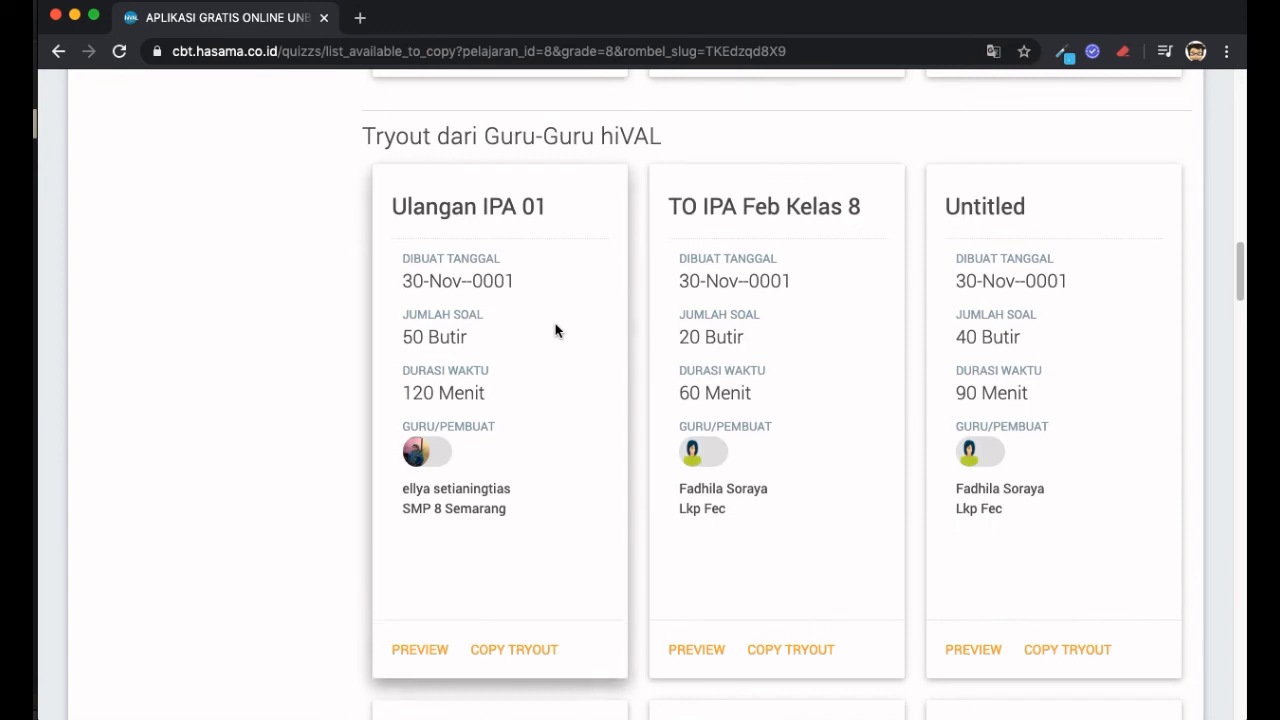
scroll(555, 331, "up", 1)
triple_click(411, 150)
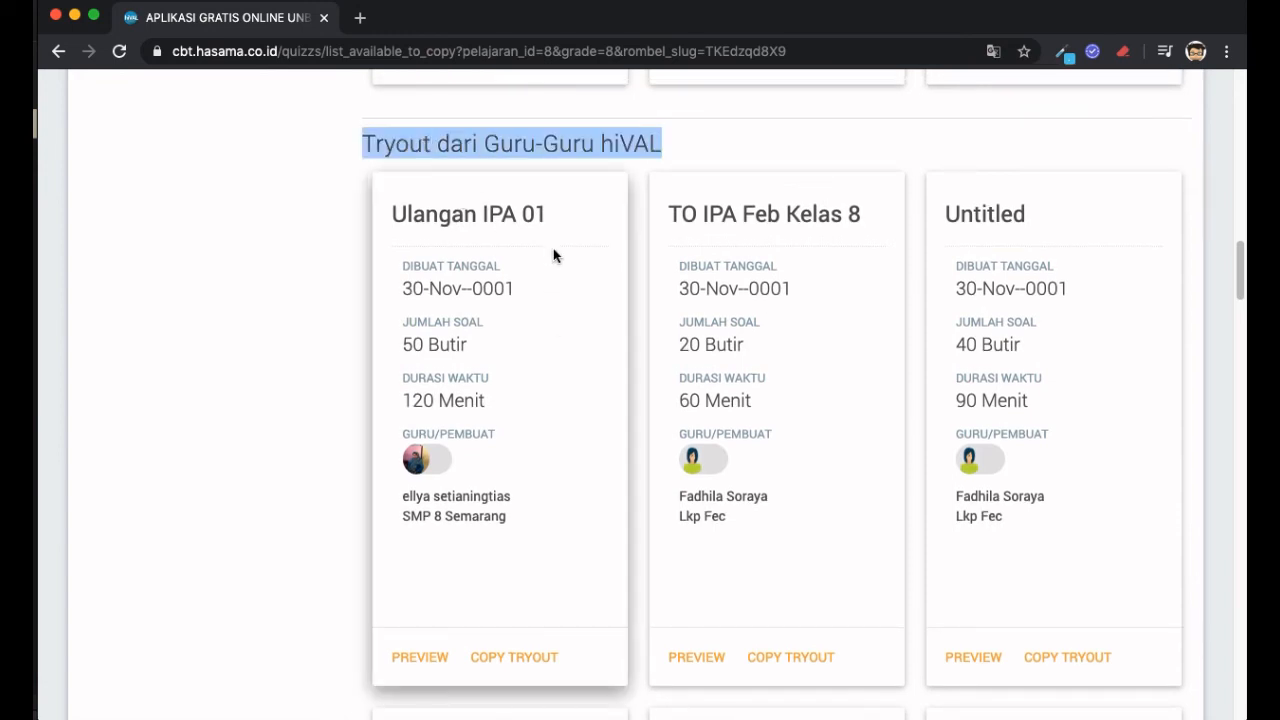
scroll(553, 255, "down", 1)
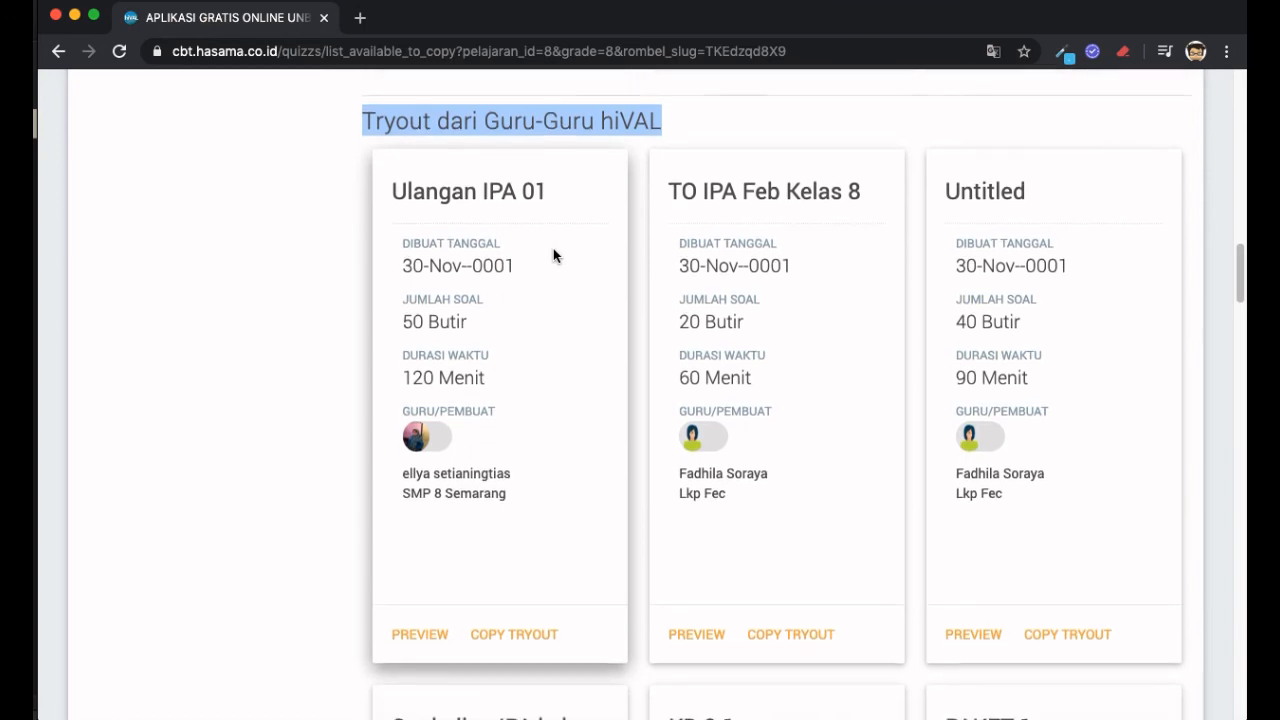
scroll(553, 255, "down", 3)
scroll(553, 255, "down", 2)
scroll(553, 255, "down", 4)
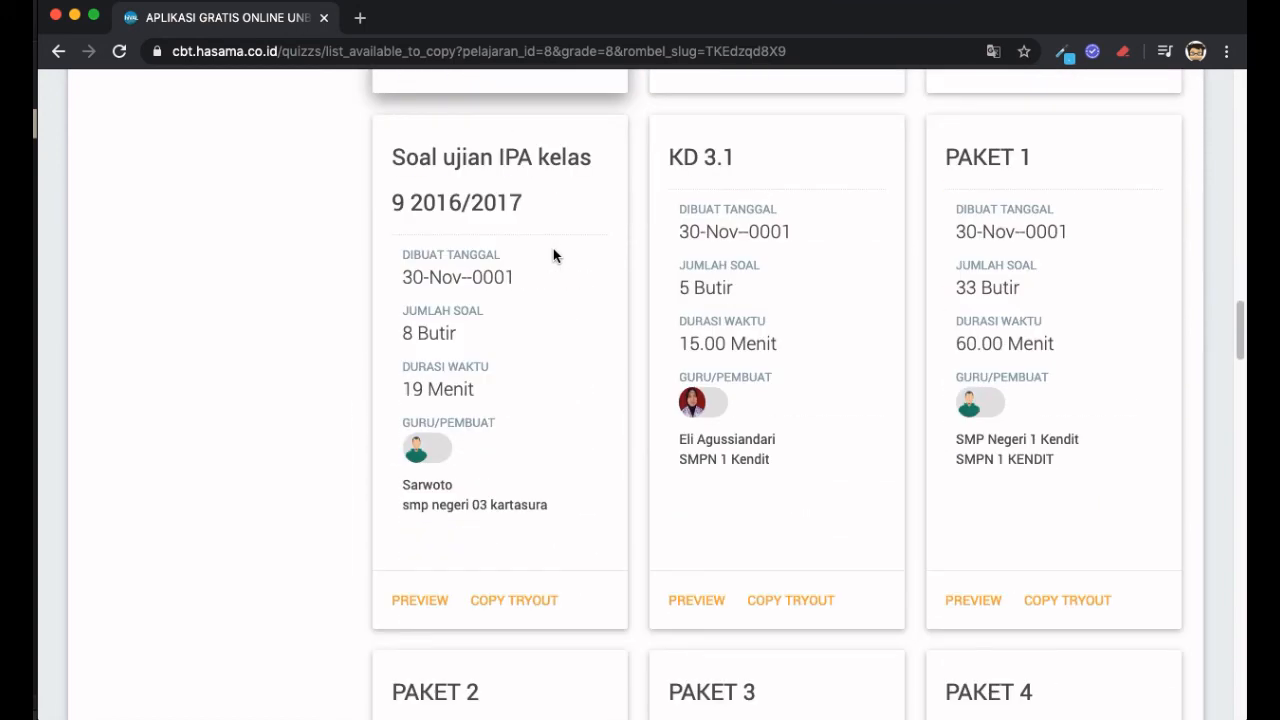
scroll(553, 255, "down", 2)
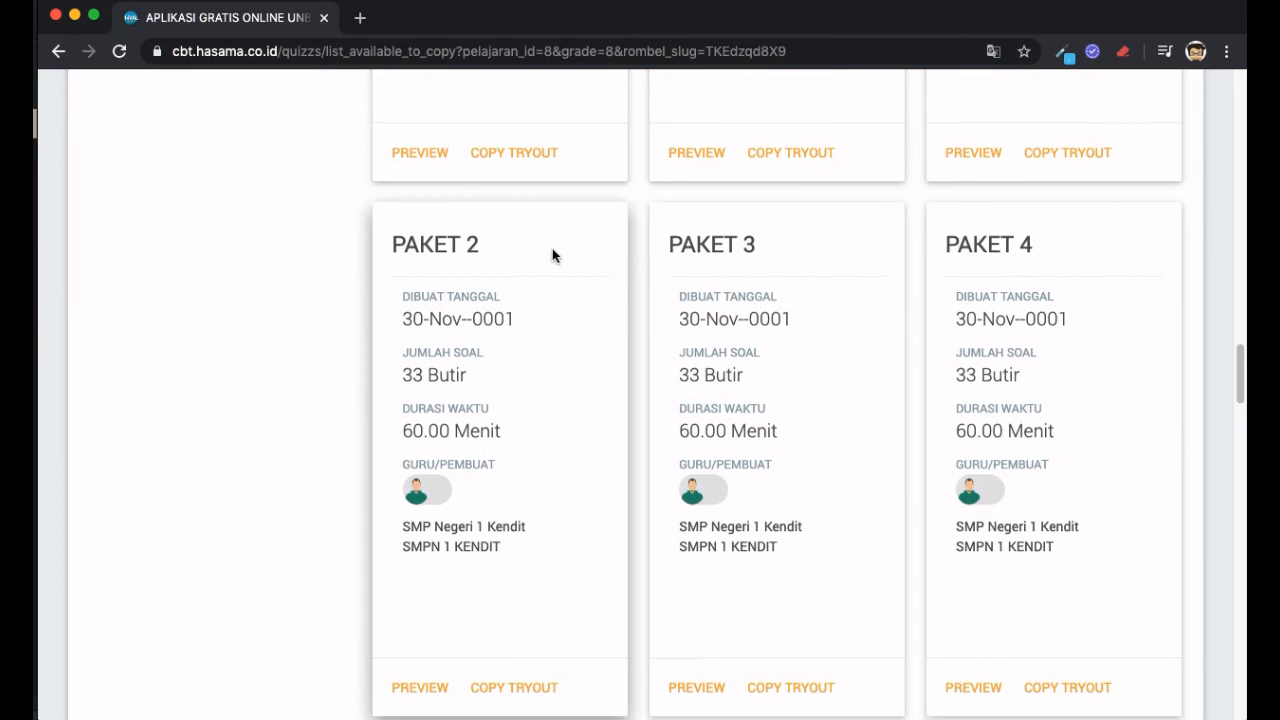
scroll(553, 250, "down", 3)
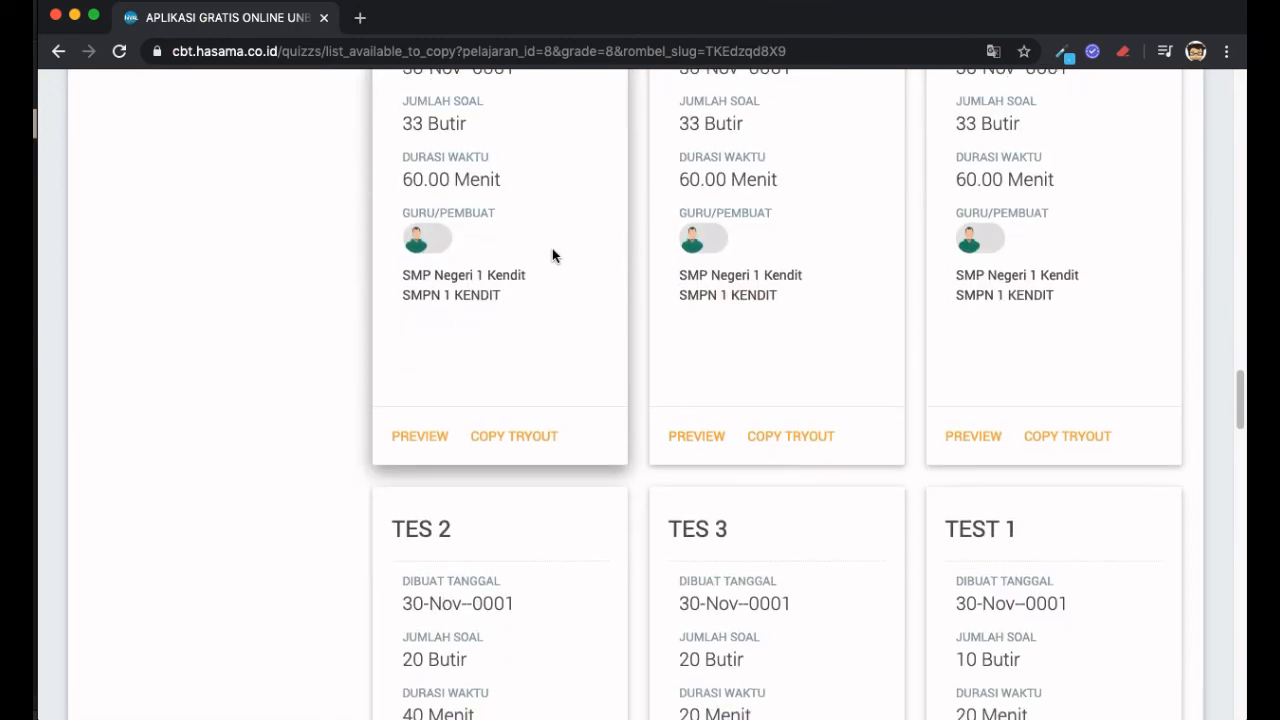
scroll(552, 255, "down", 4)
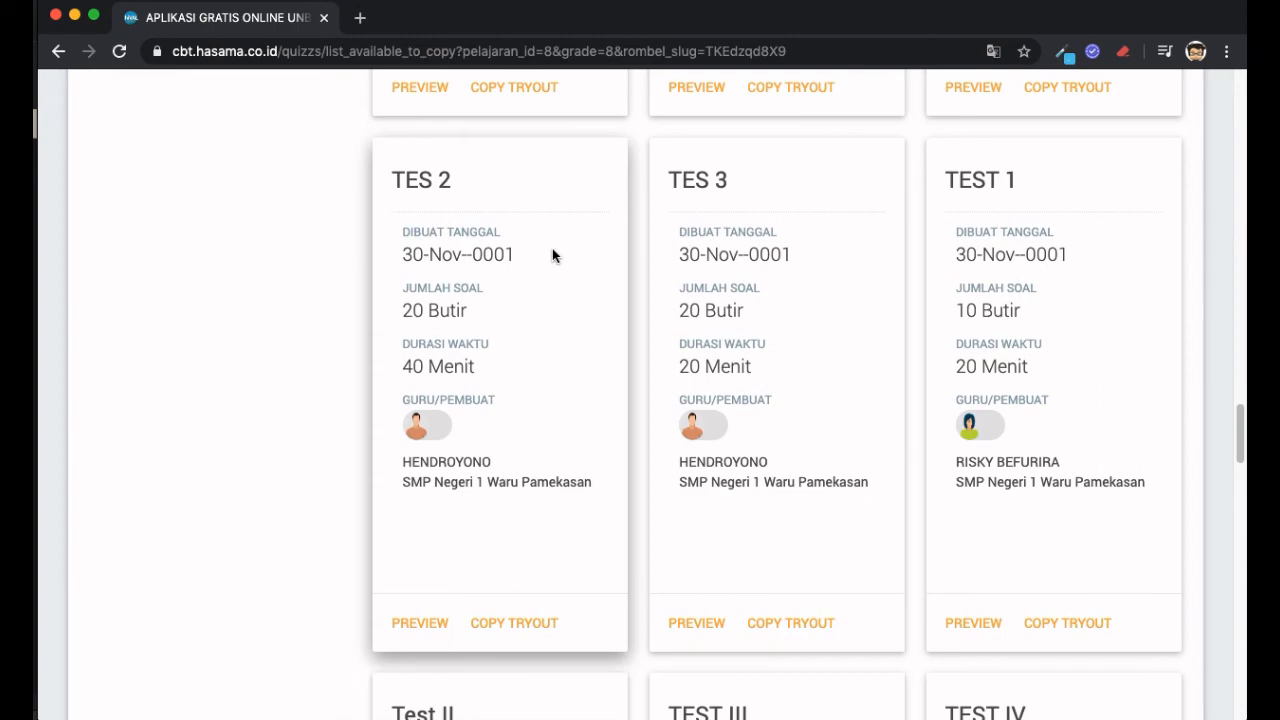
scroll(552, 255, "down", 9)
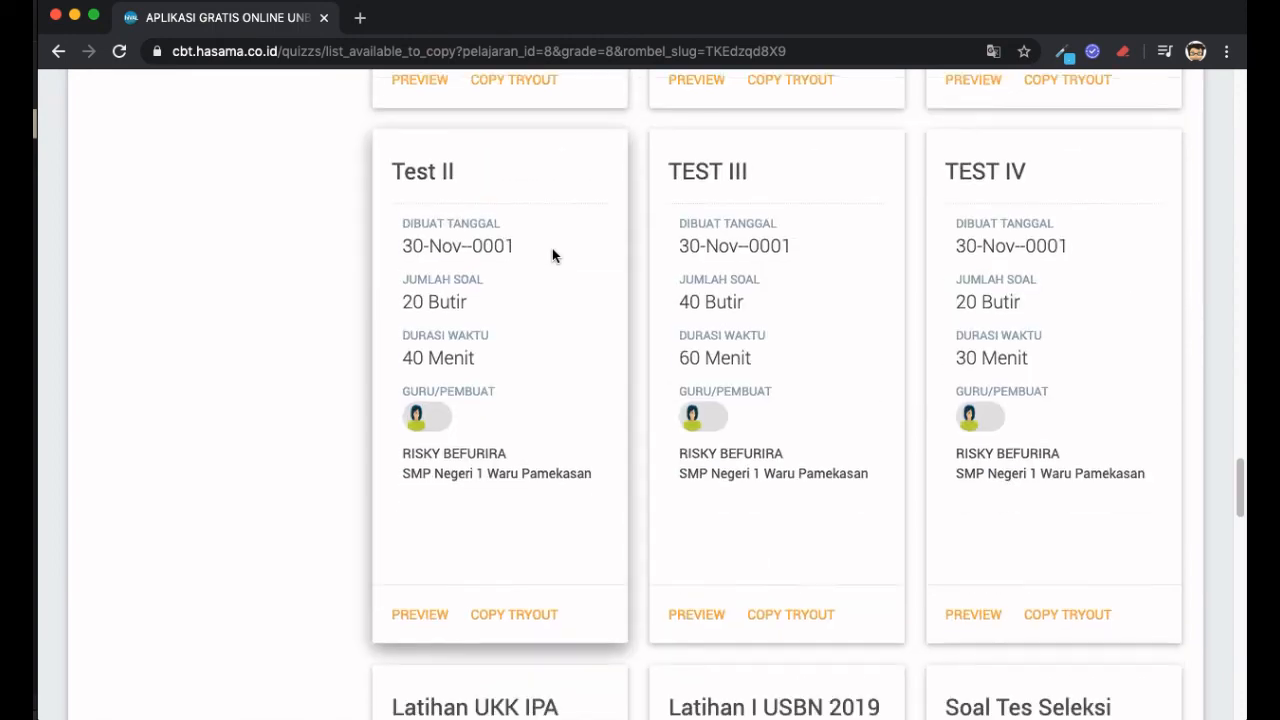
scroll(552, 250, "down", 4)
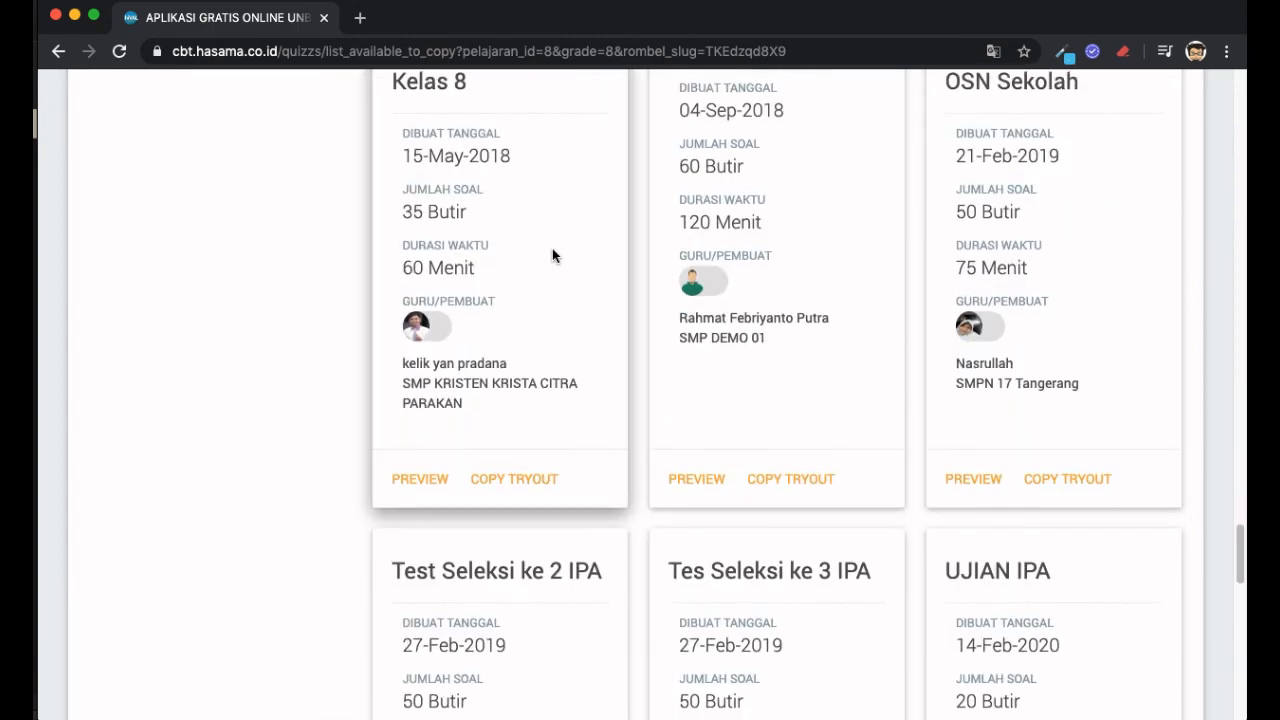
scroll(552, 250, "up", 12)
scroll(552, 250, "up", 15)
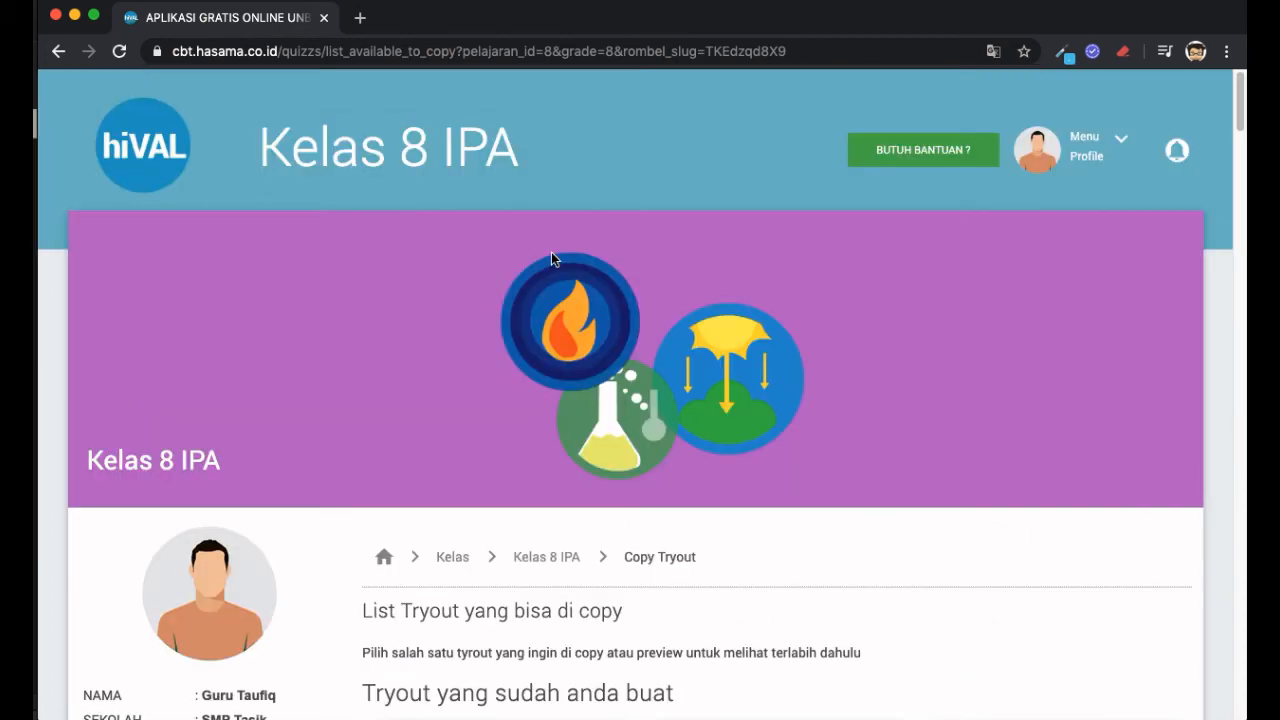
scroll(551, 252, "down", 5)
scroll(551, 252, "up", 4)
scroll(551, 252, "down", 2)
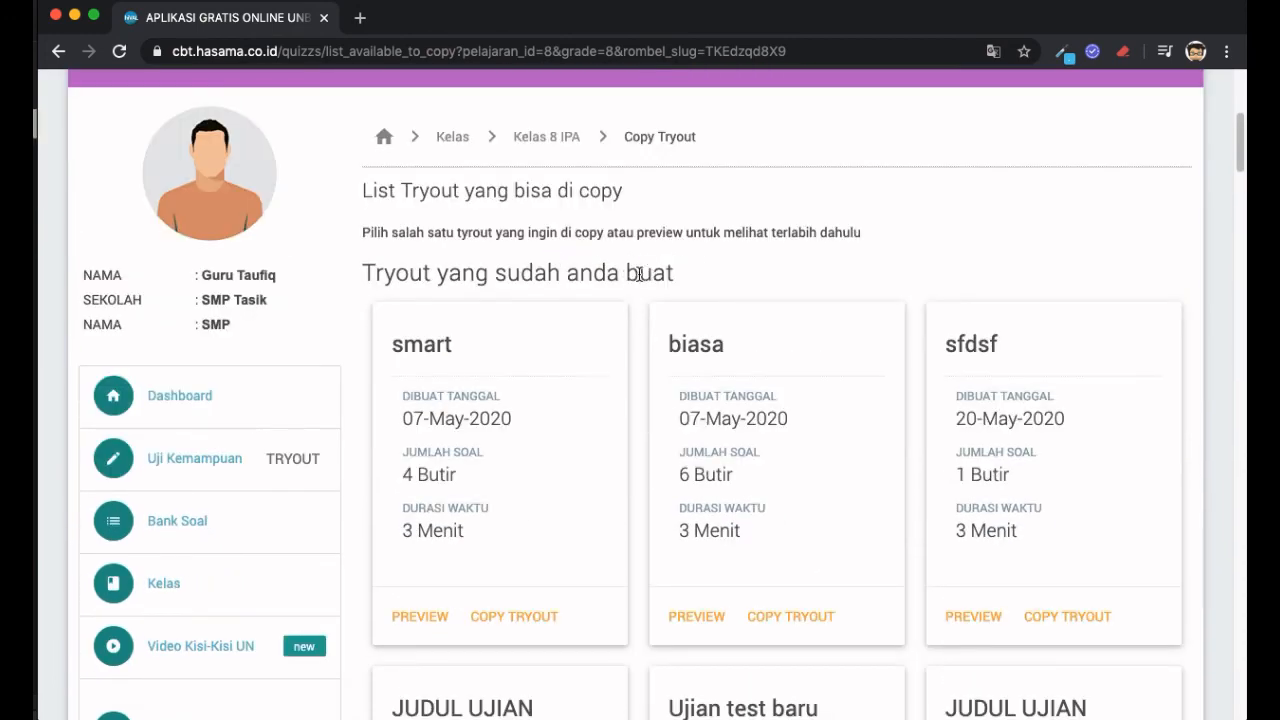
triple_click(638, 274)
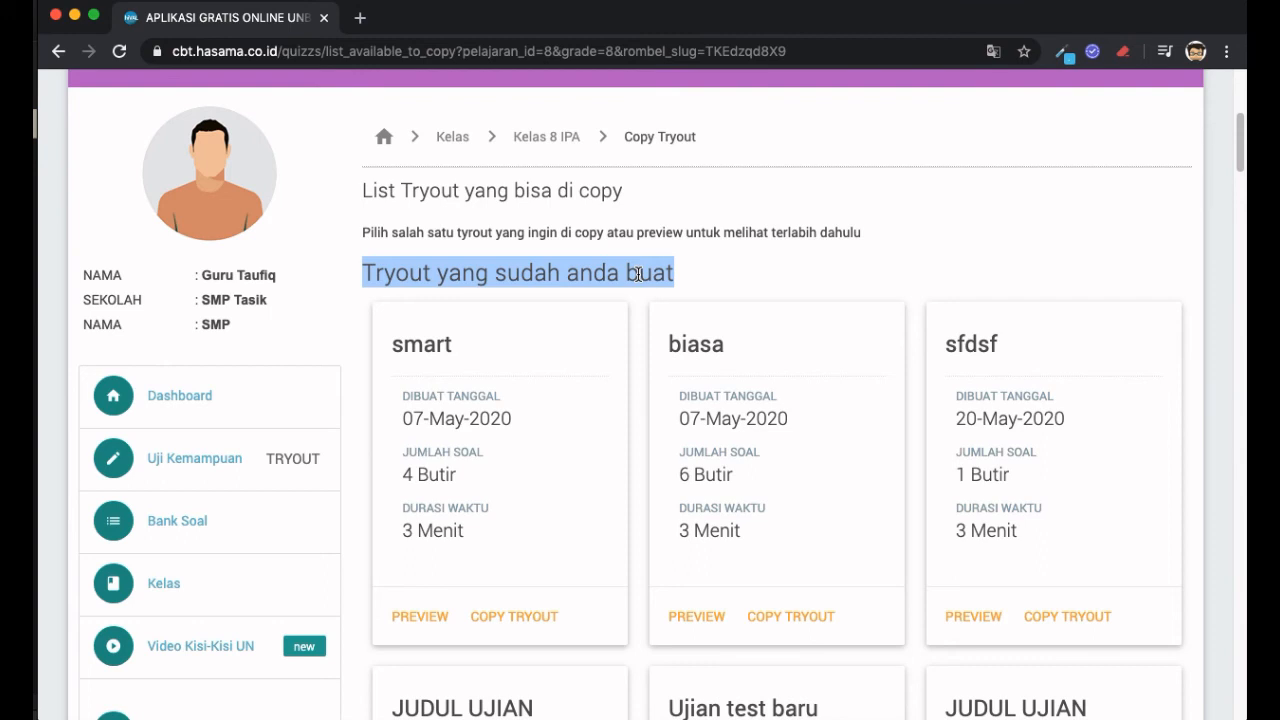
scroll(638, 274, "down", 10)
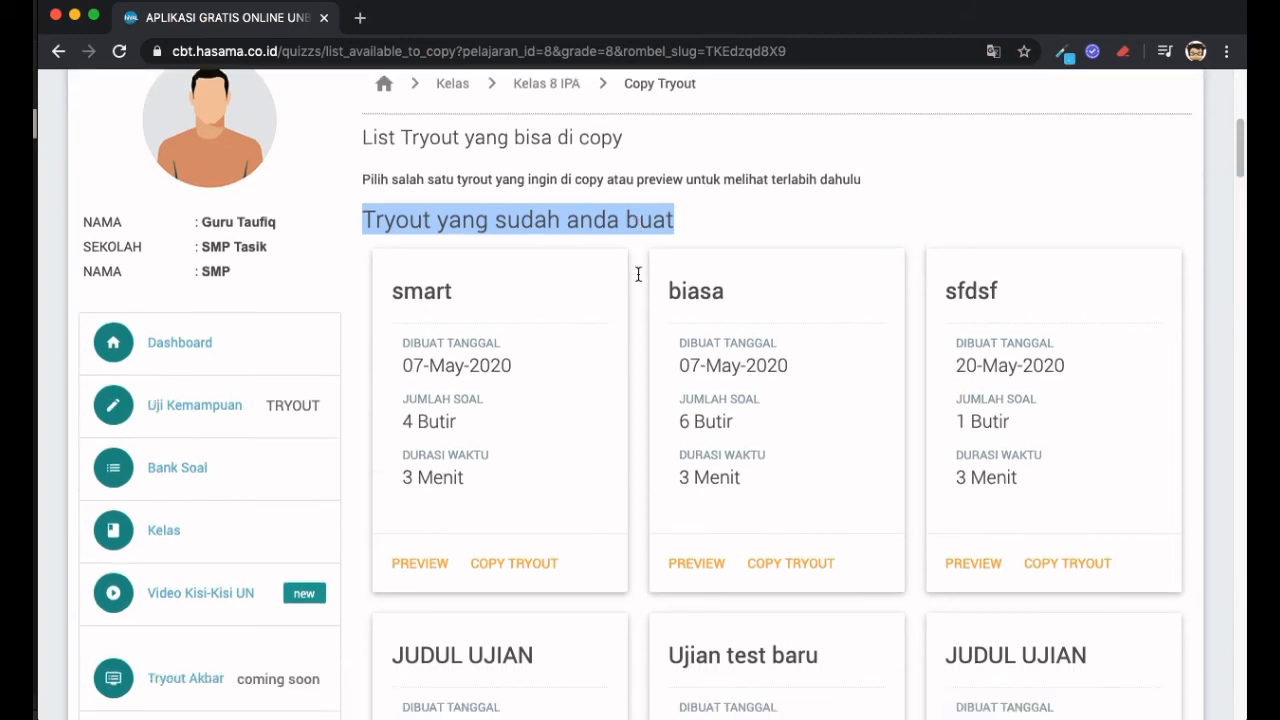
scroll(638, 274, "down", 8)
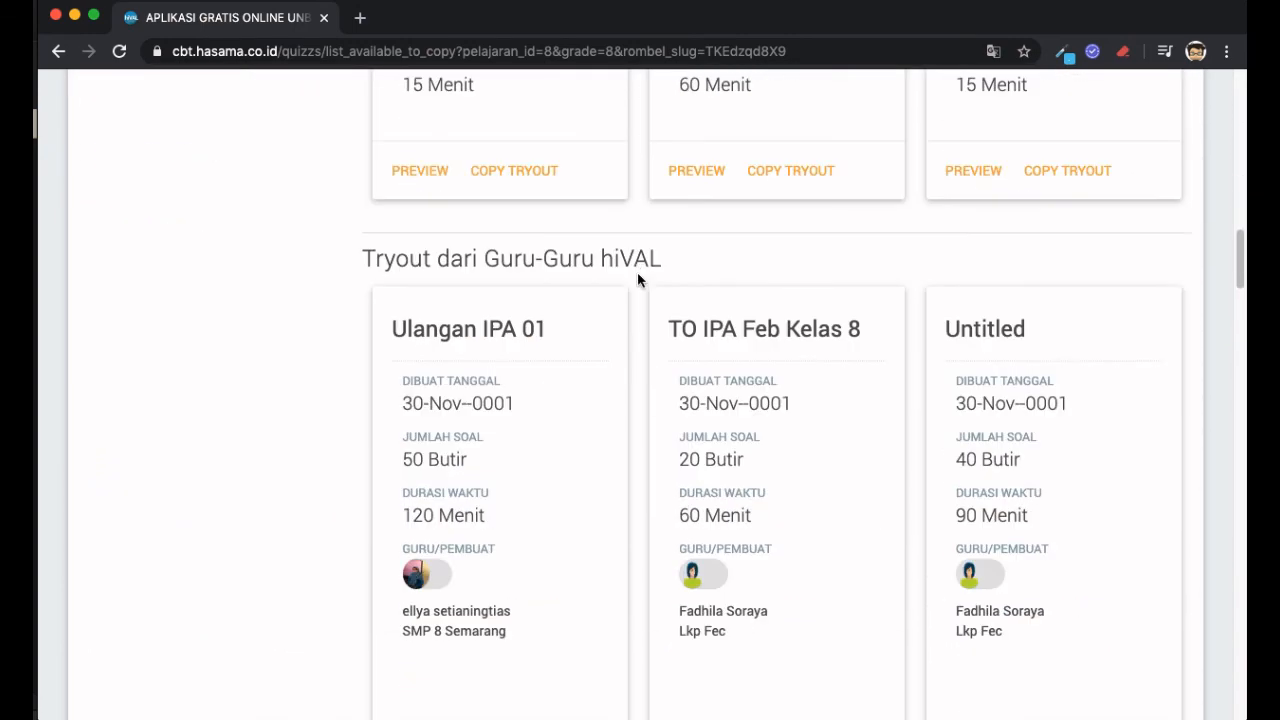
scroll(637, 280, "down", 2)
scroll(637, 280, "up", 3)
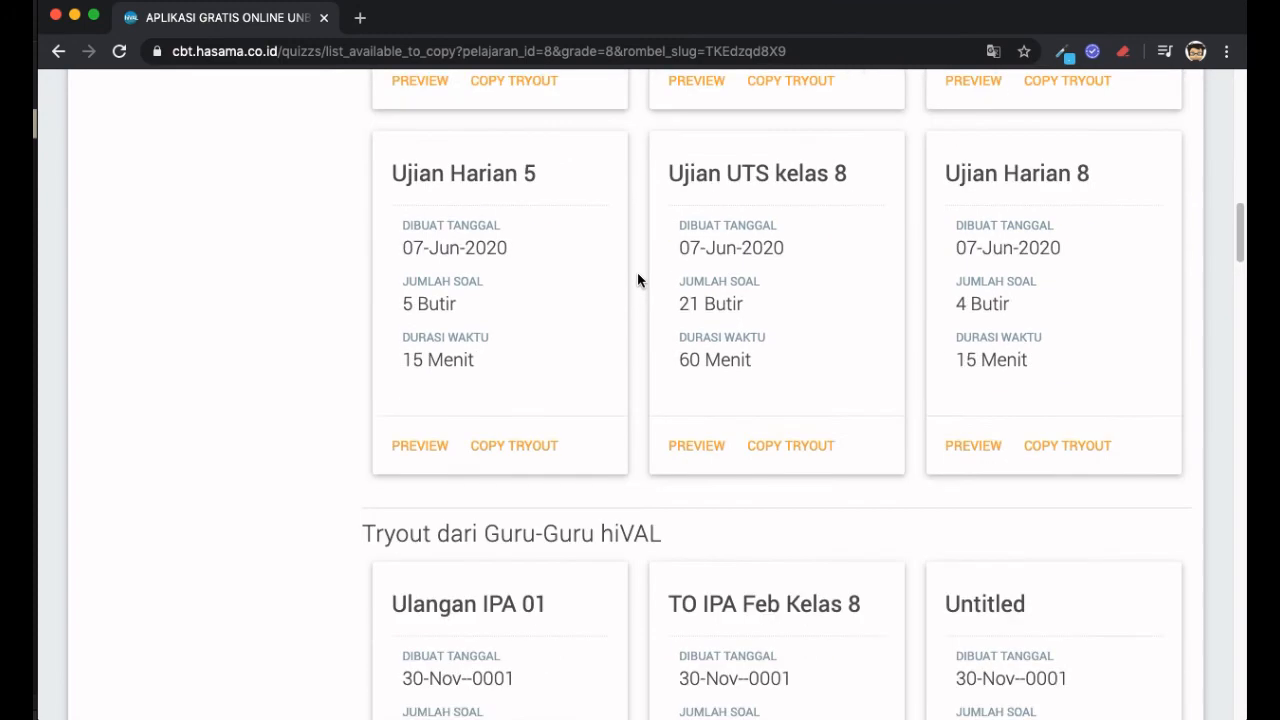
scroll(637, 280, "up", 6)
scroll(637, 280, "up", 8)
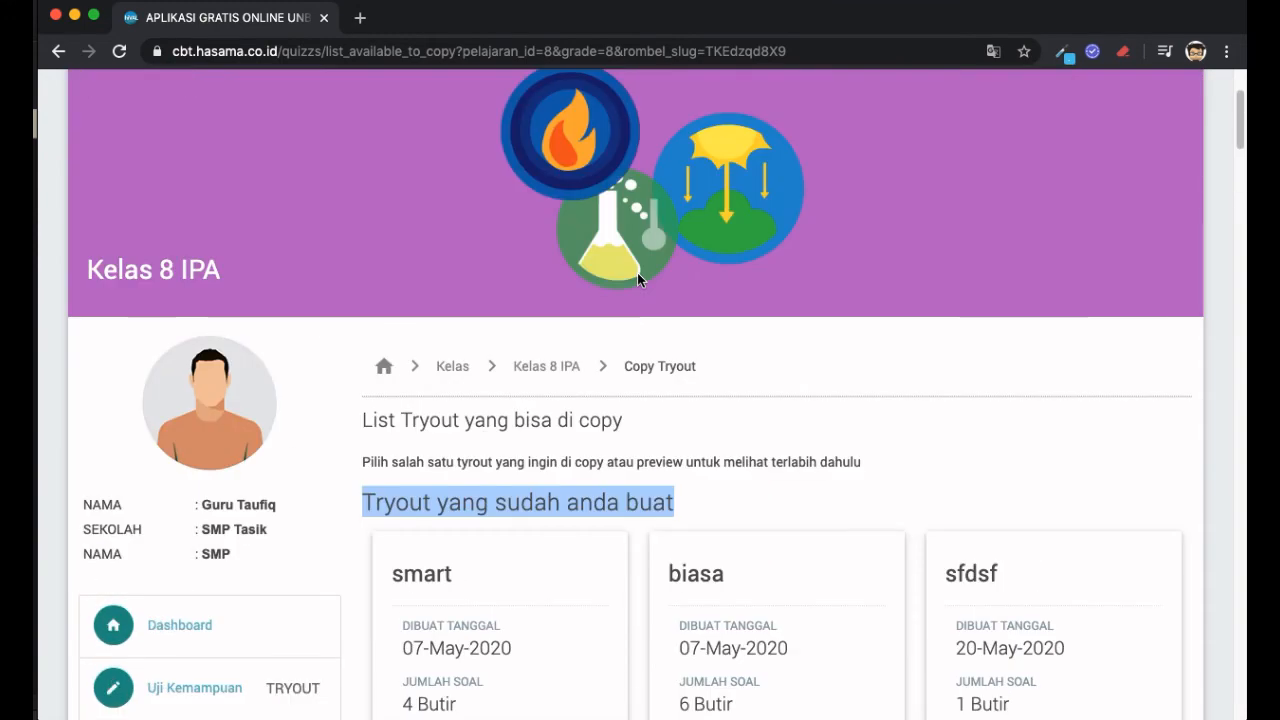
scroll(637, 280, "down", 5)
scroll(637, 280, "down", 7)
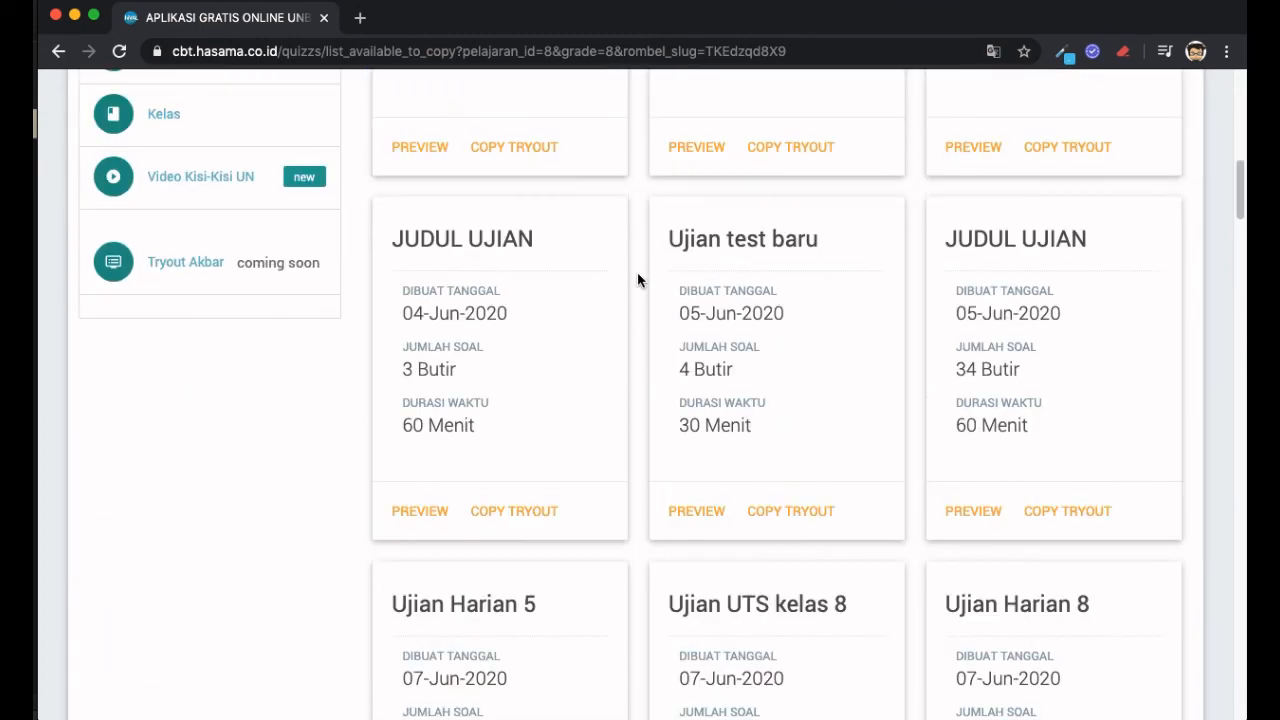
scroll(637, 274, "down", 9)
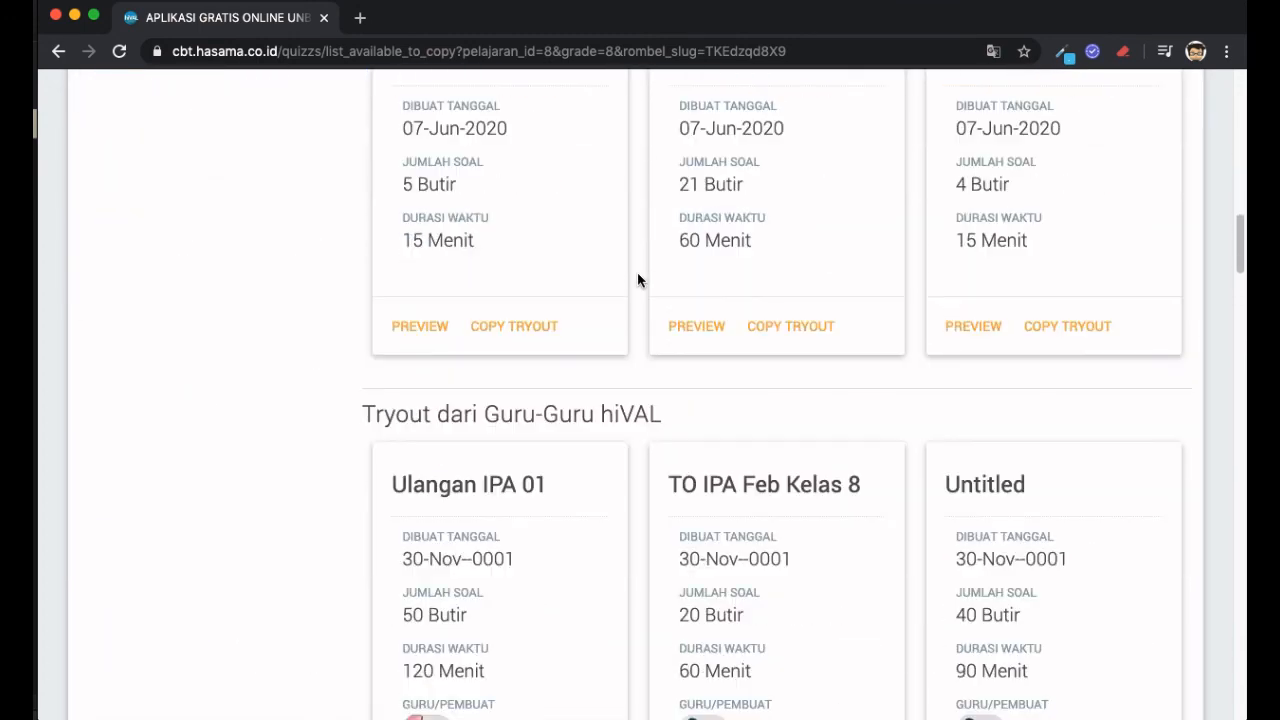
scroll(637, 280, "down", 4)
scroll(637, 279, "down", 1)
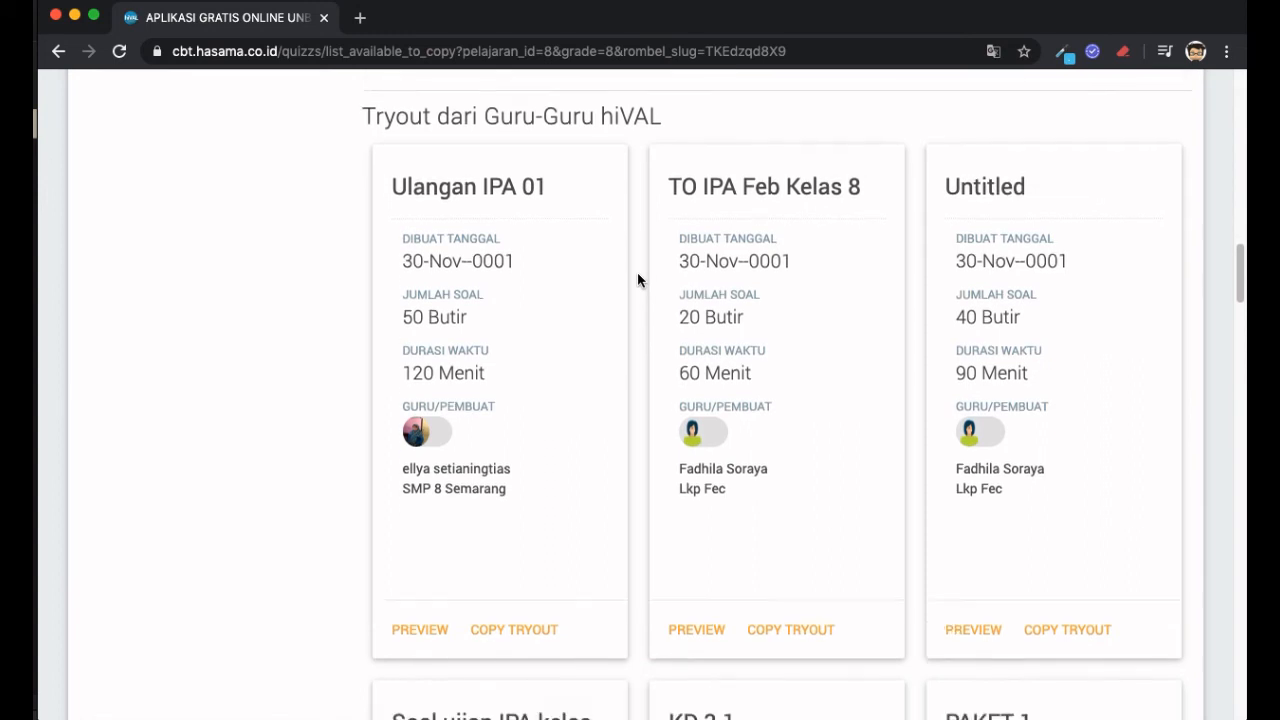
scroll(637, 279, "down", 2)
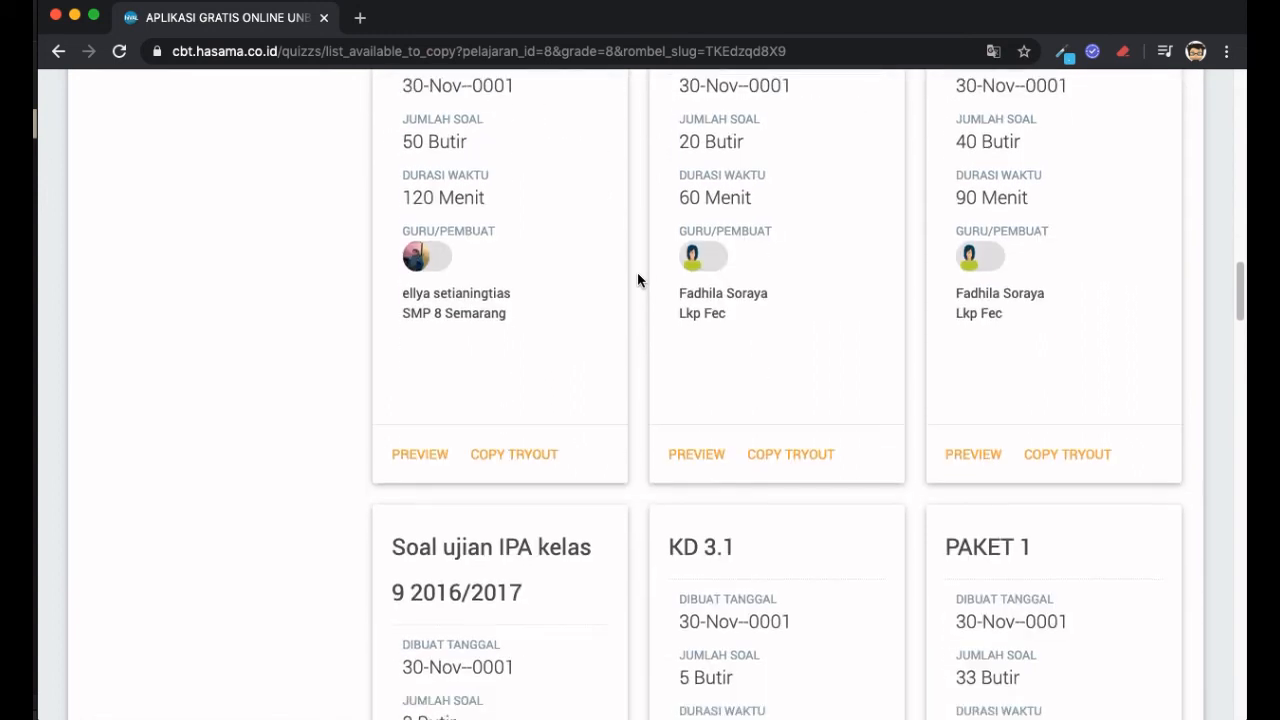
scroll(637, 279, "down", 4)
scroll(637, 279, "down", 2)
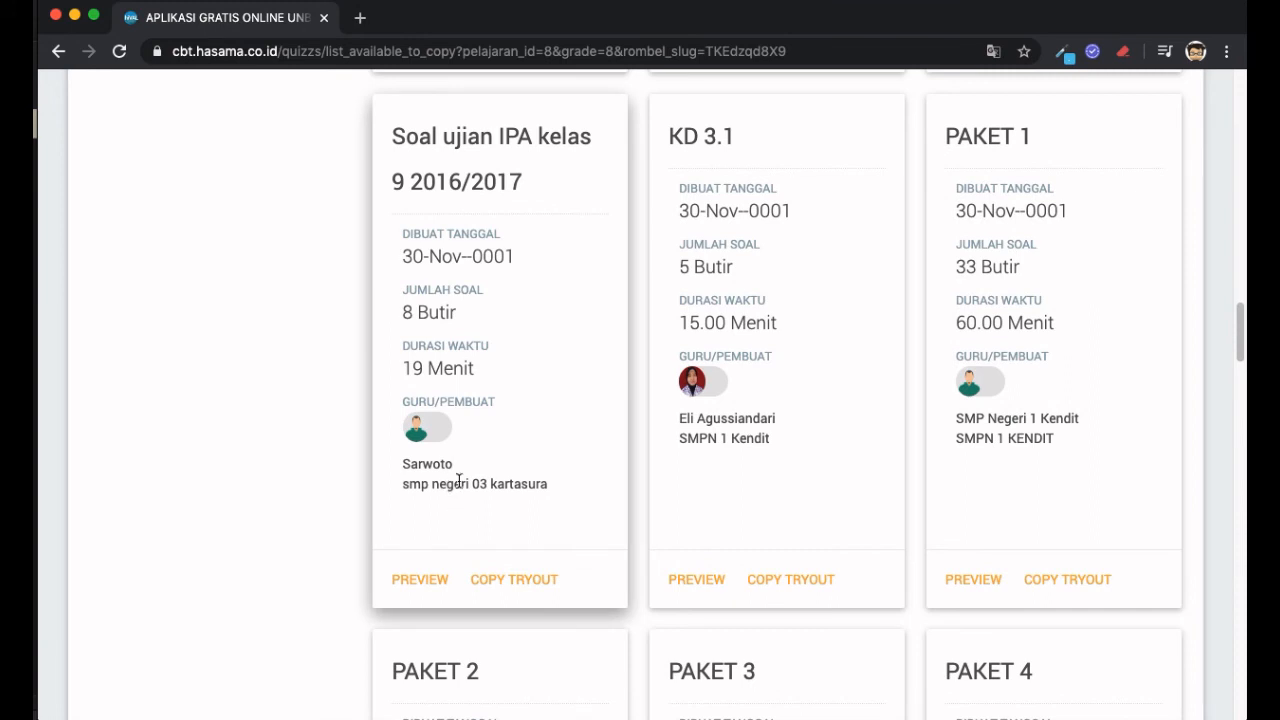
- Preview the Soal ujian IPA kelas 9 2016/2017 question set, then close it
left_click(424, 580)
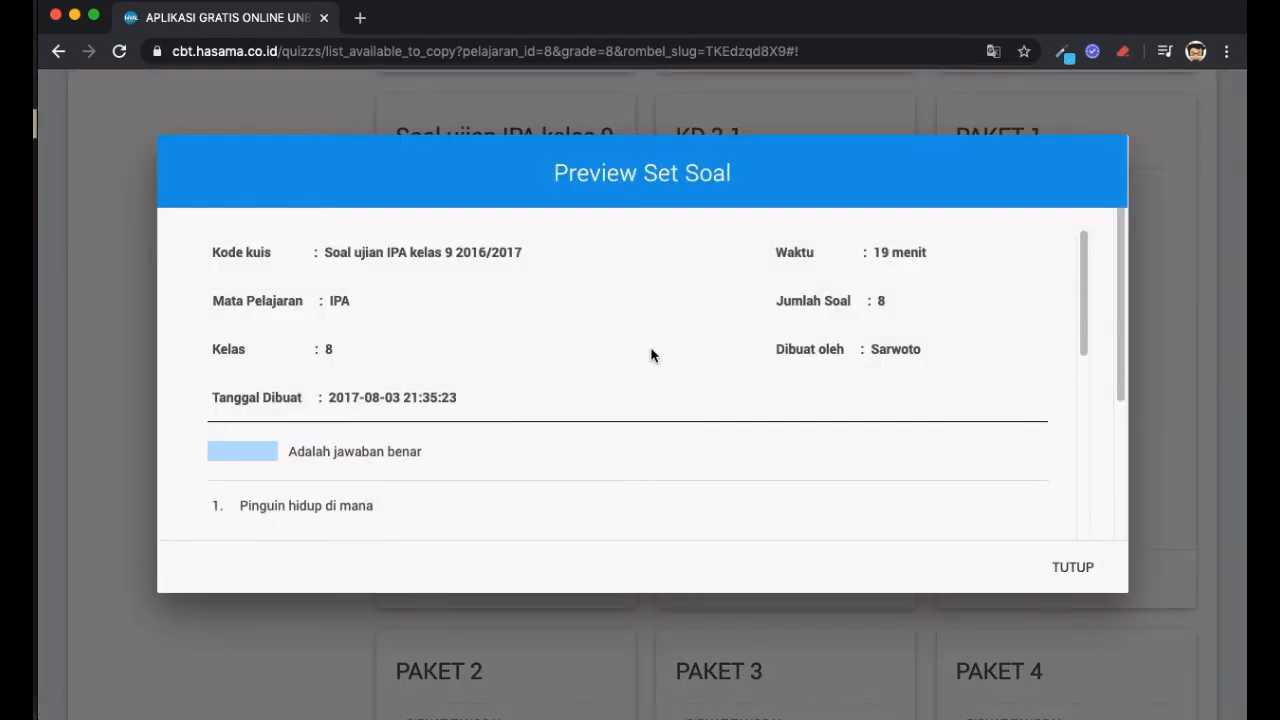
scroll(651, 355, "down", 5)
scroll(651, 355, "down", 10)
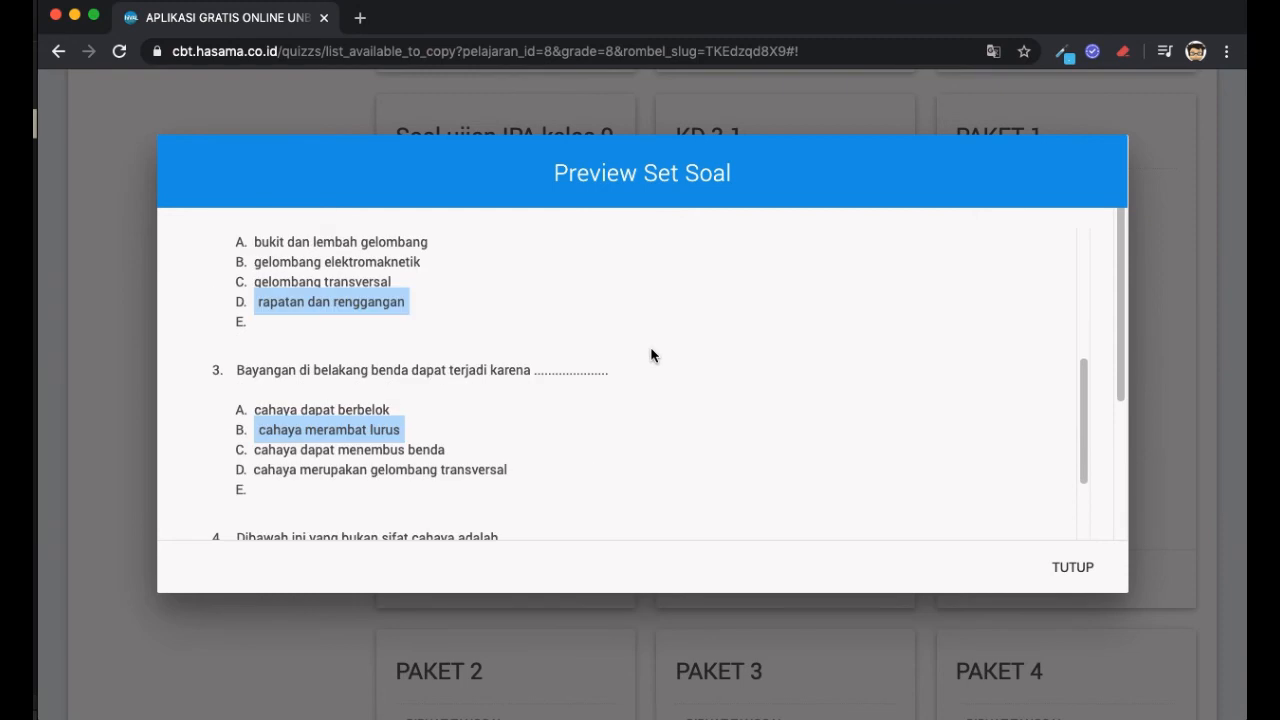
scroll(651, 355, "down", 6)
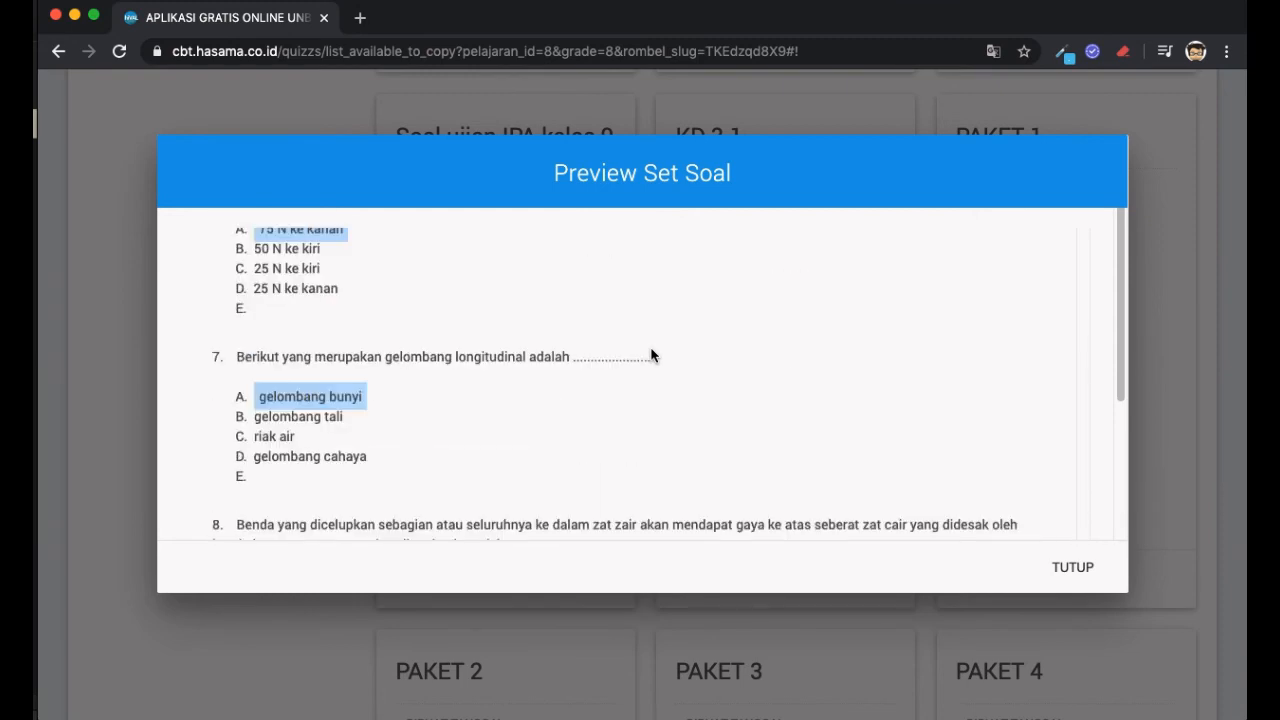
scroll(651, 355, "up", 2)
scroll(651, 355, "up", 3)
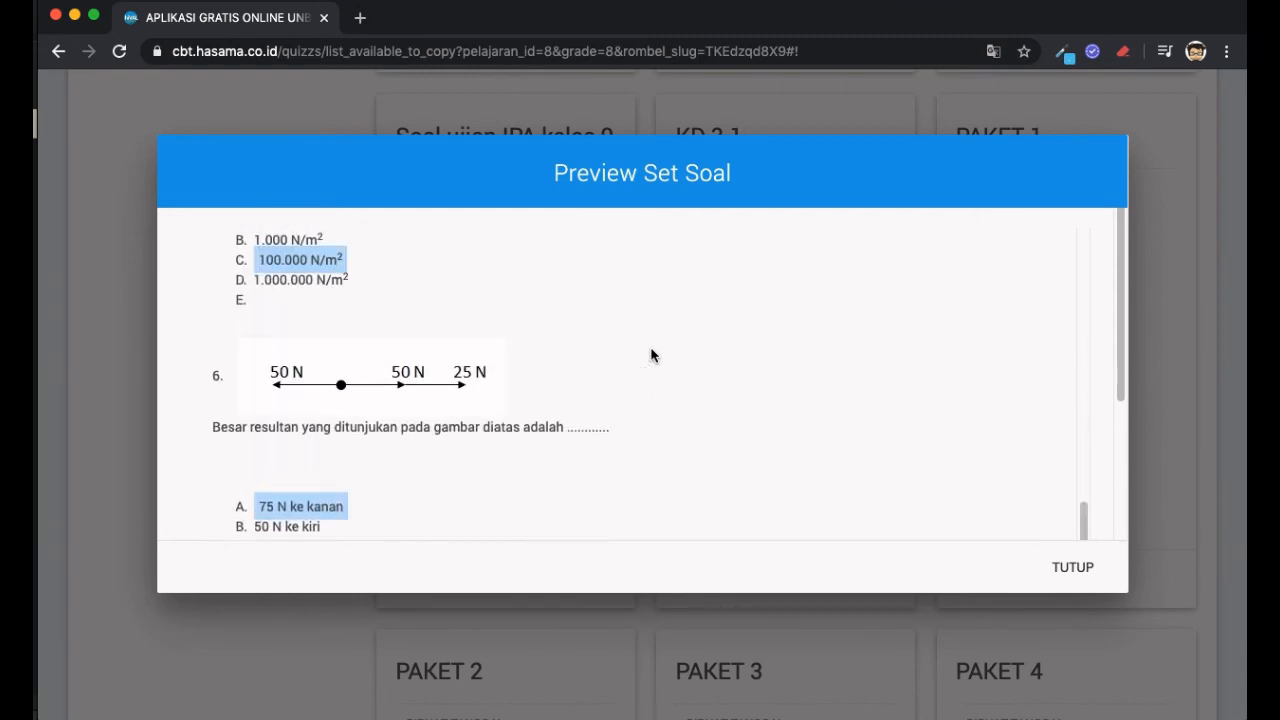
scroll(651, 355, "down", 3)
scroll(651, 355, "down", 6)
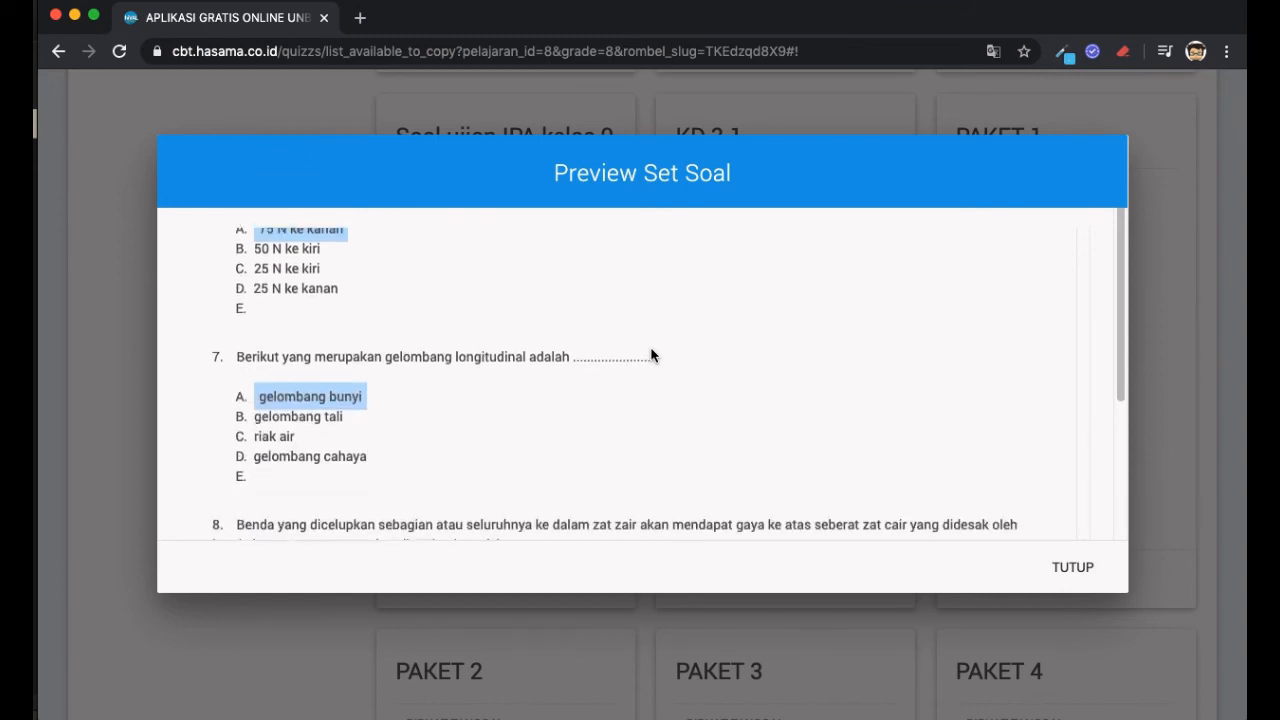
left_click(1053, 567)
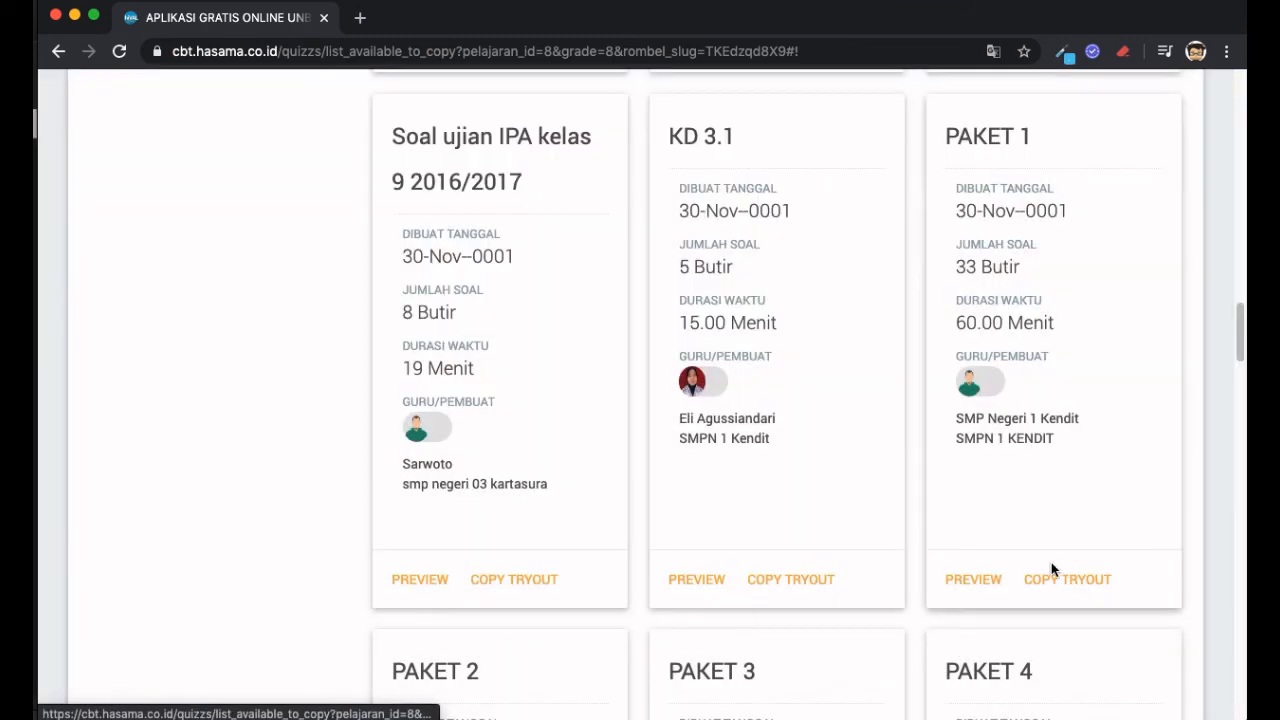
- Preview the KD 3.1 set's 5 questions and close the preview
left_click(706, 586)
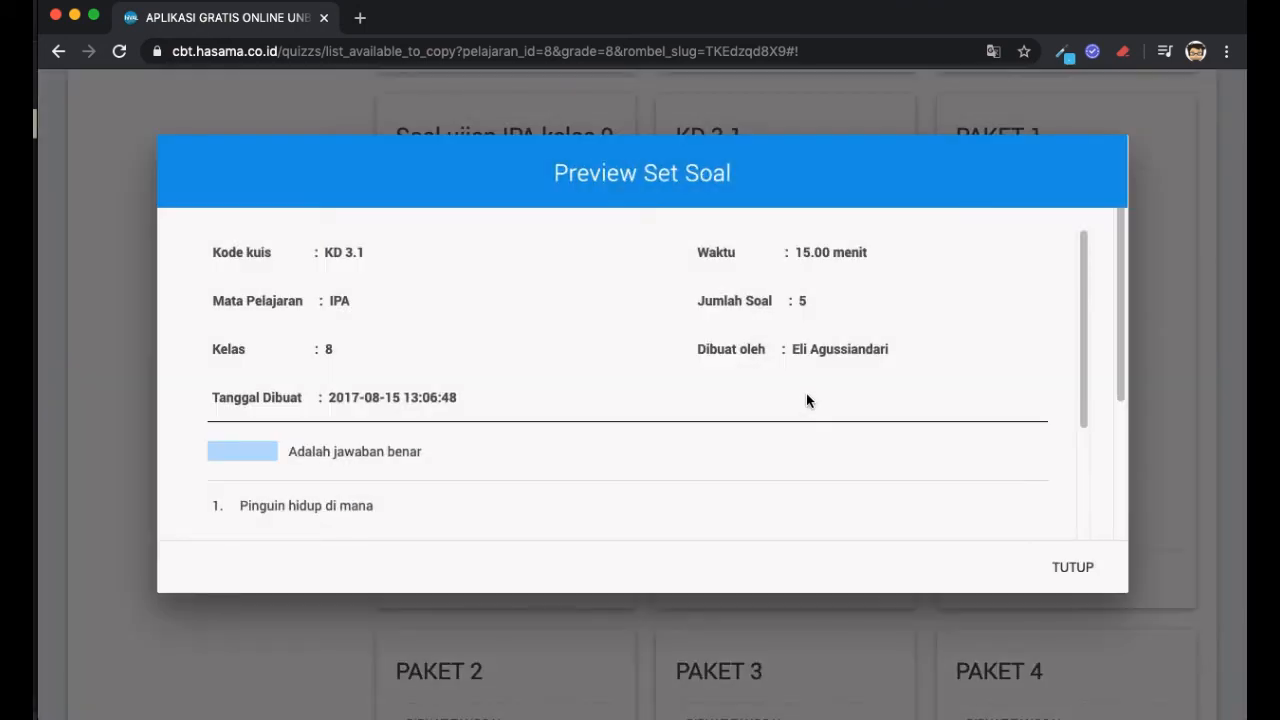
scroll(806, 400, "down", 10)
scroll(806, 400, "up", 5)
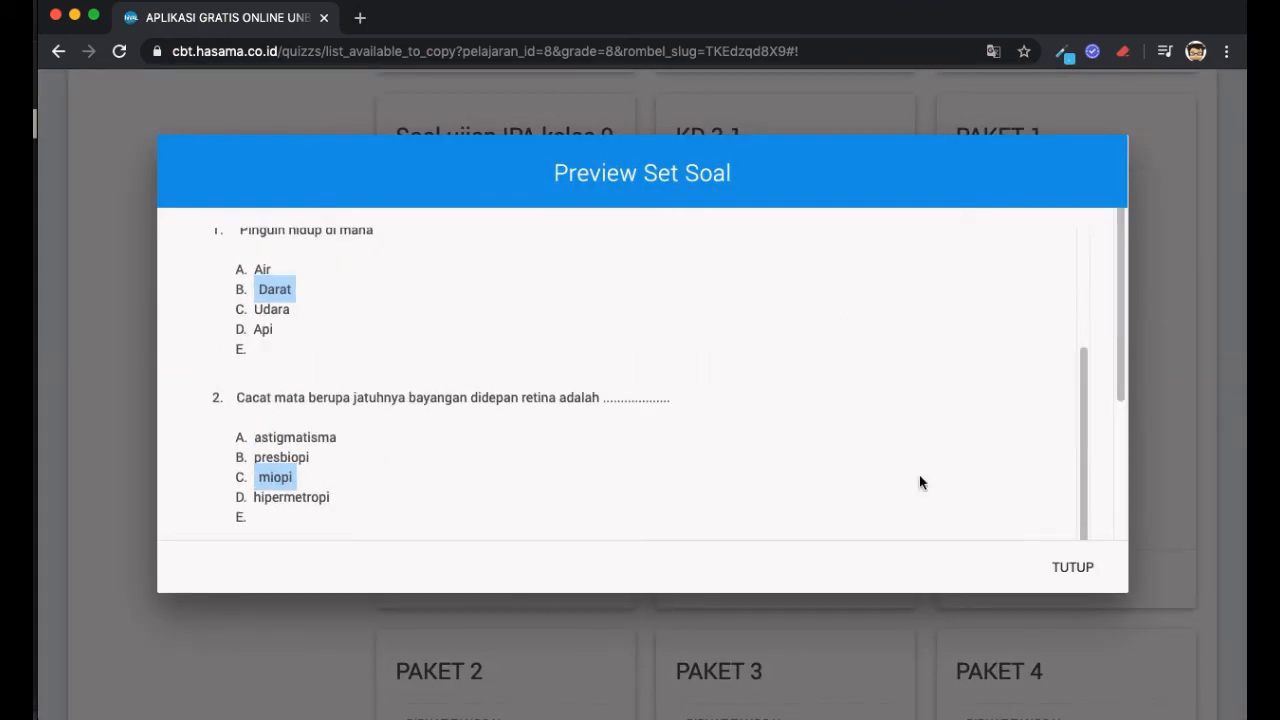
left_click(1090, 568)
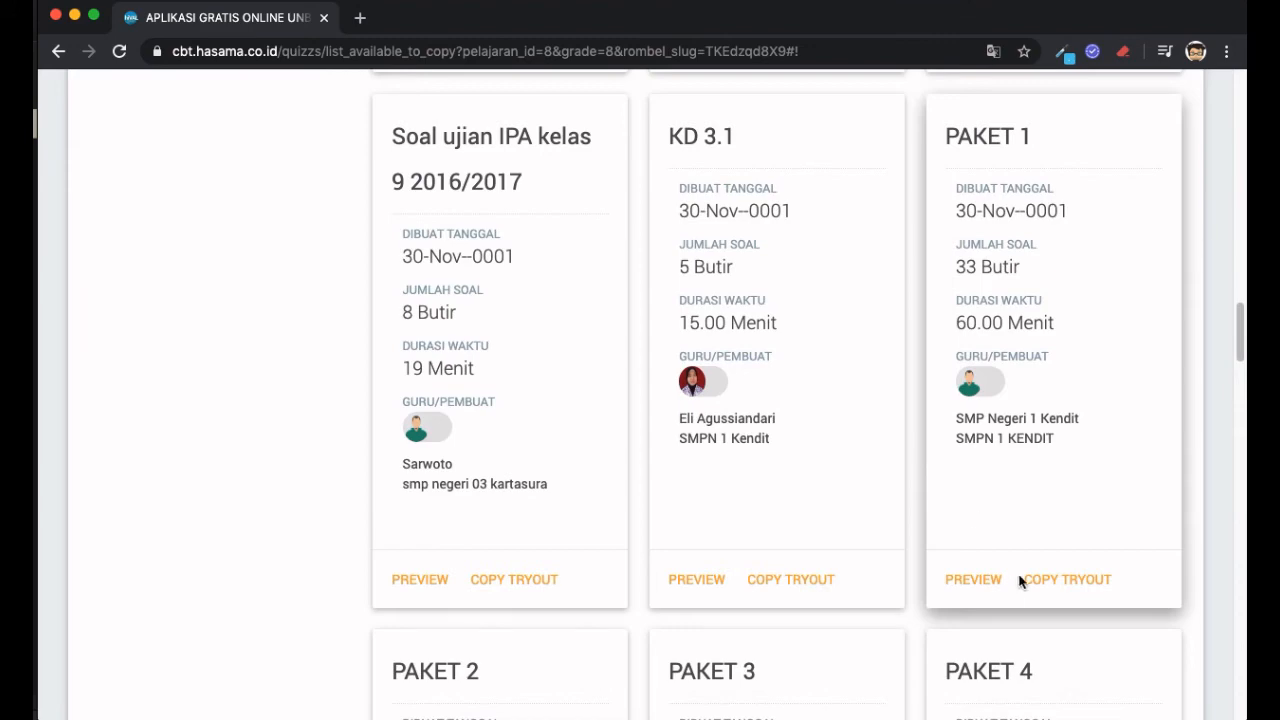
left_click(988, 583)
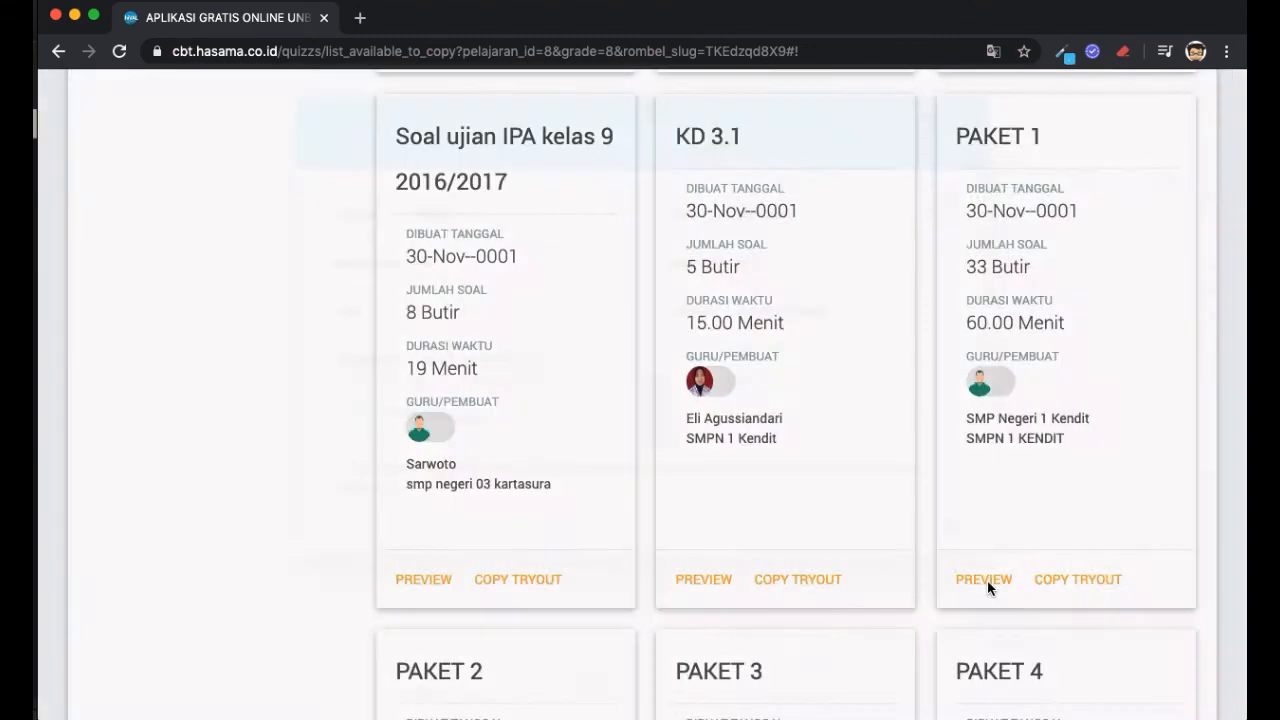
scroll(778, 409, "down", 15)
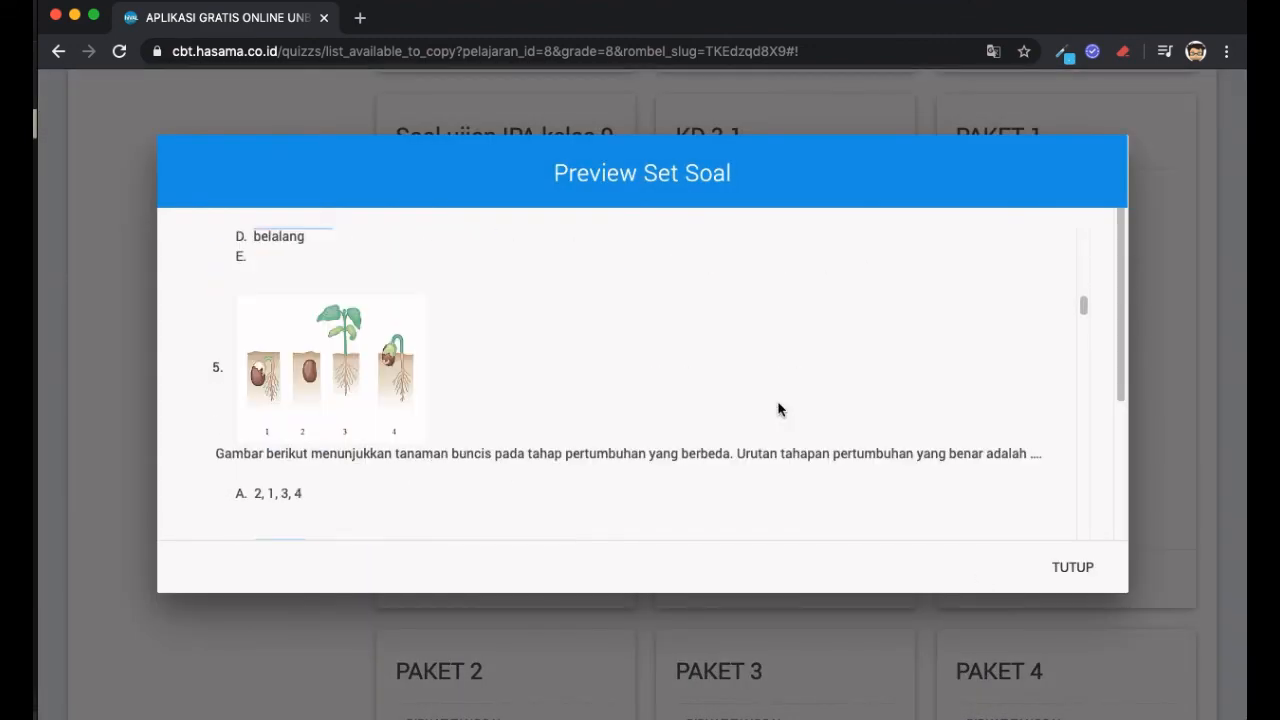
scroll(778, 409, "down", 20)
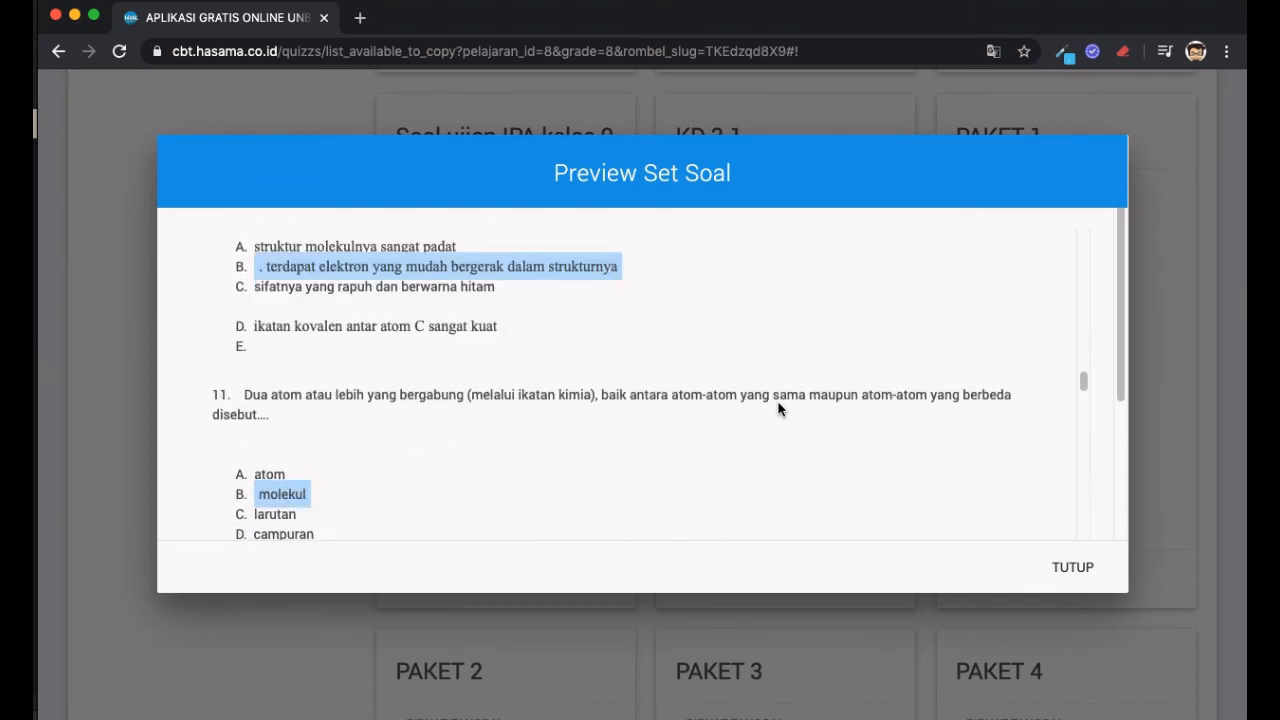
scroll(778, 409, "down", 20)
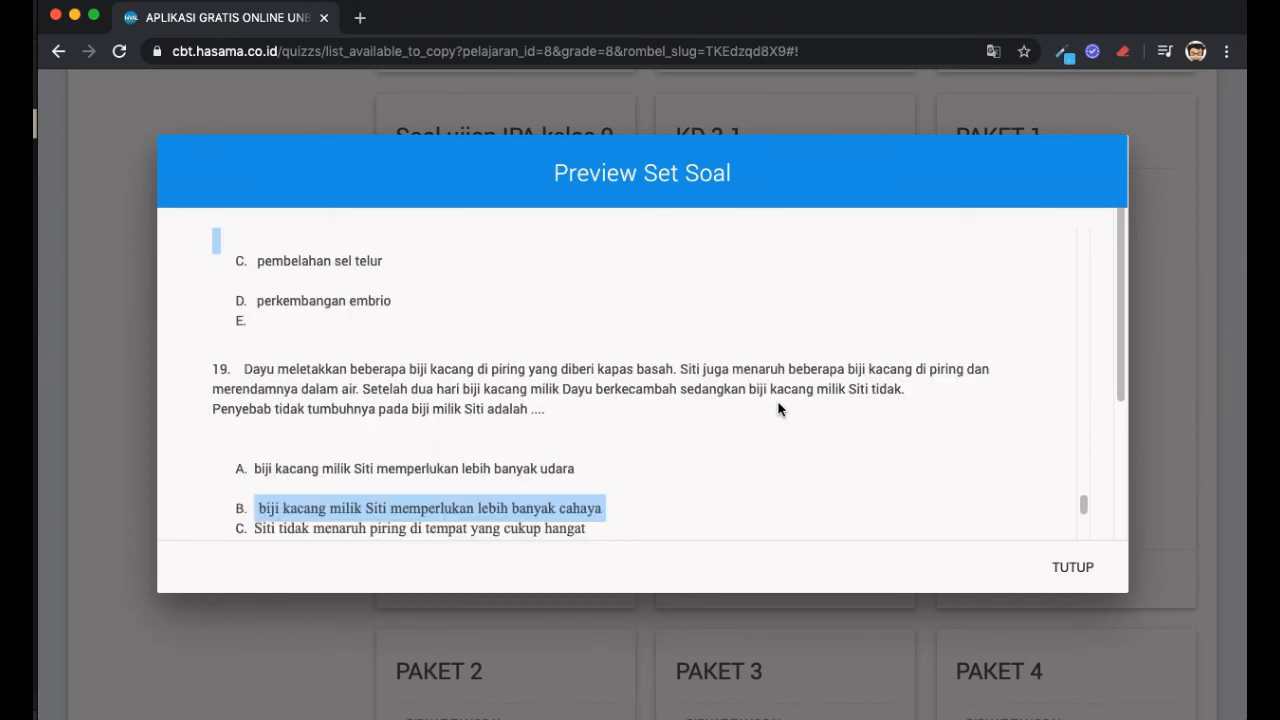
scroll(778, 409, "down", 20)
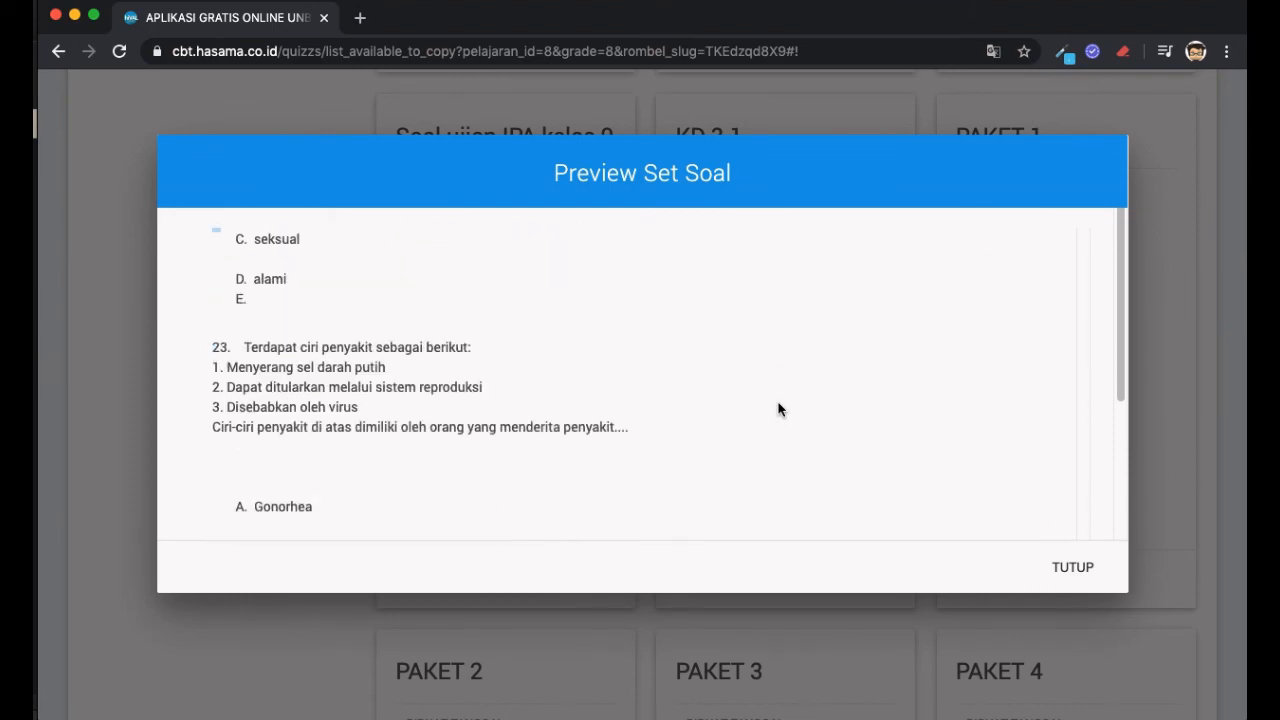
scroll(778, 409, "down", 10)
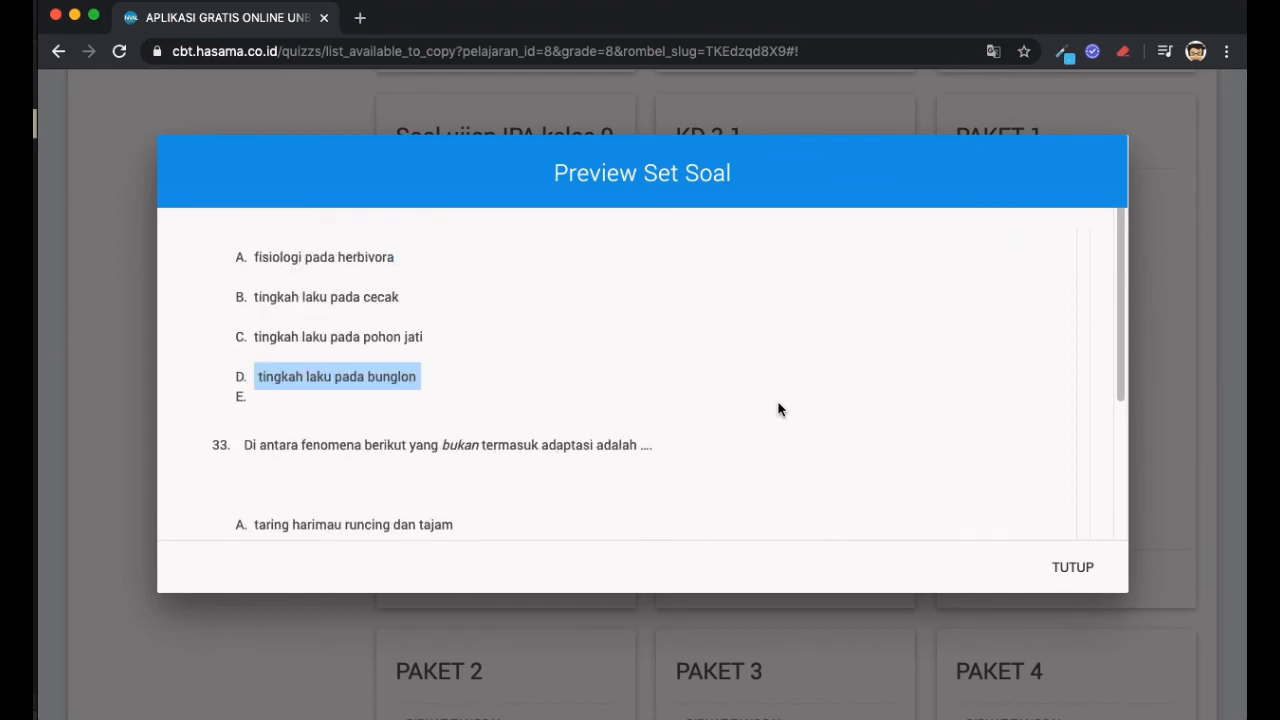
scroll(969, 520, "down", 5)
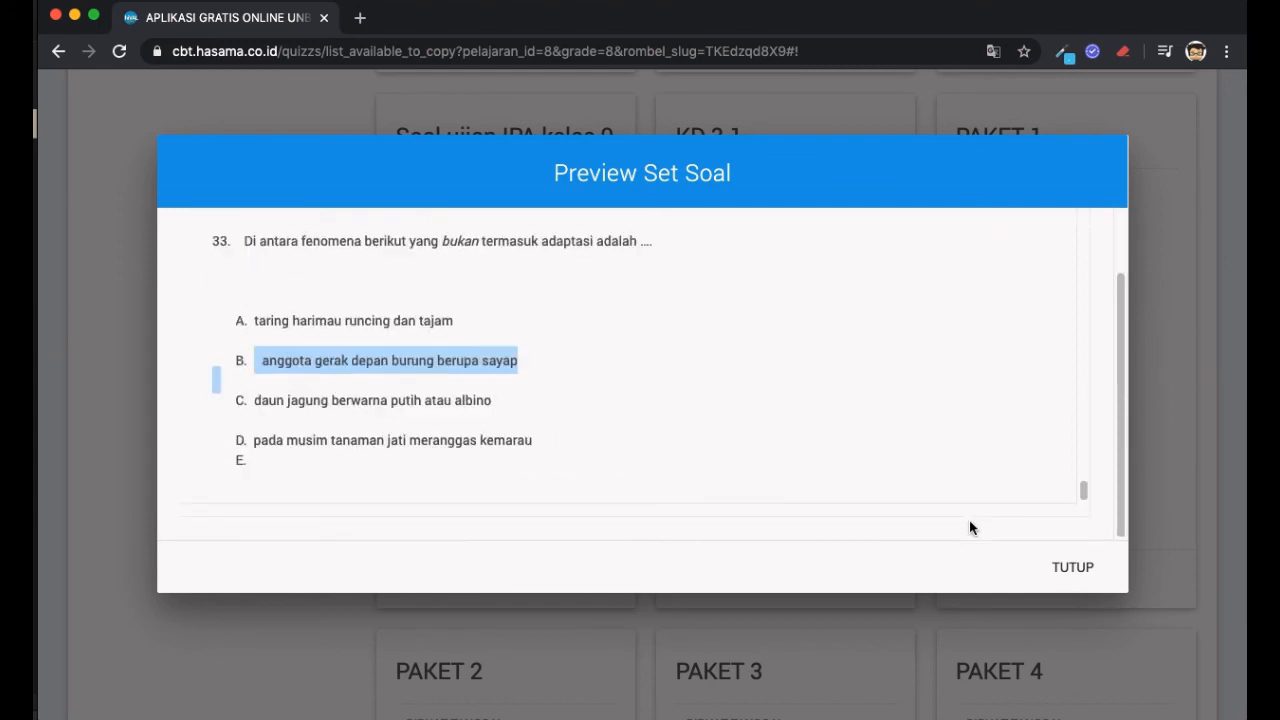
left_click(1078, 582)
scroll(1050, 448, "up", 1)
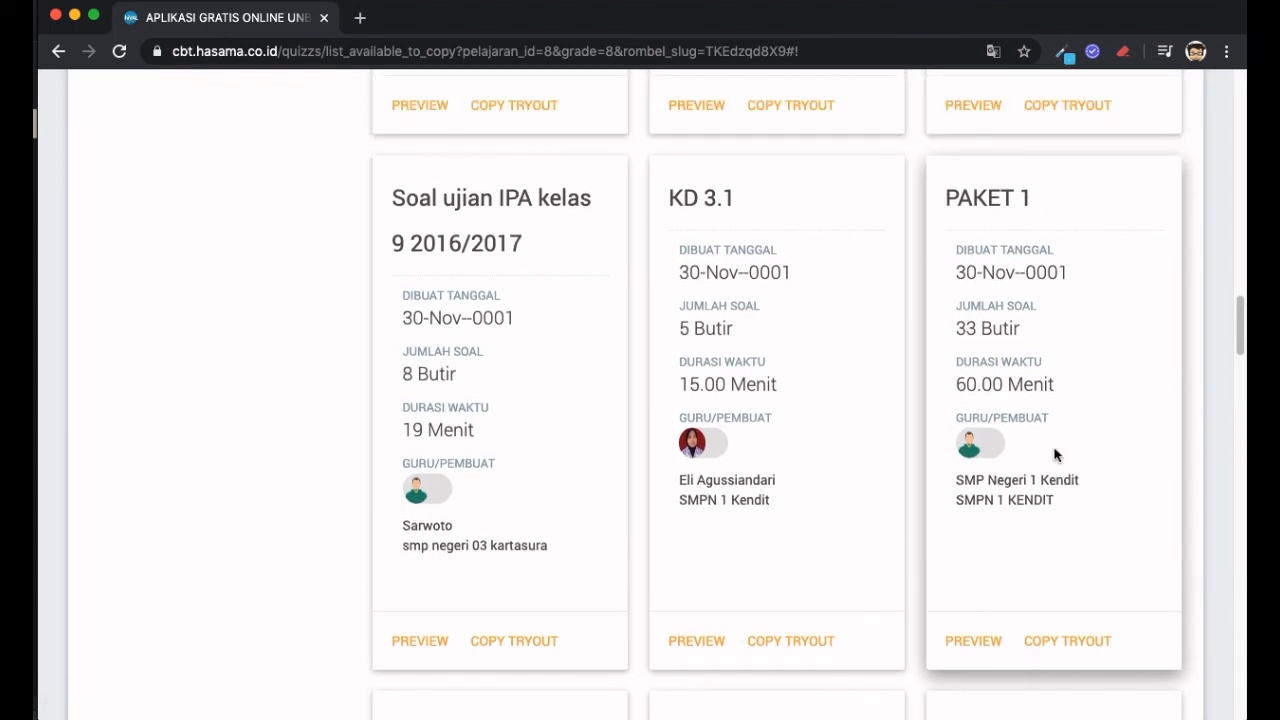
scroll(1054, 450, "down", 1)
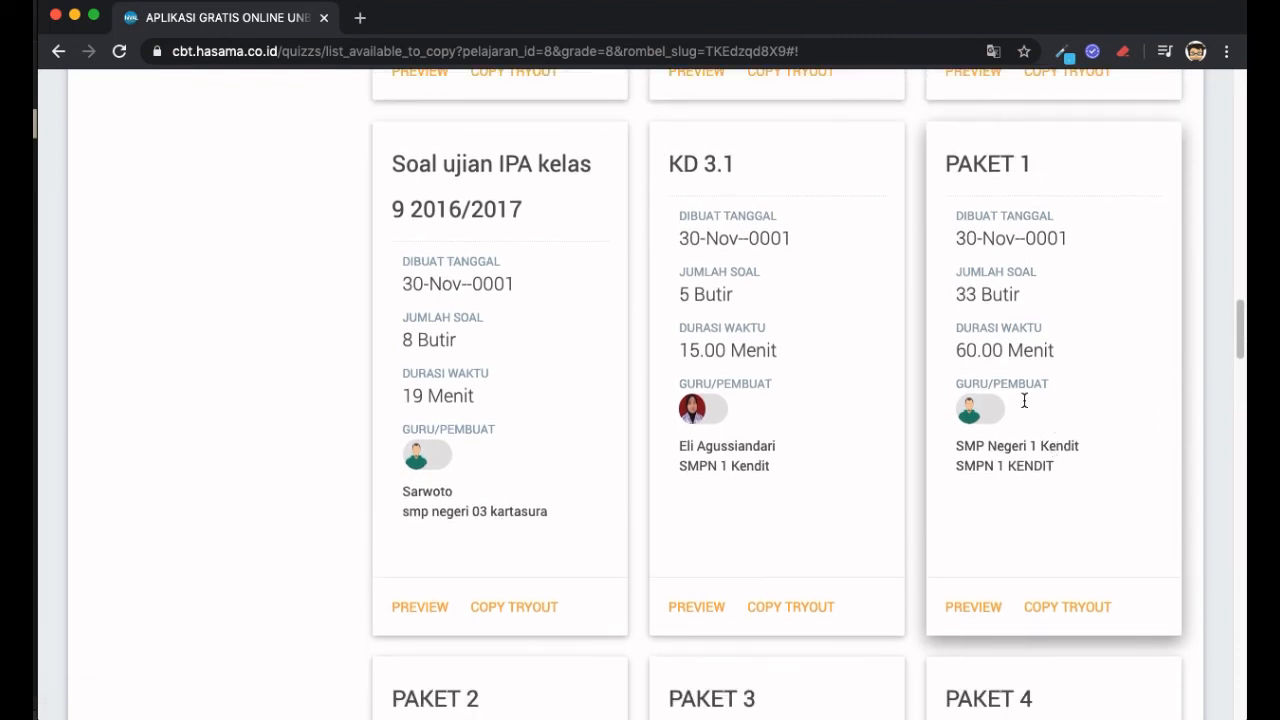
triple_click(1042, 453)
- Copy the 33-question PAKET 1 set as a new tryout, confirming the copy
triple_click(1041, 460)
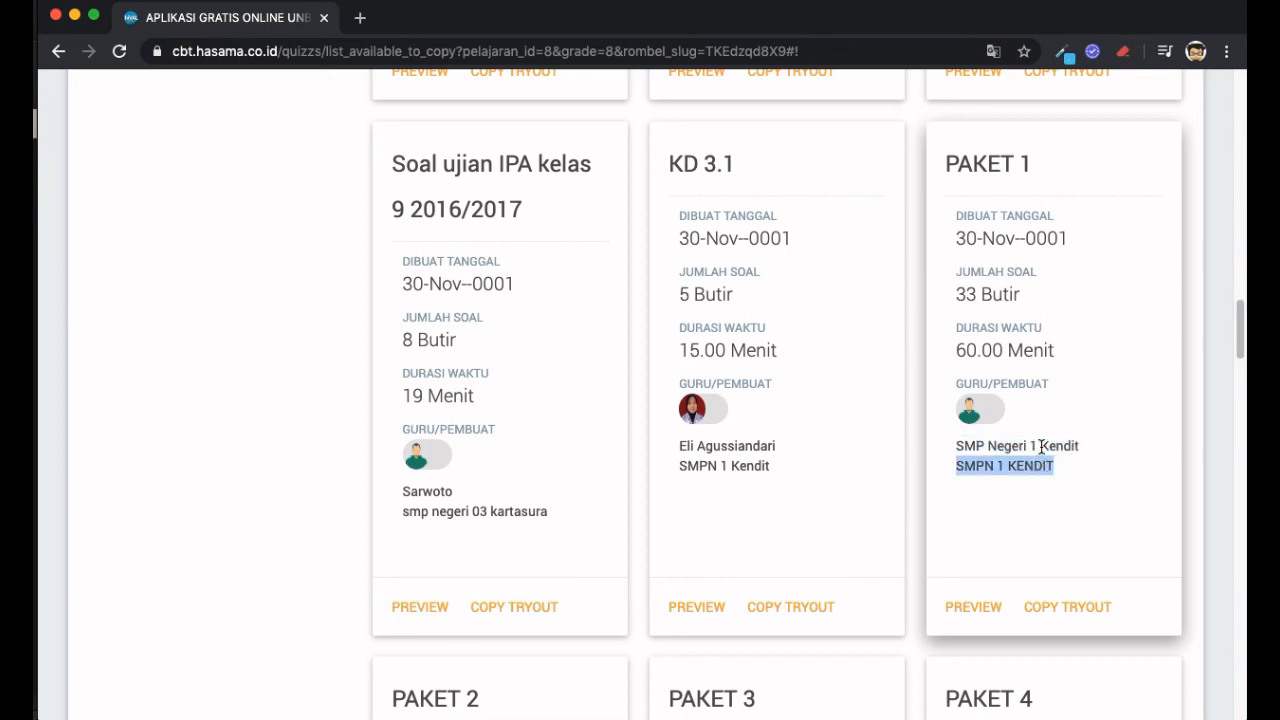
double_click(1042, 447)
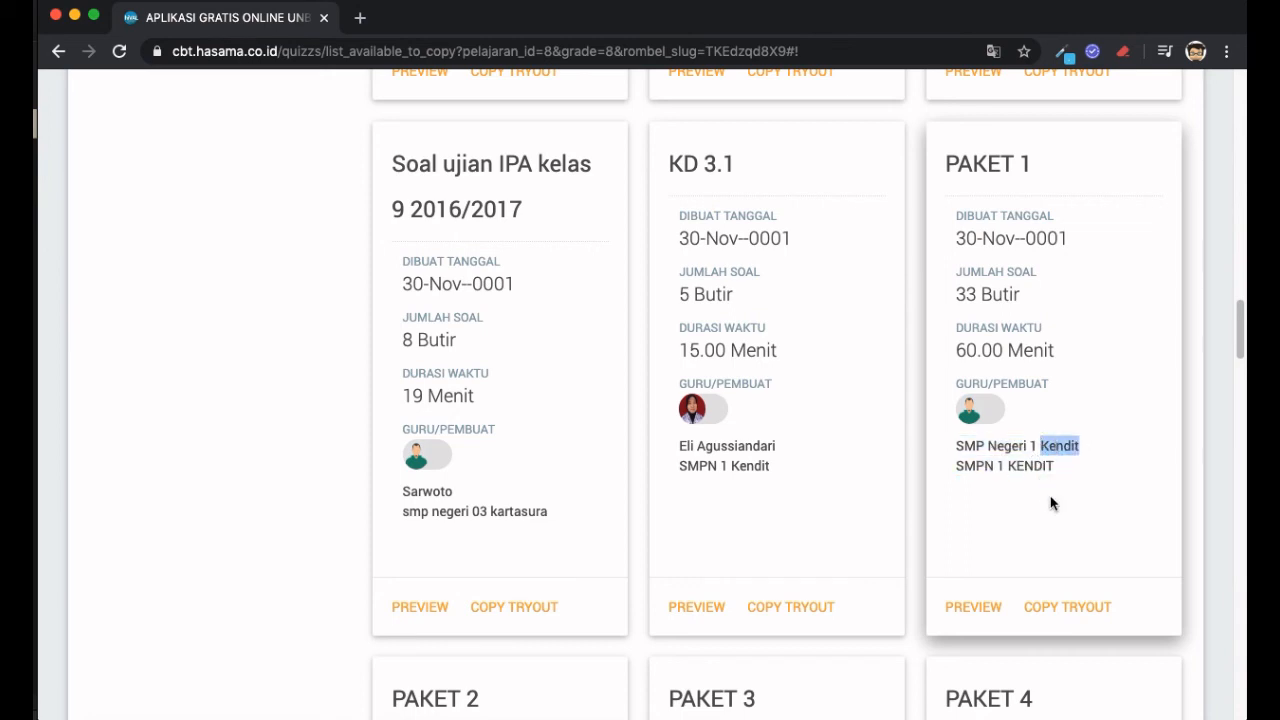
scroll(1048, 500, "down", 1)
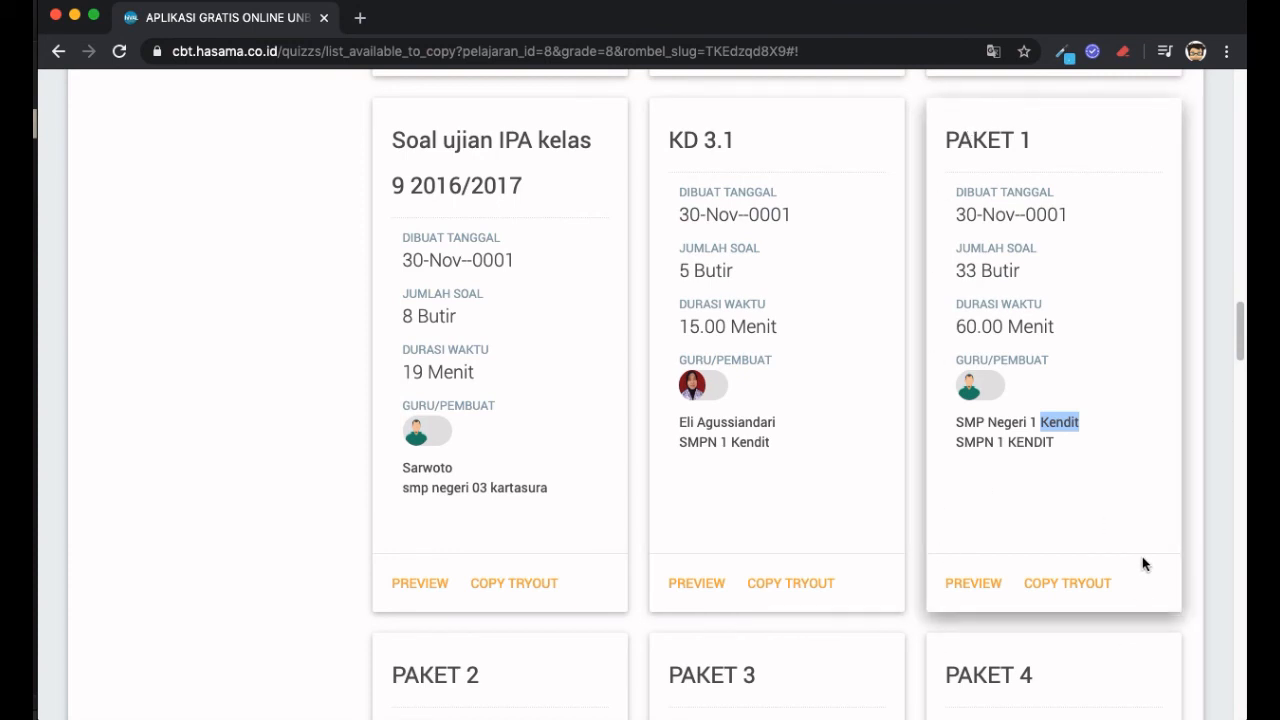
scroll(1170, 570, "down", 1)
scroll(1170, 566, "down", 1)
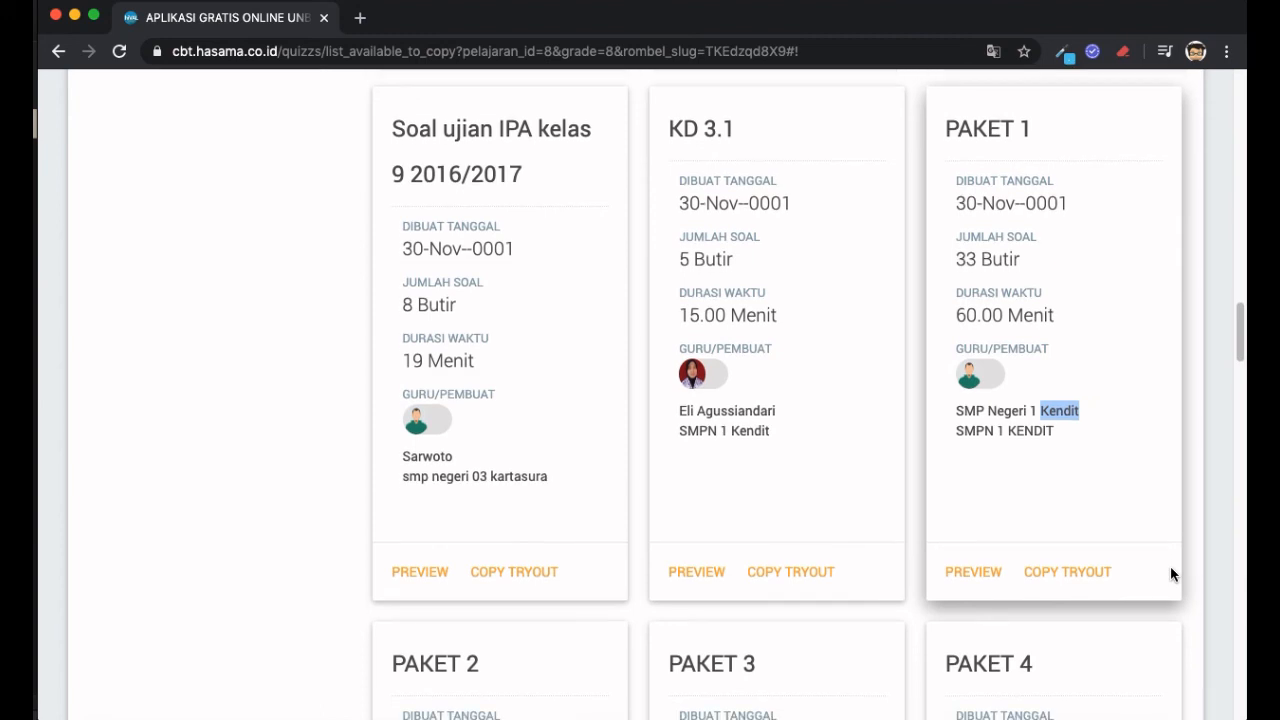
left_click(1091, 573)
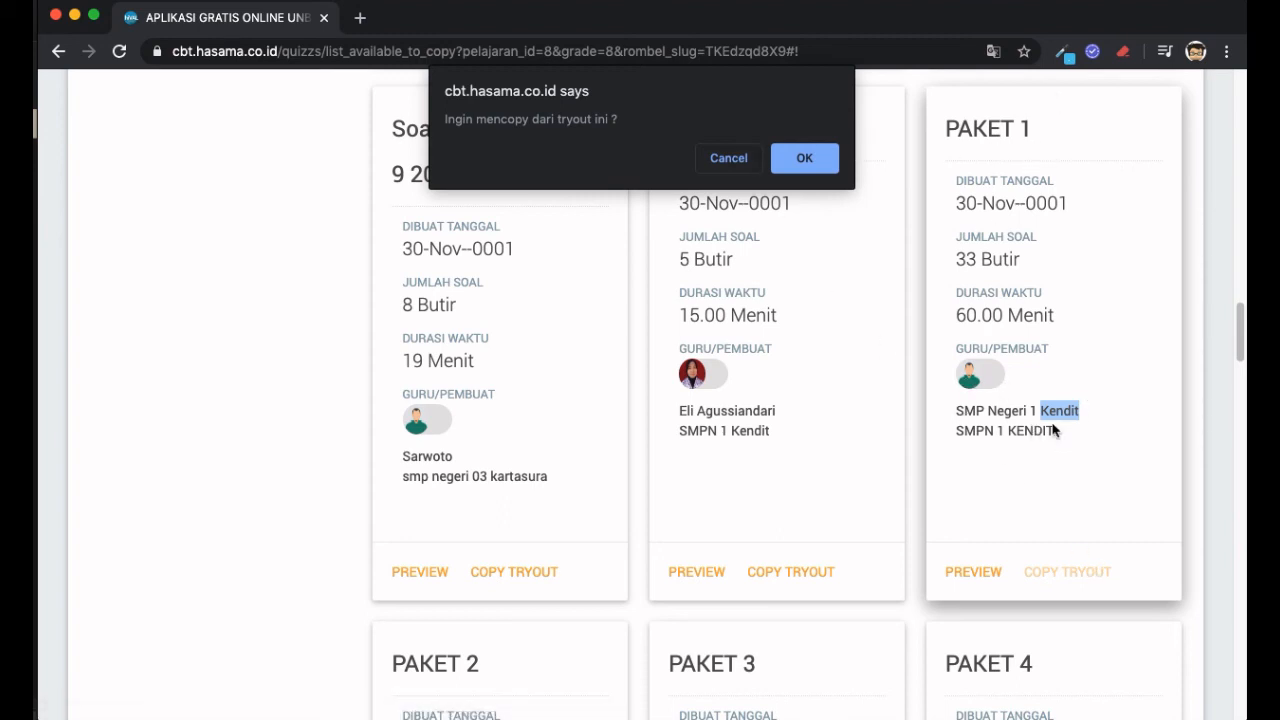
left_click(802, 159)
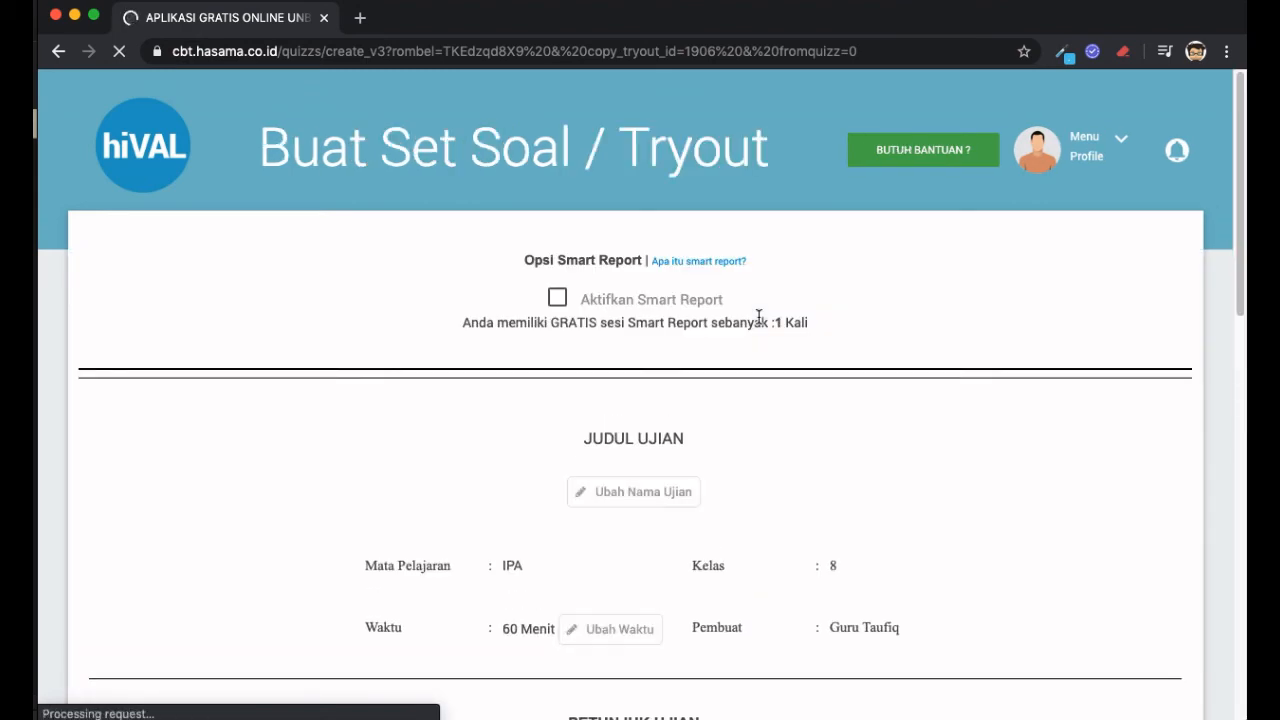
scroll(759, 316, "down", 5)
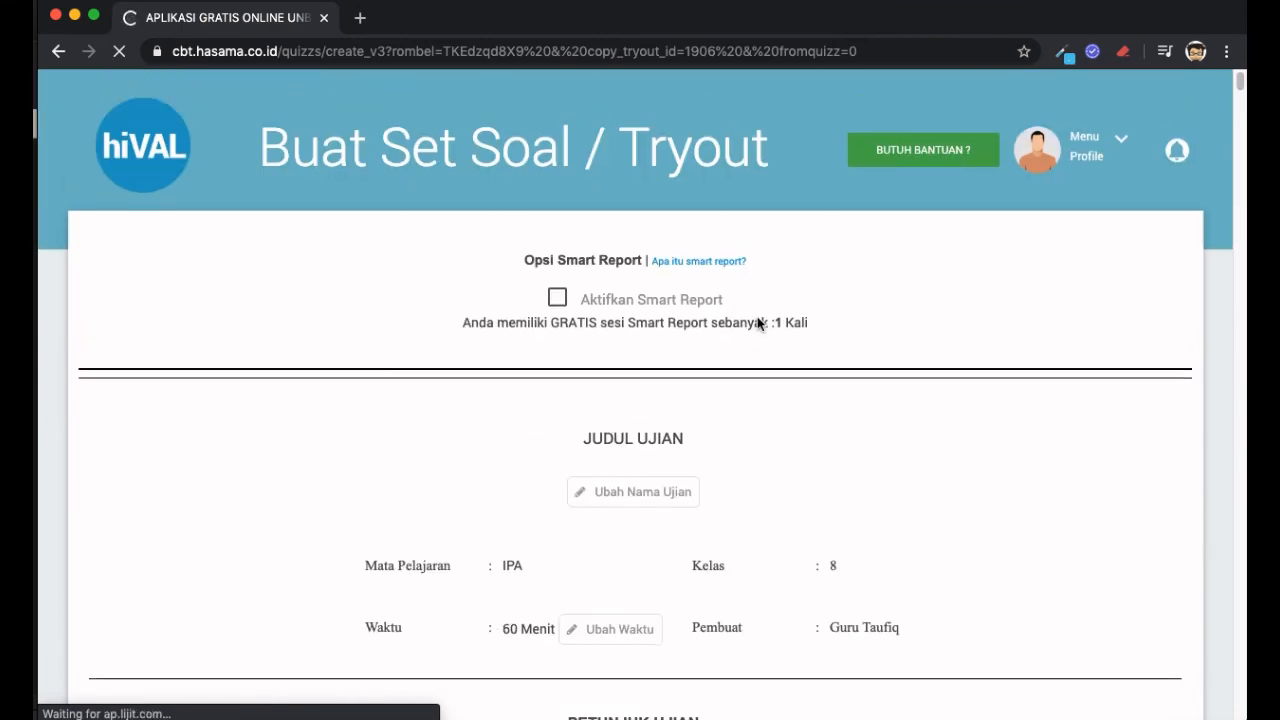
scroll(759, 323, "down", 7)
scroll(759, 323, "down", 3)
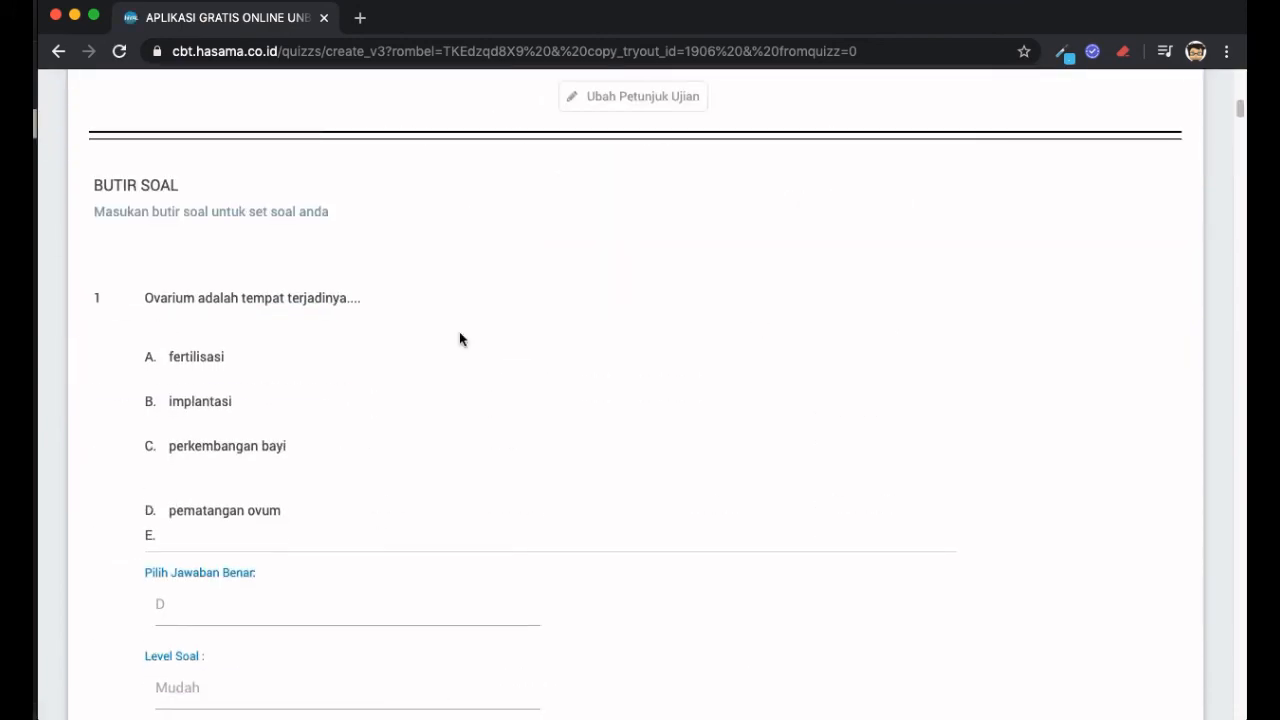
scroll(425, 410, "down", 1)
scroll(425, 410, "down", 5)
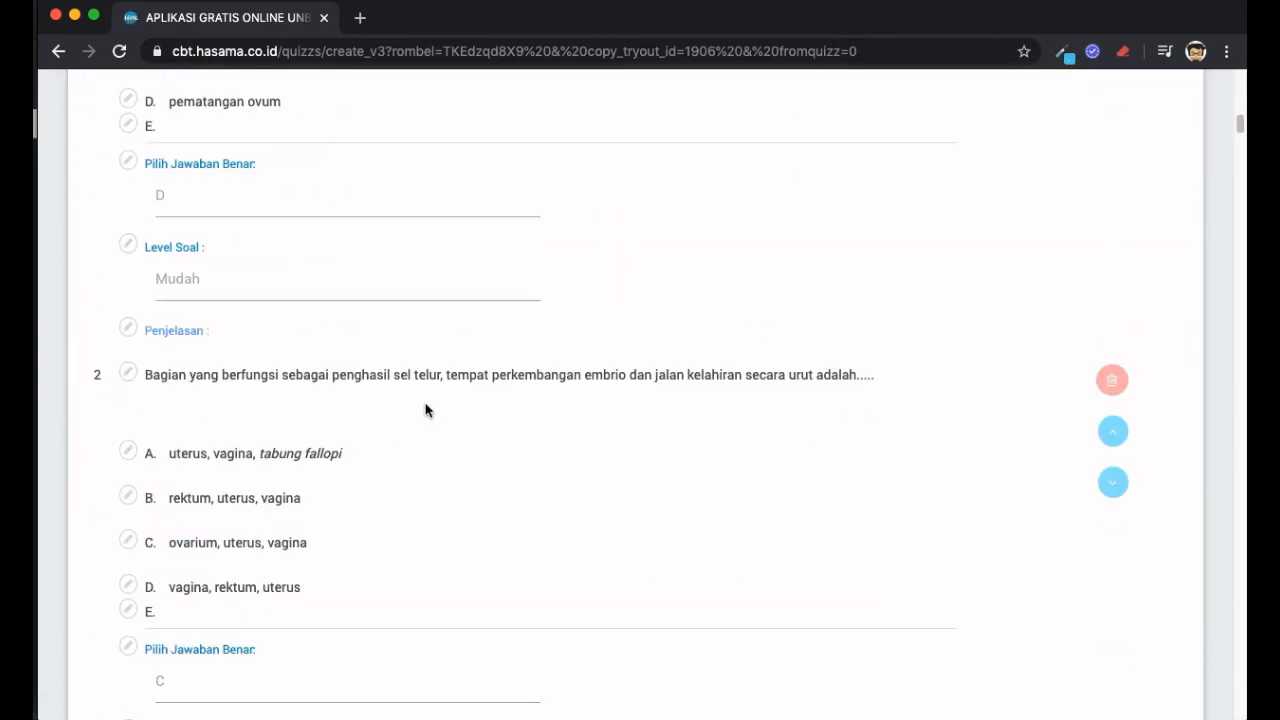
scroll(425, 410, "down", 4)
scroll(425, 410, "down", 4)
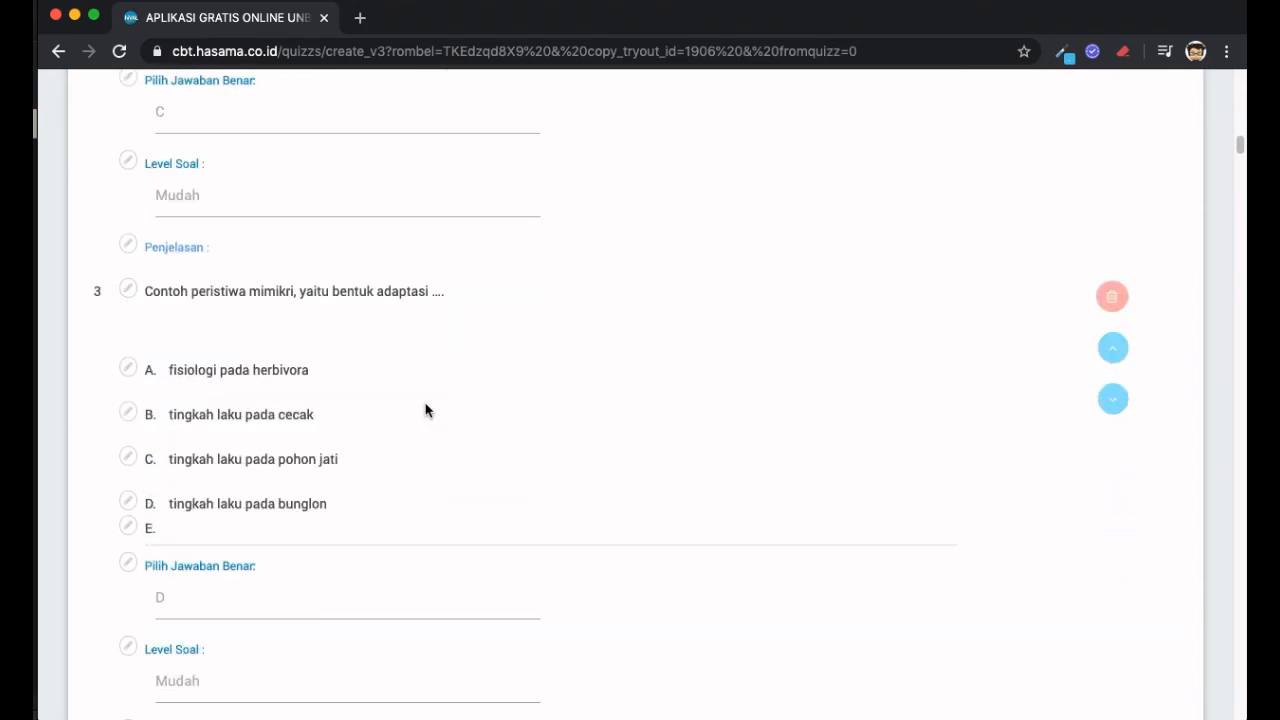
scroll(425, 410, "down", 4)
scroll(425, 410, "down", 3)
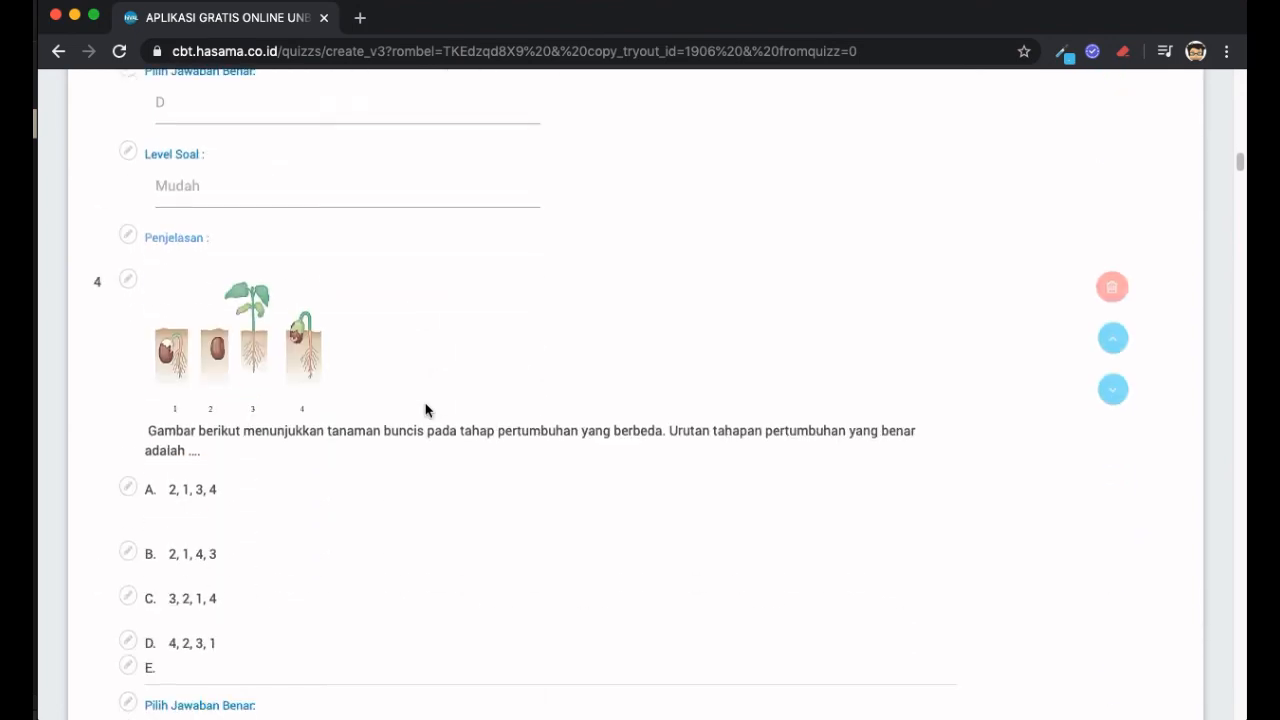
scroll(425, 410, "down", 4)
scroll(425, 410, "down", 6)
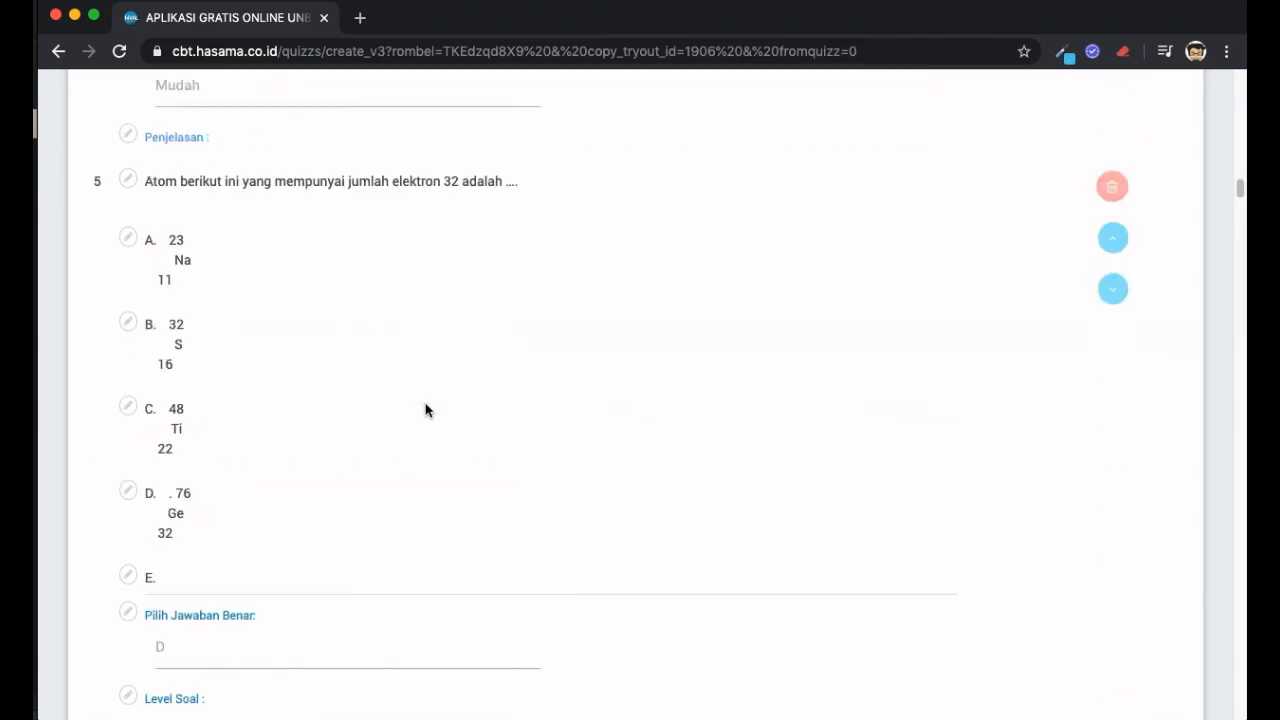
scroll(425, 410, "down", 20)
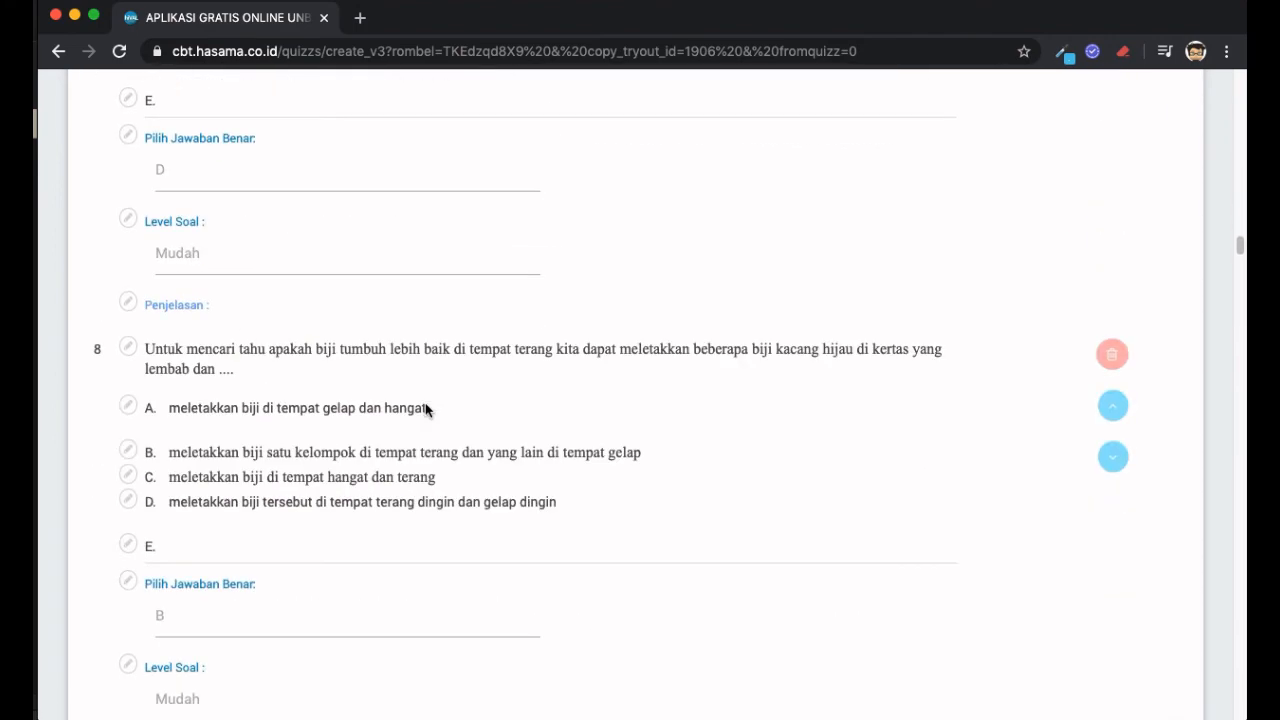
scroll(425, 410, "down", 20)
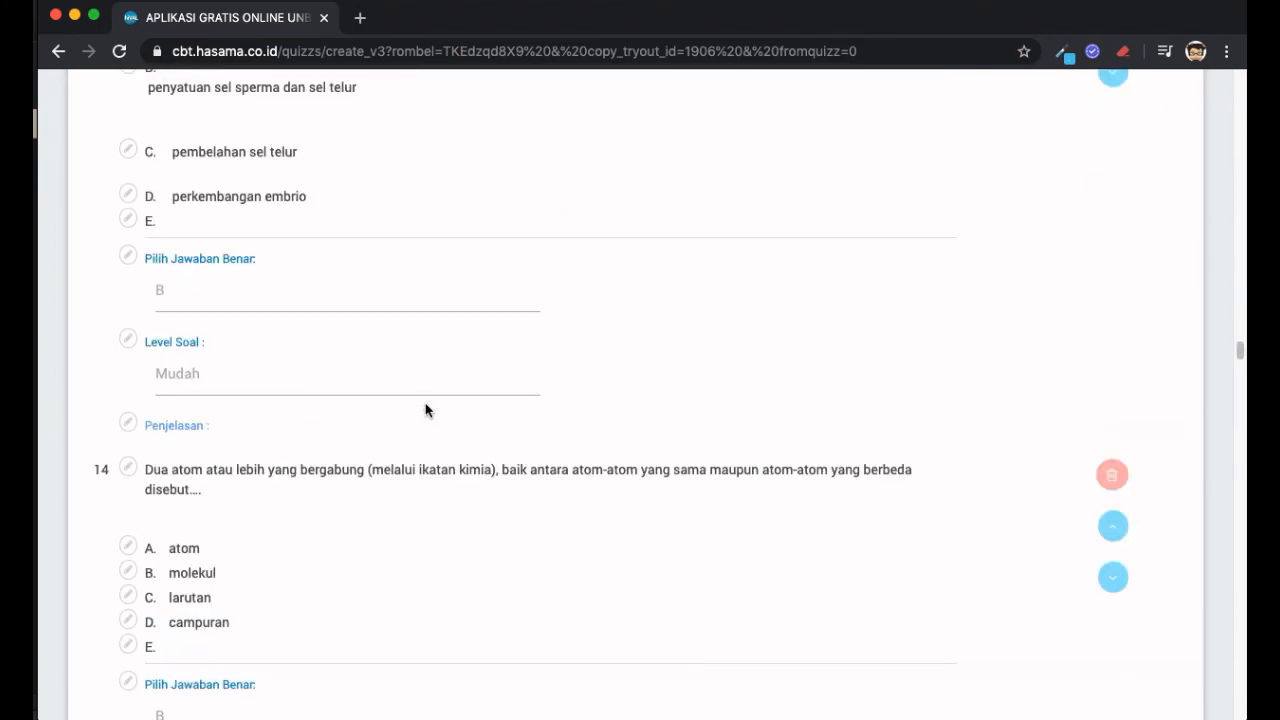
scroll(425, 410, "down", 20)
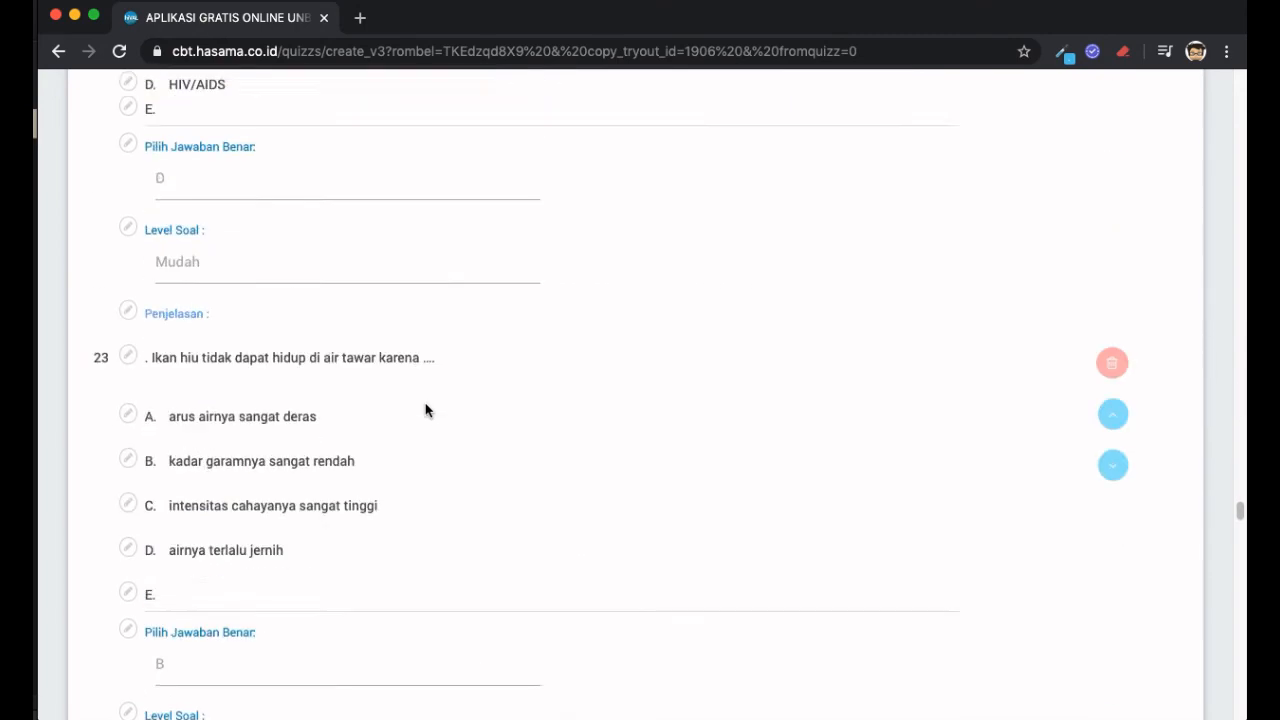
scroll(425, 410, "down", 20)
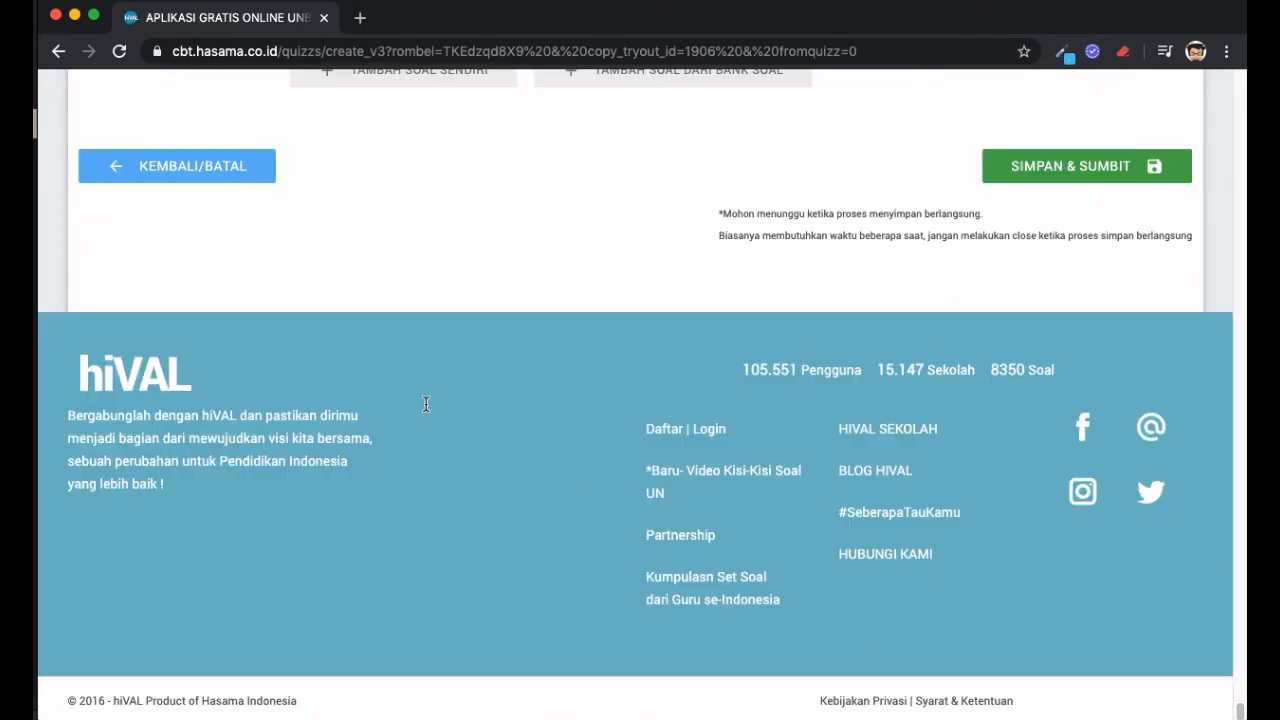
scroll(425, 408, "up", 7)
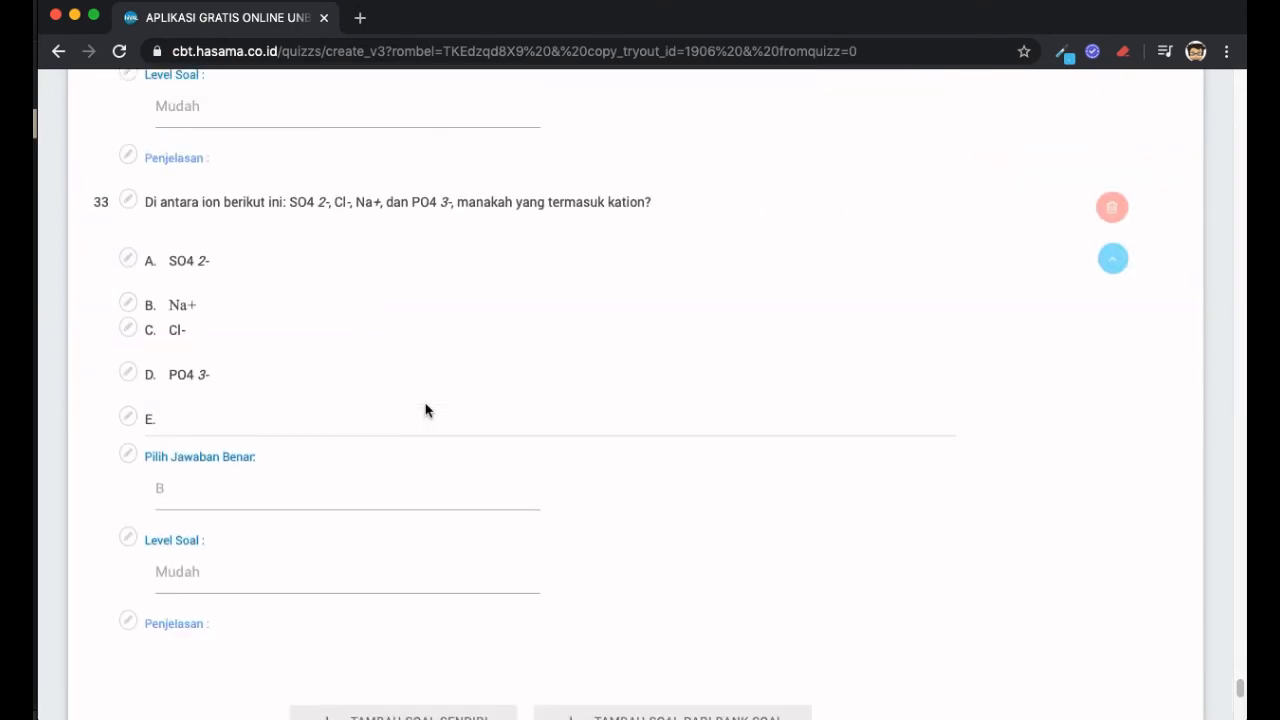
scroll(394, 256, "up", 20)
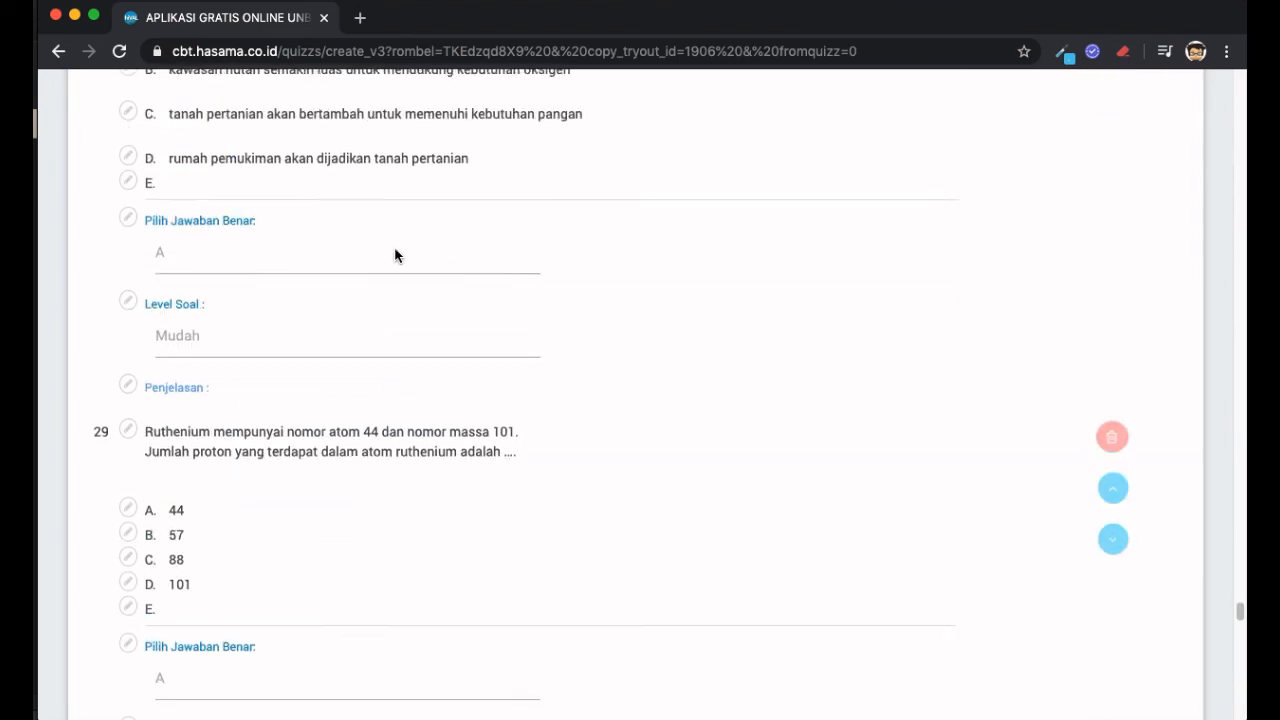
scroll(394, 256, "up", 20)
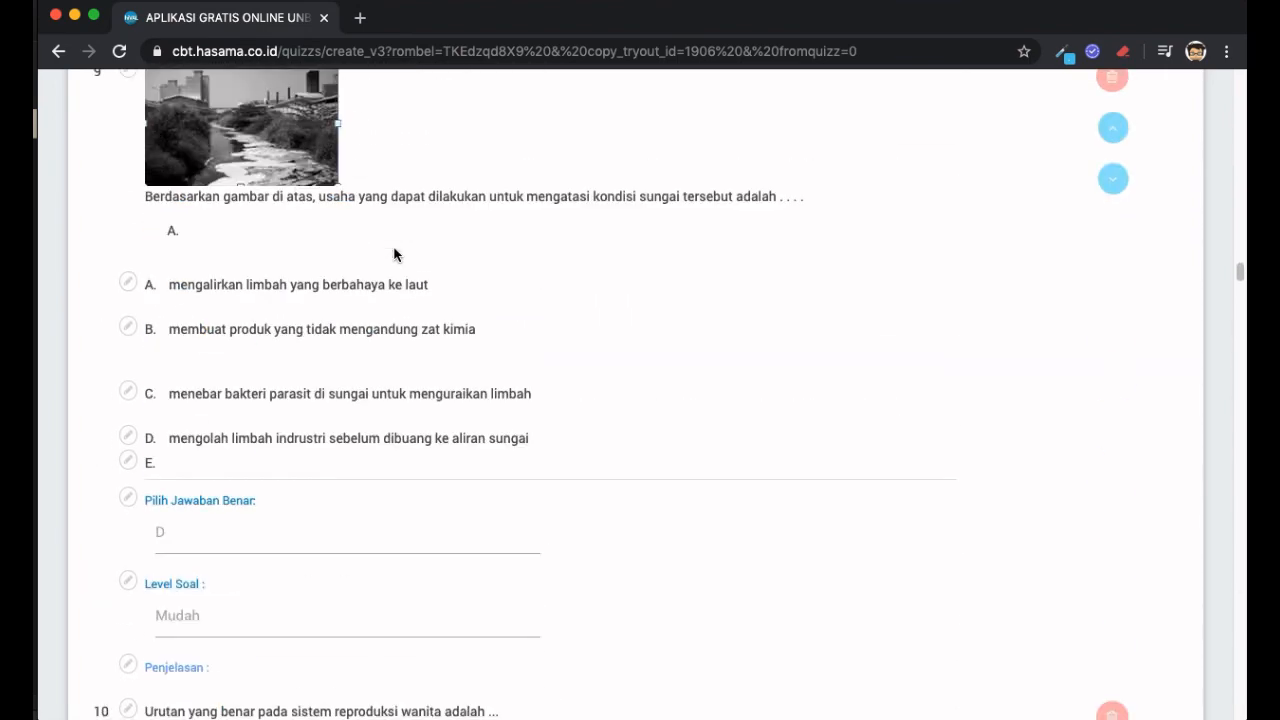
scroll(419, 357, "up", 10)
scroll(418, 357, "down", 5)
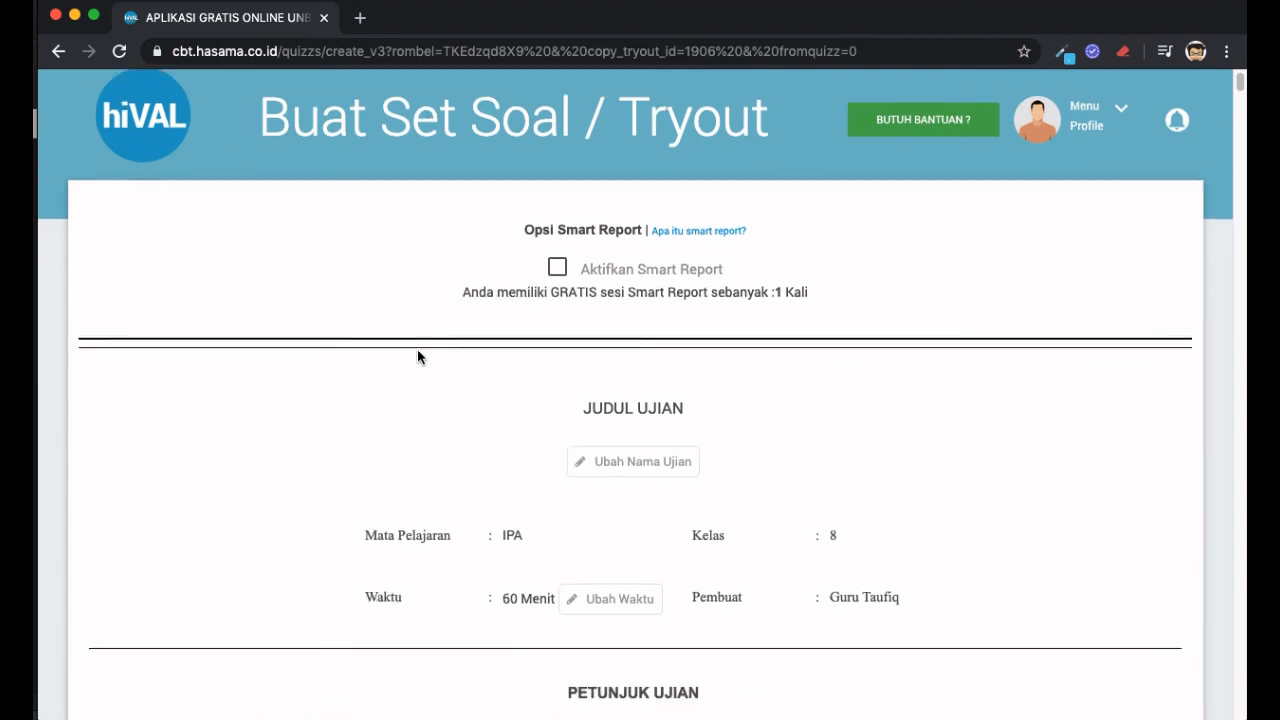
scroll(418, 357, "up", 4)
scroll(418, 357, "down", 3)
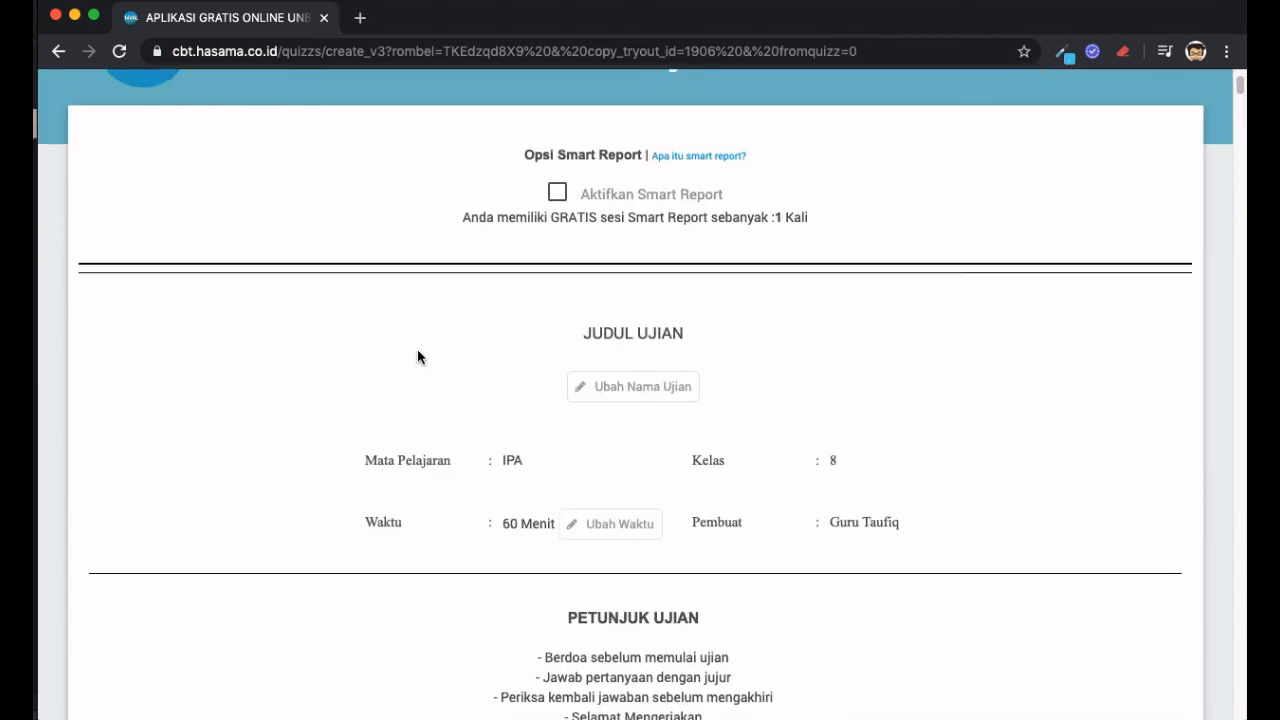
scroll(418, 357, "down", 4)
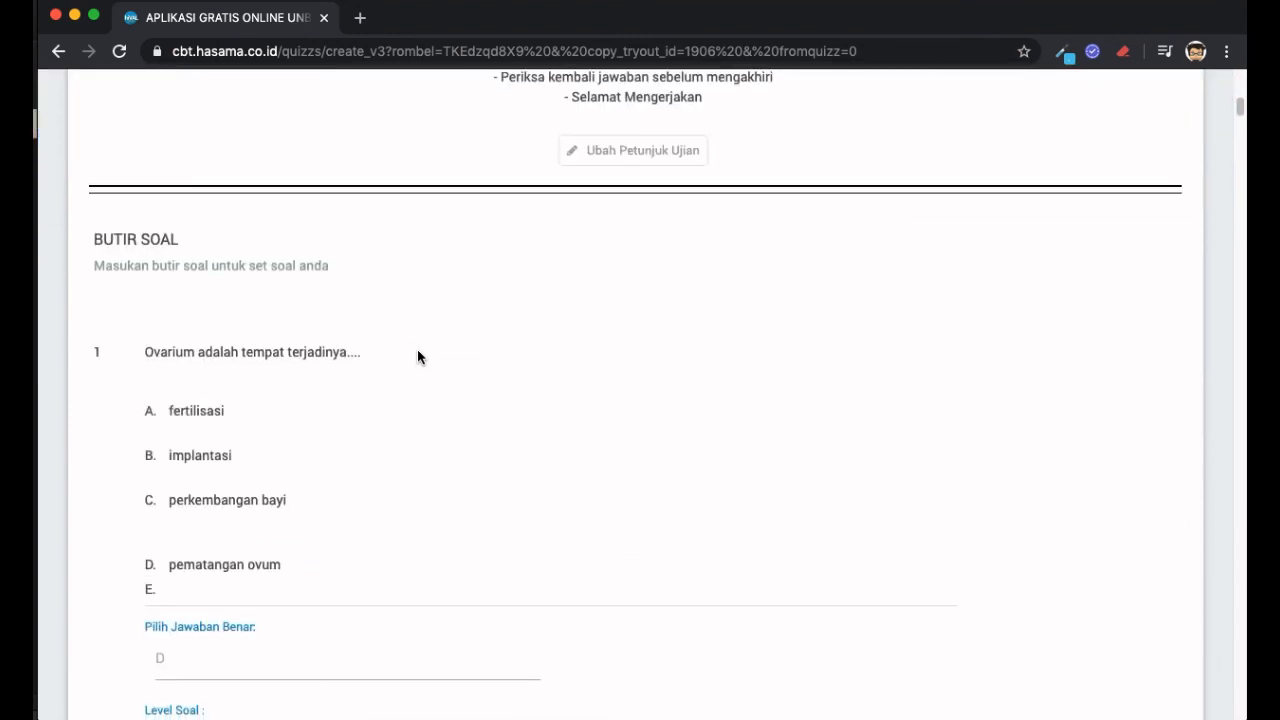
scroll(418, 357, "up", 2)
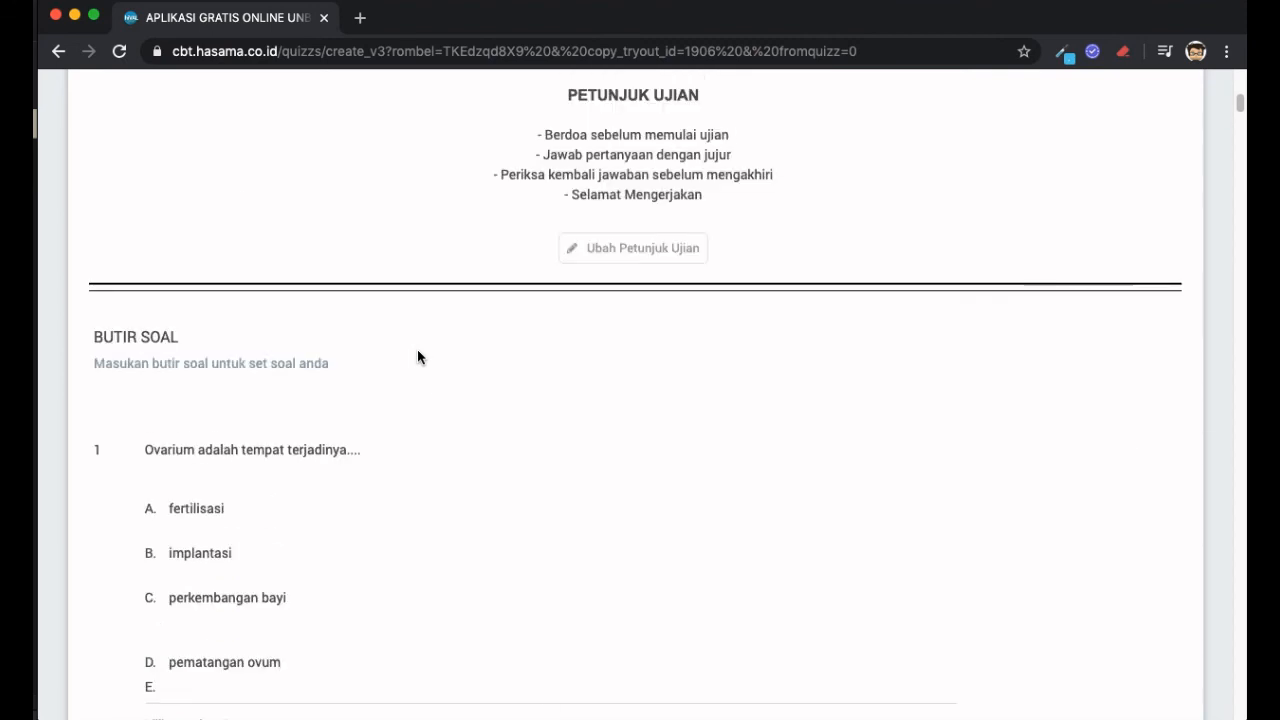
scroll(418, 357, "up", 6)
scroll(418, 356, "down", 3)
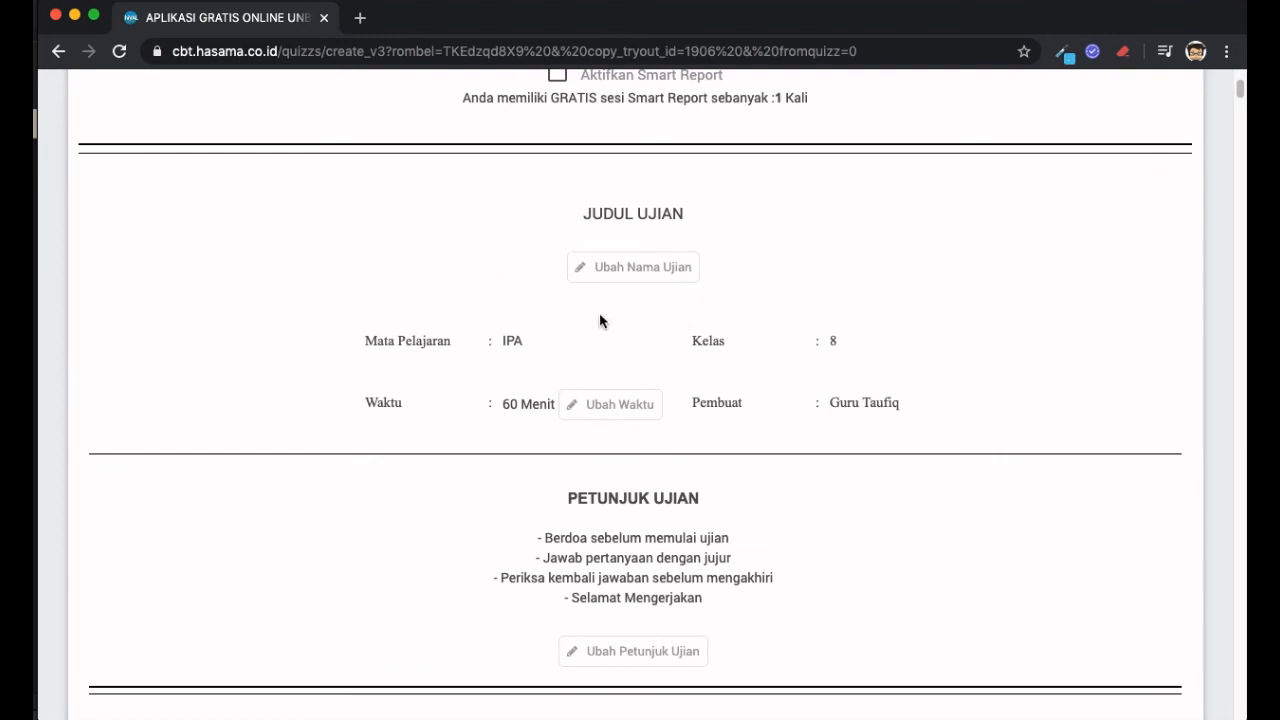
- Rename the exam from JUDUL UJIAN to 'Ujian Harian 10' and save the name
left_click(660, 270)
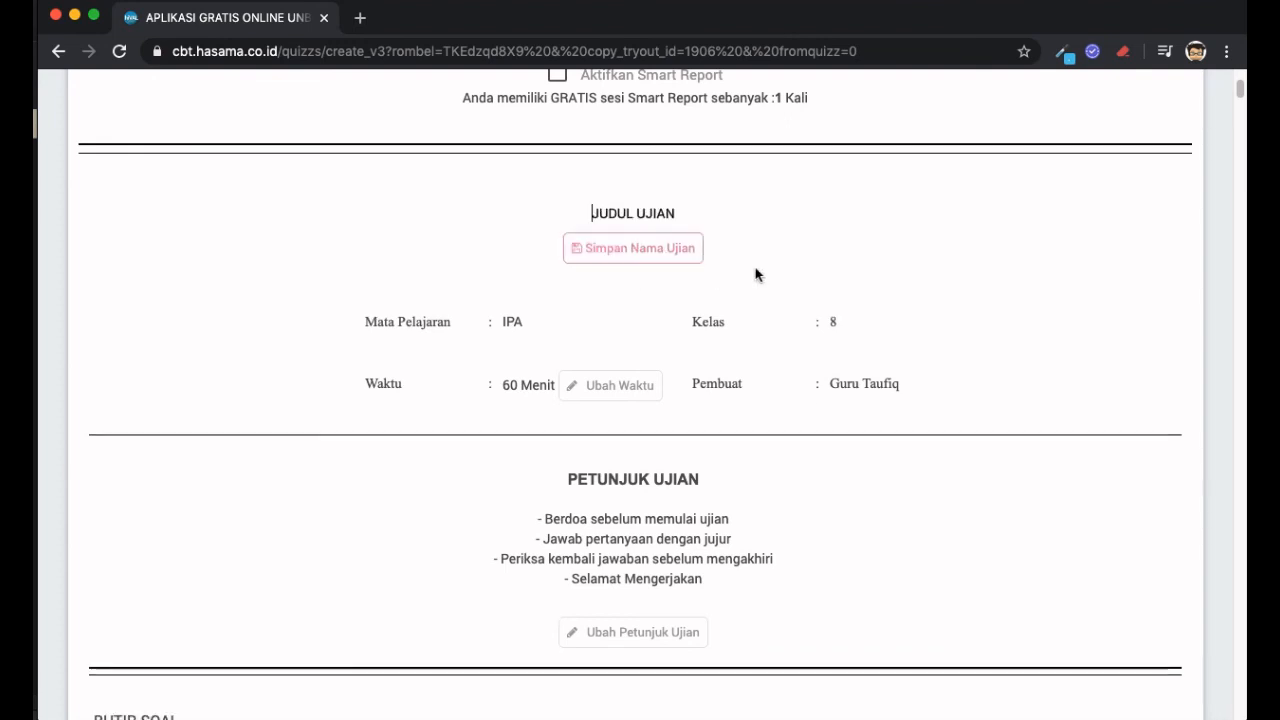
triple_click(677, 214)
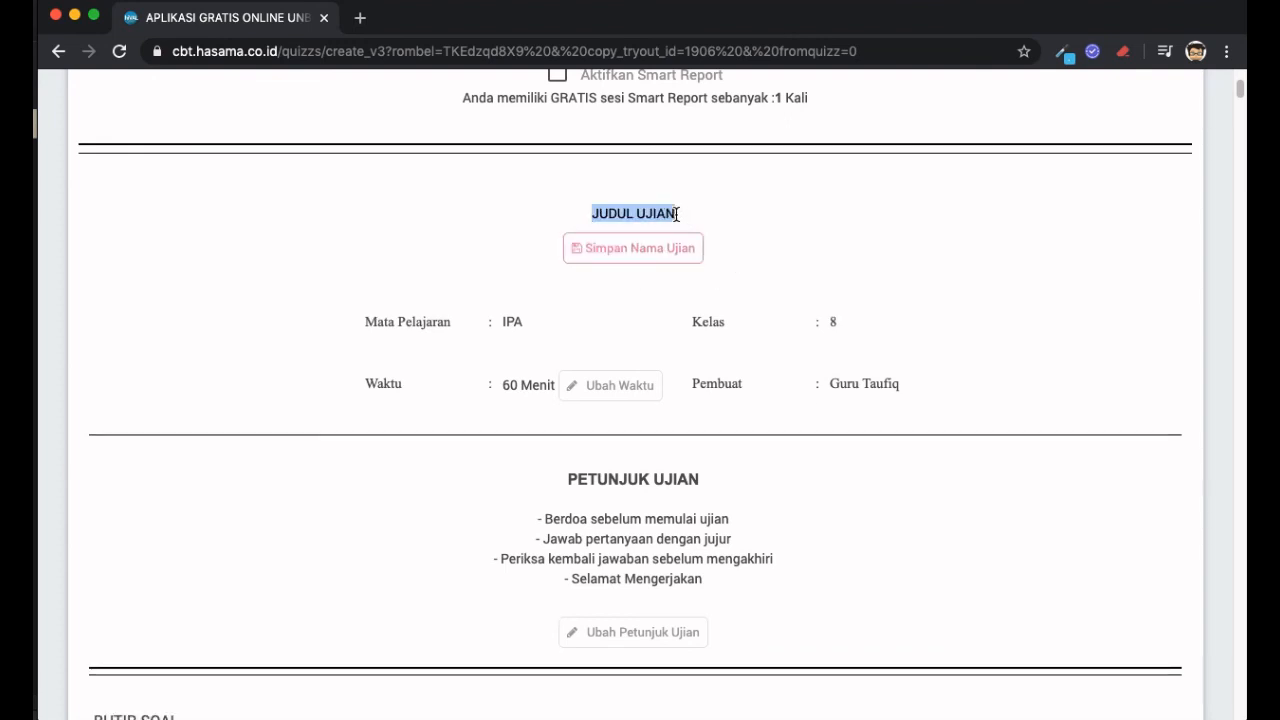
type("H")
key("BackSpace")
type("Uj")
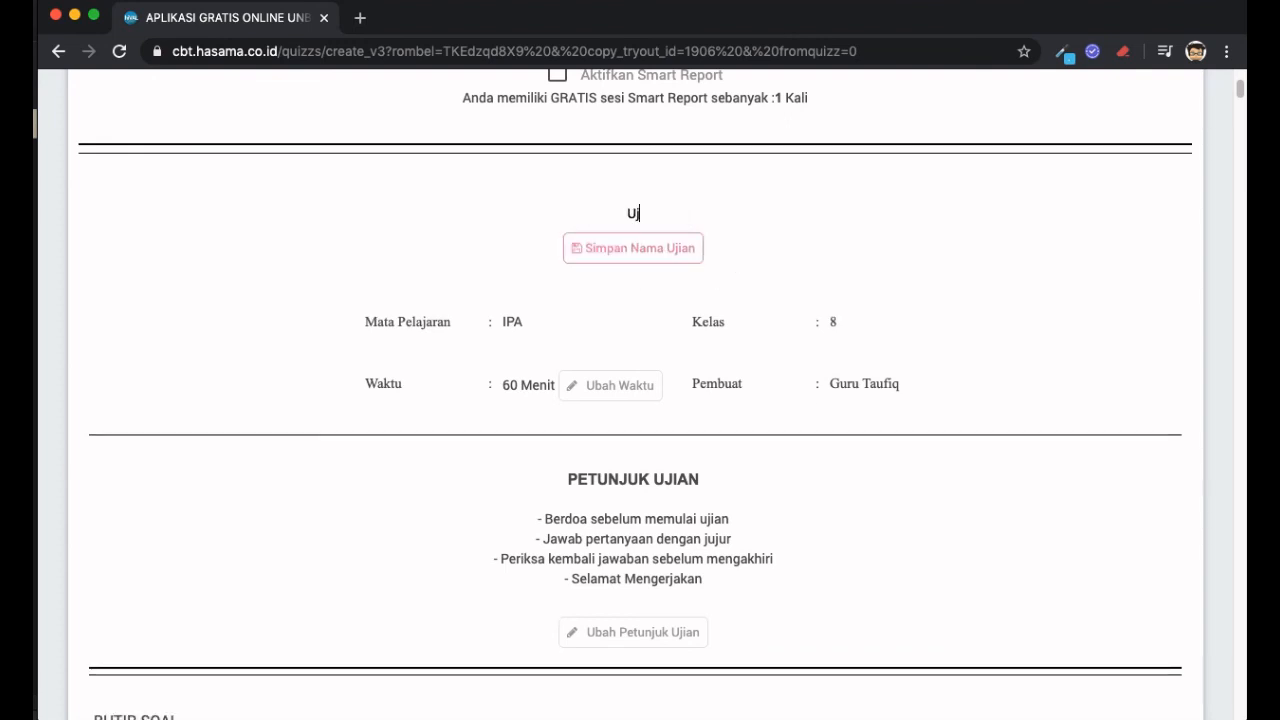
type("ian Harian 10")
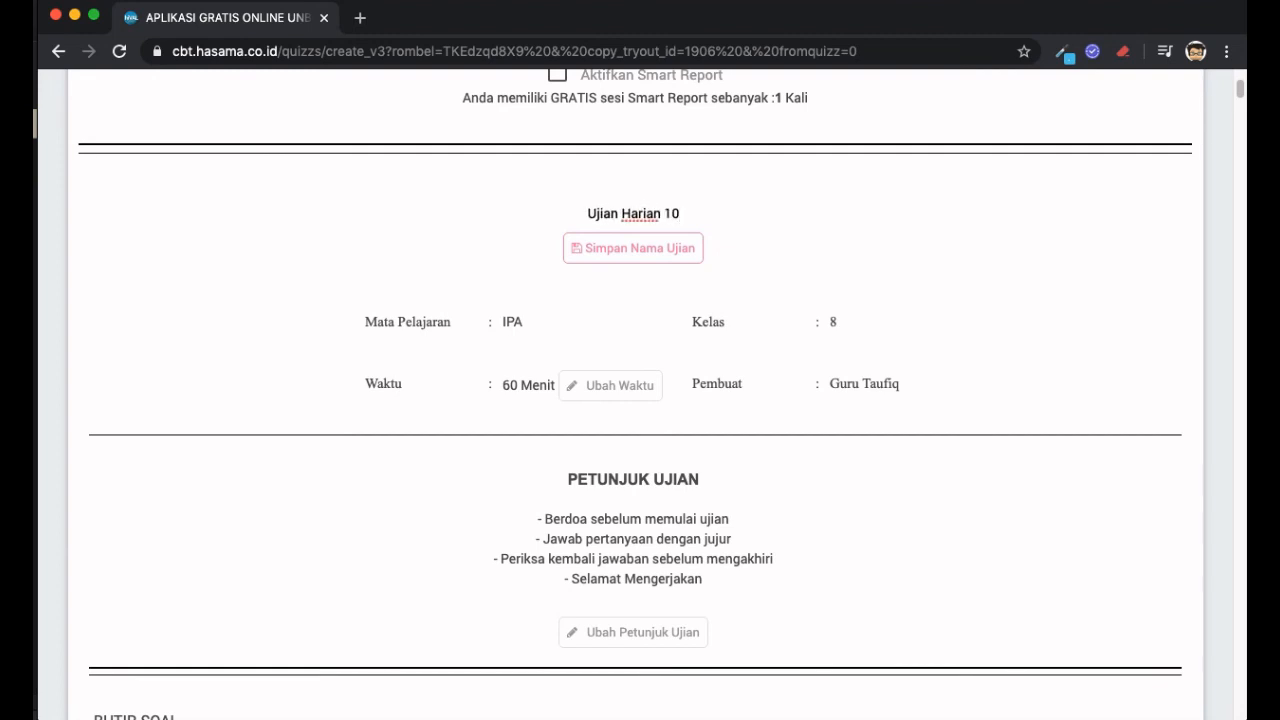
left_click(658, 250)
- Change the exam duration from 60 to 10 minutes and save it
scroll(888, 297, "down", 1)
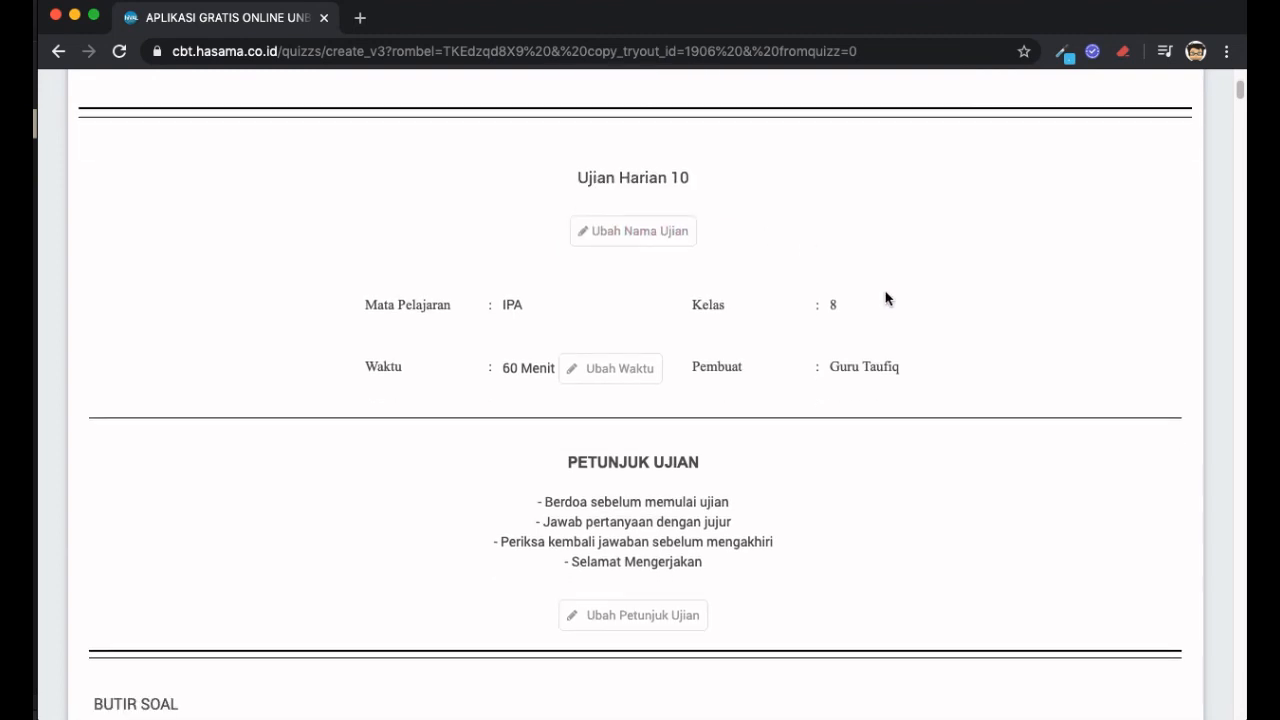
left_click(620, 370)
double_click(510, 356)
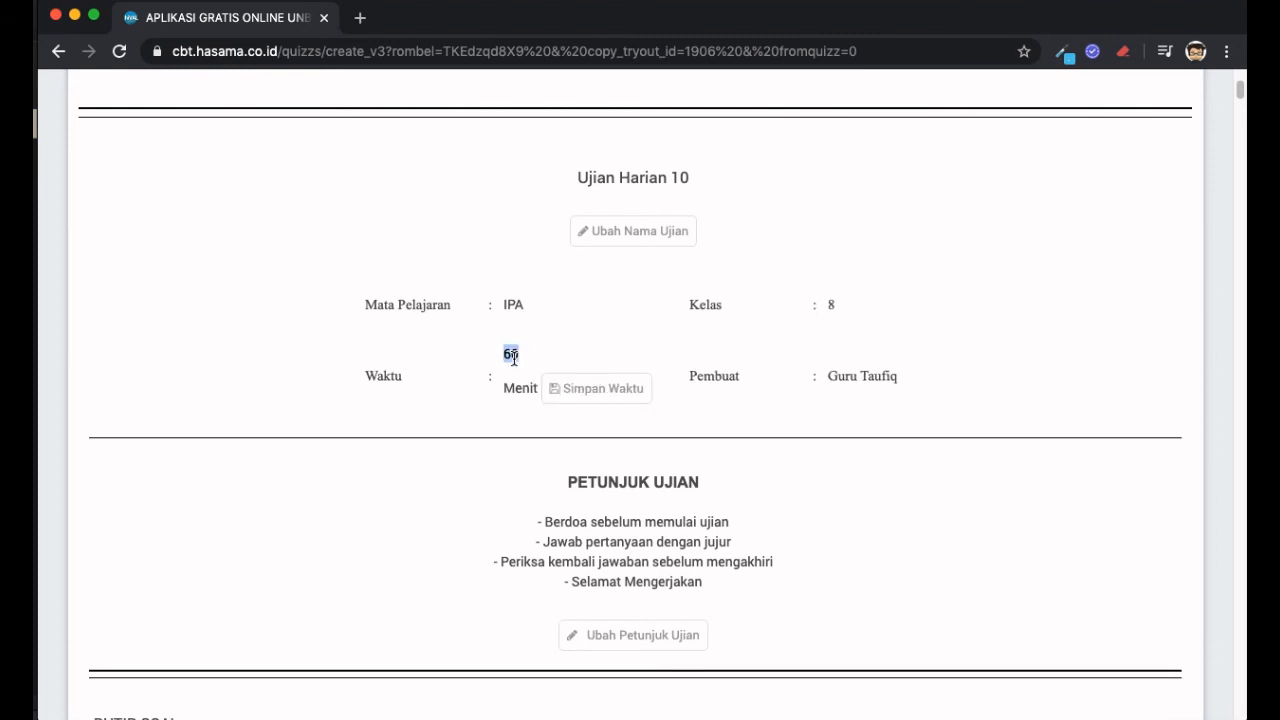
type("10")
left_click(612, 396)
scroll(773, 388, "down", 5)
scroll(773, 388, "up", 2)
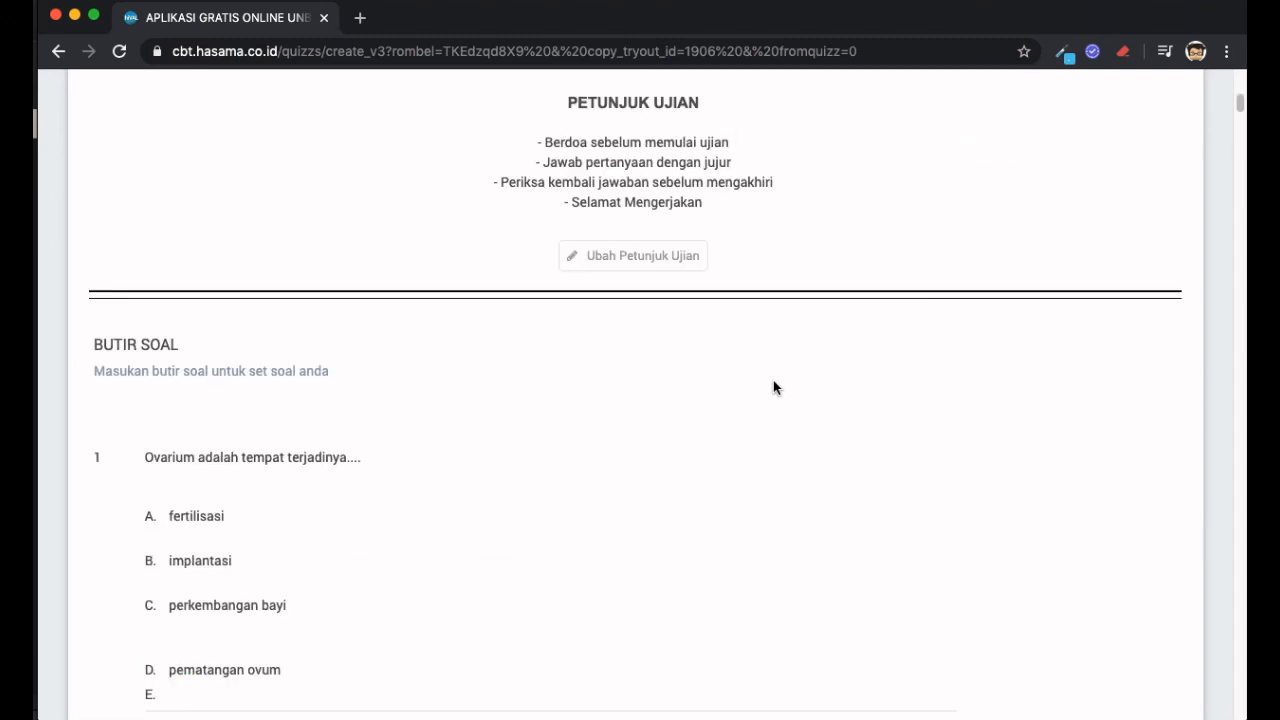
scroll(772, 386, "up", 1)
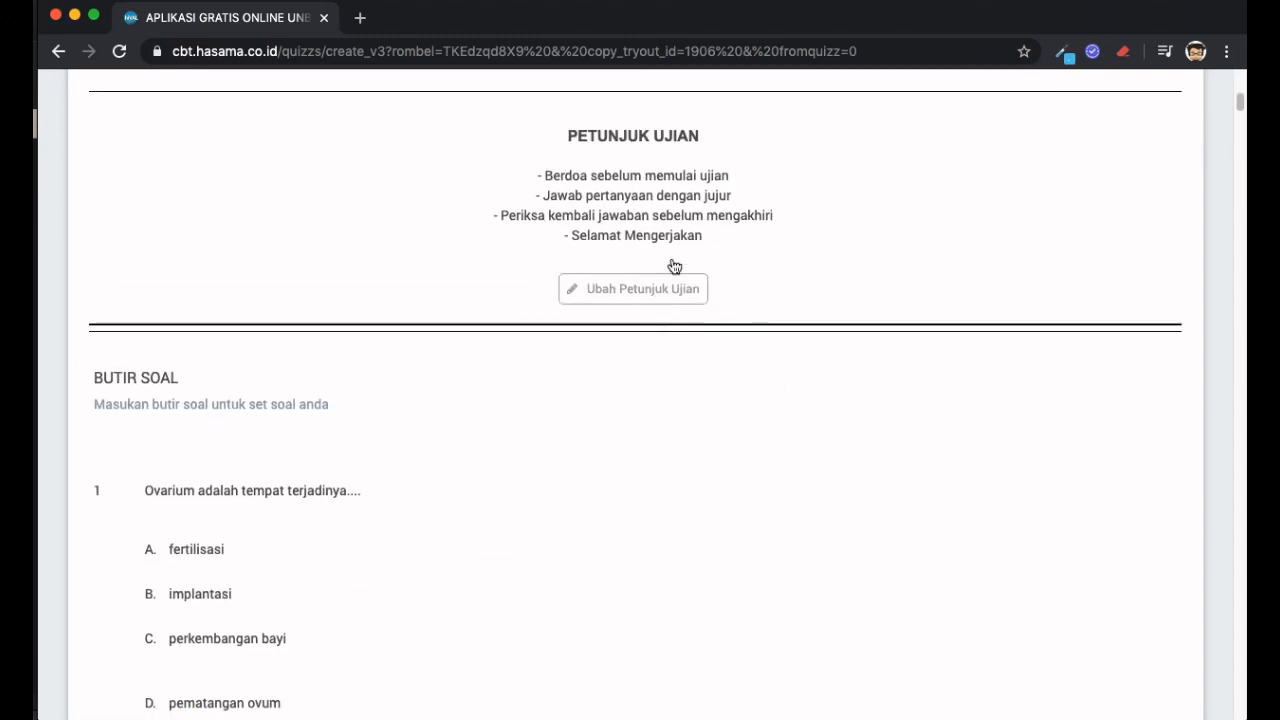
double_click(629, 207)
left_click(629, 207)
triple_click(676, 196)
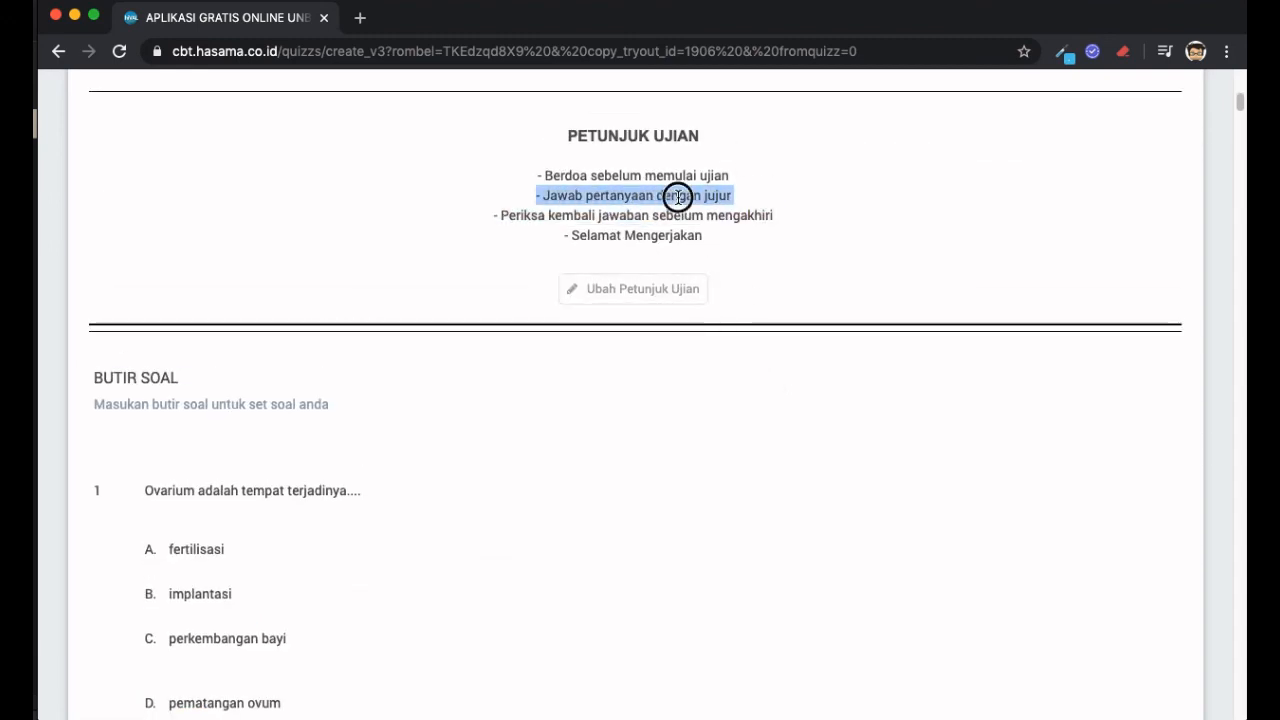
triple_click(632, 180)
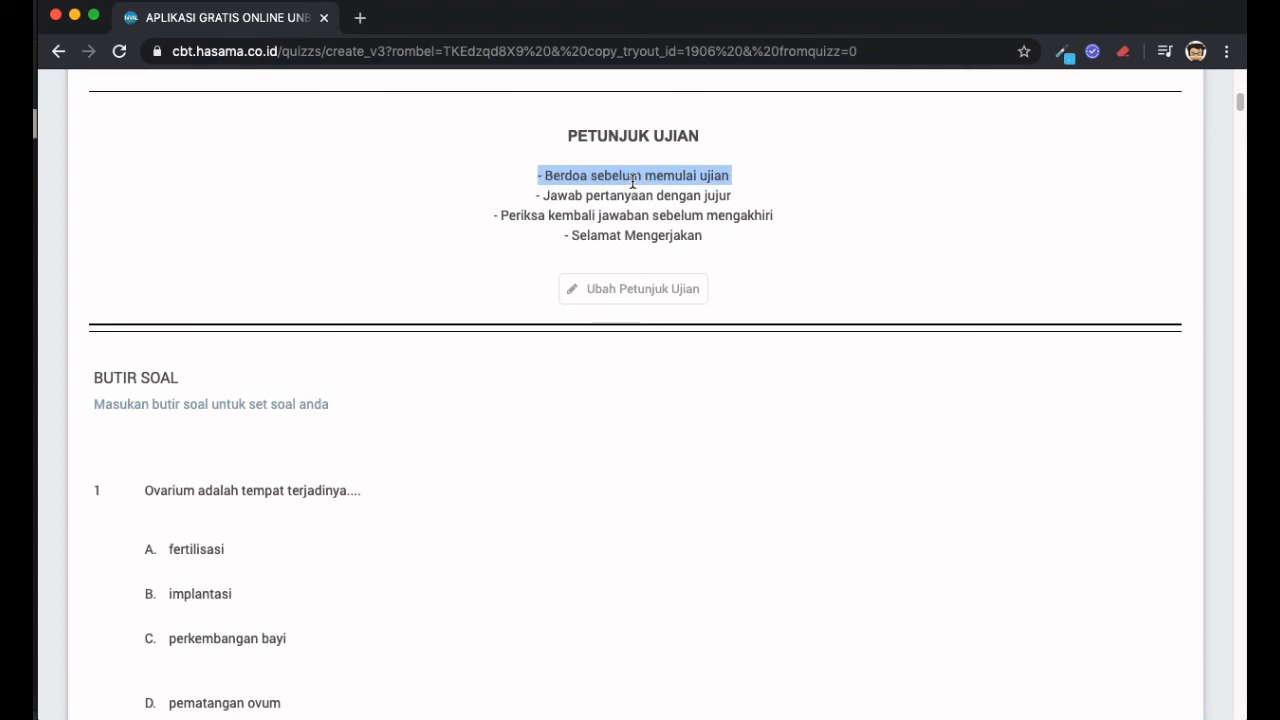
scroll(717, 351, "down", 5)
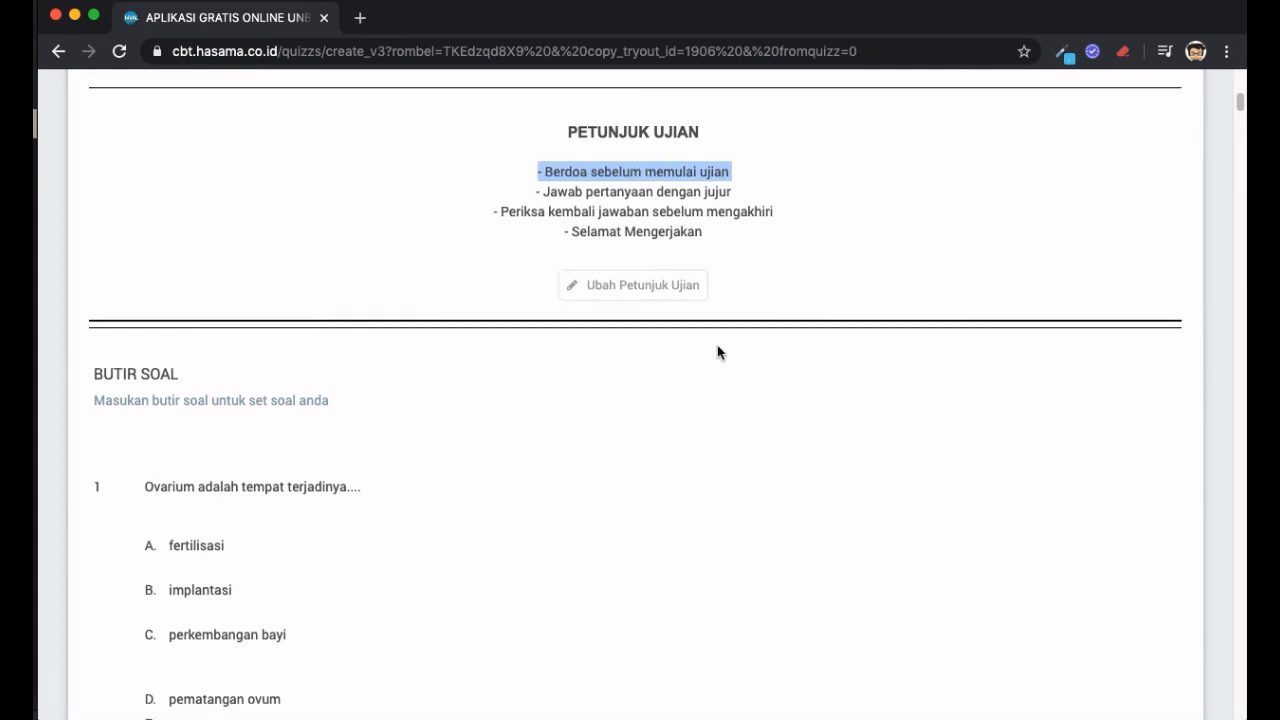
scroll(517, 331, "down", 10)
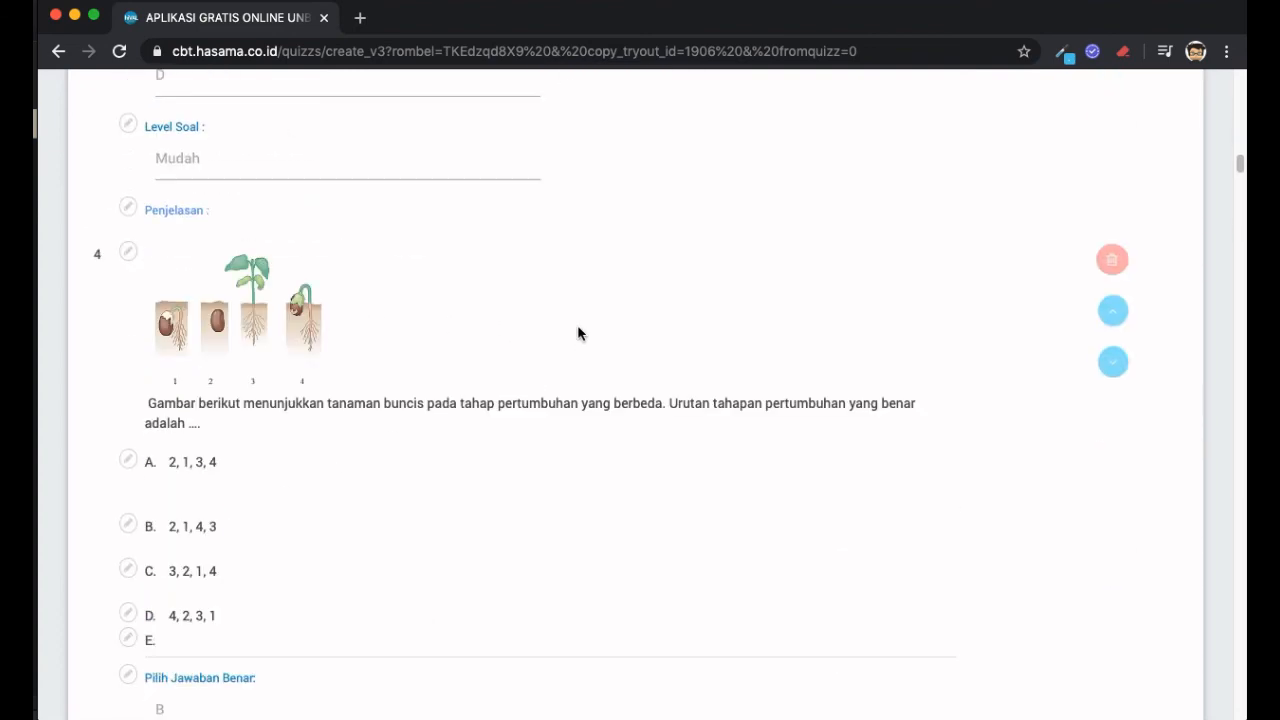
scroll(578, 333, "down", 20)
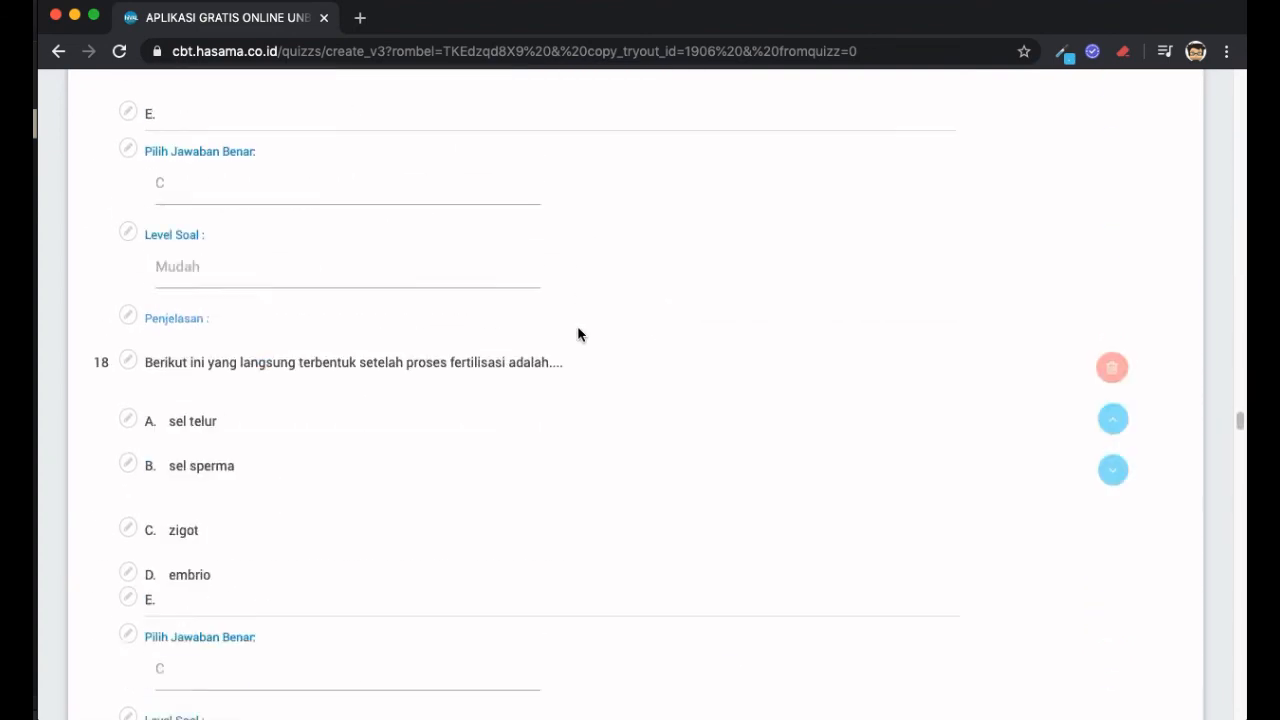
scroll(578, 333, "down", 20)
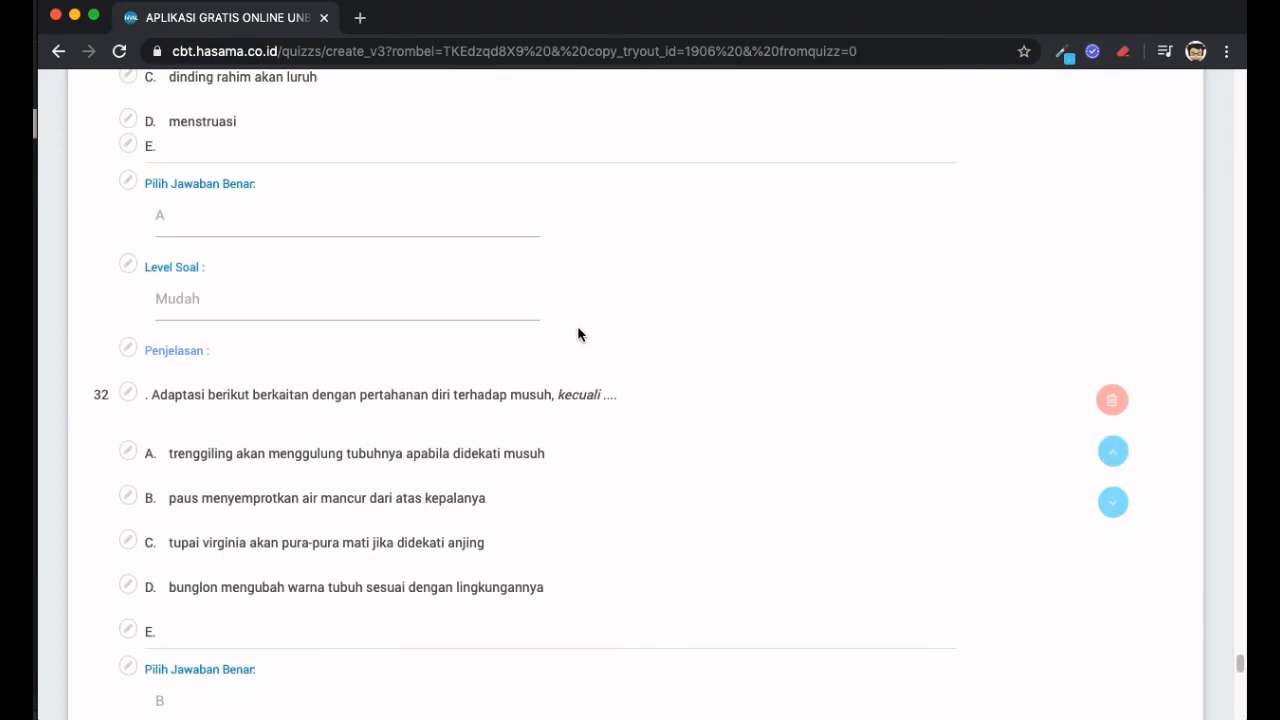
scroll(578, 333, "down", 8)
scroll(578, 333, "up", 3)
scroll(578, 333, "down", 4)
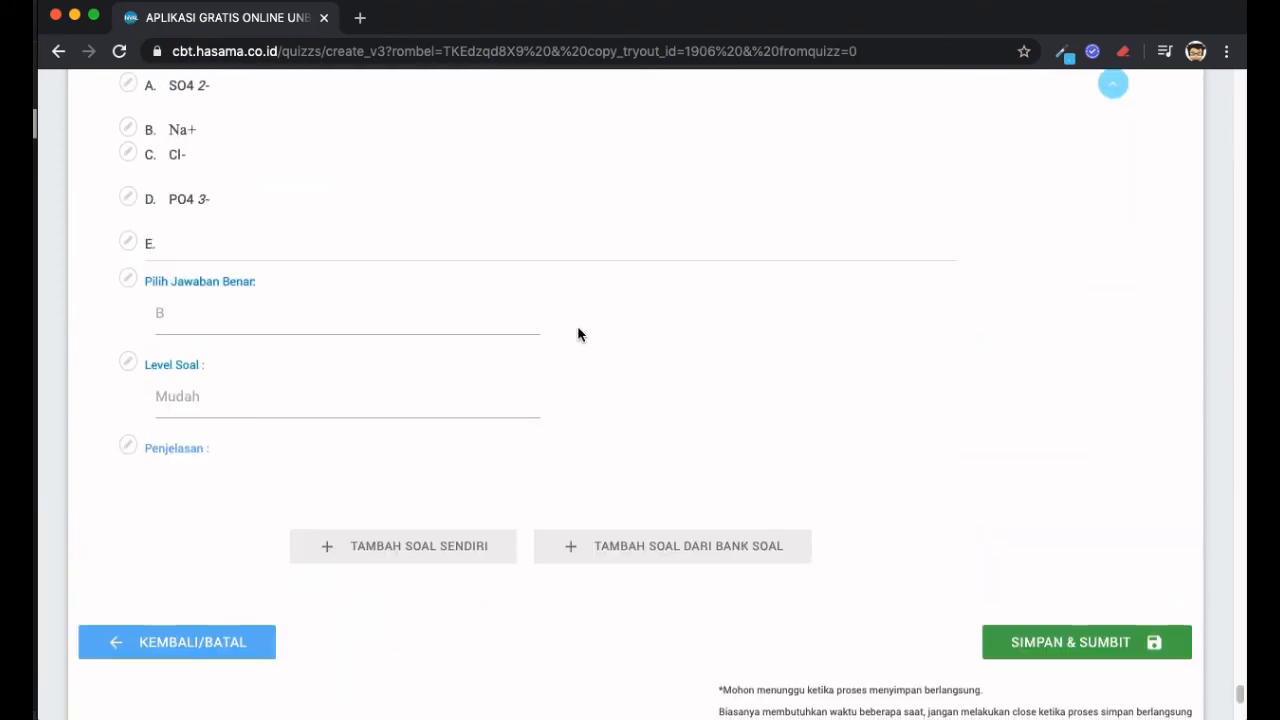
scroll(632, 409, "up", 4)
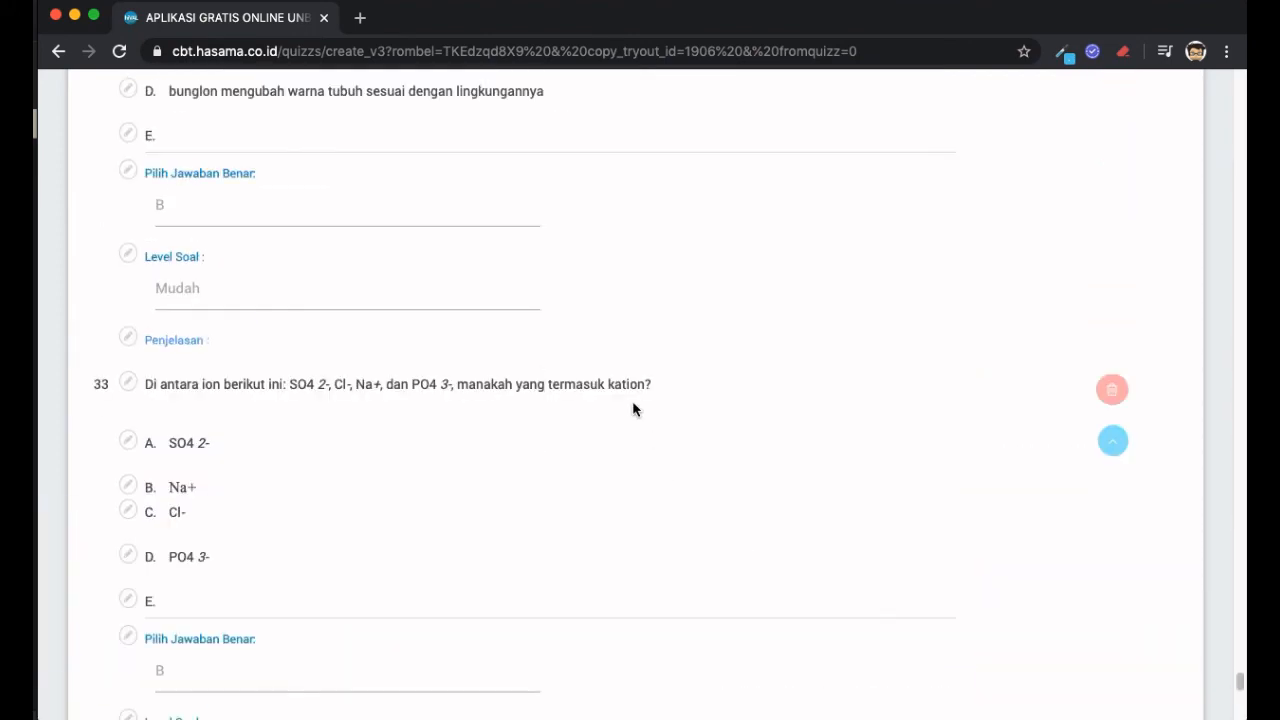
scroll(632, 409, "down", 7)
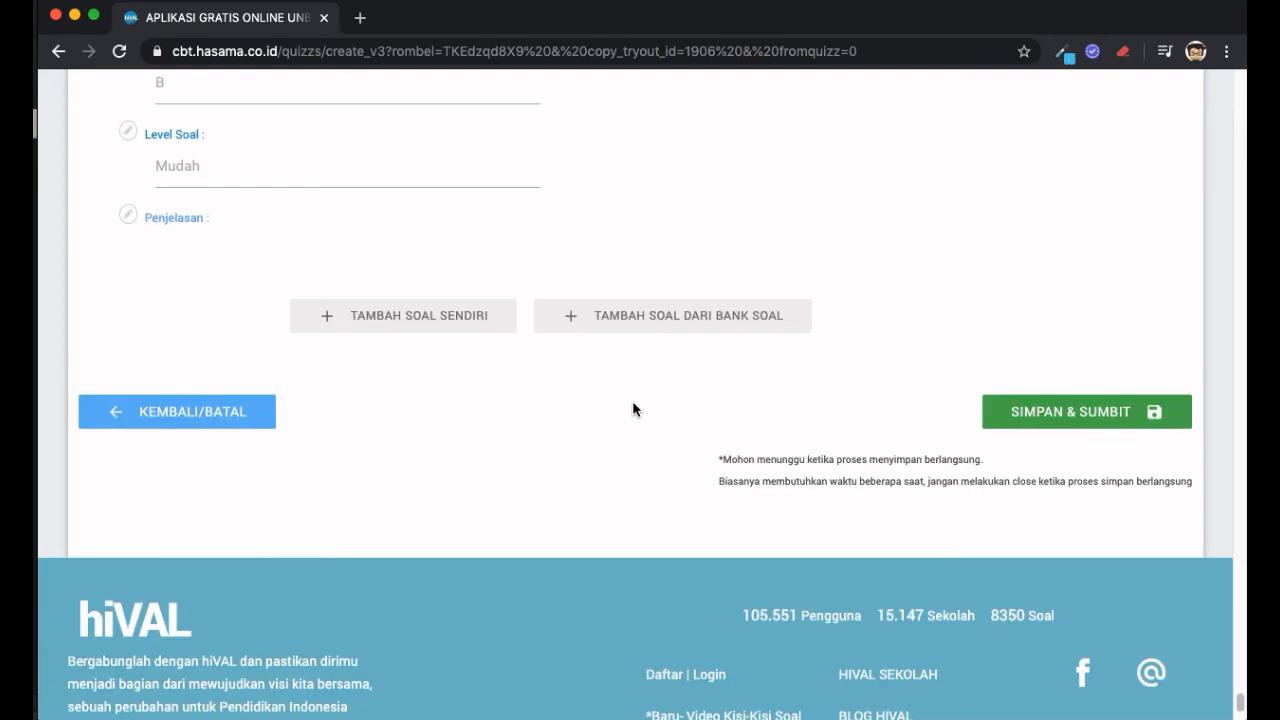
- Add a self-written question 34 with placeholder text 'dsfsd'
left_click(448, 336)
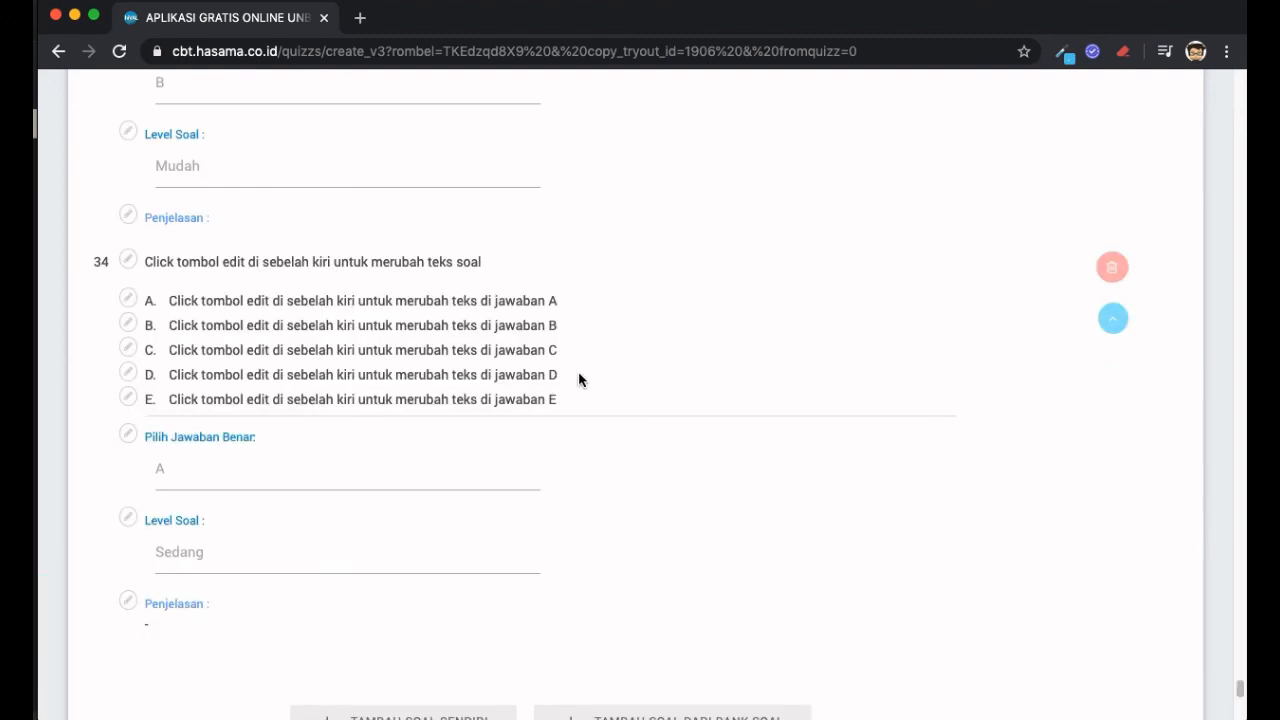
scroll(578, 374, "down", 1)
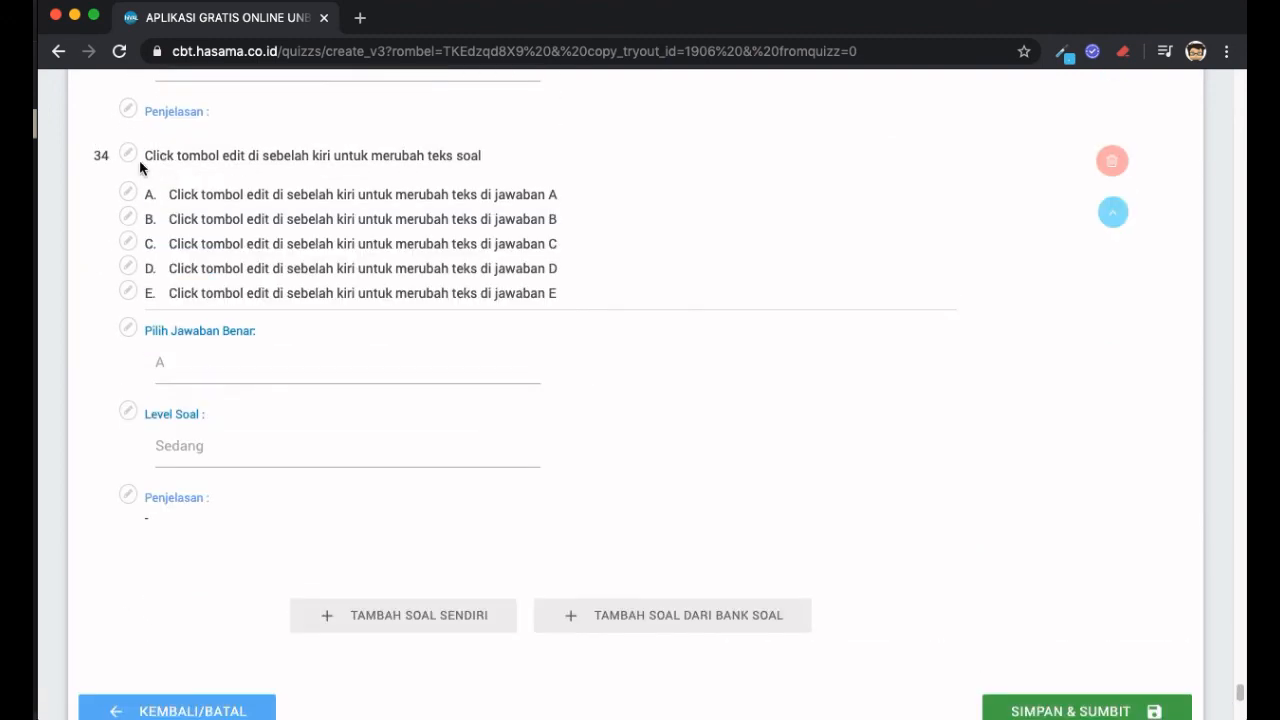
left_click(128, 152)
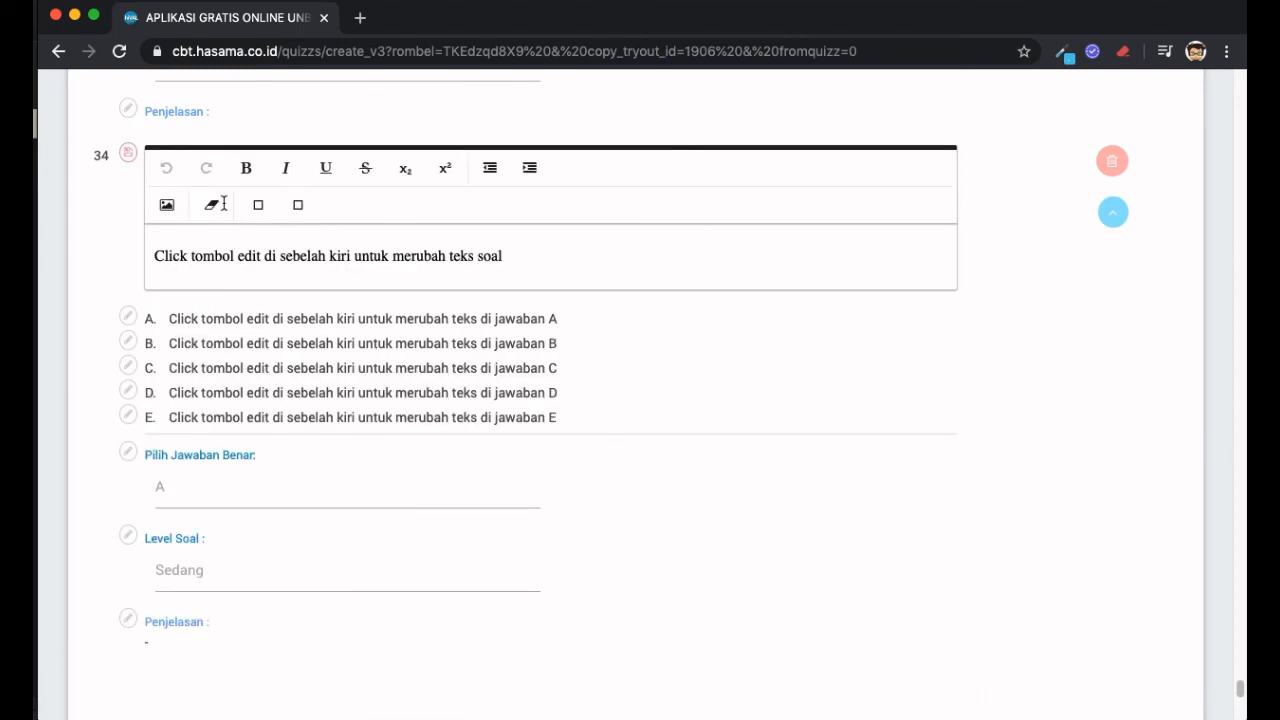
left_click(586, 251)
type("dsf")
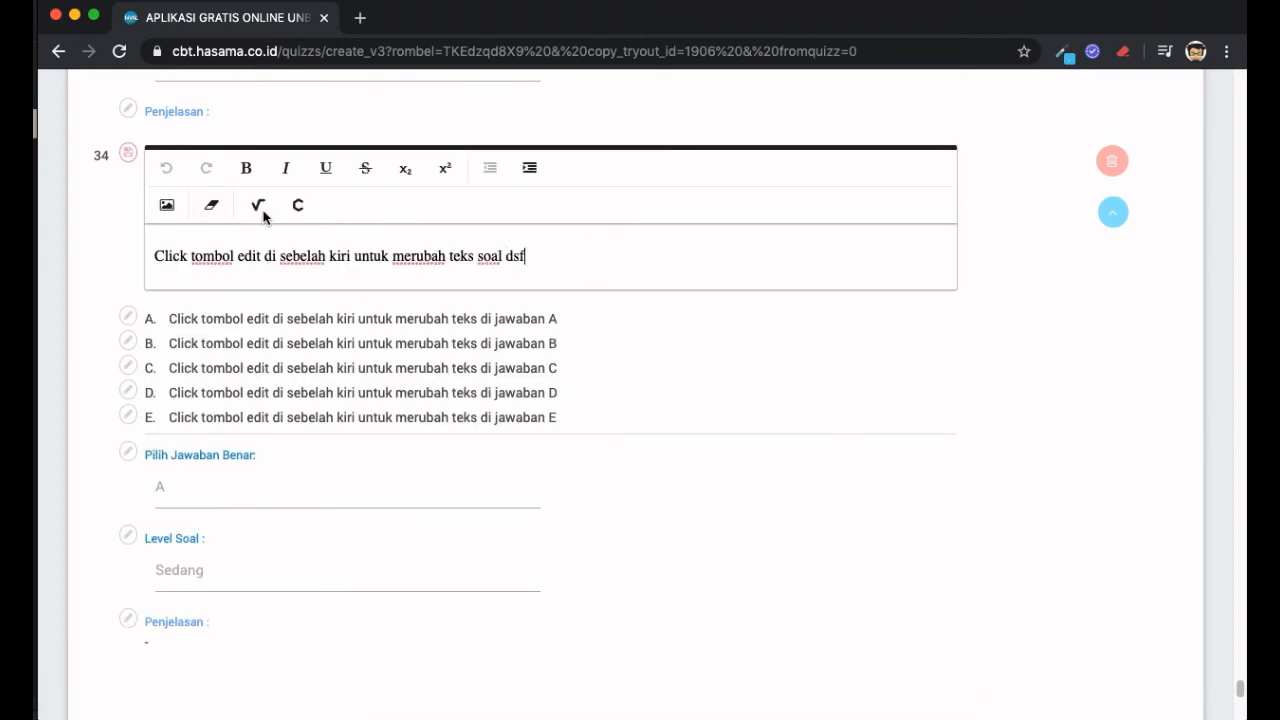
type("sd")
left_click(128, 154)
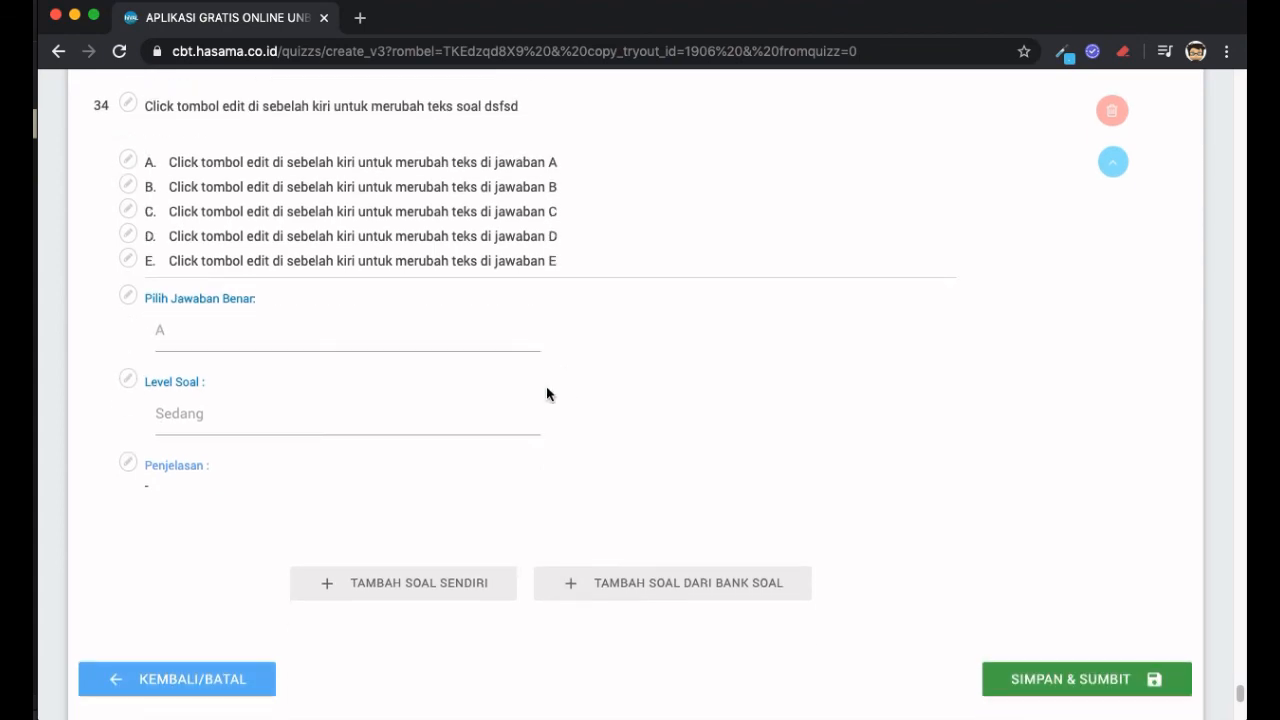
- Add the frog metamorphosis question from the question bank as question 35
left_click(745, 582)
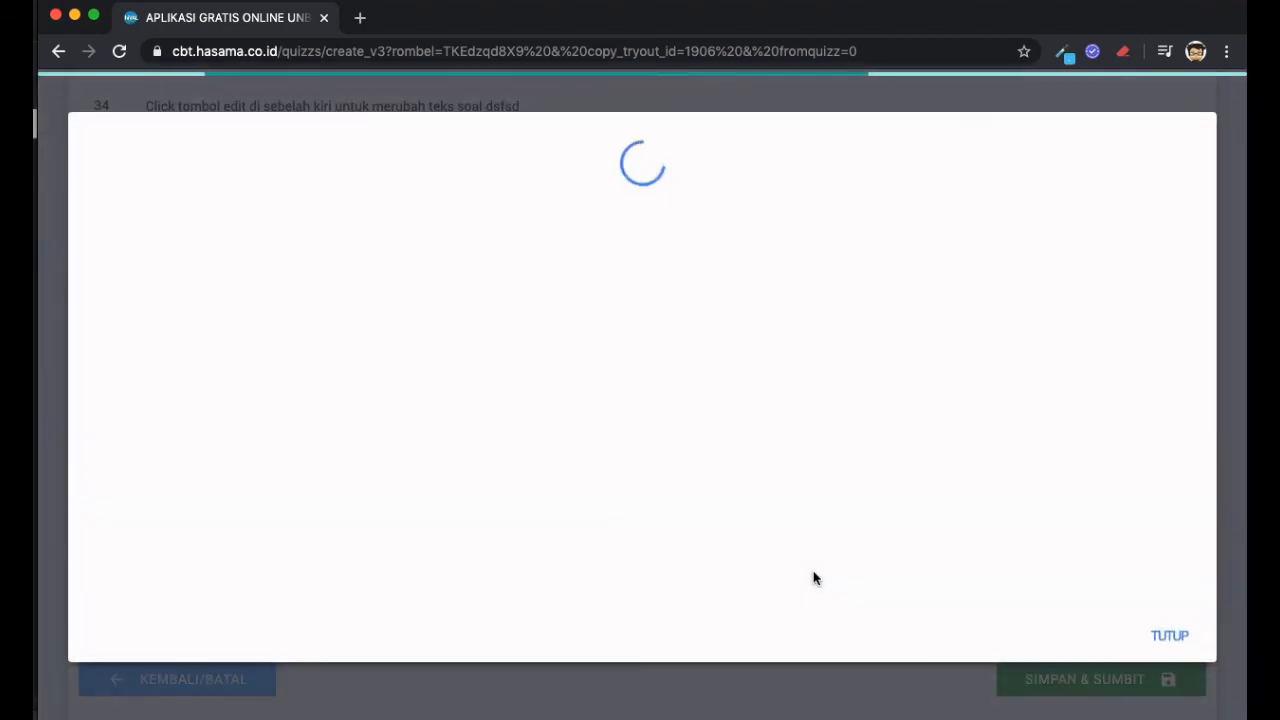
scroll(710, 367, "down", 10)
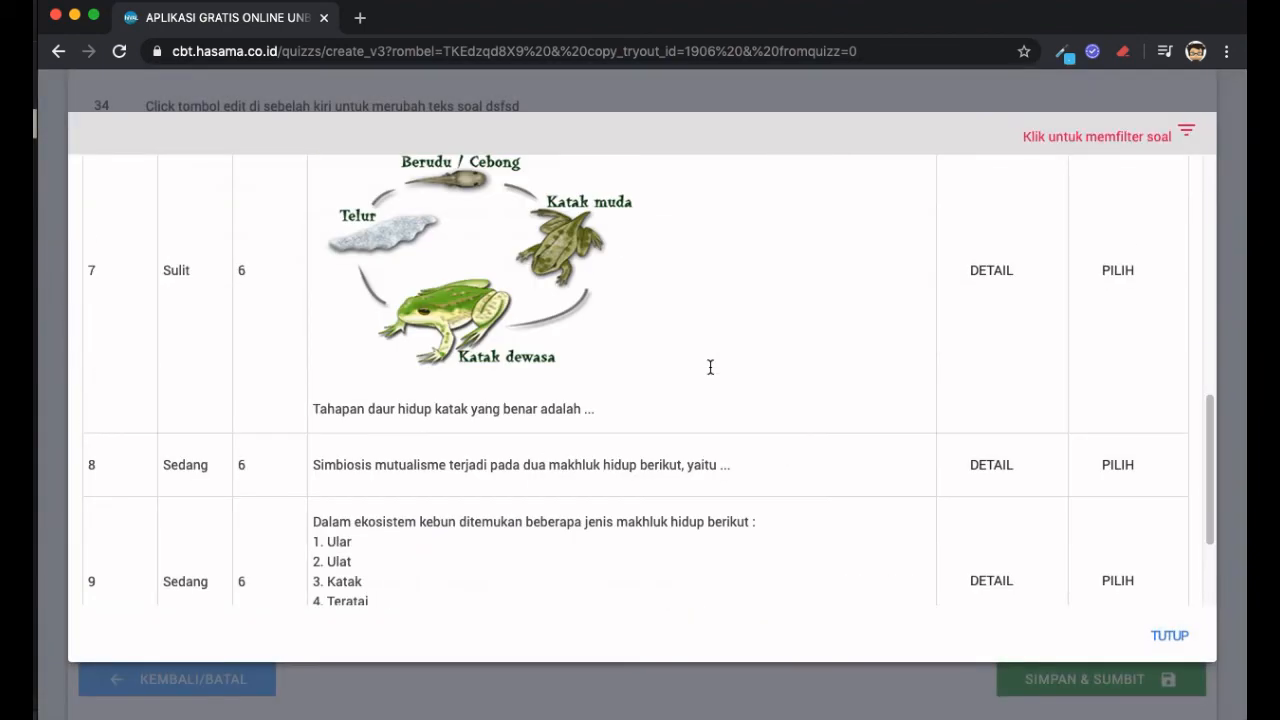
scroll(709, 365, "up", 1)
left_click(1108, 330)
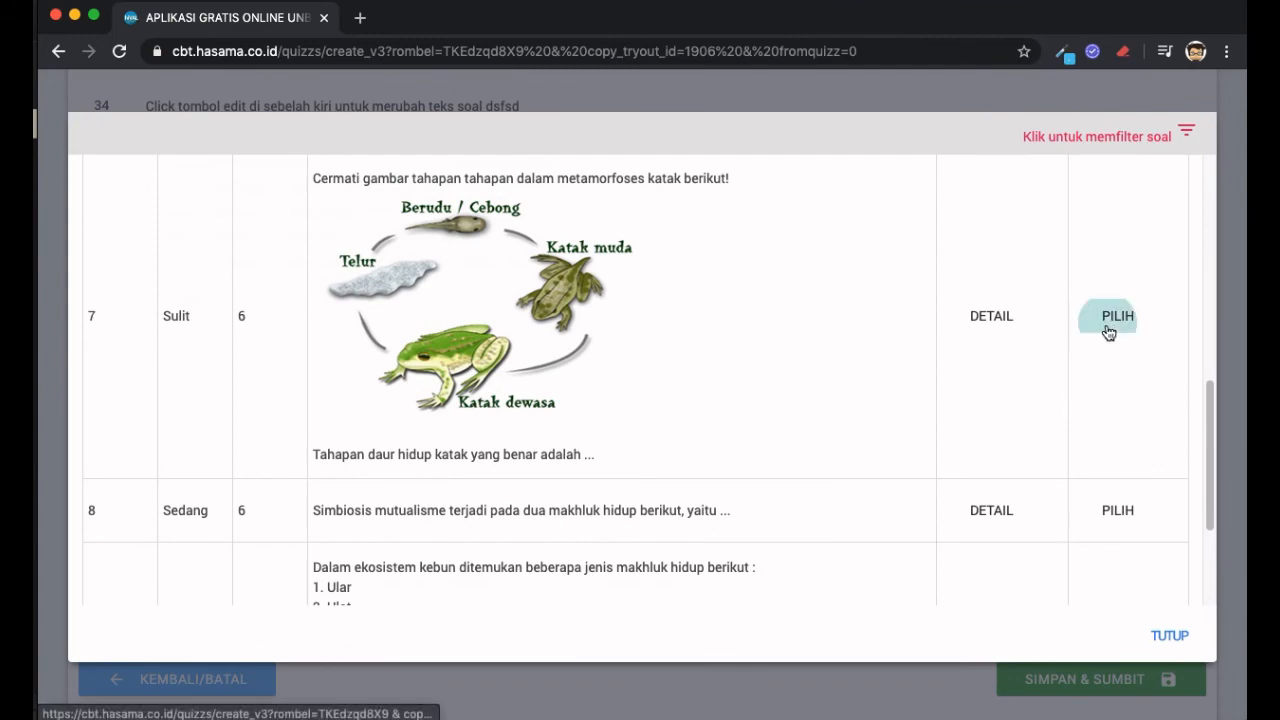
scroll(565, 420, "down", 4)
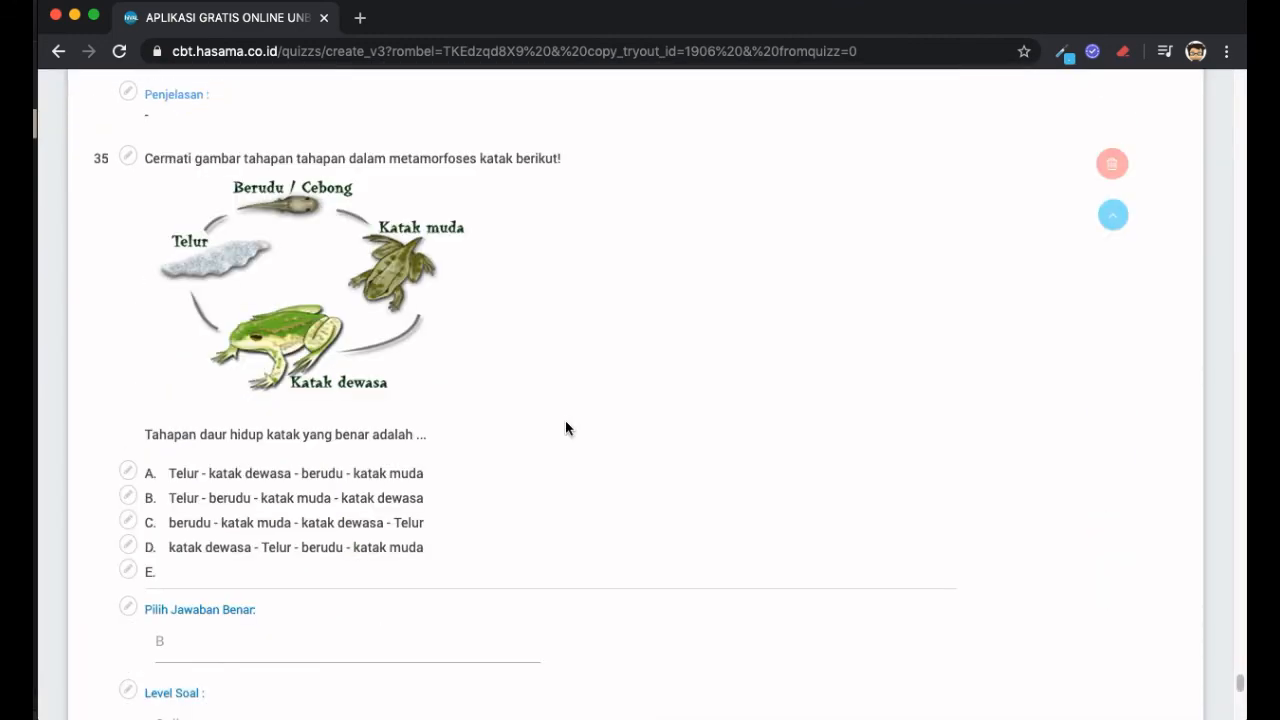
- Move the frog life-cycle question up to 34 and the population-graph question up to 27
scroll(566, 421, "up", 2)
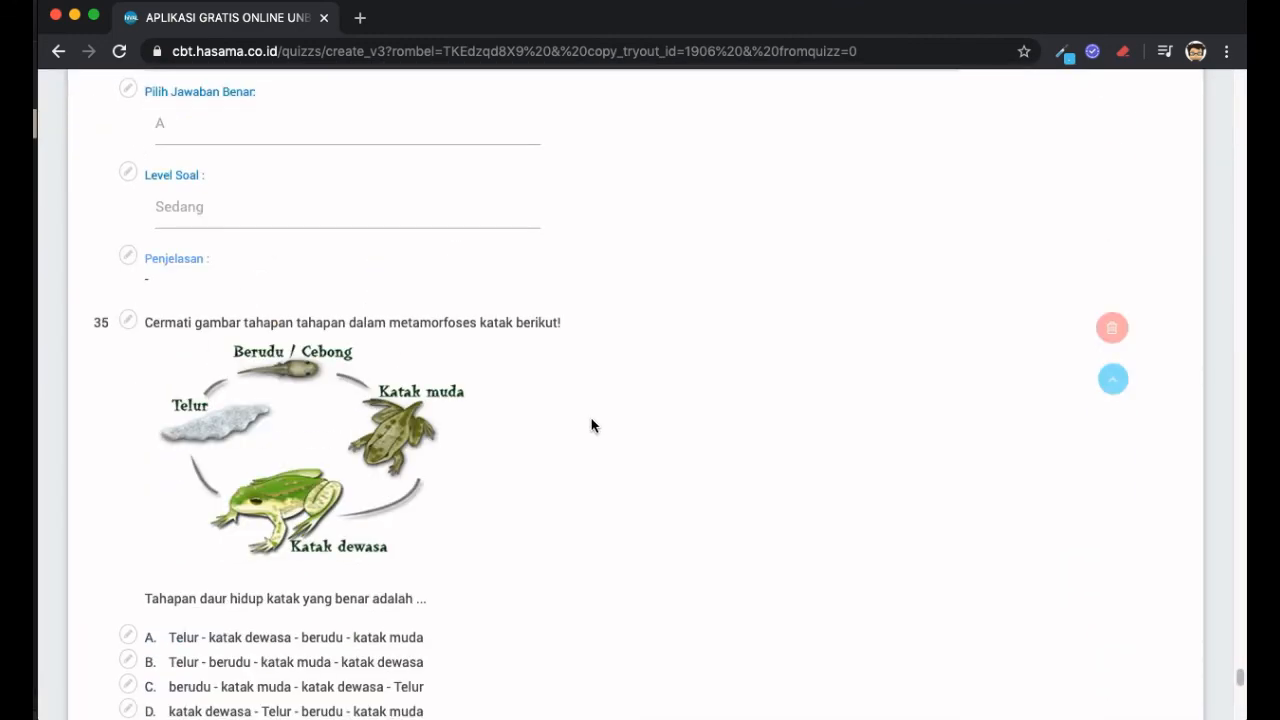
left_click(1113, 380)
scroll(803, 415, "up", 20)
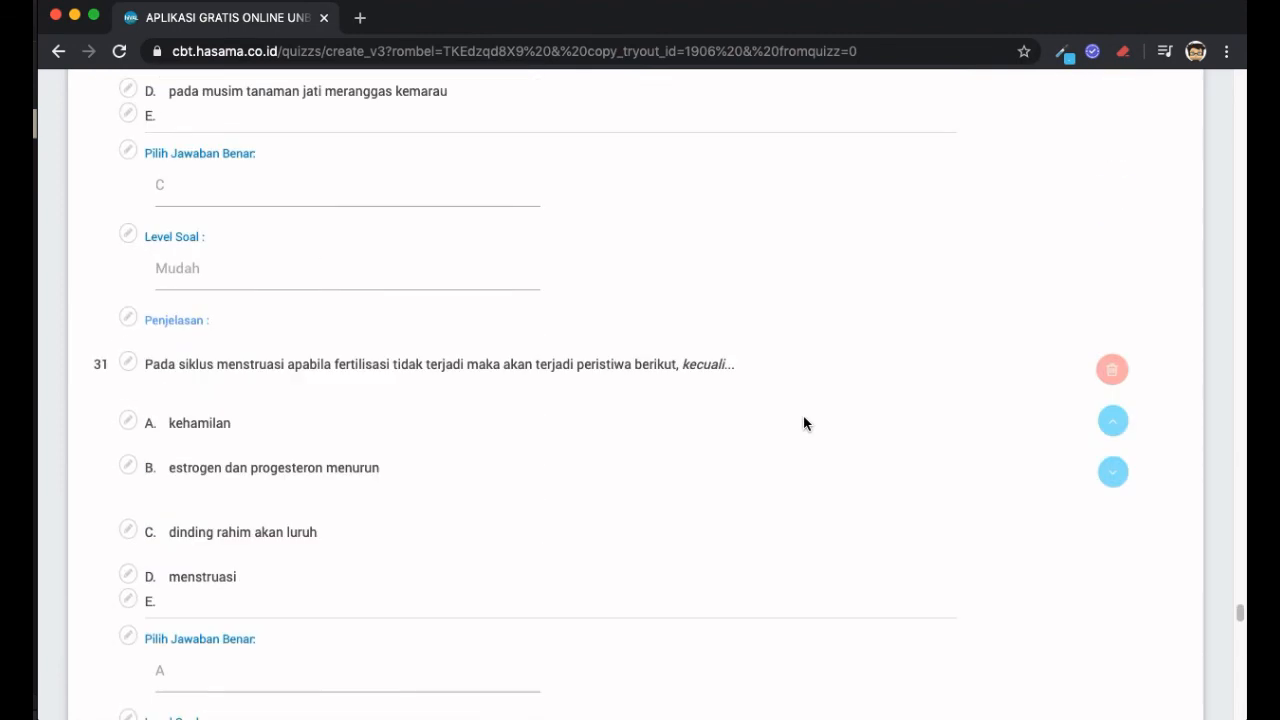
scroll(804, 280, "up", 12)
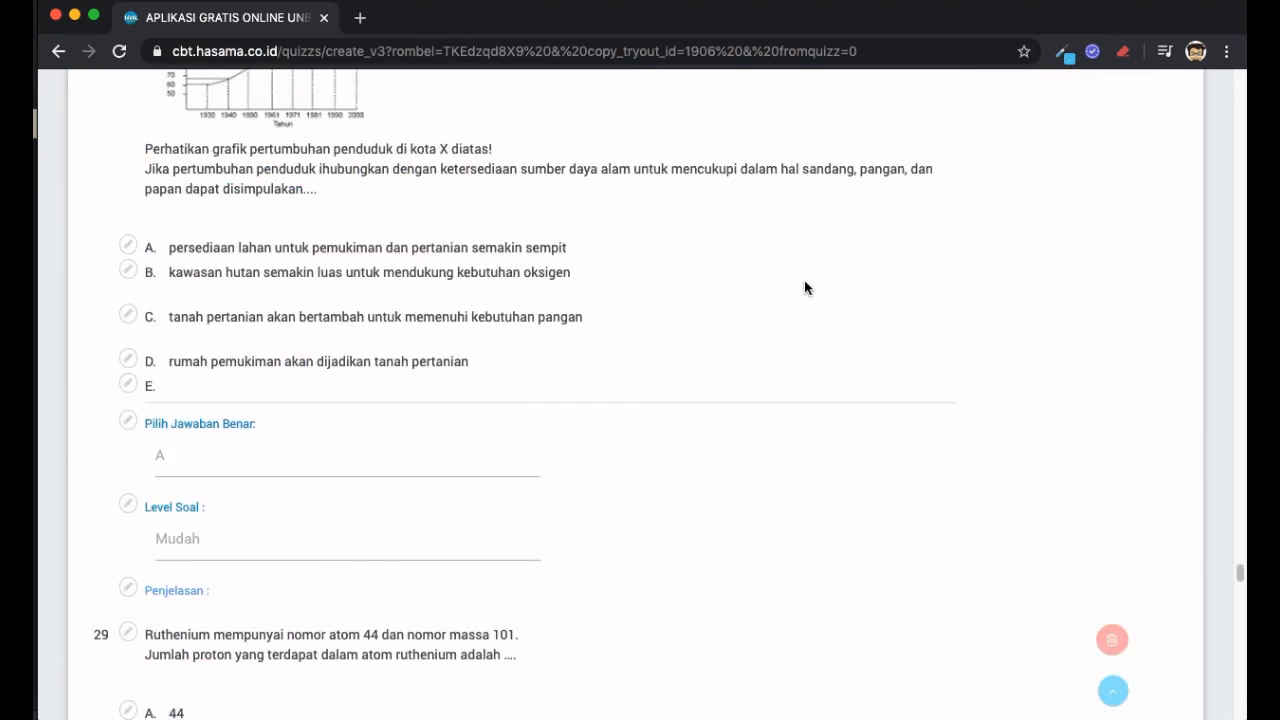
scroll(869, 286, "up", 4)
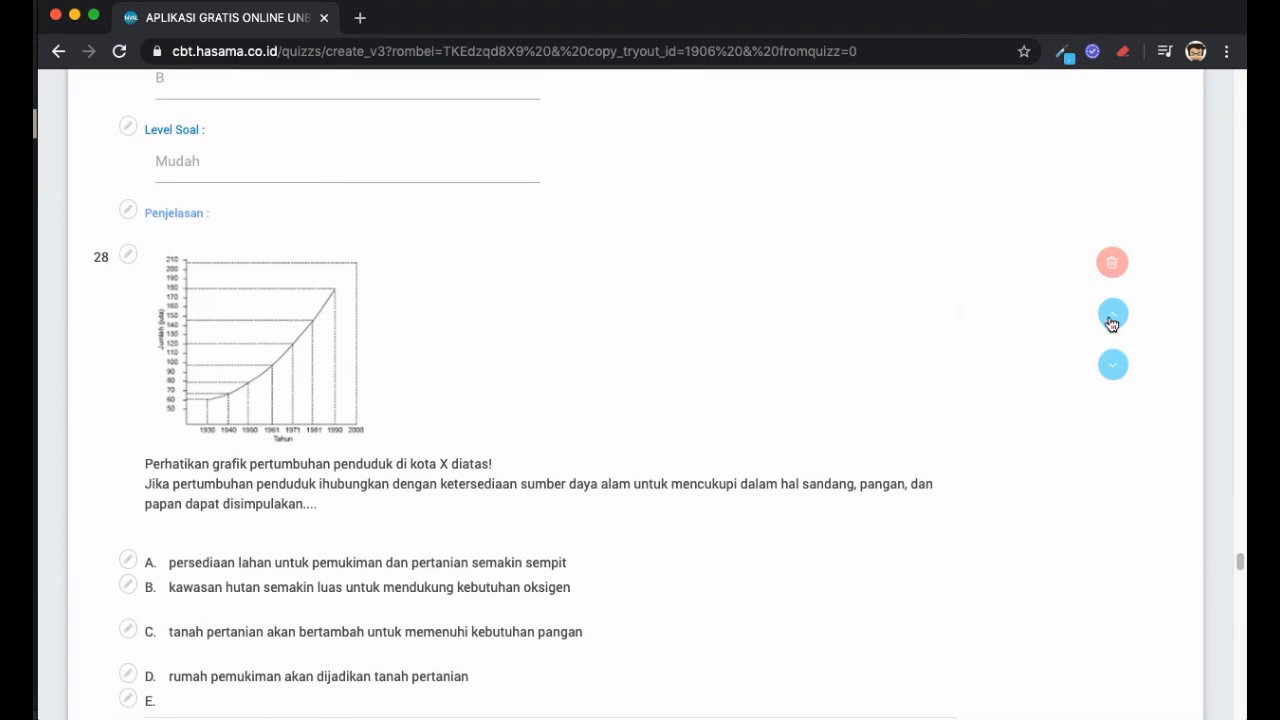
left_click(1112, 316)
scroll(660, 380, "up", 5)
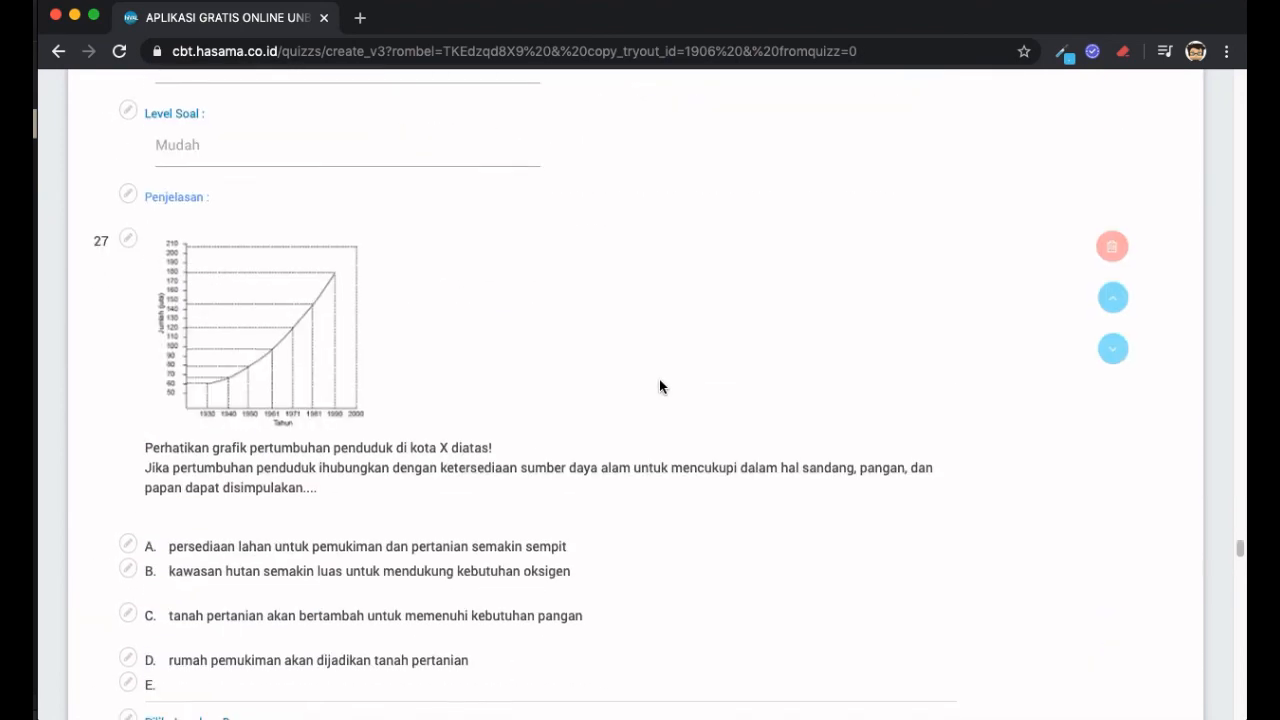
scroll(660, 386, "down", 20)
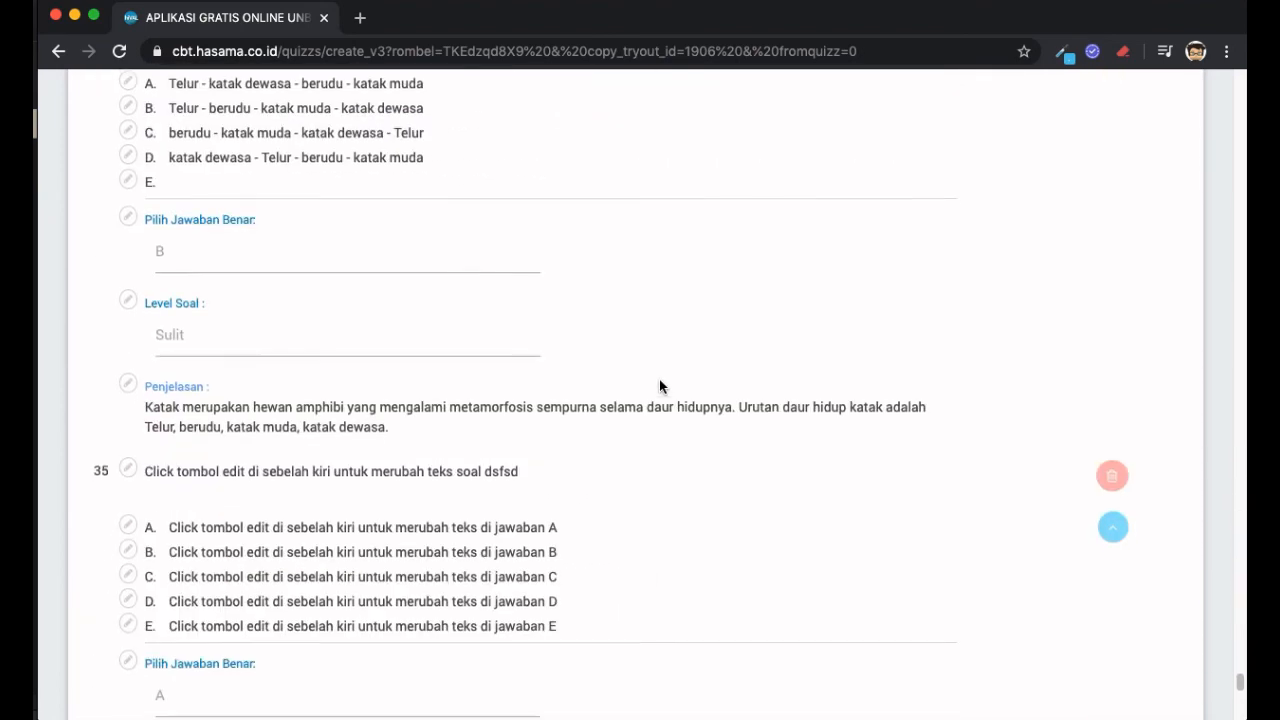
scroll(660, 384, "down", 4)
scroll(660, 384, "up", 4)
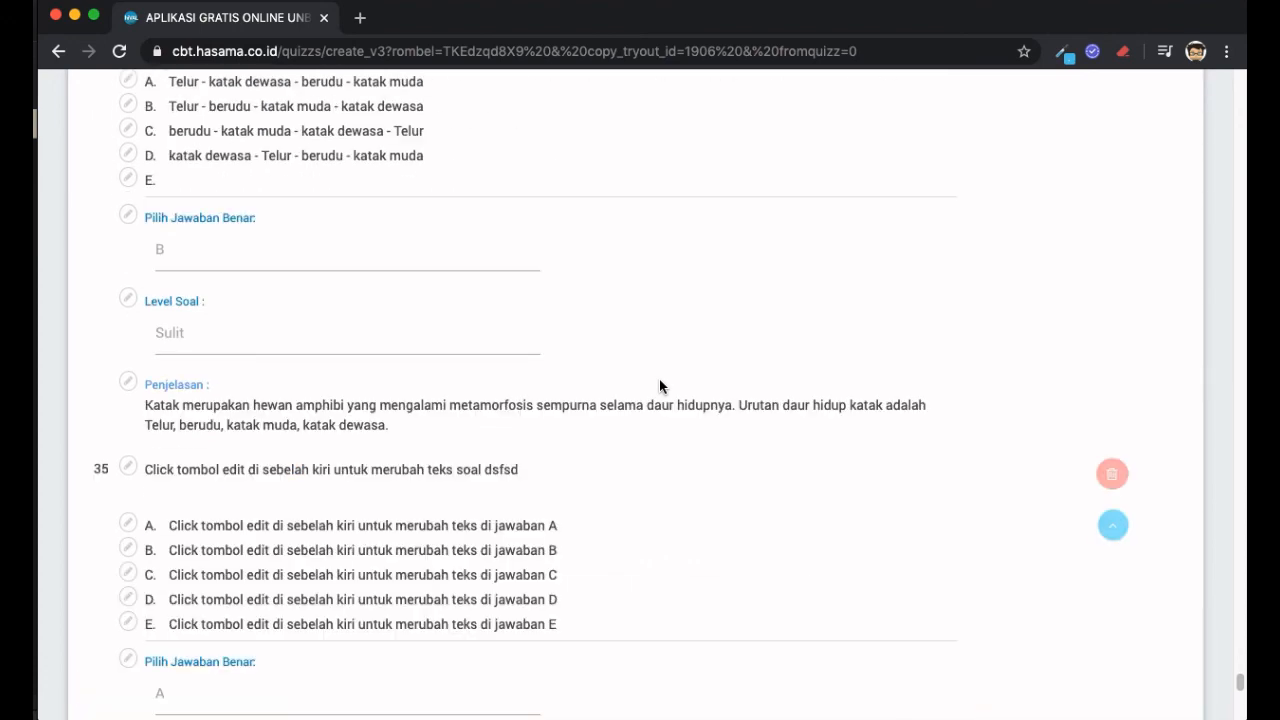
scroll(659, 386, "down", 5)
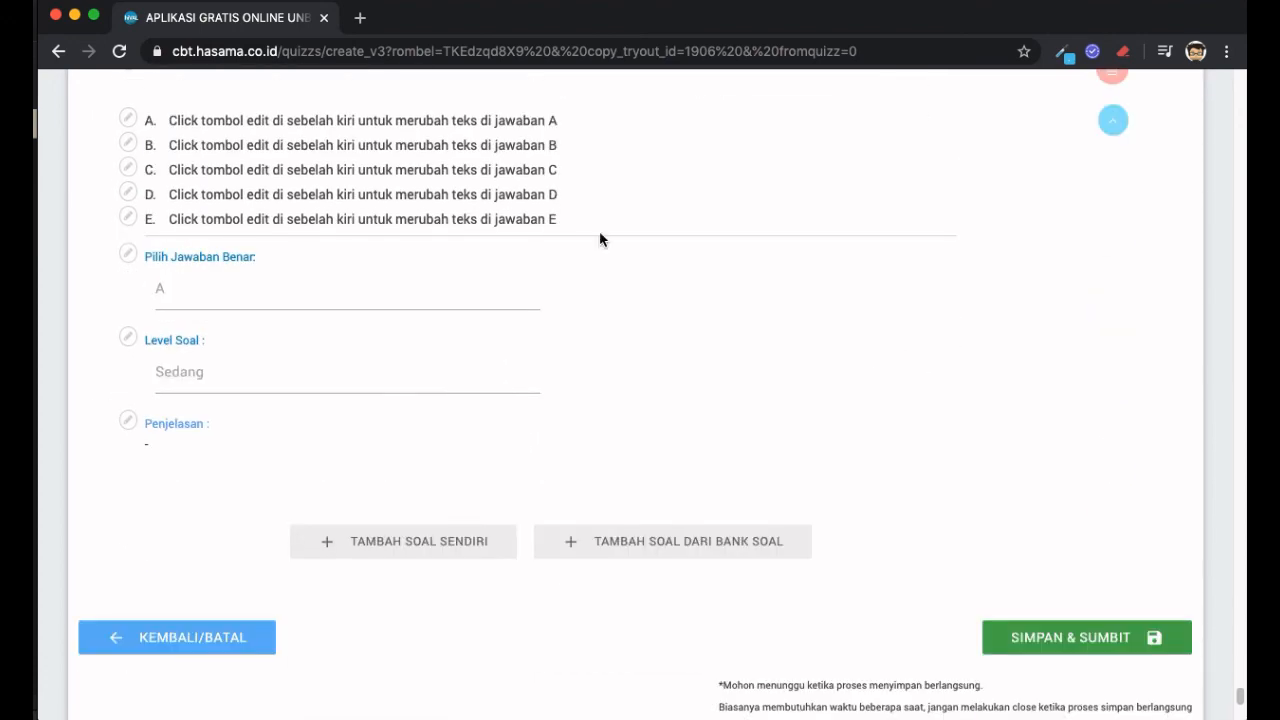
scroll(614, 257, "down", 1)
scroll(614, 258, "up", 20)
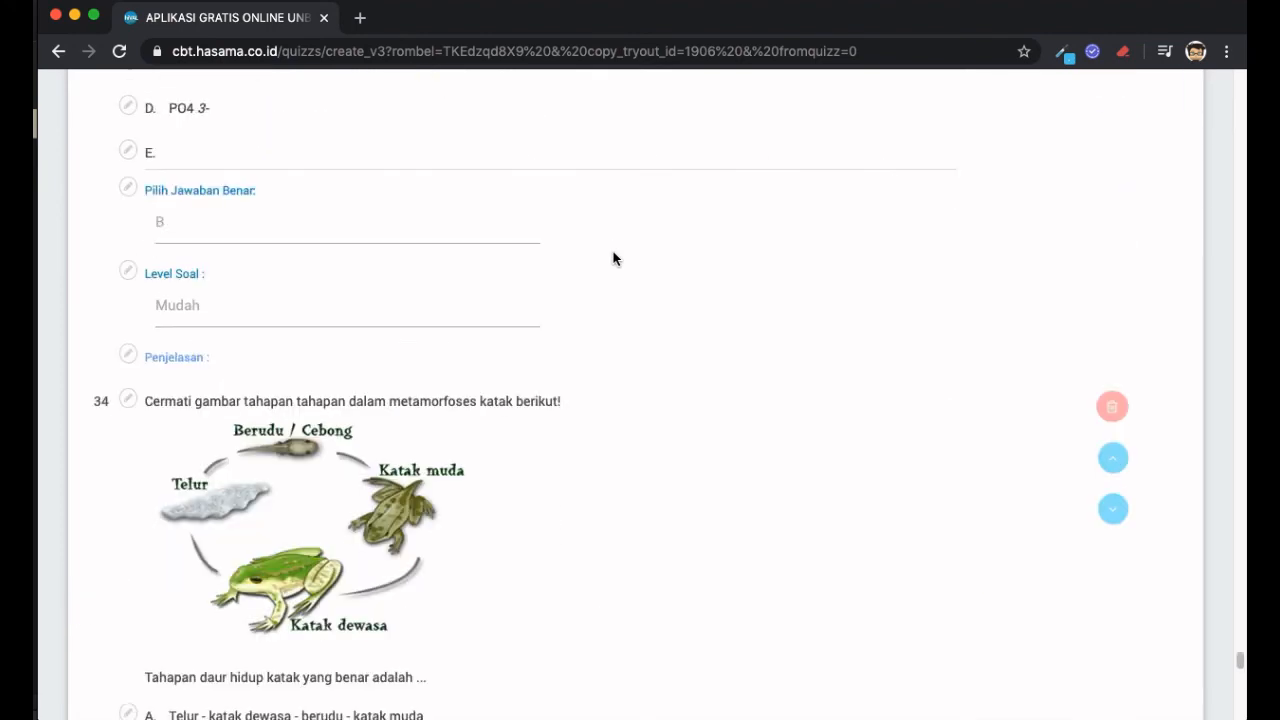
scroll(614, 258, "up", 20)
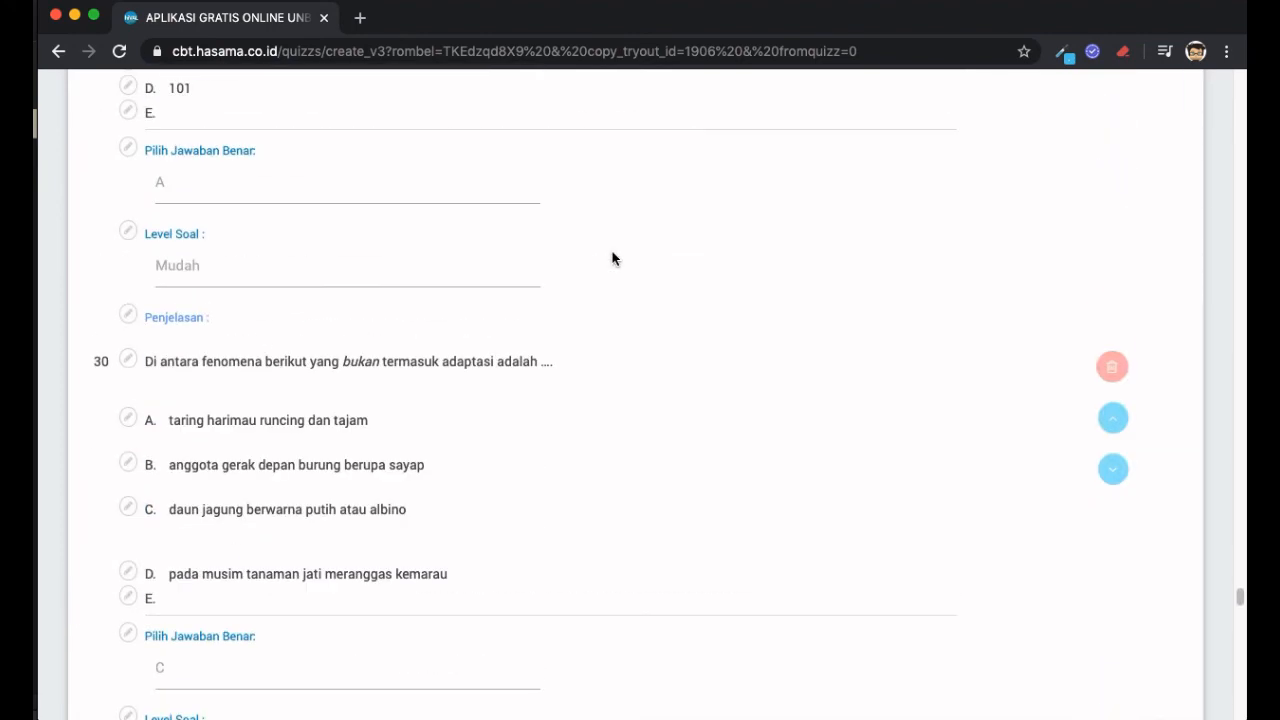
scroll(614, 258, "up", 20)
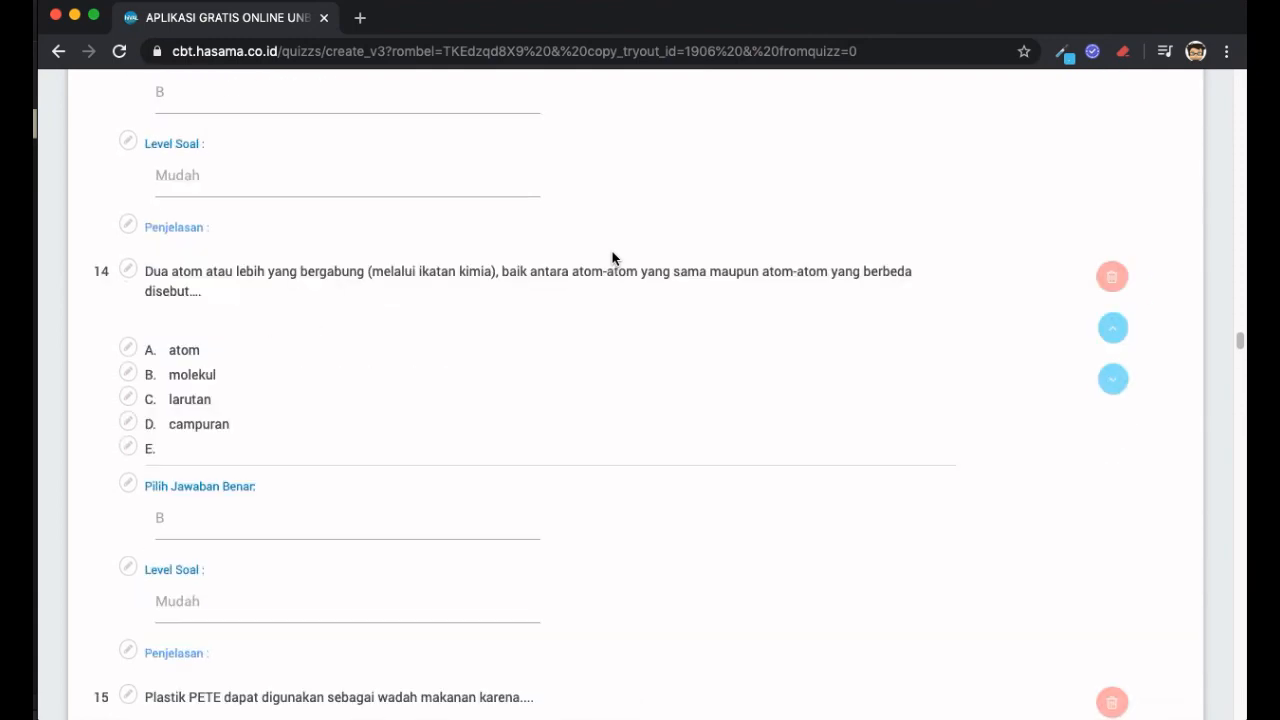
scroll(614, 257, "down", 20)
scroll(614, 257, "down", 20)
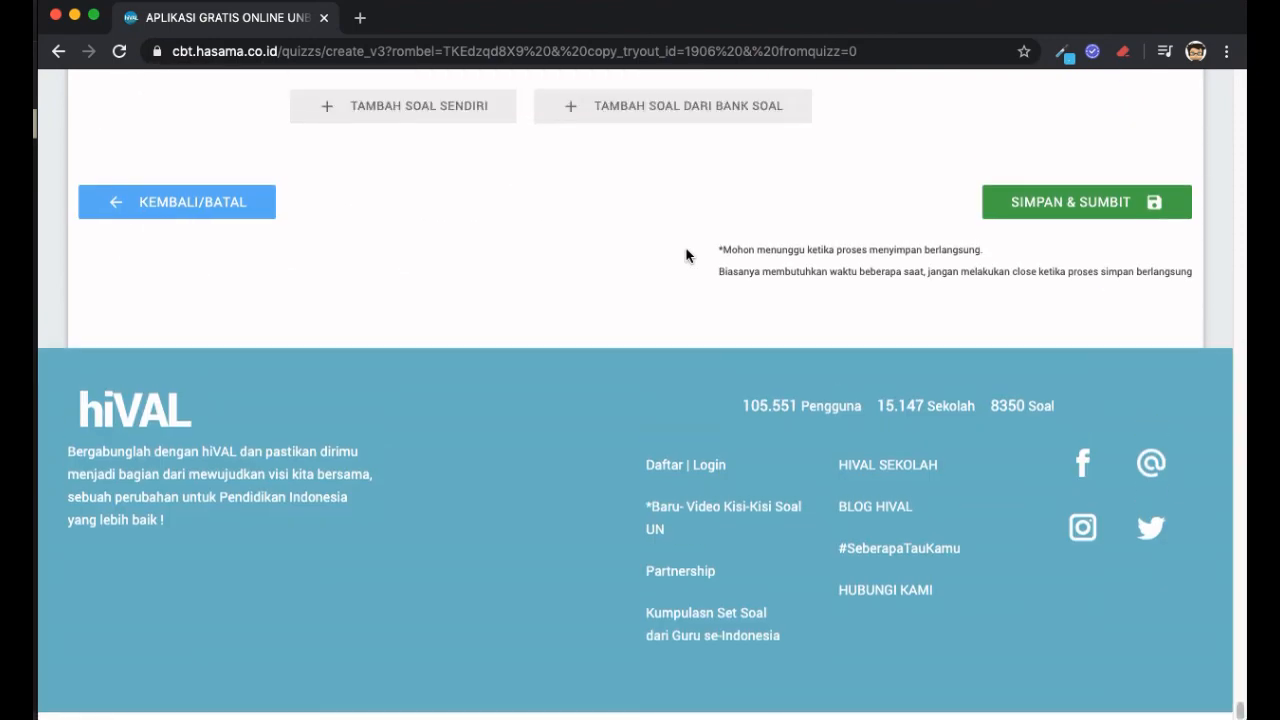
- Save and share Ujian Harian 10 with students, waiting out the unresponsive page until success
left_click(1127, 214)
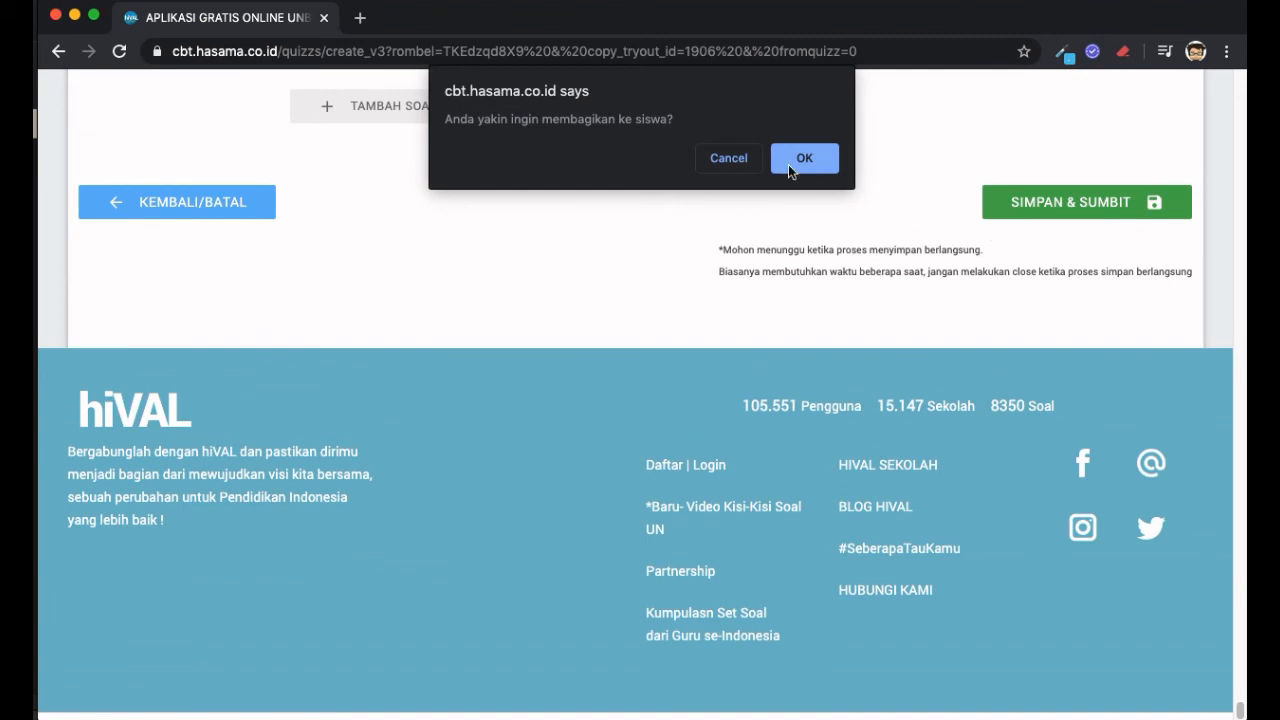
left_click(788, 166)
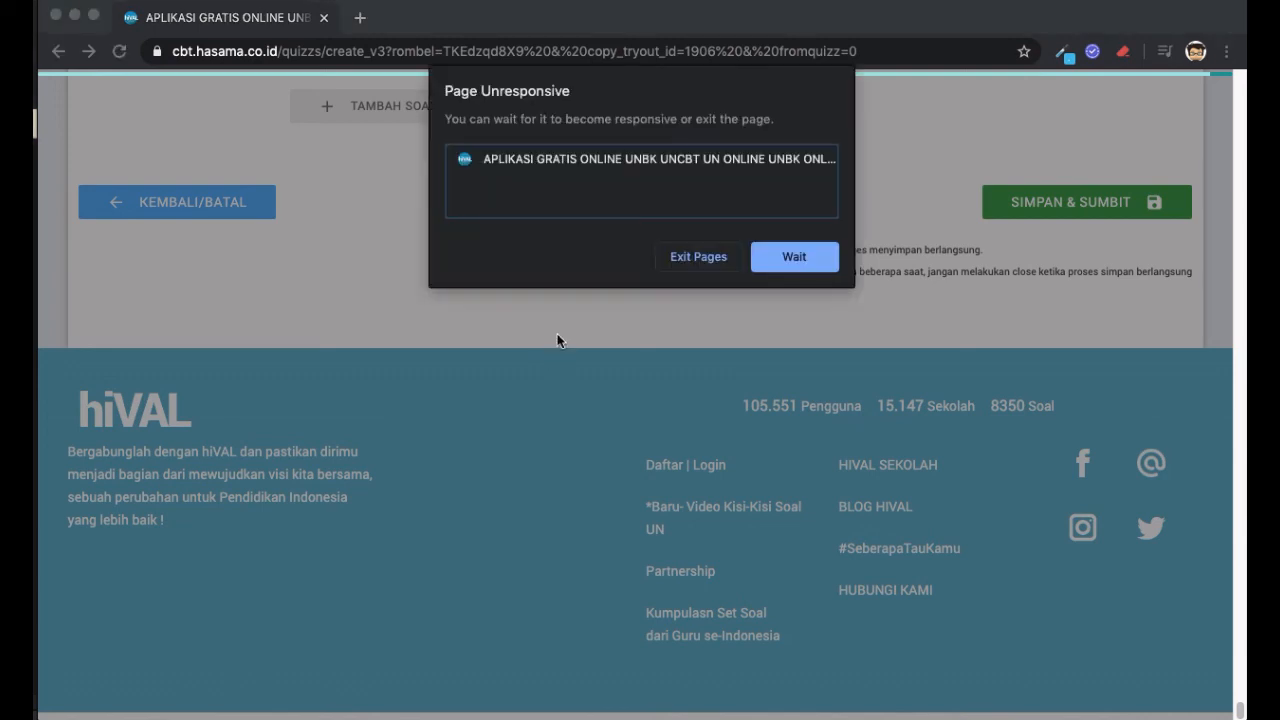
left_click(785, 258)
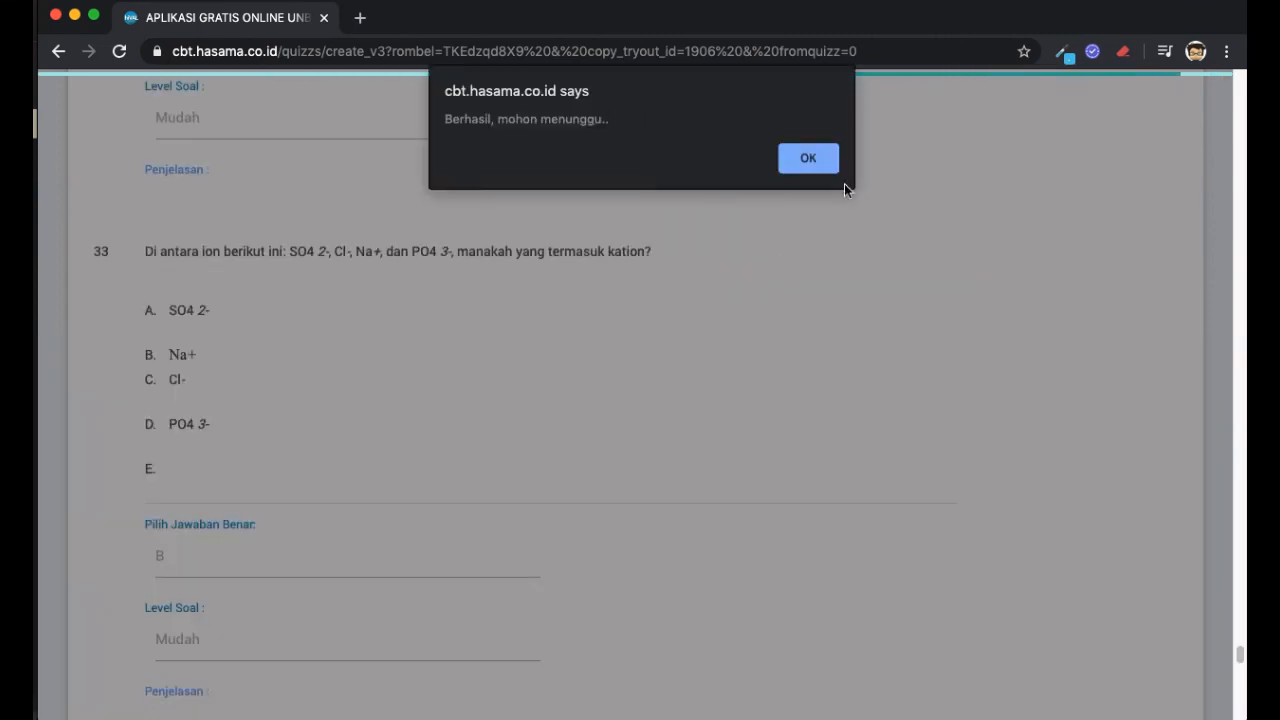
left_click(808, 160)
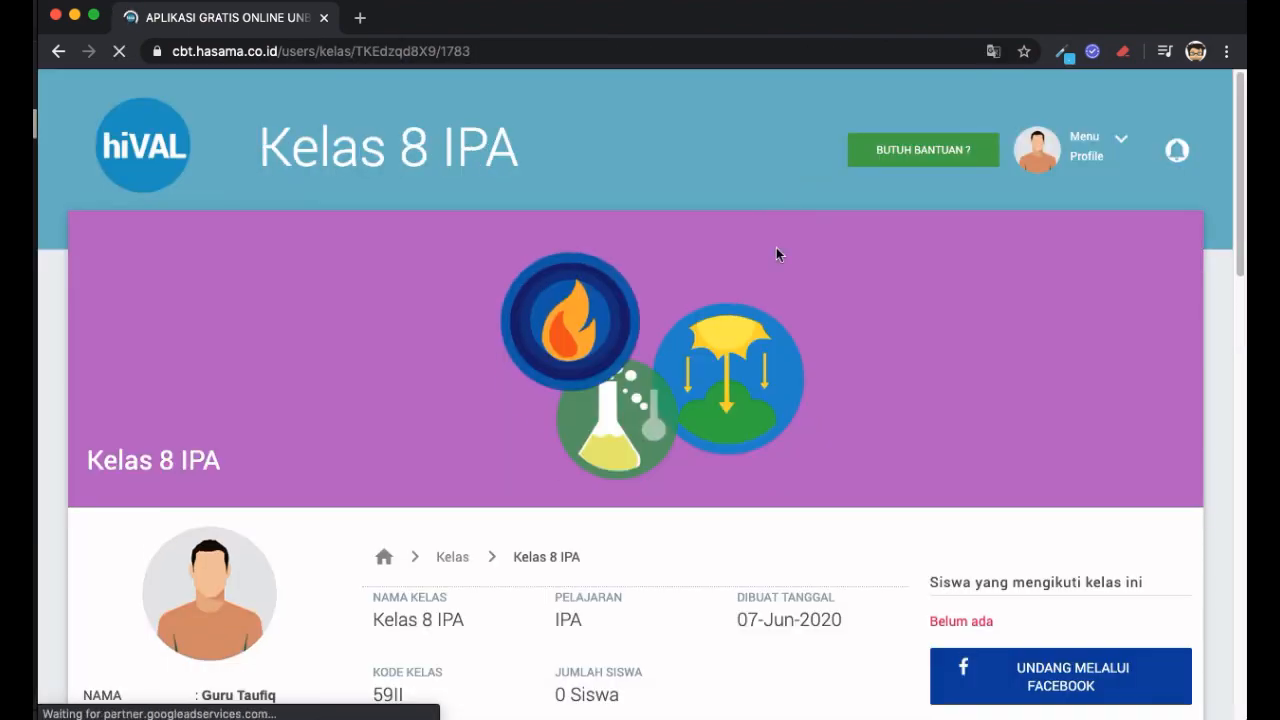
- Find the Ujian Harian 10 card showing 35 Butir and open its question preview
scroll(776, 250, "down", 3)
scroll(776, 254, "down", 6)
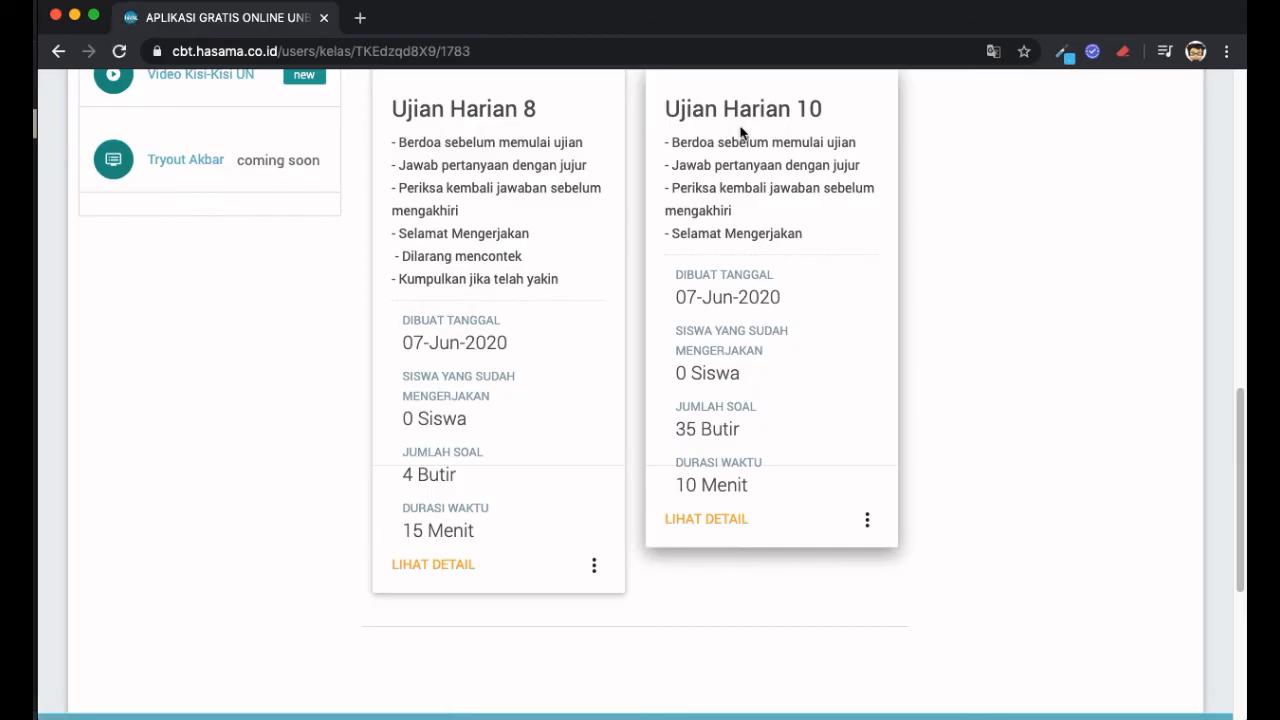
triple_click(737, 118)
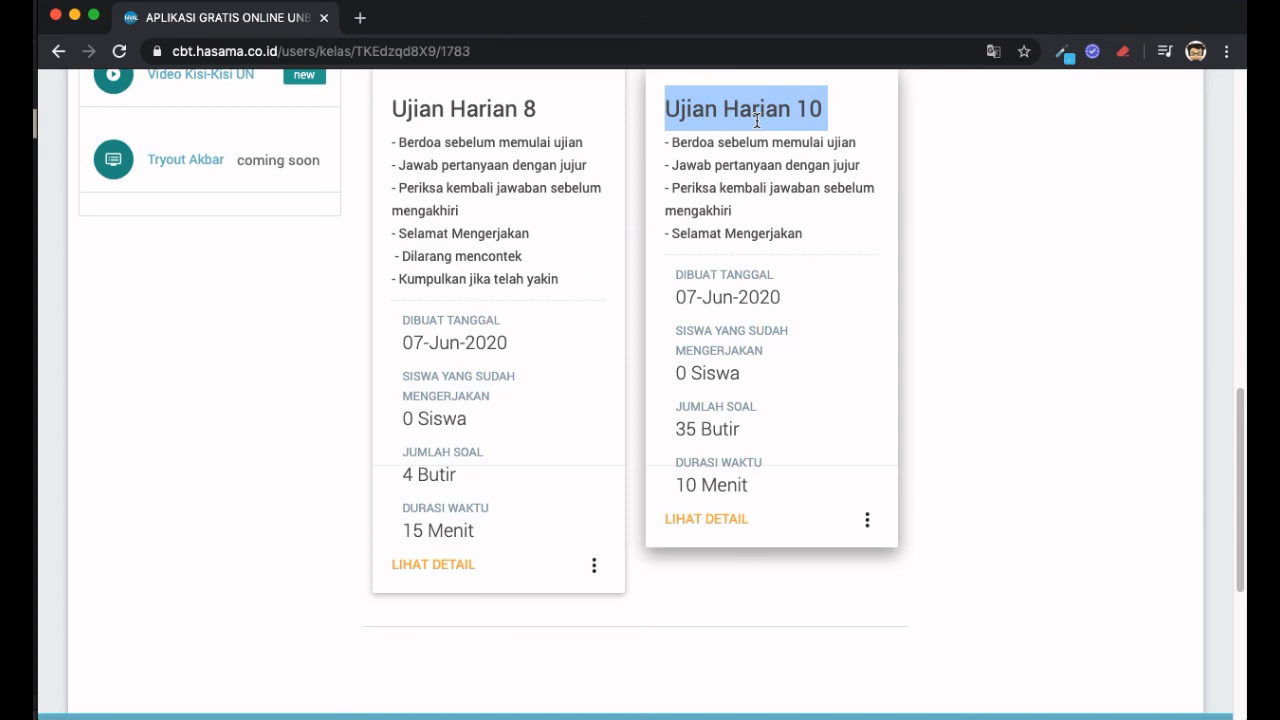
triple_click(713, 425)
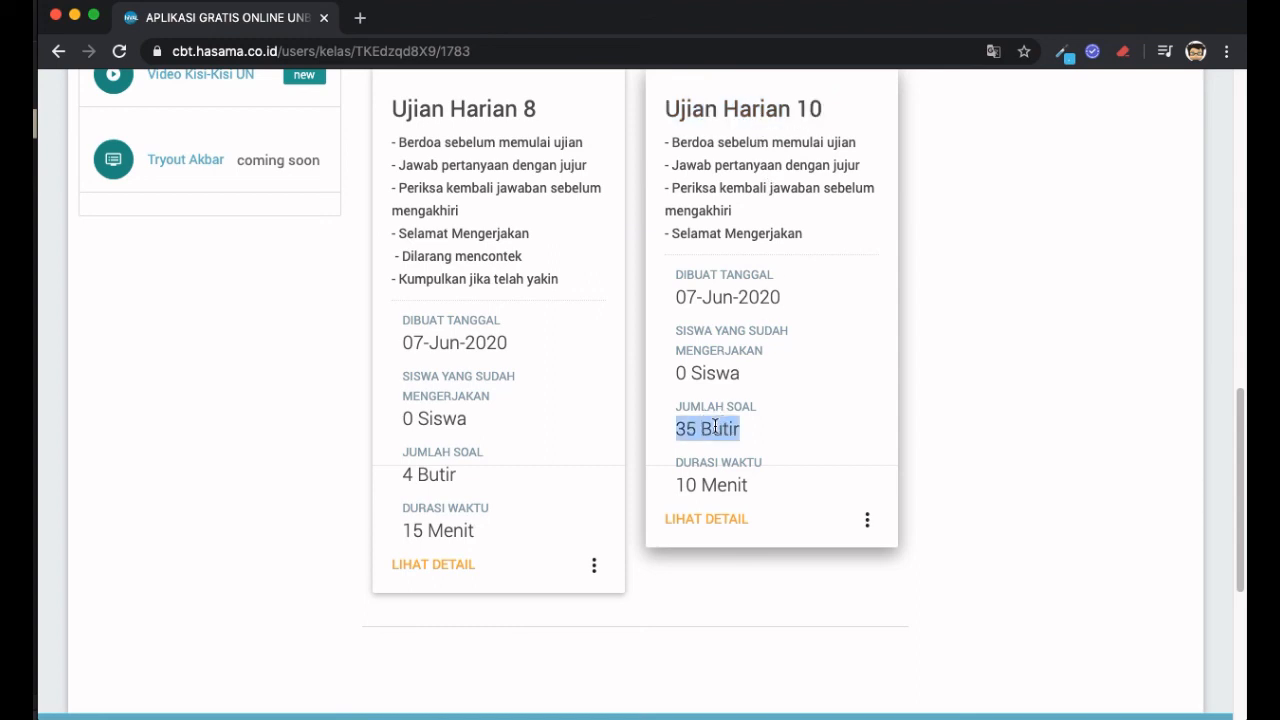
left_click(867, 519)
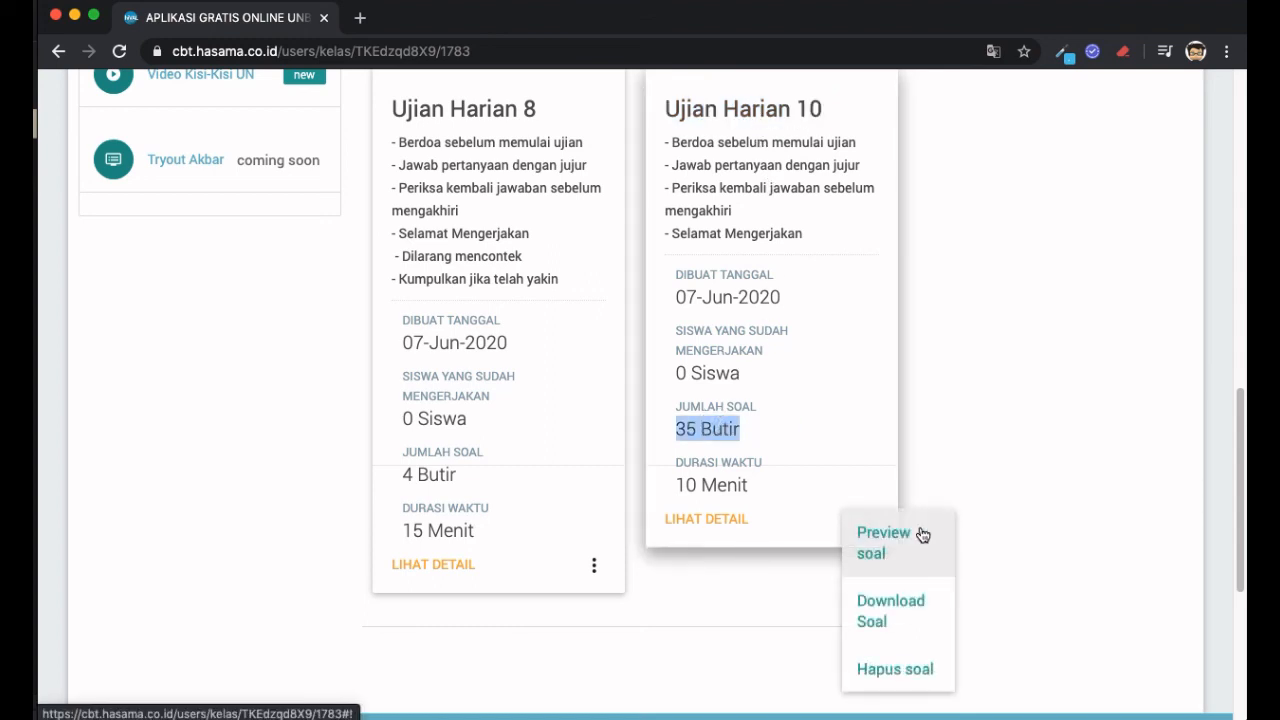
left_click(923, 548)
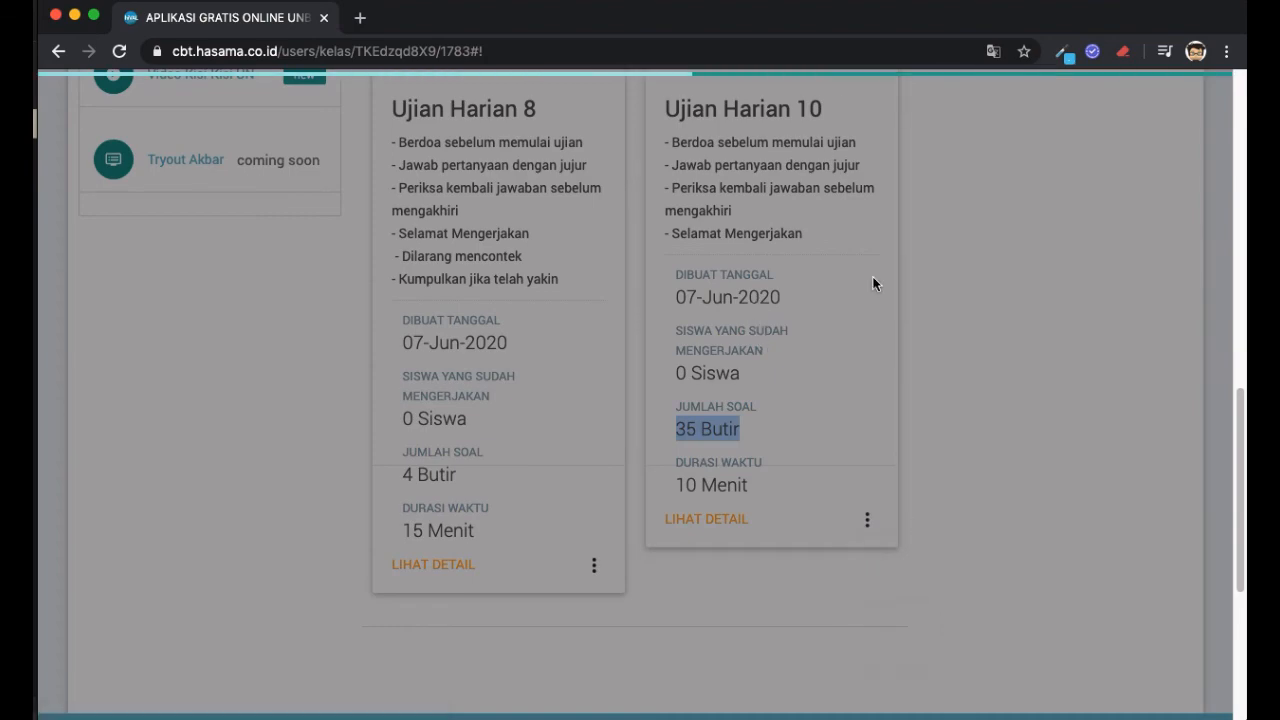
- Scroll the Ujian Harian 10 preview down to questions 34 and 35, then close it
scroll(876, 282, "down", 20)
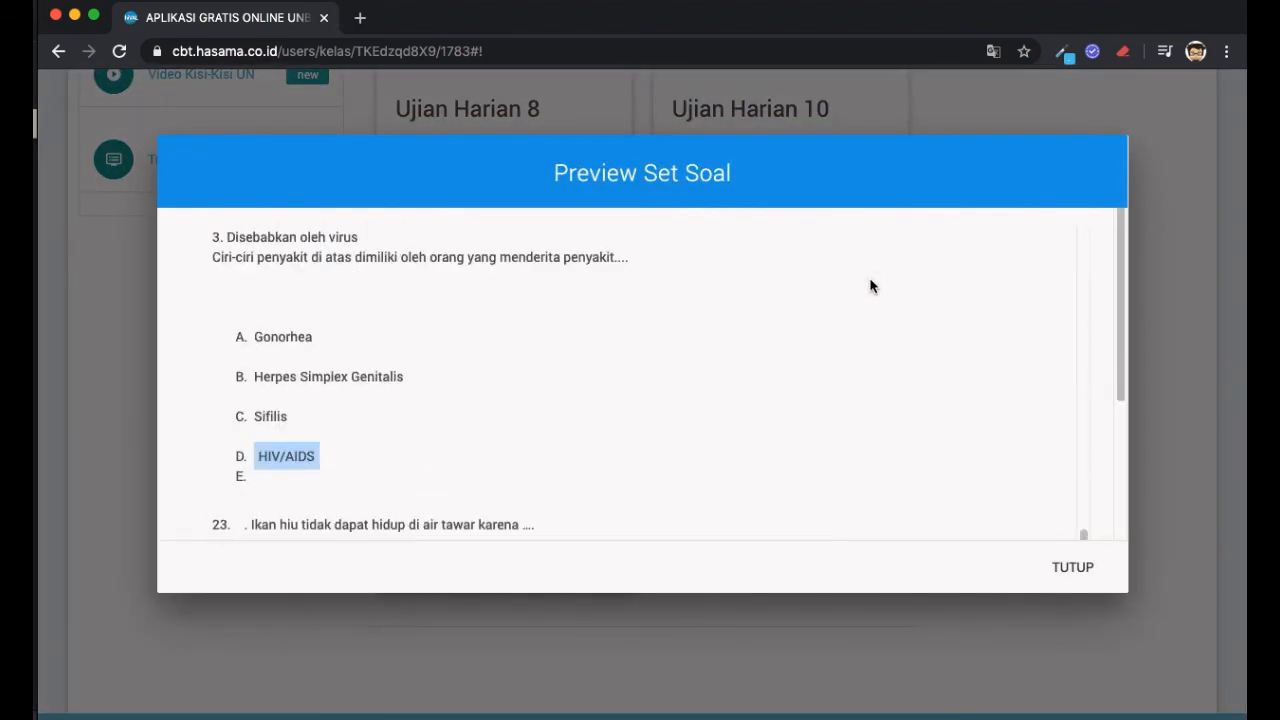
scroll(870, 287, "down", 2)
scroll(520, 480, "down", 4)
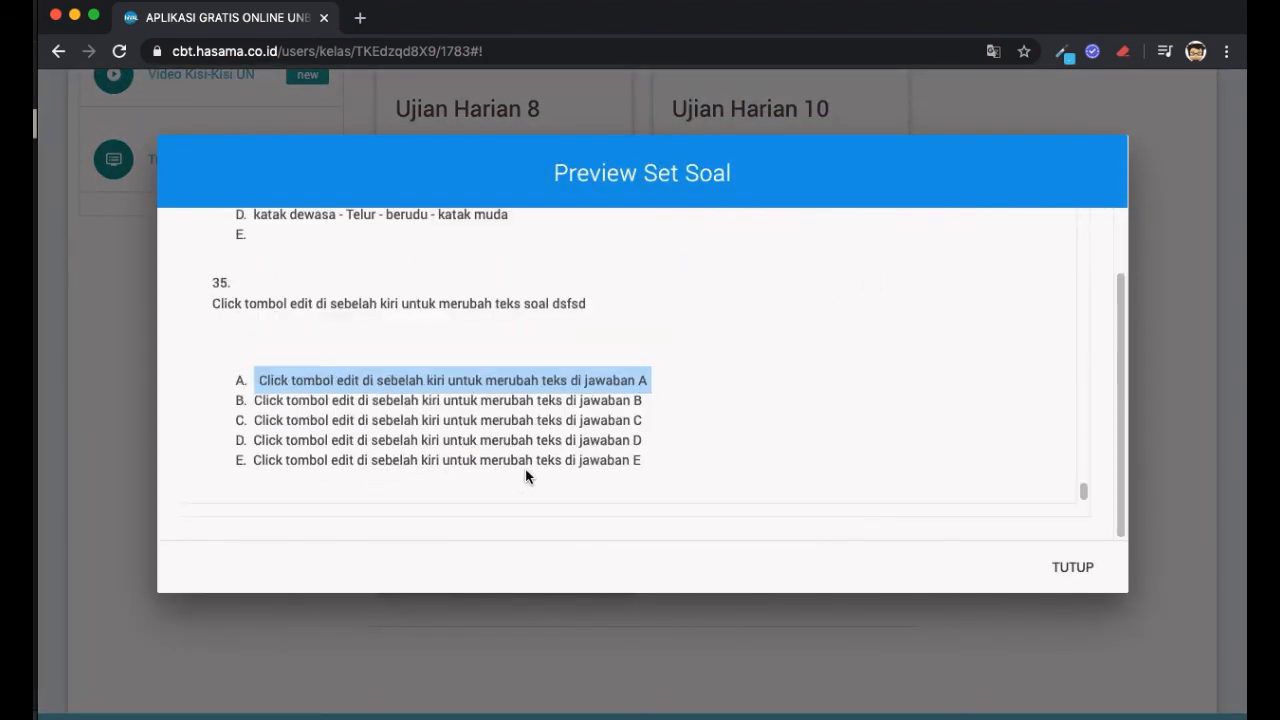
left_click_drag(512, 310, 577, 312)
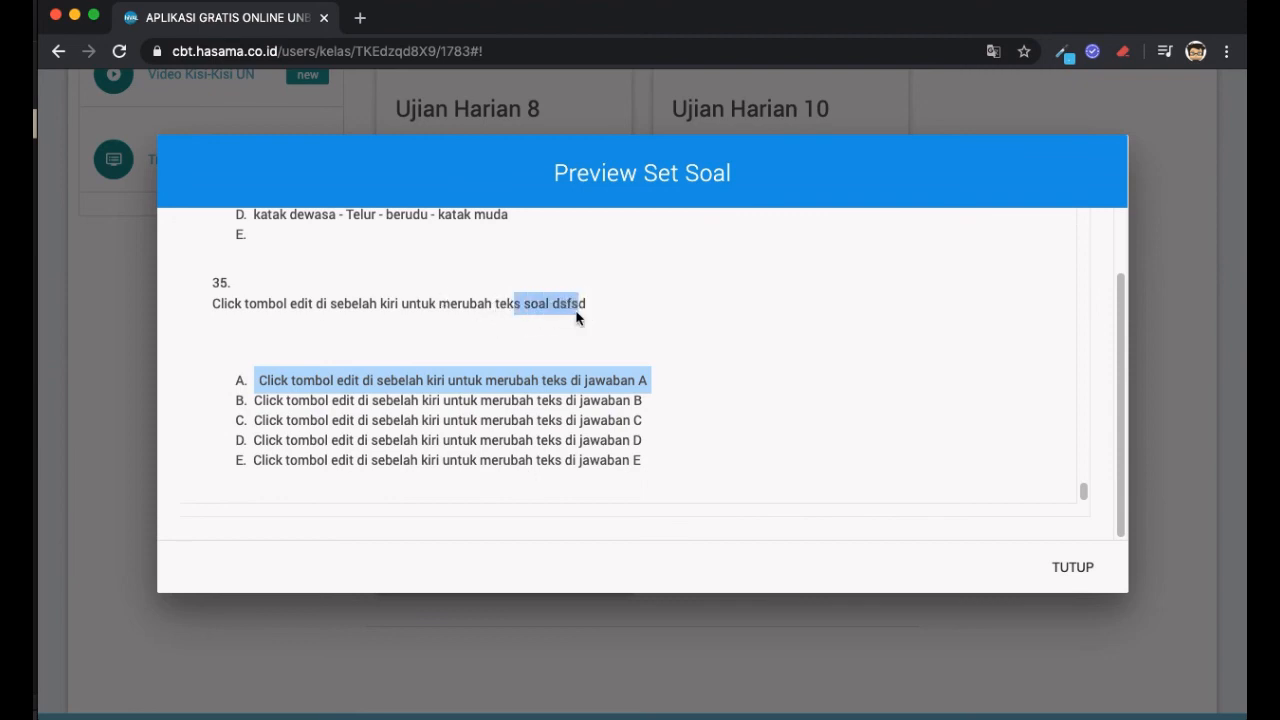
scroll(574, 314, "up", 5)
scroll(480, 314, "up", 1)
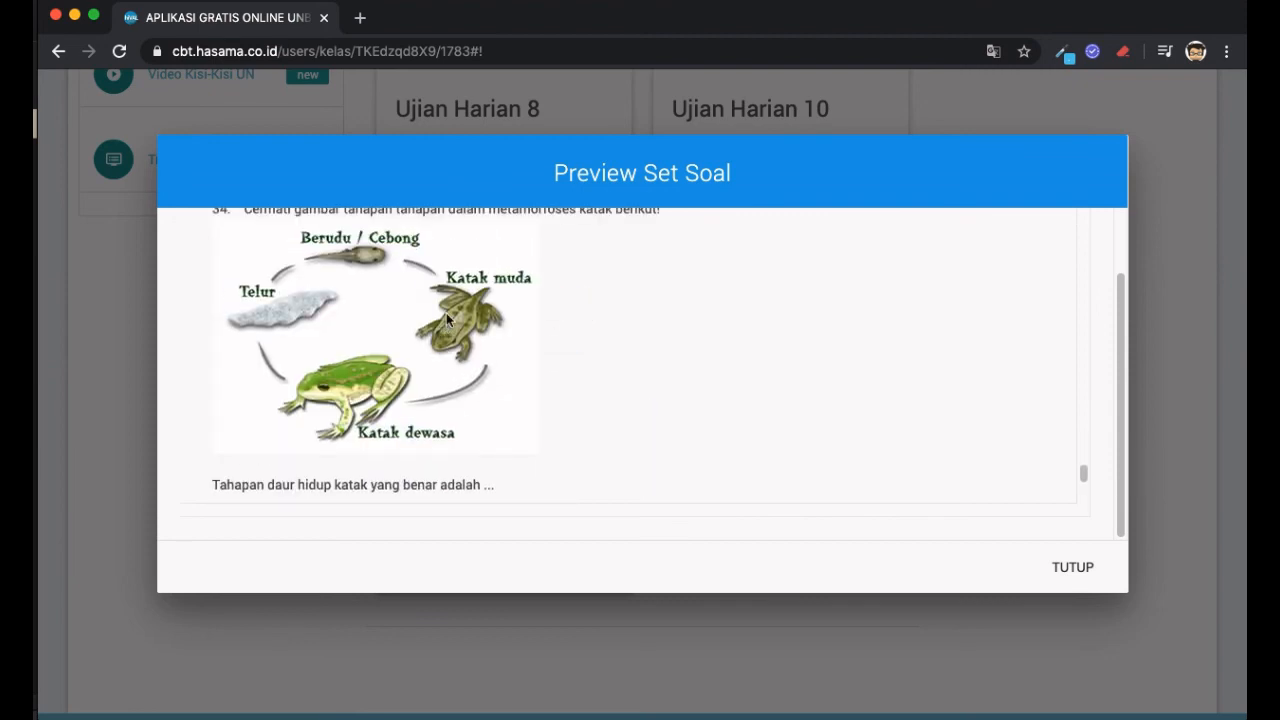
scroll(505, 330, "down", 6)
left_click(1085, 565)
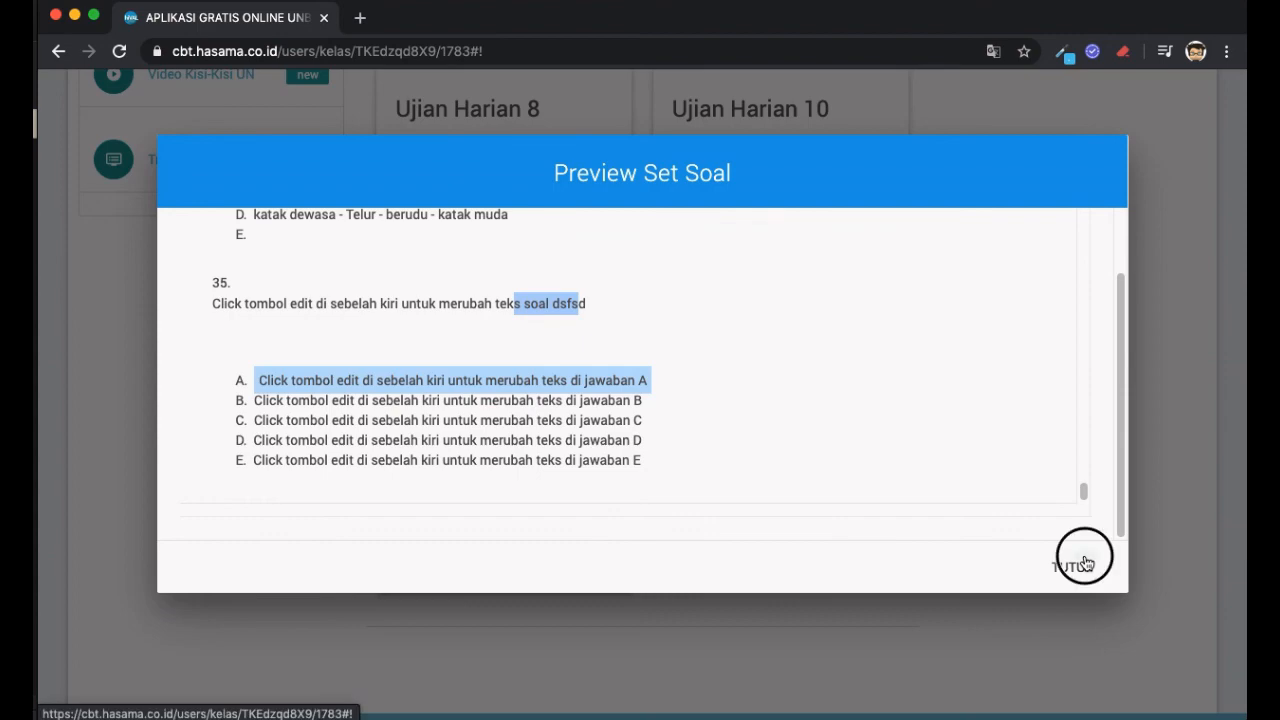
scroll(1084, 560, "up", 5)
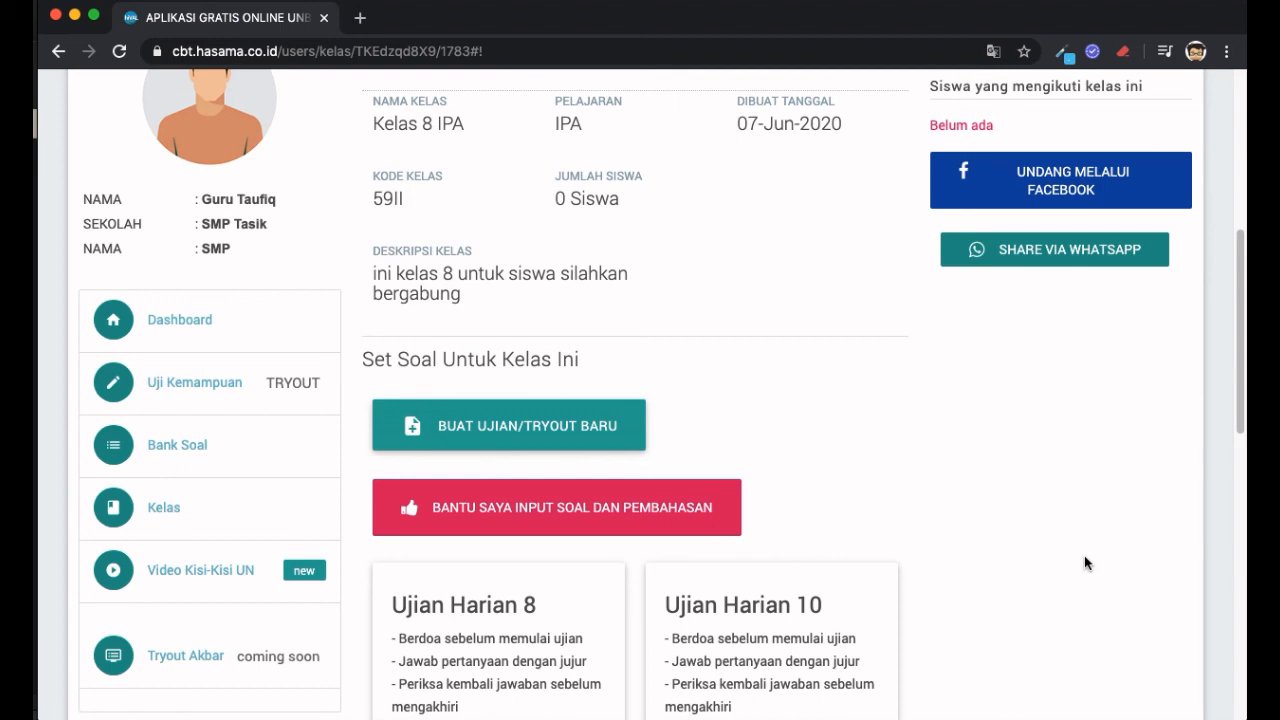
scroll(1084, 556, "up", 3)
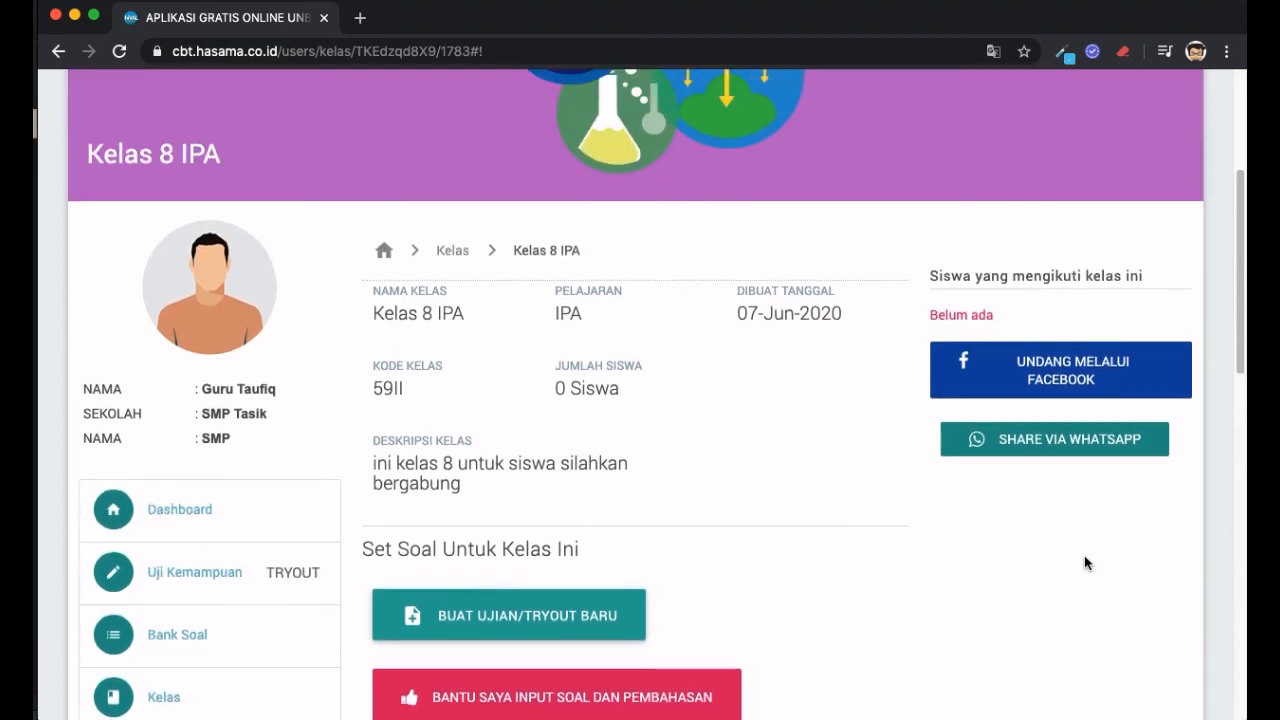